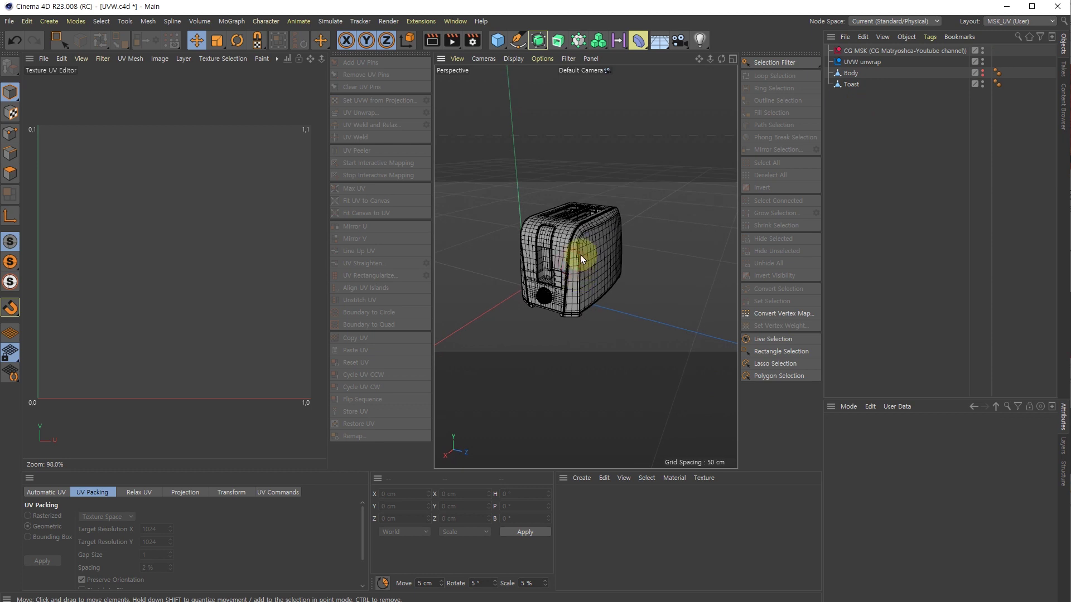
Step: Examine the toaster model from several angles and review the list of available interface layouts
{"action": "mouse_move", "coordinate": [580, 260]}
{"action": "left_mouse_down", "text": "alt"}
{"action": "mouse_move", "coordinate": [574, 249]}
{"action": "mouse_move", "coordinate": [565, 268]}
{"action": "left_mouse_up", "text": "alt"}
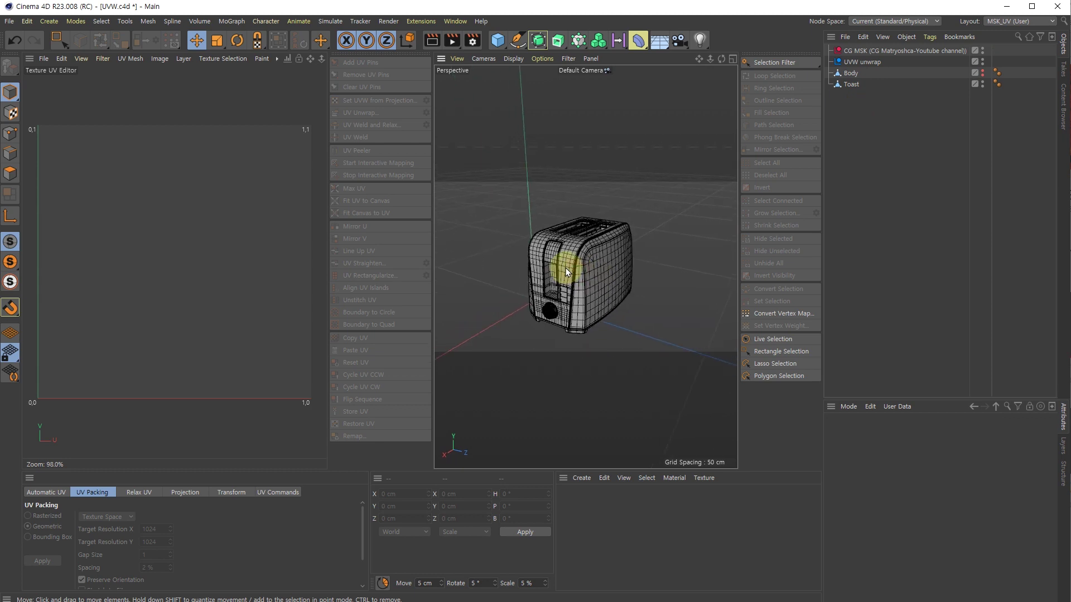
{"action": "left_click", "coordinate": [594, 266]}
{"action": "left_click", "coordinate": [625, 270]}
{"action": "mouse_move", "coordinate": [625, 270]}
{"action": "left_mouse_down", "text": "alt"}
{"action": "mouse_move", "coordinate": [658, 240]}
{"action": "mouse_move", "coordinate": [624, 286]}
{"action": "mouse_move", "coordinate": [637, 286]}
{"action": "left_mouse_up", "text": "alt"}
{"action": "left_click", "coordinate": [646, 263]}
{"action": "left_click", "coordinate": [637, 287]}
{"action": "left_click", "coordinate": [652, 283]}
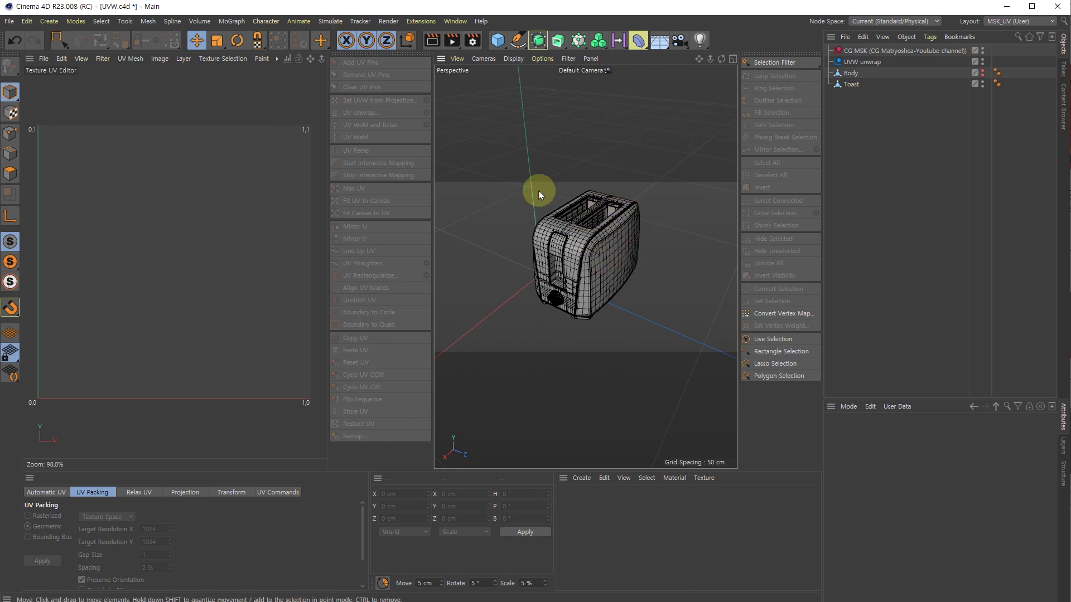
{"action": "left_click", "coordinate": [999, 21]}
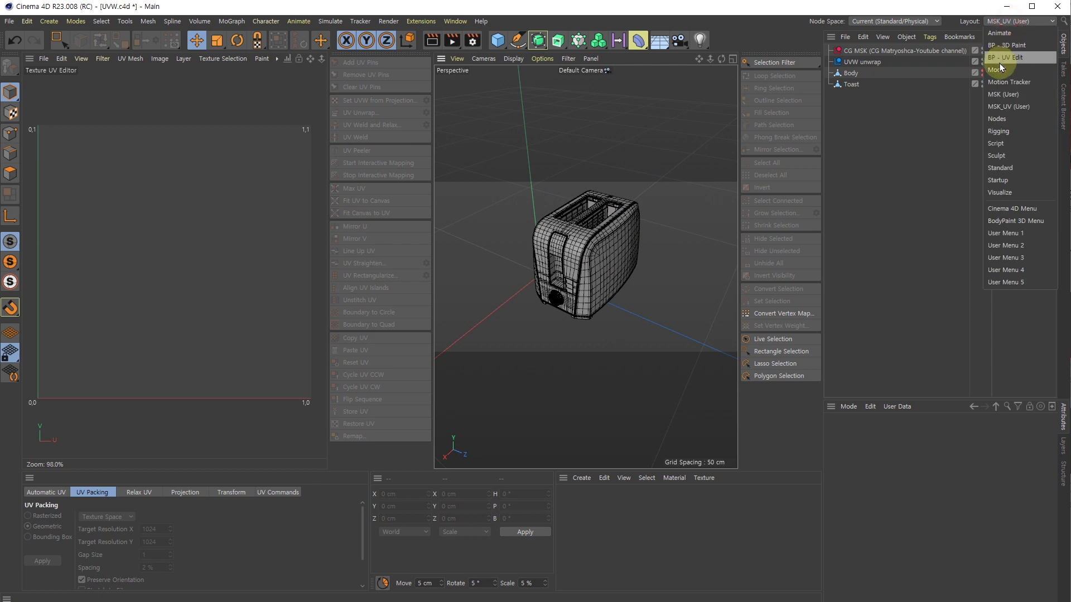
{"action": "left_click", "coordinate": [919, 180]}
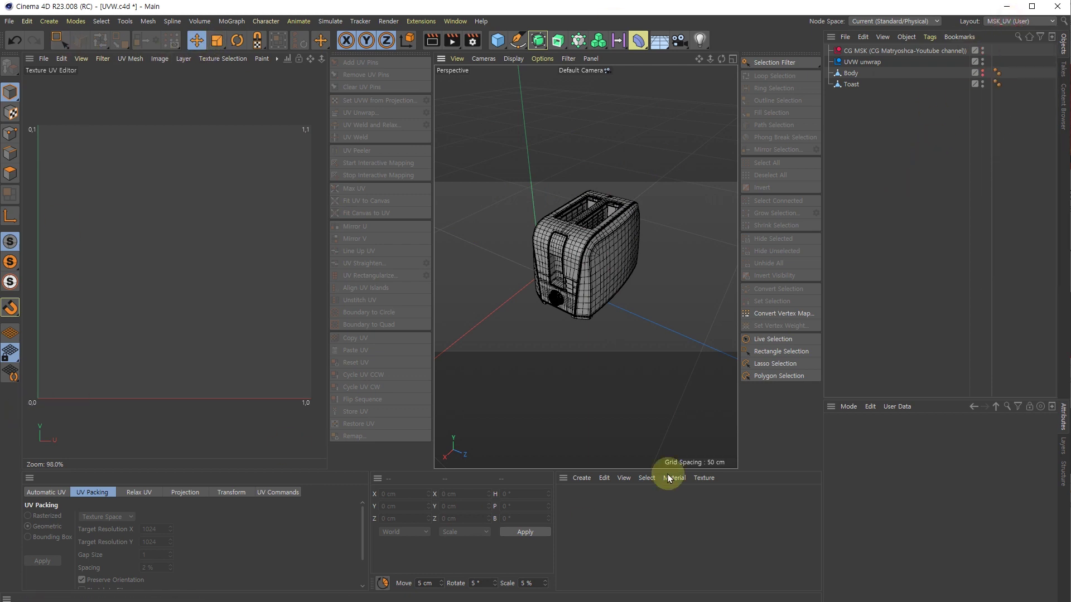
{"action": "left_click", "coordinate": [896, 176]}
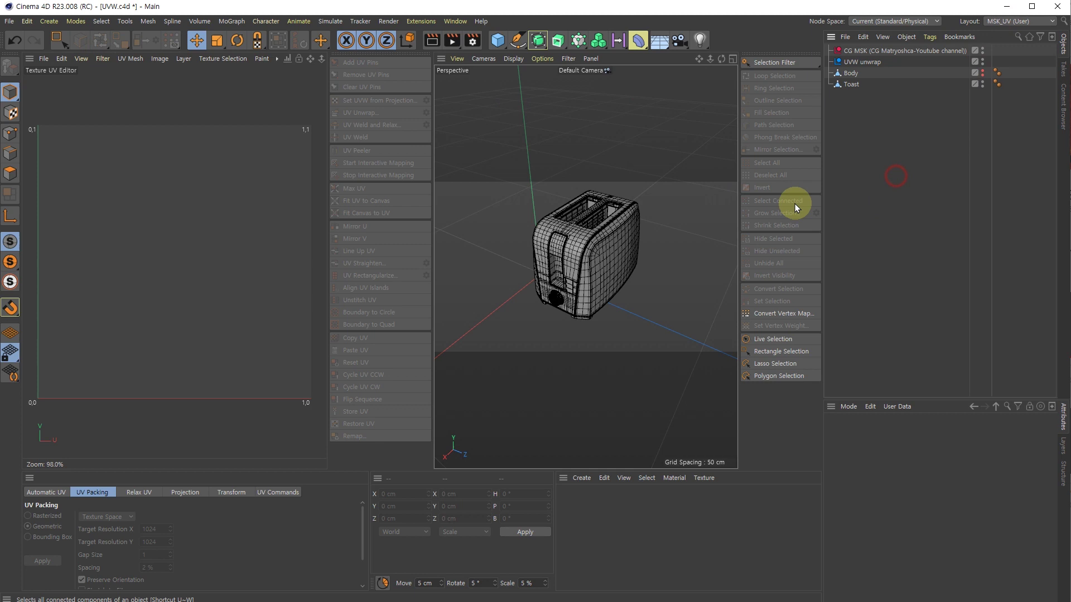
{"action": "left_click", "coordinate": [635, 232]}
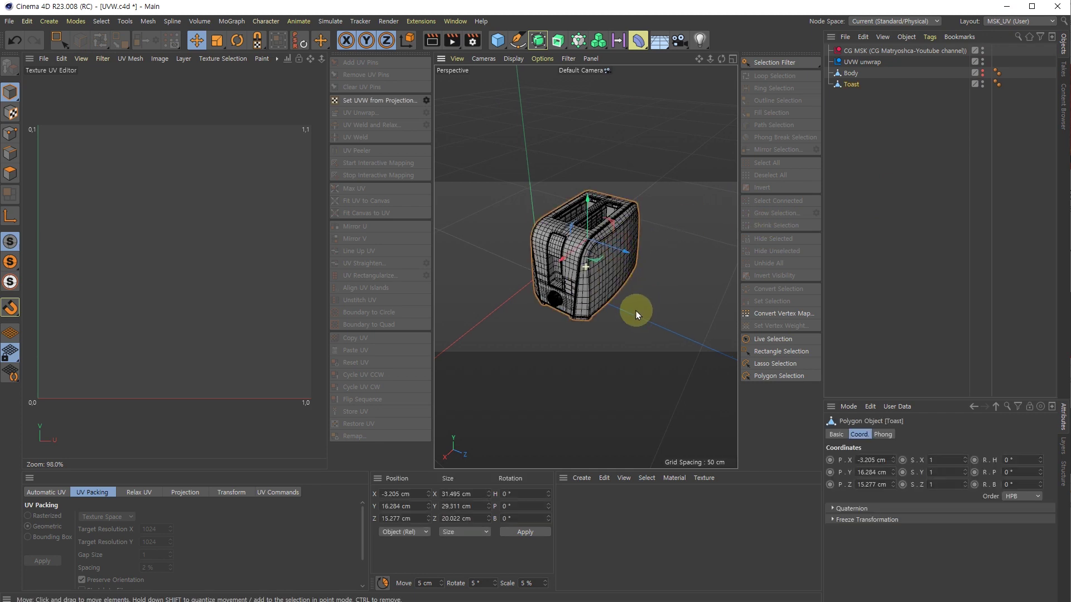
{"action": "left_click_drag", "start_coordinate": [609, 319], "coordinate": [600, 296], "text": "alt"}
{"action": "left_click", "coordinate": [521, 153]}
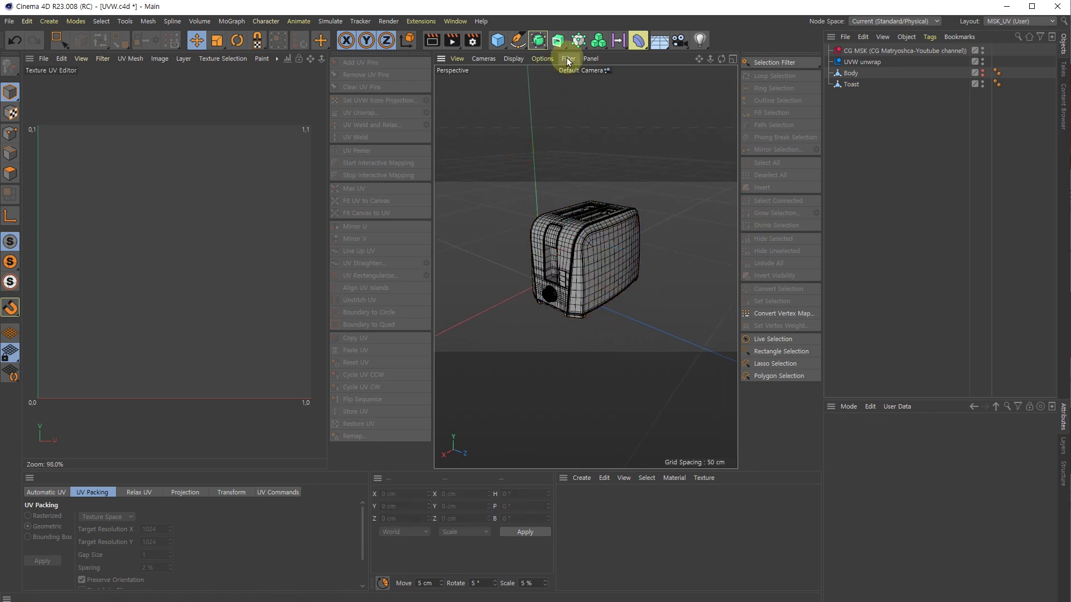
Step: Hide the workplane, world axis and horizon in the perspective viewport
{"action": "left_click", "coordinate": [568, 60]}
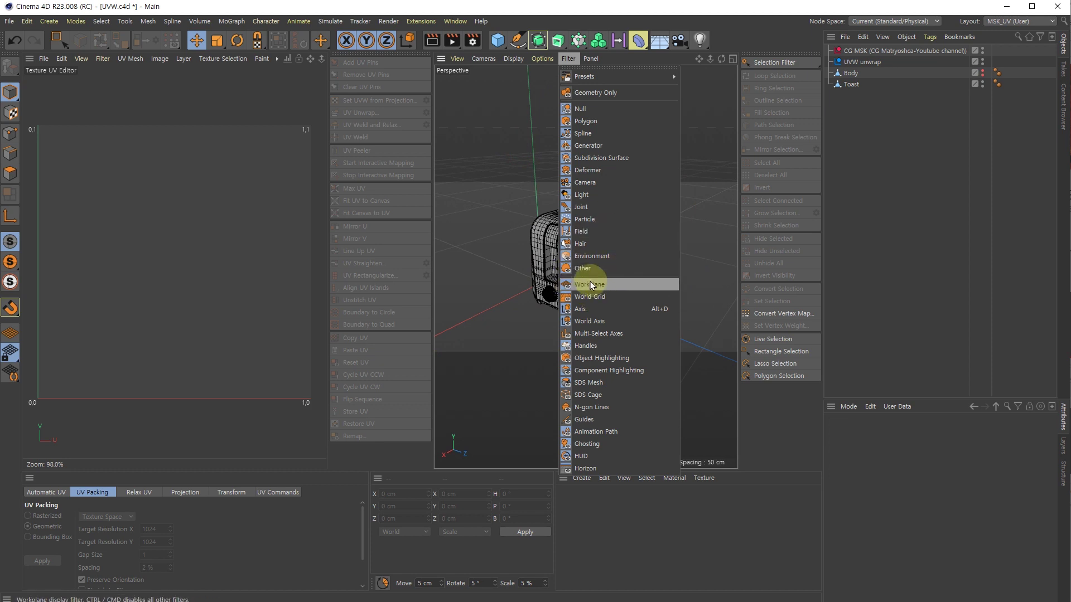
{"action": "left_click", "coordinate": [591, 292]}
{"action": "left_click", "coordinate": [568, 58]}
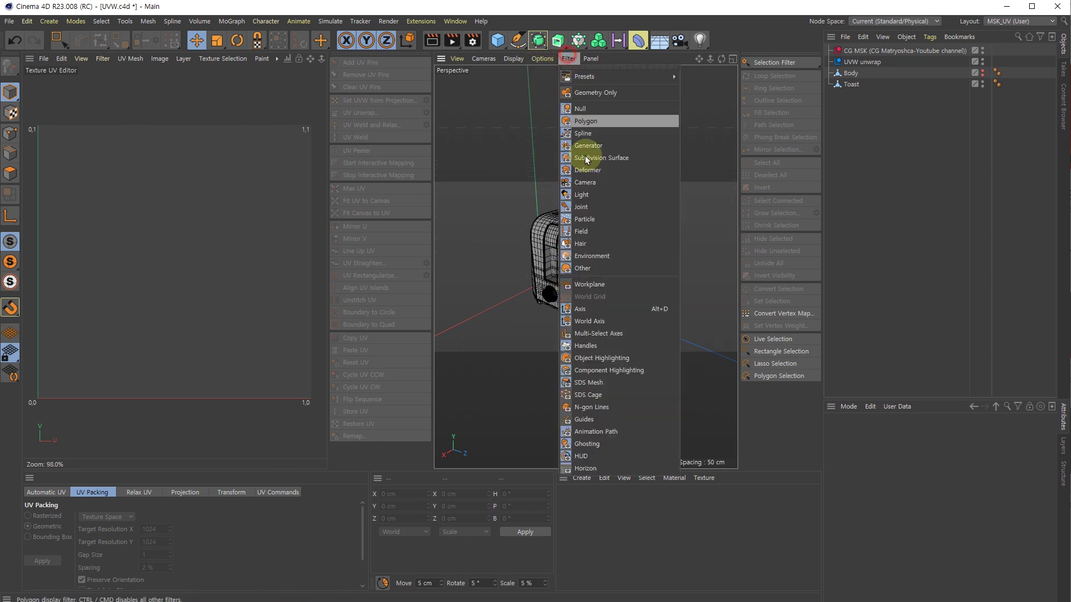
{"action": "left_click", "coordinate": [586, 322]}
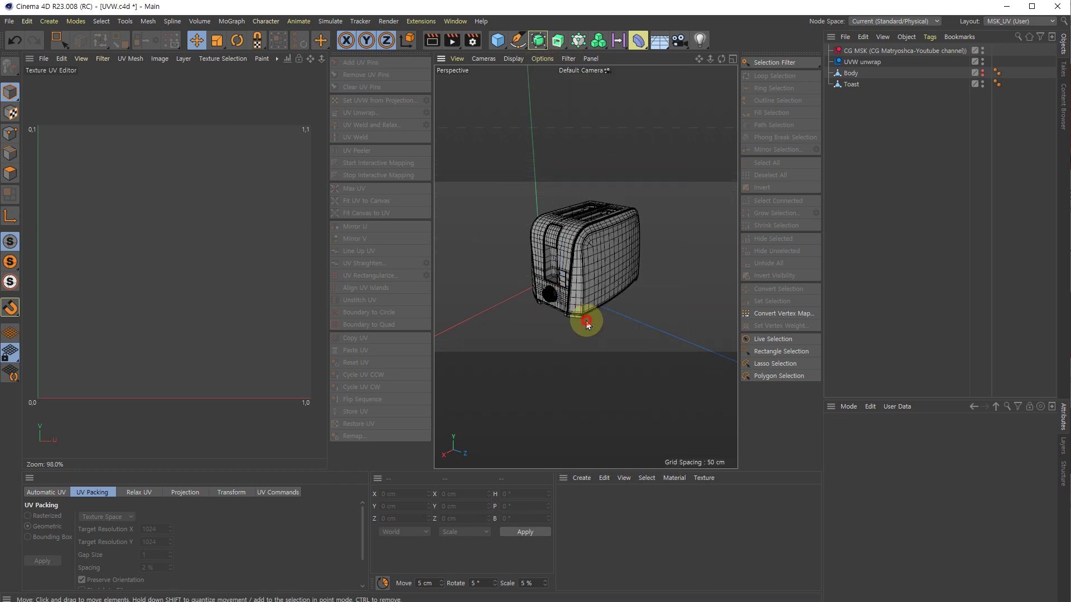
{"action": "left_click", "coordinate": [567, 59]}
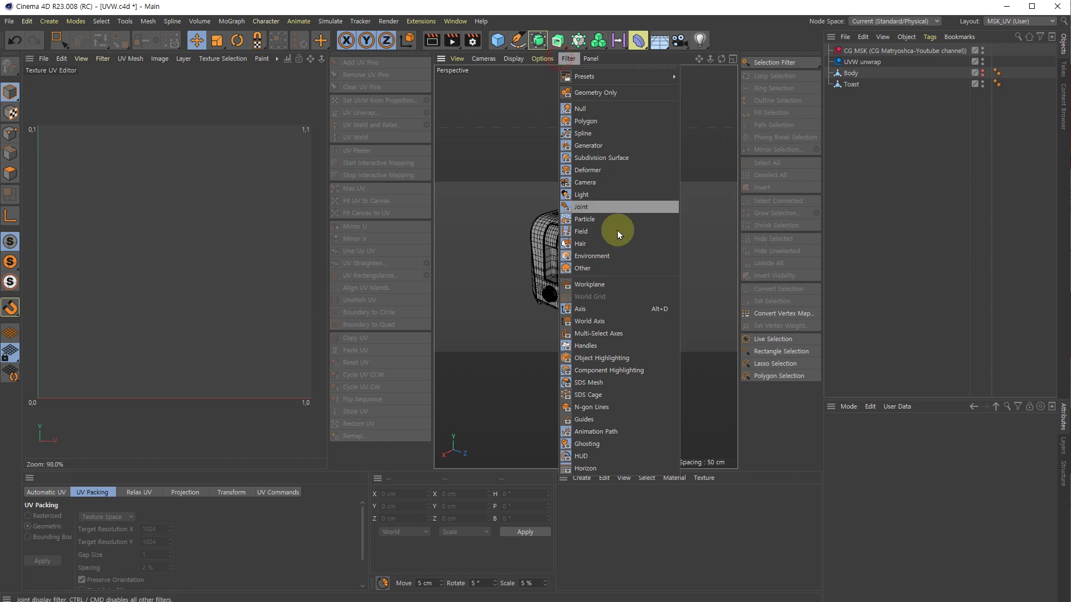
{"action": "left_click", "coordinate": [487, 174]}
{"action": "left_click", "coordinate": [544, 57]}
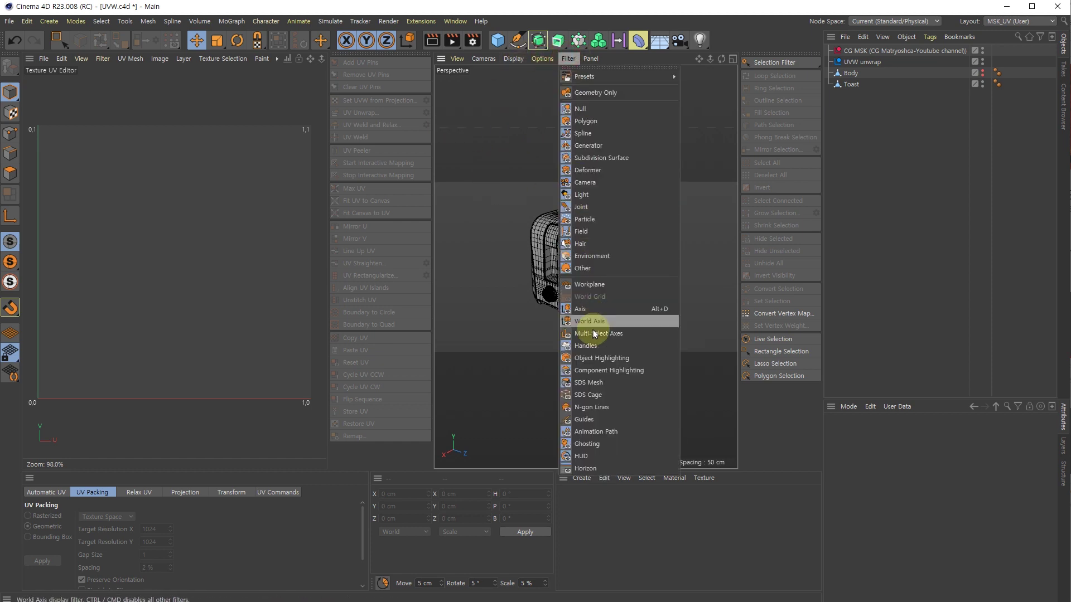
{"action": "left_click", "coordinate": [593, 463]}
Step: Select the toaster, review the viewport display filters and examine the model from several angles
{"action": "left_click", "coordinate": [597, 270]}
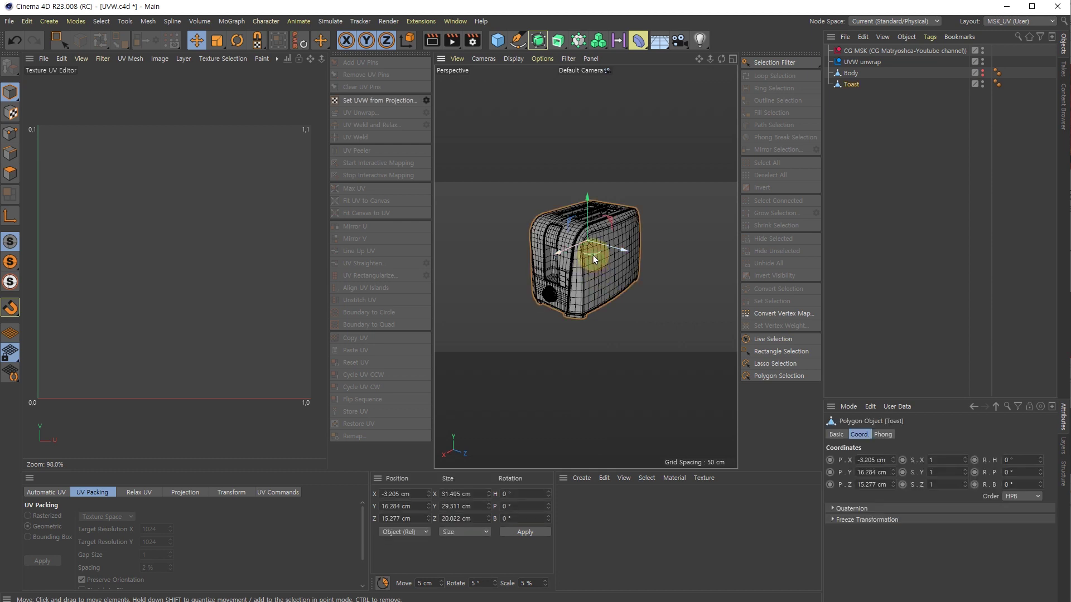
{"action": "scroll", "coordinate": [591, 256], "scroll_direction": "up", "scroll_amount": 2}
{"action": "left_click", "coordinate": [560, 60]}
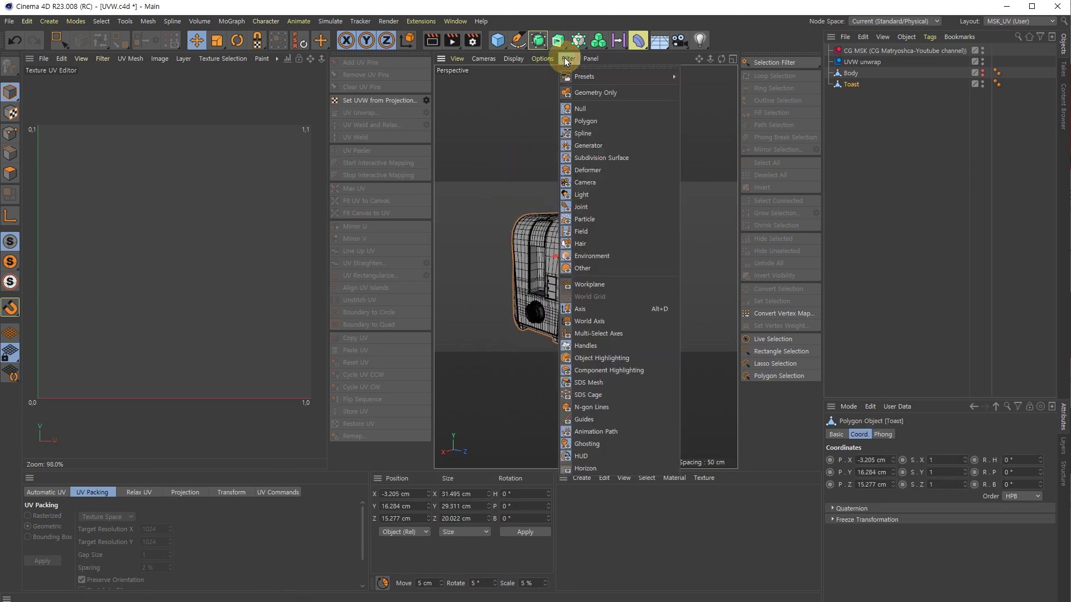
{"action": "left_click", "coordinate": [581, 308]}
{"action": "left_click_drag", "start_coordinate": [597, 272], "coordinate": [595, 307], "text": "alt"}
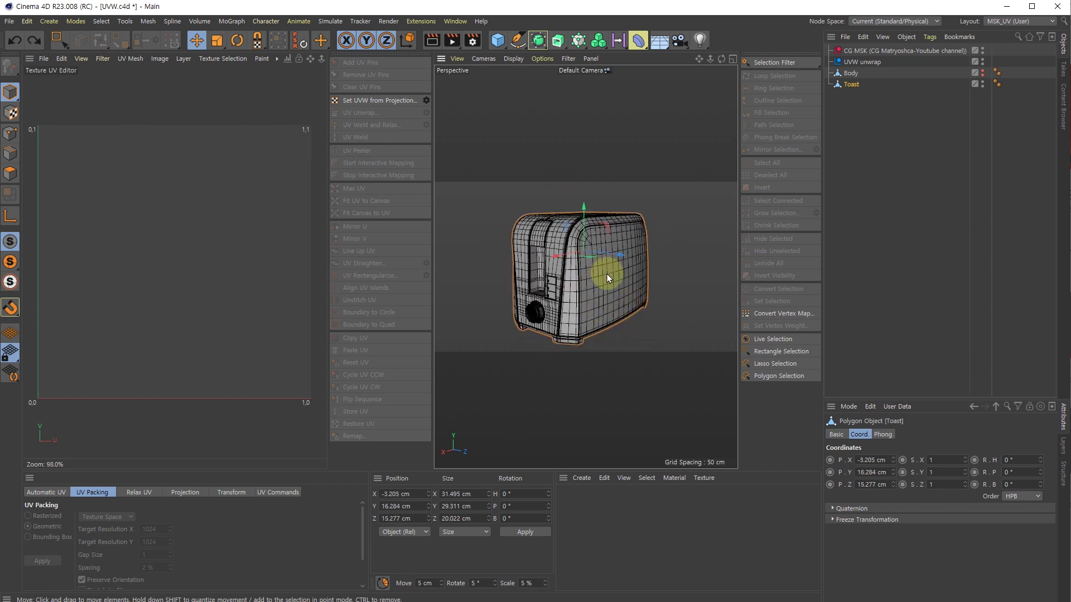
{"action": "mouse_move", "coordinate": [591, 259]}
{"action": "left_mouse_down", "text": "alt"}
{"action": "mouse_move", "coordinate": [617, 305]}
{"action": "mouse_move", "coordinate": [595, 261]}
{"action": "left_mouse_up", "text": "alt"}
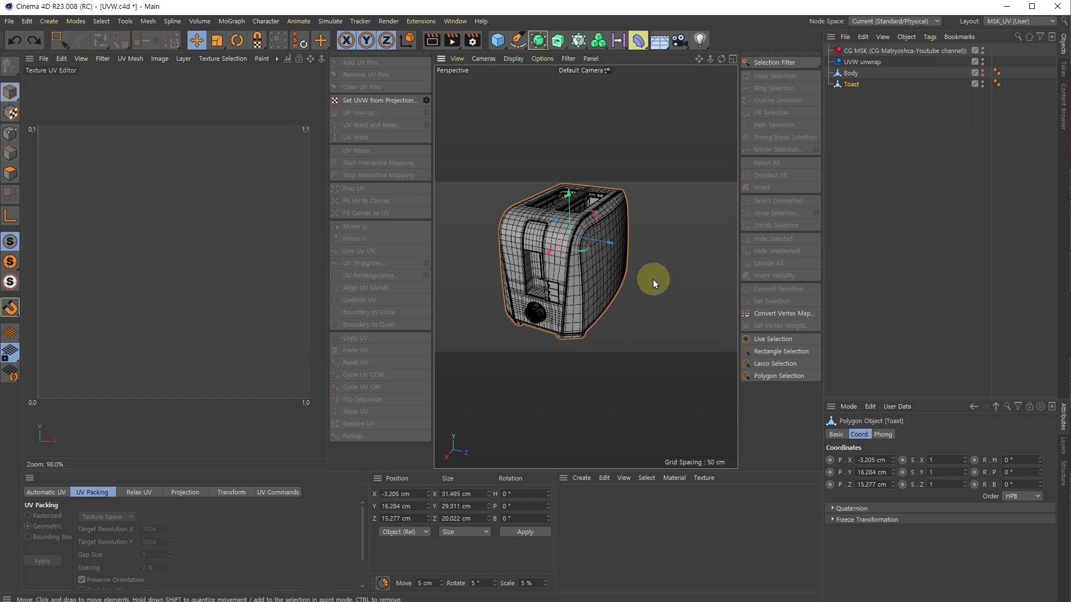
{"action": "left_click_drag", "start_coordinate": [657, 256], "coordinate": [654, 302], "text": "alt"}
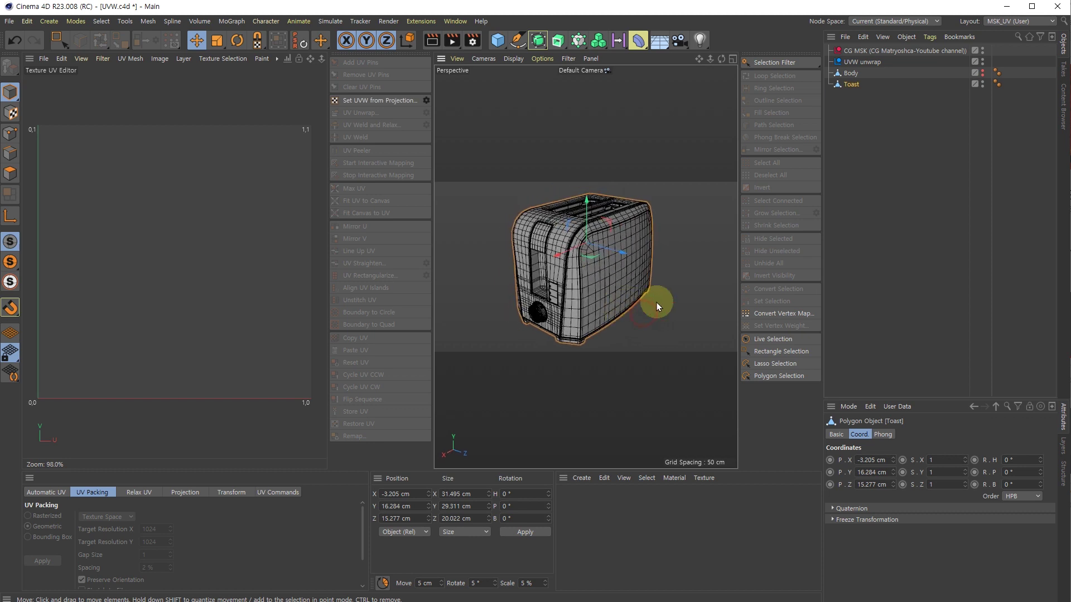
Step: Deselect the toaster and turn off Safe Frames in the perspective viewport settings
{"action": "left_click", "coordinate": [657, 315]}
{"action": "key", "text": "shift+v"}
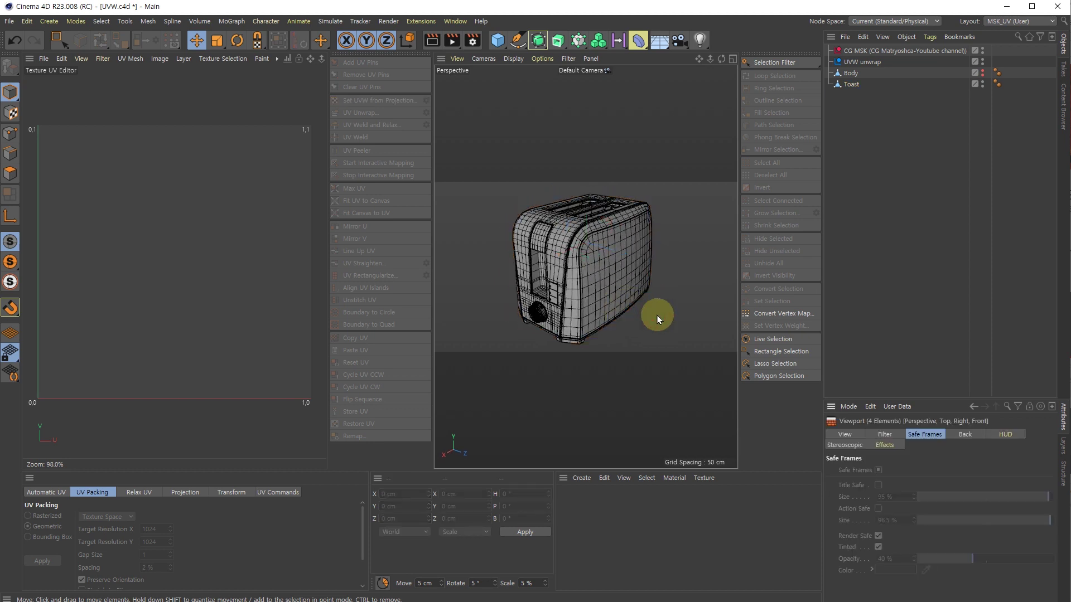
{"action": "left_click", "coordinate": [657, 316]}
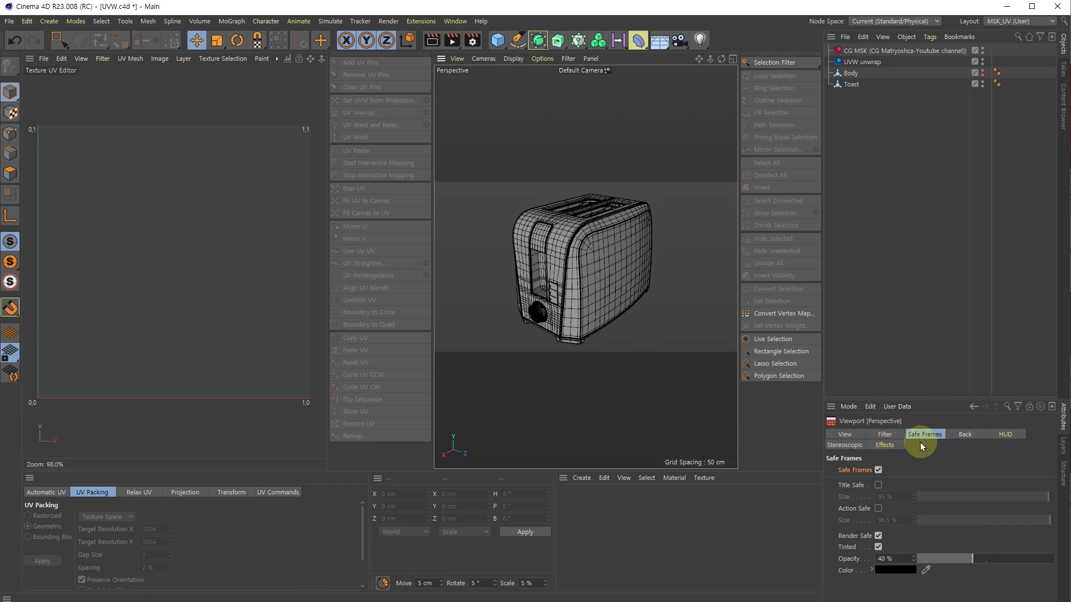
{"action": "left_click", "coordinate": [878, 471]}
Step: Select the Toast object and create its UV coordinates with Set UVW from Projection
{"action": "left_click", "coordinate": [629, 271]}
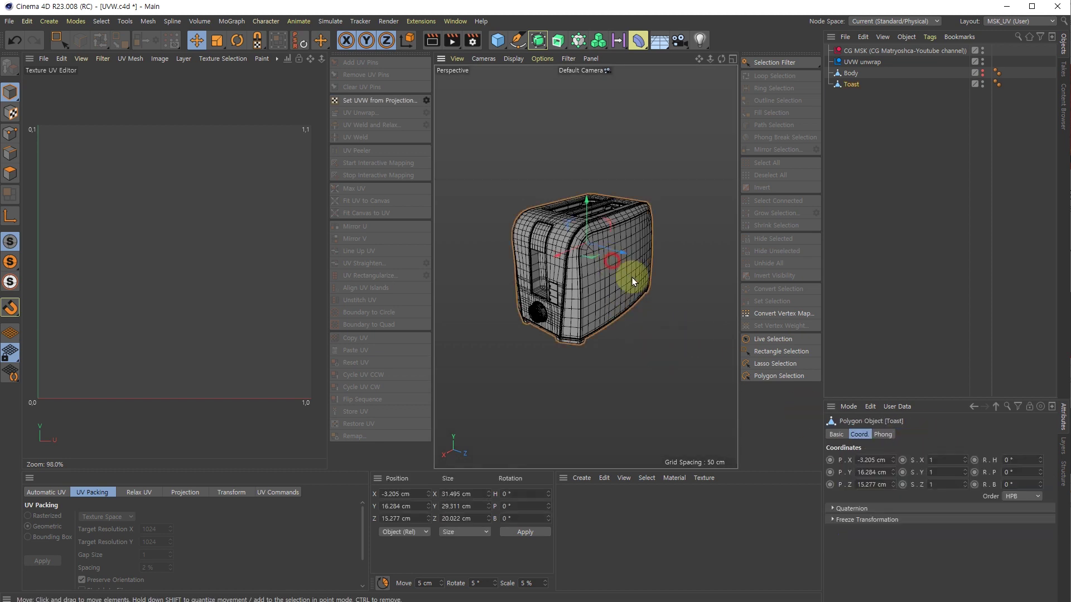
{"action": "scroll", "coordinate": [579, 229], "scroll_direction": "up", "scroll_amount": 5}
{"action": "scroll", "coordinate": [579, 229], "scroll_direction": "down", "scroll_amount": 5}
{"action": "mouse_move", "coordinate": [592, 260]}
{"action": "left_mouse_down", "text": "alt"}
{"action": "mouse_move", "coordinate": [611, 287]}
{"action": "mouse_move", "coordinate": [601, 302]}
{"action": "mouse_move", "coordinate": [586, 279]}
{"action": "left_mouse_up", "text": "alt"}
{"action": "left_click", "coordinate": [530, 149]}
{"action": "left_click", "coordinate": [574, 235]}
{"action": "middle_click_drag", "start_coordinate": [576, 205], "coordinate": [582, 169], "text": "alt"}
{"action": "left_click_drag", "start_coordinate": [582, 169], "coordinate": [590, 191], "text": "alt"}
{"action": "scroll", "coordinate": [554, 181], "scroll_direction": "up", "scroll_amount": 5}
{"action": "scroll", "coordinate": [554, 181], "scroll_direction": "down", "scroll_amount": 5}
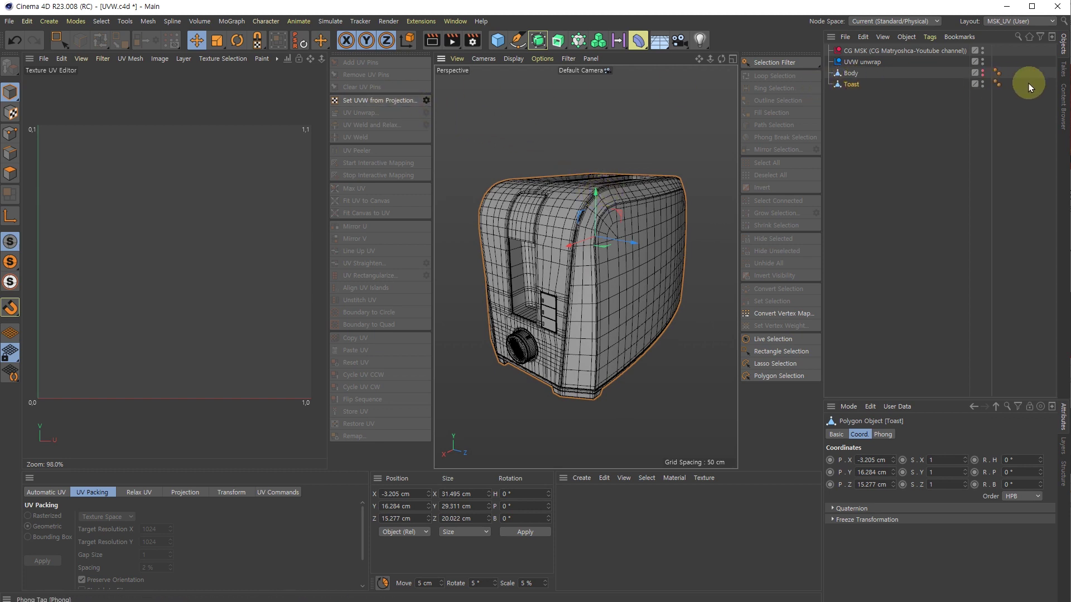
{"action": "left_click", "coordinate": [357, 101]}
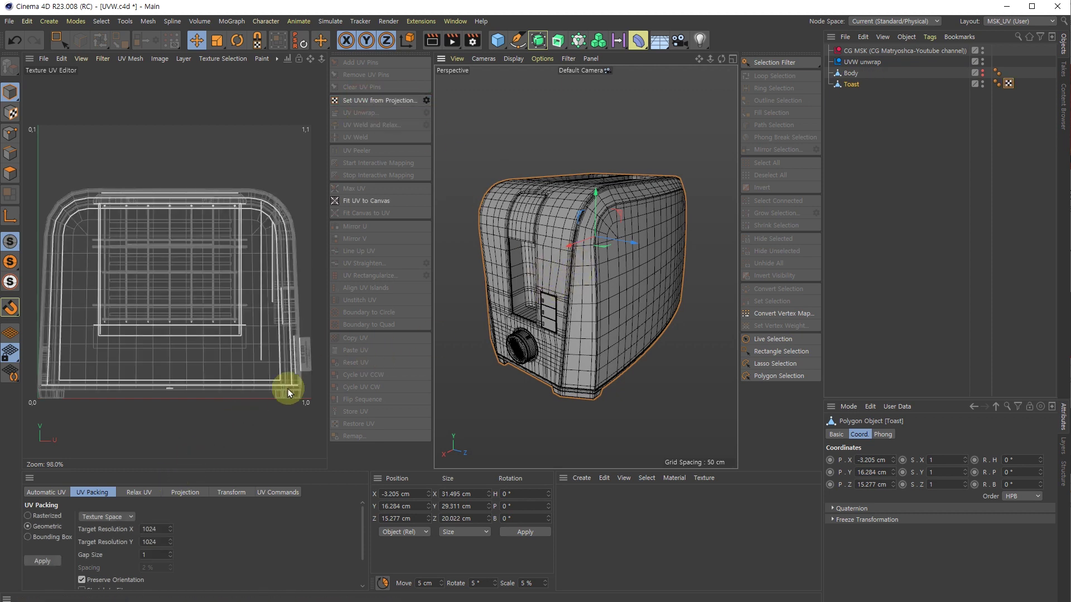
Step: Try a Sphere projection on the toaster's UVs and replace it with a Frontal projection
{"action": "left_click", "coordinate": [185, 492]}
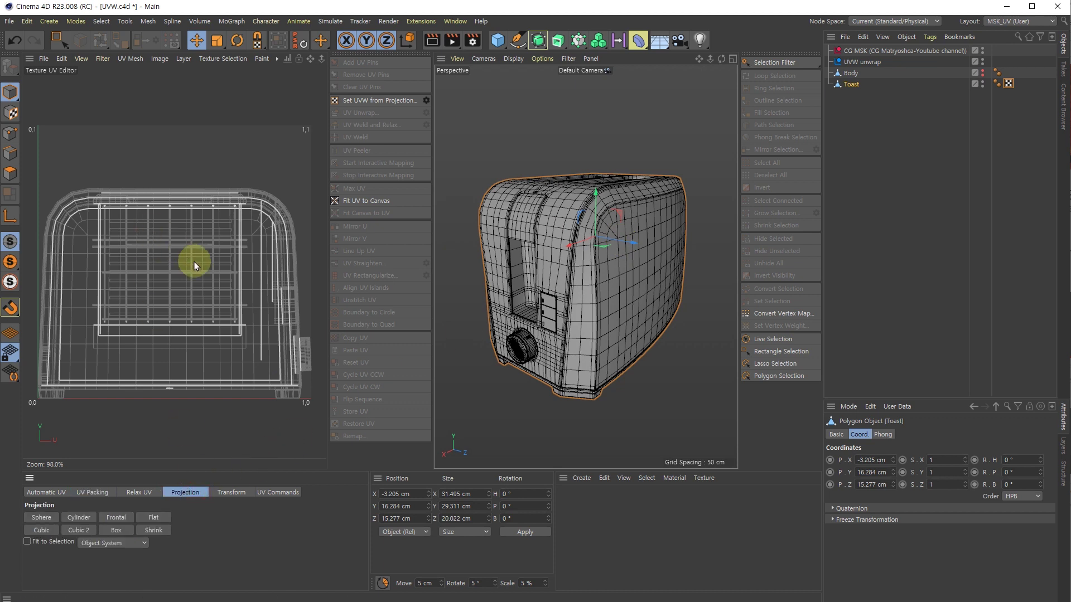
{"action": "left_click", "coordinate": [47, 521]}
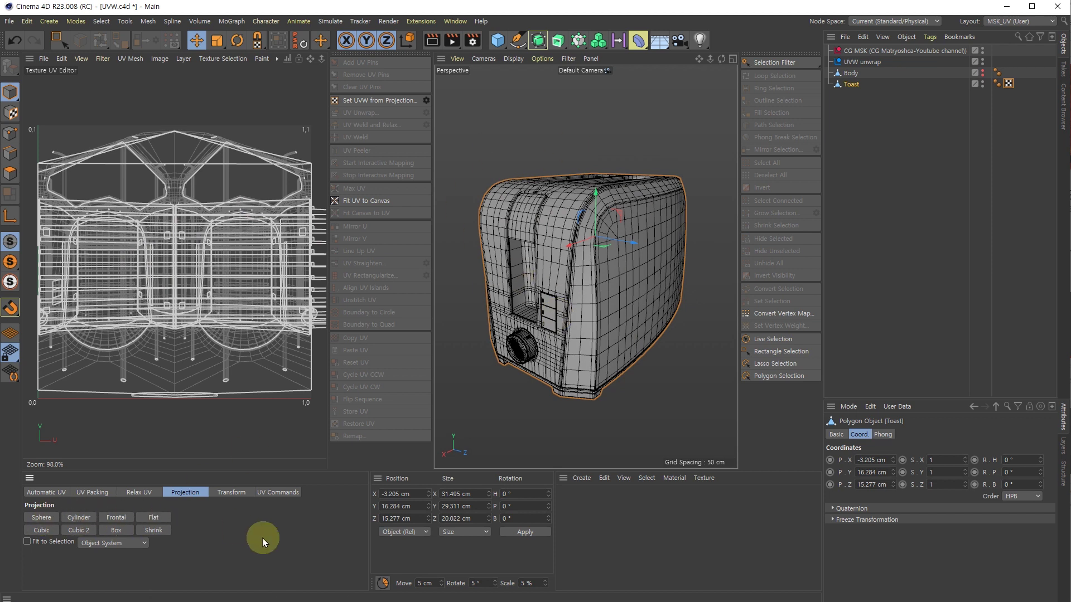
{"action": "left_click", "coordinate": [117, 519]}
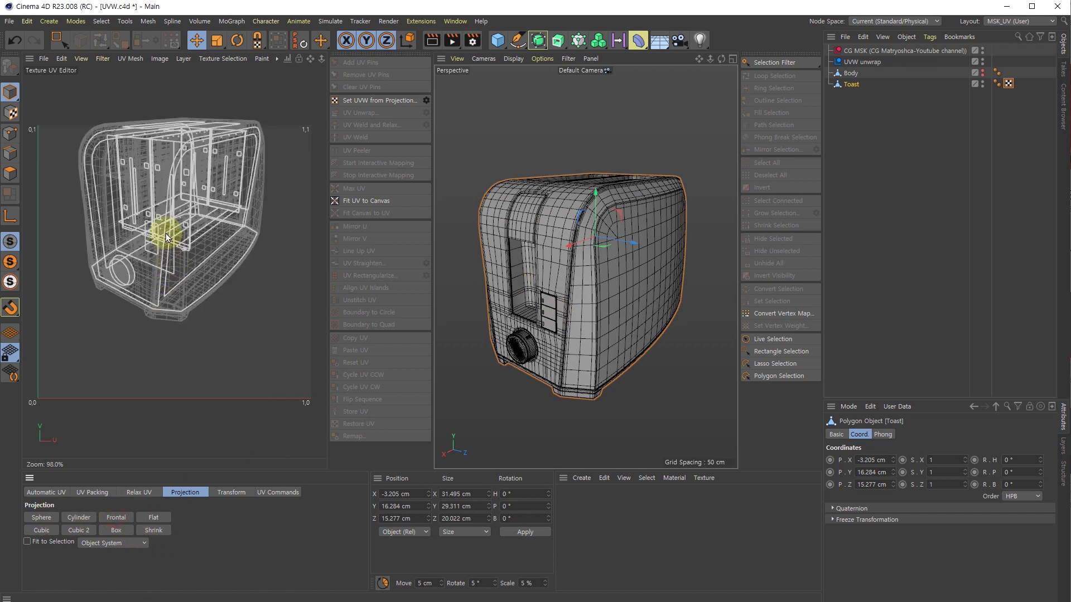
Step: Select all of the toaster's polygons, move their UVs outside the 0–1 UV square and return to object mode
{"action": "left_click", "coordinate": [10, 174]}
{"action": "key", "text": "ctrl+a"}
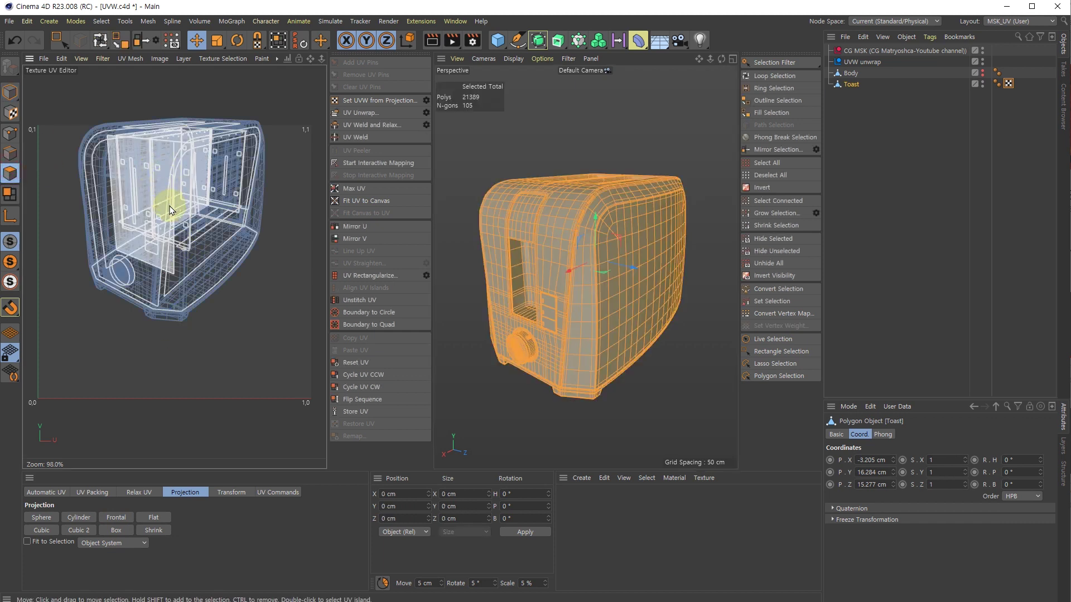
{"action": "scroll", "coordinate": [173, 205], "scroll_direction": "down", "scroll_amount": 3}
{"action": "middle_click_drag", "start_coordinate": [179, 237], "coordinate": [220, 248], "text": "alt"}
{"action": "left_click_drag", "start_coordinate": [206, 215], "coordinate": [63, 206]}
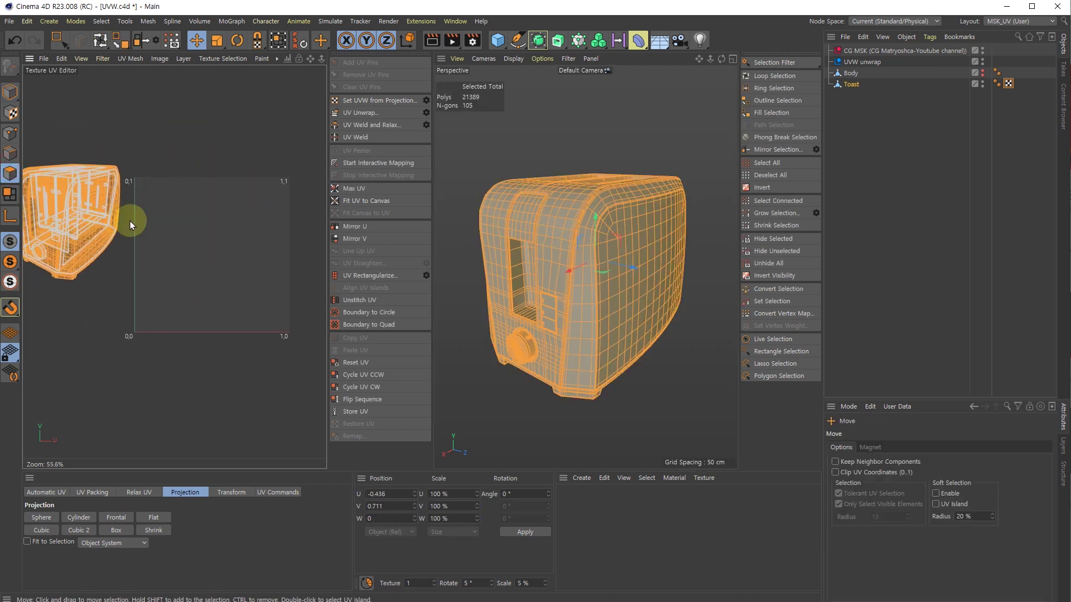
{"action": "middle_click_drag", "start_coordinate": [129, 221], "coordinate": [234, 221], "text": "alt"}
{"action": "key", "text": "Return"}
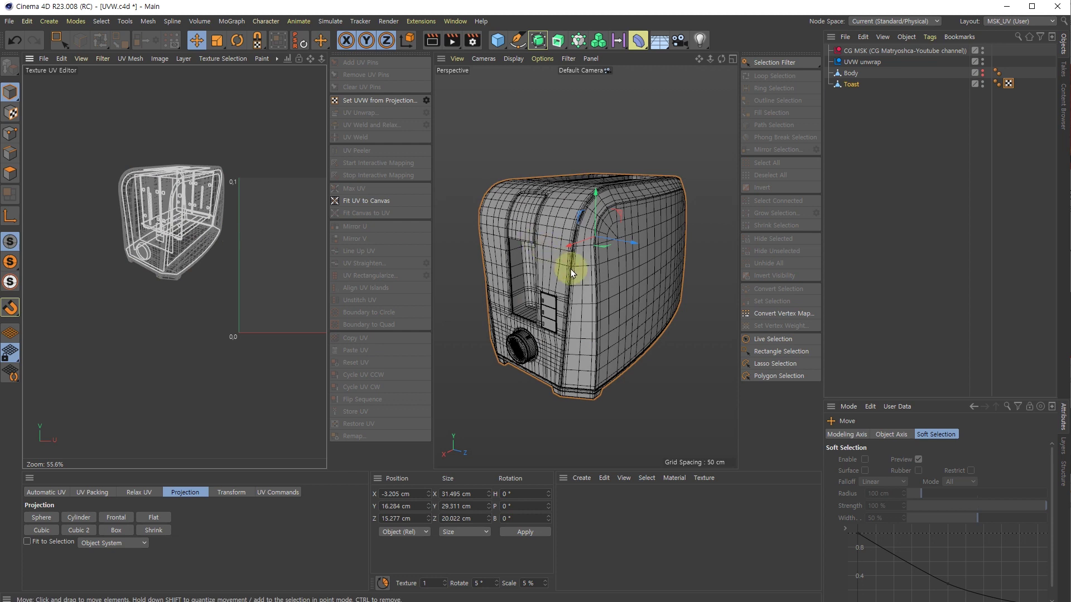
Step: Examine the toaster's rounded corner edges and panel seams up close from several angles
{"action": "scroll", "coordinate": [593, 243], "scroll_direction": "up", "scroll_amount": 2}
{"action": "scroll", "coordinate": [593, 243], "scroll_direction": "down", "scroll_amount": 2}
{"action": "middle_click_drag", "start_coordinate": [605, 261], "coordinate": [611, 231], "text": "alt"}
{"action": "left_click_drag", "start_coordinate": [612, 230], "coordinate": [606, 255], "text": "alt"}
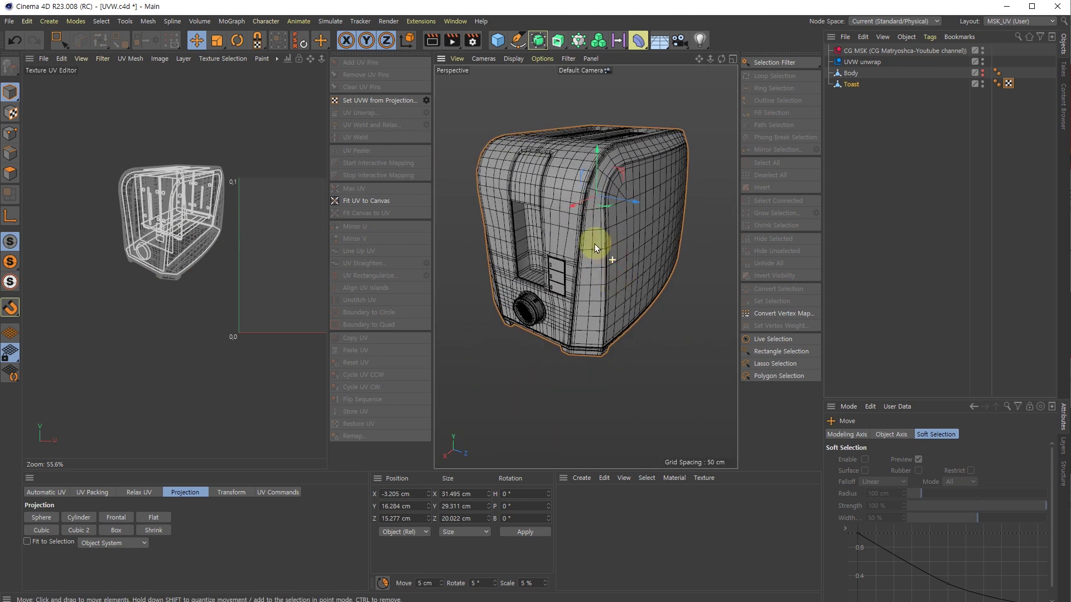
{"action": "scroll", "coordinate": [583, 168], "scroll_direction": "up", "scroll_amount": 3}
{"action": "scroll", "coordinate": [586, 169], "scroll_direction": "down", "scroll_amount": 3}
{"action": "scroll", "coordinate": [581, 165], "scroll_direction": "up", "scroll_amount": 3}
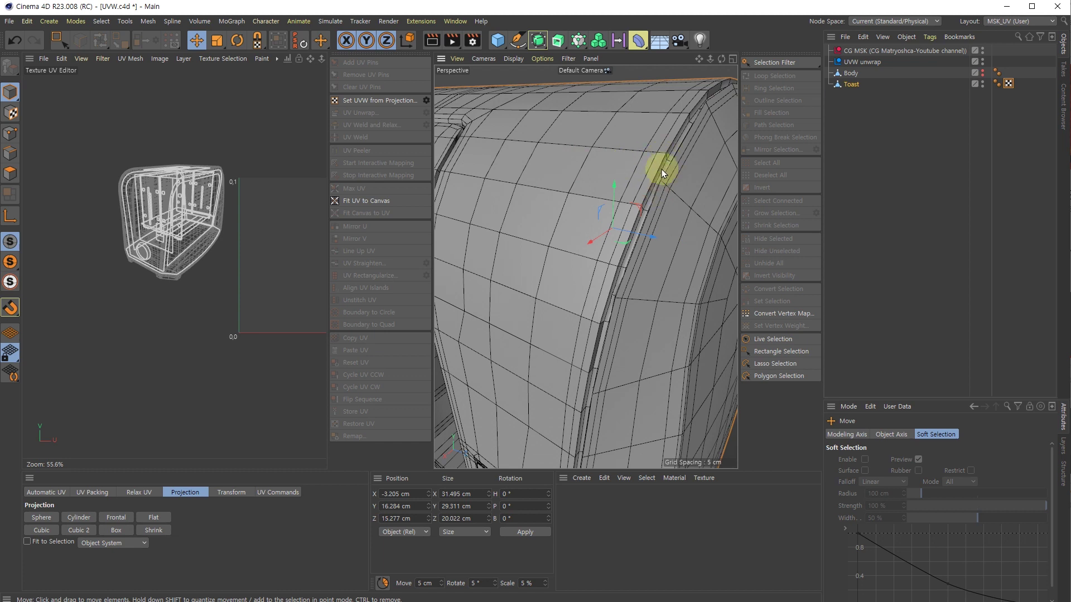
{"action": "scroll", "coordinate": [630, 180], "scroll_direction": "down", "scroll_amount": 3}
{"action": "left_click_drag", "start_coordinate": [618, 190], "coordinate": [601, 284], "text": "alt"}
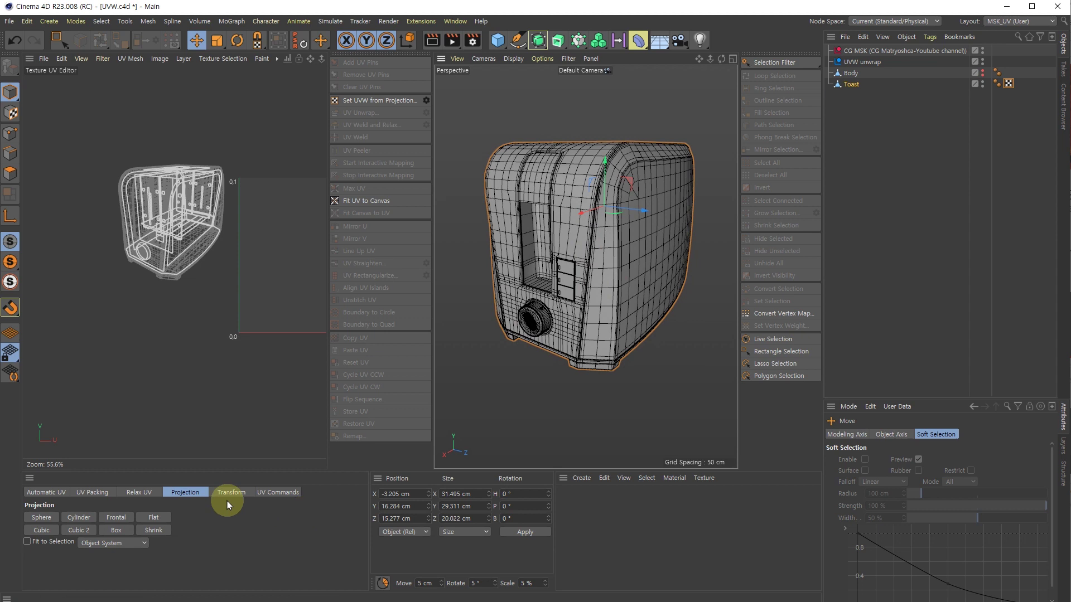
Step: Unwrap the toaster with Automatic UV using the Packed method and 1% spacing
{"action": "left_click", "coordinate": [47, 492]}
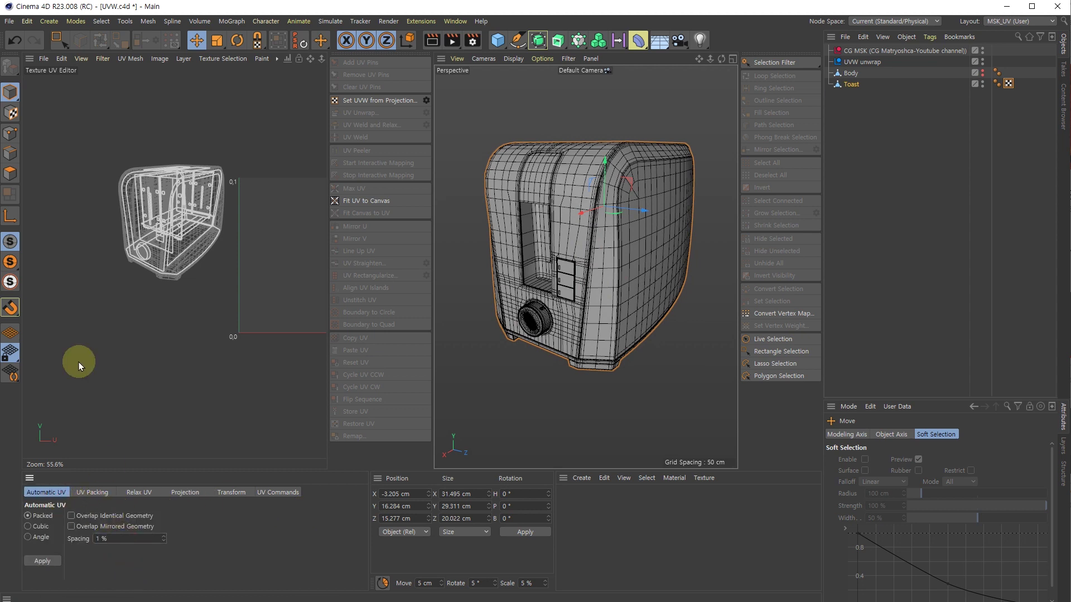
{"action": "left_click_drag", "start_coordinate": [573, 200], "coordinate": [605, 234], "text": "alt"}
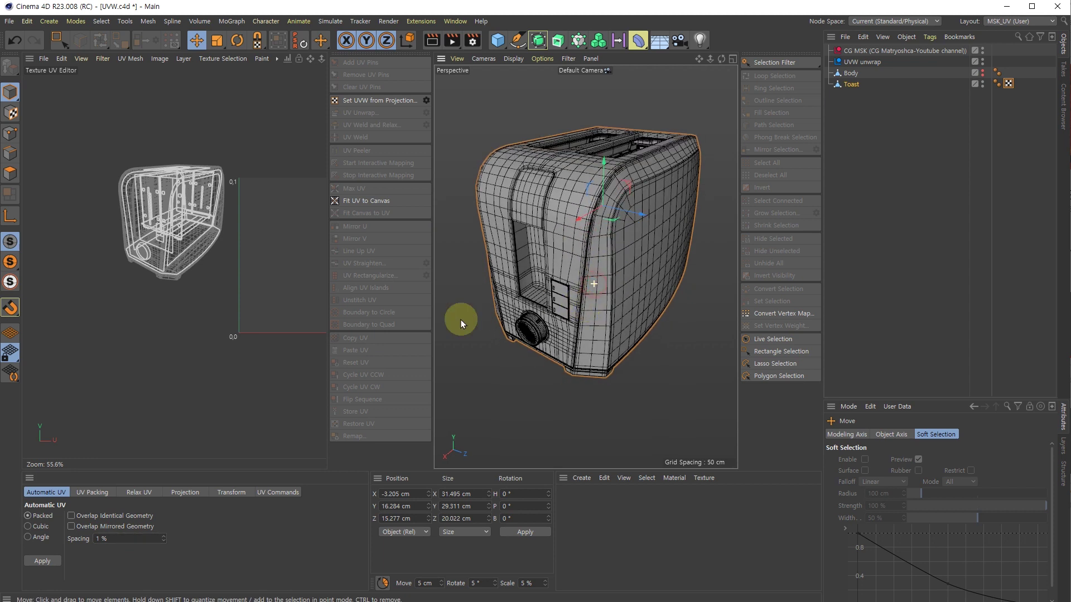
{"action": "left_click", "coordinate": [43, 561]}
Step: Examine the shapes of the packed UV islands and the gaps between them across the UV layout
{"action": "scroll", "coordinate": [274, 219], "scroll_direction": "up", "scroll_amount": 5}
{"action": "scroll", "coordinate": [274, 219], "scroll_direction": "up", "scroll_amount": 15}
{"action": "middle_click_drag", "start_coordinate": [270, 233], "coordinate": [186, 251], "text": "alt"}
{"action": "scroll", "coordinate": [282, 216], "scroll_direction": "down", "scroll_amount": 6}
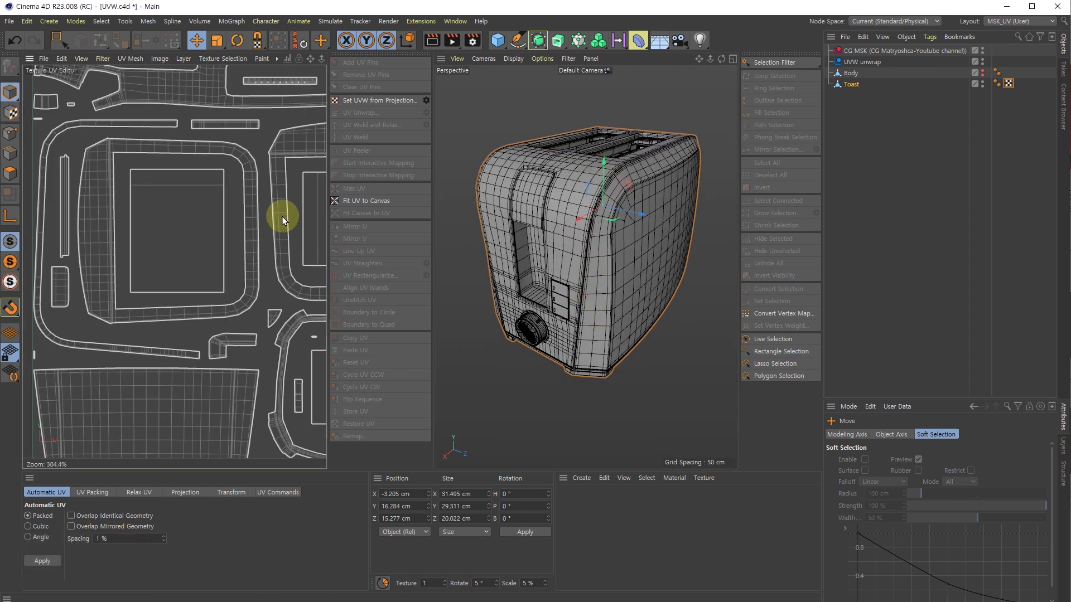
{"action": "scroll", "coordinate": [214, 163], "scroll_direction": "up", "scroll_amount": 2}
{"action": "middle_click_drag", "start_coordinate": [253, 96], "coordinate": [192, 189], "text": "alt"}
{"action": "scroll", "coordinate": [196, 183], "scroll_direction": "down", "scroll_amount": 5}
{"action": "middle_click_drag", "start_coordinate": [245, 221], "coordinate": [225, 213], "text": "alt"}
{"action": "scroll", "coordinate": [180, 231], "scroll_direction": "up", "scroll_amount": 2}
{"action": "scroll", "coordinate": [213, 207], "scroll_direction": "up", "scroll_amount": 7}
{"action": "scroll", "coordinate": [203, 232], "scroll_direction": "up", "scroll_amount": 7}
{"action": "scroll", "coordinate": [85, 223], "scroll_direction": "down", "scroll_amount": 12}
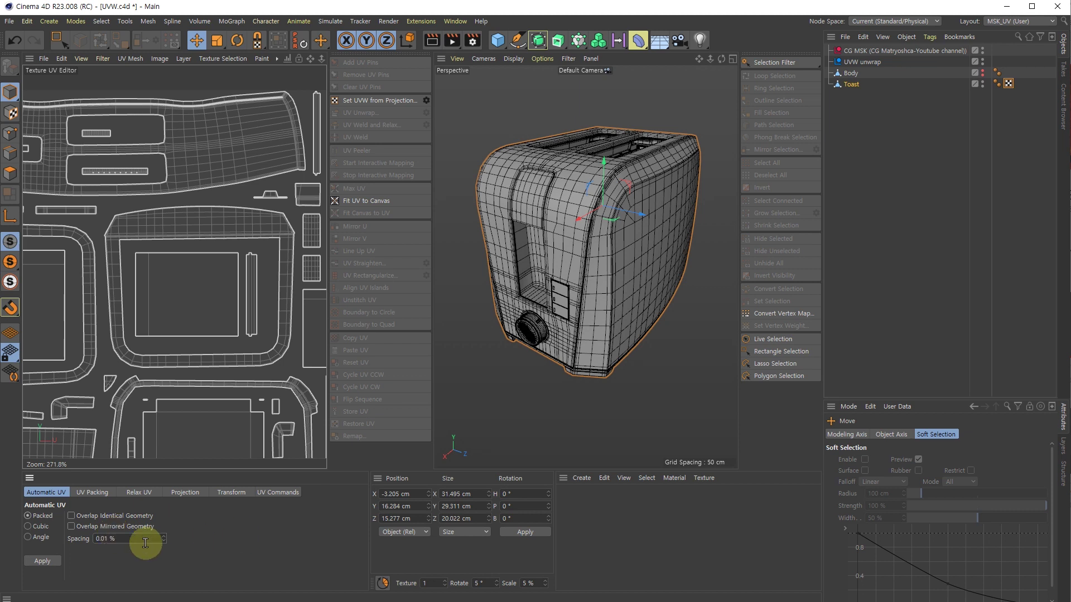
Step: Run Automatic UV again with the Packed method at 0.01% spacing and inspect the gaps between the islands
{"action": "left_click", "coordinate": [52, 564]}
{"action": "scroll", "coordinate": [166, 240], "scroll_direction": "down", "scroll_amount": 7}
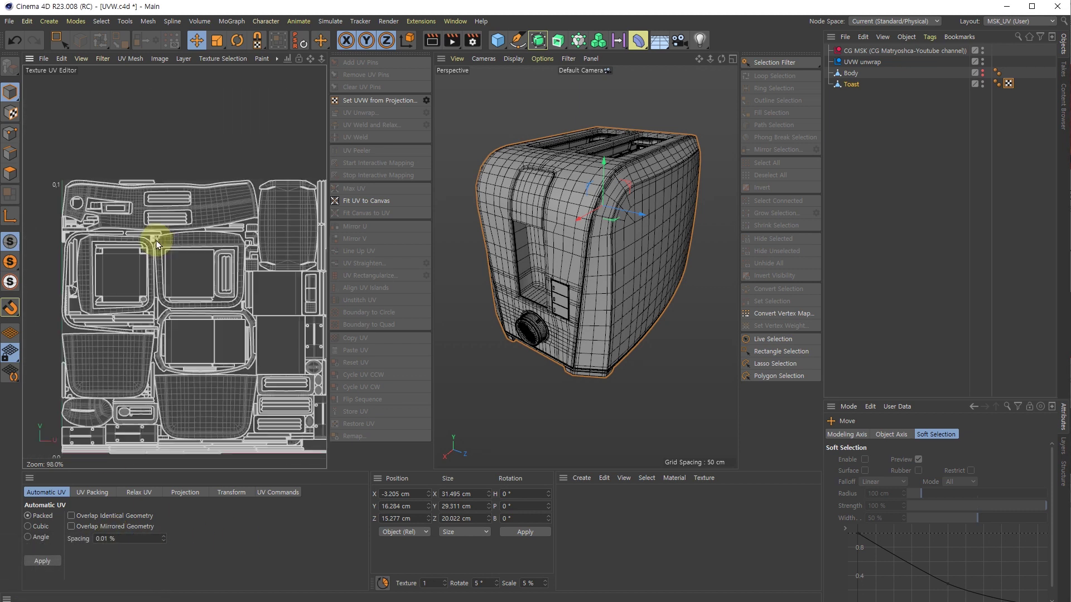
{"action": "scroll", "coordinate": [214, 272], "scroll_direction": "up", "scroll_amount": 3}
{"action": "scroll", "coordinate": [192, 146], "scroll_direction": "down", "scroll_amount": 5}
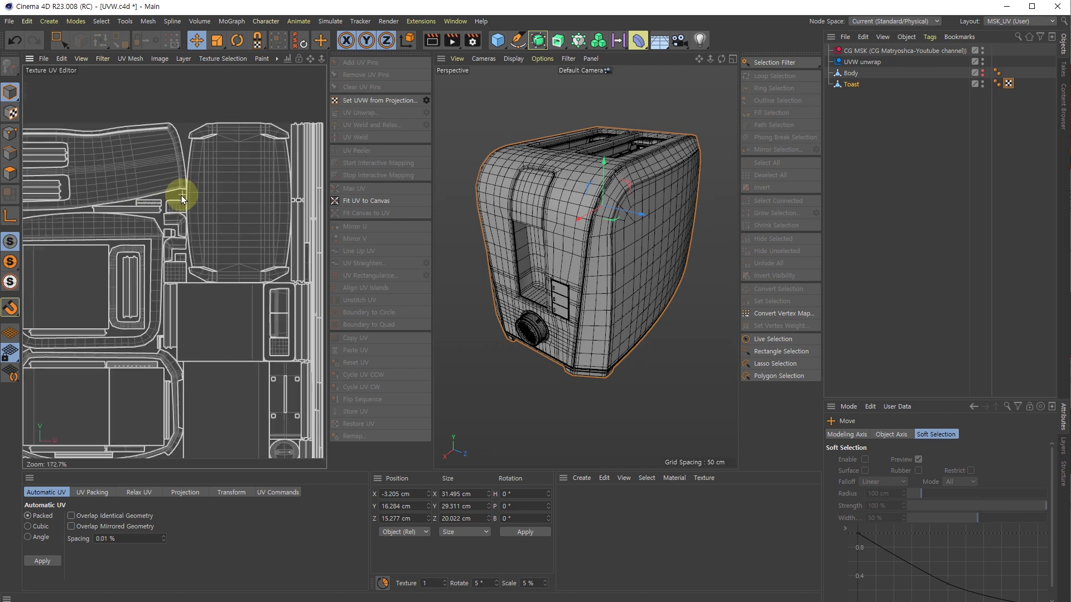
{"action": "middle_click_drag", "start_coordinate": [189, 252], "coordinate": [258, 230], "text": "alt"}
{"action": "scroll", "coordinate": [143, 236], "scroll_direction": "up", "scroll_amount": 3}
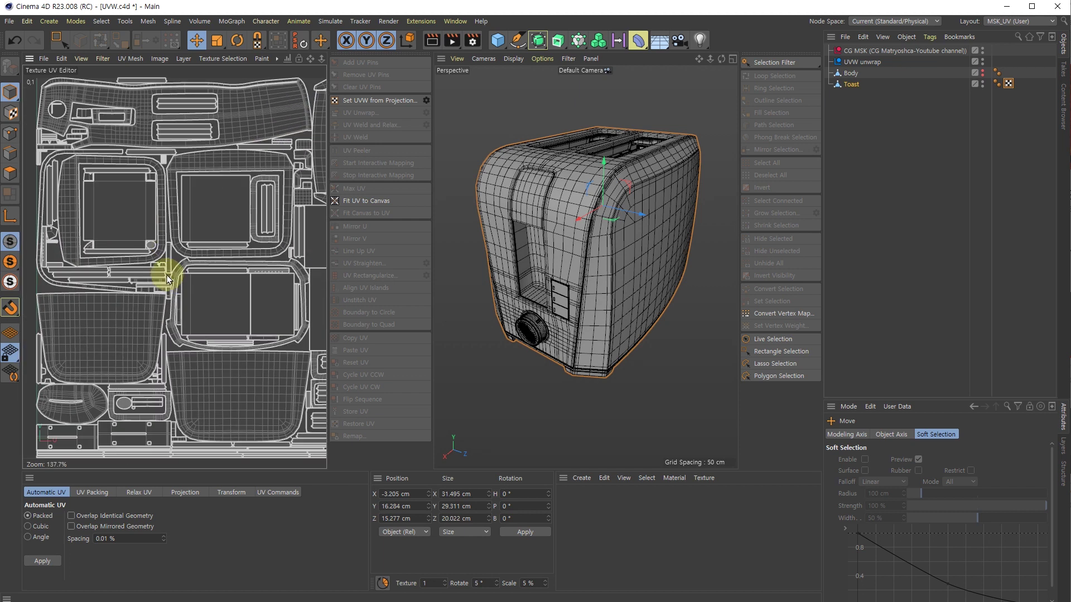
{"action": "scroll", "coordinate": [212, 263], "scroll_direction": "down", "scroll_amount": 4}
{"action": "scroll", "coordinate": [217, 287], "scroll_direction": "down", "scroll_amount": 1}
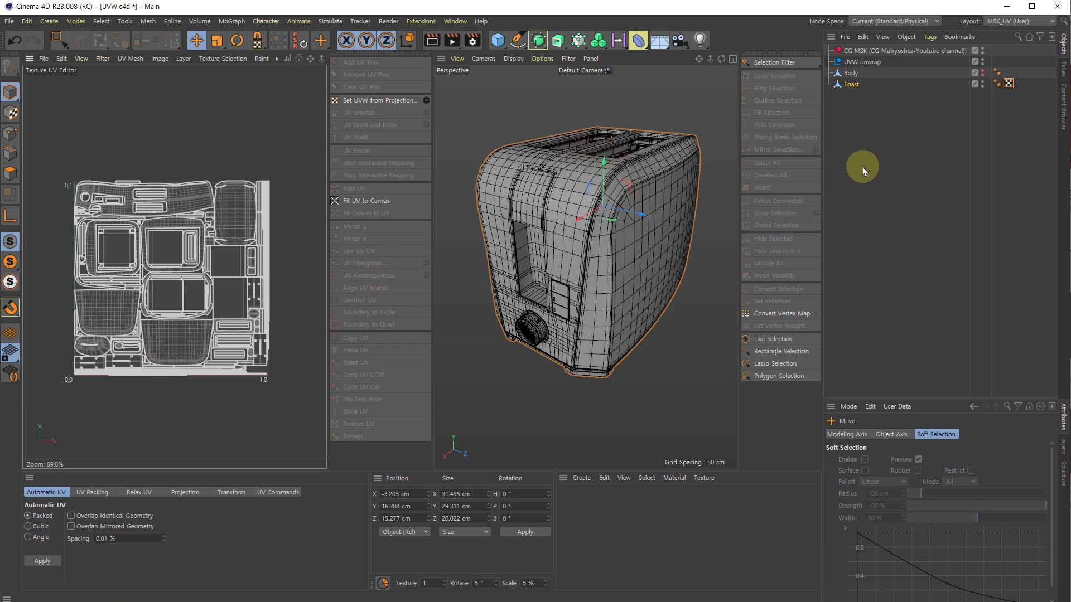
Step: Delete the Toast object's UVW tag and create a new one with Set UVW from Projection
{"action": "left_click", "coordinate": [889, 115]}
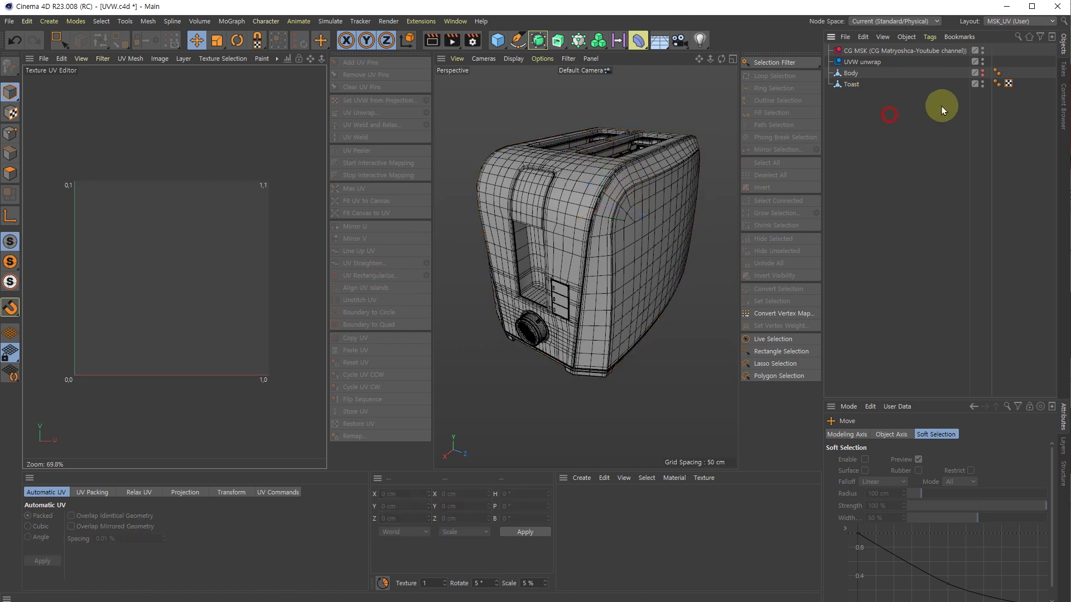
{"action": "left_click", "coordinate": [1006, 84]}
{"action": "left_click", "coordinate": [873, 119]}
{"action": "left_click", "coordinate": [851, 84]}
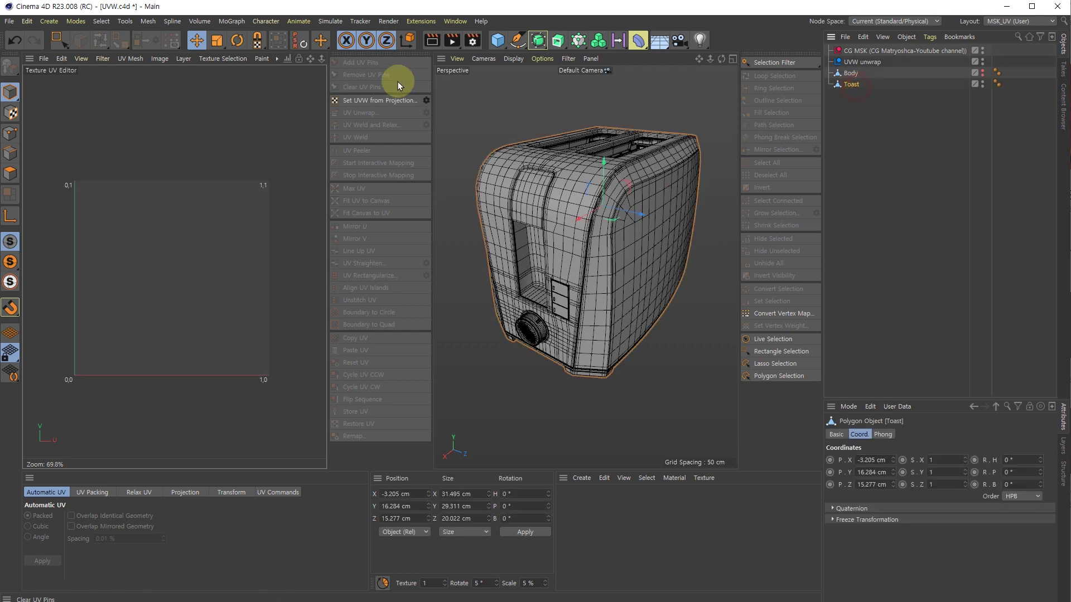
{"action": "left_click", "coordinate": [363, 101]}
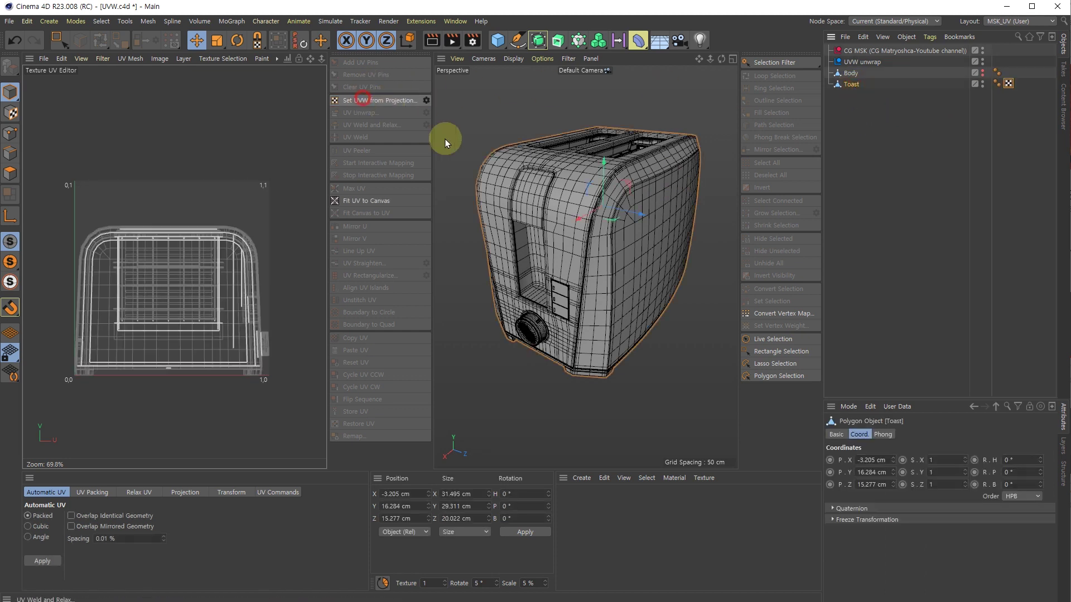
Step: Apply a Frontal projection to the toaster and move all of its polygon UVs to the left of the 0–1 UV square
{"action": "left_click", "coordinate": [185, 492]}
{"action": "left_click", "coordinate": [116, 517]}
{"action": "scroll", "coordinate": [121, 304], "scroll_direction": "down", "scroll_amount": 2}
{"action": "left_click", "coordinate": [12, 174]}
{"action": "left_click_drag", "start_coordinate": [178, 224], "coordinate": [35, 218]}
{"action": "middle_click_drag", "start_coordinate": [46, 223], "coordinate": [92, 227], "text": "alt"}
{"action": "scroll", "coordinate": [553, 117], "scroll_direction": "up", "scroll_amount": 5}
Step: Select the polygon areas of both large side panels of the toaster with Fill Selection
{"action": "left_click", "coordinate": [546, 143]}
{"action": "scroll", "coordinate": [546, 193], "scroll_direction": "down", "scroll_amount": 3}
{"action": "scroll", "coordinate": [550, 230], "scroll_direction": "down", "scroll_amount": 4}
{"action": "left_click_drag", "start_coordinate": [550, 282], "coordinate": [665, 256], "text": "alt"}
{"action": "key", "text": "u"}
{"action": "key", "text": "f"}
{"action": "left_click", "coordinate": [590, 283]}
{"action": "left_click", "coordinate": [574, 241]}
{"action": "left_click", "coordinate": [669, 258]}
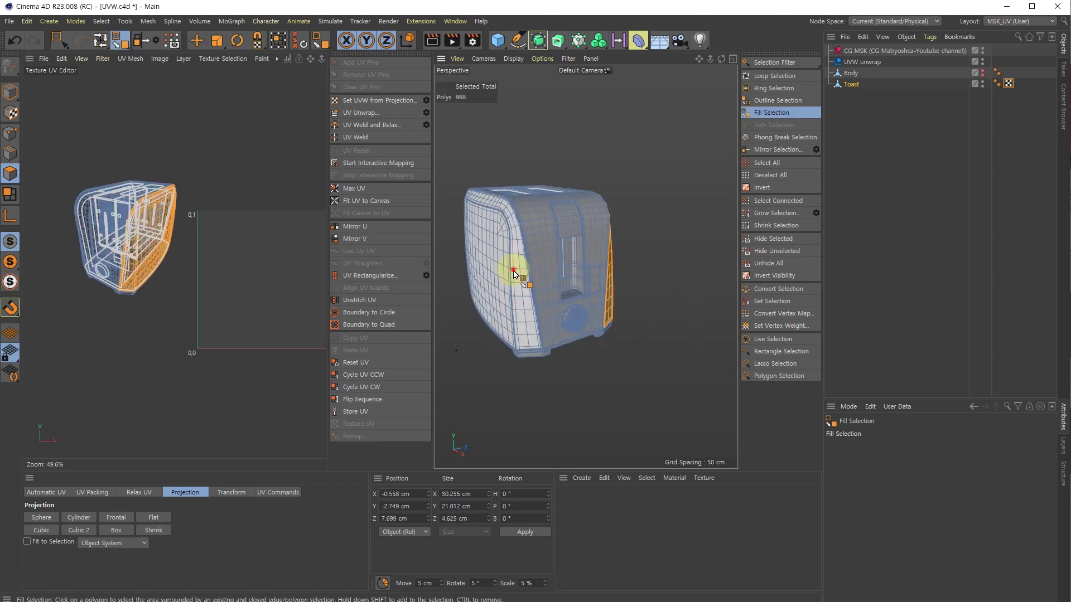
{"action": "left_click", "coordinate": [511, 246], "text": "shift"}
{"action": "left_click_drag", "start_coordinate": [510, 239], "coordinate": [608, 310], "text": "alt"}
{"action": "scroll", "coordinate": [636, 290], "scroll_direction": "down", "scroll_amount": 5}
{"action": "scroll", "coordinate": [593, 270], "scroll_direction": "up", "scroll_amount": 5}
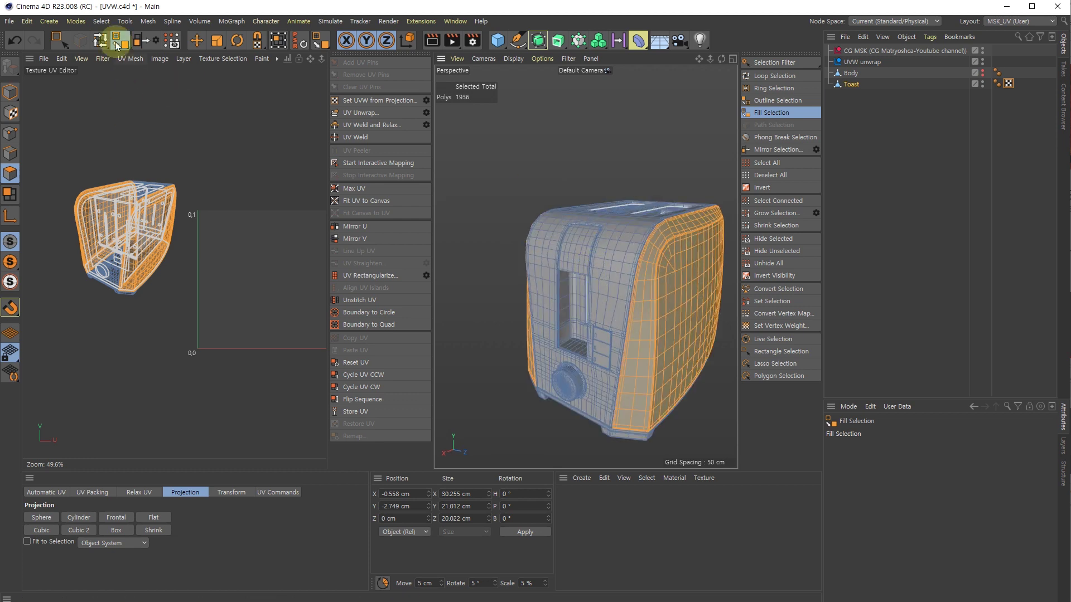
{"action": "left_click", "coordinate": [101, 21]}
{"action": "left_click", "coordinate": [109, 27]}
{"action": "left_click_drag", "start_coordinate": [139, 22], "coordinate": [474, 96]}
{"action": "left_click", "coordinate": [501, 95]}
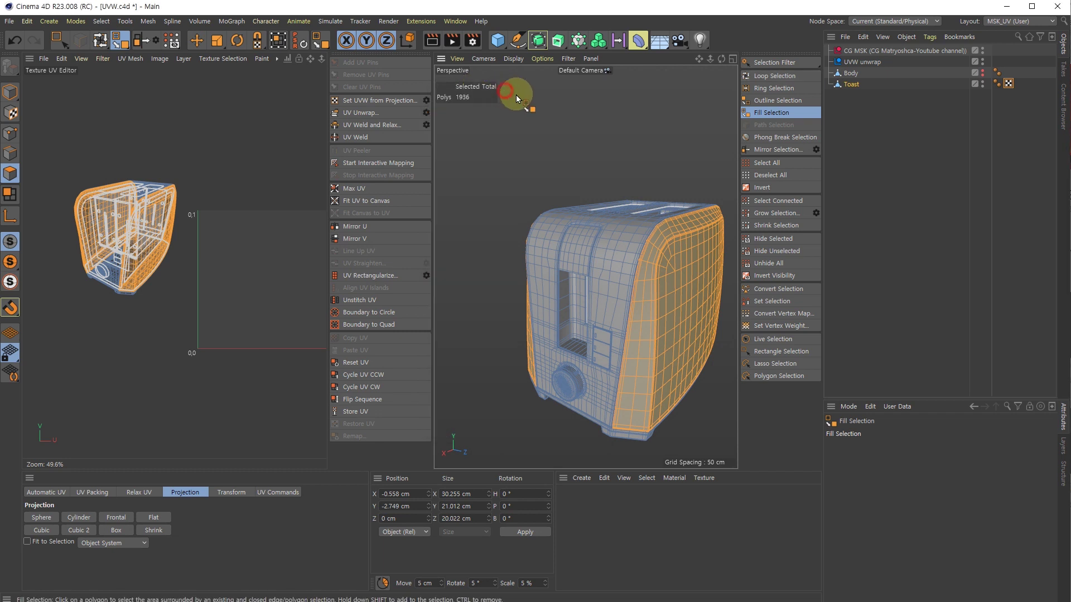
Step: Hide all unselected polygons so only the two side panels remain, and clear the selection
{"action": "left_click_drag", "start_coordinate": [636, 246], "coordinate": [578, 260], "text": "alt"}
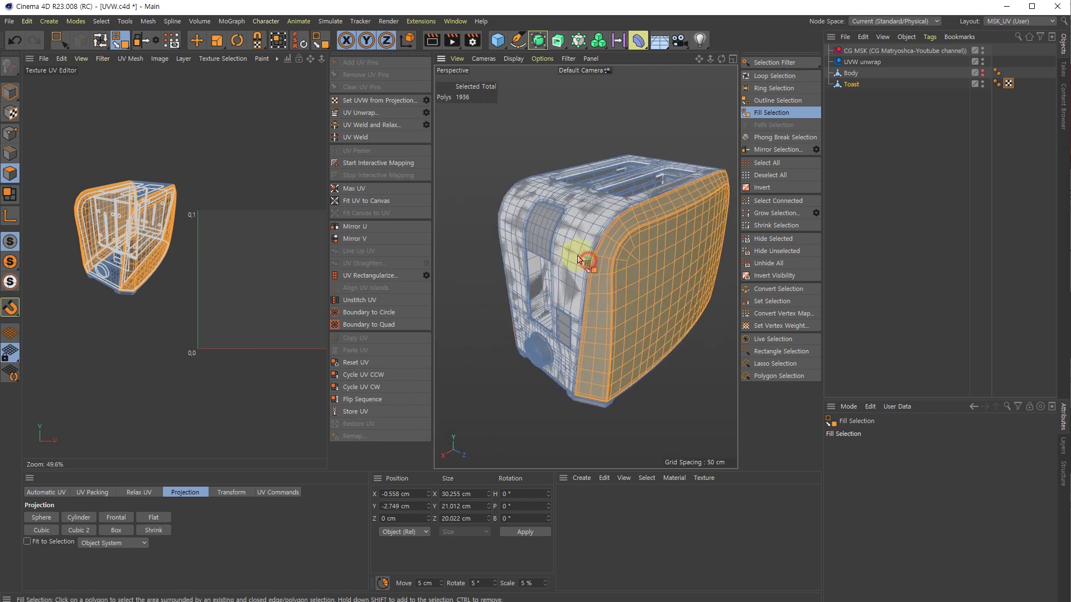
{"action": "left_click", "coordinate": [762, 251]}
{"action": "left_click", "coordinate": [600, 121]}
Step: Reselect both side panels with Fill Selection and run UV Unwrap on them
{"action": "left_click_drag", "start_coordinate": [518, 194], "coordinate": [674, 355], "text": "alt"}
{"action": "left_click", "coordinate": [516, 257]}
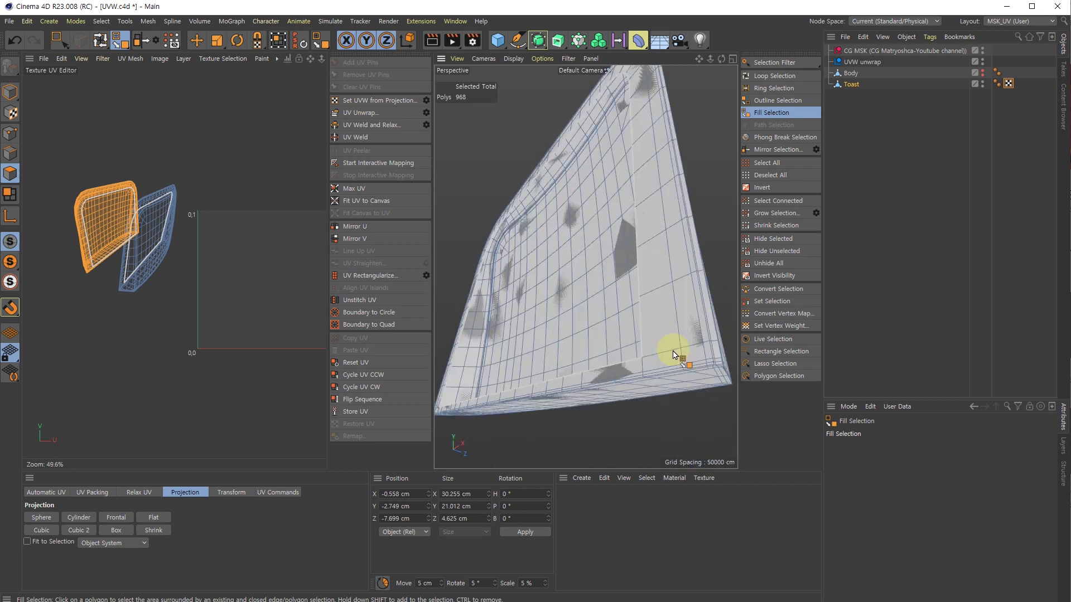
{"action": "left_click_drag", "start_coordinate": [649, 383], "coordinate": [610, 351], "text": "alt"}
{"action": "left_click", "coordinate": [637, 343], "text": "shift"}
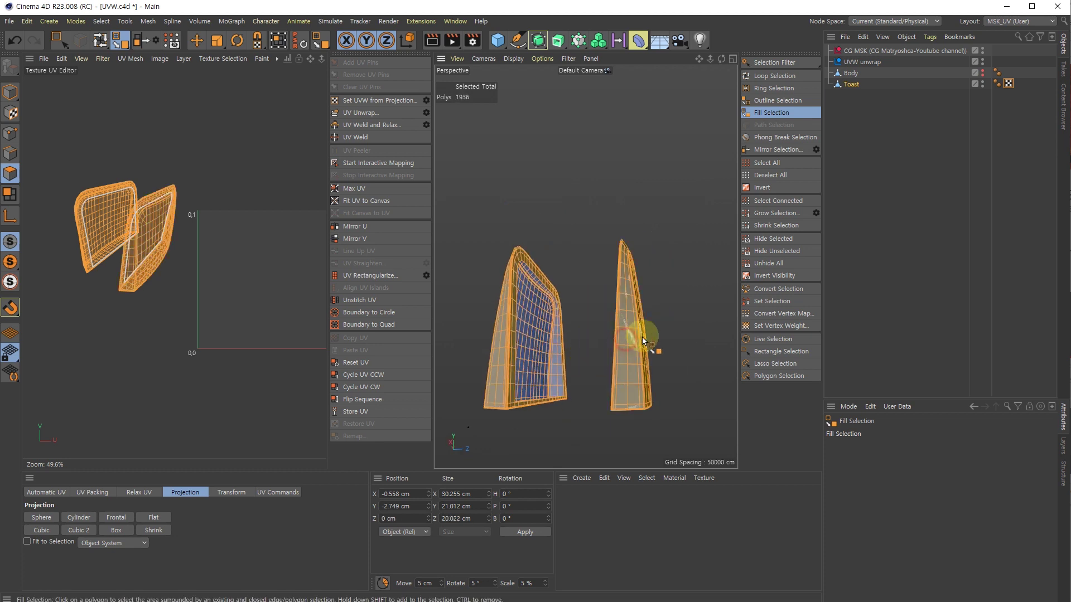
{"action": "left_click_drag", "start_coordinate": [625, 248], "coordinate": [547, 301], "text": "alt"}
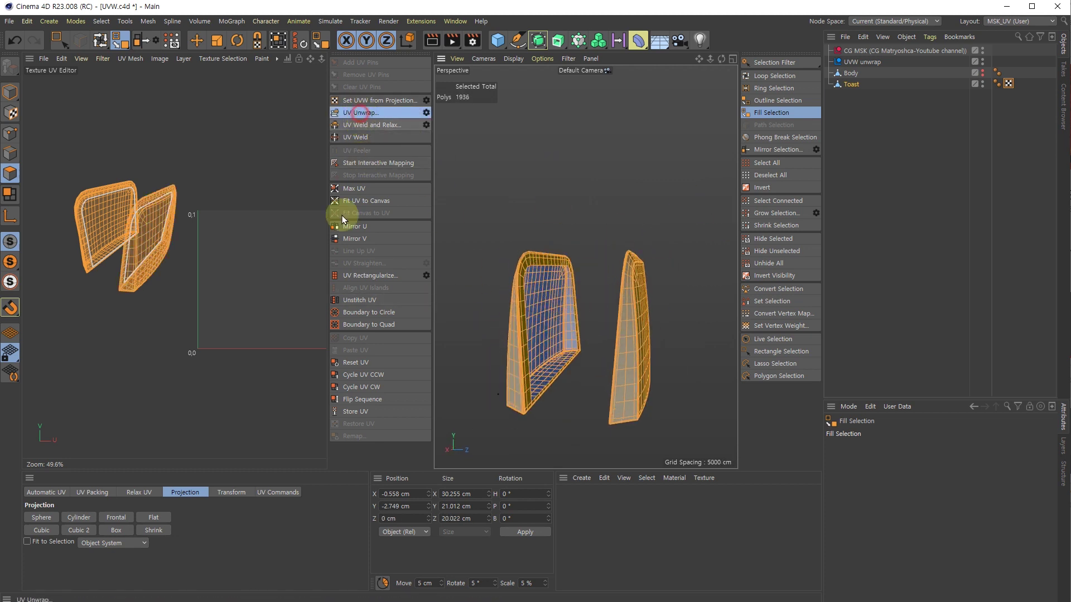
{"action": "left_click", "coordinate": [360, 113]}
{"action": "scroll", "coordinate": [256, 240], "scroll_direction": "up", "scroll_amount": 3}
{"action": "scroll", "coordinate": [261, 244], "scroll_direction": "up", "scroll_amount": 5}
{"action": "key", "text": "e"}
{"action": "scroll", "coordinate": [246, 245], "scroll_direction": "down", "scroll_amount": 3}
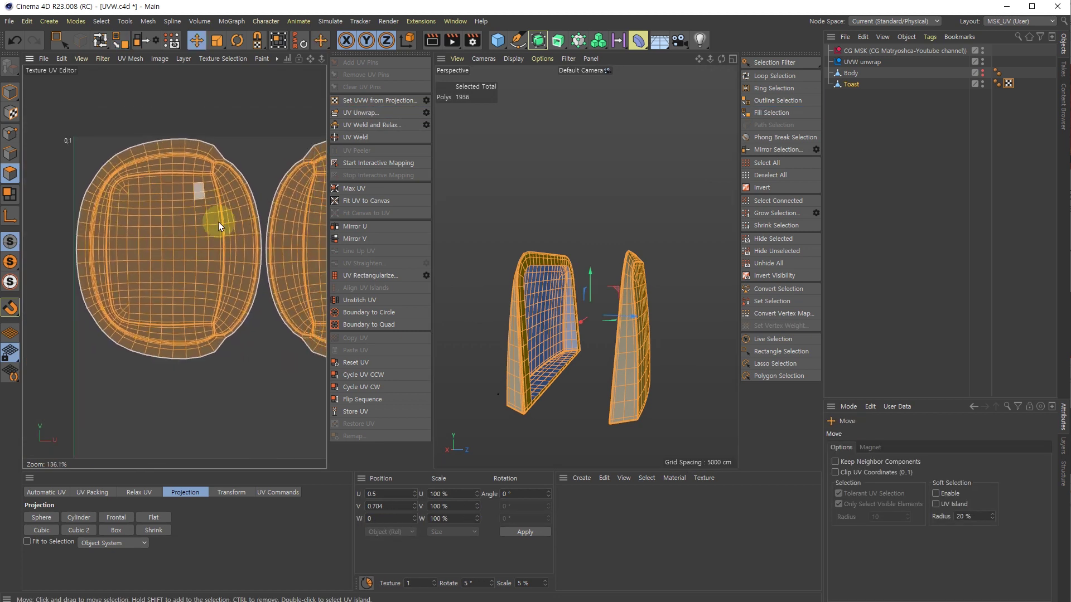
{"action": "scroll", "coordinate": [225, 226], "scroll_direction": "down", "scroll_amount": 2}
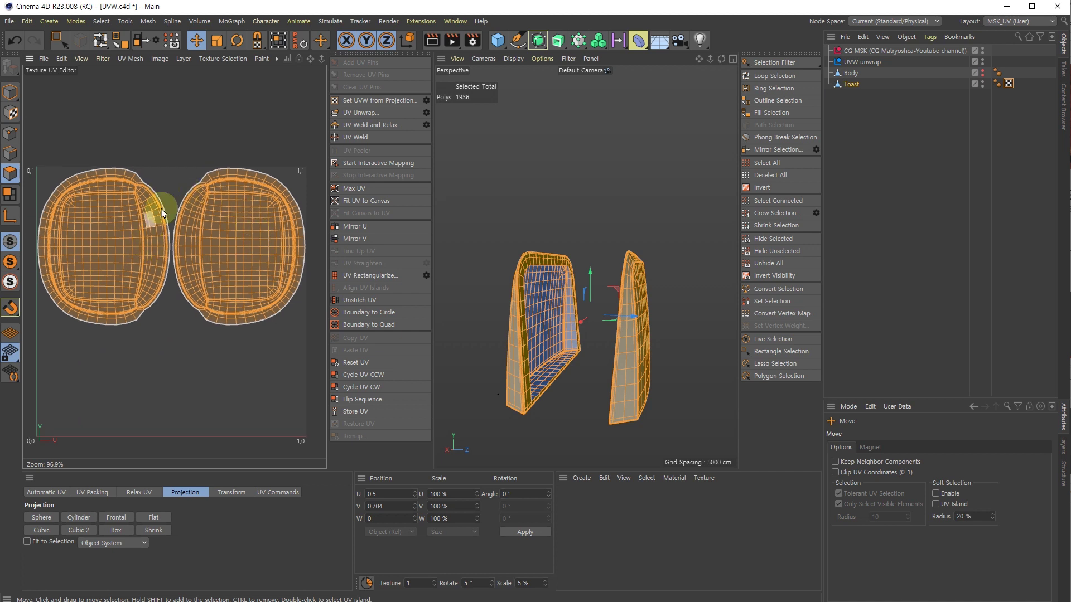
Step: Detach the UV editor's display options as a floating palette over the perspective viewport
{"action": "left_click", "coordinate": [124, 58]}
{"action": "mouse_move", "coordinate": [96, 58]}
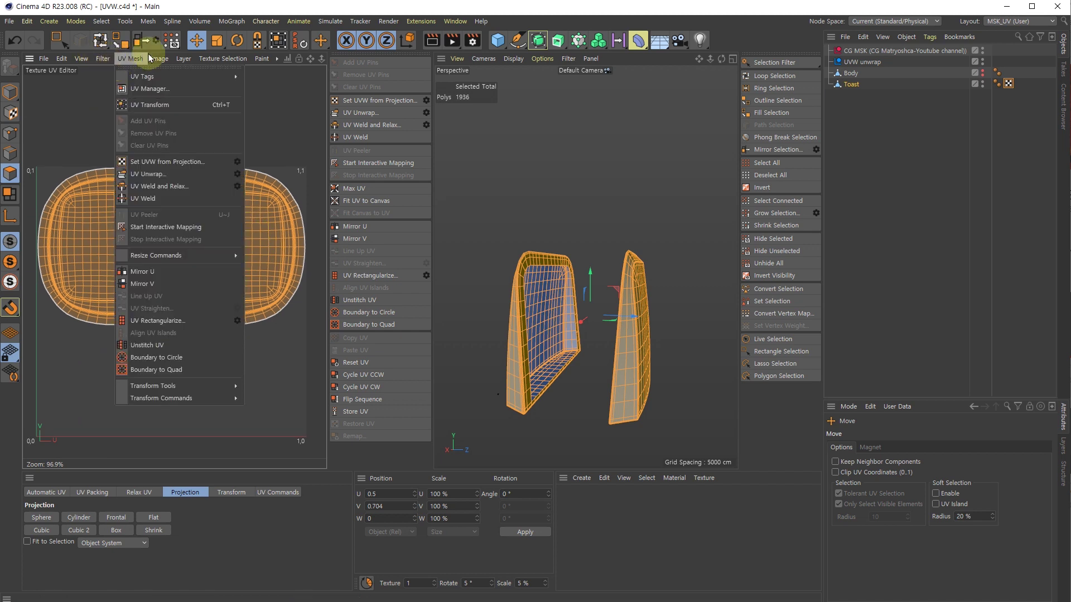
{"action": "left_click", "coordinate": [89, 67]}
{"action": "left_click_drag", "start_coordinate": [100, 46], "coordinate": [690, 205]}
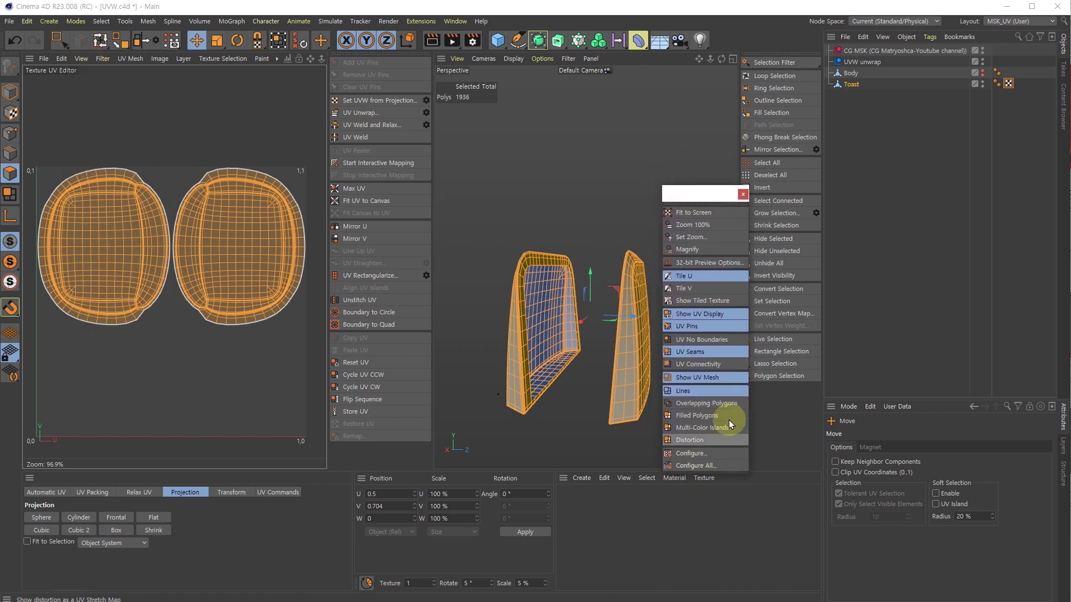
Step: Test Overlapping Polygons shading by moving one side-panel island over the other, undo the move and restore Lines shading
{"action": "left_click", "coordinate": [246, 350]}
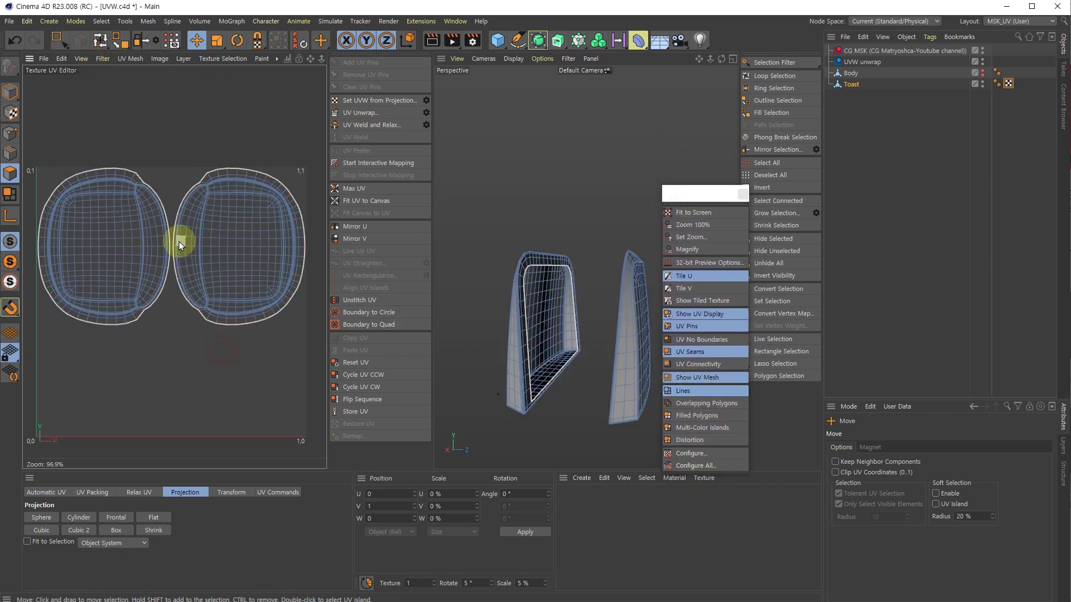
{"action": "scroll", "coordinate": [179, 243], "scroll_direction": "up", "scroll_amount": 5}
{"action": "left_click", "coordinate": [698, 402]}
{"action": "scroll", "coordinate": [210, 270], "scroll_direction": "down", "scroll_amount": 5}
{"action": "double_click", "coordinate": [225, 259]}
{"action": "left_click_drag", "start_coordinate": [251, 285], "coordinate": [214, 293]}
{"action": "scroll", "coordinate": [152, 274], "scroll_direction": "up", "scroll_amount": 4}
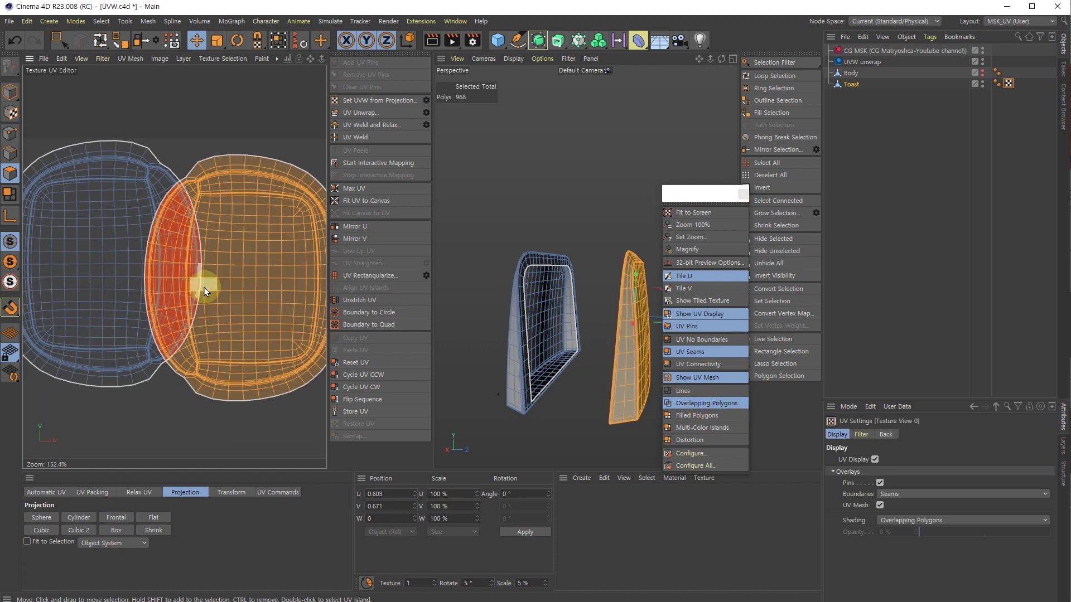
{"action": "key", "text": "ctrl+z"}
{"action": "scroll", "coordinate": [229, 303], "scroll_direction": "down", "scroll_amount": 1}
{"action": "left_click", "coordinate": [683, 391]}
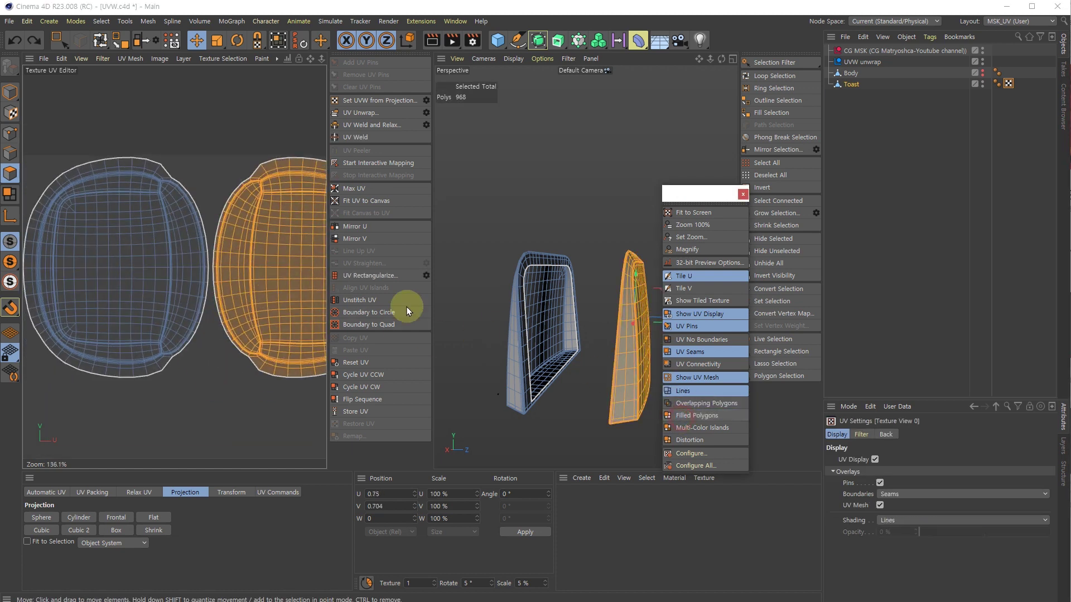
Step: Deselect the UV islands and try Filled Polygons and Multi-Color Islands shading before switching to Distortion
{"action": "left_click", "coordinate": [219, 399]}
{"action": "middle_click_drag", "start_coordinate": [219, 399], "coordinate": [216, 352], "text": "alt"}
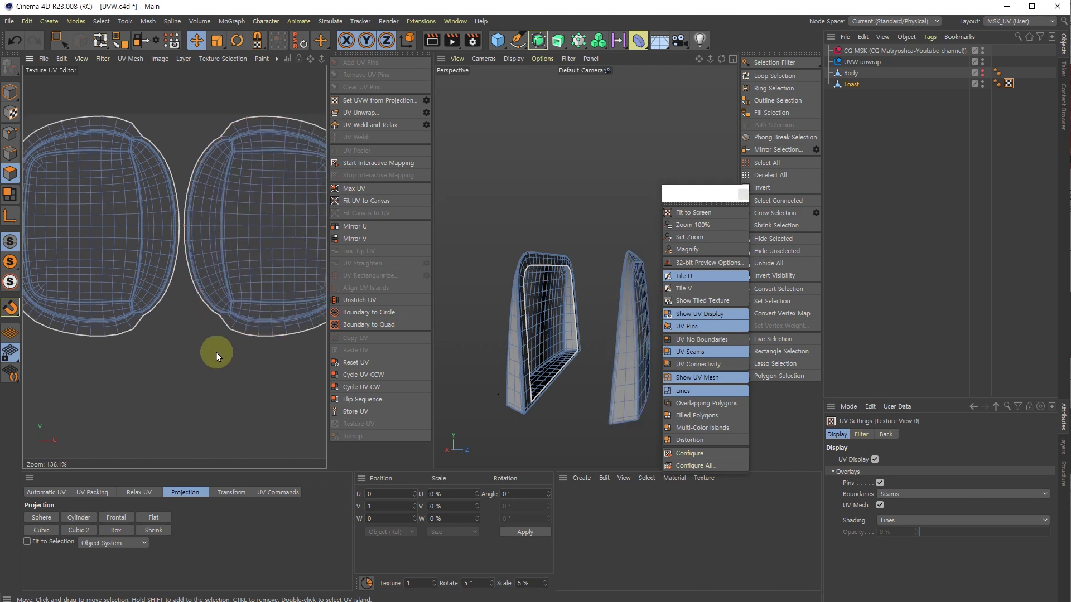
{"action": "left_click", "coordinate": [696, 415]}
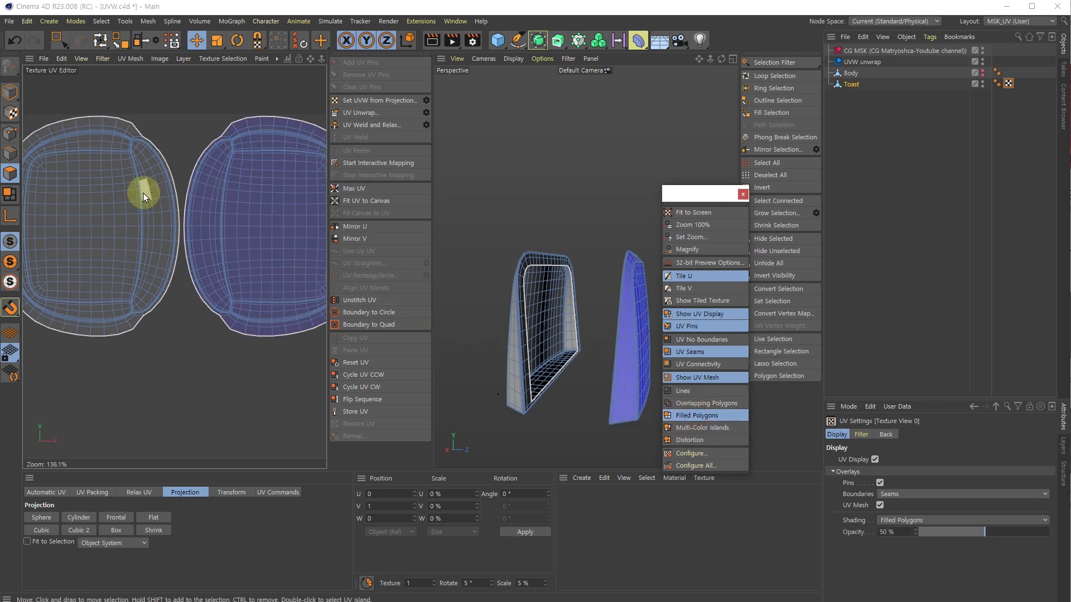
{"action": "left_click", "coordinate": [706, 426]}
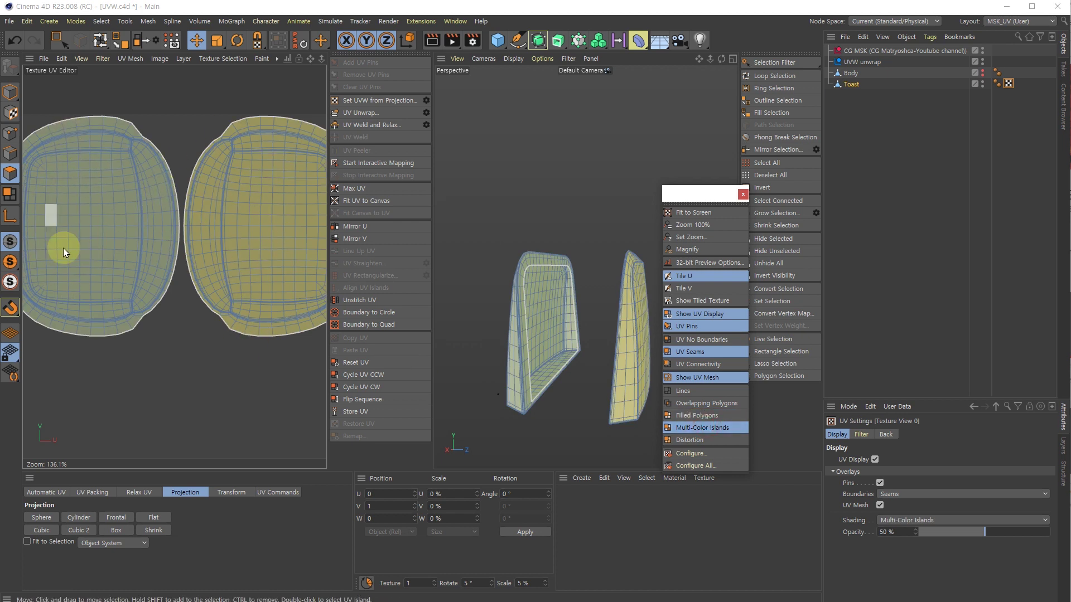
{"action": "left_click", "coordinate": [690, 440]}
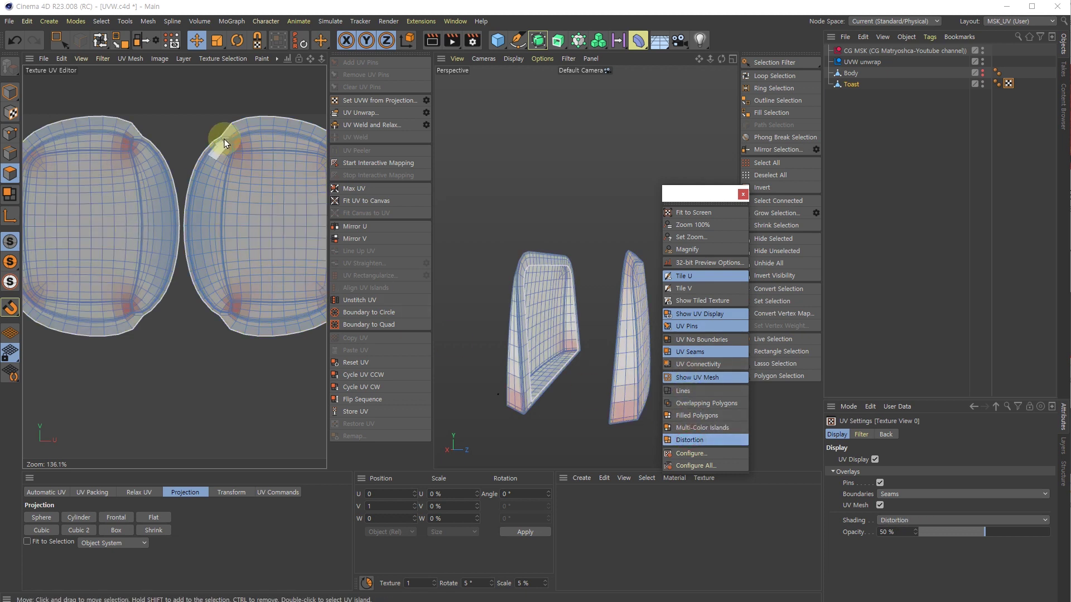
Step: Examine the Distortion shading around the corners of a side panel's UV island up close
{"action": "scroll", "coordinate": [211, 155], "scroll_direction": "up", "scroll_amount": 3}
{"action": "scroll", "coordinate": [243, 136], "scroll_direction": "up", "scroll_amount": 3}
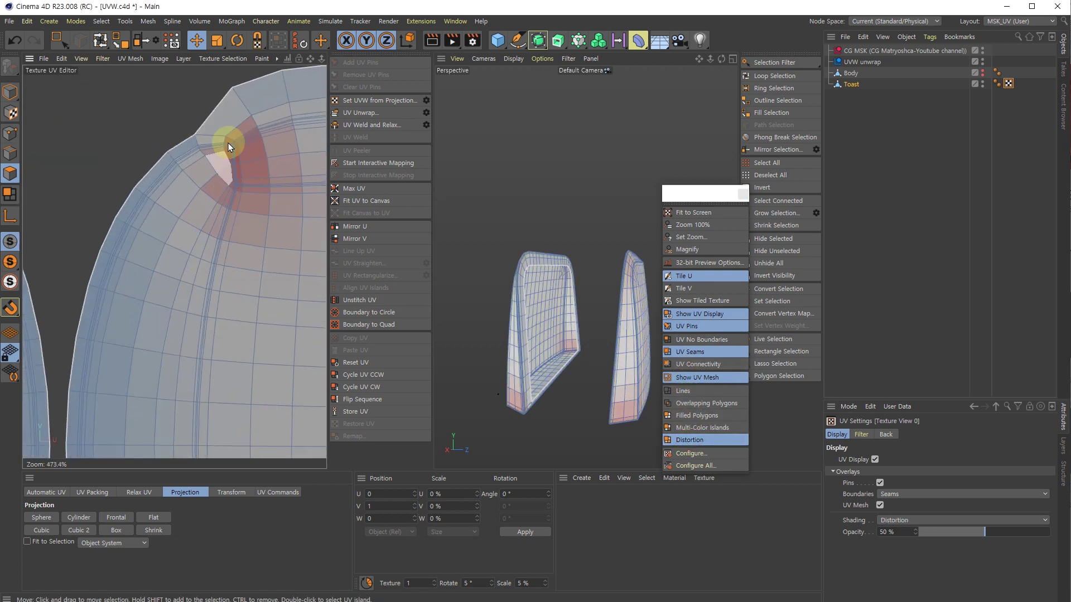
{"action": "scroll", "coordinate": [230, 122], "scroll_direction": "up", "scroll_amount": 2}
{"action": "scroll", "coordinate": [230, 122], "scroll_direction": "up", "scroll_amount": 3}
{"action": "scroll", "coordinate": [255, 170], "scroll_direction": "up", "scroll_amount": 2}
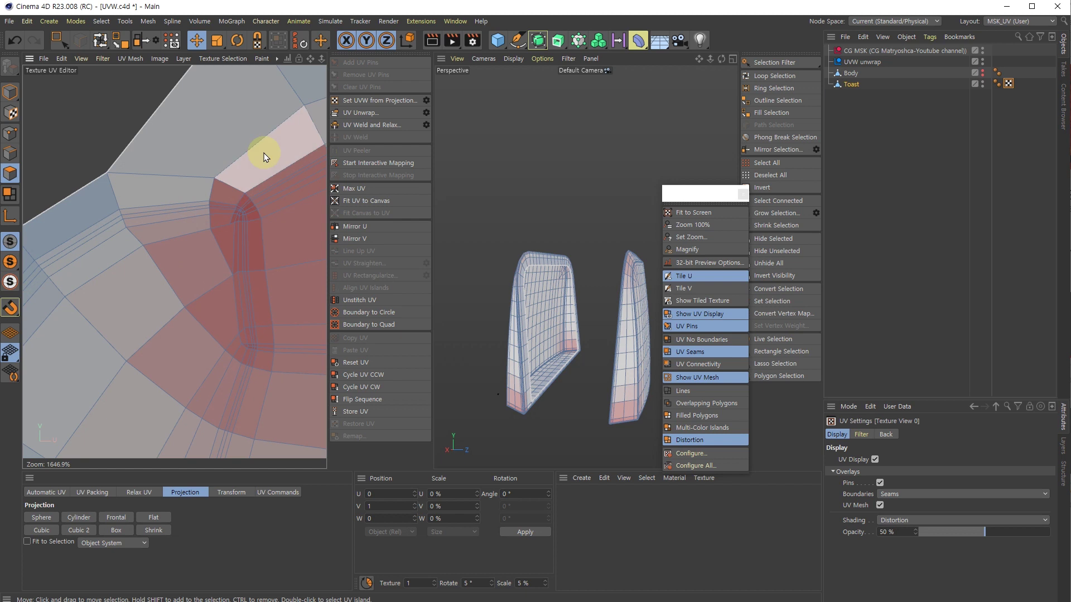
{"action": "middle_click_drag", "start_coordinate": [621, 394], "coordinate": [594, 302], "text": "alt"}
{"action": "scroll", "coordinate": [244, 275], "scroll_direction": "down", "scroll_amount": 12}
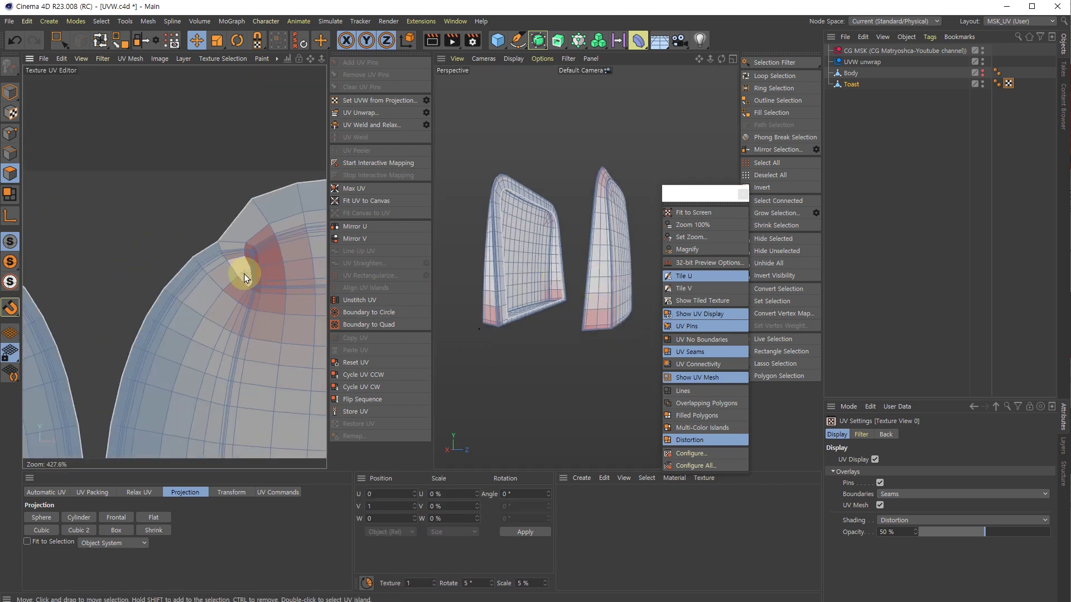
{"action": "middle_click_drag", "start_coordinate": [246, 360], "coordinate": [215, 293], "text": "alt"}
{"action": "scroll", "coordinate": [259, 421], "scroll_direction": "up", "scroll_amount": 5}
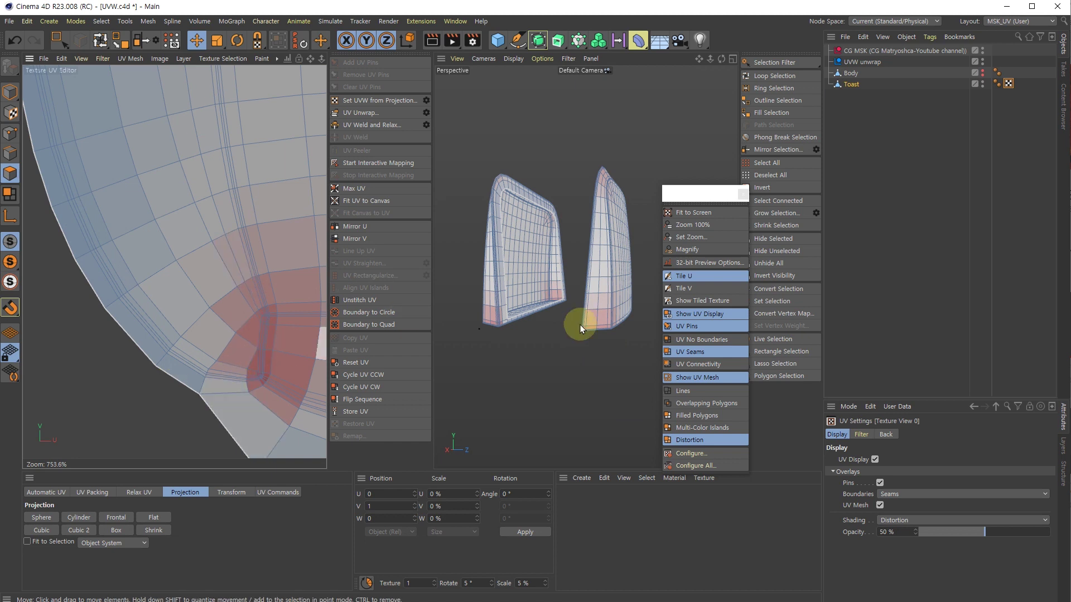
Step: Switch the side panels from polygon mode to edge mode
{"action": "scroll", "coordinate": [602, 326], "scroll_direction": "up", "scroll_amount": 6}
{"action": "key", "text": "Return"}
{"action": "scroll", "coordinate": [581, 324], "scroll_direction": "up", "scroll_amount": 4}
{"action": "scroll", "coordinate": [599, 322], "scroll_direction": "down", "scroll_amount": 6}
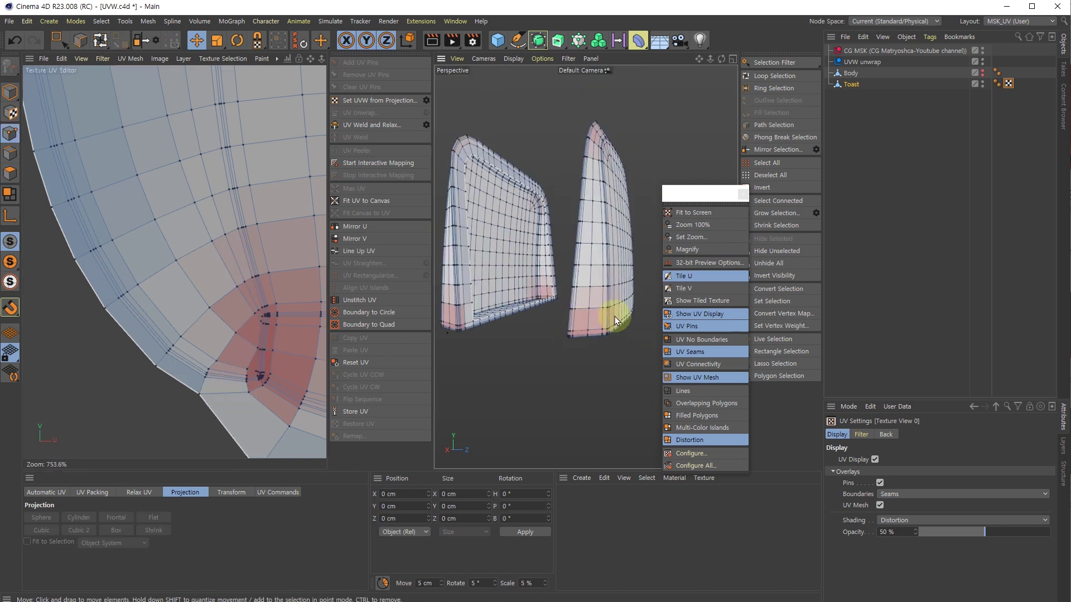
{"action": "key", "text": "Return"}
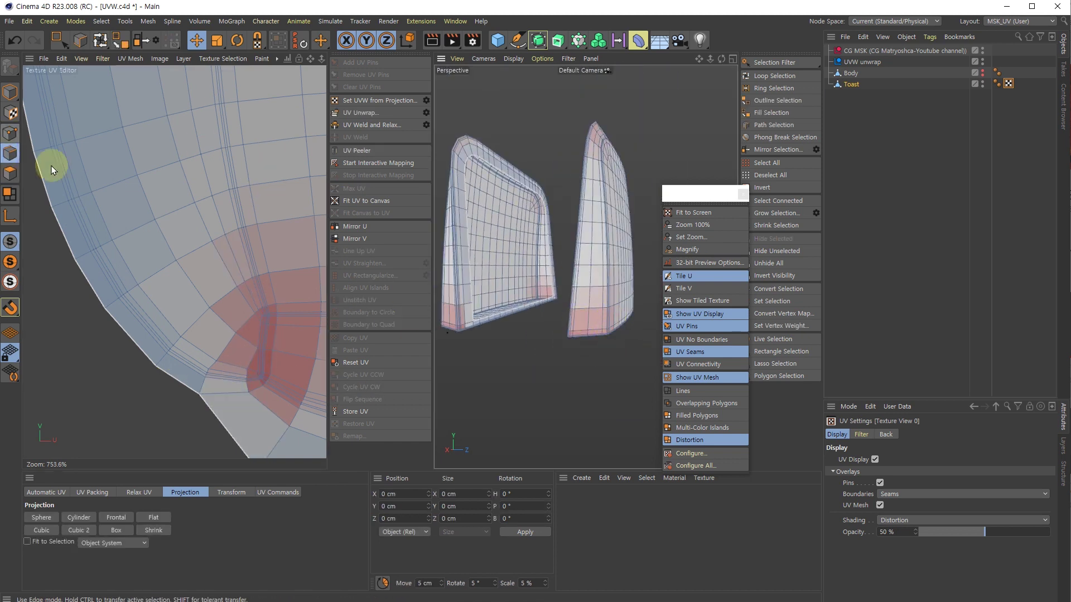
Step: Select the short edge at the lower corner of one side panel
{"action": "scroll", "coordinate": [509, 305], "scroll_direction": "up", "scroll_amount": 5}
{"action": "scroll", "coordinate": [602, 331], "scroll_direction": "down", "scroll_amount": 5}
{"action": "mouse_move", "coordinate": [607, 333]}
{"action": "left_mouse_down", "text": "alt"}
{"action": "mouse_move", "coordinate": [638, 343]}
{"action": "mouse_move", "coordinate": [614, 268]}
{"action": "left_mouse_up", "text": "alt"}
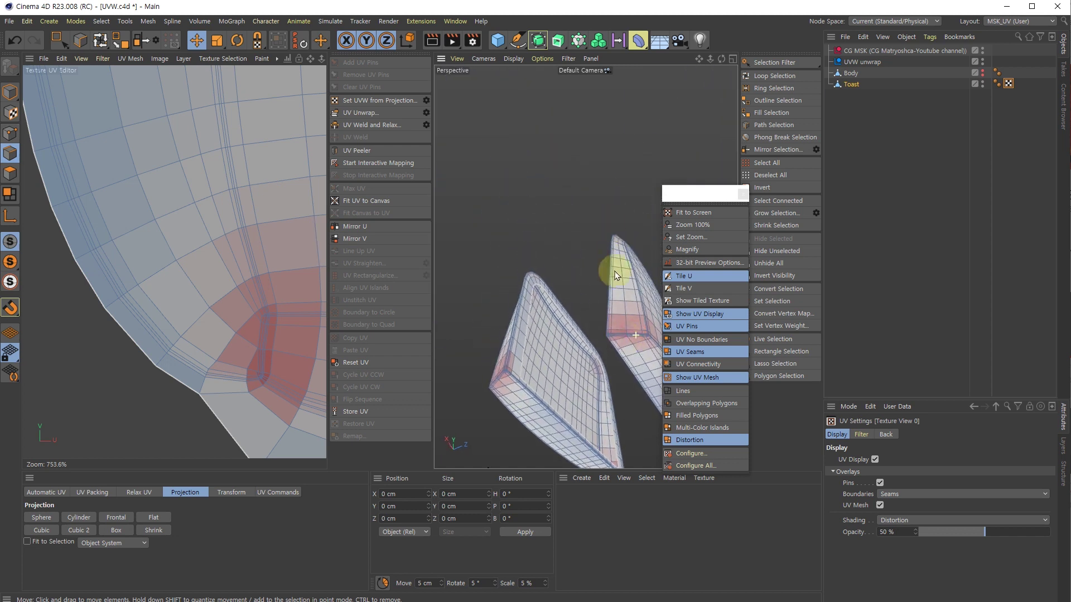
{"action": "scroll", "coordinate": [638, 330], "scroll_direction": "up", "scroll_amount": 8}
{"action": "middle_click_drag", "start_coordinate": [638, 329], "coordinate": [498, 331], "text": "alt"}
{"action": "scroll", "coordinate": [619, 296], "scroll_direction": "up", "scroll_amount": 5}
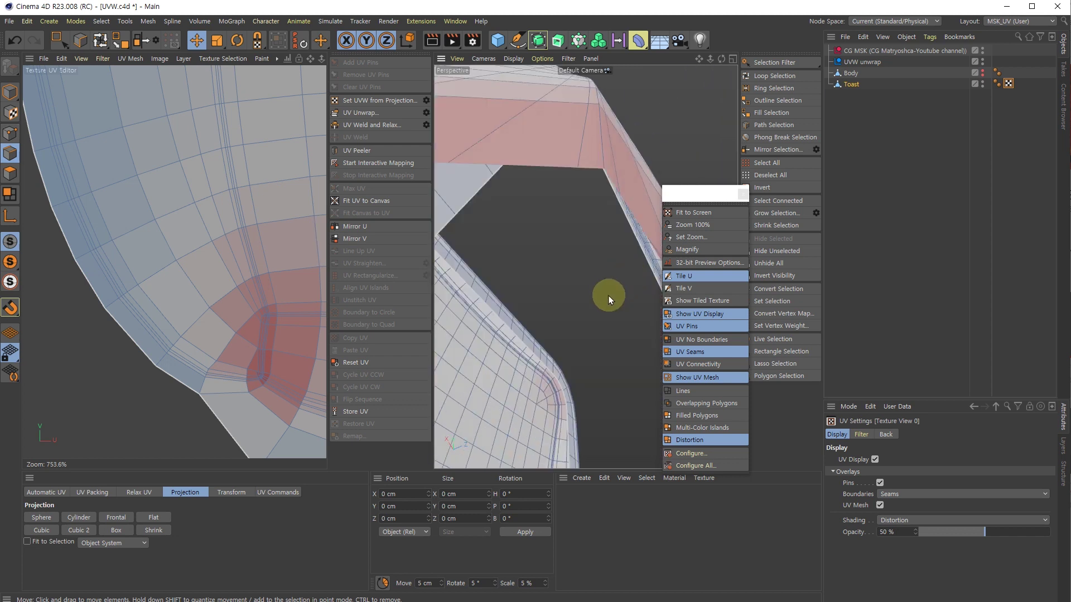
{"action": "scroll", "coordinate": [607, 296], "scroll_direction": "down", "scroll_amount": 4}
{"action": "left_click", "coordinate": [598, 300]}
Step: Open the project settings, set View Clipping to Tiny and view the side panel's lower corner up close
{"action": "scroll", "coordinate": [581, 285], "scroll_direction": "down", "scroll_amount": 3}
{"action": "key", "text": "ctrl+d"}
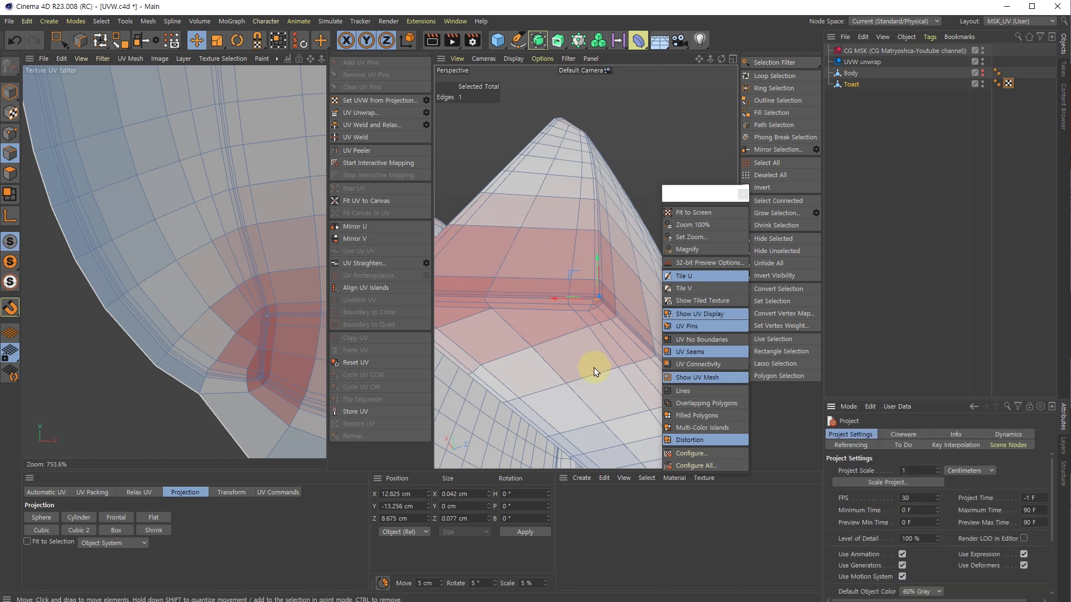
{"action": "scroll", "coordinate": [937, 518], "scroll_direction": "down", "scroll_amount": 3}
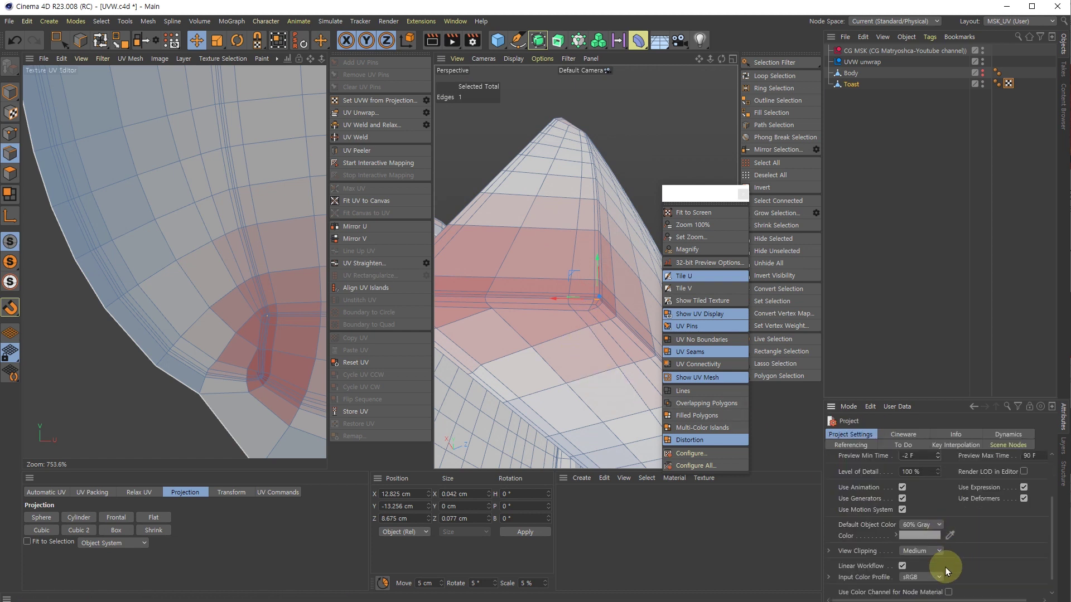
{"action": "left_click", "coordinate": [922, 551]}
{"action": "left_click", "coordinate": [908, 568]}
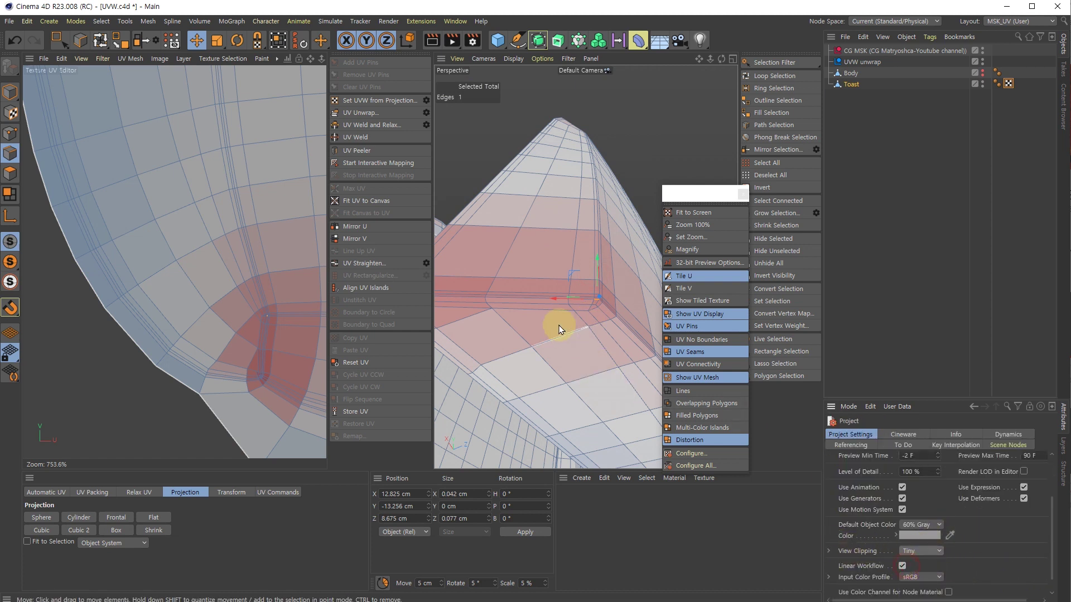
{"action": "scroll", "coordinate": [559, 302], "scroll_direction": "up", "scroll_amount": 5}
{"action": "scroll", "coordinate": [559, 301], "scroll_direction": "down", "scroll_amount": 4}
{"action": "left_click_drag", "start_coordinate": [604, 318], "coordinate": [644, 343], "text": "alt"}
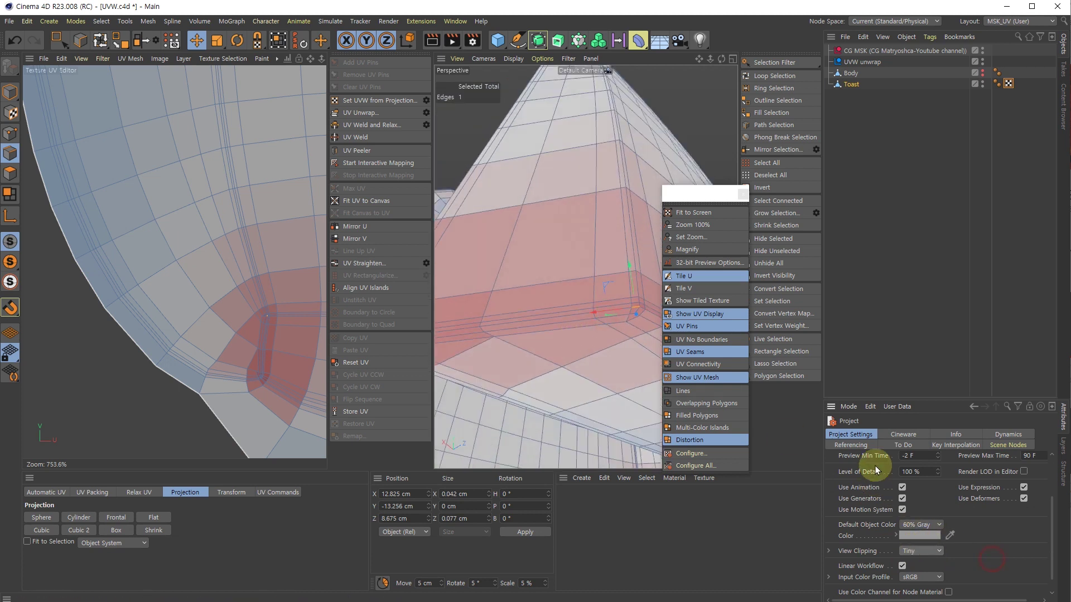
Step: Try the Large view clipping and check how the side panels display from far away
{"action": "left_click", "coordinate": [858, 437]}
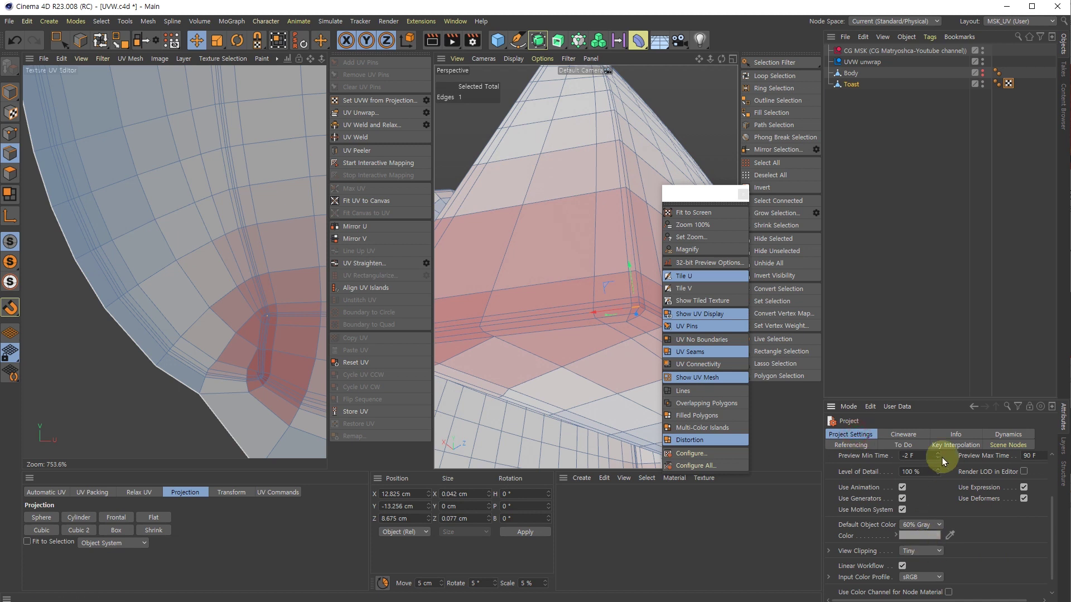
{"action": "left_click", "coordinate": [920, 551]}
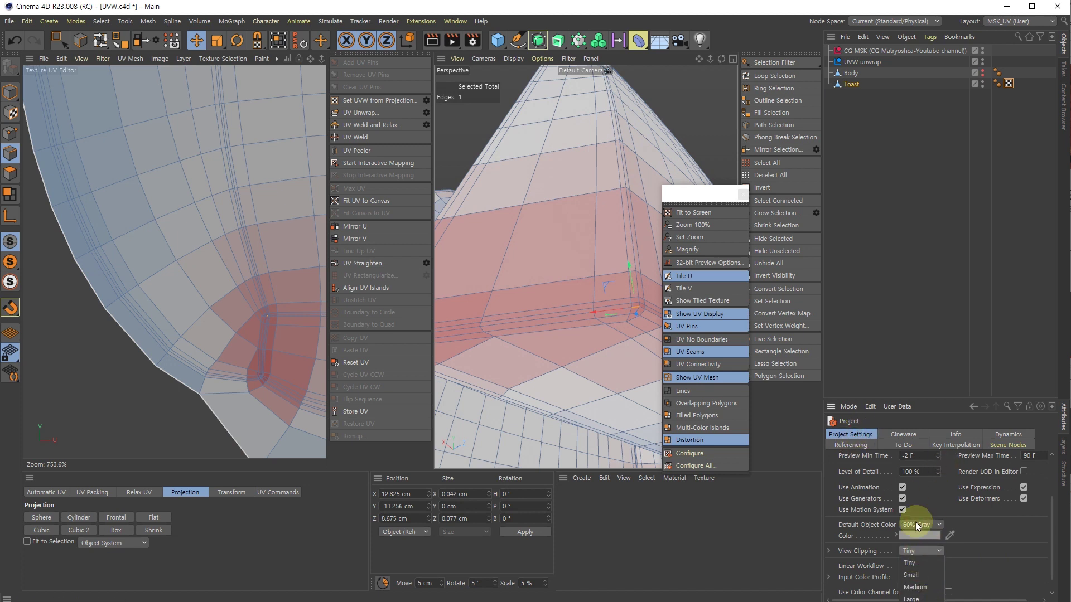
{"action": "left_click", "coordinate": [915, 597]}
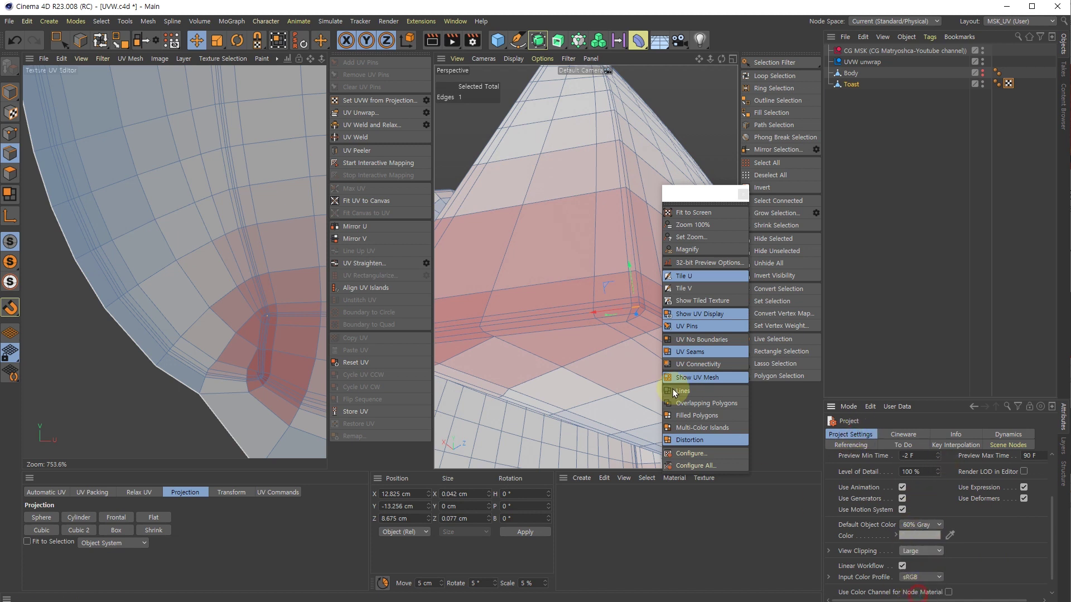
{"action": "scroll", "coordinate": [580, 192], "scroll_direction": "down", "scroll_amount": 10}
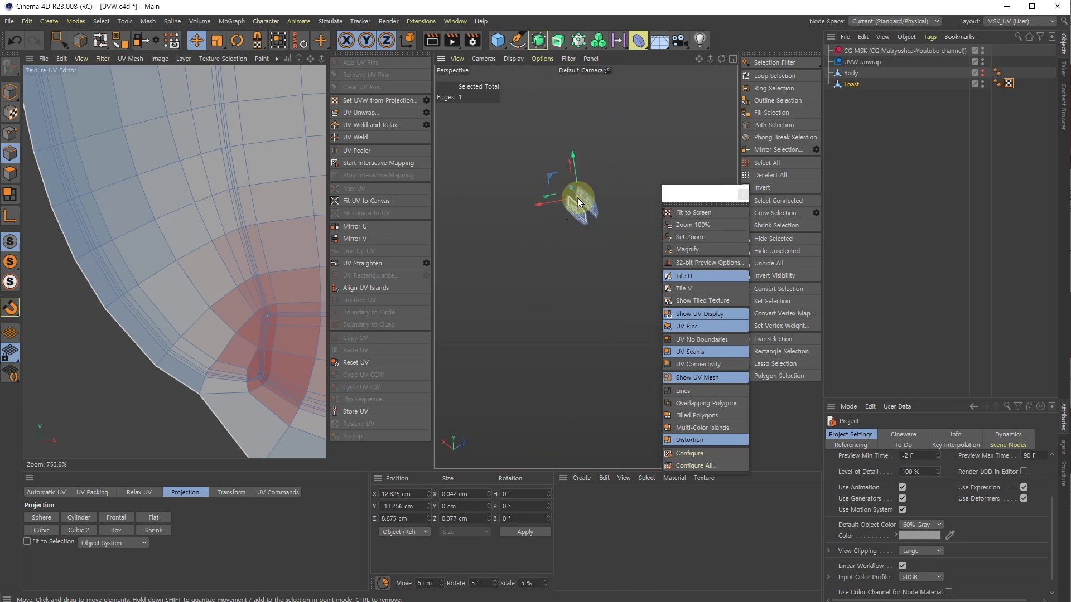
{"action": "scroll", "coordinate": [580, 201], "scroll_direction": "up", "scroll_amount": 6}
Step: Return View Clipping to Tiny and compare how the panel corner displays up close
{"action": "left_click", "coordinate": [916, 551]}
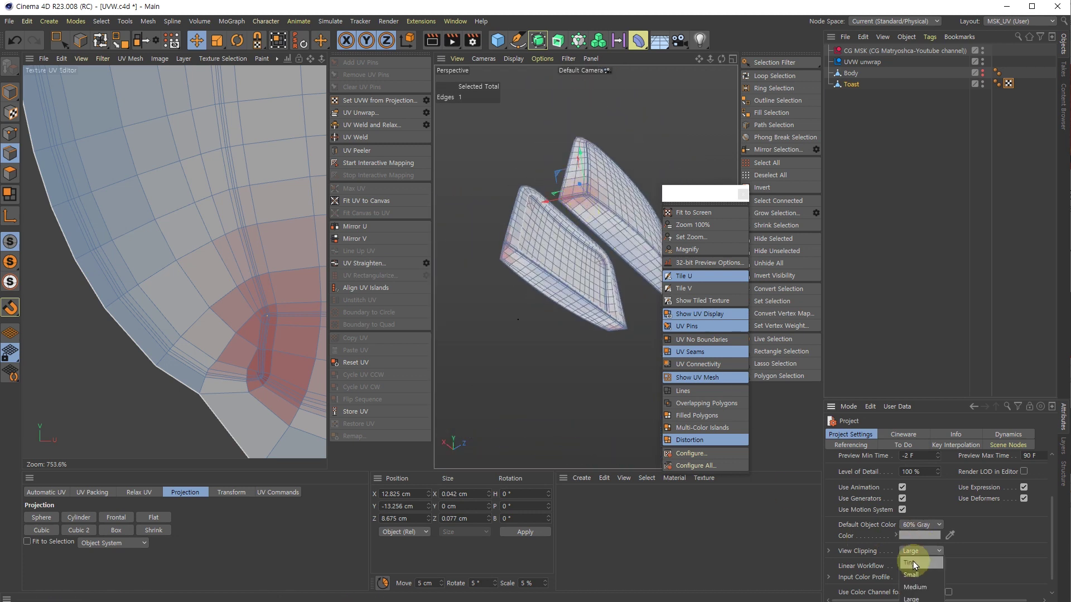
{"action": "left_click", "coordinate": [912, 562]}
{"action": "scroll", "coordinate": [564, 176], "scroll_direction": "up", "scroll_amount": 8}
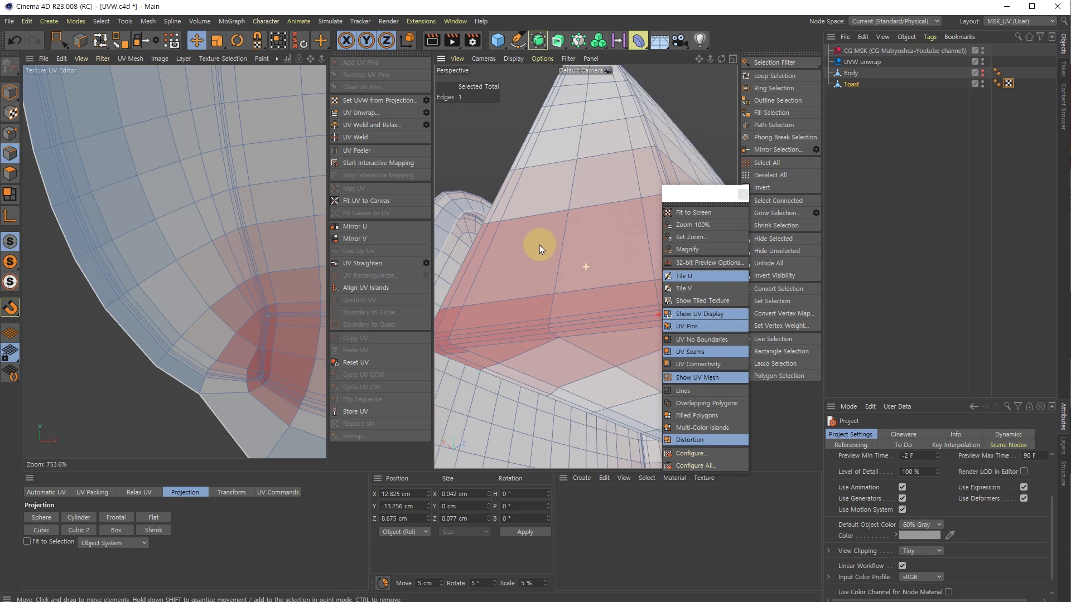
{"action": "scroll", "coordinate": [620, 299], "scroll_direction": "up", "scroll_amount": 5}
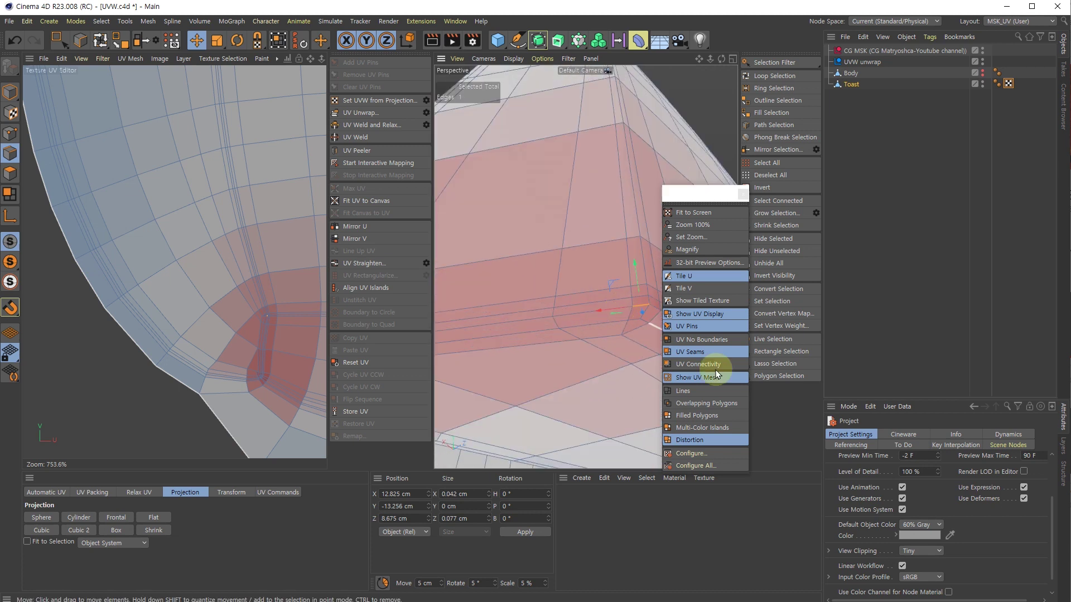
Step: Try Large view clipping again, comparing the panels at near and far distances
{"action": "left_click", "coordinate": [921, 552]}
{"action": "left_click", "coordinate": [913, 596]}
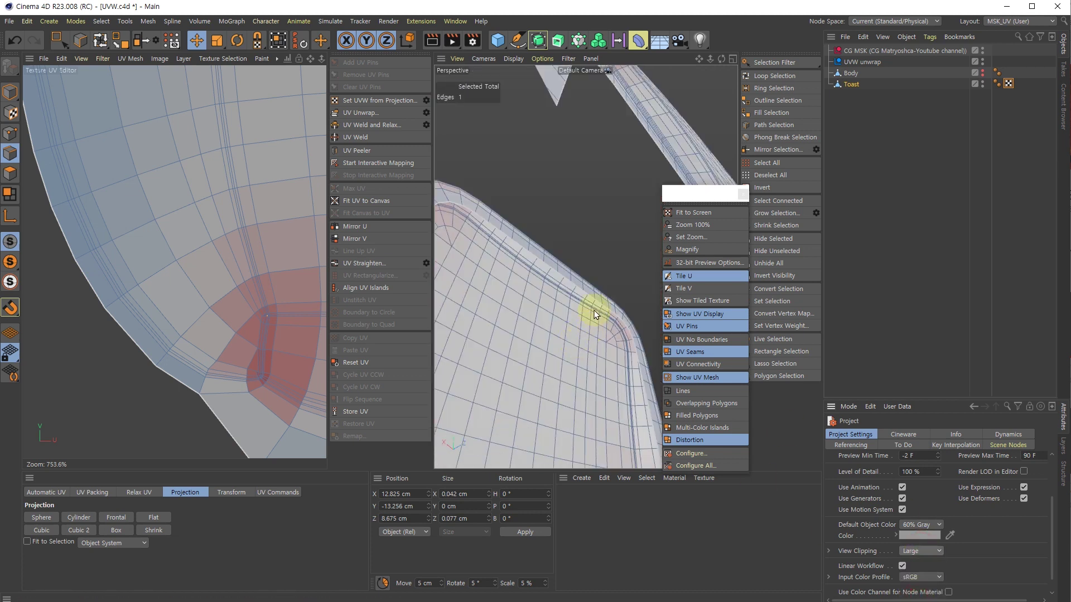
{"action": "scroll", "coordinate": [595, 309], "scroll_direction": "down", "scroll_amount": 10}
{"action": "scroll", "coordinate": [595, 310], "scroll_direction": "up", "scroll_amount": 10}
{"action": "scroll", "coordinate": [597, 323], "scroll_direction": "down", "scroll_amount": 6}
{"action": "scroll", "coordinate": [598, 329], "scroll_direction": "down", "scroll_amount": 2}
{"action": "scroll", "coordinate": [599, 329], "scroll_direction": "up", "scroll_amount": 8}
Step: Set the project's View Clipping back to Tiny and bring the distorted lower corner into close view
{"action": "left_click", "coordinate": [921, 552]}
{"action": "left_click", "coordinate": [915, 564]}
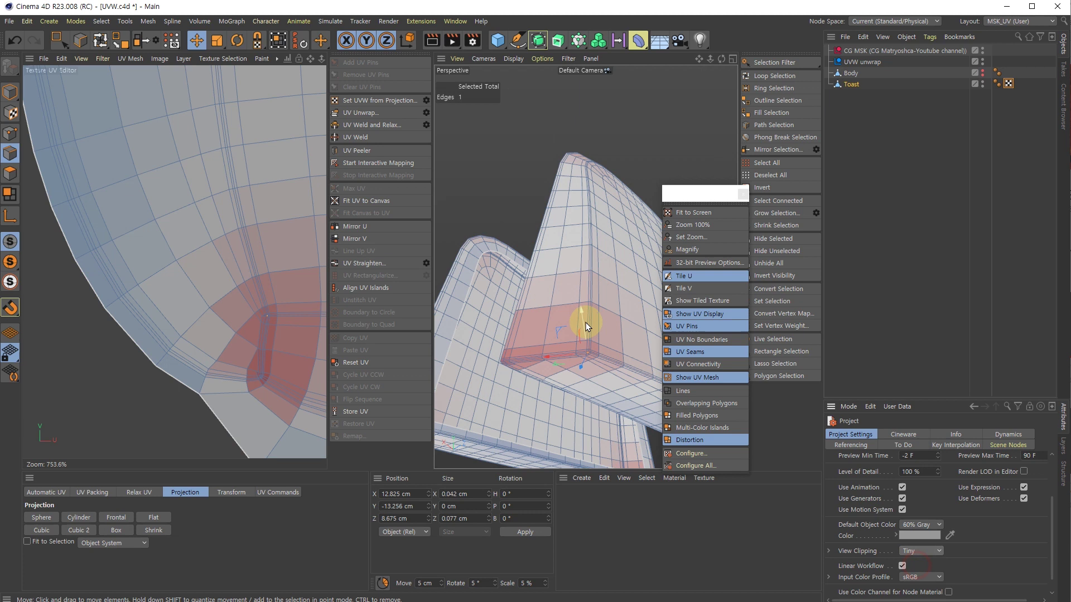
{"action": "scroll", "coordinate": [586, 322], "scroll_direction": "up", "scroll_amount": 6}
{"action": "left_click_drag", "start_coordinate": [548, 176], "coordinate": [543, 187], "text": "alt"}
{"action": "scroll", "coordinate": [525, 236], "scroll_direction": "up", "scroll_amount": 2}
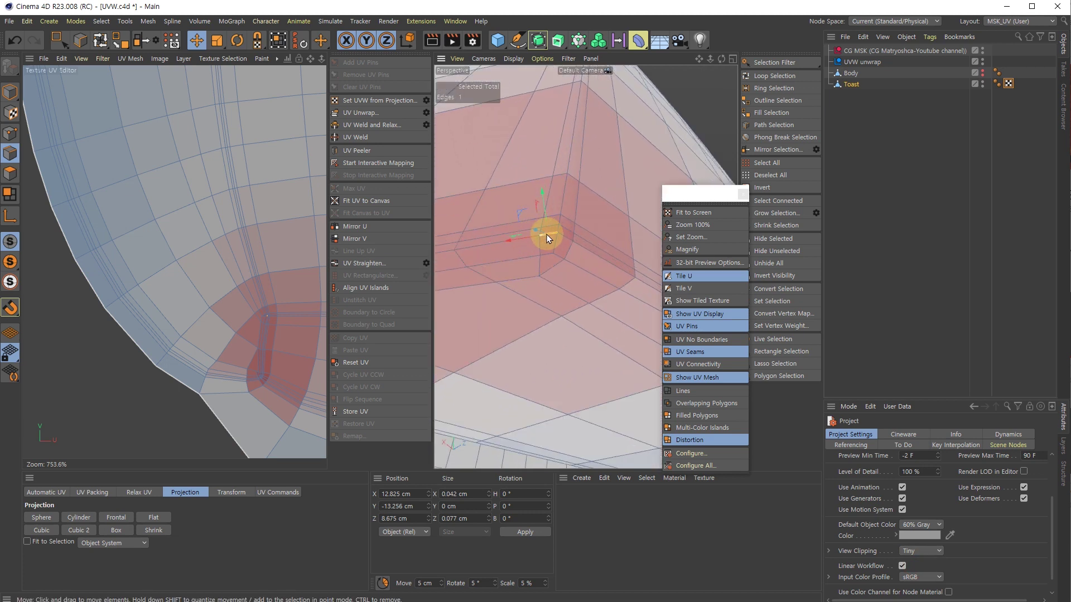
Step: Examine the red distorted area around the side panel's lower corner in both the 3D mesh and the UV island
{"action": "scroll", "coordinate": [540, 243], "scroll_direction": "down", "scroll_amount": 4}
{"action": "left_click_drag", "start_coordinate": [510, 247], "coordinate": [579, 254], "text": "alt"}
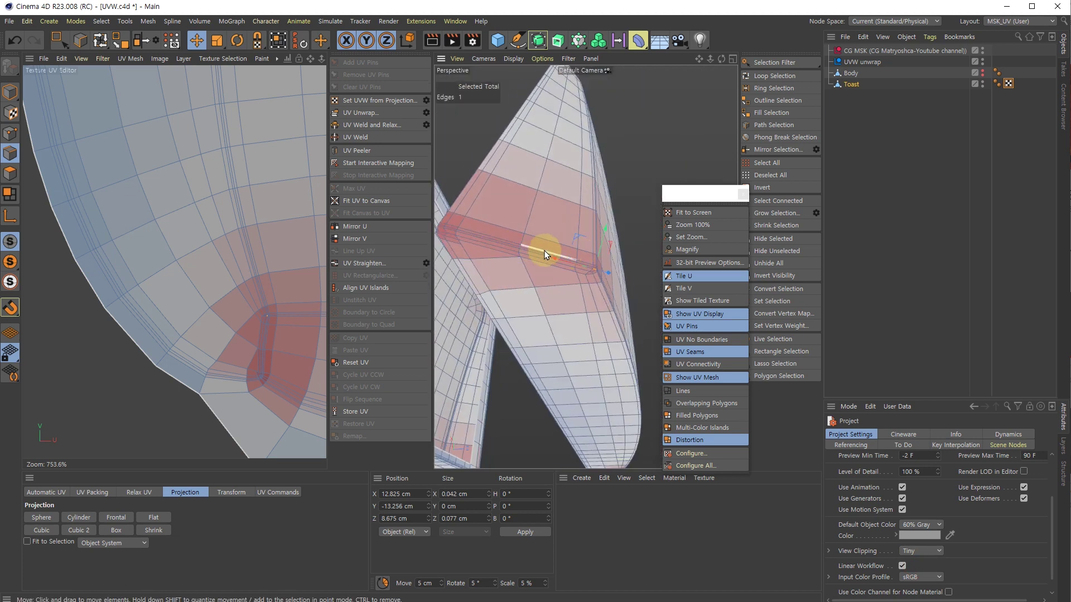
{"action": "scroll", "coordinate": [540, 246], "scroll_direction": "up", "scroll_amount": 3}
{"action": "left_click_drag", "start_coordinate": [491, 251], "coordinate": [446, 287], "text": "alt"}
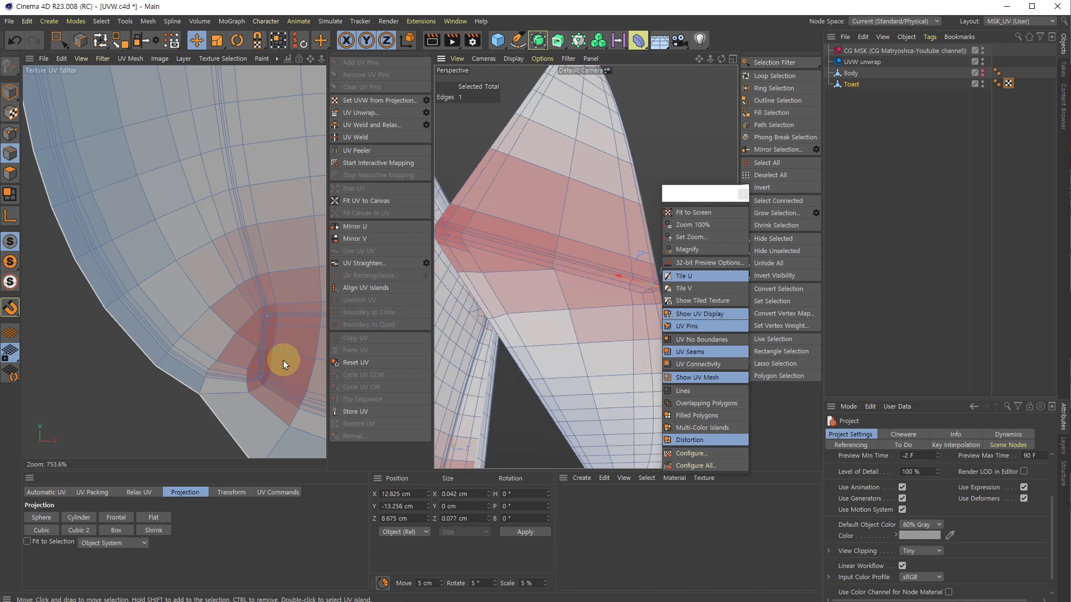
{"action": "left_click_drag", "start_coordinate": [581, 268], "coordinate": [488, 284], "text": "alt"}
{"action": "scroll", "coordinate": [540, 239], "scroll_direction": "up", "scroll_amount": 3}
{"action": "scroll", "coordinate": [542, 242], "scroll_direction": "down", "scroll_amount": 4}
{"action": "scroll", "coordinate": [546, 246], "scroll_direction": "up", "scroll_amount": 3}
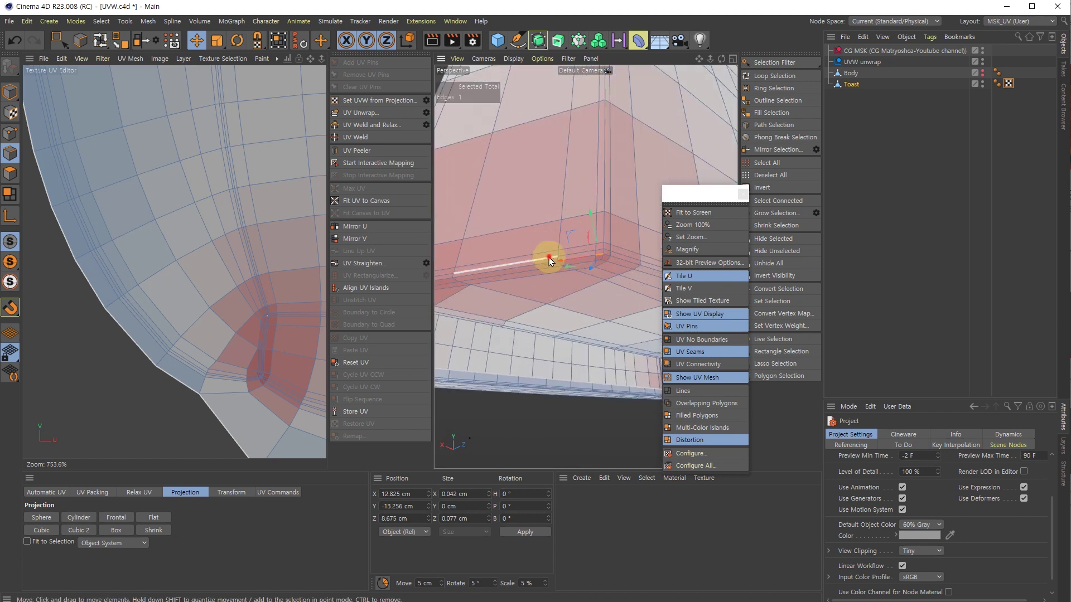
{"action": "scroll", "coordinate": [549, 257], "scroll_direction": "up", "scroll_amount": 1}
{"action": "left_click_drag", "start_coordinate": [546, 266], "coordinate": [657, 269], "text": "alt"}
{"action": "scroll", "coordinate": [523, 265], "scroll_direction": "down", "scroll_amount": 3}
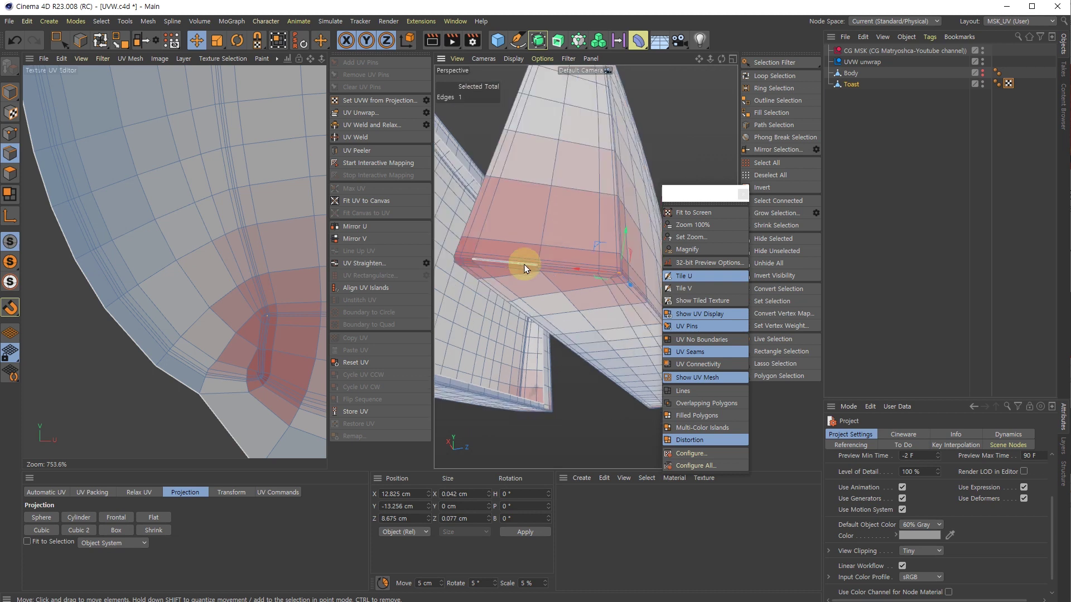
Step: Select the edge path running from the side panel's lower corner across its bottom to the open border
{"action": "double_click", "coordinate": [457, 258]}
{"action": "left_click_drag", "start_coordinate": [458, 256], "coordinate": [580, 319], "text": "alt"}
{"action": "scroll", "coordinate": [617, 357], "scroll_direction": "up", "scroll_amount": 5}
{"action": "scroll", "coordinate": [605, 332], "scroll_direction": "down", "scroll_amount": 3}
{"action": "scroll", "coordinate": [601, 326], "scroll_direction": "up", "scroll_amount": 3}
{"action": "left_click_drag", "start_coordinate": [603, 318], "coordinate": [589, 284], "text": "alt"}
{"action": "left_click", "coordinate": [494, 348], "text": "ctrl+shift"}
{"action": "scroll", "coordinate": [494, 352], "scroll_direction": "down", "scroll_amount": 4}
{"action": "mouse_move", "coordinate": [494, 353]}
{"action": "left_mouse_down", "text": "alt"}
{"action": "mouse_move", "coordinate": [542, 330]}
{"action": "mouse_move", "coordinate": [564, 342]}
{"action": "mouse_move", "coordinate": [530, 338]}
{"action": "mouse_move", "coordinate": [541, 307]}
{"action": "mouse_move", "coordinate": [550, 323]}
{"action": "mouse_move", "coordinate": [645, 278]}
{"action": "mouse_move", "coordinate": [580, 300]}
{"action": "mouse_move", "coordinate": [634, 300]}
{"action": "mouse_move", "coordinate": [443, 296]}
{"action": "mouse_move", "coordinate": [453, 297]}
{"action": "left_mouse_up", "text": "alt"}
{"action": "left_click", "coordinate": [522, 343], "text": "ctrl+shift"}
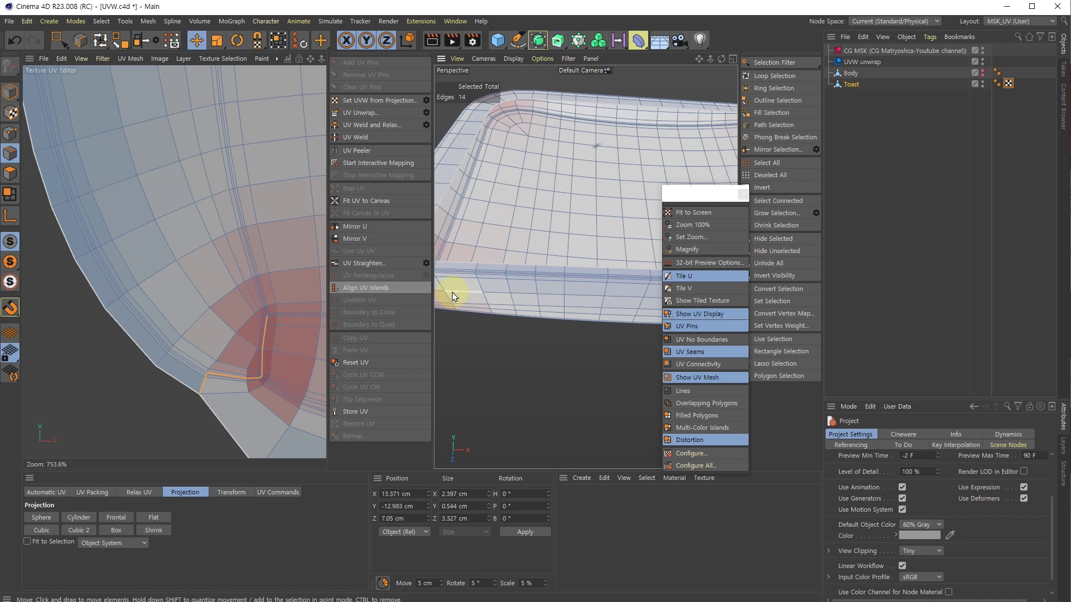
Step: Add the matching bottom edges at the same panel's opposite lower corner to the selection, undoing a wrong pick
{"action": "middle_click_drag", "start_coordinate": [453, 295], "coordinate": [590, 293], "text": "alt"}
{"action": "scroll", "coordinate": [585, 290], "scroll_direction": "up", "scroll_amount": 3}
{"action": "left_click", "coordinate": [560, 270], "text": "shift"}
{"action": "scroll", "coordinate": [560, 318], "scroll_direction": "down", "scroll_amount": 4}
{"action": "left_click_drag", "start_coordinate": [553, 303], "coordinate": [606, 293], "text": "alt"}
{"action": "scroll", "coordinate": [516, 250], "scroll_direction": "up", "scroll_amount": 4}
{"action": "left_click_drag", "start_coordinate": [516, 249], "coordinate": [508, 286], "text": "alt"}
{"action": "key", "text": "ctrl+z"}
{"action": "scroll", "coordinate": [496, 282], "scroll_direction": "up", "scroll_amount": 3}
{"action": "scroll", "coordinate": [489, 293], "scroll_direction": "up", "scroll_amount": 3}
{"action": "left_click", "coordinate": [544, 302], "text": "shift"}
{"action": "middle_click_drag", "start_coordinate": [591, 302], "coordinate": [538, 286], "text": "alt"}
{"action": "middle_click_drag", "start_coordinate": [633, 306], "coordinate": [524, 301], "text": "alt"}
{"action": "left_click_drag", "start_coordinate": [524, 301], "coordinate": [725, 298], "text": "alt"}
{"action": "double_click", "coordinate": [553, 296], "text": "shift"}
{"action": "left_click_drag", "start_coordinate": [586, 267], "coordinate": [642, 268], "text": "alt"}
{"action": "scroll", "coordinate": [495, 316], "scroll_direction": "up", "scroll_amount": 2}
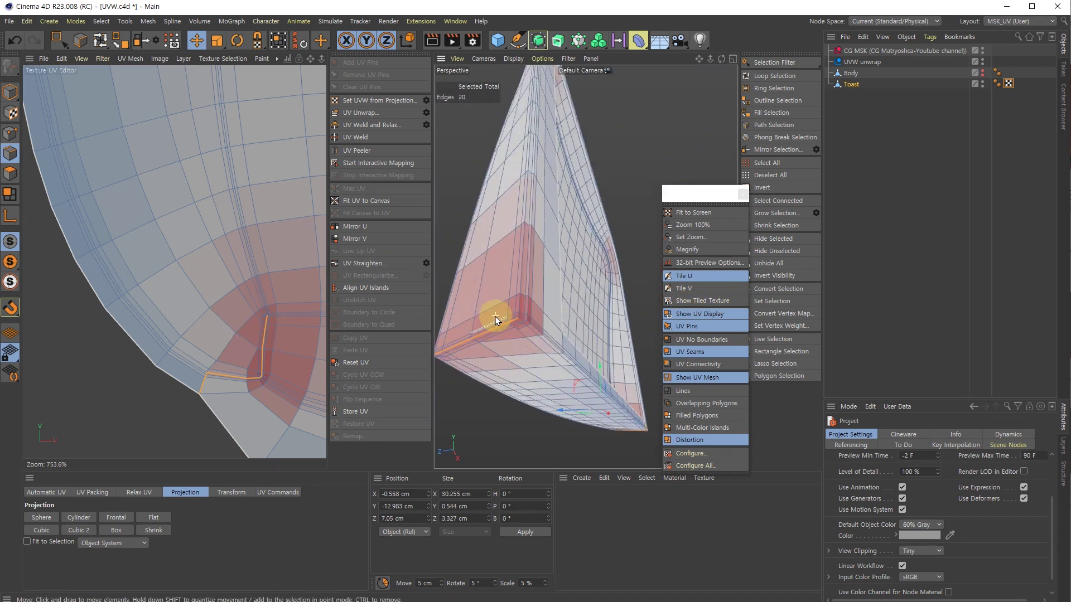
Step: Extend the second corner's edge selection until it mirrors the first corner's seam path, undoing a wrong pick
{"action": "double_click", "coordinate": [557, 347], "text": "shift"}
{"action": "left_click_drag", "start_coordinate": [557, 347], "coordinate": [550, 361], "text": "alt"}
{"action": "key", "text": "ctrl+z"}
{"action": "double_click", "coordinate": [502, 329], "text": "shift"}
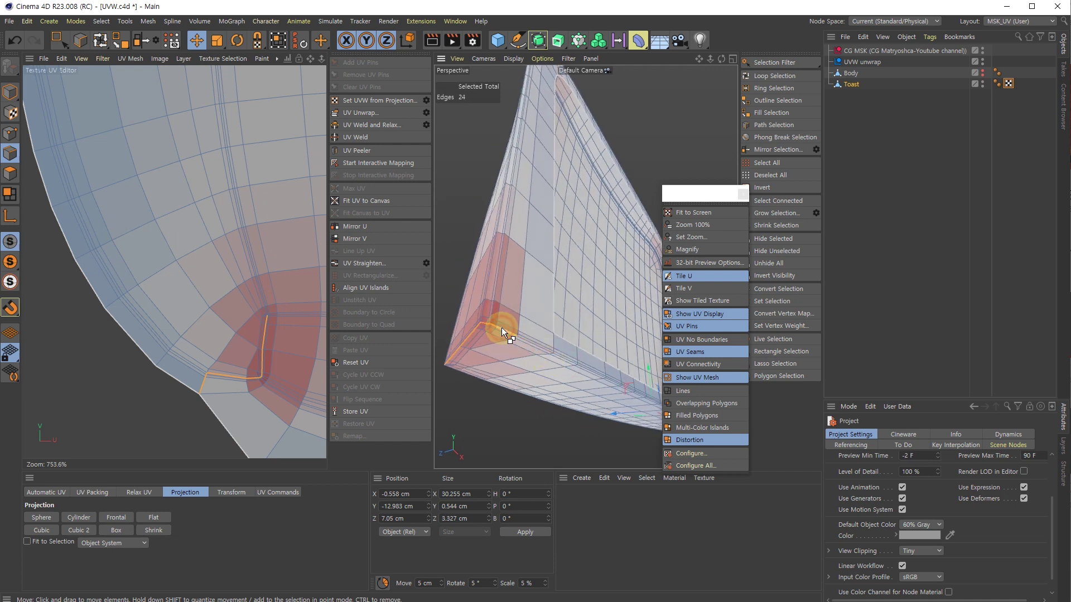
{"action": "left_click_drag", "start_coordinate": [537, 343], "coordinate": [559, 347], "text": "alt"}
{"action": "scroll", "coordinate": [558, 348], "scroll_direction": "up", "scroll_amount": 2}
{"action": "double_click", "coordinate": [540, 351], "text": "shift"}
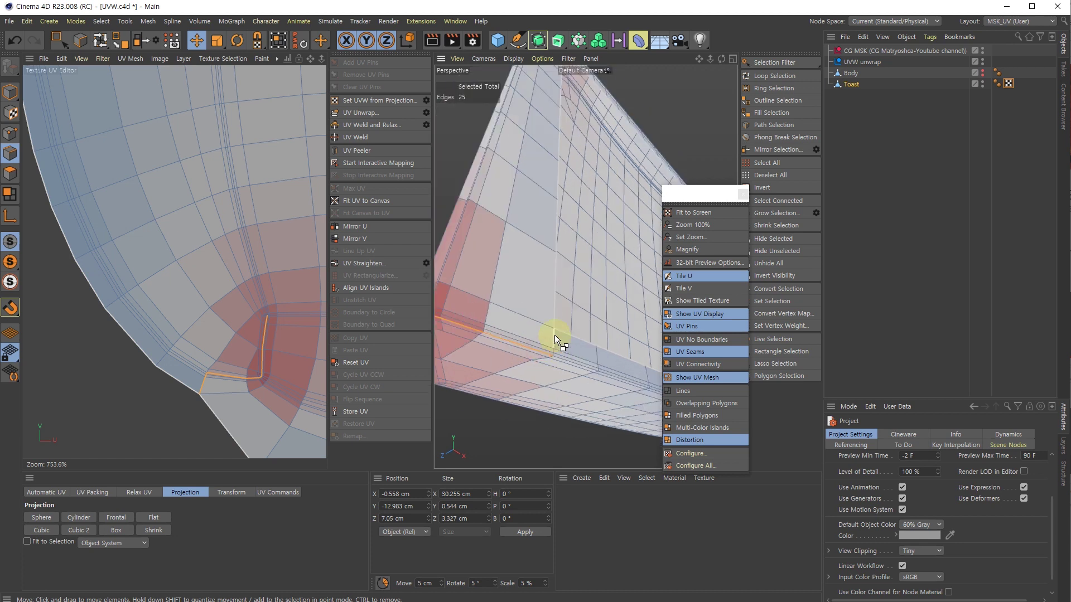
{"action": "scroll", "coordinate": [560, 330], "scroll_direction": "down", "scroll_amount": 4}
{"action": "left_click_drag", "start_coordinate": [560, 330], "coordinate": [455, 163], "text": "alt"}
{"action": "left_click", "coordinate": [157, 41]}
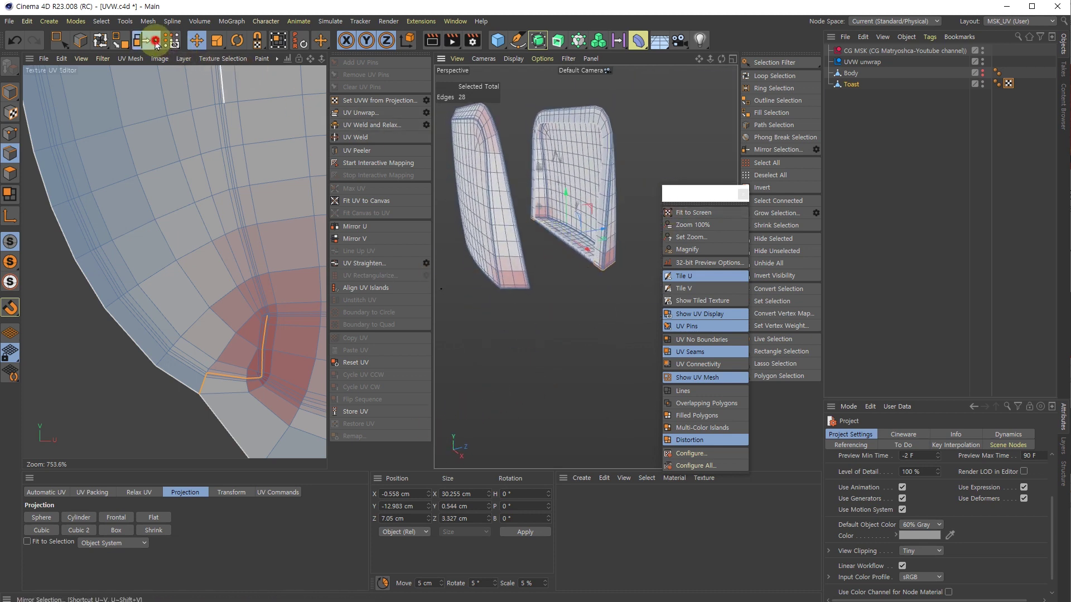
{"action": "left_click_drag", "start_coordinate": [100, 8], "coordinate": [259, 142]}
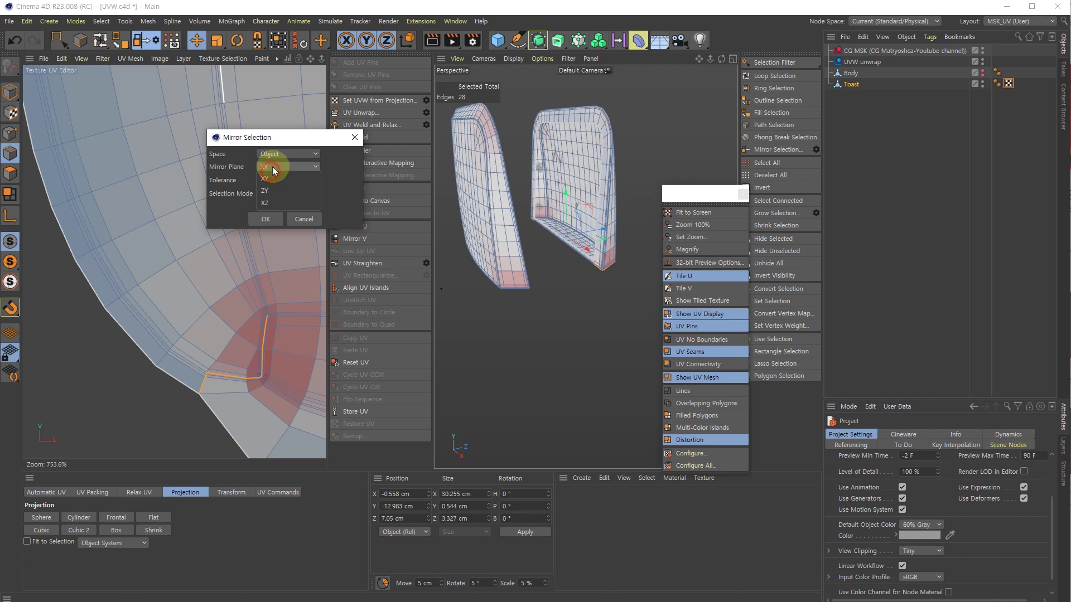
{"action": "left_click", "coordinate": [269, 179]}
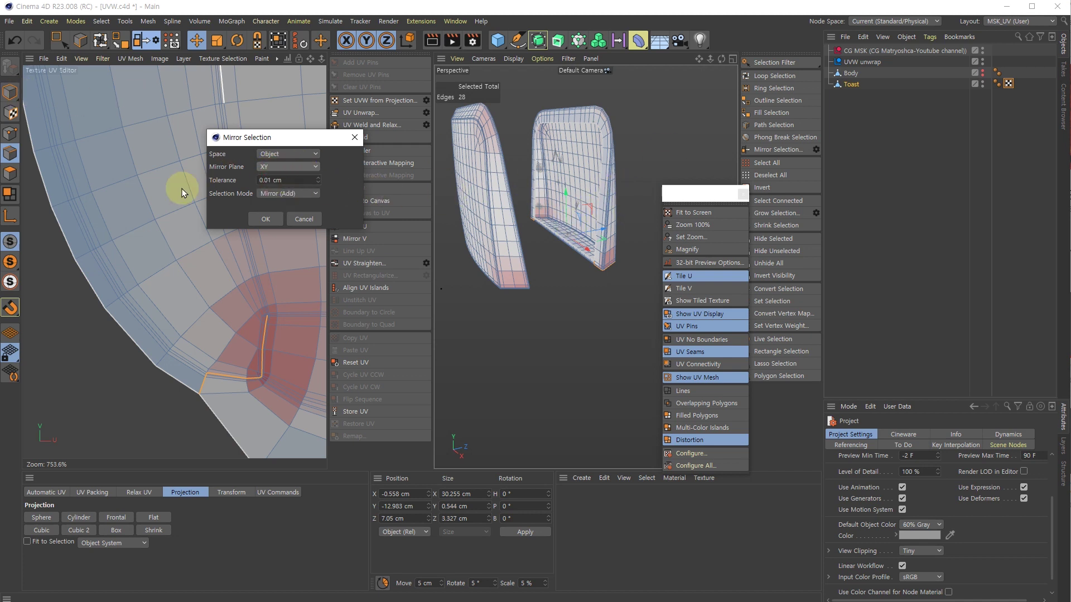
{"action": "left_click", "coordinate": [300, 215]}
Step: Check the side panels' object axes in model mode, and return to edge mode
{"action": "left_click", "coordinate": [10, 92]}
{"action": "scroll", "coordinate": [516, 189], "scroll_direction": "down", "scroll_amount": 4}
{"action": "left_click_drag", "start_coordinate": [517, 189], "coordinate": [522, 246], "text": "alt"}
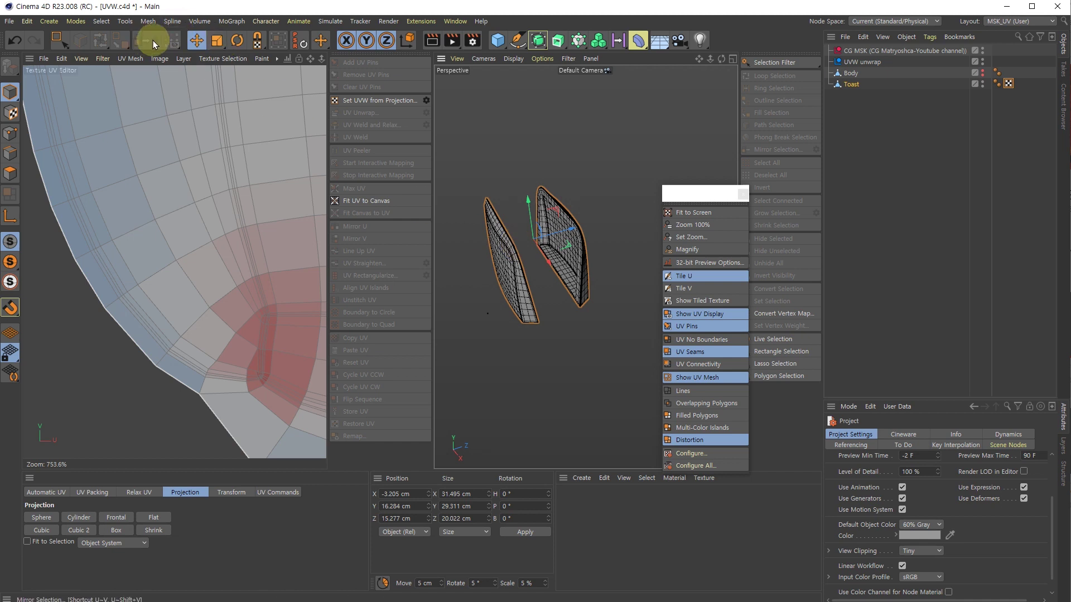
{"action": "left_click", "coordinate": [9, 154]}
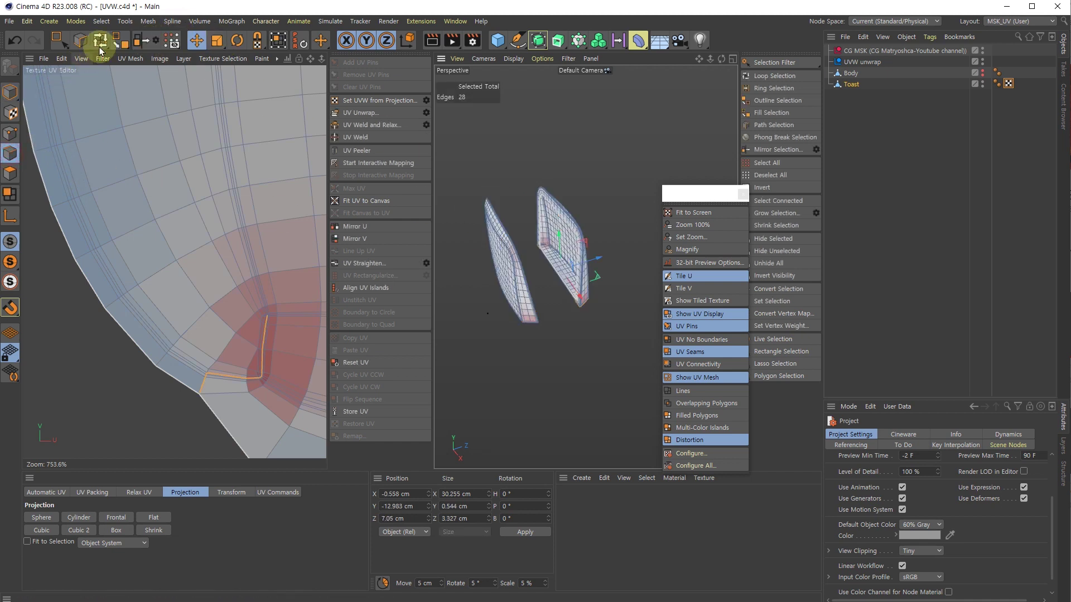
Step: Mirror the edge selection to the other side panel across the object's XY plane, using Mirror (Add) and 0.01 cm tolerance
{"action": "left_click", "coordinate": [156, 41]}
{"action": "left_click", "coordinate": [137, 75]}
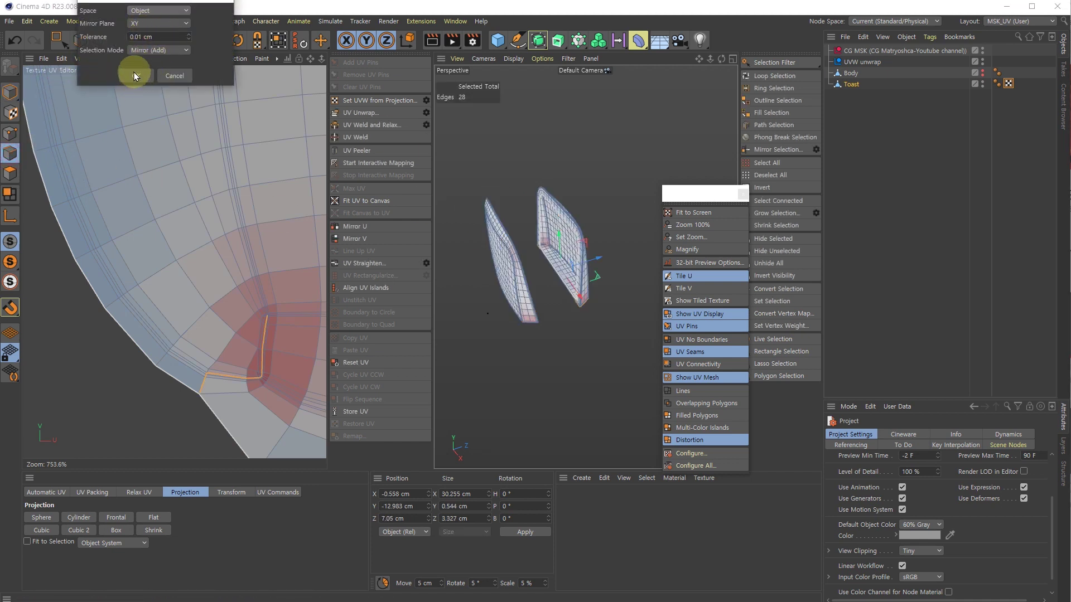
{"action": "left_click_drag", "start_coordinate": [511, 243], "coordinate": [536, 330], "text": "alt"}
{"action": "scroll", "coordinate": [260, 371], "scroll_direction": "up", "scroll_amount": 6}
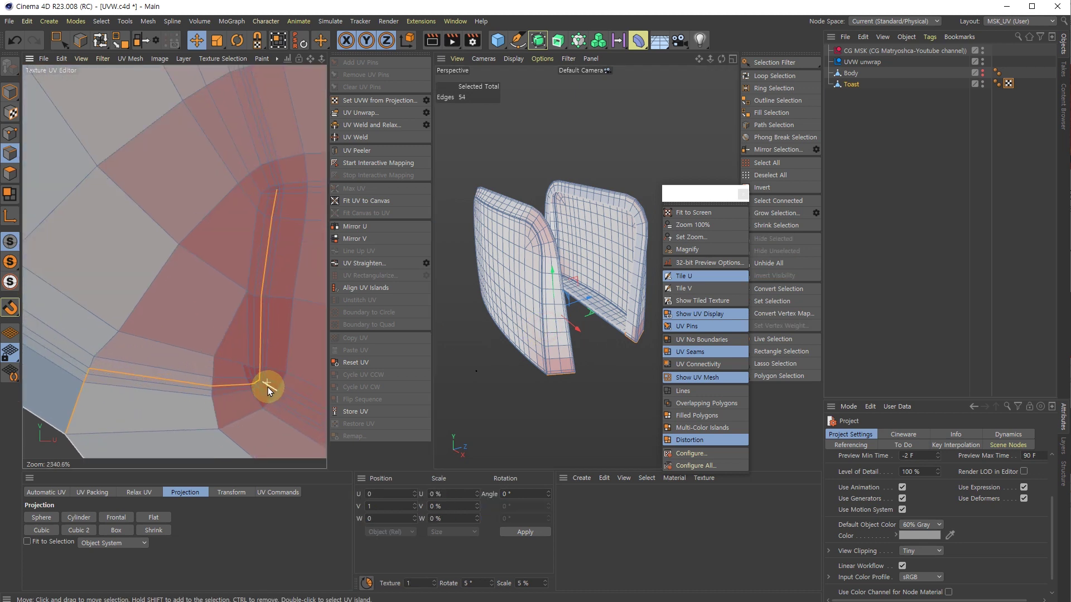
{"action": "left_click_drag", "start_coordinate": [536, 340], "coordinate": [533, 280], "text": "alt"}
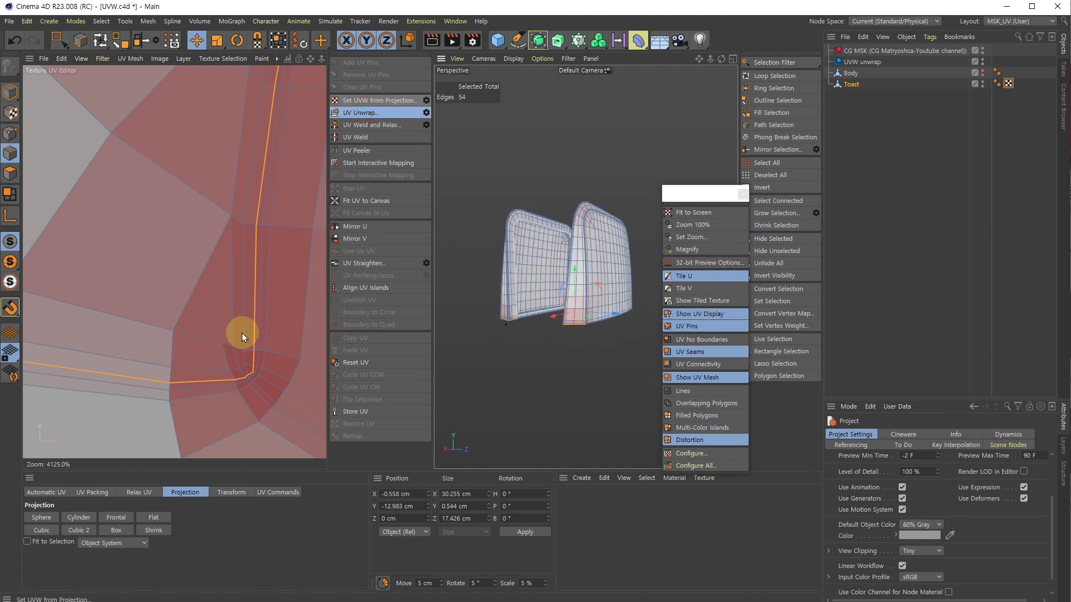
Step: UV unwrap the side panels using the selected edges as seams, and inspect the split corner of an island
{"action": "scroll", "coordinate": [221, 284], "scroll_direction": "down", "scroll_amount": 6}
{"action": "key", "text": "s"}
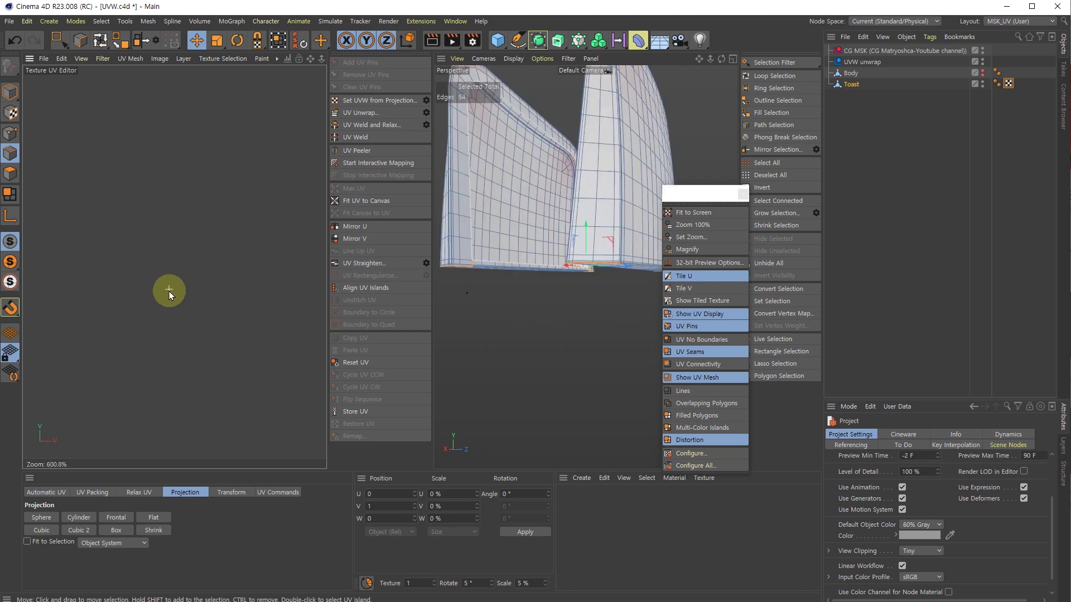
{"action": "scroll", "coordinate": [165, 357], "scroll_direction": "down", "scroll_amount": 10}
{"action": "scroll", "coordinate": [92, 287], "scroll_direction": "up", "scroll_amount": 8}
{"action": "scroll", "coordinate": [147, 358], "scroll_direction": "up", "scroll_amount": 4}
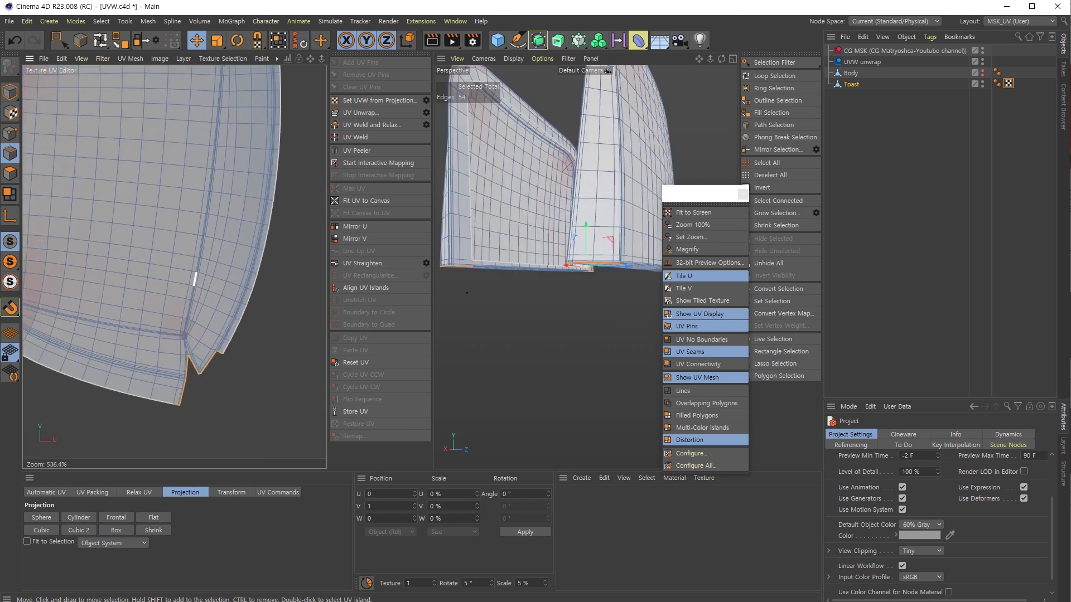
{"action": "scroll", "coordinate": [257, 220], "scroll_direction": "up", "scroll_amount": 5}
Step: Select the single edge between the cut's end and the distorted corner in the UV island, and review both unwrapped islands
{"action": "left_click", "coordinate": [268, 232]}
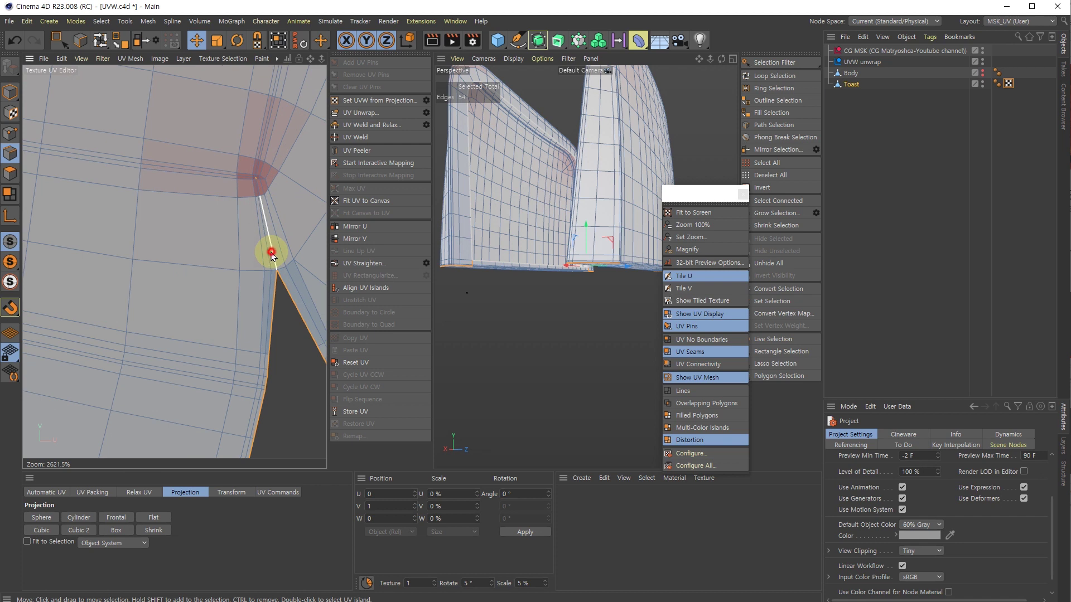
{"action": "scroll", "coordinate": [256, 172], "scroll_direction": "up", "scroll_amount": 2}
{"action": "scroll", "coordinate": [257, 180], "scroll_direction": "up", "scroll_amount": 2}
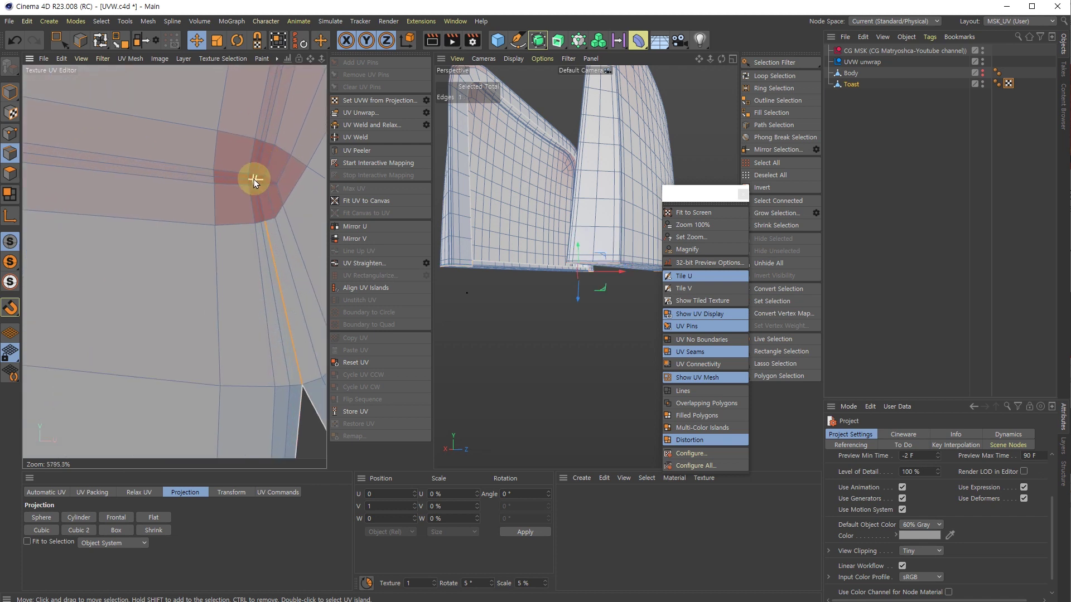
{"action": "scroll", "coordinate": [248, 206], "scroll_direction": "down", "scroll_amount": 15}
{"action": "middle_click_drag", "start_coordinate": [203, 278], "coordinate": [82, 238], "text": "alt"}
{"action": "middle_click_drag", "start_coordinate": [112, 169], "coordinate": [102, 176], "text": "alt"}
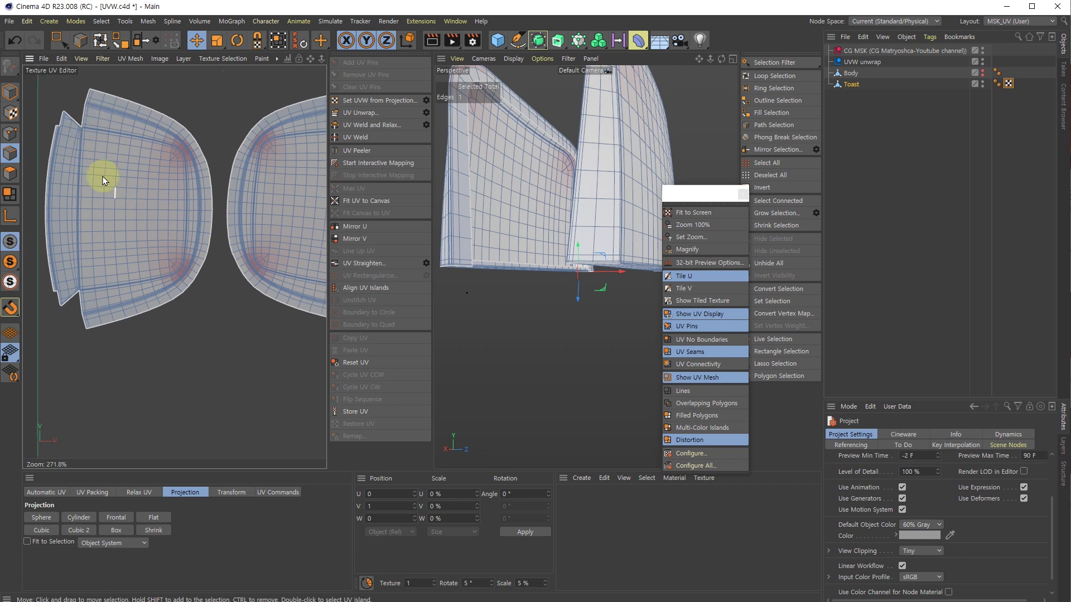
Step: Try to mirror the selected corner edge across the object's XY plane, using Mirror (Add) with 0.01 cm tolerance
{"action": "middle_click_drag", "start_coordinate": [133, 208], "coordinate": [66, 205], "text": "alt"}
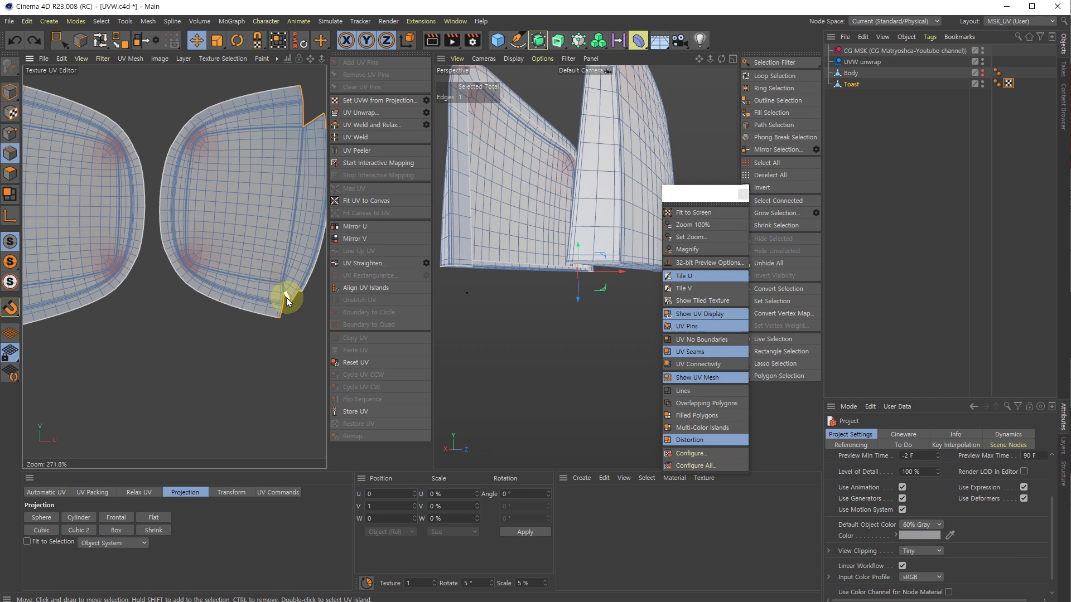
{"action": "scroll", "coordinate": [286, 298], "scroll_direction": "up", "scroll_amount": 5}
{"action": "scroll", "coordinate": [258, 342], "scroll_direction": "up", "scroll_amount": 3}
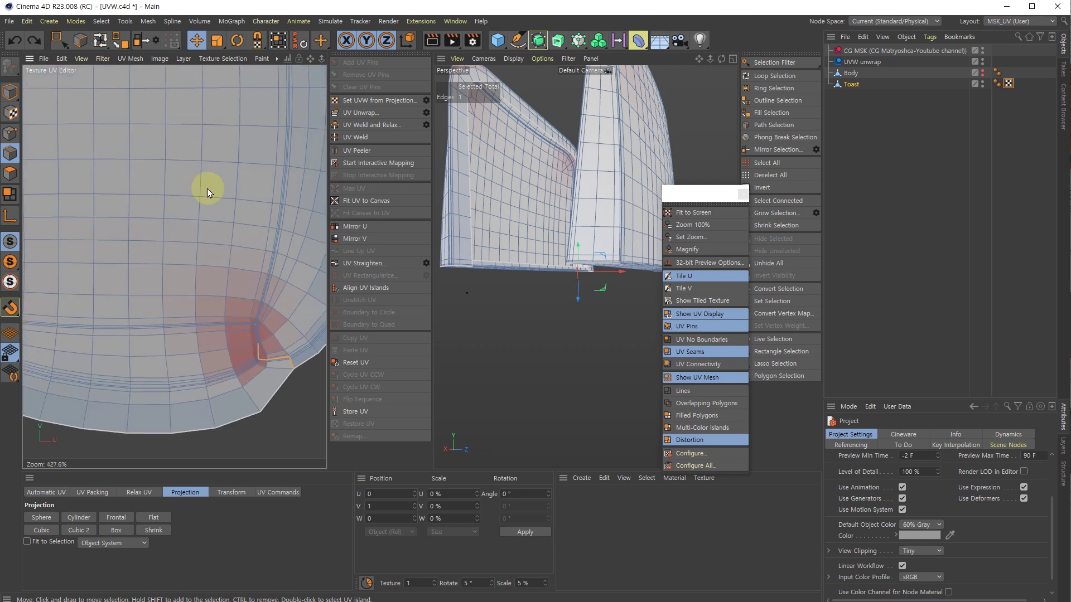
{"action": "left_click", "coordinate": [154, 42]}
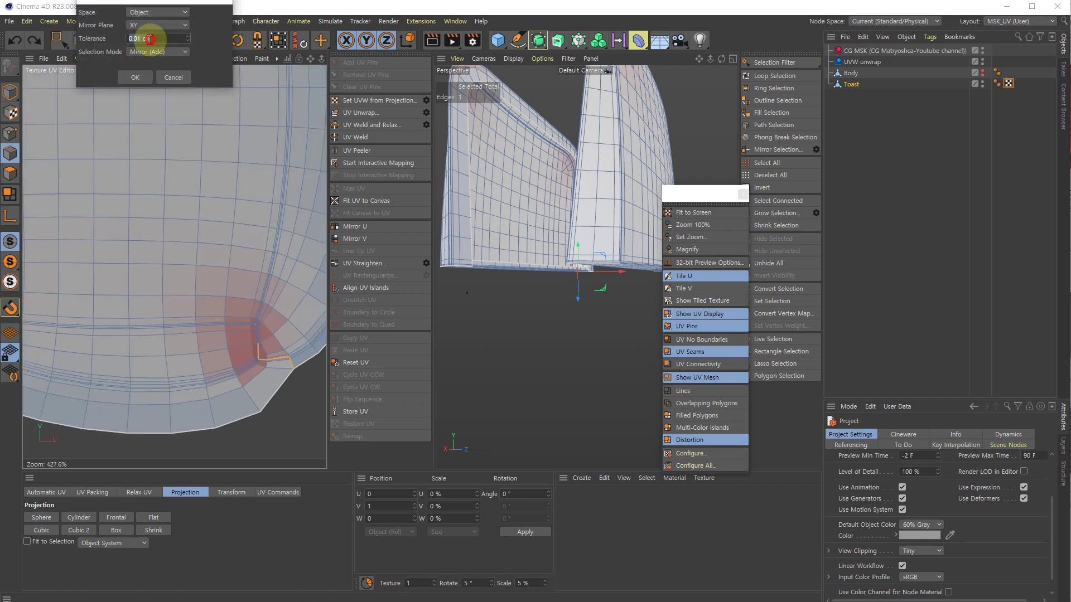
{"action": "left_click_drag", "start_coordinate": [125, 6], "coordinate": [153, 78]}
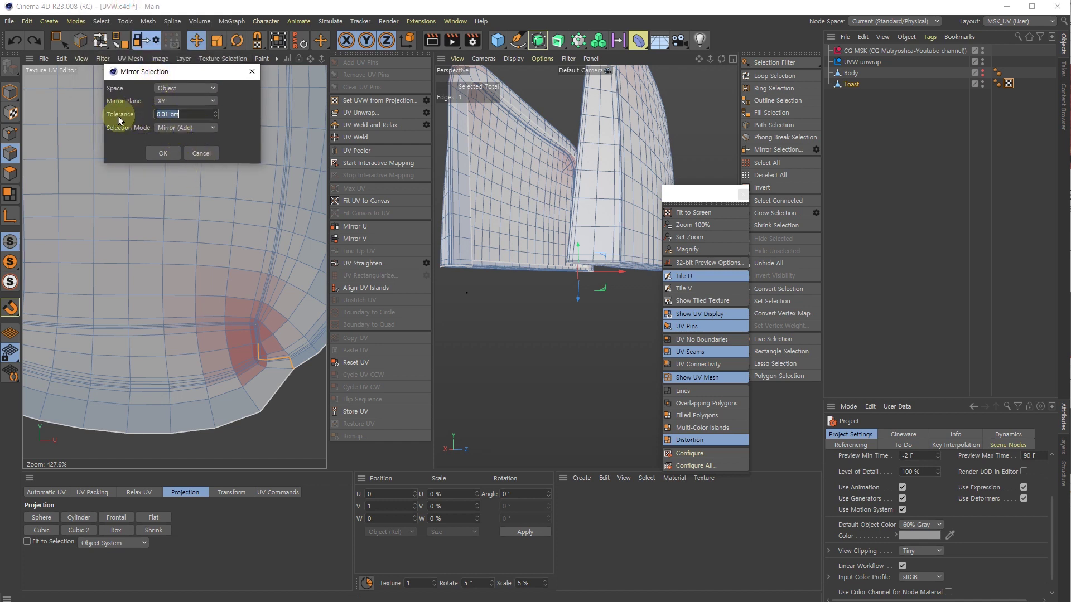
{"action": "left_click", "coordinate": [162, 153]}
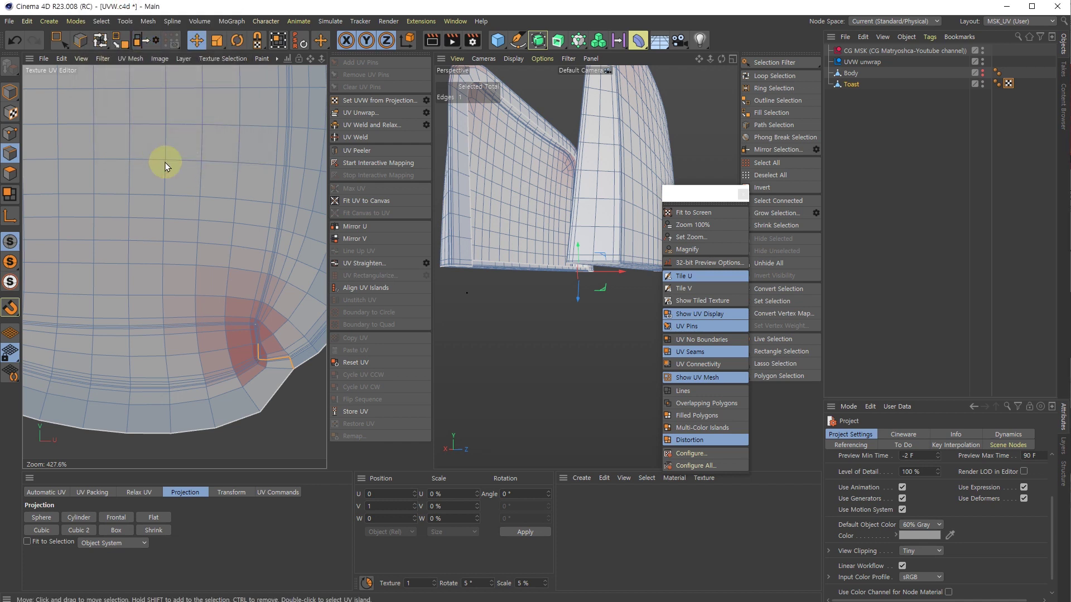
Step: Retry mirroring the corner edge with a 1 cm tolerance, and undo back to the seam selection made before the unwrap
{"action": "left_click", "coordinate": [155, 41]}
{"action": "left_click", "coordinate": [150, 36]}
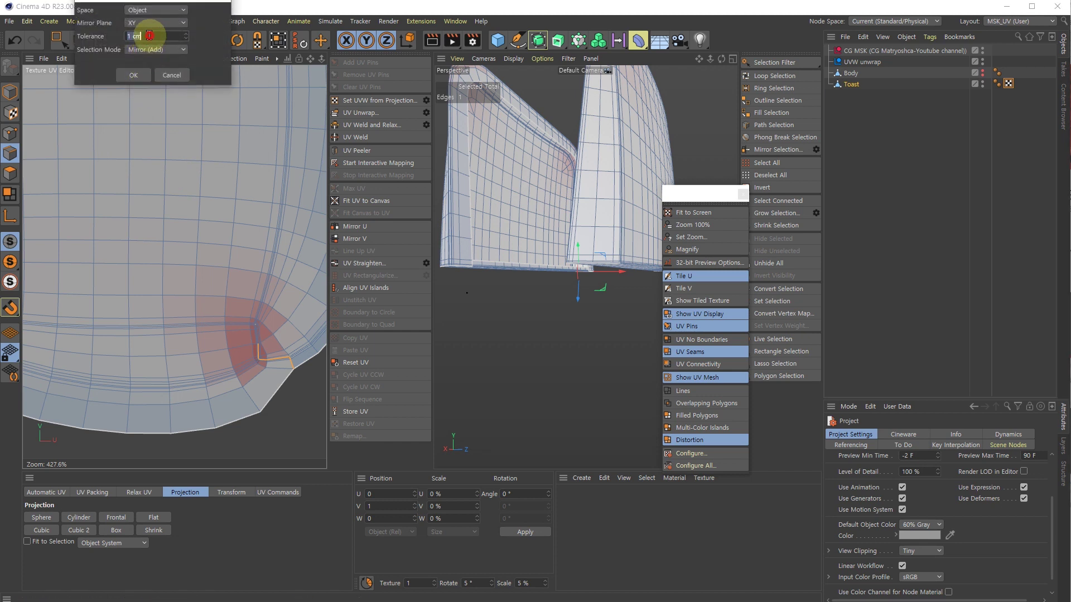
{"action": "left_click", "coordinate": [134, 77]}
{"action": "scroll", "coordinate": [262, 323], "scroll_direction": "up", "scroll_amount": 3}
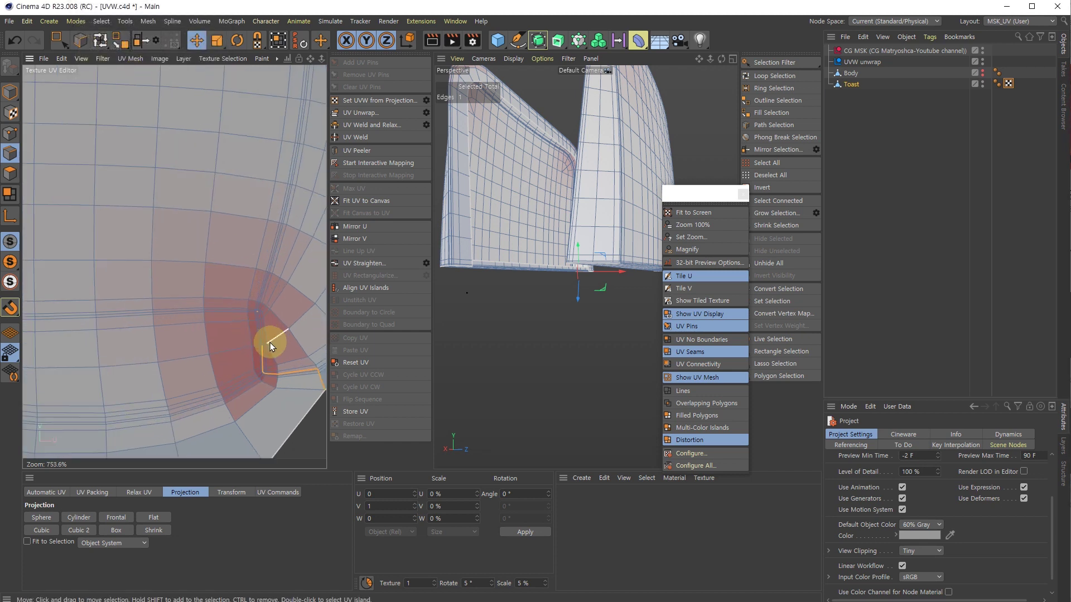
{"action": "scroll", "coordinate": [270, 343], "scroll_direction": "down", "scroll_amount": 1}
{"action": "key", "text": "ctrl+z"}
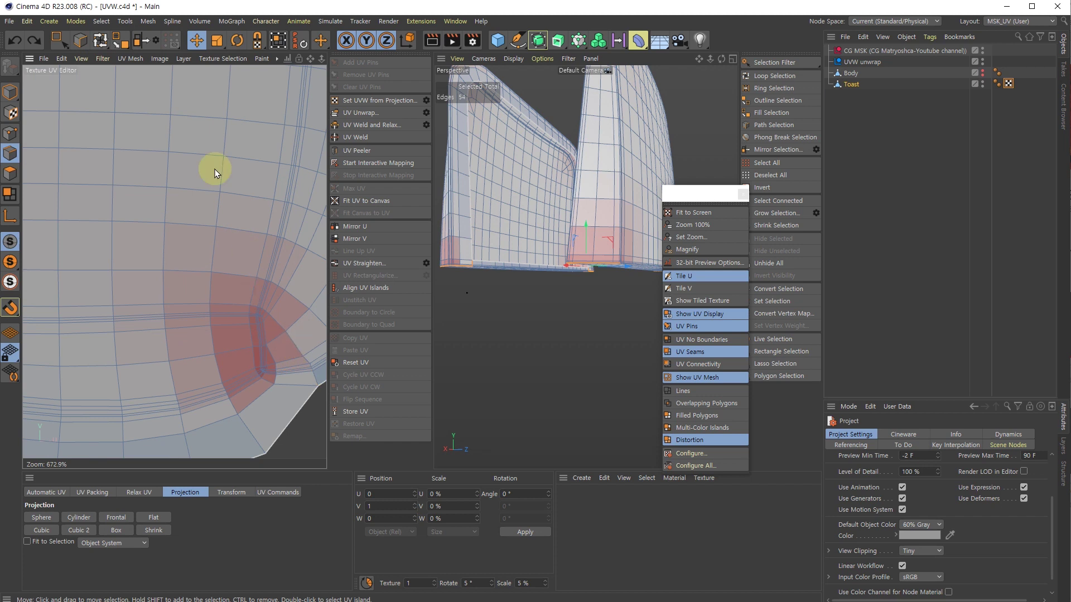
Step: Extend the seam selection from the cut's inner end into the distorted lower corner, and UV unwrap the side panels
{"action": "left_click", "coordinate": [155, 40]}
{"action": "left_click", "coordinate": [137, 72]}
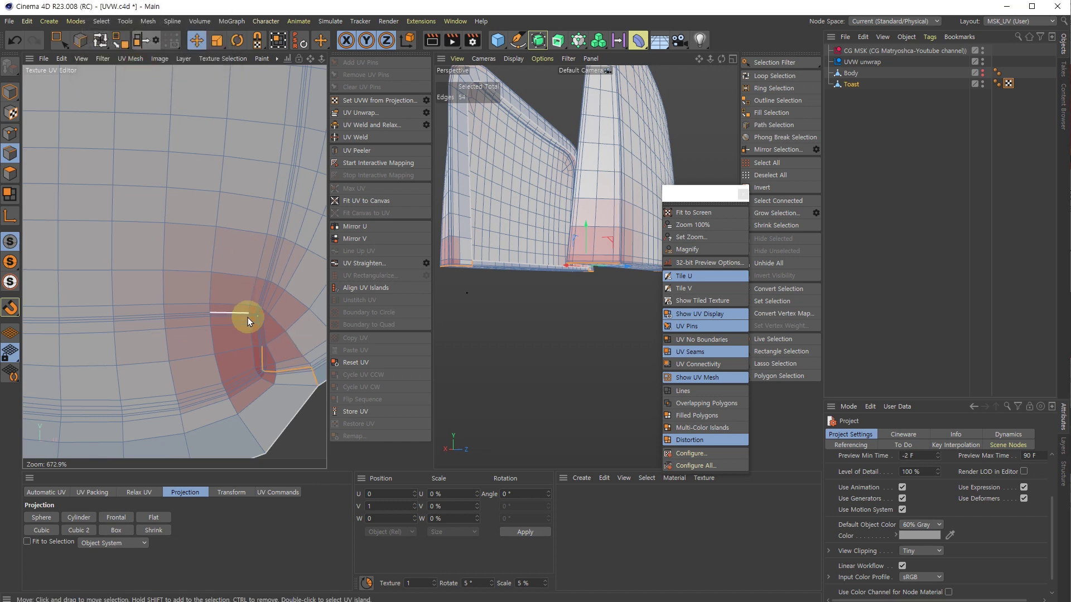
{"action": "scroll", "coordinate": [259, 348], "scroll_direction": "up", "scroll_amount": 7}
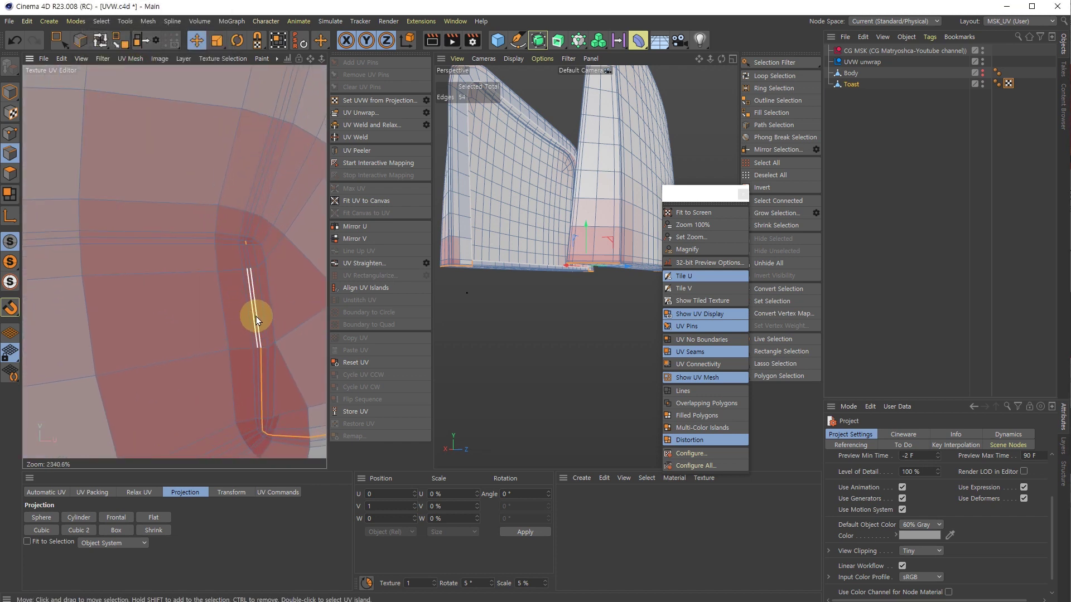
{"action": "left_click", "coordinate": [247, 252], "text": "shift"}
{"action": "scroll", "coordinate": [275, 282], "scroll_direction": "down", "scroll_amount": 16}
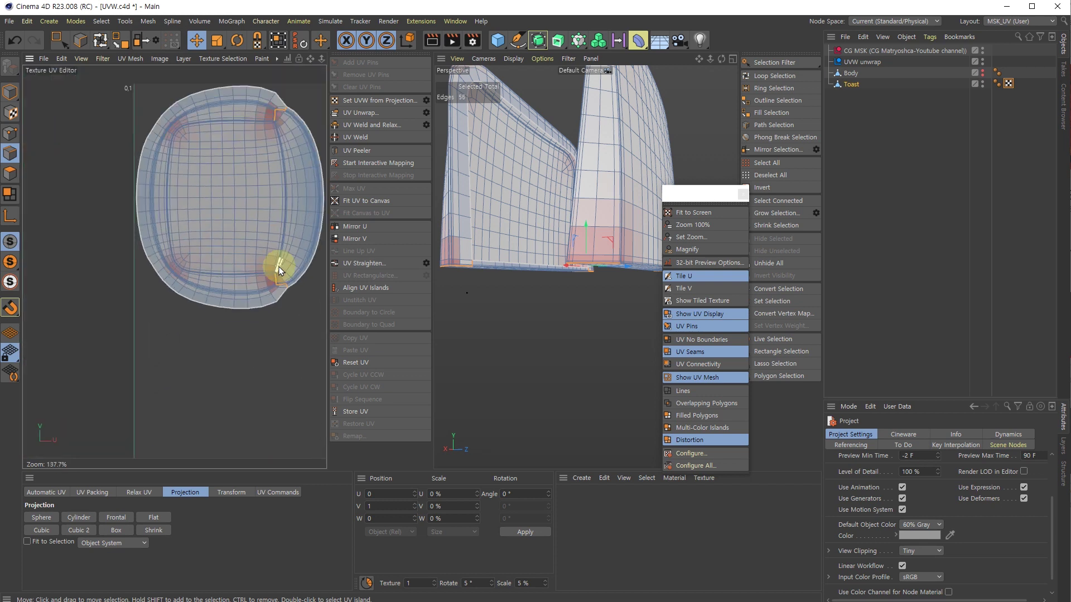
{"action": "middle_click_drag", "start_coordinate": [286, 205], "coordinate": [171, 186], "text": "alt"}
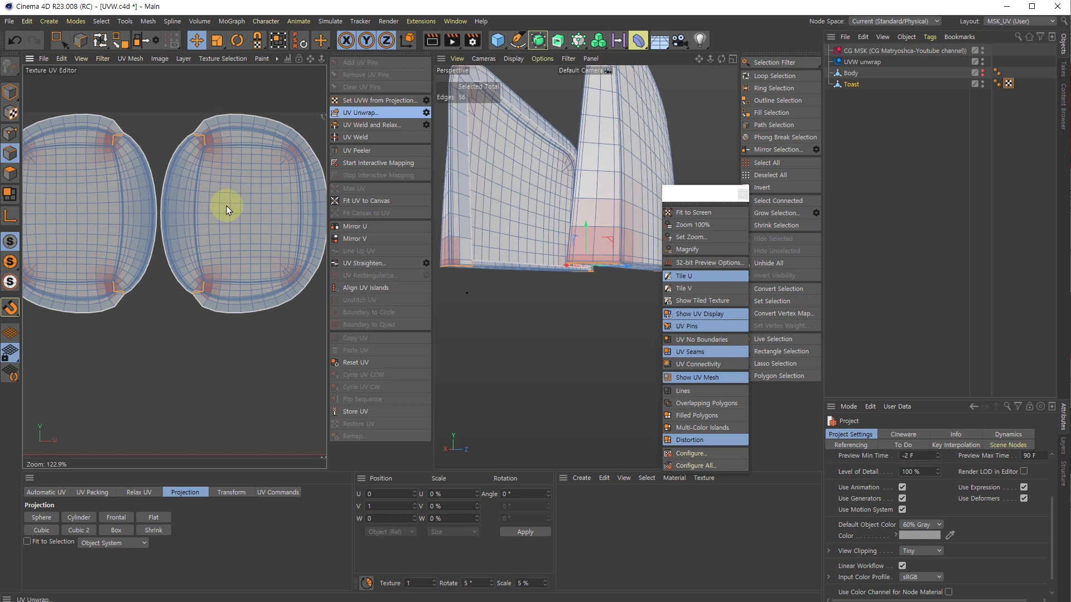
Step: Inspect both unwrapped side panel islands for remaining stretching at their uncut corners
{"action": "scroll", "coordinate": [55, 214], "scroll_direction": "up", "scroll_amount": 6}
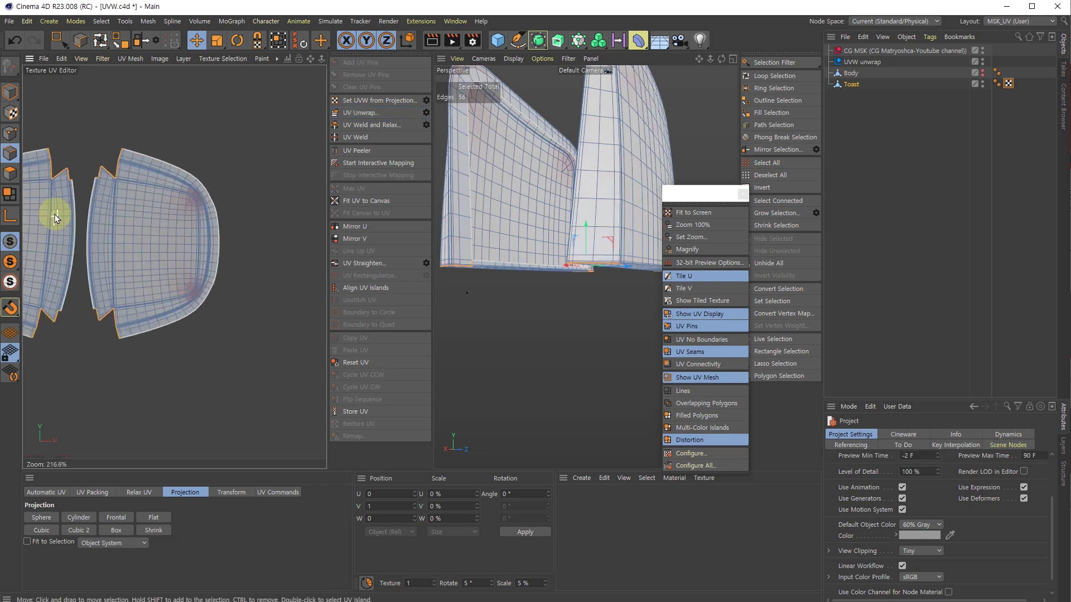
{"action": "middle_click_drag", "start_coordinate": [106, 250], "coordinate": [224, 223], "text": "alt"}
{"action": "scroll", "coordinate": [62, 263], "scroll_direction": "down", "scroll_amount": 7}
{"action": "middle_click_drag", "start_coordinate": [124, 265], "coordinate": [237, 263], "text": "alt"}
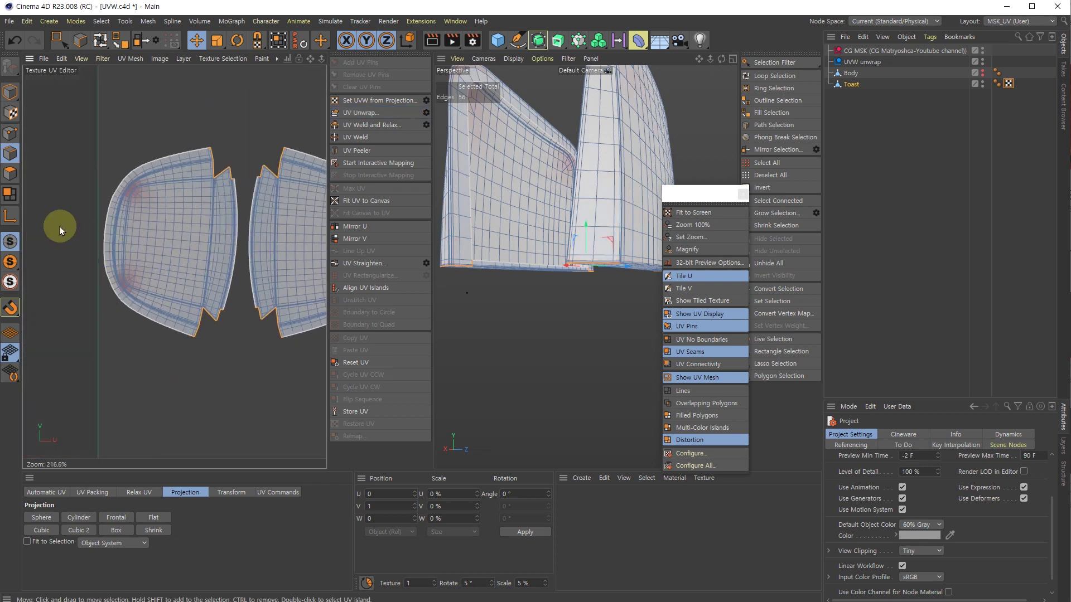
{"action": "scroll", "coordinate": [103, 206], "scroll_direction": "up", "scroll_amount": 9}
{"action": "scroll", "coordinate": [166, 172], "scroll_direction": "down", "scroll_amount": 6}
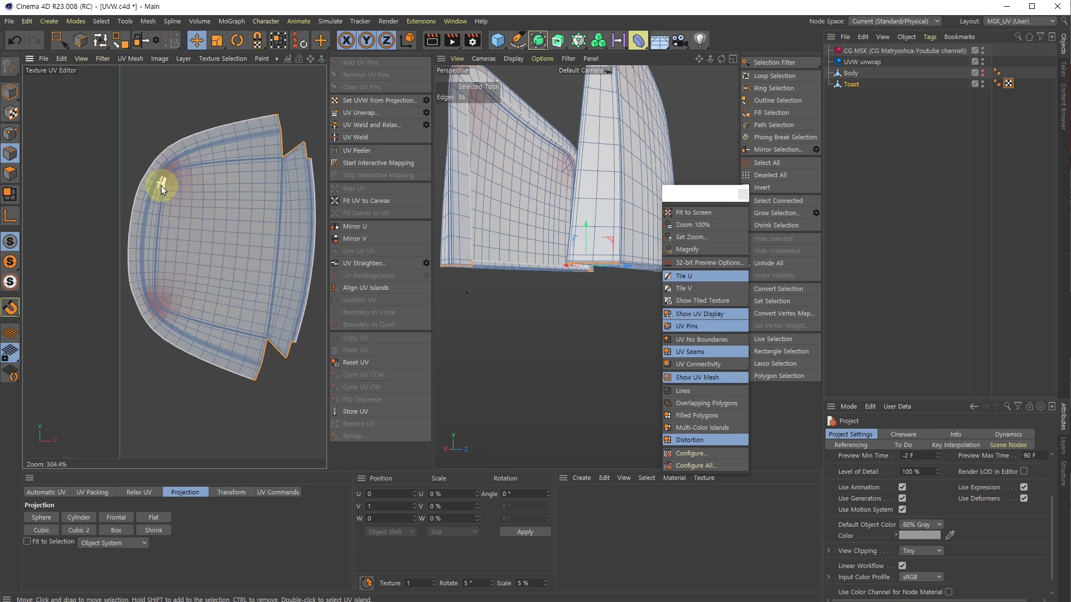
{"action": "scroll", "coordinate": [164, 183], "scroll_direction": "up", "scroll_amount": 9}
{"action": "scroll", "coordinate": [175, 189], "scroll_direction": "down", "scroll_amount": 5}
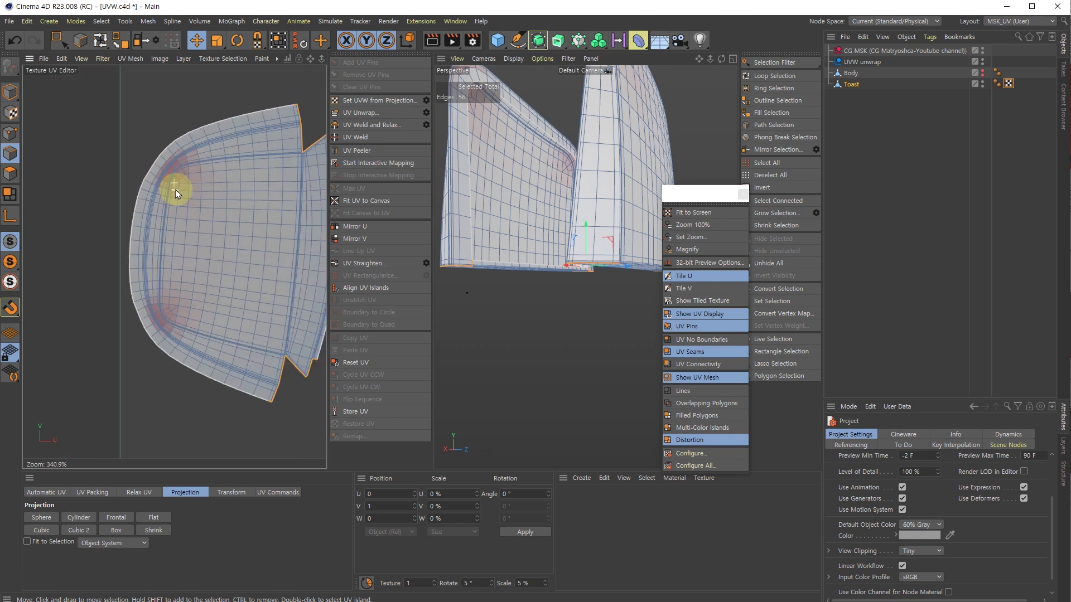
Step: Select the outer edge crossing the rim at an island's distorted upper corner, after locating that corner on the model
{"action": "scroll", "coordinate": [161, 162], "scroll_direction": "up", "scroll_amount": 10}
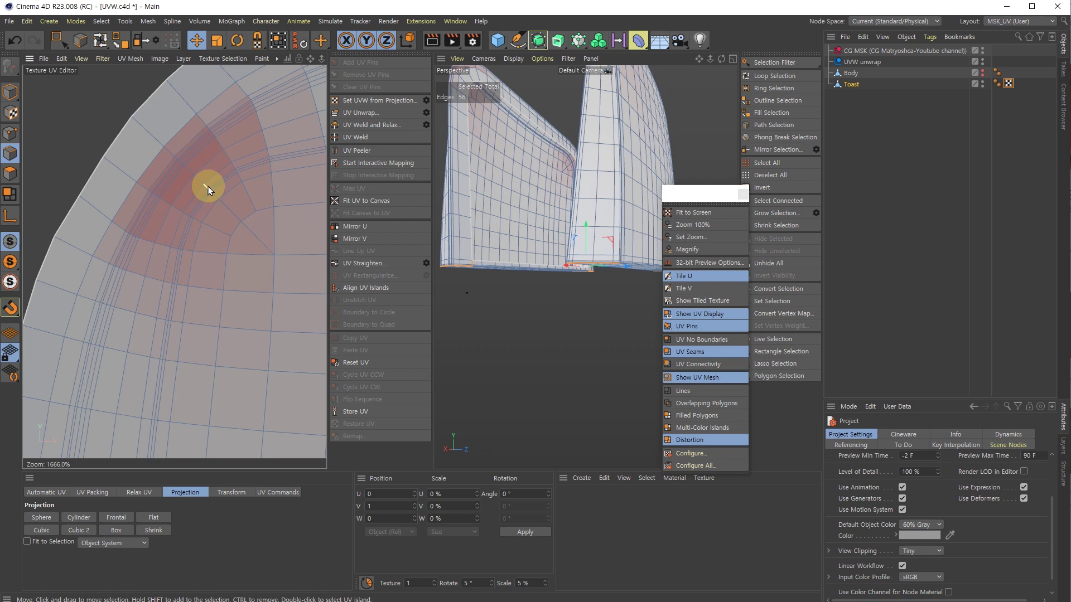
{"action": "left_click", "coordinate": [209, 187]}
{"action": "scroll", "coordinate": [532, 182], "scroll_direction": "down", "scroll_amount": 10}
{"action": "left_click_drag", "start_coordinate": [522, 191], "coordinate": [496, 196], "text": "alt"}
{"action": "scroll", "coordinate": [530, 186], "scroll_direction": "up", "scroll_amount": 12}
{"action": "scroll", "coordinate": [550, 205], "scroll_direction": "down", "scroll_amount": 6}
{"action": "left_click", "coordinate": [205, 184]}
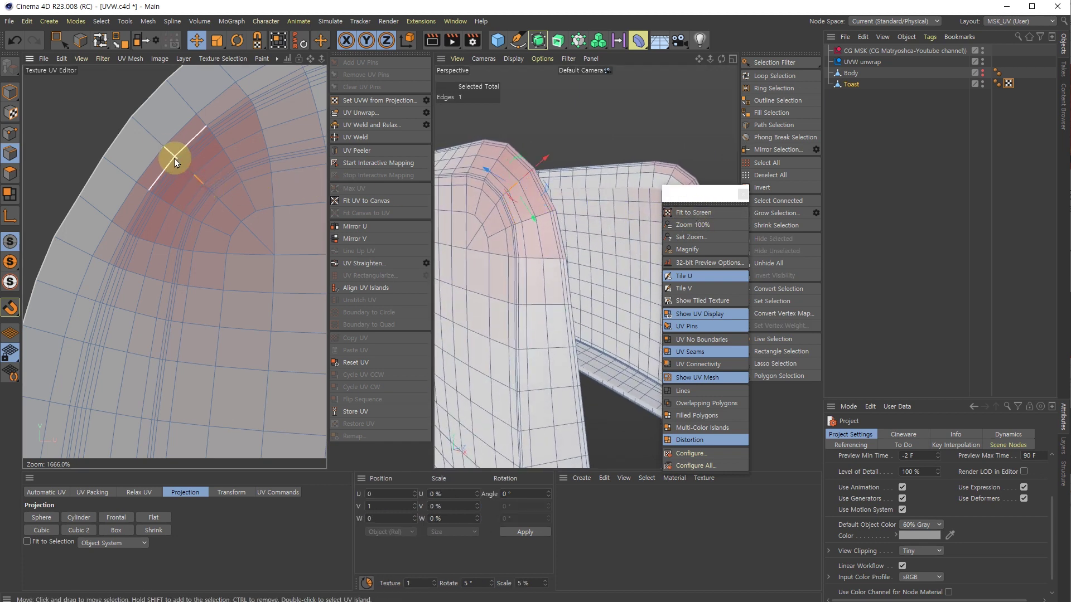
{"action": "left_click", "coordinate": [144, 127]}
Step: Extend the edge selection across the panel's rim, and add the matching rim edges at its other upper corner
{"action": "left_click_drag", "start_coordinate": [492, 188], "coordinate": [544, 186], "text": "alt"}
{"action": "left_click", "coordinate": [451, 169], "text": "ctrl+shift"}
{"action": "left_click_drag", "start_coordinate": [464, 176], "coordinate": [481, 199], "text": "alt"}
{"action": "left_click_drag", "start_coordinate": [584, 138], "coordinate": [634, 137], "text": "alt"}
{"action": "left_click", "coordinate": [655, 148], "text": "shift"}
{"action": "scroll", "coordinate": [655, 131], "scroll_direction": "up", "scroll_amount": 3}
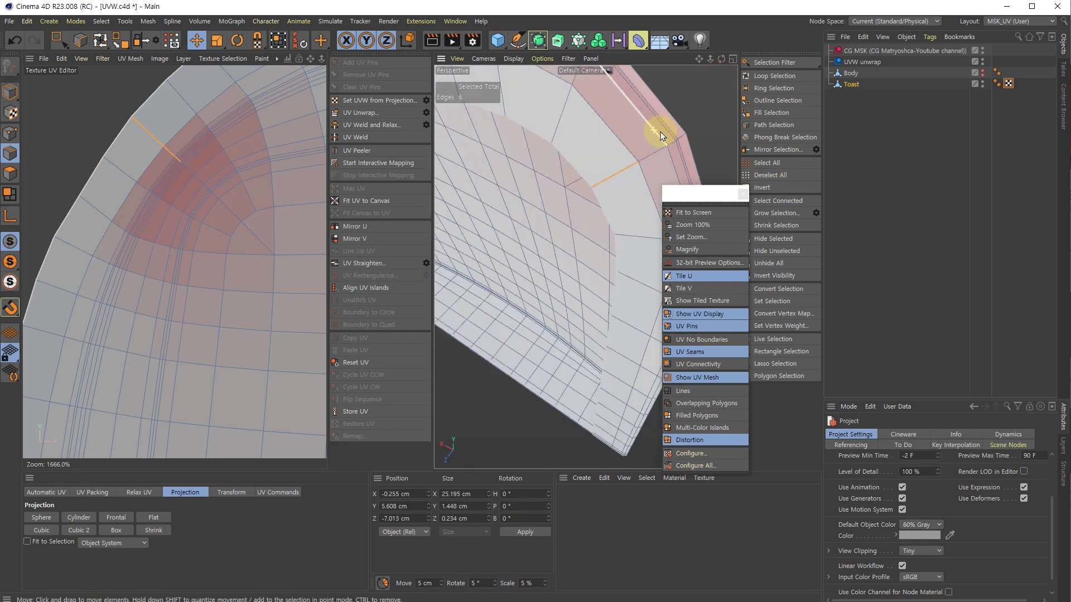
{"action": "left_click", "coordinate": [671, 143], "text": "shift"}
{"action": "left_click", "coordinate": [681, 135], "text": "shift"}
{"action": "scroll", "coordinate": [683, 146], "scroll_direction": "down", "scroll_amount": 3}
Step: Mirror the corner edge selection to the other side panel, and UV unwrap the panels using these edges as seams
{"action": "left_click_drag", "start_coordinate": [682, 146], "coordinate": [574, 182], "text": "alt"}
{"action": "scroll", "coordinate": [580, 124], "scroll_direction": "up", "scroll_amount": 4}
{"action": "scroll", "coordinate": [580, 124], "scroll_direction": "down", "scroll_amount": 3}
{"action": "left_click", "coordinate": [144, 42]}
{"action": "mouse_move", "coordinate": [590, 145]}
{"action": "left_mouse_down", "text": "alt"}
{"action": "mouse_move", "coordinate": [612, 149]}
{"action": "mouse_move", "coordinate": [574, 158]}
{"action": "left_mouse_up", "text": "alt"}
{"action": "scroll", "coordinate": [266, 229], "scroll_direction": "down", "scroll_amount": 8}
{"action": "middle_click_drag", "start_coordinate": [263, 278], "coordinate": [180, 258], "text": "alt"}
{"action": "middle_click_drag", "start_coordinate": [224, 309], "coordinate": [111, 318], "text": "alt"}
{"action": "middle_click_drag", "start_coordinate": [271, 371], "coordinate": [243, 270], "text": "alt"}
{"action": "left_click", "coordinate": [356, 100]}
{"action": "left_click", "coordinate": [356, 113]}
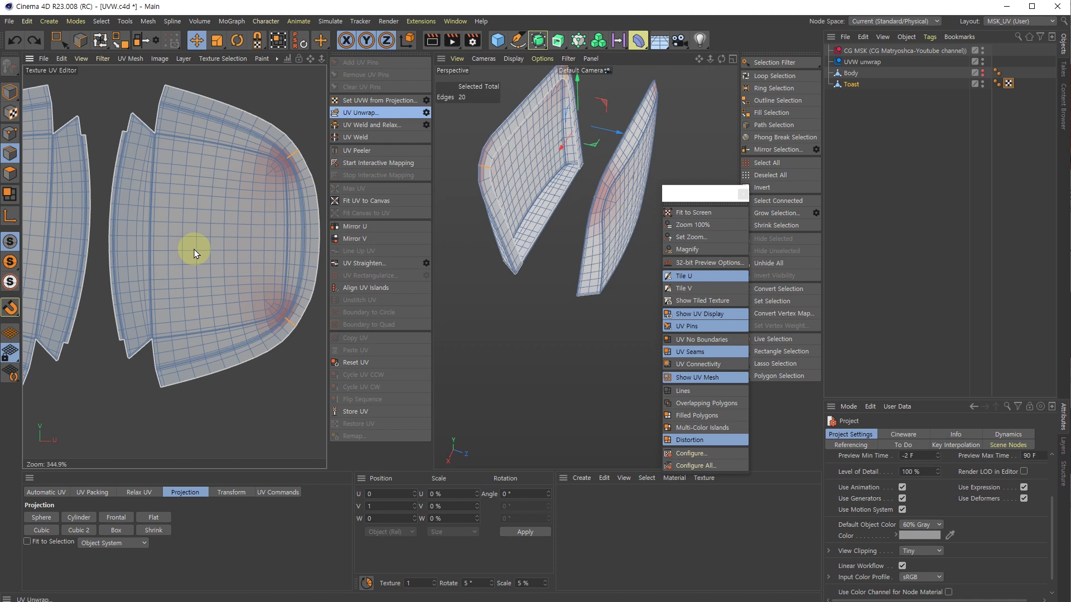
Step: Inspect the newly cut corners of the unwrapped islands for distortion, and review both complete islands
{"action": "scroll", "coordinate": [149, 162], "scroll_direction": "up", "scroll_amount": 8}
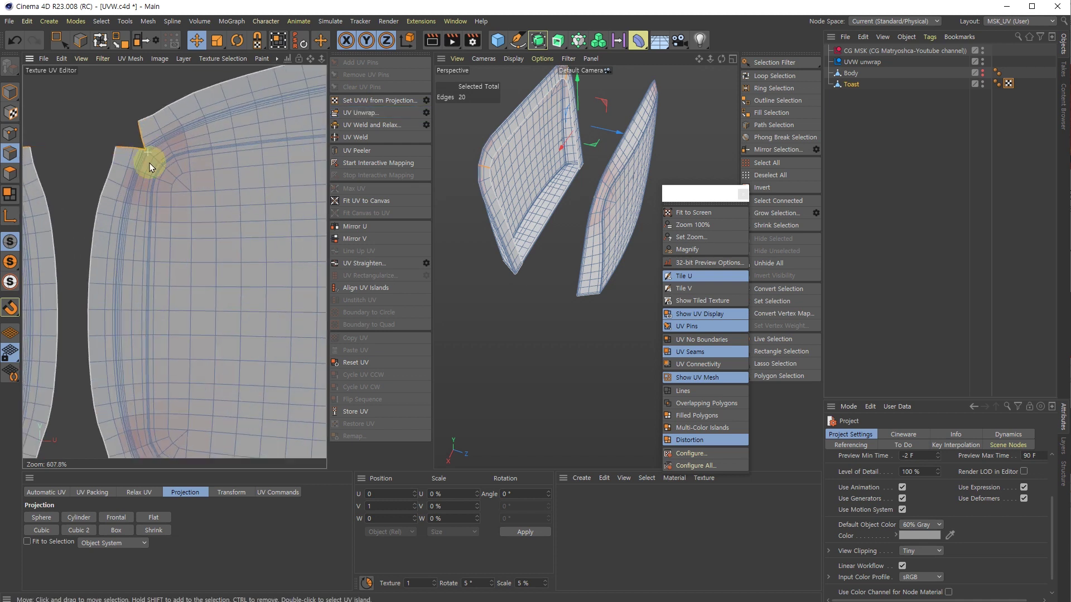
{"action": "scroll", "coordinate": [156, 167], "scroll_direction": "down", "scroll_amount": 7}
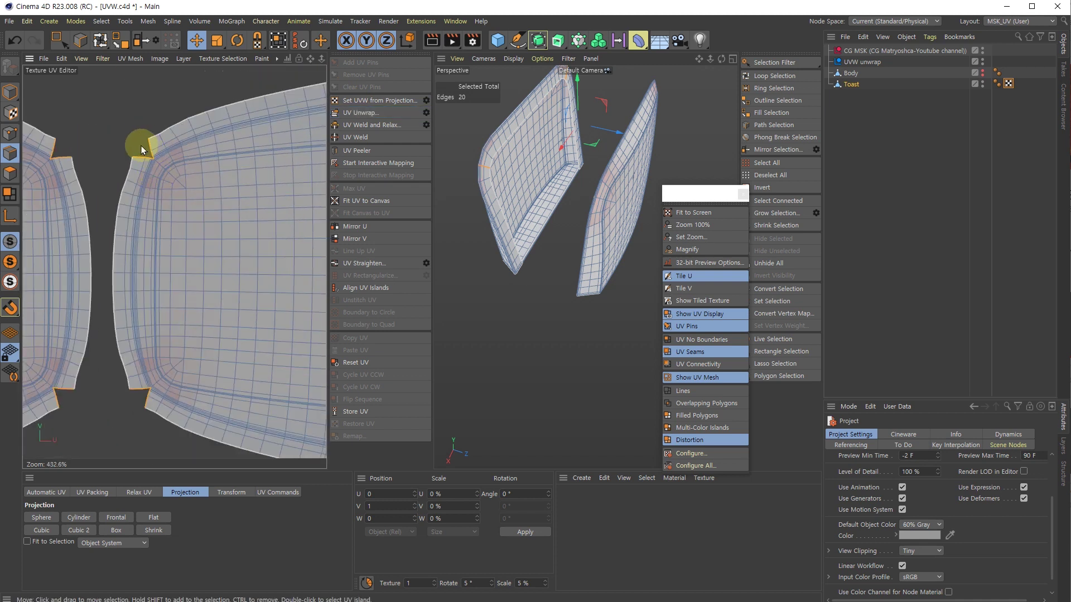
{"action": "scroll", "coordinate": [210, 363], "scroll_direction": "up", "scroll_amount": 2}
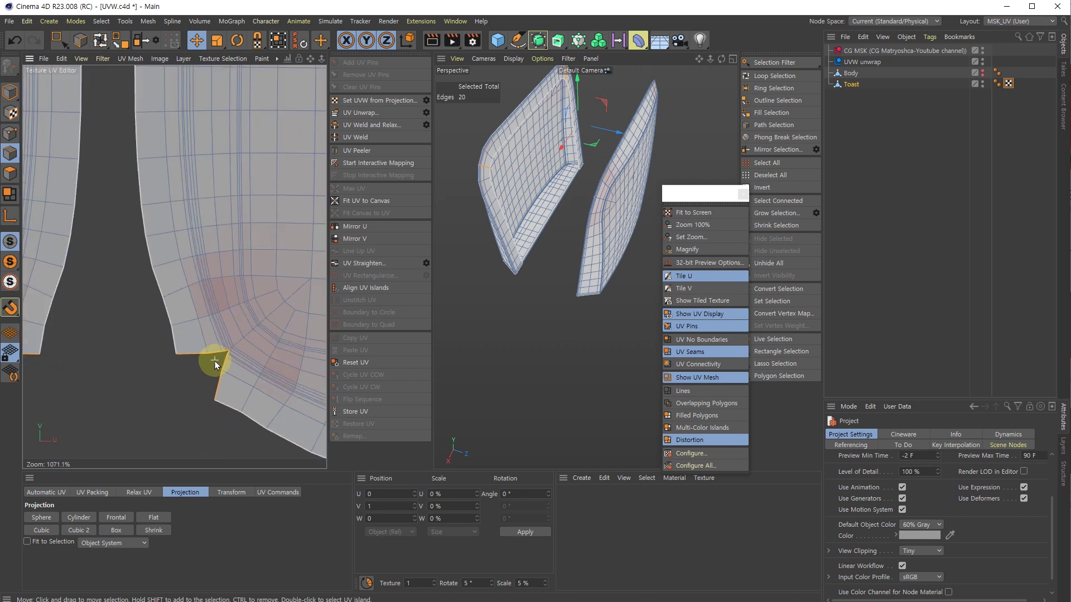
{"action": "scroll", "coordinate": [209, 346], "scroll_direction": "down", "scroll_amount": 4}
{"action": "scroll", "coordinate": [206, 327], "scroll_direction": "down", "scroll_amount": 3}
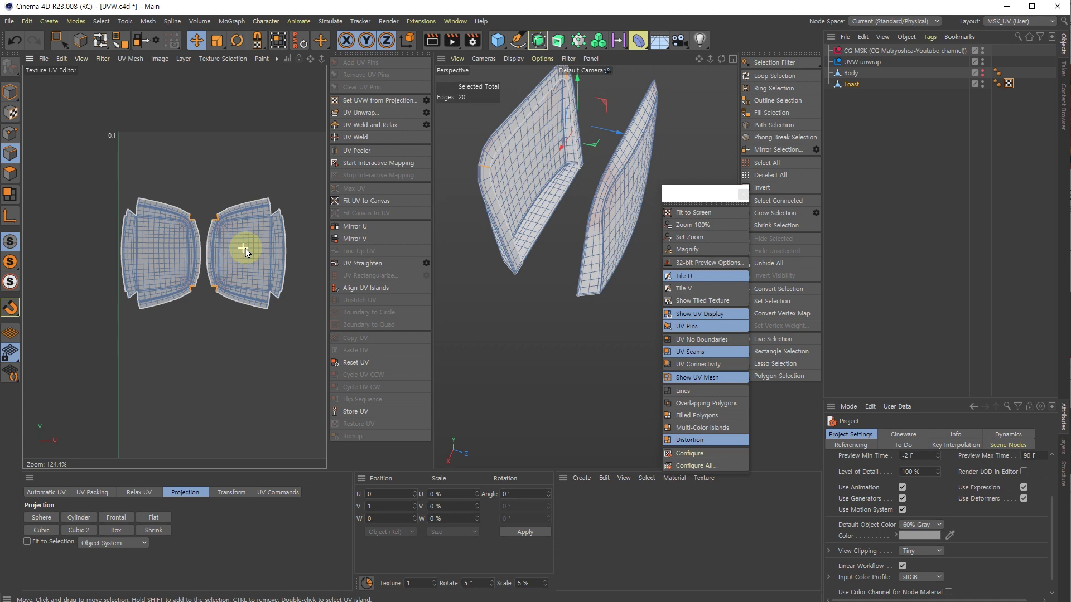
Step: Move the floating UV display palette aside and close it
{"action": "left_click", "coordinate": [706, 197]}
{"action": "left_click_drag", "start_coordinate": [707, 197], "coordinate": [686, 221]}
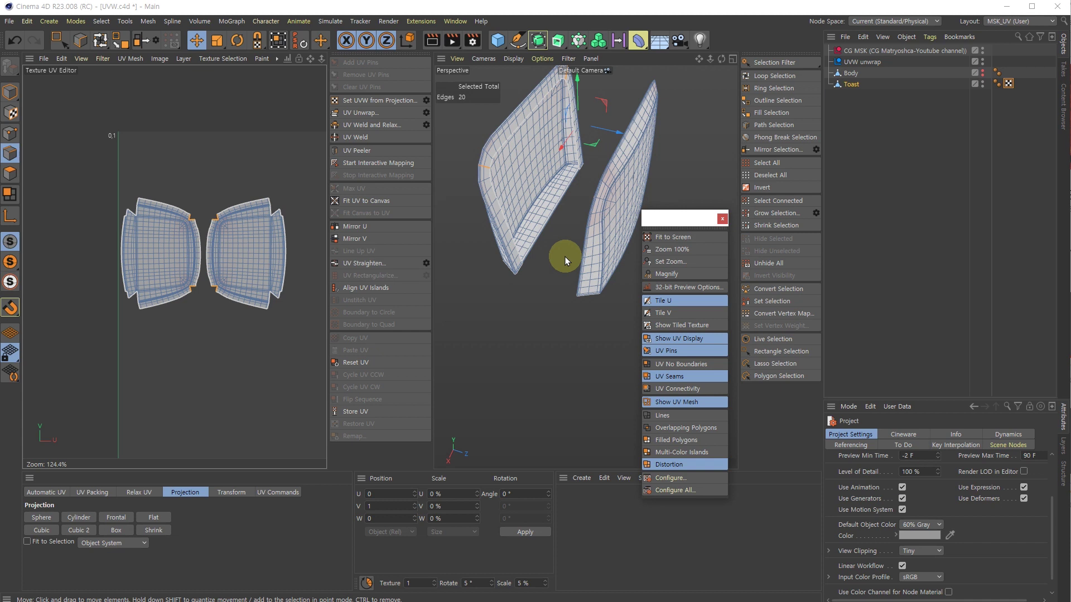
{"action": "mouse_move", "coordinate": [662, 224]}
{"action": "left_mouse_down"}
{"action": "mouse_move", "coordinate": [642, 208]}
{"action": "mouse_move", "coordinate": [664, 227]}
{"action": "mouse_move", "coordinate": [665, 202]}
{"action": "mouse_move", "coordinate": [669, 235]}
{"action": "mouse_move", "coordinate": [679, 235]}
{"action": "left_mouse_up"}
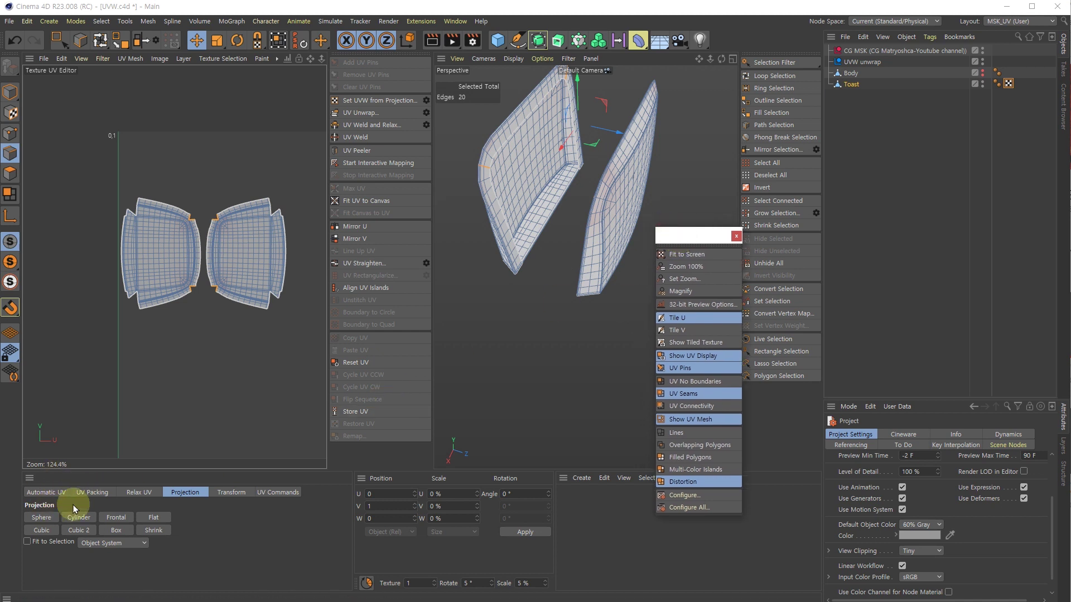
{"action": "left_click", "coordinate": [720, 235]}
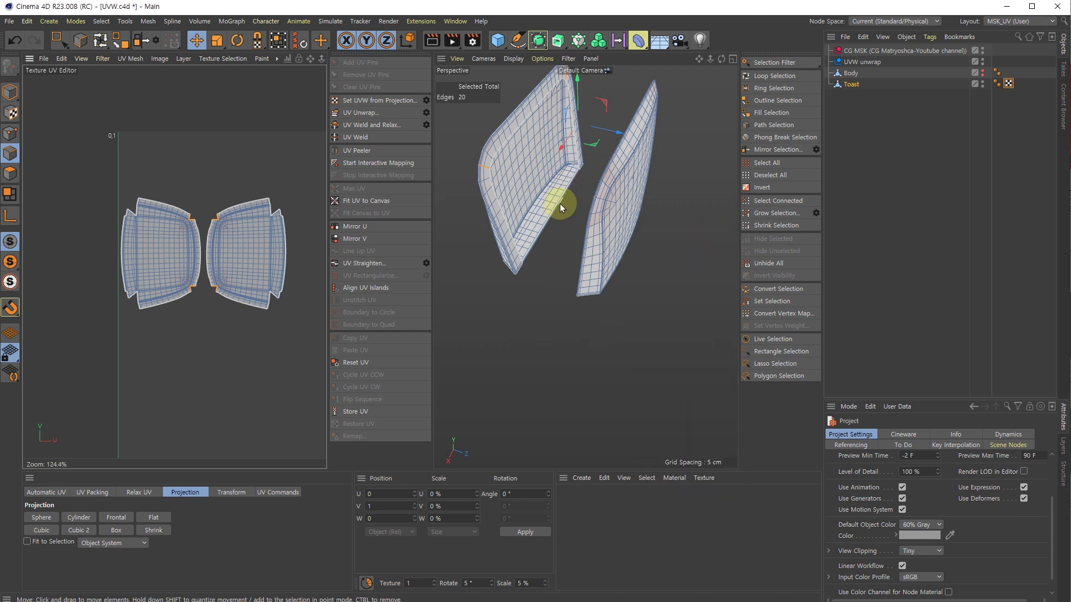
Step: Switch to polygon mode and unhide all polygons of the toaster
{"action": "scroll", "coordinate": [560, 205], "scroll_direction": "down", "scroll_amount": 3}
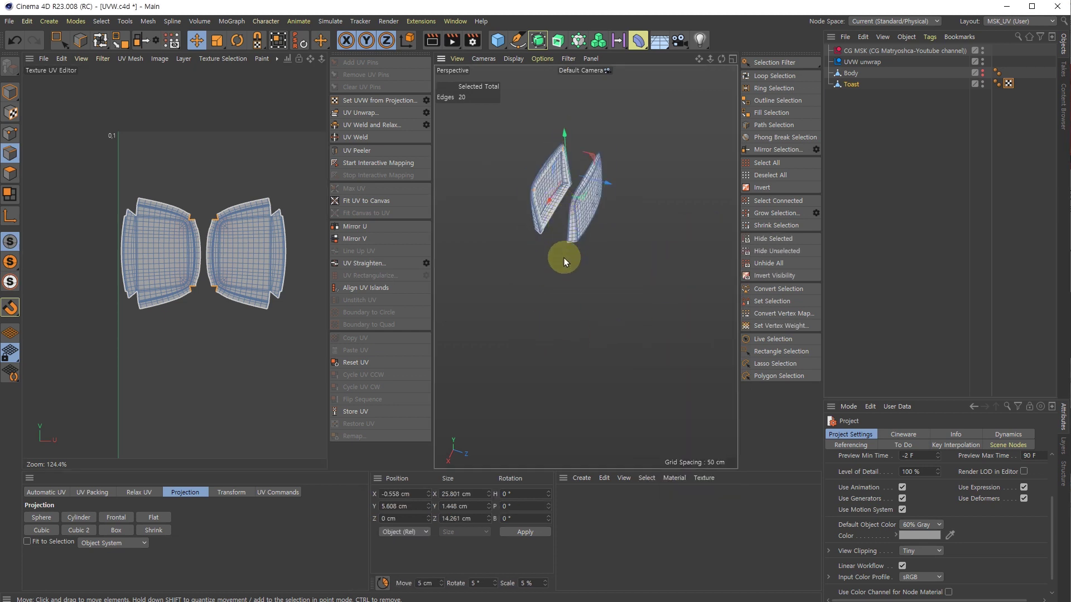
{"action": "left_click", "coordinate": [5, 169]}
{"action": "left_click", "coordinate": [769, 262]}
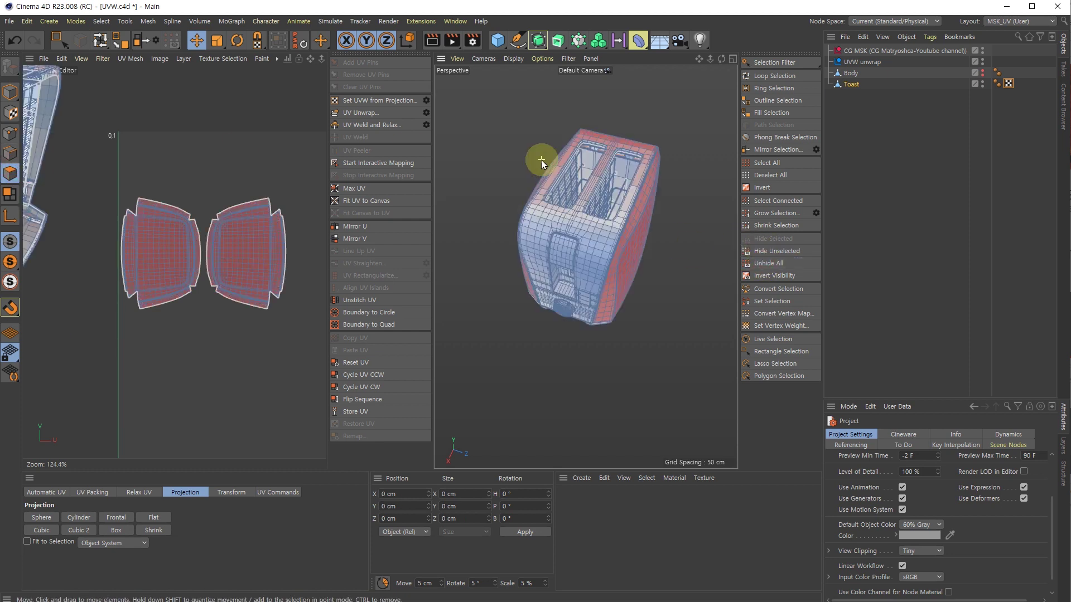
{"action": "scroll", "coordinate": [541, 159], "scroll_direction": "up", "scroll_amount": 2}
{"action": "left_click_drag", "start_coordinate": [613, 253], "coordinate": [583, 237], "text": "alt"}
{"action": "scroll", "coordinate": [274, 267], "scroll_direction": "down", "scroll_amount": 3}
{"action": "scroll", "coordinate": [226, 253], "scroll_direction": "up", "scroll_amount": 3}
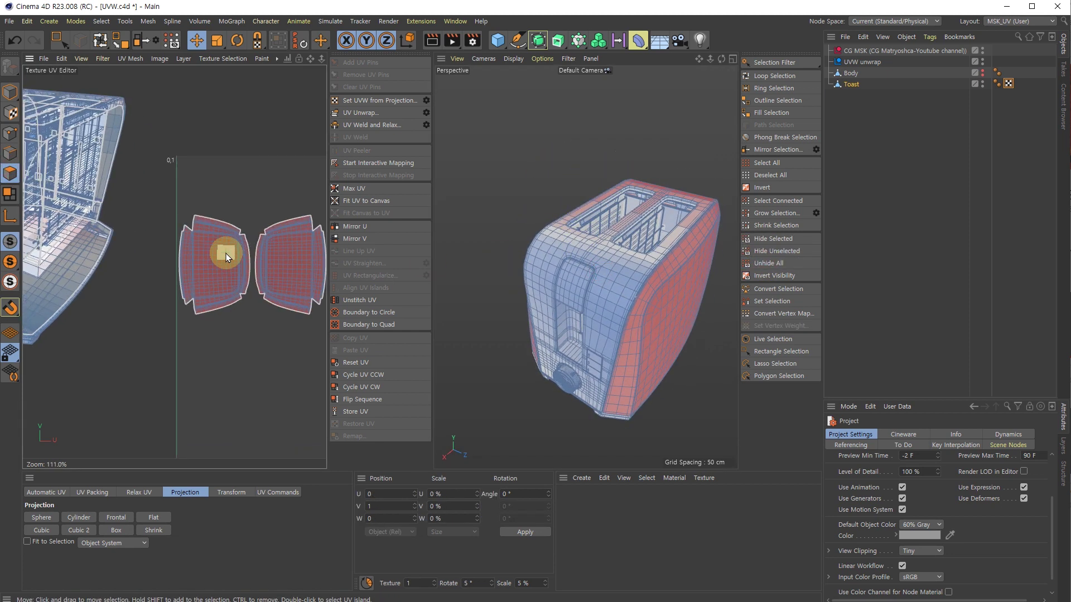
Step: Select the whole UV island of one side panel
{"action": "scroll", "coordinate": [226, 253], "scroll_direction": "up", "scroll_amount": 5}
{"action": "double_click", "coordinate": [178, 253]}
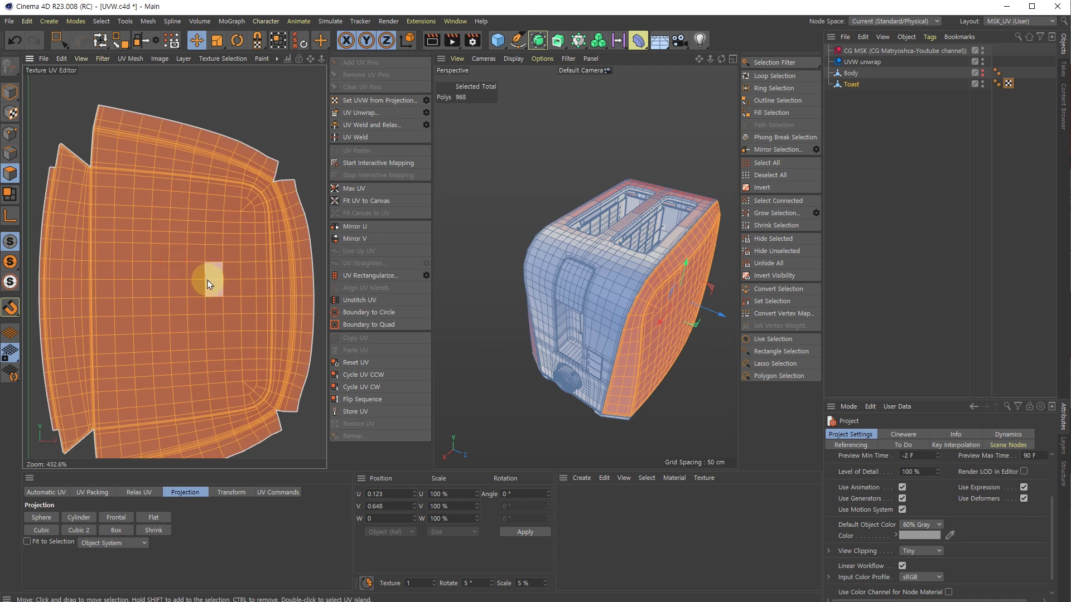
{"action": "scroll", "coordinate": [215, 270], "scroll_direction": "down", "scroll_amount": 3}
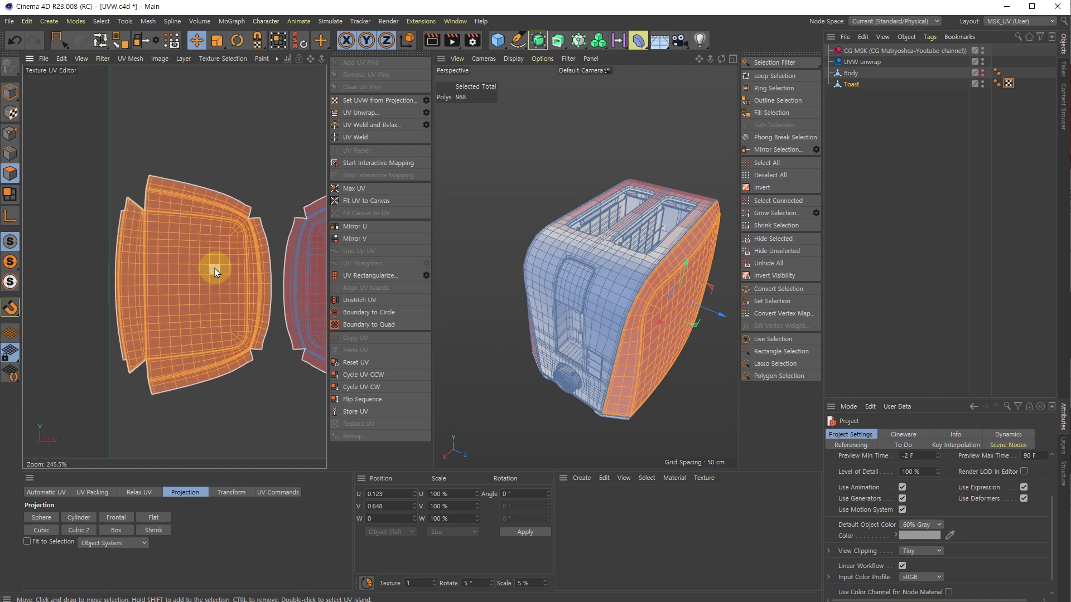
Step: Change the UV editor's shading to Lines, and clear the island selection
{"action": "left_click", "coordinate": [159, 59]}
{"action": "mouse_move", "coordinate": [82, 59]}
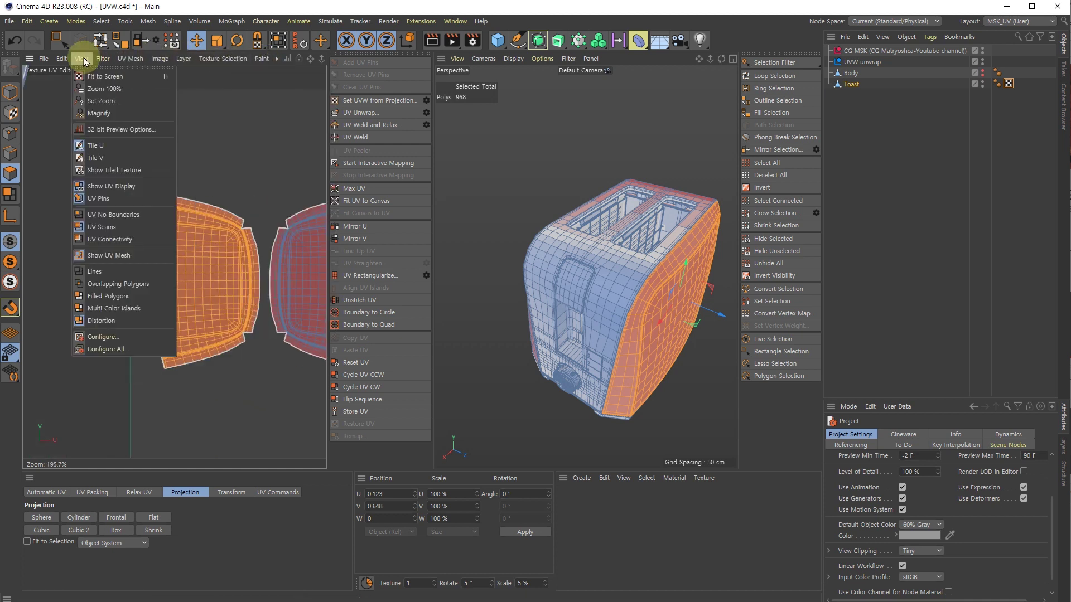
{"action": "left_click", "coordinate": [95, 272]}
{"action": "scroll", "coordinate": [211, 269], "scroll_direction": "down", "scroll_amount": 5}
{"action": "left_click", "coordinate": [243, 211]}
{"action": "scroll", "coordinate": [255, 218], "scroll_direction": "down", "scroll_amount": 4}
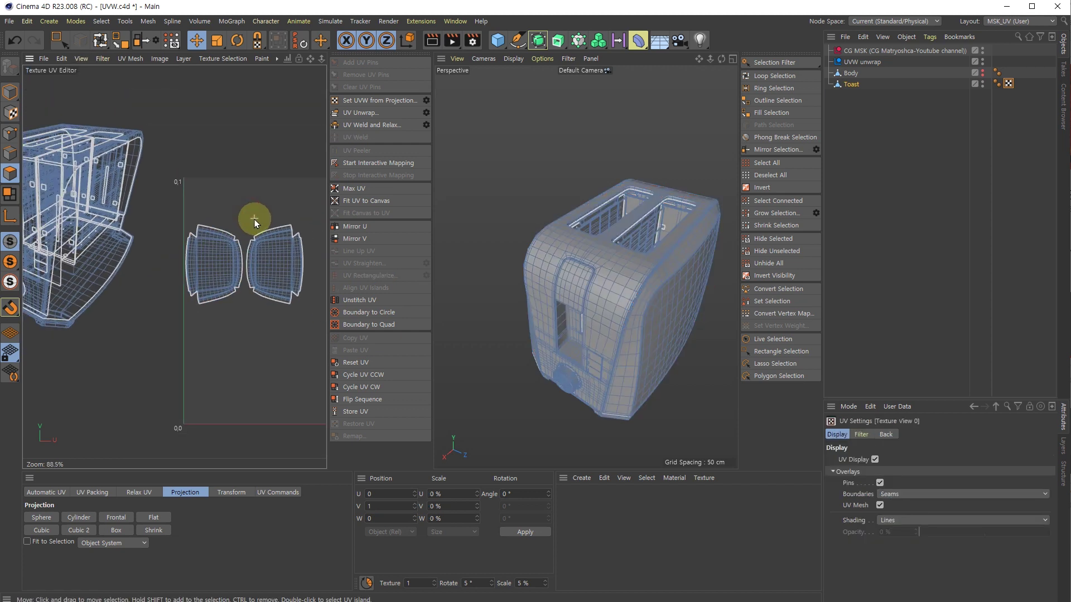
Step: Select the other side panel's complete UV island
{"action": "left_click", "coordinate": [229, 253]}
{"action": "left_click", "coordinate": [279, 268]}
{"action": "double_click", "coordinate": [279, 268]}
{"action": "scroll", "coordinate": [284, 256], "scroll_direction": "up", "scroll_amount": 3}
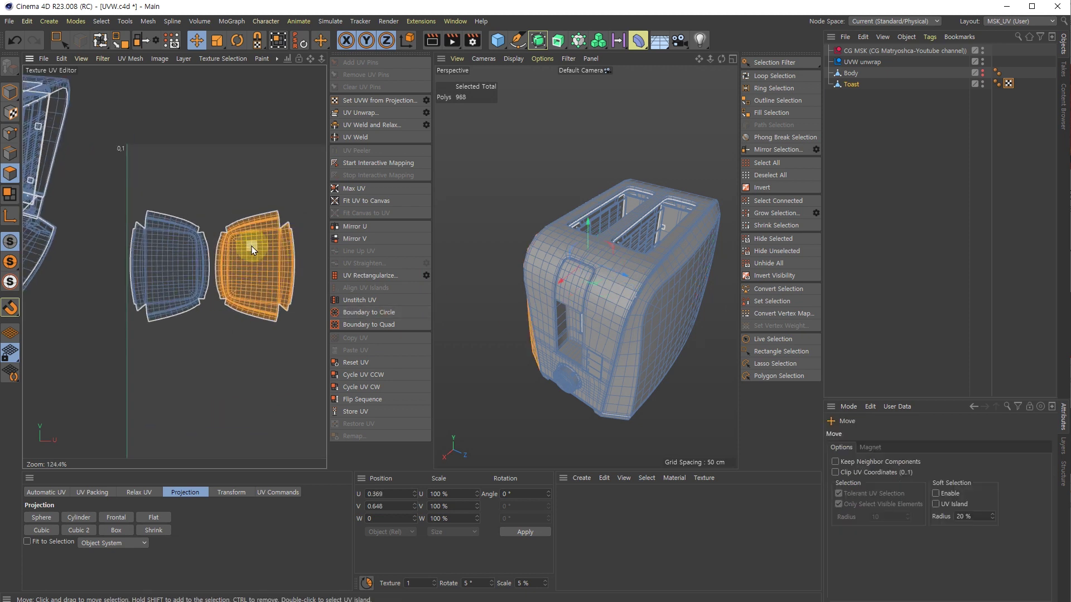
Step: Add the first side panel's UV island to the selection, and invert the selection to the toaster's remaining polygons
{"action": "scroll", "coordinate": [251, 249], "scroll_direction": "up", "scroll_amount": 7}
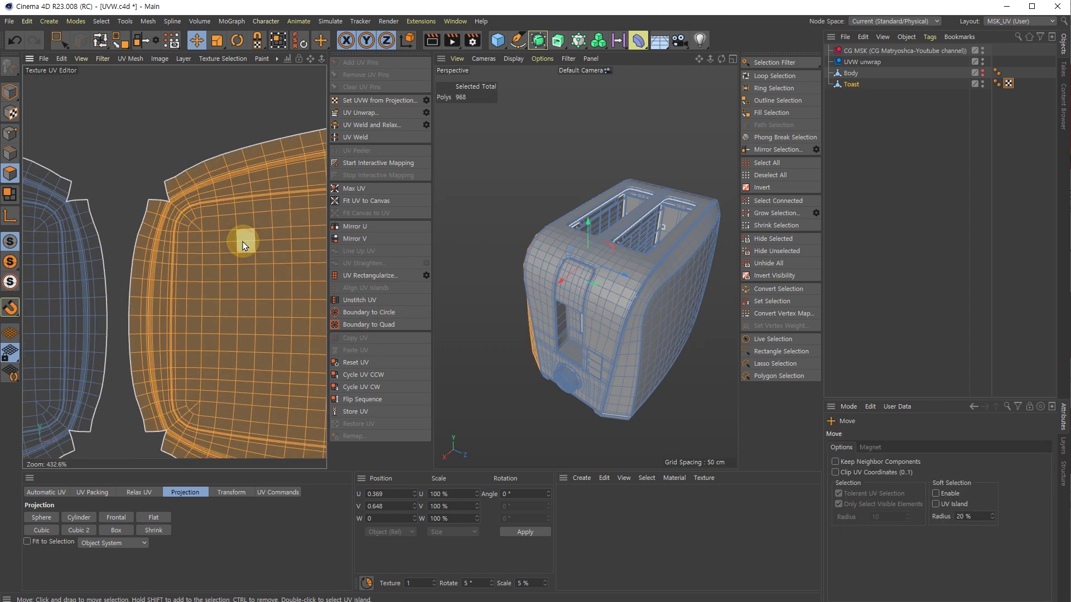
{"action": "double_click", "coordinate": [40, 294], "text": "shift"}
{"action": "scroll", "coordinate": [86, 288], "scroll_direction": "down", "scroll_amount": 10}
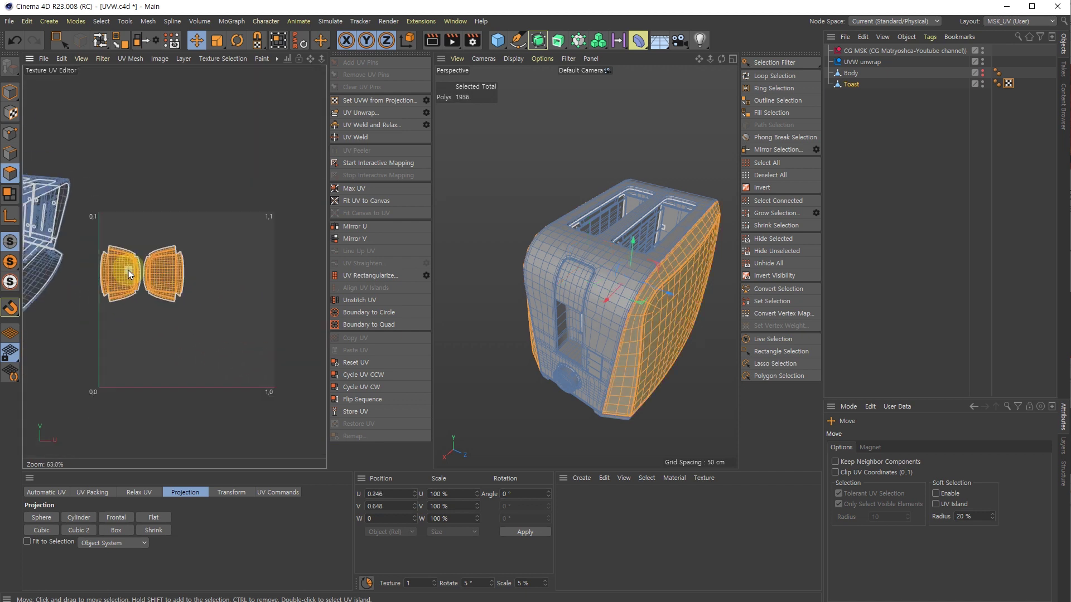
{"action": "middle_click_drag", "start_coordinate": [40, 309], "coordinate": [138, 290], "text": "alt"}
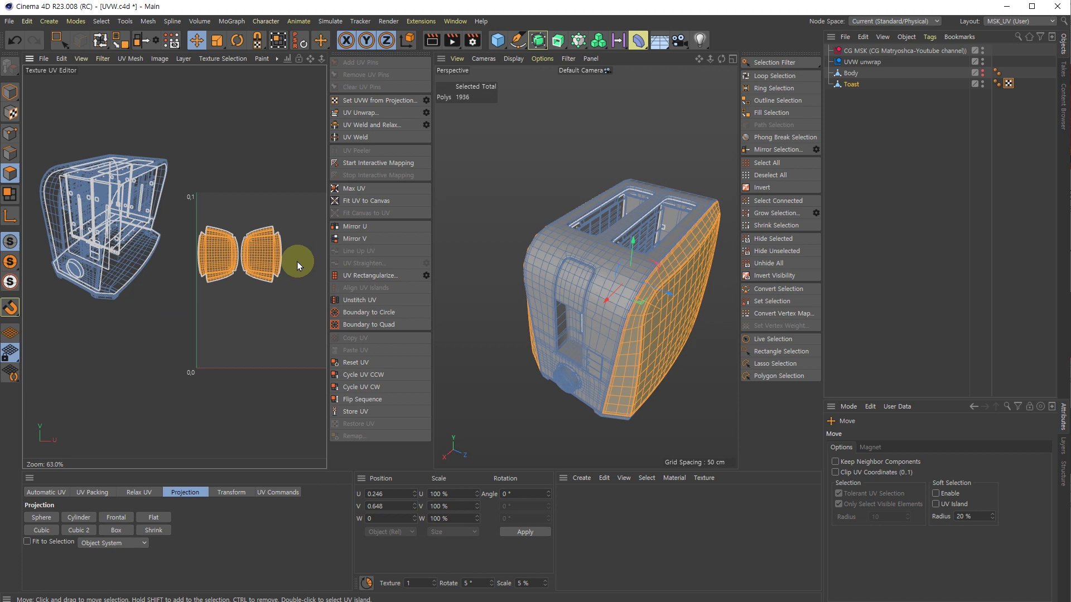
{"action": "scroll", "coordinate": [692, 276], "scroll_direction": "up", "scroll_amount": 6}
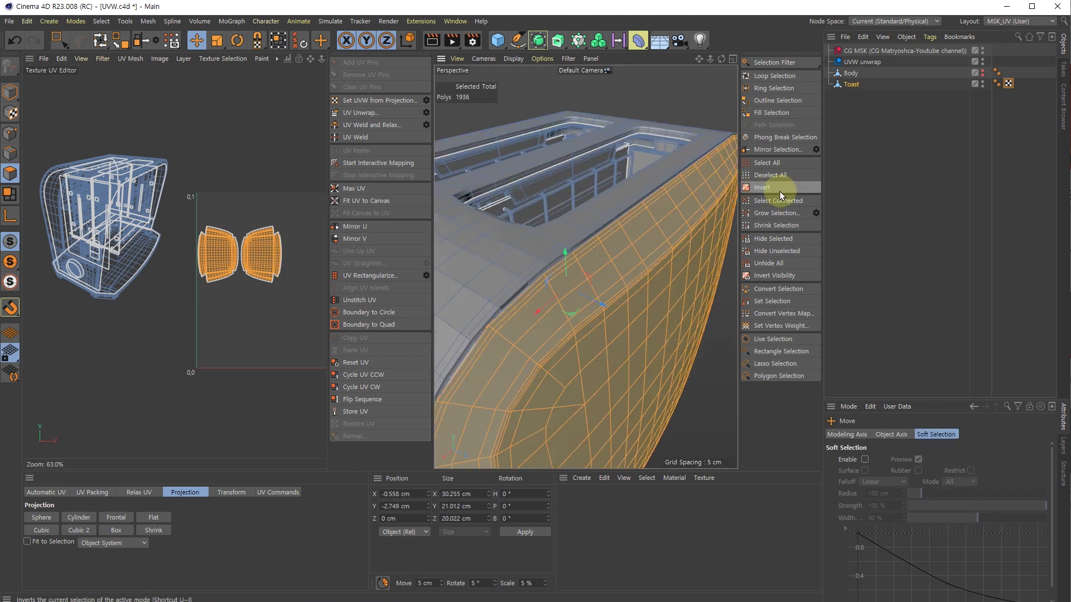
{"action": "left_click", "coordinate": [758, 186]}
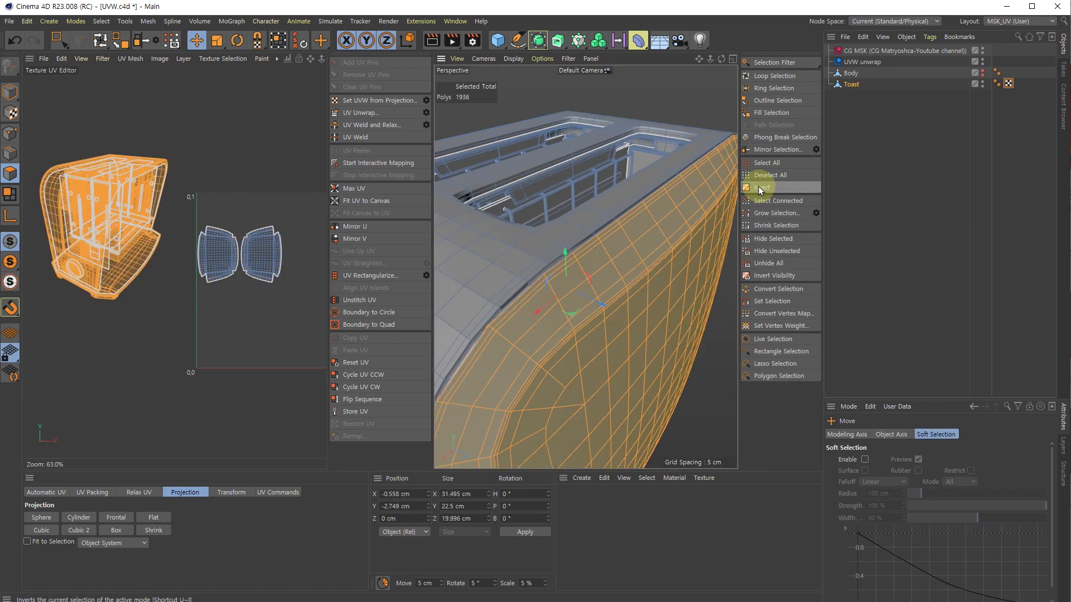
{"action": "scroll", "coordinate": [497, 262], "scroll_direction": "down", "scroll_amount": 6}
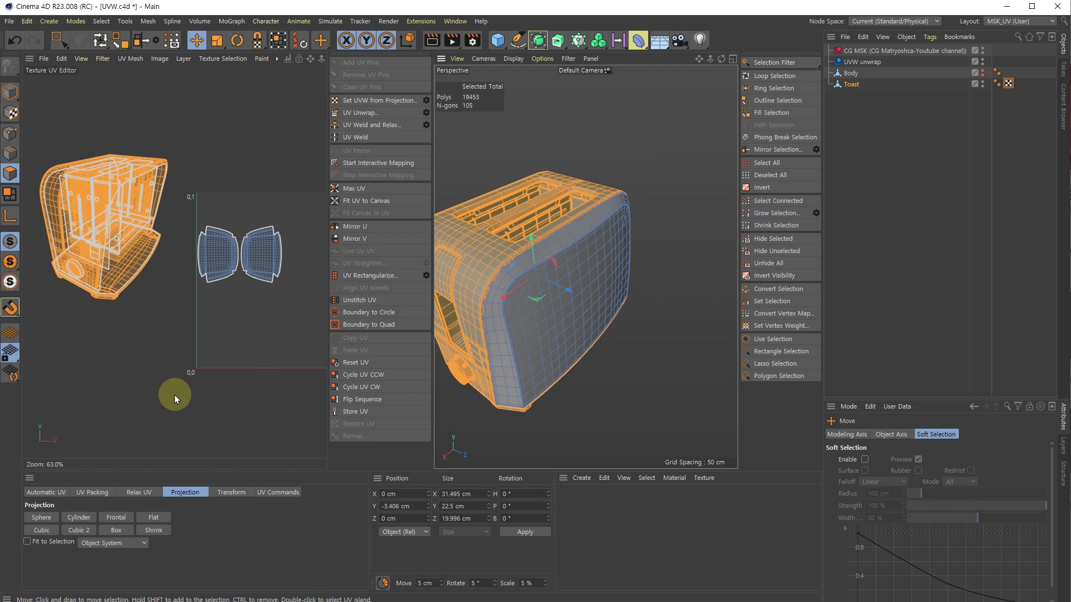
Step: Unwrap the selected polygons with Automatic UV in Packed mode at 0.01 % spacing
{"action": "left_click", "coordinate": [52, 492]}
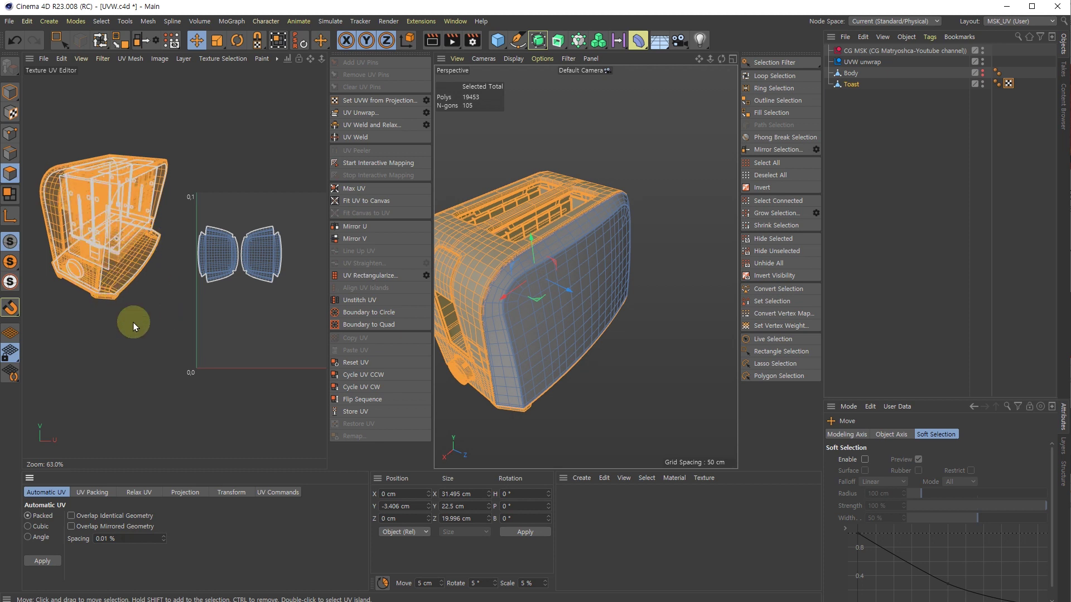
{"action": "left_click", "coordinate": [127, 540]}
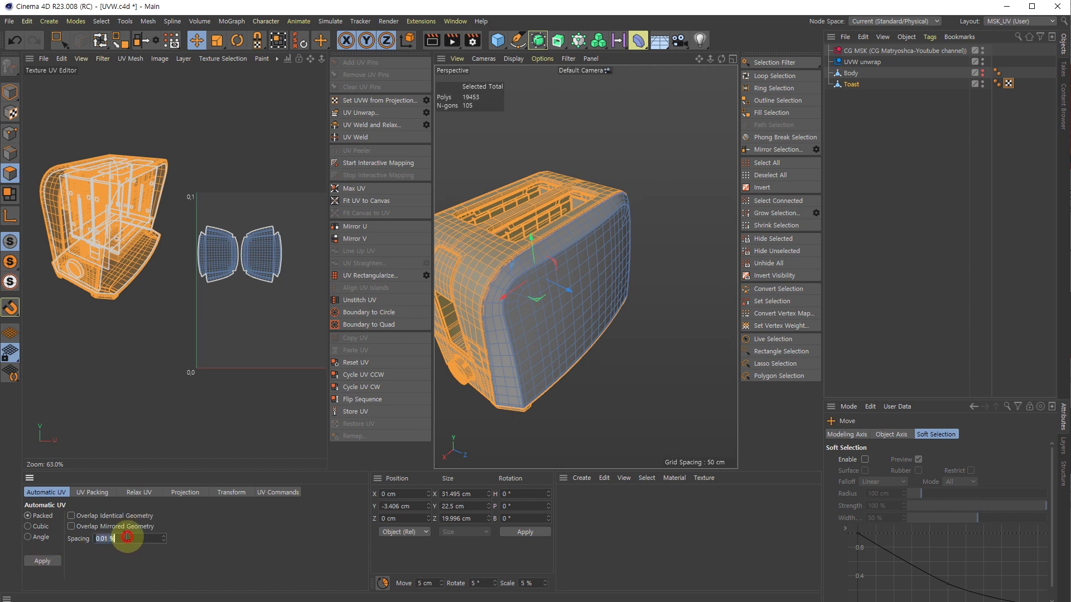
{"action": "type", "text": "1"}
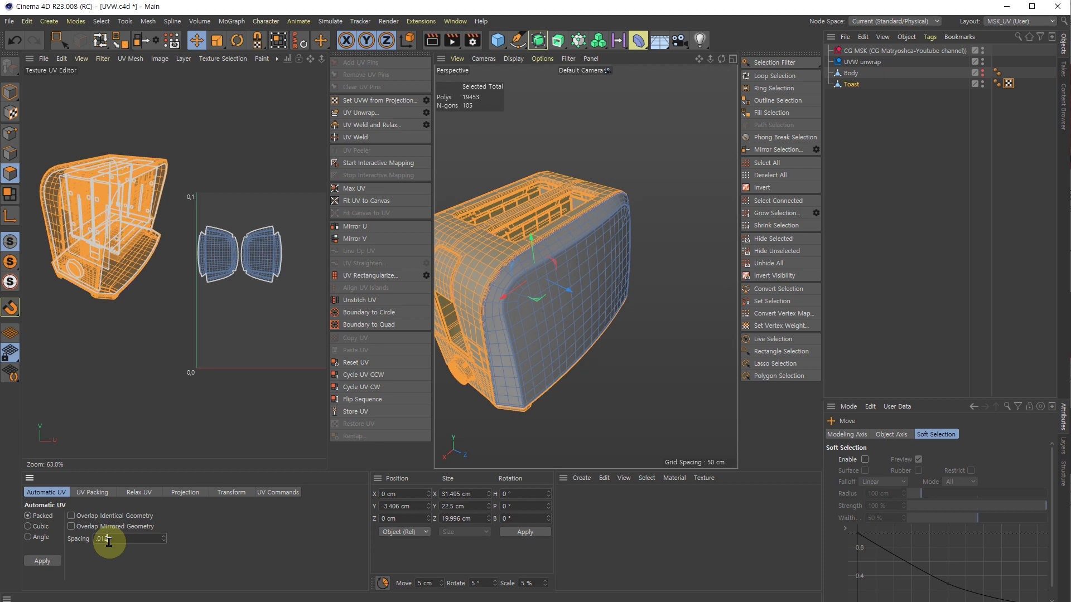
{"action": "left_click", "coordinate": [42, 561]}
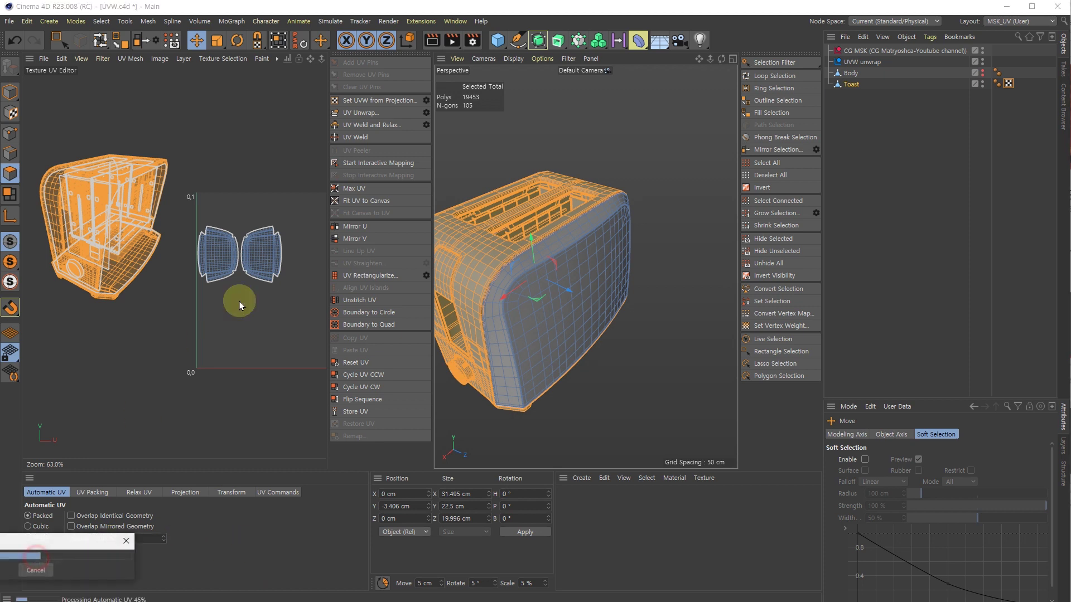
Step: Examine the automatically generated UV layout and how its islands sit against the two side panel islands
{"action": "scroll", "coordinate": [264, 284], "scroll_direction": "up", "scroll_amount": 4}
{"action": "scroll", "coordinate": [265, 285], "scroll_direction": "down", "scroll_amount": 4}
{"action": "middle_click_drag", "start_coordinate": [264, 278], "coordinate": [186, 266], "text": "alt"}
{"action": "scroll", "coordinate": [245, 237], "scroll_direction": "up", "scroll_amount": 4}
{"action": "scroll", "coordinate": [126, 244], "scroll_direction": "up", "scroll_amount": 10}
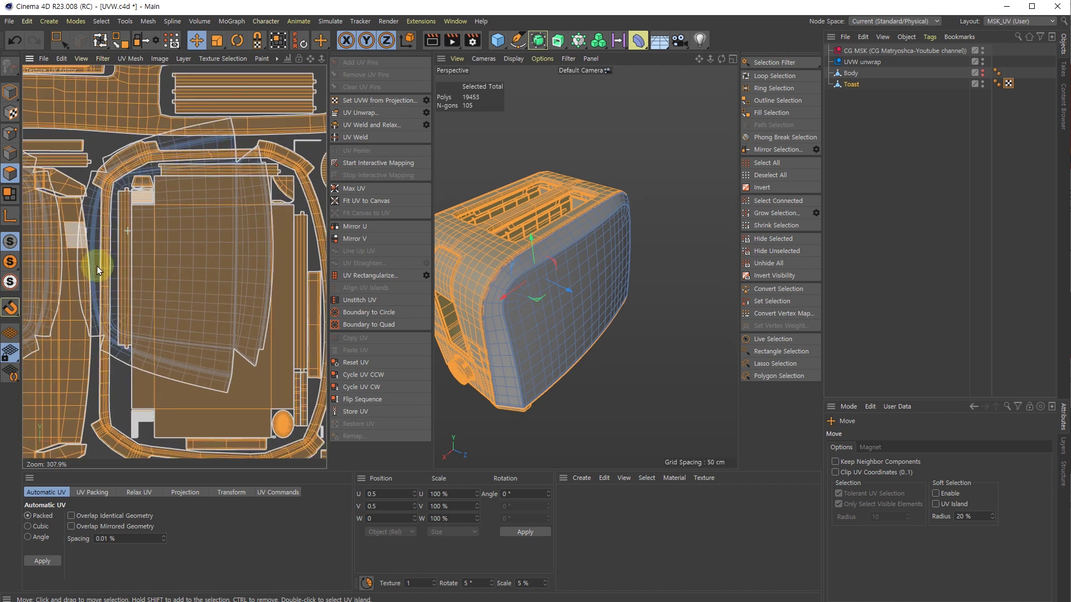
{"action": "scroll", "coordinate": [167, 163], "scroll_direction": "down", "scroll_amount": 4}
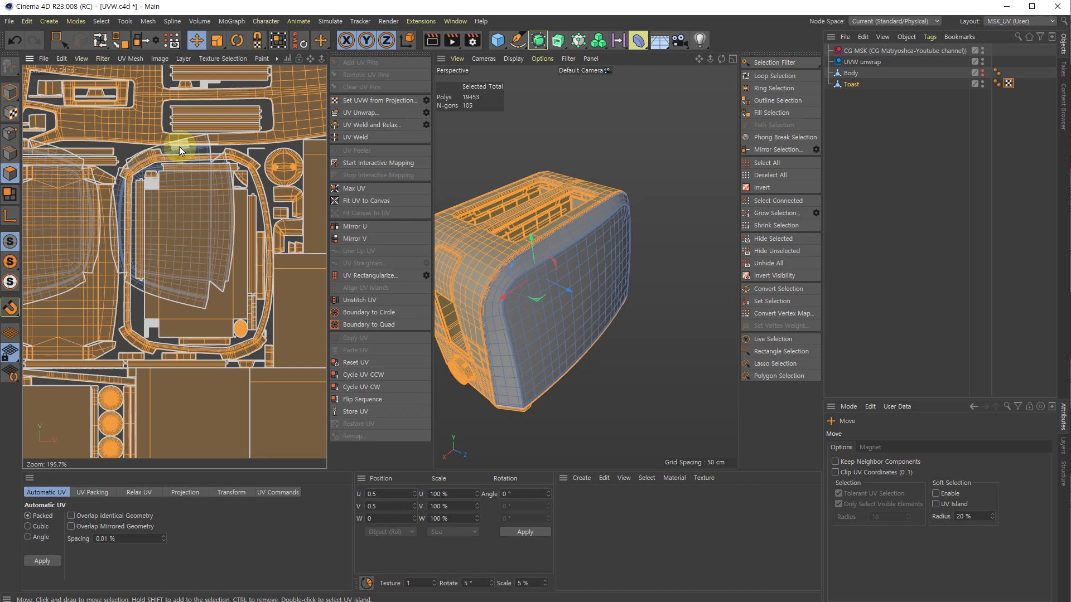
{"action": "scroll", "coordinate": [174, 186], "scroll_direction": "down", "scroll_amount": 6}
{"action": "middle_click_drag", "start_coordinate": [191, 216], "coordinate": [179, 199], "text": "alt"}
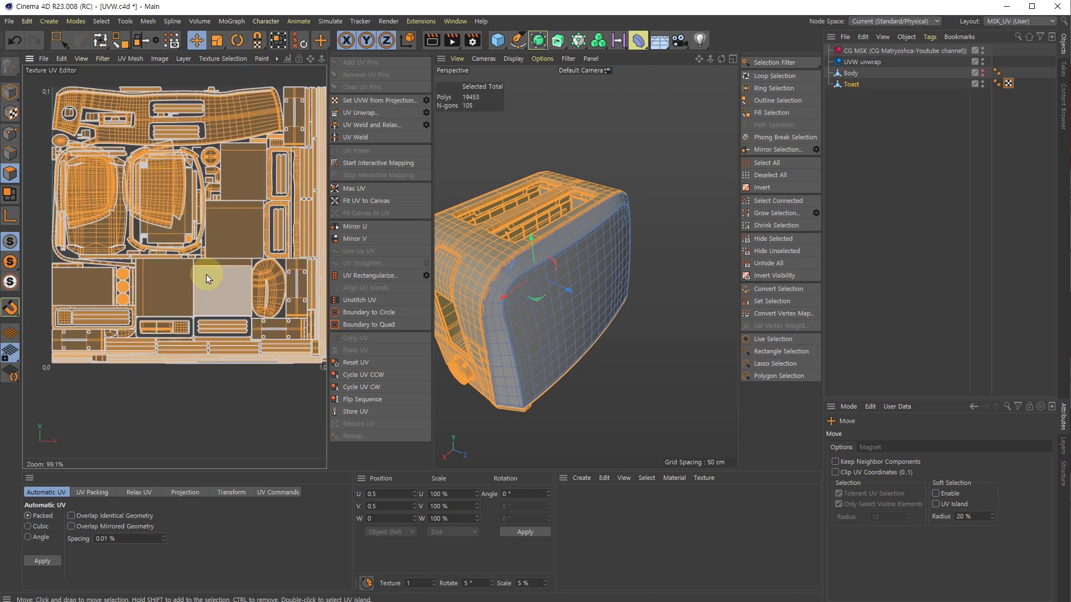
{"action": "middle_click_drag", "start_coordinate": [203, 274], "coordinate": [186, 242], "text": "alt"}
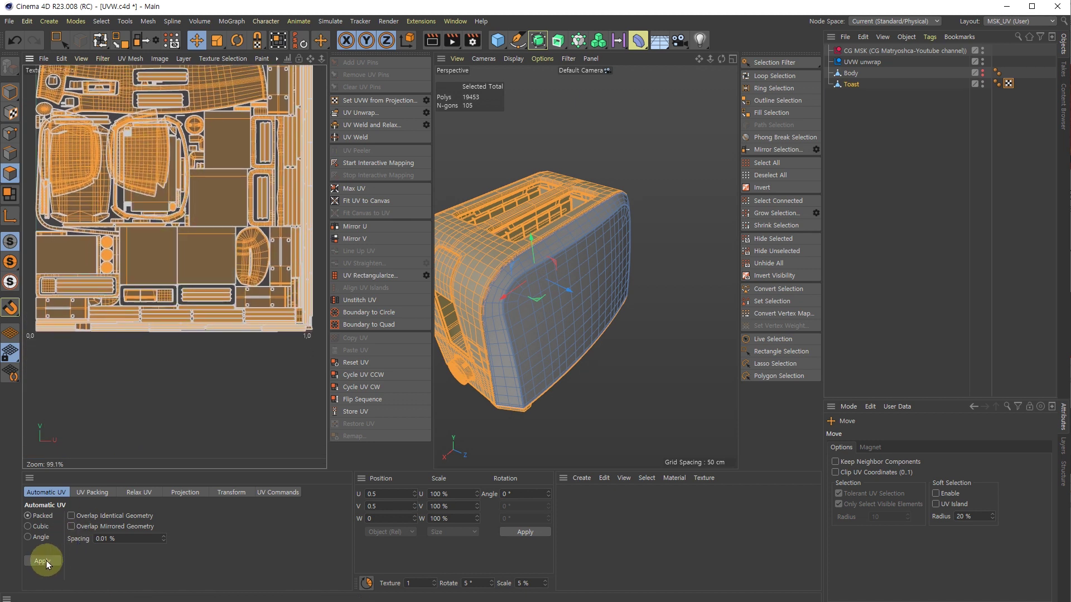
Step: Pack the selected UV islands with the Rasterized method at a target resolution of 1024 × 1024
{"action": "left_click", "coordinate": [92, 492]}
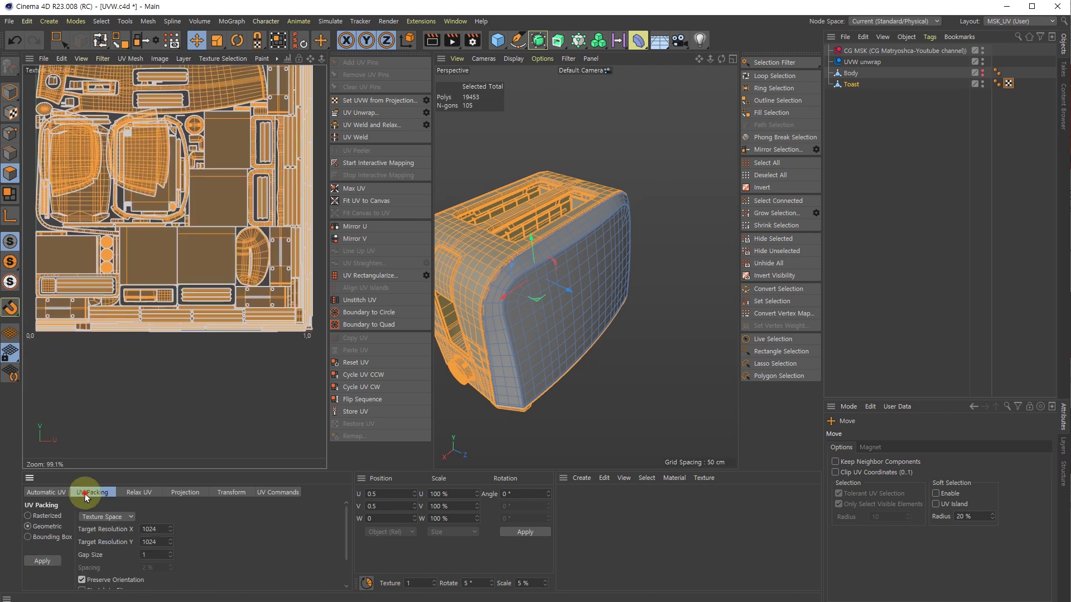
{"action": "left_click", "coordinate": [29, 516]}
{"action": "left_click", "coordinate": [42, 561]}
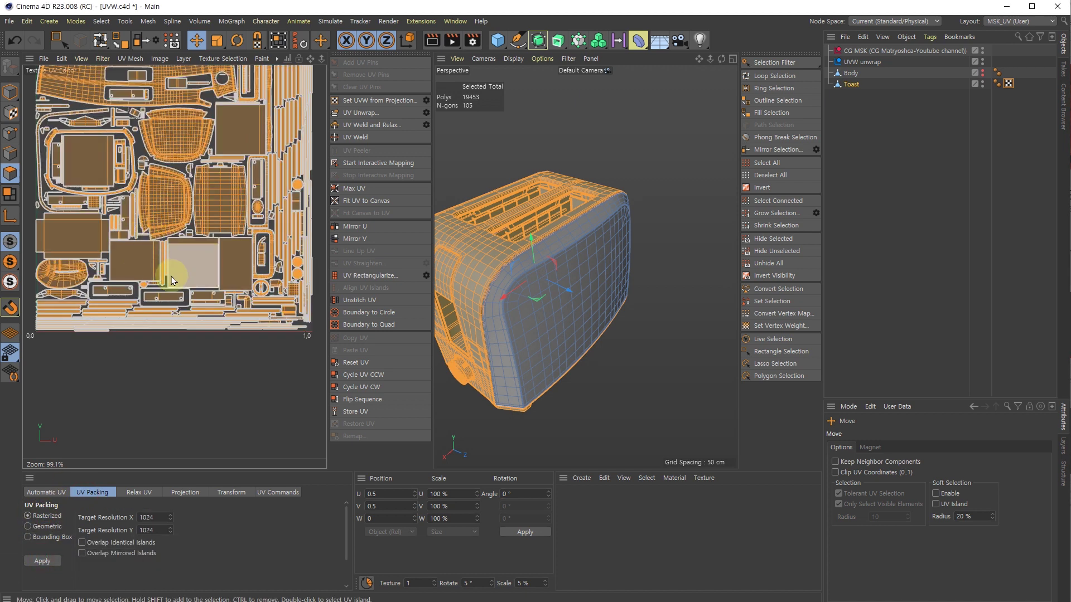
Step: Examine the Rasterized packing up close, checking the large panels and the small islands between them
{"action": "scroll", "coordinate": [232, 258], "scroll_direction": "up", "scroll_amount": 6}
{"action": "scroll", "coordinate": [227, 278], "scroll_direction": "down", "scroll_amount": 6}
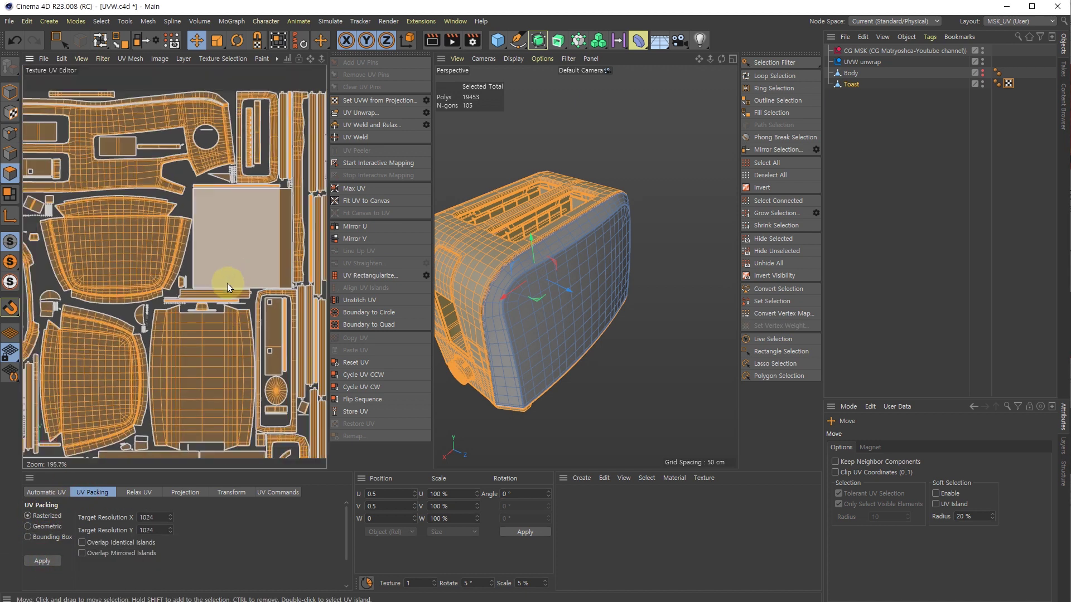
{"action": "scroll", "coordinate": [259, 285], "scroll_direction": "up", "scroll_amount": 6}
{"action": "scroll", "coordinate": [259, 286], "scroll_direction": "down", "scroll_amount": 1}
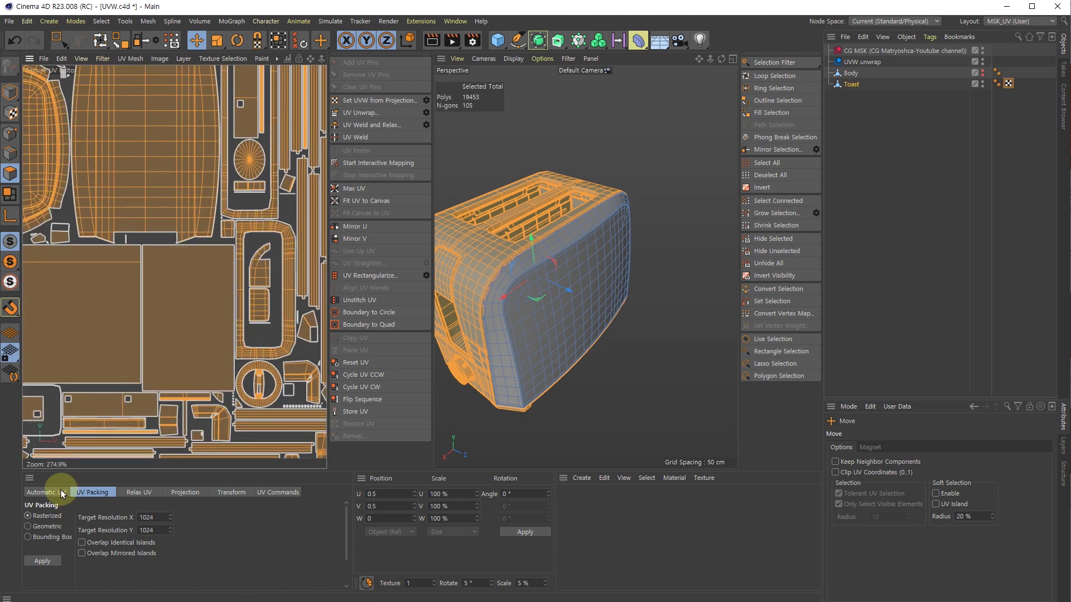
{"action": "scroll", "coordinate": [136, 347], "scroll_direction": "down", "scroll_amount": 3}
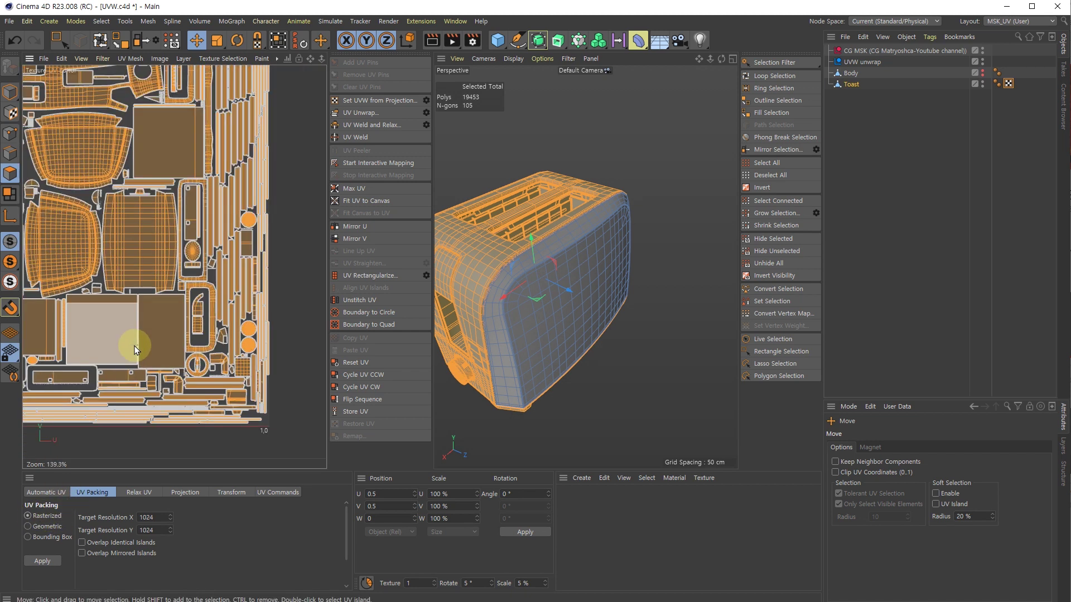
{"action": "middle_click_drag", "start_coordinate": [154, 316], "coordinate": [215, 319], "text": "alt"}
{"action": "scroll", "coordinate": [155, 296], "scroll_direction": "down", "scroll_amount": 2}
{"action": "middle_click_drag", "start_coordinate": [162, 291], "coordinate": [221, 300], "text": "alt"}
{"action": "scroll", "coordinate": [140, 154], "scroll_direction": "up", "scroll_amount": 3}
{"action": "scroll", "coordinate": [139, 156], "scroll_direction": "up", "scroll_amount": 5}
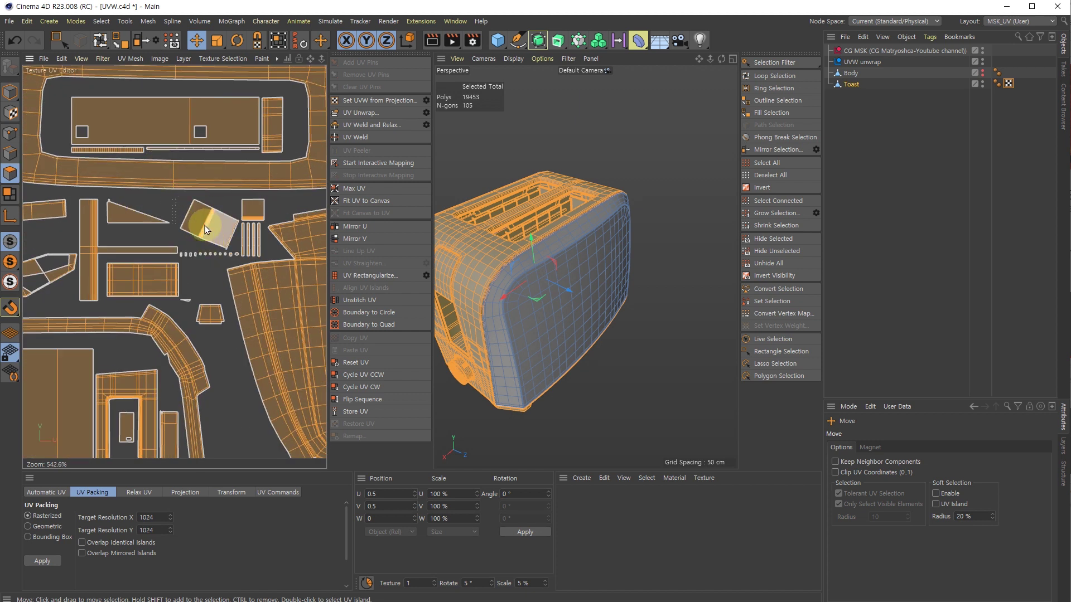
Step: Repack the selected UV islands with the Geometric method in Texture Space at 1024 × 1024 and gap size 1
{"action": "scroll", "coordinate": [188, 206], "scroll_direction": "down", "scroll_amount": 10}
{"action": "scroll", "coordinate": [210, 307], "scroll_direction": "down", "scroll_amount": 2}
{"action": "middle_click_drag", "start_coordinate": [204, 310], "coordinate": [228, 237], "text": "alt"}
{"action": "left_click", "coordinate": [47, 527]}
{"action": "left_click", "coordinate": [45, 555]}
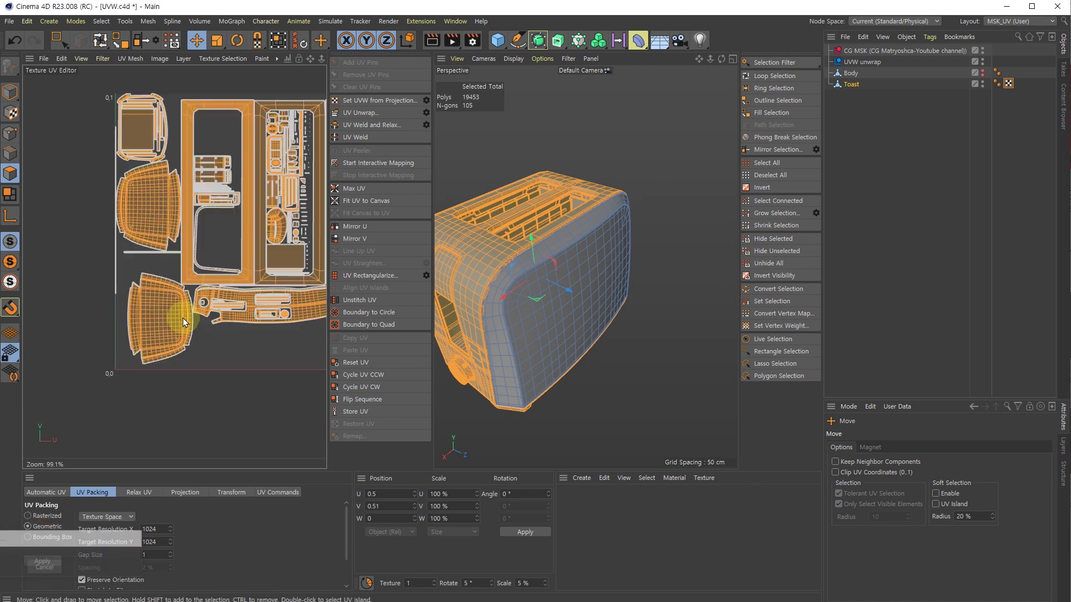
{"action": "scroll", "coordinate": [229, 225], "scroll_direction": "up", "scroll_amount": 4}
{"action": "scroll", "coordinate": [219, 207], "scroll_direction": "down", "scroll_amount": 5}
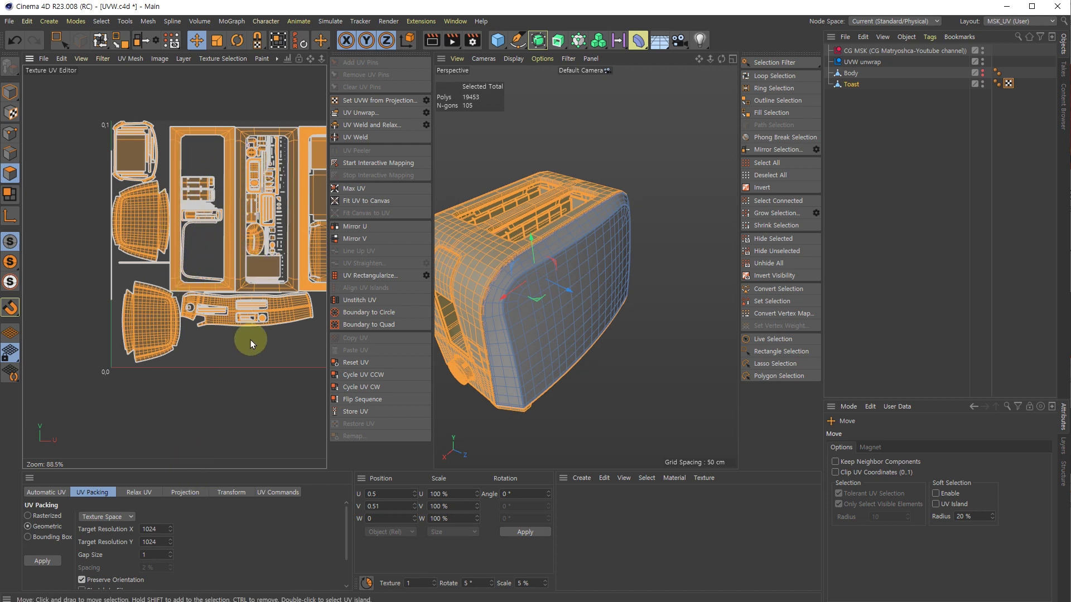
Step: Set Target Resolution Y to 1024, retry Geometric packing on all the toaster's islands, and undo it
{"action": "scroll", "coordinate": [198, 544], "scroll_direction": "down", "scroll_amount": 3}
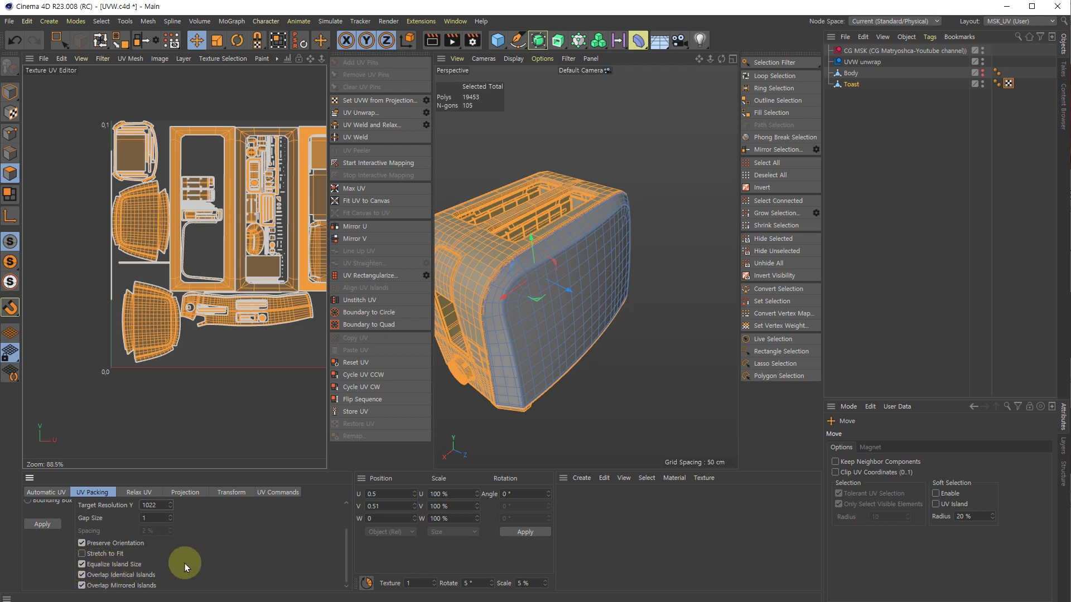
{"action": "scroll", "coordinate": [200, 558], "scroll_direction": "up", "scroll_amount": 3}
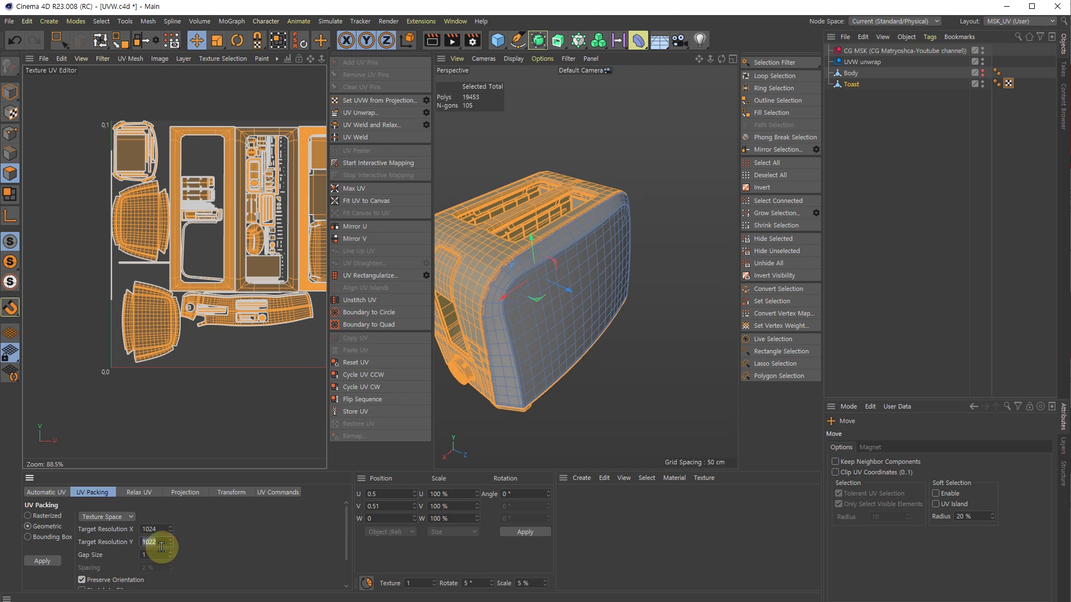
{"action": "type", "text": "4"}
{"action": "key", "text": "Return"}
{"action": "left_click", "coordinate": [42, 561]}
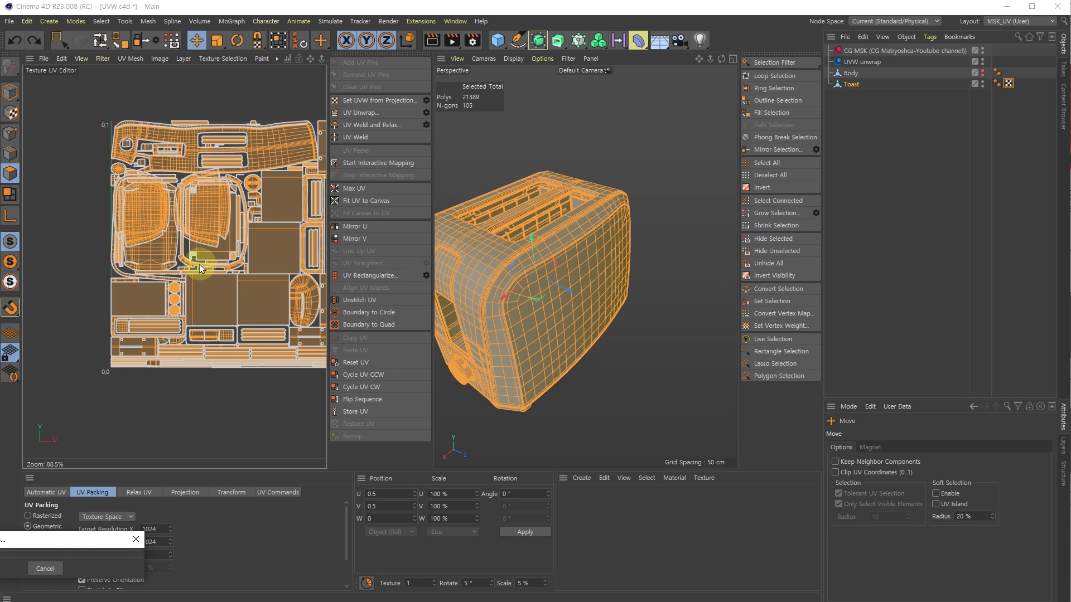
{"action": "scroll", "coordinate": [253, 208], "scroll_direction": "up", "scroll_amount": 2}
{"action": "scroll", "coordinate": [253, 209], "scroll_direction": "down", "scroll_amount": 4}
{"action": "key", "text": "ctrl+z"}
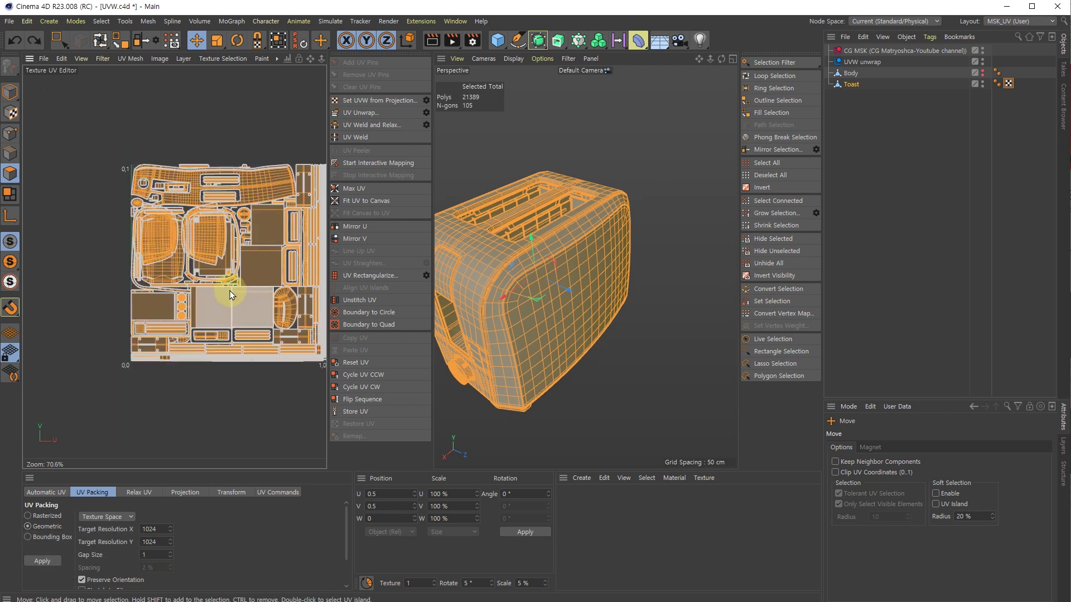
Step: Pack all islands with Rasterized at 1024 × 1024, and repack them with Bounding Box at 0.01 % spacing, leaving Stretch to Fit off
{"action": "left_click", "coordinate": [44, 516]}
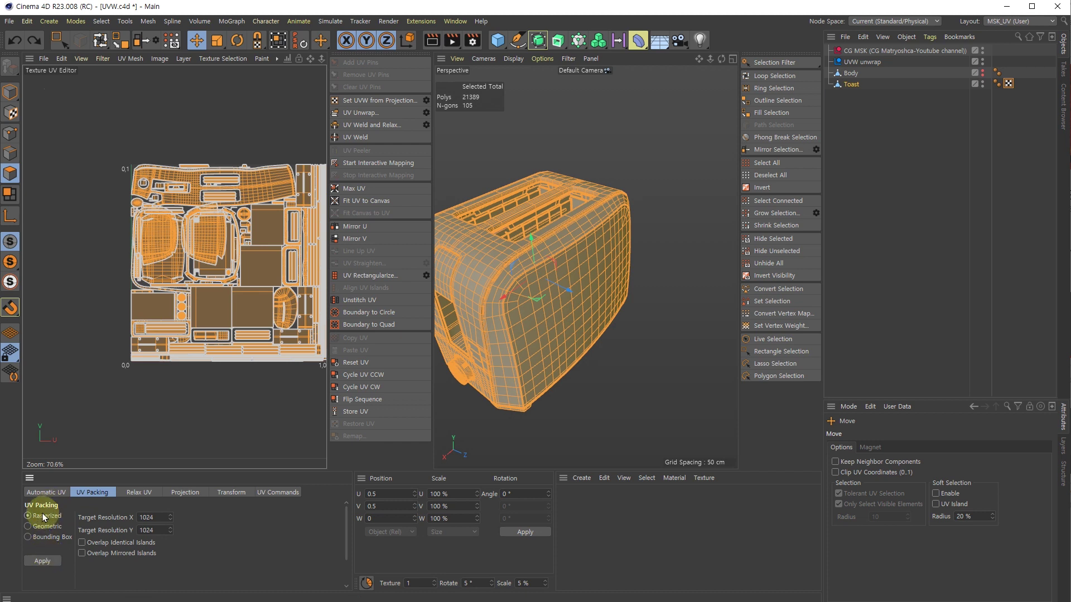
{"action": "left_click", "coordinate": [42, 561]}
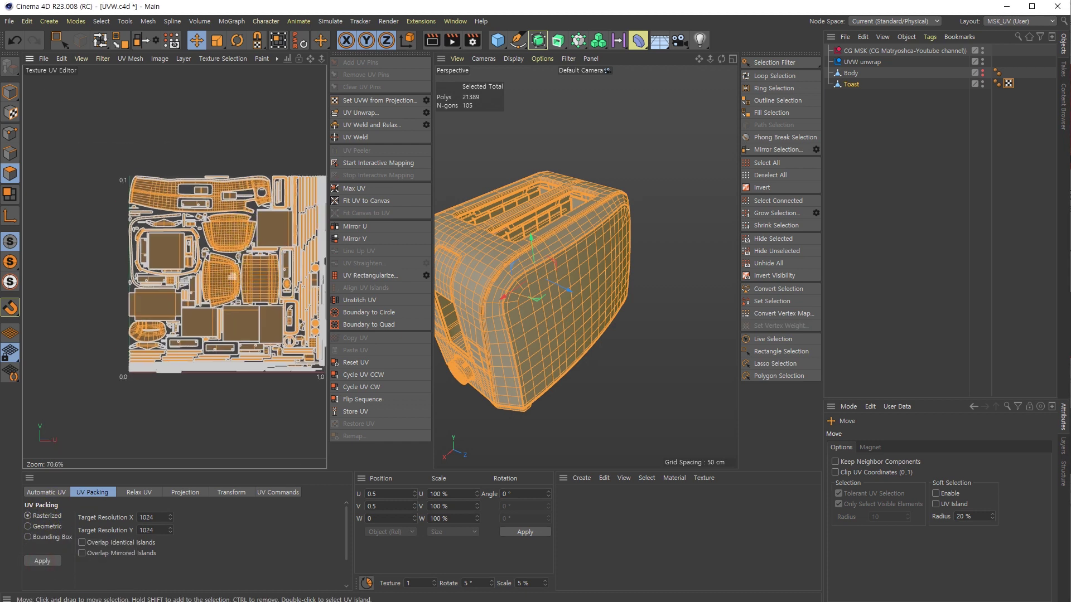
{"action": "left_click", "coordinate": [48, 536]}
{"action": "left_click", "coordinate": [82, 540]}
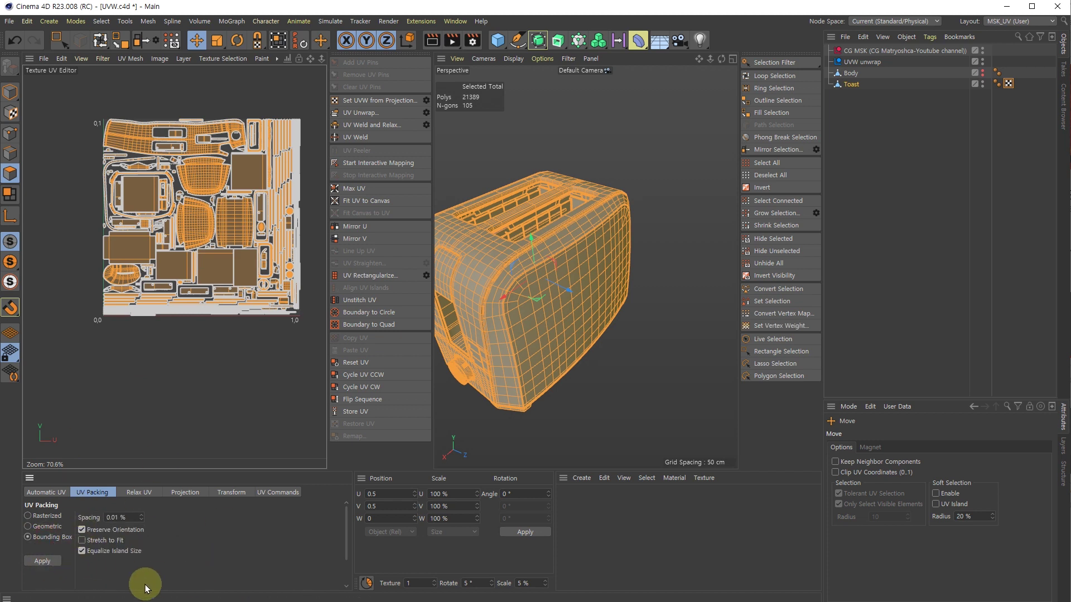
{"action": "left_click", "coordinate": [43, 560]}
Step: Examine the Bounding Box packing across the UV space, checking the panels, frames and small strips for gaps and overlaps
{"action": "scroll", "coordinate": [161, 171], "scroll_direction": "up", "scroll_amount": 8}
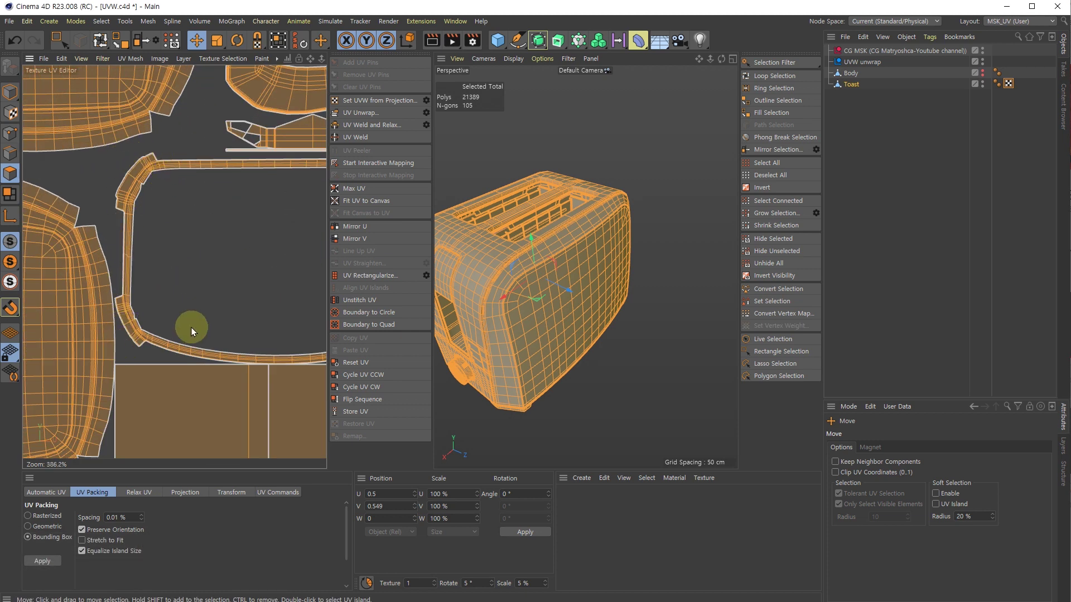
{"action": "middle_click_drag", "start_coordinate": [192, 327], "coordinate": [182, 183], "text": "alt"}
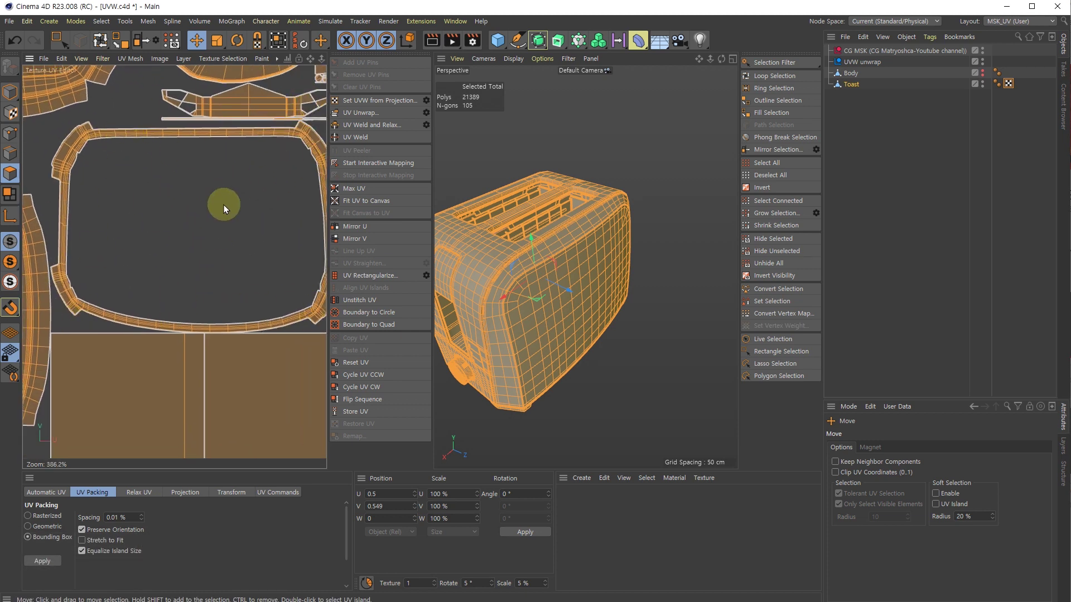
{"action": "scroll", "coordinate": [234, 246], "scroll_direction": "down", "scroll_amount": 8}
{"action": "scroll", "coordinate": [113, 172], "scroll_direction": "up", "scroll_amount": 5}
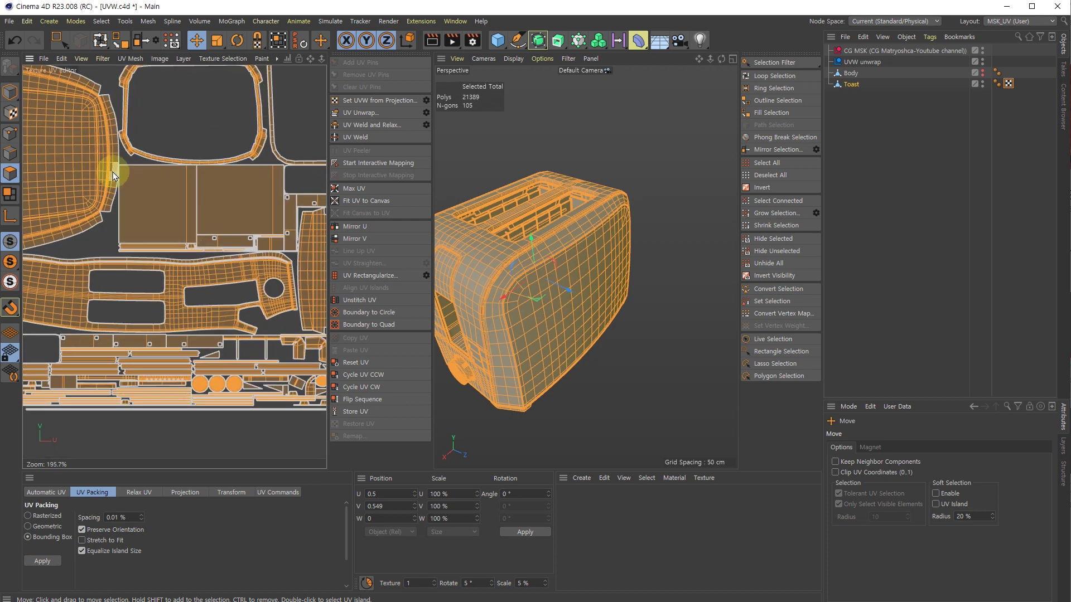
{"action": "middle_click_drag", "start_coordinate": [114, 190], "coordinate": [310, 214], "text": "alt"}
{"action": "middle_click_drag", "start_coordinate": [190, 88], "coordinate": [176, 115], "text": "alt"}
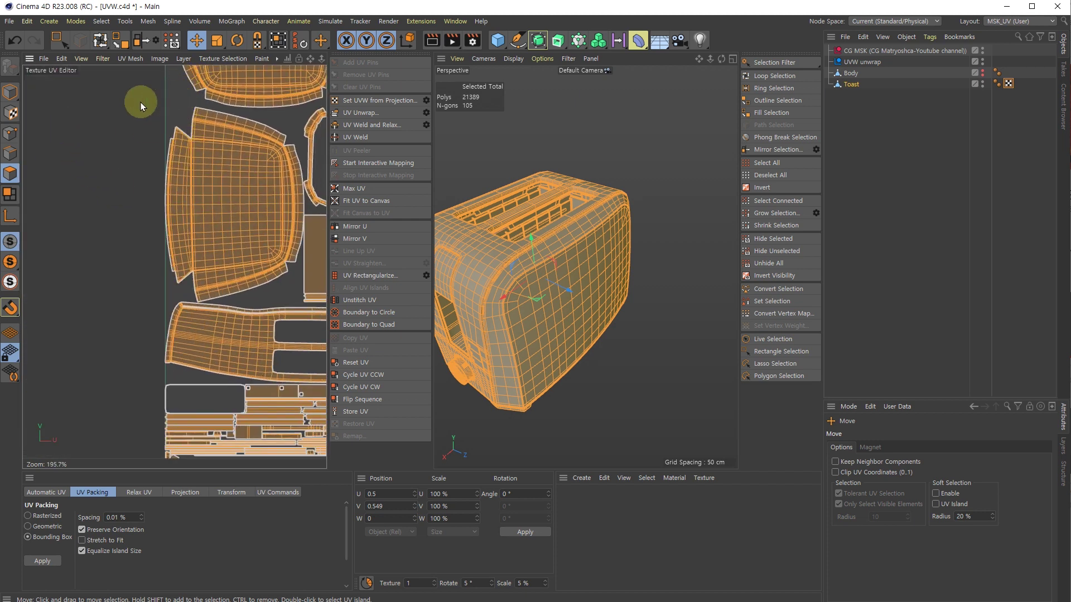
{"action": "middle_click_drag", "start_coordinate": [211, 299], "coordinate": [41, 212], "text": "alt"}
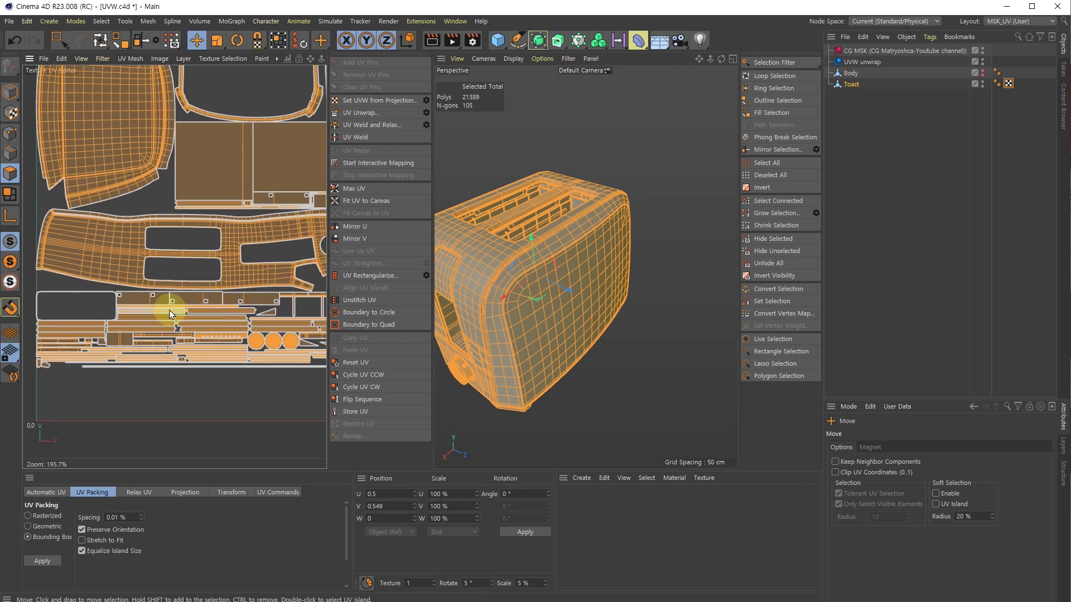
{"action": "middle_click_drag", "start_coordinate": [249, 270], "coordinate": [46, 53], "text": "alt"}
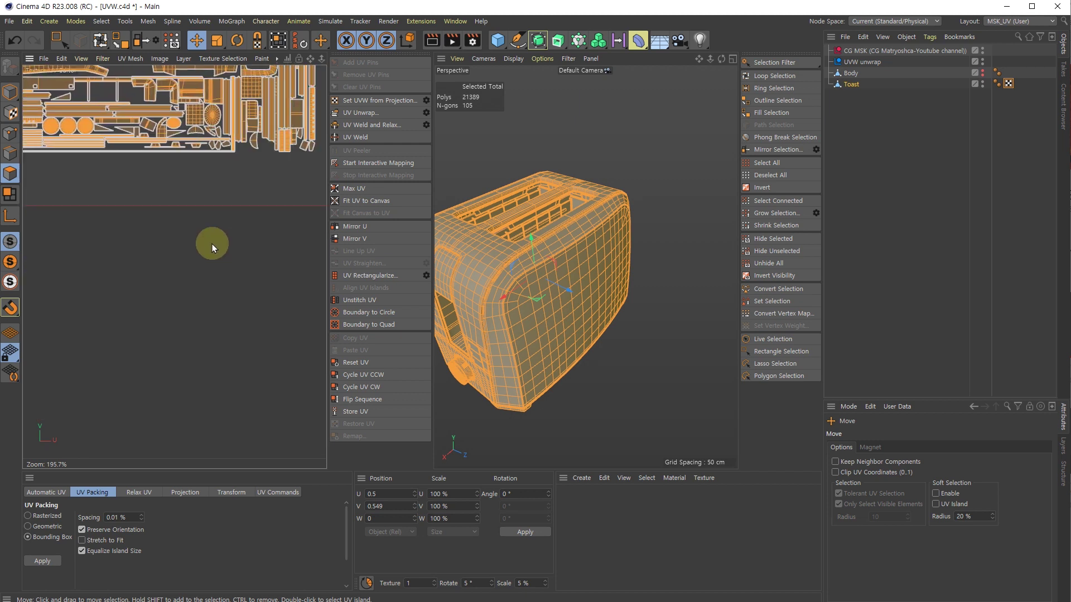
Step: Repack all islands with Rasterized at 1024 × 1024, and pack them again with Overlap Identical Islands and Overlap Mirrored Islands enabled
{"action": "middle_click_drag", "start_coordinate": [229, 123], "coordinate": [238, 289], "text": "alt"}
{"action": "scroll", "coordinate": [257, 166], "scroll_direction": "up", "scroll_amount": 3}
{"action": "scroll", "coordinate": [257, 165], "scroll_direction": "down", "scroll_amount": 5}
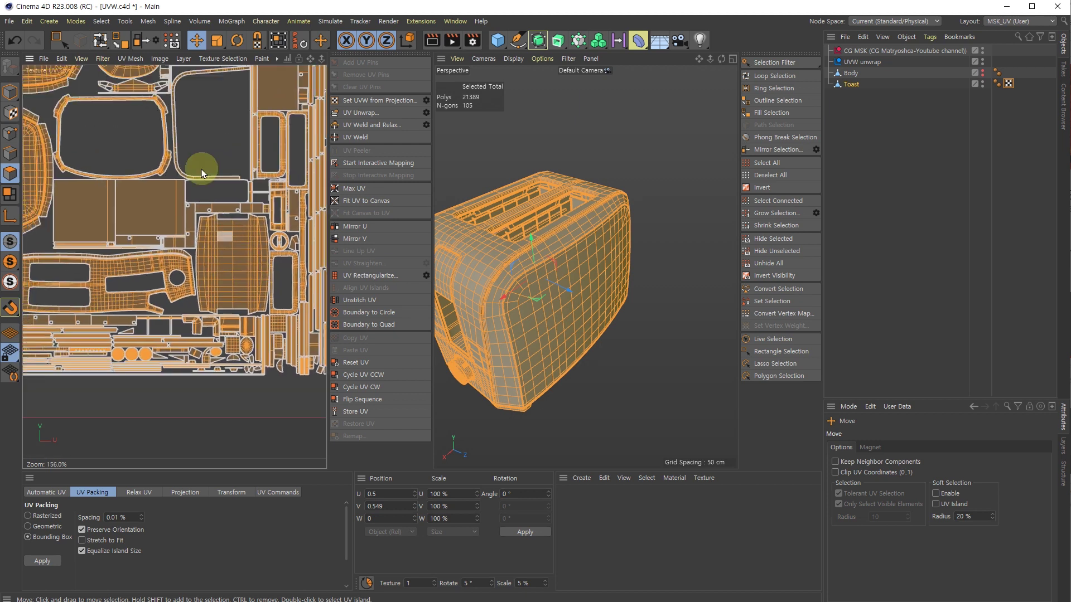
{"action": "middle_click_drag", "start_coordinate": [173, 116], "coordinate": [192, 179], "text": "alt"}
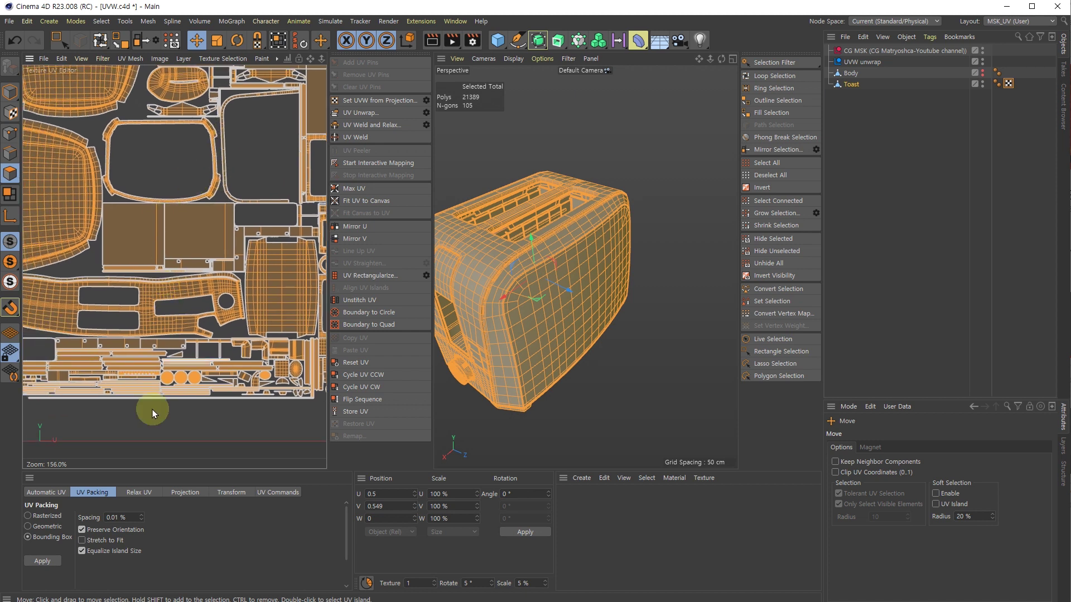
{"action": "left_click", "coordinate": [48, 516]}
{"action": "left_click", "coordinate": [52, 562]}
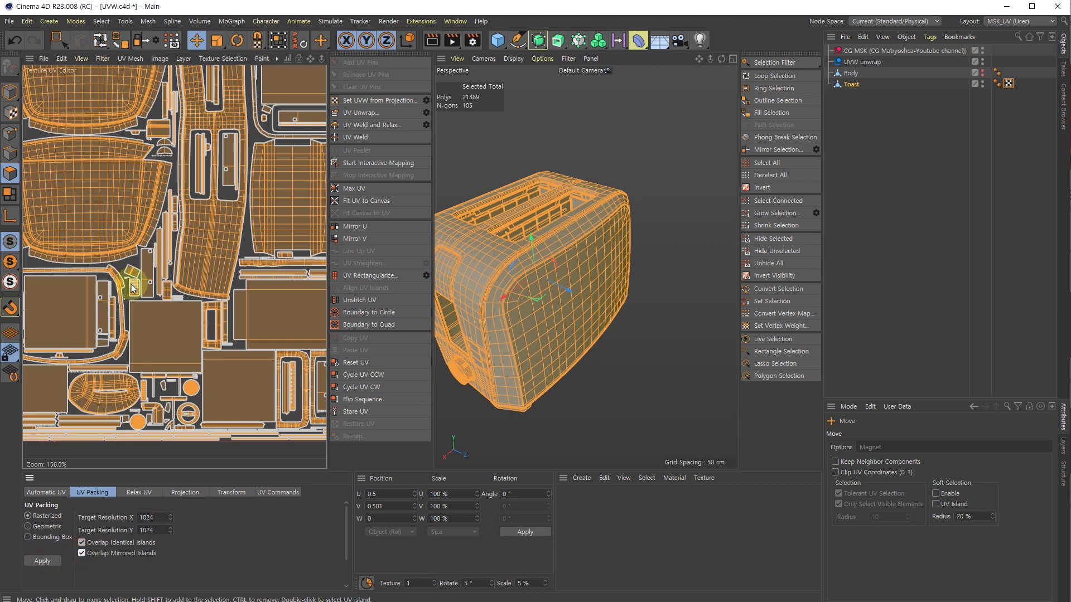
{"action": "scroll", "coordinate": [131, 284], "scroll_direction": "down", "scroll_amount": 3}
{"action": "left_click", "coordinate": [43, 561]}
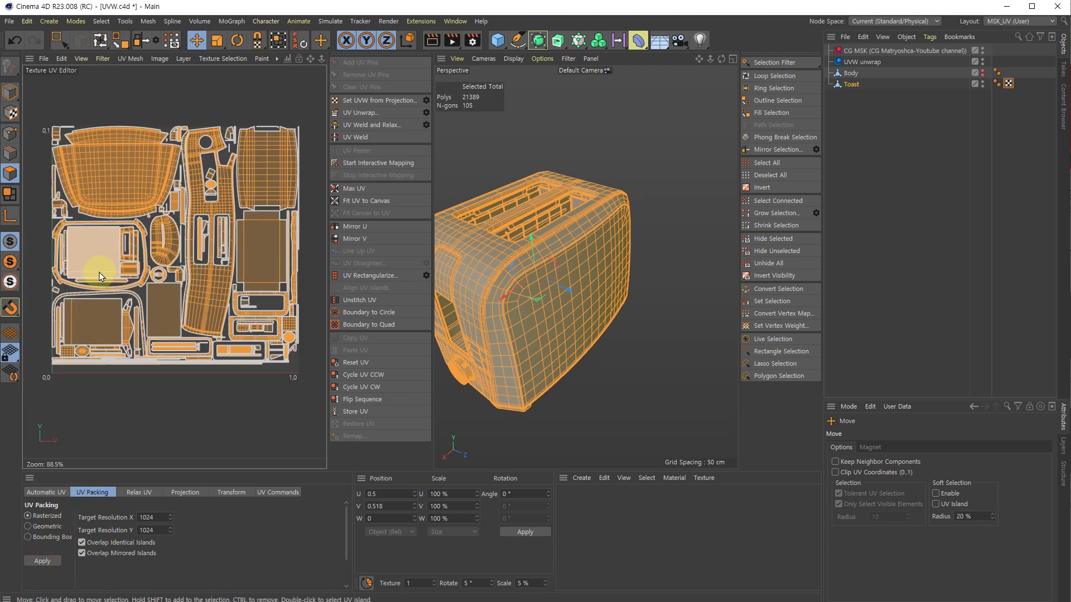
{"action": "scroll", "coordinate": [136, 172], "scroll_direction": "up", "scroll_amount": 2}
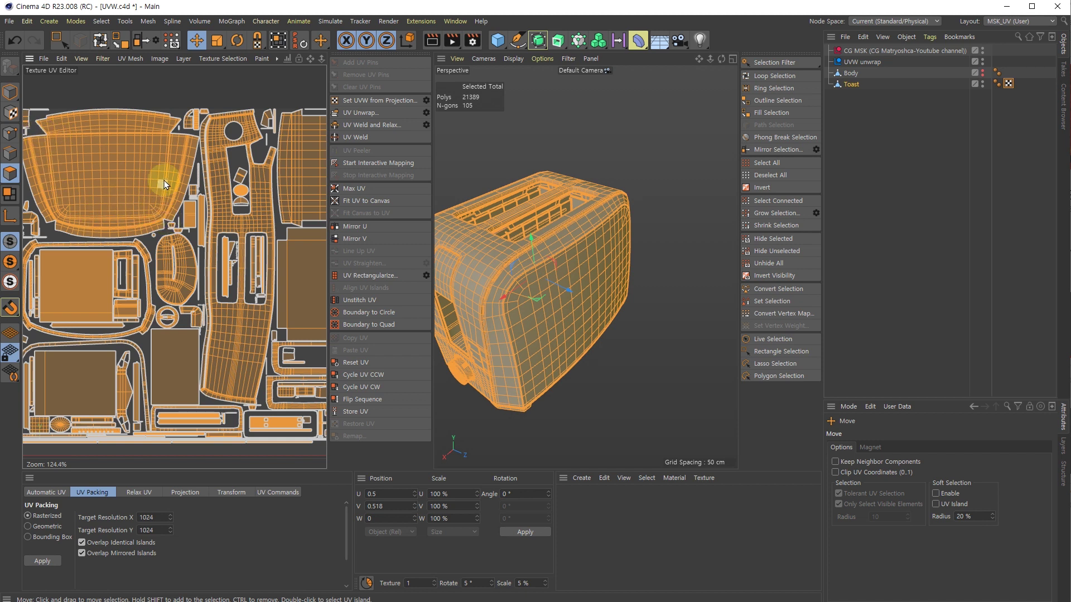
Step: Try moving the large side-panel island in the UV editor, undo it, and fill-select the matching side panel on the model
{"action": "double_click", "coordinate": [139, 173]}
{"action": "left_click_drag", "start_coordinate": [122, 172], "coordinate": [146, 100]}
{"action": "key", "text": "ctrl+z"}
{"action": "right_click", "coordinate": [554, 312]}
{"action": "left_click", "coordinate": [598, 387]}
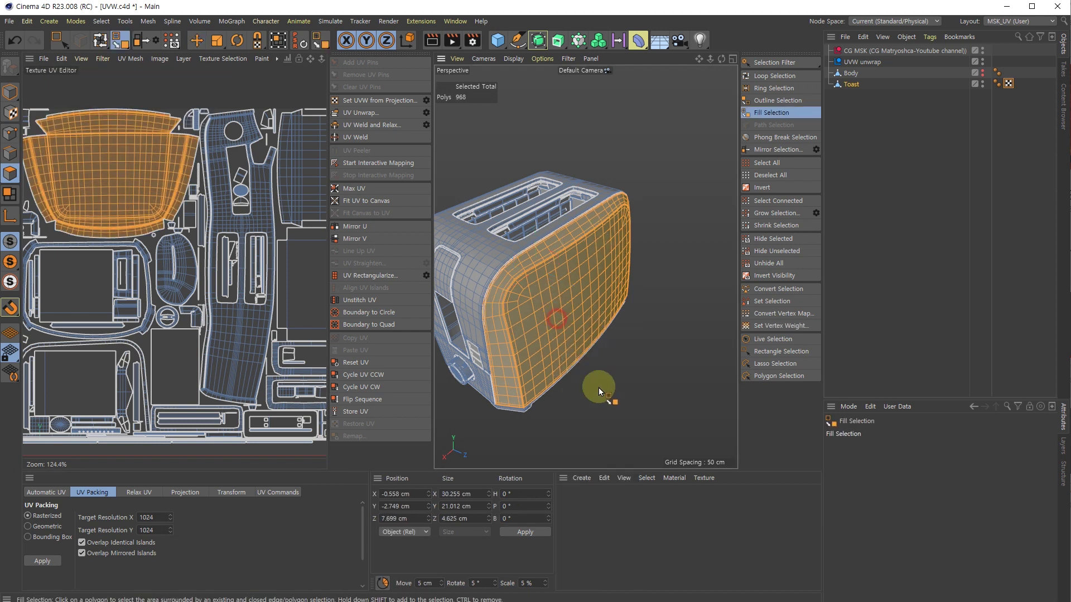
Step: Try moving the large side-panel island aside to check for a stacked twin beneath it, and undo the move
{"action": "scroll", "coordinate": [566, 294], "scroll_direction": "down", "scroll_amount": 5}
{"action": "double_click", "coordinate": [111, 156]}
{"action": "left_click_drag", "start_coordinate": [111, 157], "coordinate": [209, 120]}
{"action": "middle_click_drag", "start_coordinate": [210, 120], "coordinate": [191, 162], "text": "alt"}
{"action": "key", "text": "ctrl+z"}
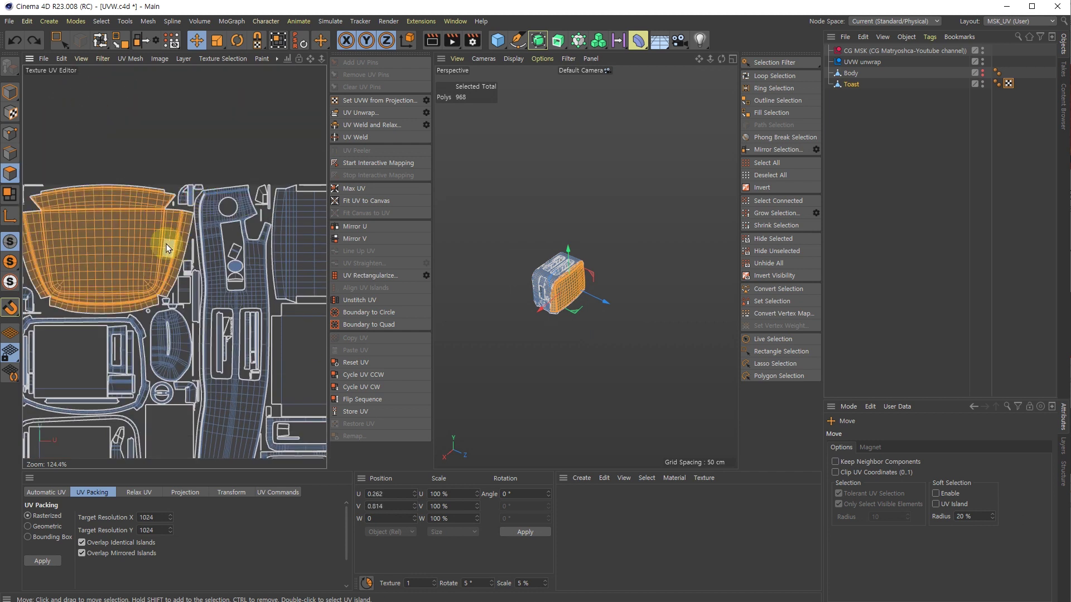
{"action": "right_click_drag", "start_coordinate": [76, 254], "coordinate": [105, 308], "text": "alt"}
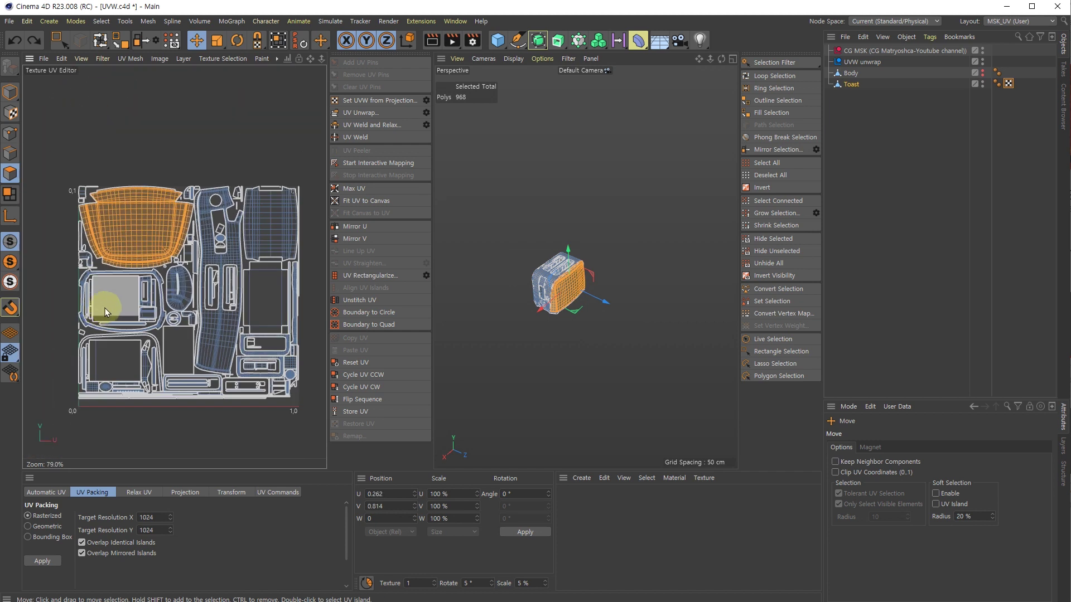
{"action": "right_click_drag", "start_coordinate": [145, 383], "coordinate": [165, 443], "text": "alt"}
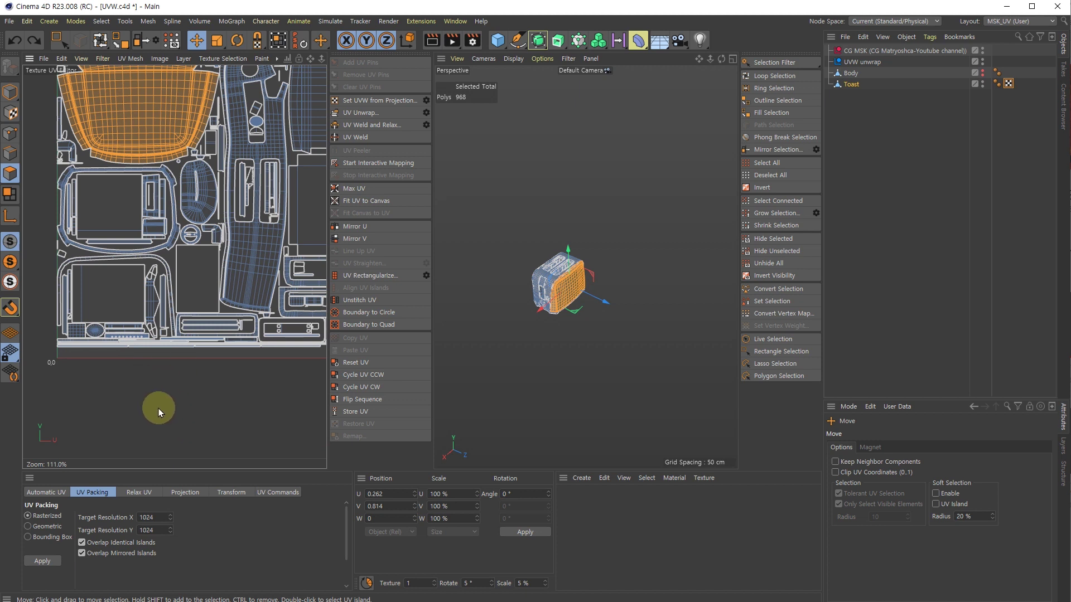
Step: Disable Overlap Identical Islands and Overlap Mirrored Islands, and repack all the toaster's islands with Rasterized at 1024 × 1024
{"action": "left_click", "coordinate": [82, 543]}
{"action": "left_click", "coordinate": [82, 554]}
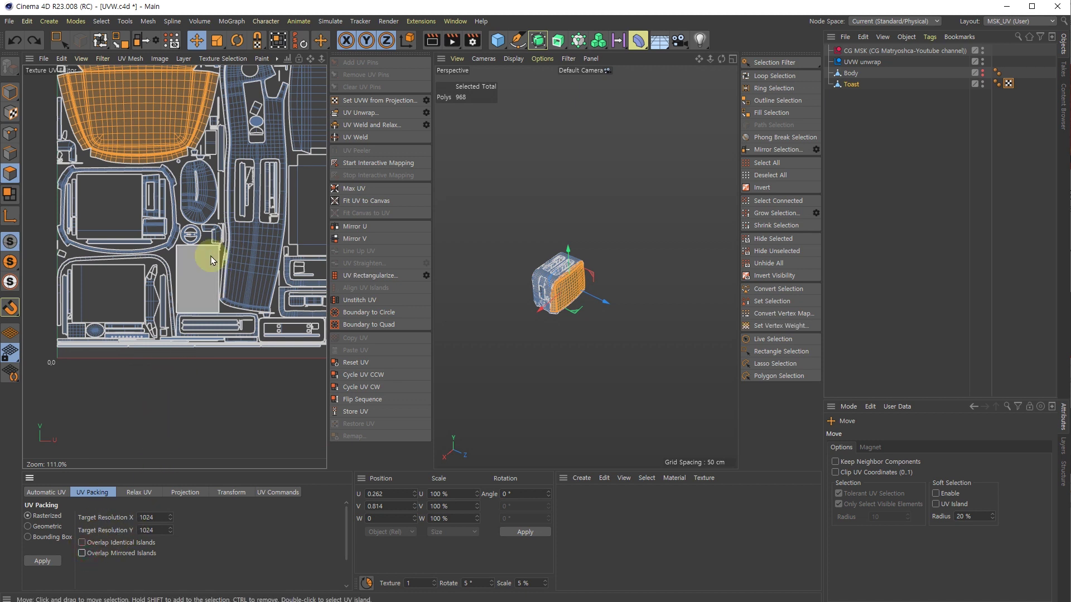
{"action": "scroll", "coordinate": [212, 254], "scroll_direction": "down", "scroll_amount": 4}
{"action": "scroll", "coordinate": [223, 205], "scroll_direction": "up", "scroll_amount": 3}
{"action": "middle_click_drag", "start_coordinate": [223, 207], "coordinate": [192, 204], "text": "alt"}
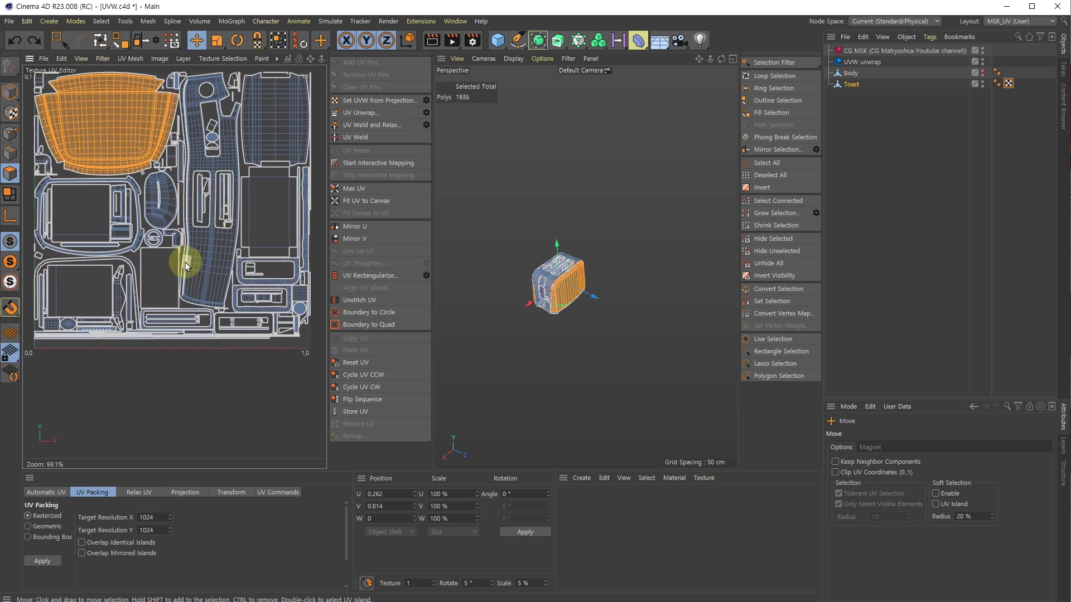
{"action": "left_click", "coordinate": [42, 561]}
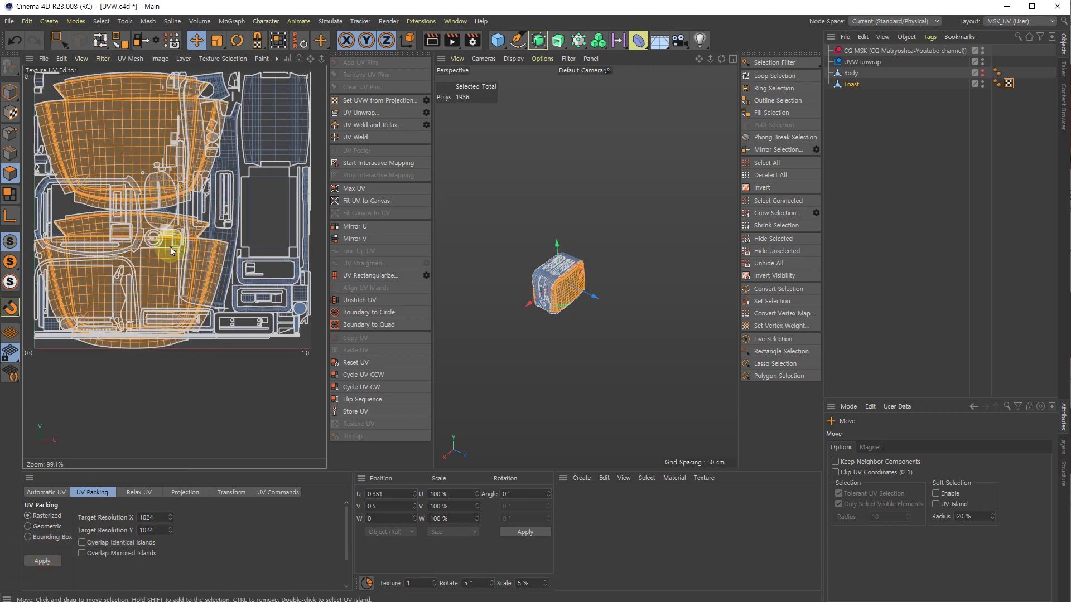
{"action": "key", "text": "ctrl+a"}
{"action": "left_click", "coordinate": [53, 561]}
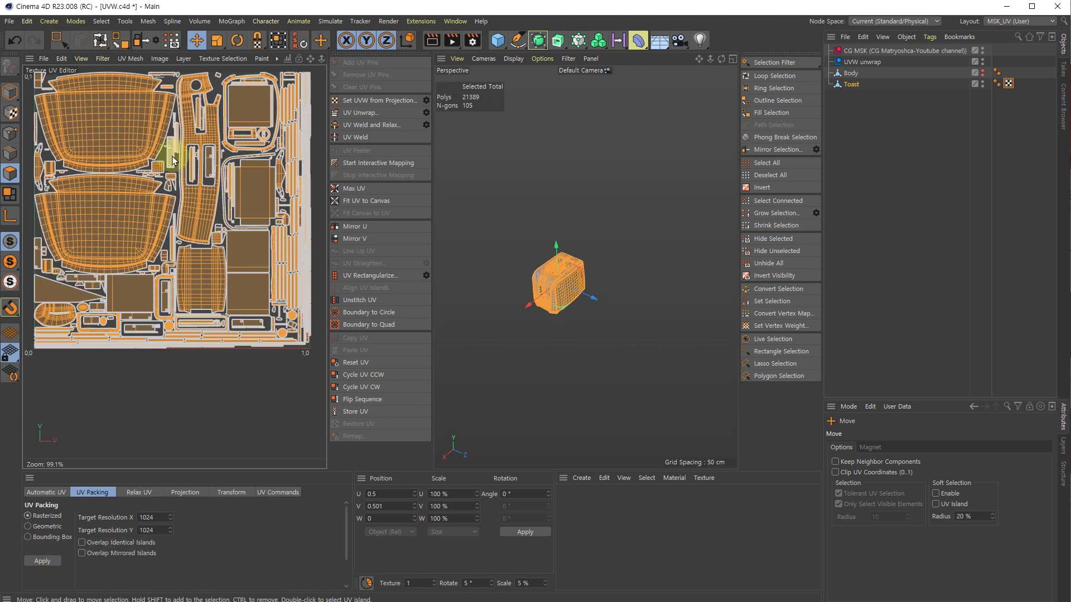
Step: Examine the new Rasterized packing, selecting individual flat panels and a large side panel to check the separate islands
{"action": "left_click", "coordinate": [199, 383]}
{"action": "scroll", "coordinate": [215, 144], "scroll_direction": "up", "scroll_amount": 5}
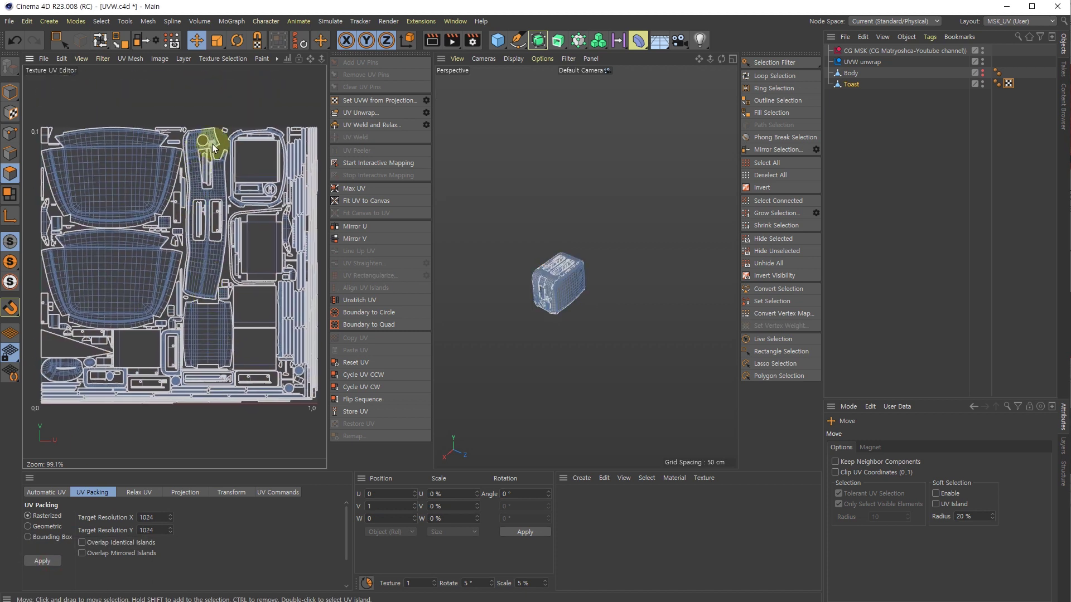
{"action": "left_click", "coordinate": [286, 296]}
{"action": "left_click", "coordinate": [284, 165]}
{"action": "scroll", "coordinate": [270, 303], "scroll_direction": "down", "scroll_amount": 5}
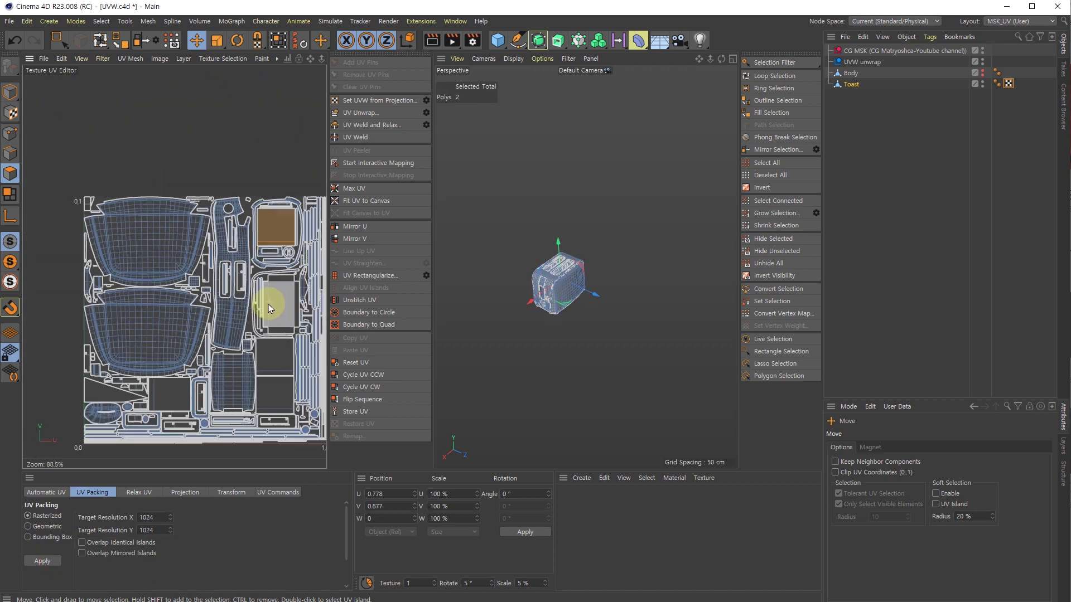
{"action": "left_click", "coordinate": [152, 322]}
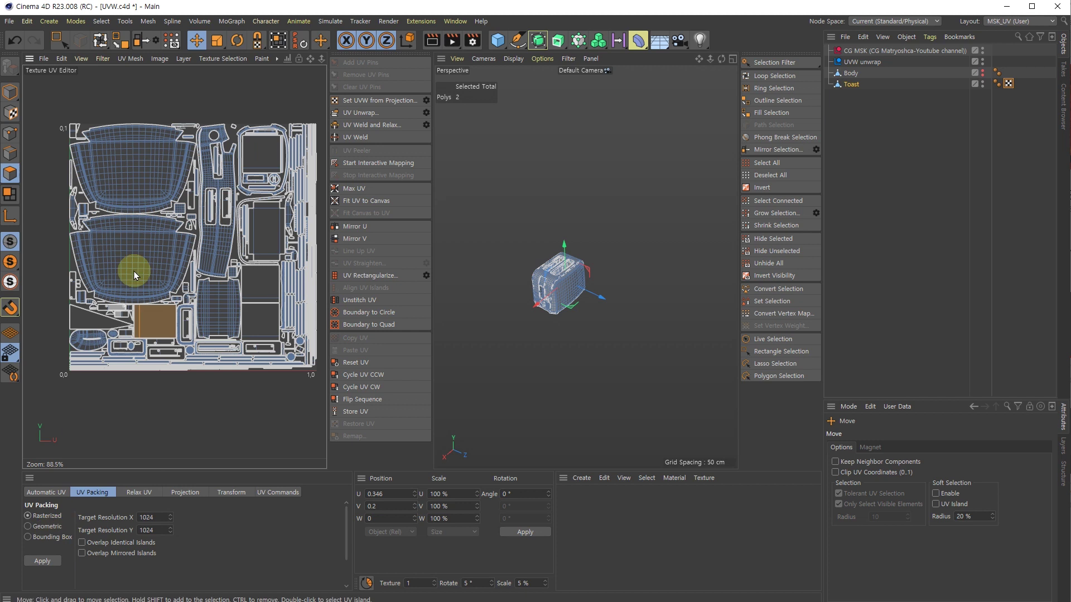
{"action": "left_click", "coordinate": [538, 233]}
{"action": "scroll", "coordinate": [212, 216], "scroll_direction": "up", "scroll_amount": 4}
{"action": "scroll", "coordinate": [212, 217], "scroll_direction": "down", "scroll_amount": 3}
{"action": "middle_click_drag", "start_coordinate": [120, 159], "coordinate": [100, 204], "text": "alt"}
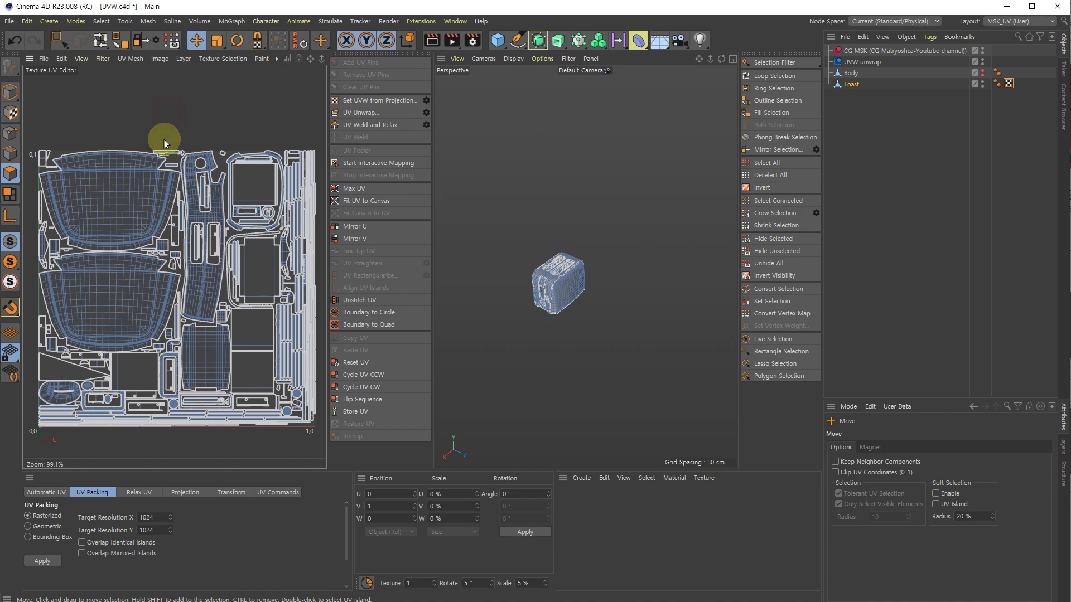
{"action": "double_click", "coordinate": [127, 184]}
{"action": "left_click", "coordinate": [165, 87]}
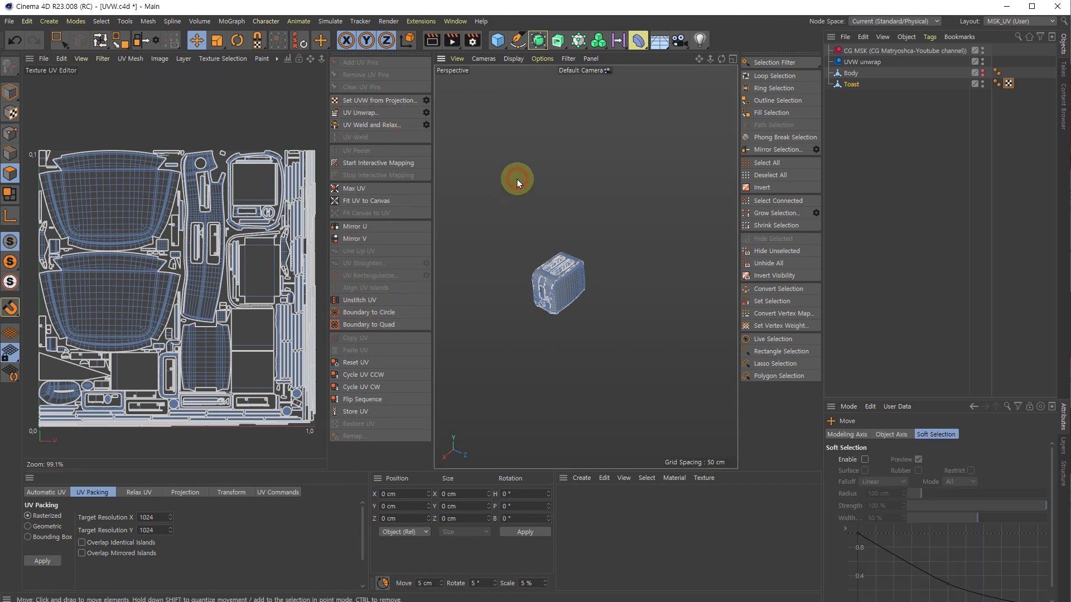
Step: Select the toaster's large side panel on the model to check it against its island in the UV layout
{"action": "scroll", "coordinate": [557, 286], "scroll_direction": "up", "scroll_amount": 5}
{"action": "left_click", "coordinate": [567, 284]}
{"action": "double_click", "coordinate": [567, 284]}
{"action": "left_click_drag", "start_coordinate": [563, 315], "coordinate": [597, 263], "text": "alt"}
{"action": "scroll", "coordinate": [509, 328], "scroll_direction": "up", "scroll_amount": 6}
{"action": "scroll", "coordinate": [527, 288], "scroll_direction": "down", "scroll_amount": 5}
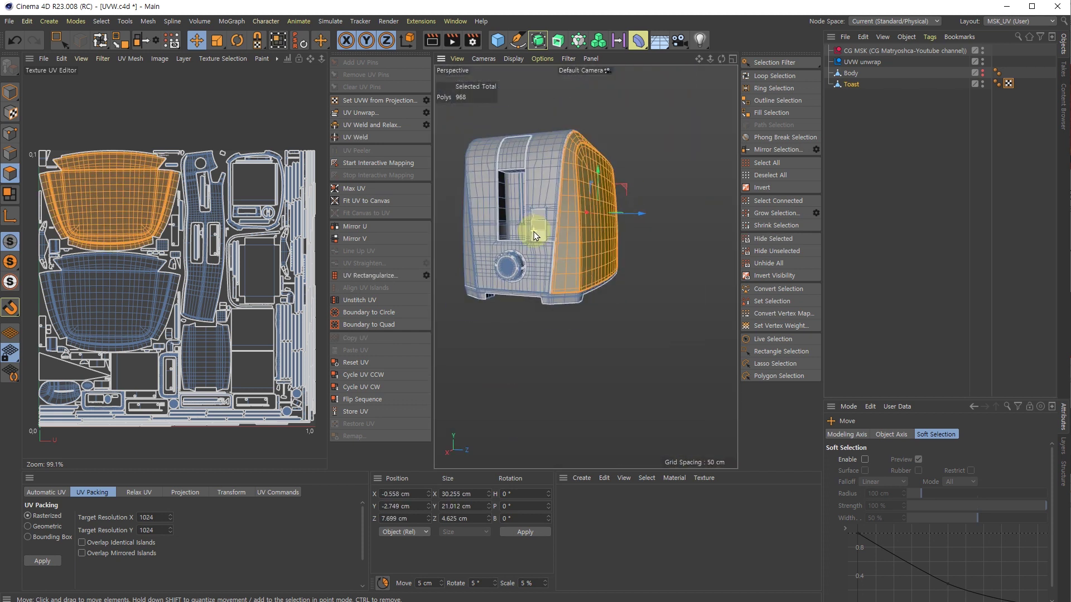
Step: Select the three stacked buttons beside the lever slot on the toaster's front, and examine their islands in the UV layout
{"action": "double_click", "coordinate": [538, 211]}
{"action": "scroll", "coordinate": [538, 210], "scroll_direction": "up", "scroll_amount": 5}
{"action": "double_click", "coordinate": [537, 255], "text": "shift"}
{"action": "double_click", "coordinate": [549, 318], "text": "shift"}
{"action": "scroll", "coordinate": [166, 343], "scroll_direction": "up", "scroll_amount": 3}
{"action": "scroll", "coordinate": [172, 337], "scroll_direction": "up", "scroll_amount": 6}
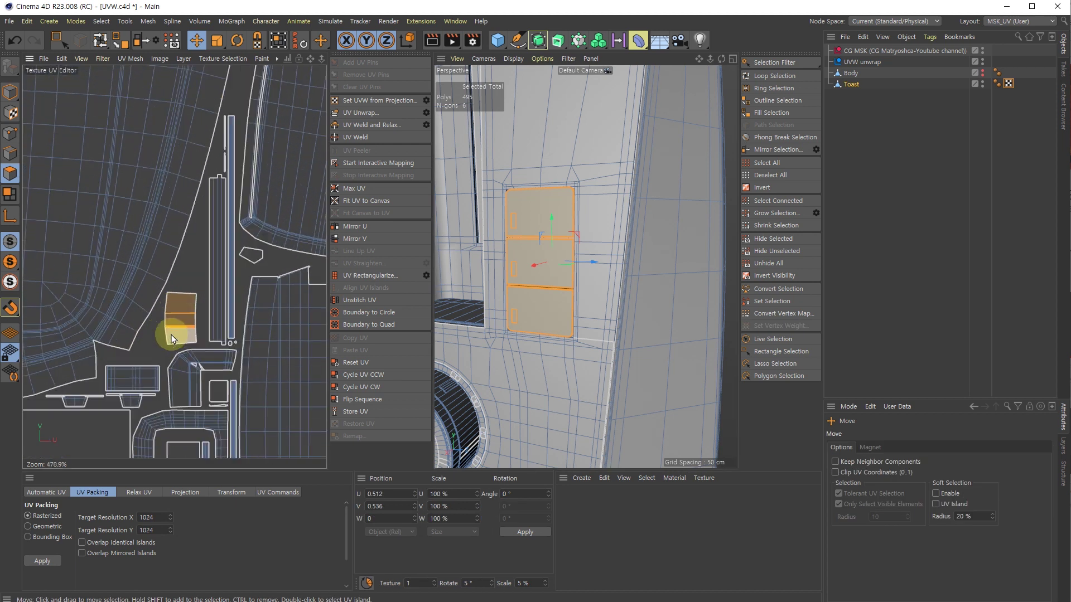
{"action": "scroll", "coordinate": [179, 342], "scroll_direction": "up", "scroll_amount": 3}
{"action": "scroll", "coordinate": [172, 312], "scroll_direction": "down", "scroll_amount": 9}
{"action": "middle_click_drag", "start_coordinate": [169, 314], "coordinate": [213, 283], "text": "alt"}
{"action": "scroll", "coordinate": [104, 330], "scroll_direction": "up", "scroll_amount": 3}
{"action": "scroll", "coordinate": [498, 285], "scroll_direction": "down", "scroll_amount": 5}
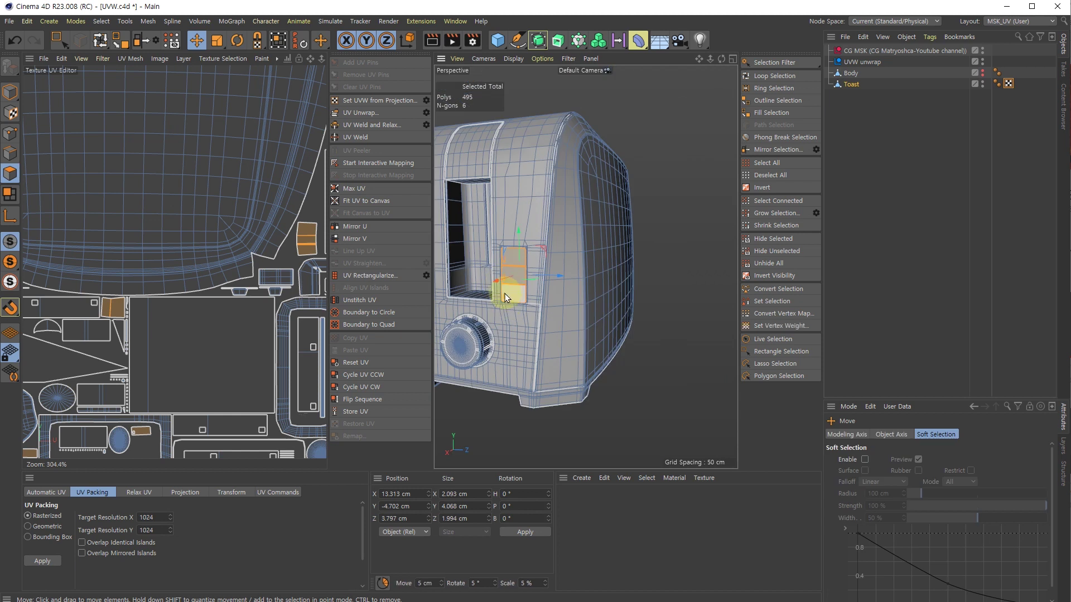
Step: Isolate the three buttons by hiding all unselected polygons, and try UV Weld and Relax on them
{"action": "key", "text": "u"}
{"action": "key", "text": "f"}
{"action": "left_click", "coordinate": [517, 258]}
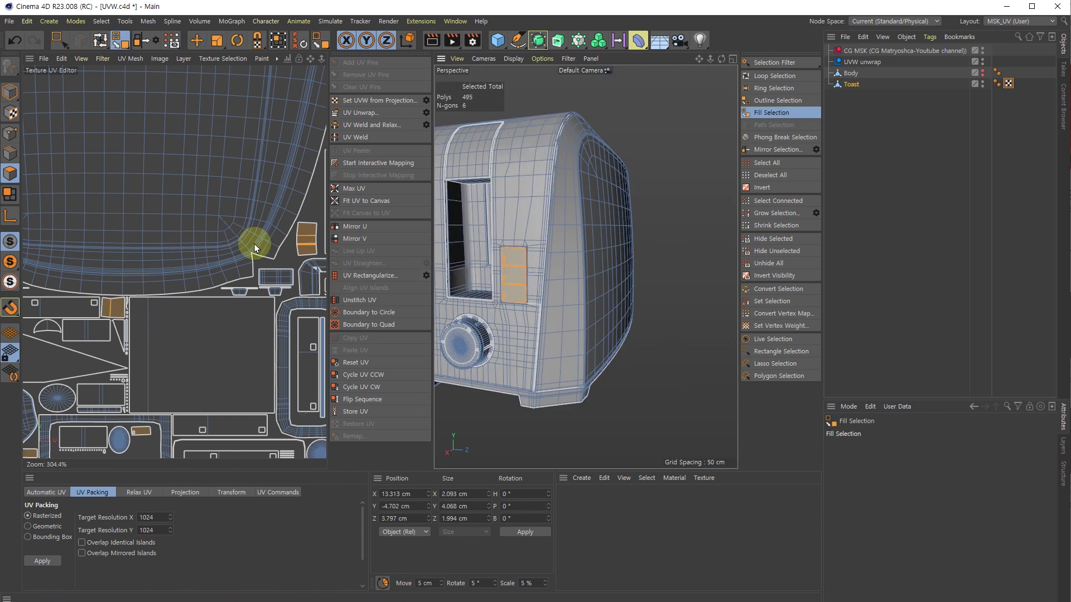
{"action": "scroll", "coordinate": [256, 240], "scroll_direction": "down", "scroll_amount": 7}
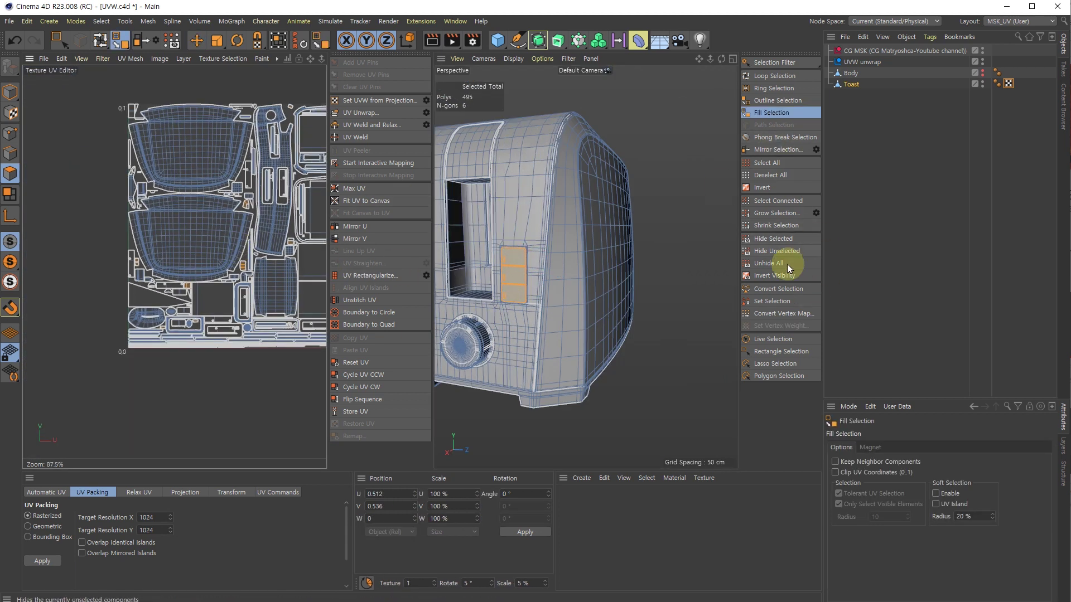
{"action": "left_click", "coordinate": [773, 250]}
{"action": "left_click", "coordinate": [370, 125]}
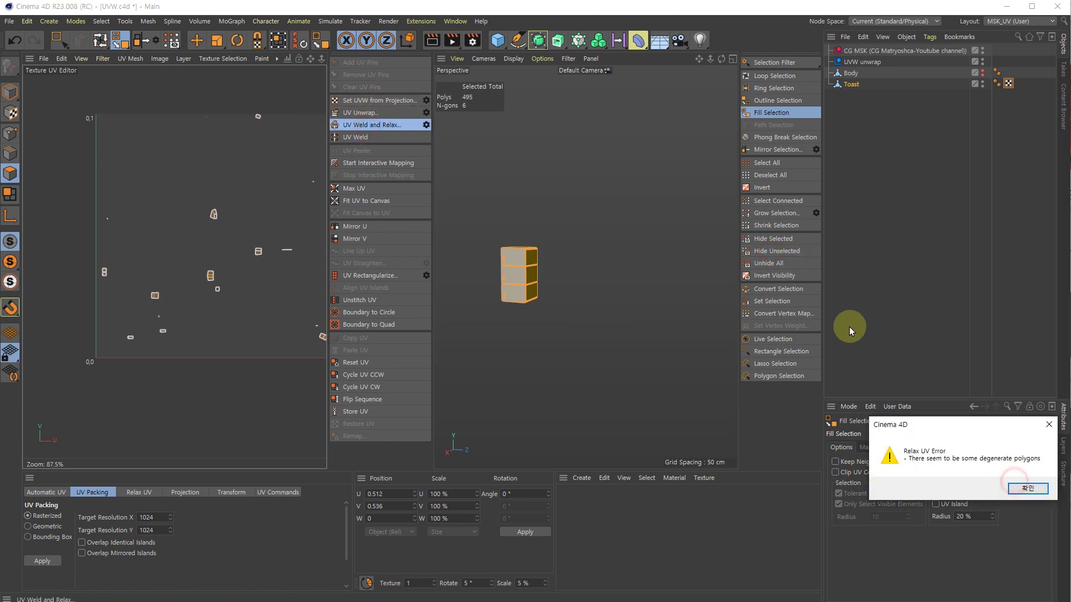
{"action": "left_click", "coordinate": [1012, 492]}
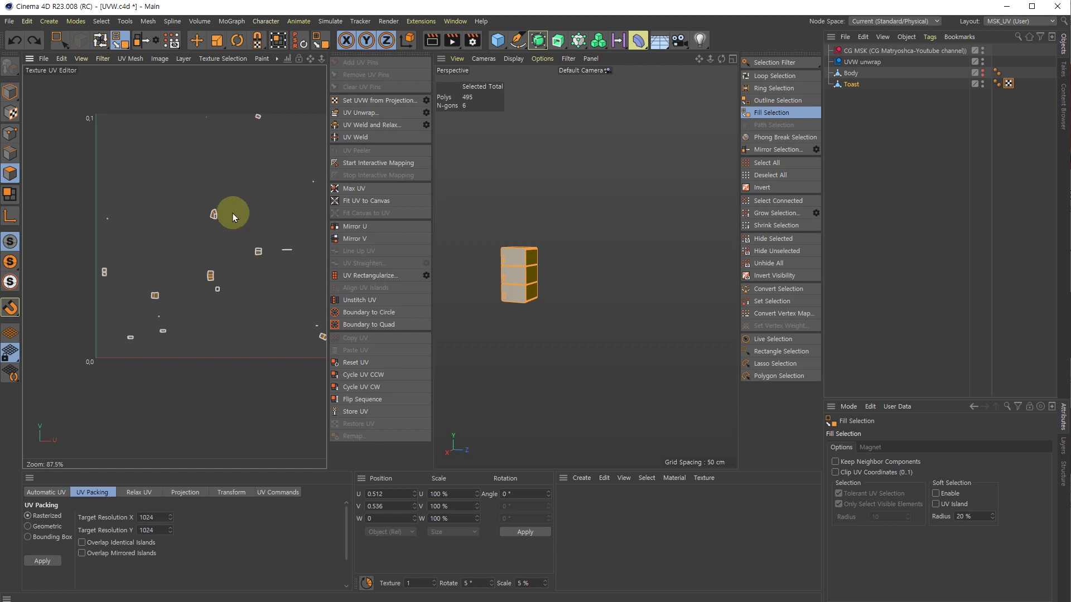
Step: Apply a Frontal projection to the three isolated buttons, and flatten their UVs with UV Unwrap
{"action": "left_click", "coordinate": [185, 492]}
{"action": "left_click", "coordinate": [116, 517]}
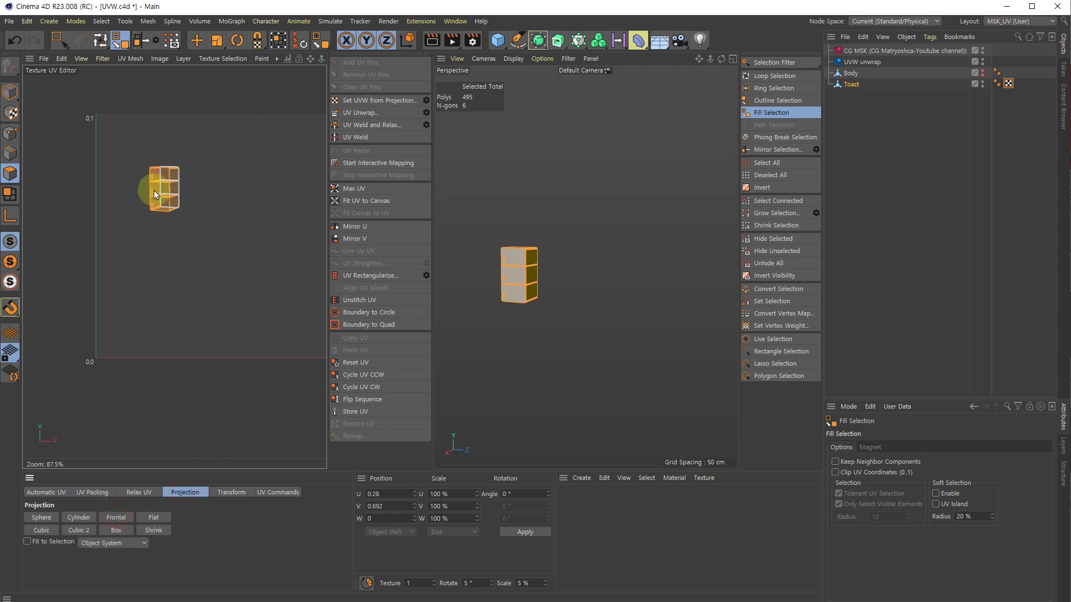
{"action": "scroll", "coordinate": [161, 195], "scroll_direction": "up", "scroll_amount": 5}
{"action": "scroll", "coordinate": [175, 200], "scroll_direction": "up", "scroll_amount": 5}
{"action": "scroll", "coordinate": [202, 185], "scroll_direction": "down", "scroll_amount": 4}
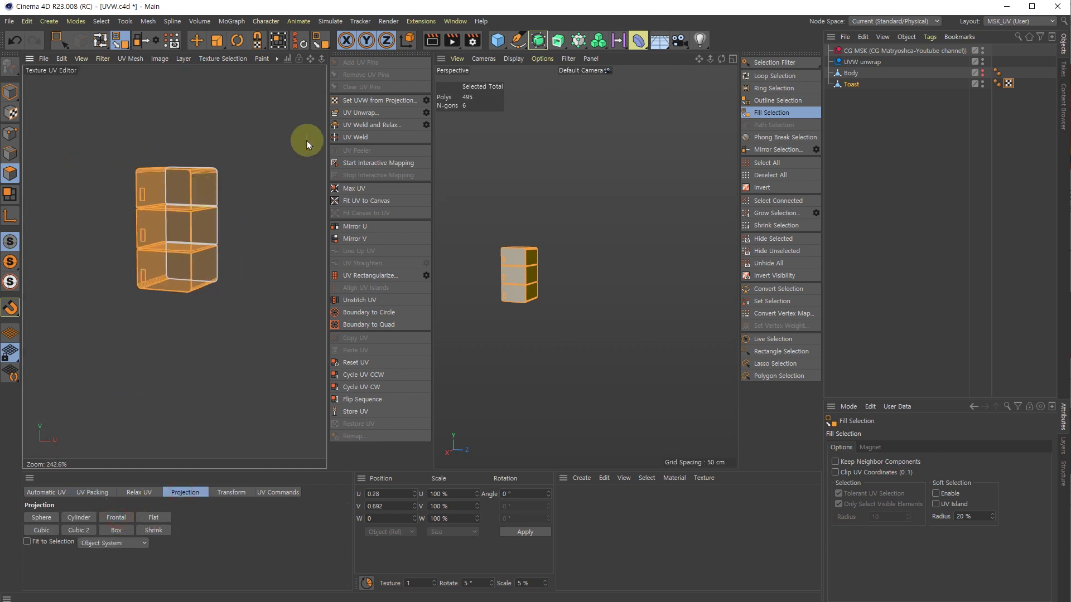
{"action": "left_click", "coordinate": [365, 112]}
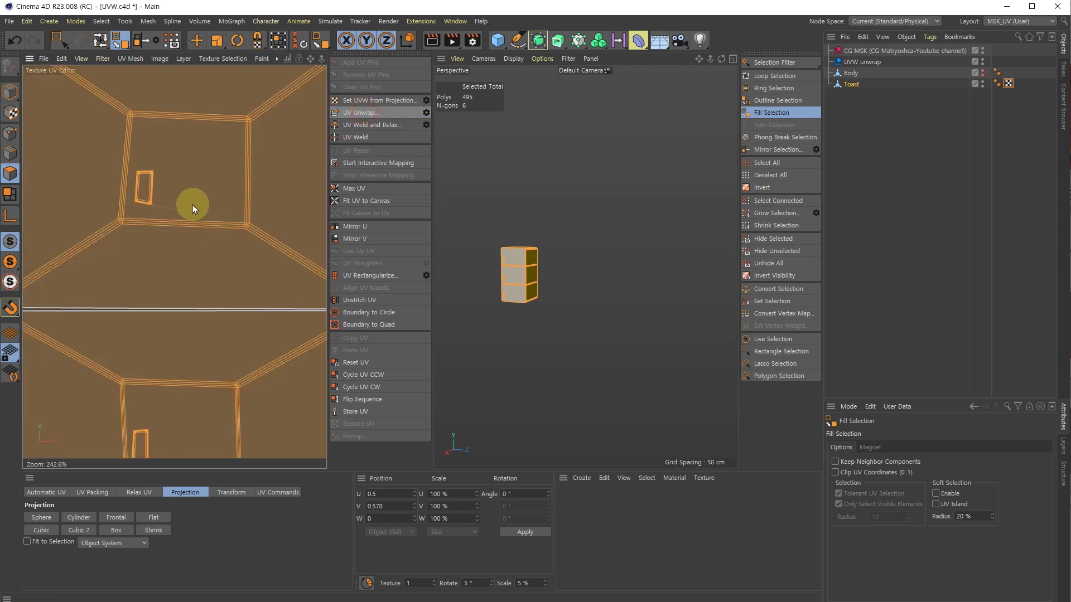
{"action": "scroll", "coordinate": [192, 205], "scroll_direction": "down", "scroll_amount": 7}
{"action": "scroll", "coordinate": [203, 206], "scroll_direction": "up", "scroll_amount": 2}
{"action": "scroll", "coordinate": [137, 157], "scroll_direction": "up", "scroll_amount": 4}
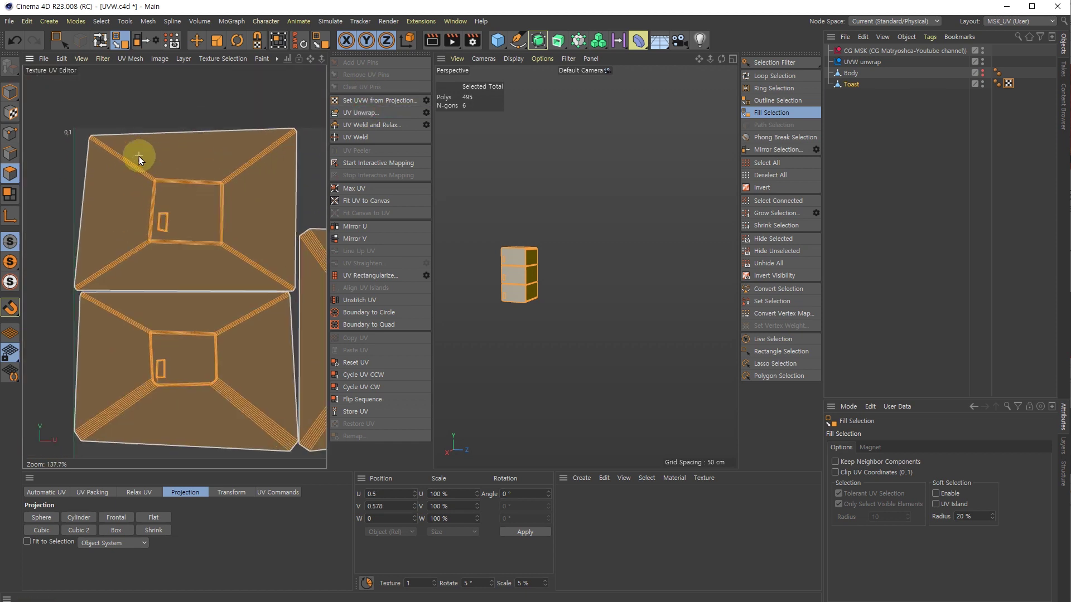
Step: Check the buttons' unwrapped islands in point and edge modes, select all their edges, and return to polygon mode
{"action": "scroll", "coordinate": [139, 162], "scroll_direction": "down", "scroll_amount": 5}
{"action": "key", "text": "Return"}
{"action": "scroll", "coordinate": [143, 184], "scroll_direction": "up", "scroll_amount": 6}
{"action": "scroll", "coordinate": [134, 245], "scroll_direction": "up", "scroll_amount": 3}
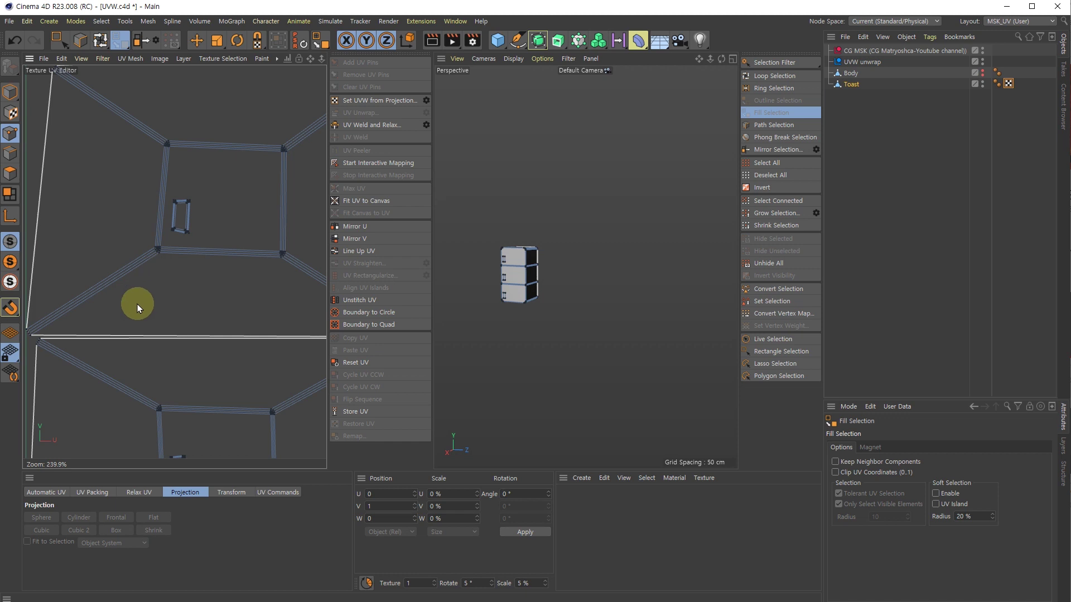
{"action": "scroll", "coordinate": [137, 304], "scroll_direction": "down", "scroll_amount": 7}
{"action": "key", "text": "Return"}
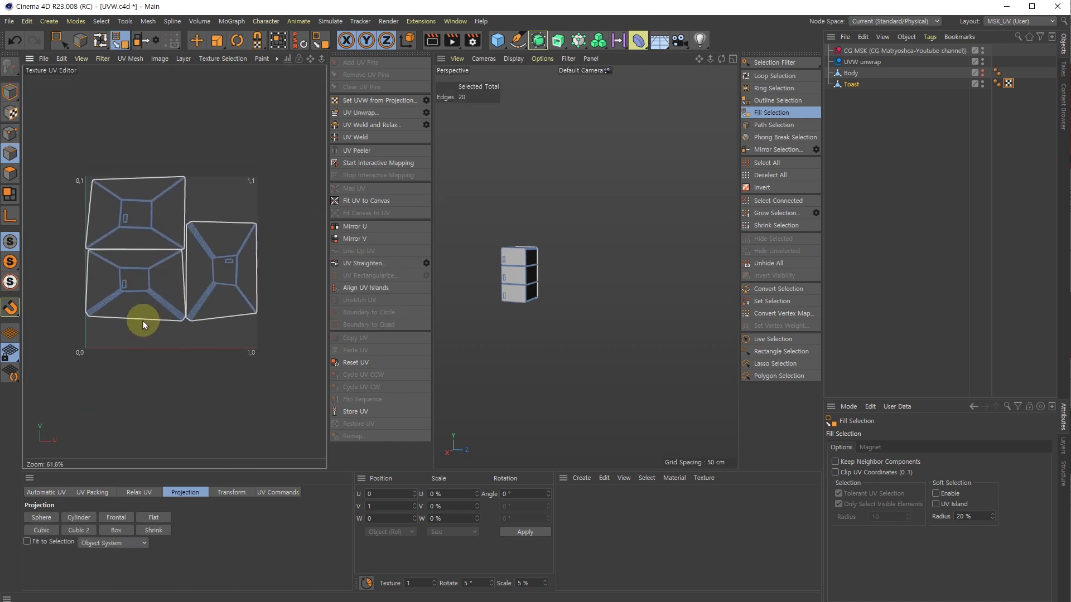
{"action": "key", "text": "ctrl+a"}
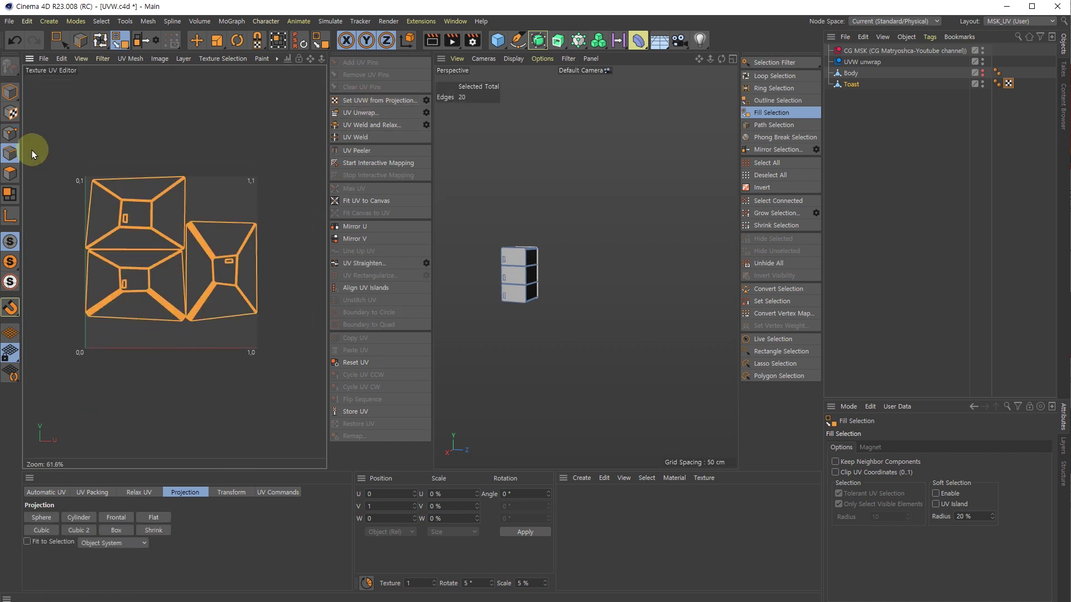
{"action": "left_click", "coordinate": [19, 172]}
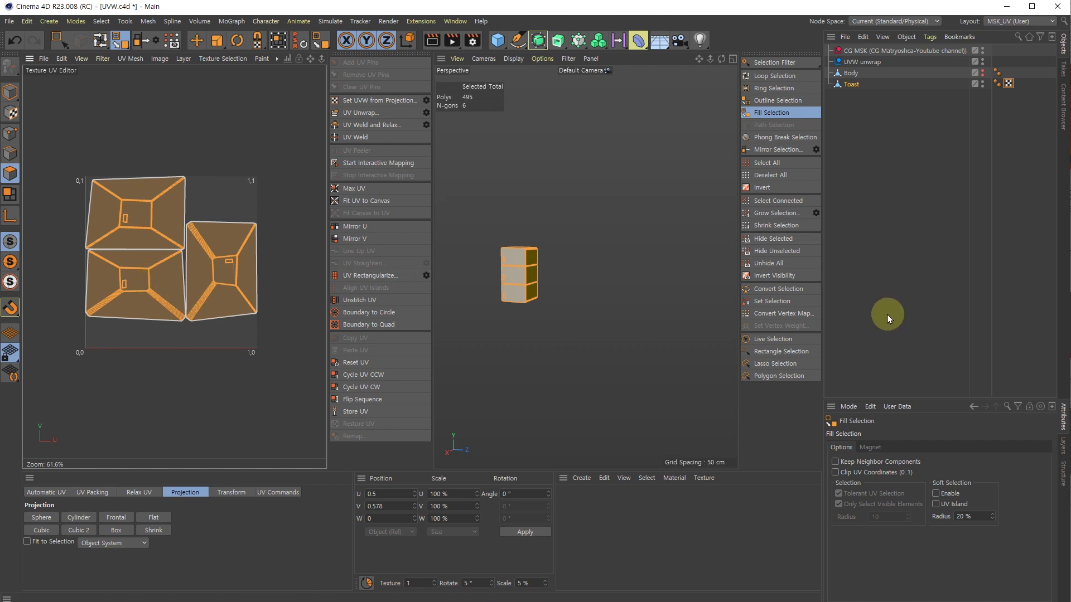
Step: Unhide all the toaster's polygons, pack every UV island with the Rasterized method at 1024 by 1024, and inspect the layout
{"action": "left_click", "coordinate": [773, 264]}
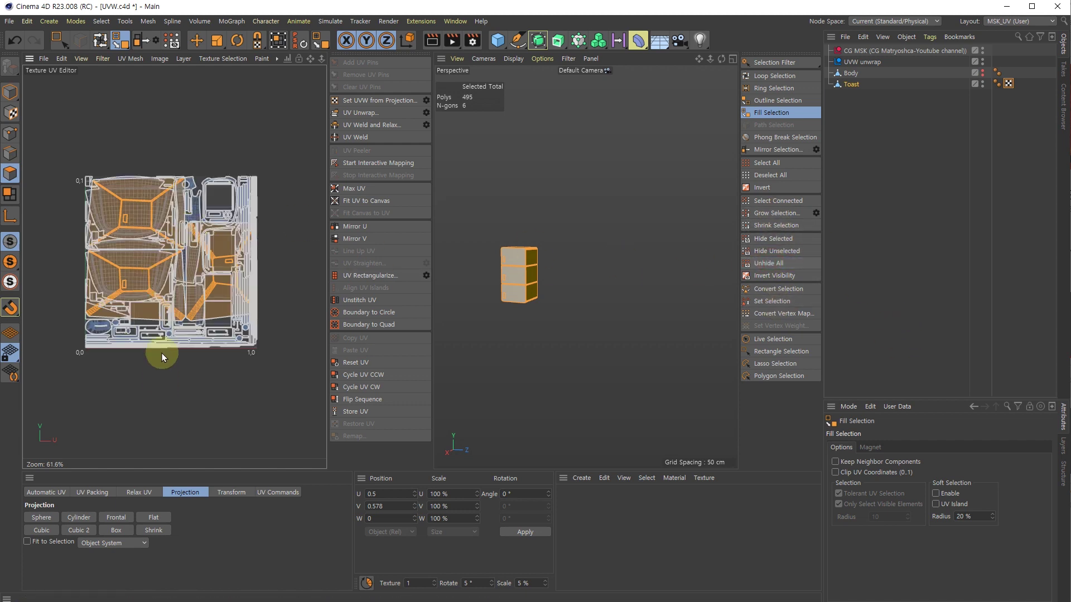
{"action": "left_click", "coordinate": [136, 327]}
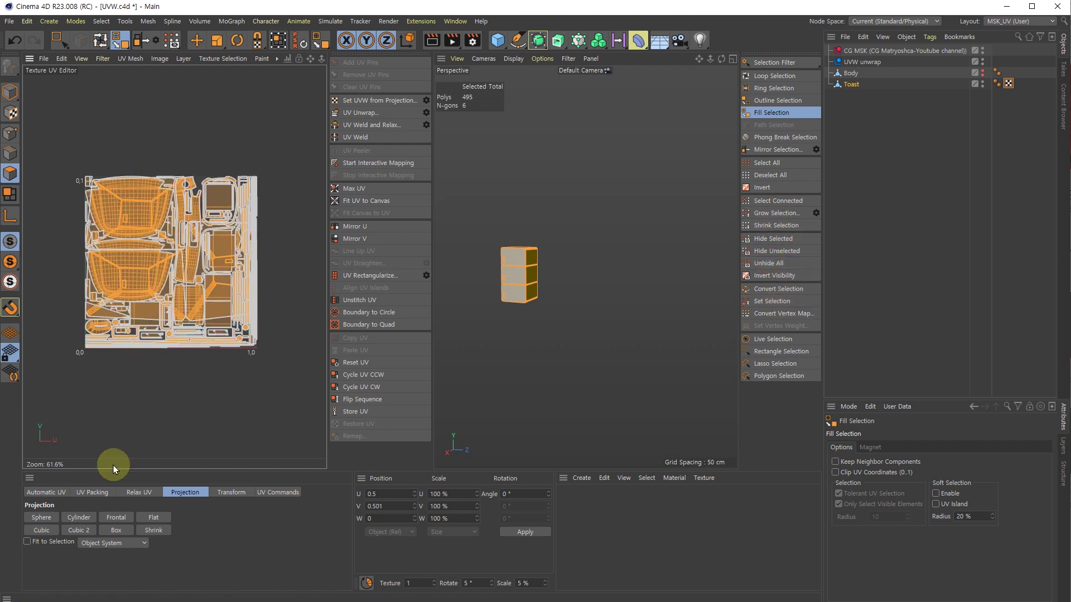
{"action": "left_click", "coordinate": [95, 494]}
{"action": "left_click", "coordinate": [142, 492]}
{"action": "left_click", "coordinate": [96, 495]}
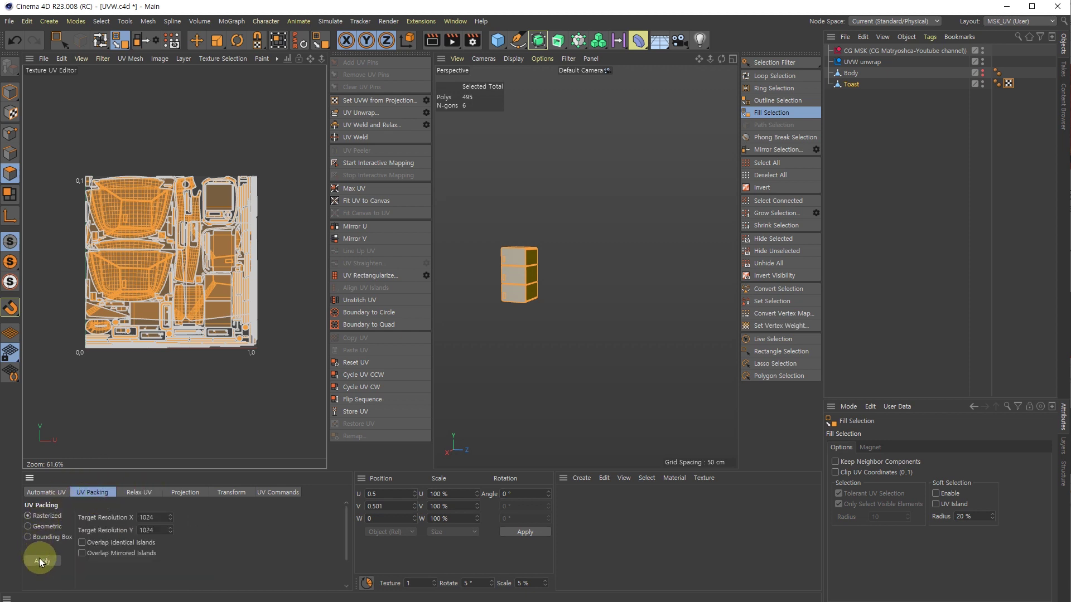
{"action": "left_click", "coordinate": [41, 561]}
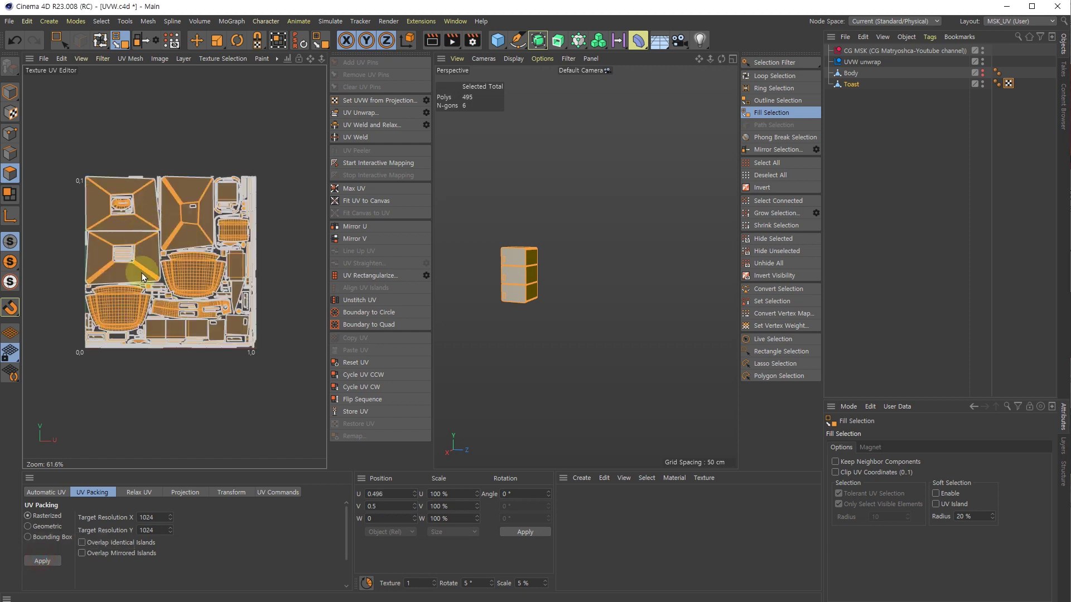
{"action": "scroll", "coordinate": [181, 243], "scroll_direction": "up", "scroll_amount": 3}
{"action": "scroll", "coordinate": [187, 238], "scroll_direction": "down", "scroll_amount": 4}
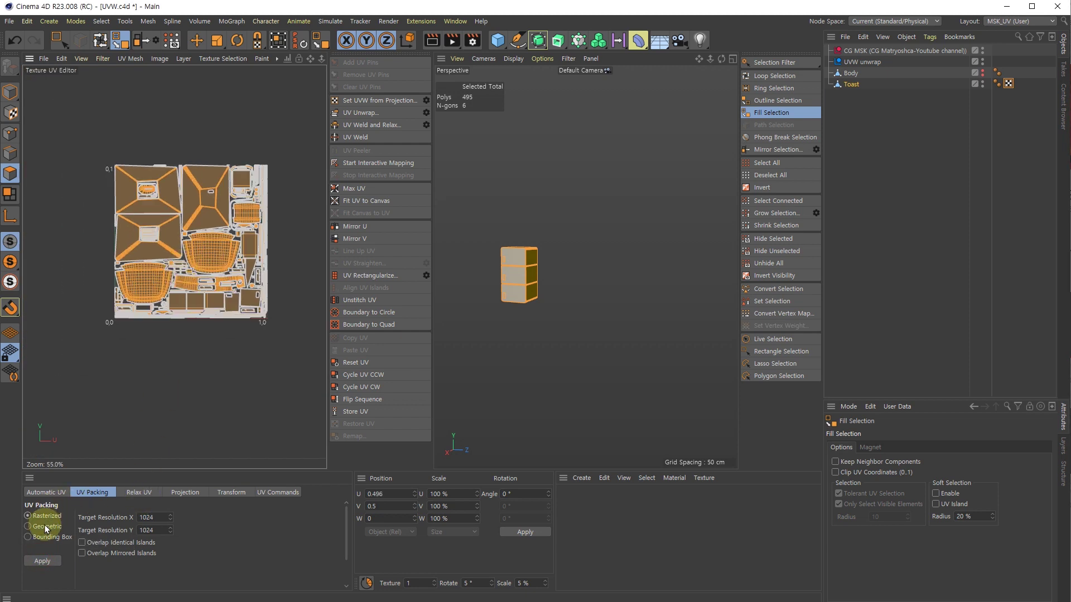
{"action": "scroll", "coordinate": [173, 199], "scroll_direction": "up", "scroll_amount": 10}
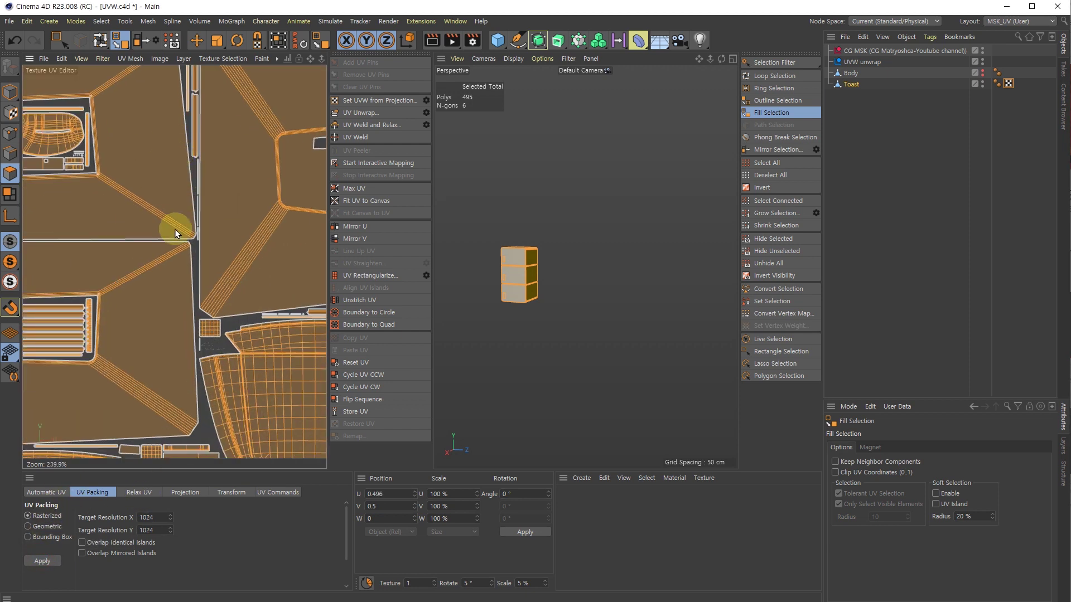
{"action": "scroll", "coordinate": [176, 229], "scroll_direction": "down", "scroll_amount": 3}
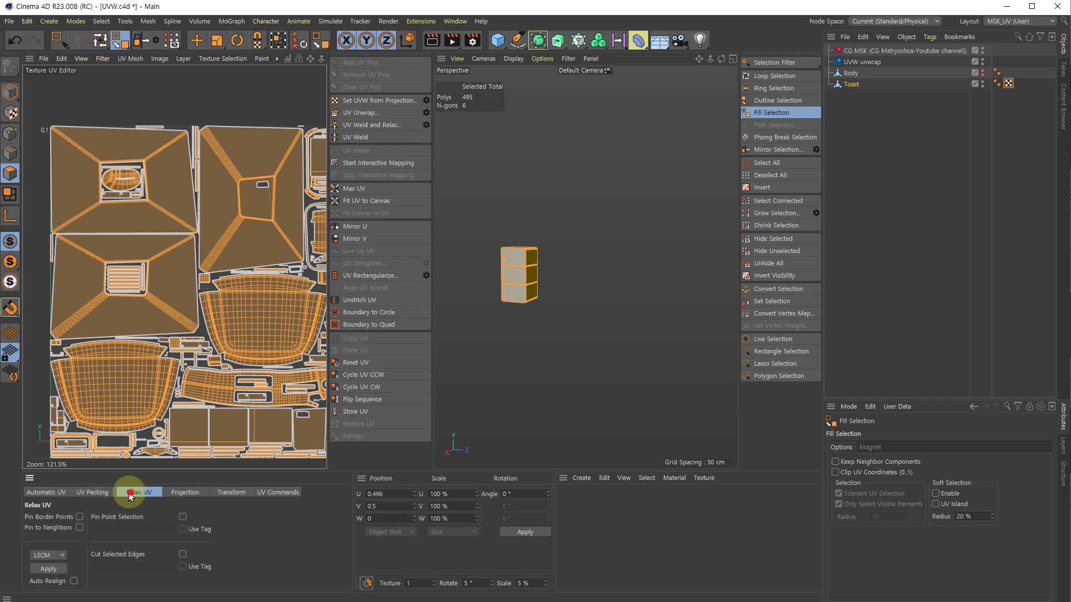
Step: Try the Geometric packing method in Texture Space on all the unhidden islands, with identical and mirrored islands overlapping
{"action": "left_click", "coordinate": [53, 493]}
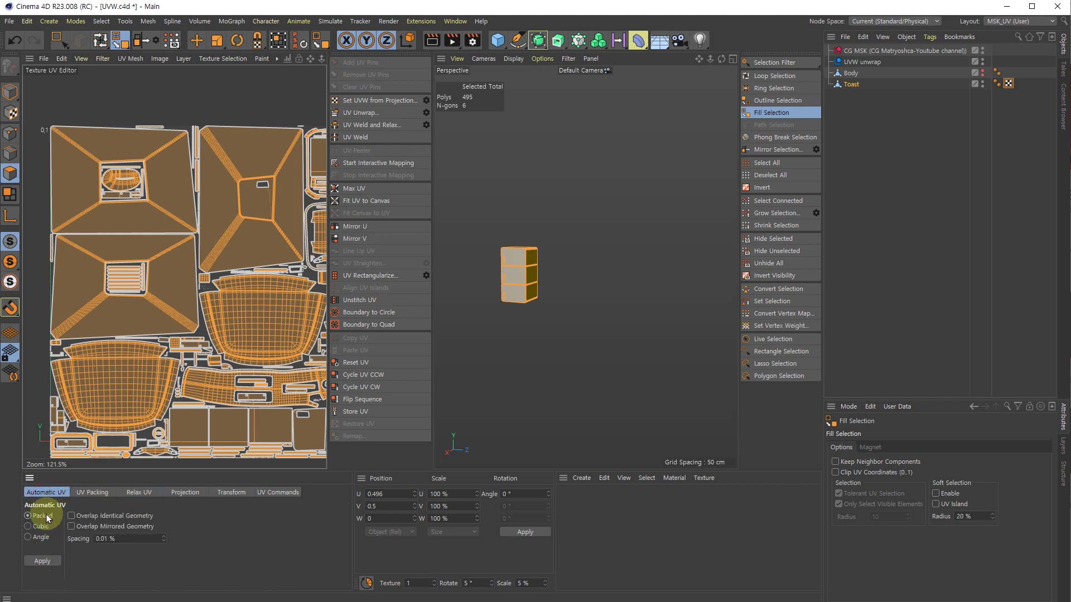
{"action": "left_click", "coordinate": [95, 493]}
{"action": "left_click", "coordinate": [28, 526]}
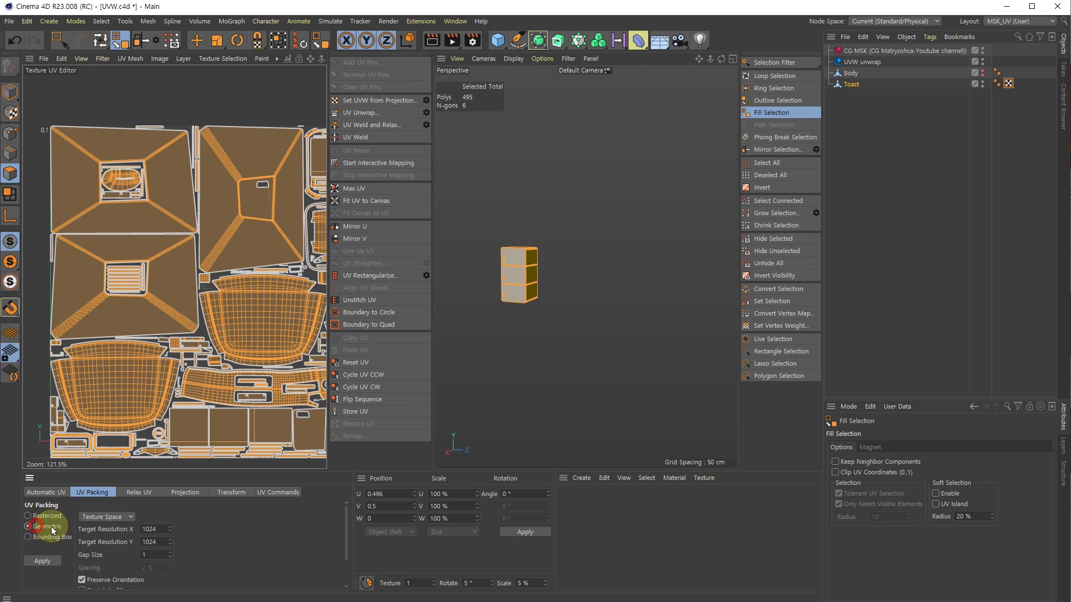
{"action": "scroll", "coordinate": [236, 562], "scroll_direction": "down", "scroll_amount": 3}
{"action": "left_click", "coordinate": [44, 524]}
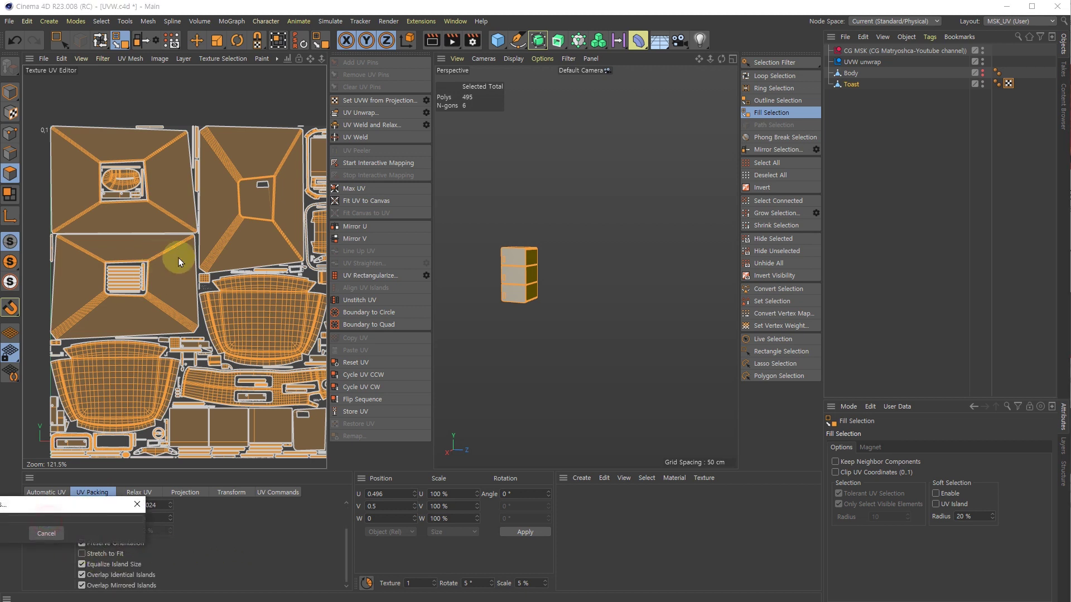
{"action": "scroll", "coordinate": [233, 287], "scroll_direction": "down", "scroll_amount": 3}
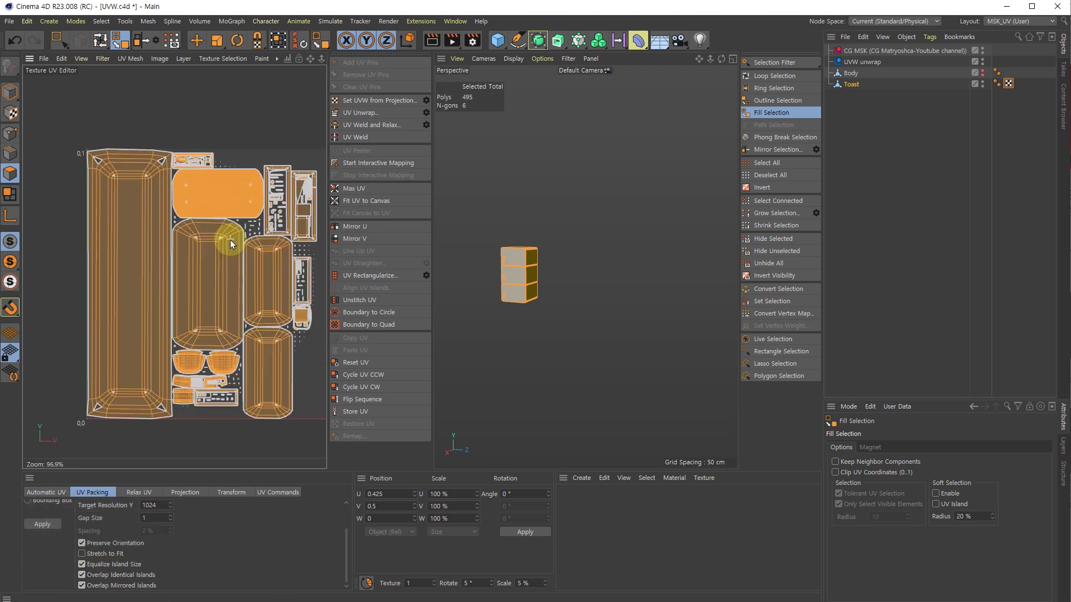
{"action": "scroll", "coordinate": [236, 356], "scroll_direction": "up", "scroll_amount": 5}
Step: Switch the packing method to Bounding Box, return to the toaster's full polygon selection, and examine its UV islands
{"action": "left_click", "coordinate": [90, 492]}
{"action": "left_click", "coordinate": [46, 492]}
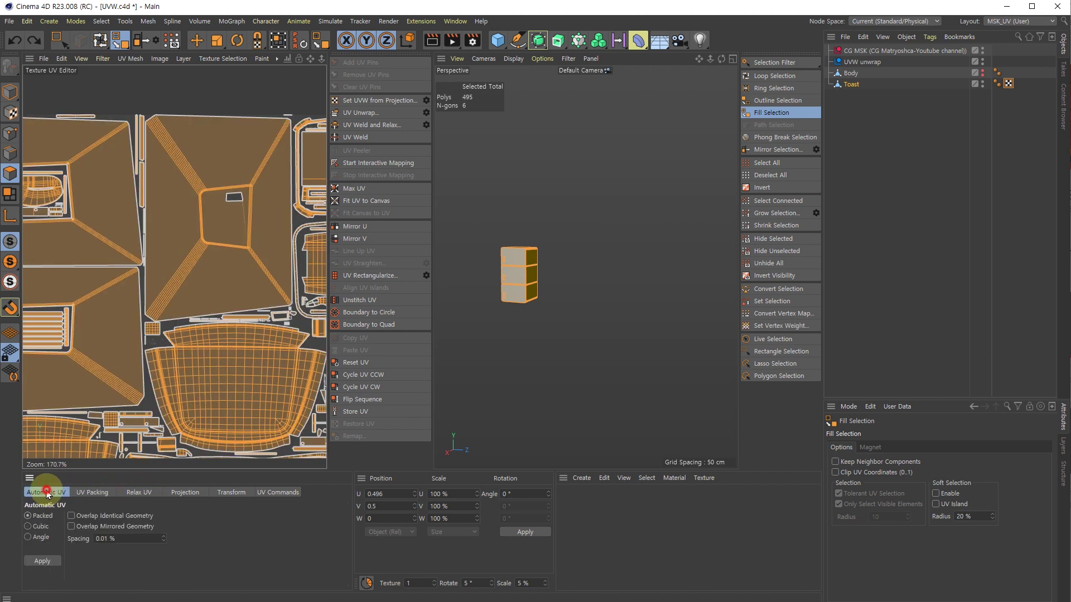
{"action": "left_click", "coordinate": [89, 492]}
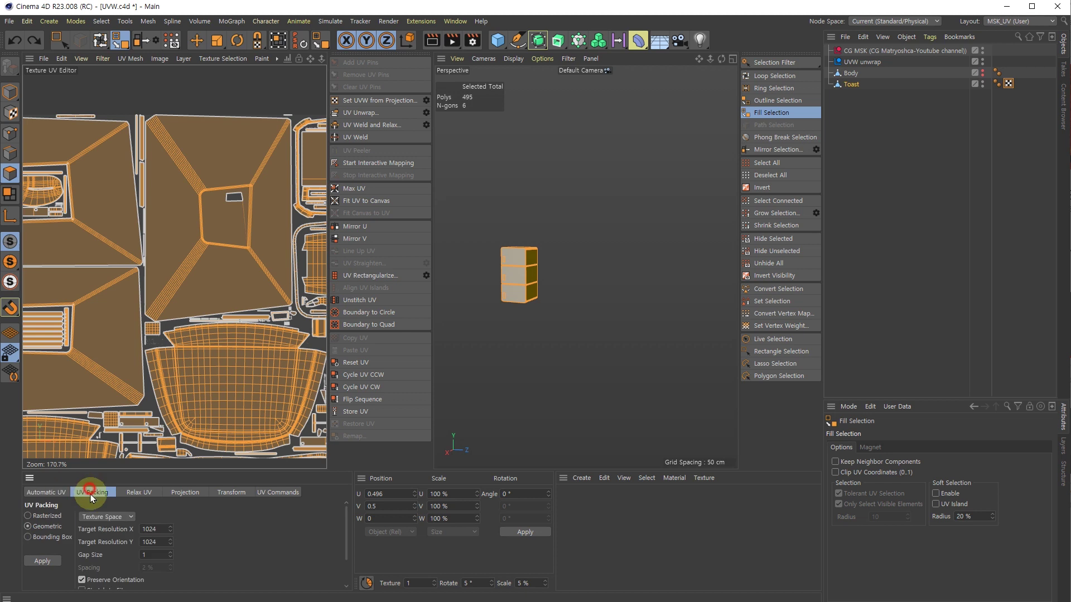
{"action": "left_click", "coordinate": [27, 538]}
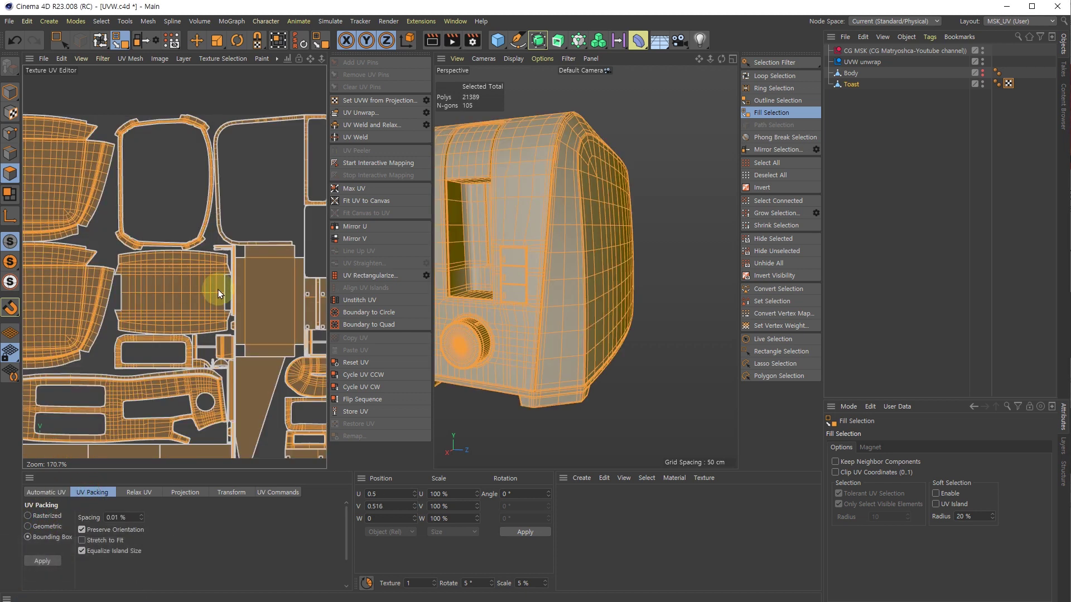
{"action": "scroll", "coordinate": [219, 290], "scroll_direction": "down", "scroll_amount": 5}
{"action": "scroll", "coordinate": [228, 304], "scroll_direction": "up", "scroll_amount": 5}
{"action": "scroll", "coordinate": [215, 376], "scroll_direction": "down", "scroll_amount": 4}
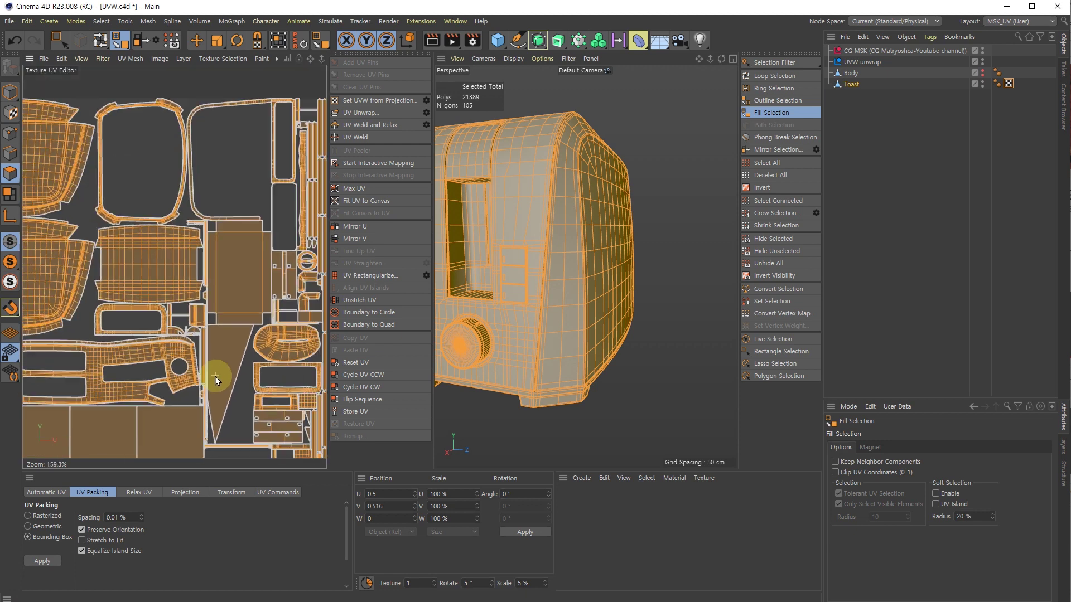
{"action": "middle_click_drag", "start_coordinate": [215, 376], "coordinate": [217, 354], "text": "alt"}
{"action": "scroll", "coordinate": [202, 359], "scroll_direction": "up", "scroll_amount": 5}
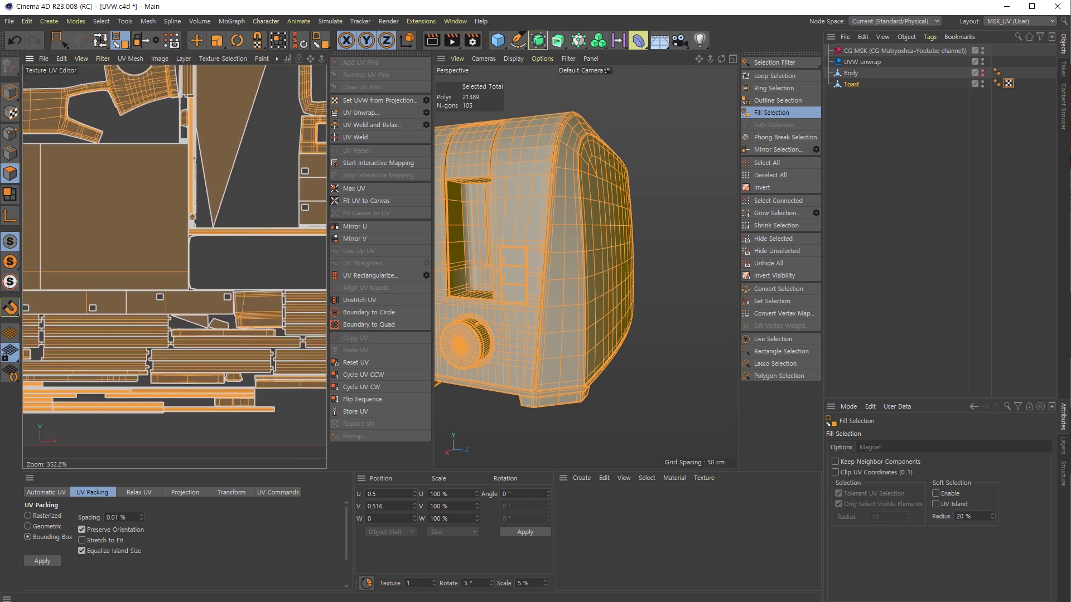
{"action": "scroll", "coordinate": [254, 219], "scroll_direction": "up", "scroll_amount": 5}
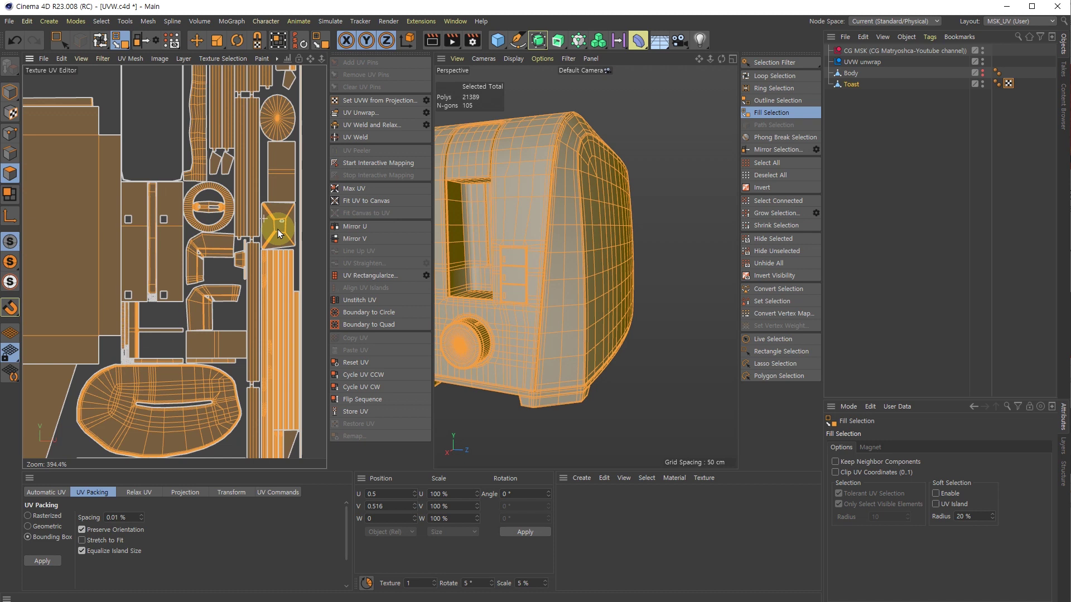
Step: Repack all the toaster's islands with the Rasterized method at a target resolution of 1024 by 1024, without overlap
{"action": "left_click", "coordinate": [28, 516]}
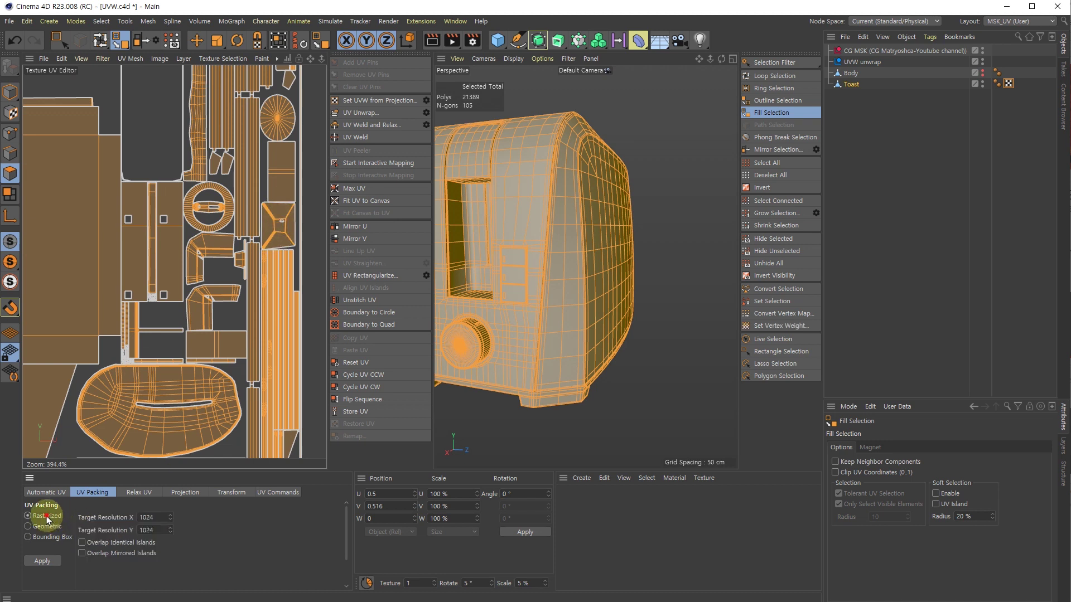
{"action": "left_click", "coordinate": [45, 560]}
{"action": "scroll", "coordinate": [152, 256], "scroll_direction": "down", "scroll_amount": 10}
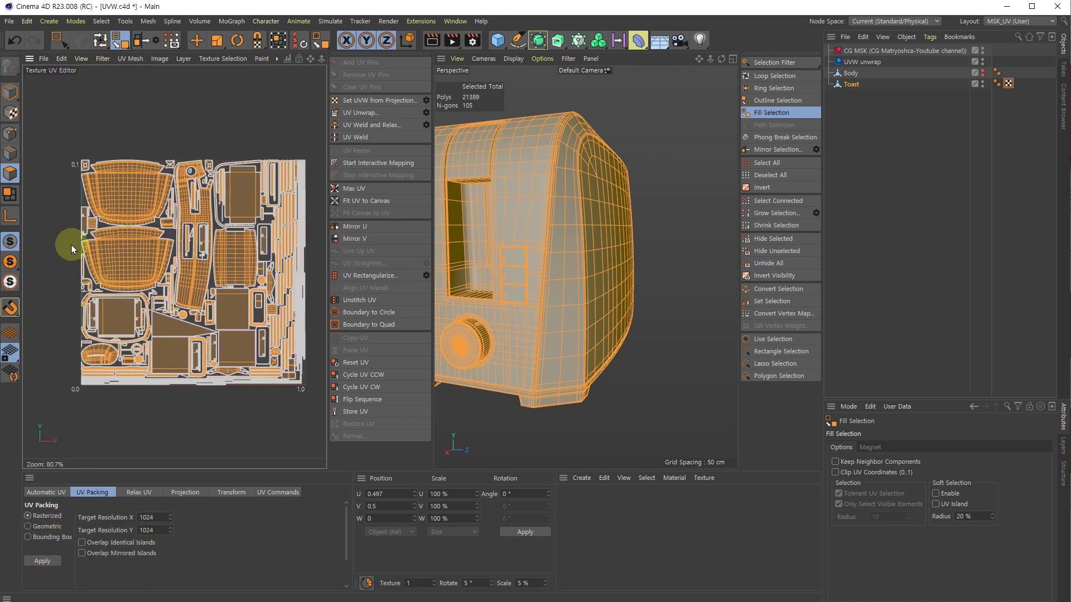
Step: Examine the Rasterized layout closely, checking the island placement and the gaps between the islands
{"action": "scroll", "coordinate": [112, 246], "scroll_direction": "up", "scroll_amount": 9}
{"action": "scroll", "coordinate": [182, 293], "scroll_direction": "down", "scroll_amount": 5}
{"action": "middle_click_drag", "start_coordinate": [202, 413], "coordinate": [196, 334], "text": "alt"}
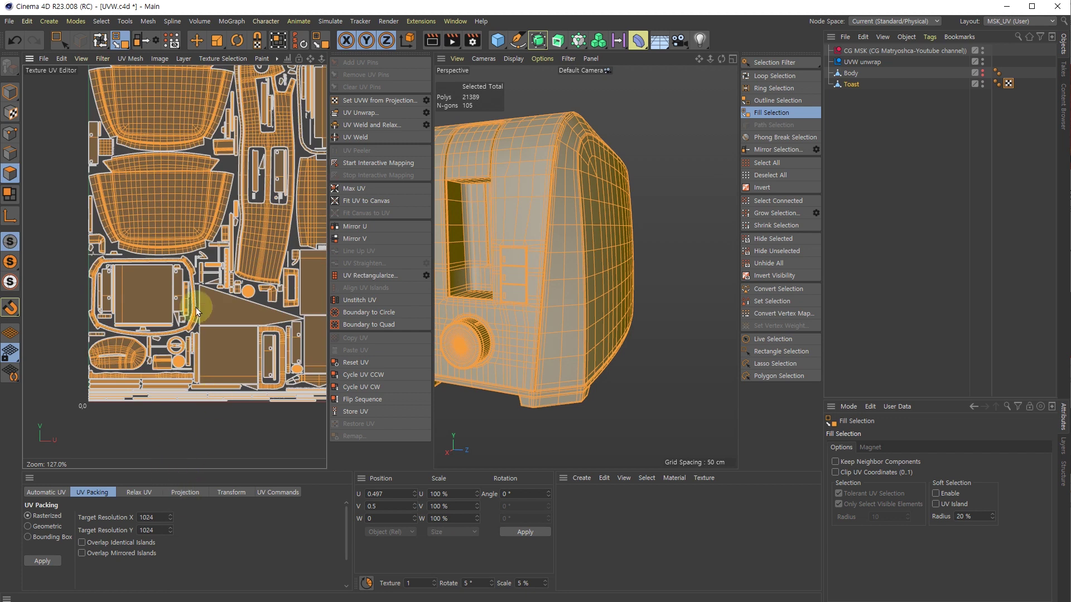
{"action": "scroll", "coordinate": [251, 293], "scroll_direction": "up", "scroll_amount": 4}
{"action": "scroll", "coordinate": [249, 295], "scroll_direction": "down", "scroll_amount": 5}
{"action": "middle_click_drag", "start_coordinate": [250, 295], "coordinate": [177, 287], "text": "alt"}
{"action": "scroll", "coordinate": [244, 309], "scroll_direction": "up", "scroll_amount": 3}
{"action": "scroll", "coordinate": [175, 331], "scroll_direction": "down", "scroll_amount": 3}
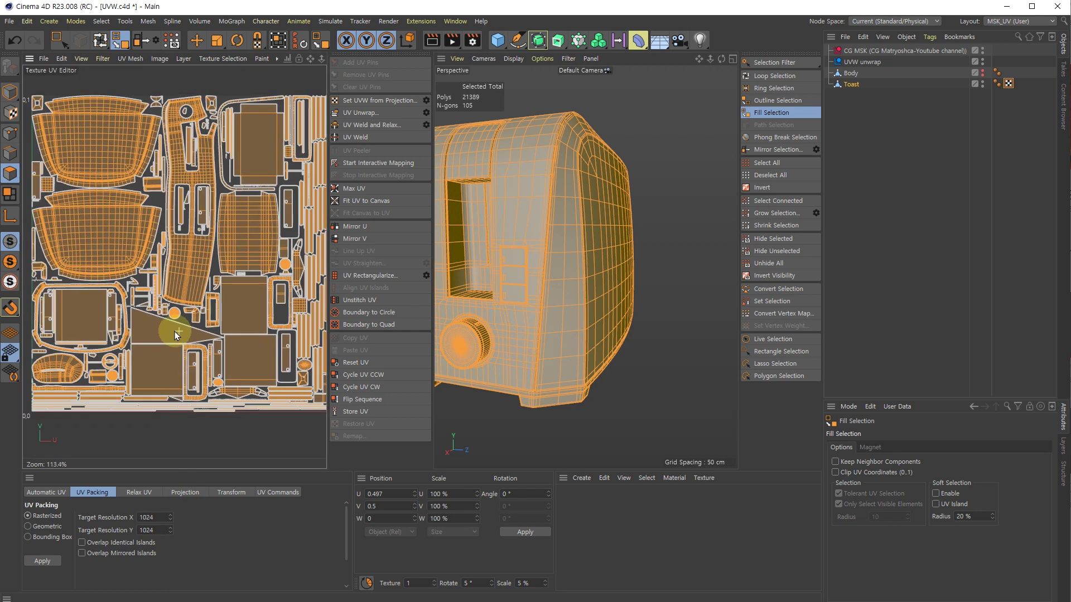
Step: Try Geometric packing on the toaster's full set of islands and compare it with the Rasterized layout
{"action": "left_click", "coordinate": [39, 529]}
{"action": "left_click", "coordinate": [44, 562]}
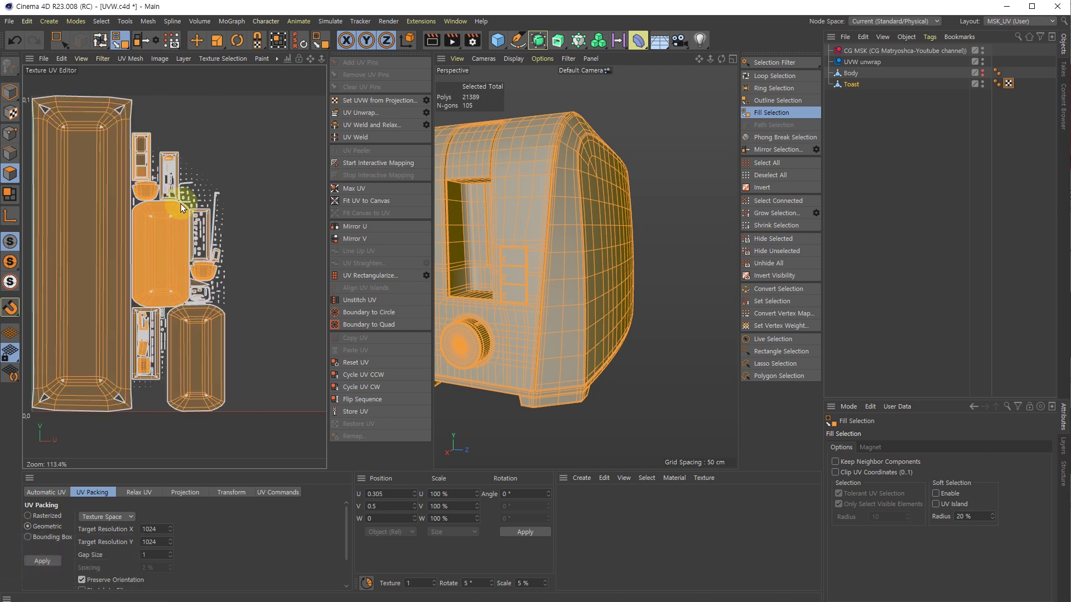
{"action": "scroll", "coordinate": [173, 243], "scroll_direction": "up", "scroll_amount": 3}
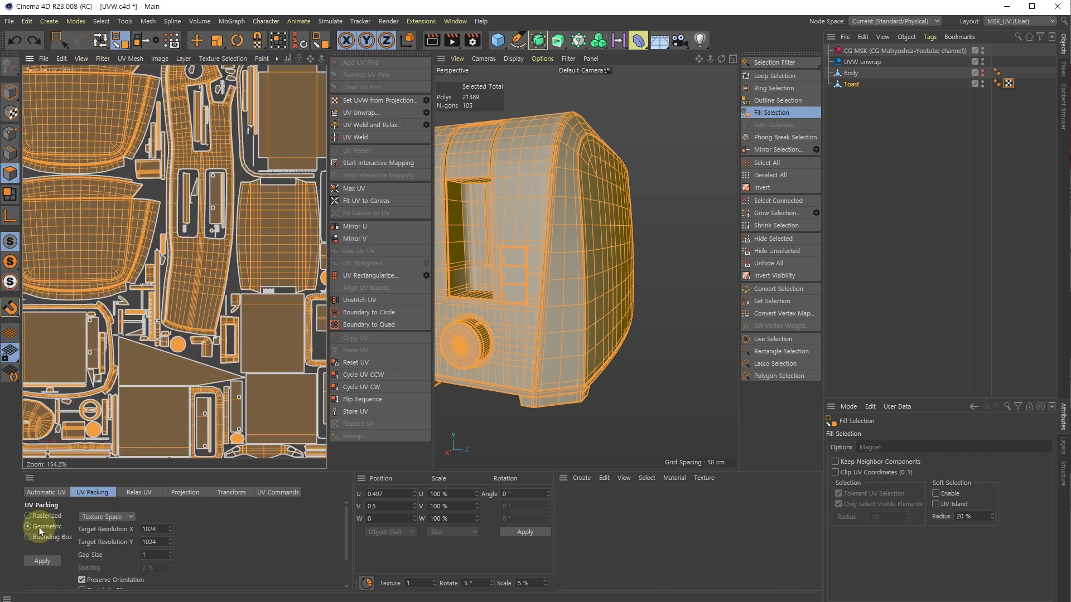
{"action": "scroll", "coordinate": [184, 265], "scroll_direction": "down", "scroll_amount": 4}
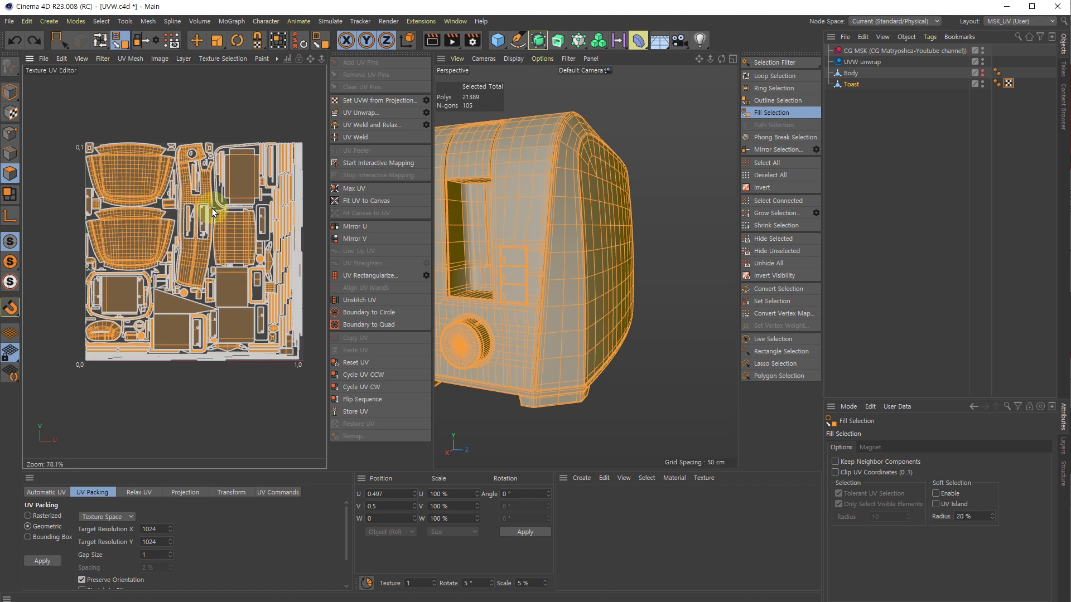
Step: Select the lowest front button's UV island, rotate it so its long side runs horizontally, and move it back into the gap
{"action": "scroll", "coordinate": [179, 104], "scroll_direction": "up", "scroll_amount": 6}
{"action": "key", "text": "e"}
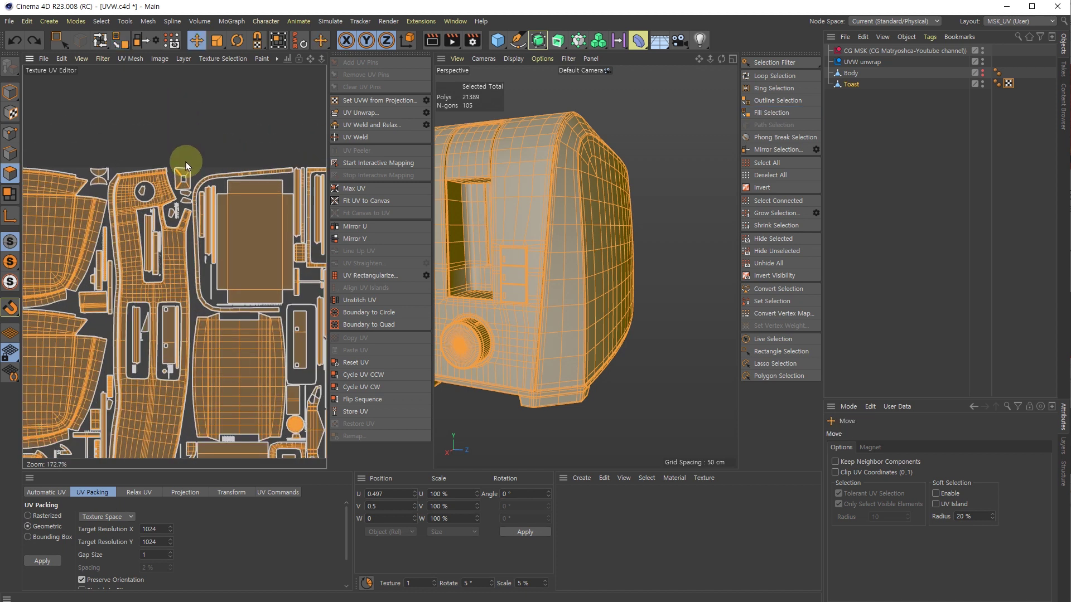
{"action": "scroll", "coordinate": [186, 162], "scroll_direction": "up", "scroll_amount": 4}
{"action": "double_click", "coordinate": [186, 183]}
{"action": "scroll", "coordinate": [179, 189], "scroll_direction": "up", "scroll_amount": 6}
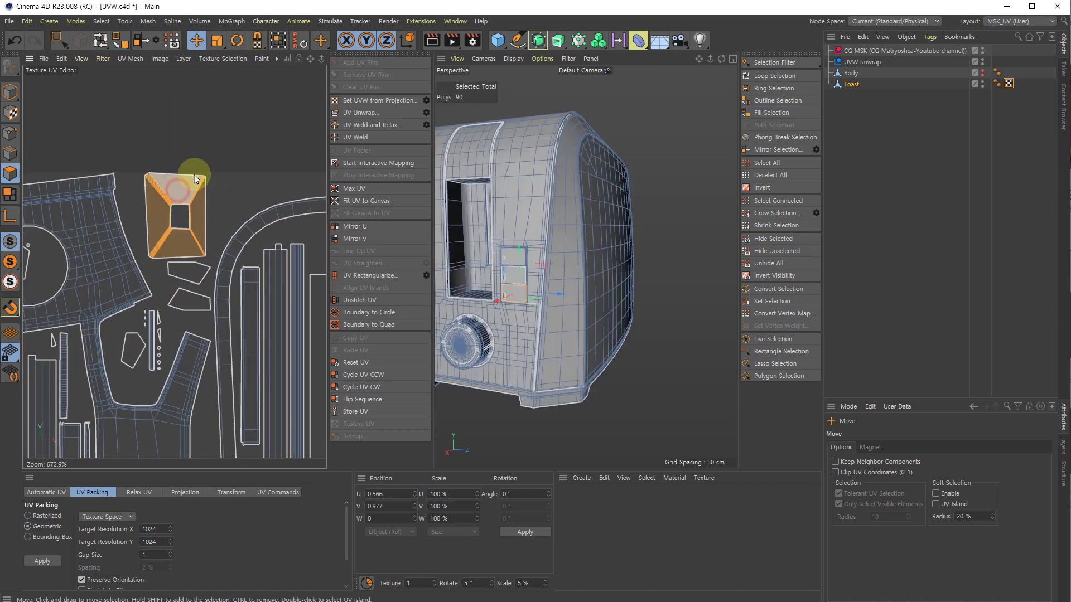
{"action": "scroll", "coordinate": [200, 173], "scroll_direction": "up", "scroll_amount": 2}
{"action": "scroll", "coordinate": [197, 197], "scroll_direction": "down", "scroll_amount": 3}
{"action": "key", "text": "r"}
{"action": "left_click_drag", "start_coordinate": [198, 183], "coordinate": [0, 179]}
{"action": "key", "text": "e"}
{"action": "left_click_drag", "start_coordinate": [185, 121], "coordinate": [218, 239]}
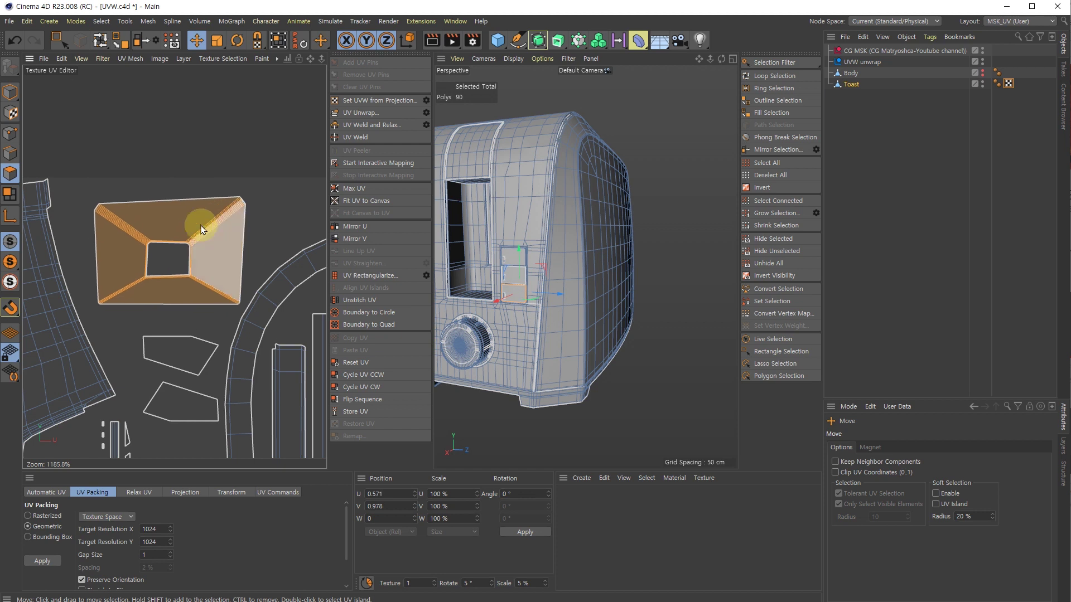
Step: Scale up the rotated button island to fill its gap, shift it into place, and check it within the full layout
{"action": "scroll", "coordinate": [195, 225], "scroll_direction": "down", "scroll_amount": 3}
{"action": "key", "text": "t"}
{"action": "left_click_drag", "start_coordinate": [254, 190], "coordinate": [283, 216]}
{"action": "key", "text": "e"}
{"action": "left_click_drag", "start_coordinate": [210, 235], "coordinate": [204, 224]}
{"action": "scroll", "coordinate": [167, 234], "scroll_direction": "up", "scroll_amount": 4}
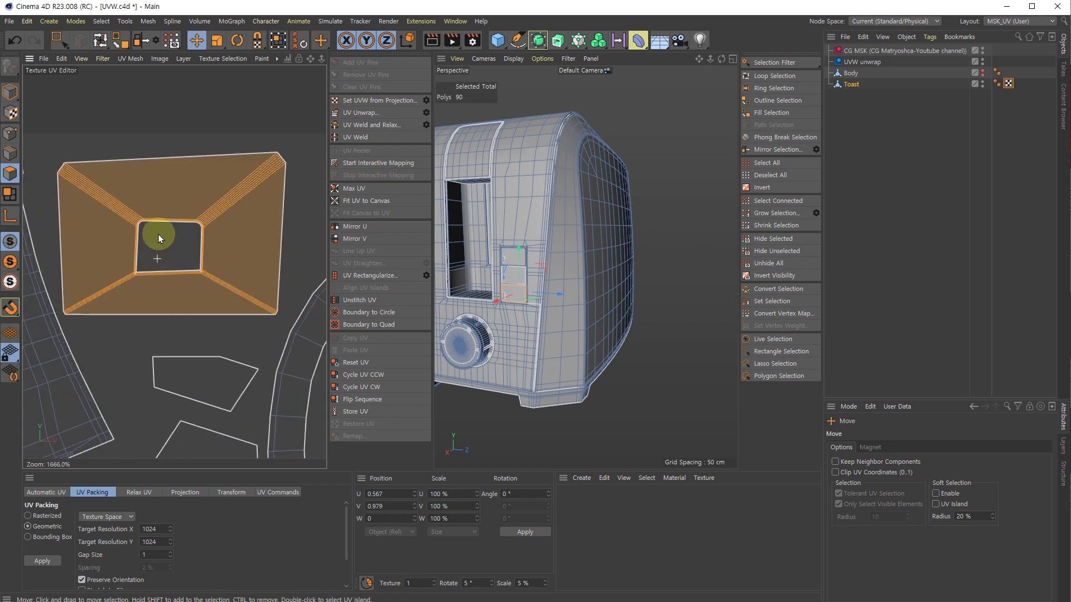
{"action": "scroll", "coordinate": [159, 231], "scroll_direction": "down", "scroll_amount": 10}
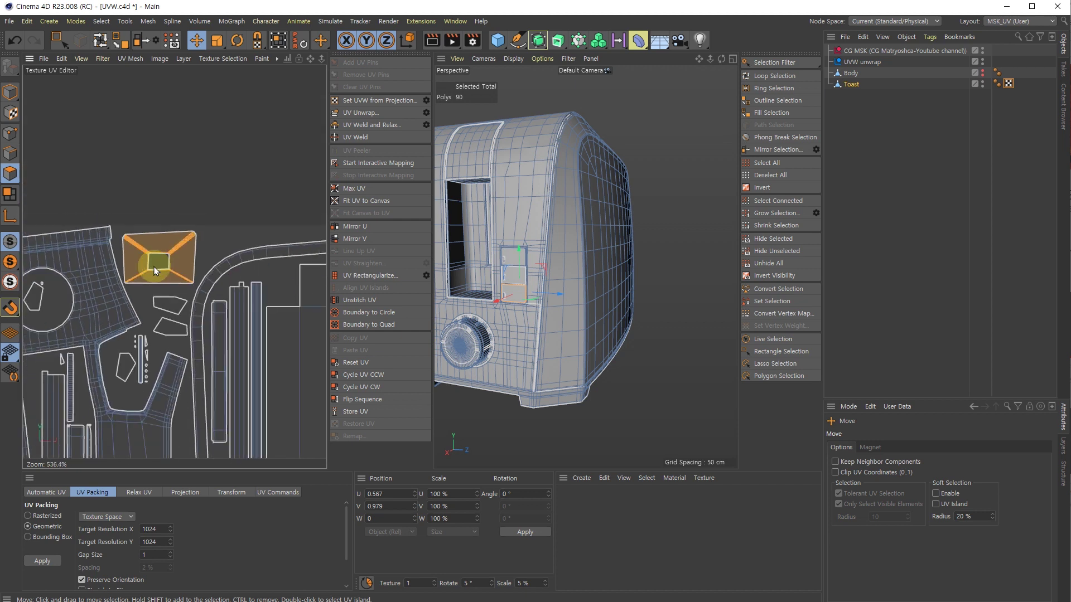
{"action": "scroll", "coordinate": [165, 366], "scroll_direction": "down", "scroll_amount": 6}
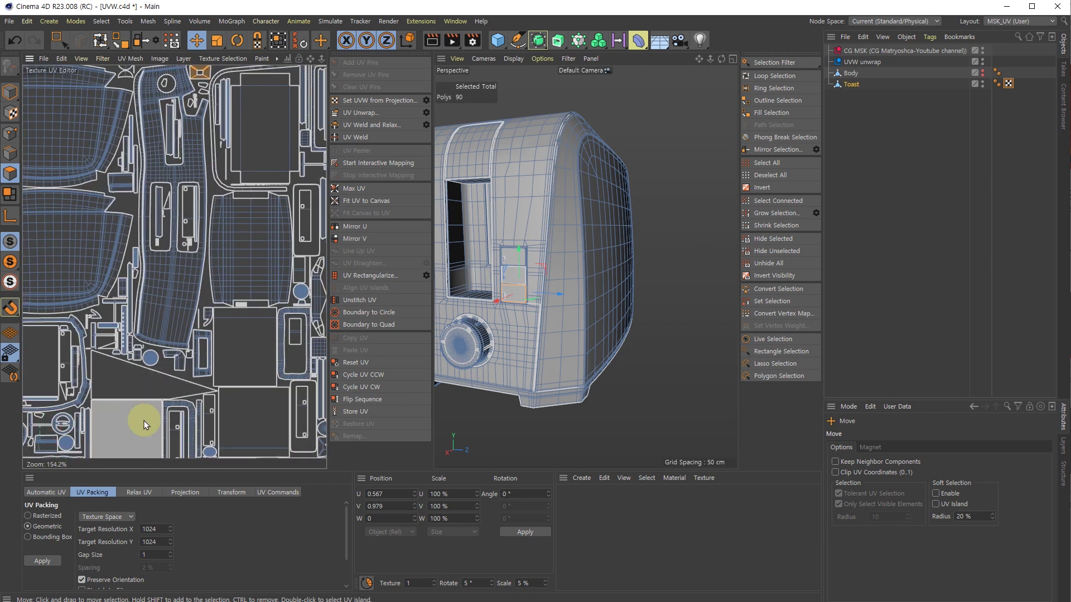
{"action": "middle_click_drag", "start_coordinate": [151, 398], "coordinate": [206, 265], "text": "alt"}
{"action": "middle_click_drag", "start_coordinate": [239, 354], "coordinate": [195, 404], "text": "alt"}
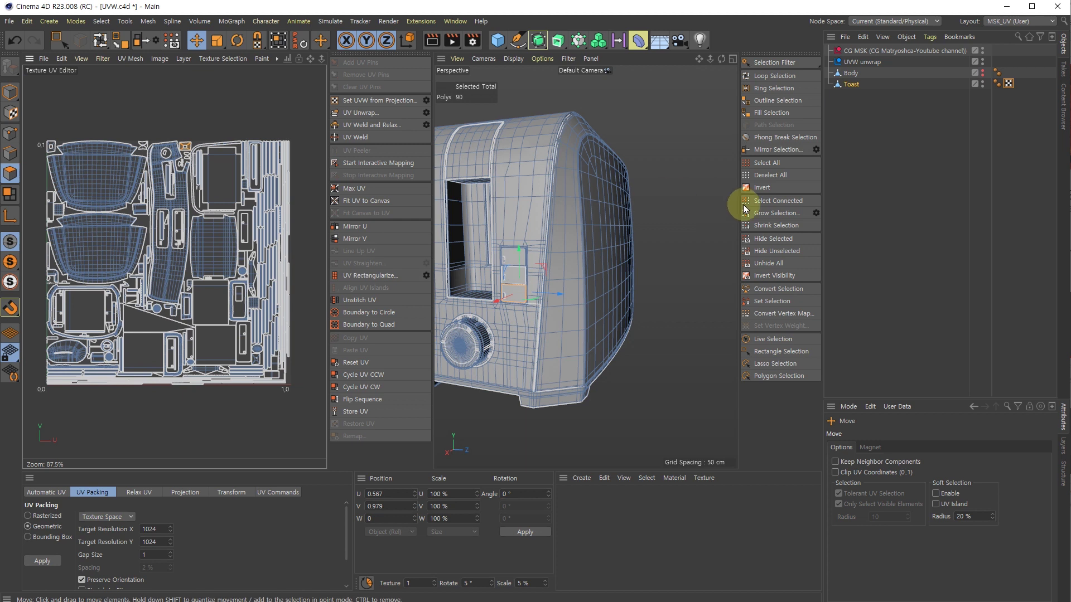
Step: Clear the object selection, hide the Toast object, show the Body object in its place, and reselect Toast
{"action": "left_click", "coordinate": [933, 112]}
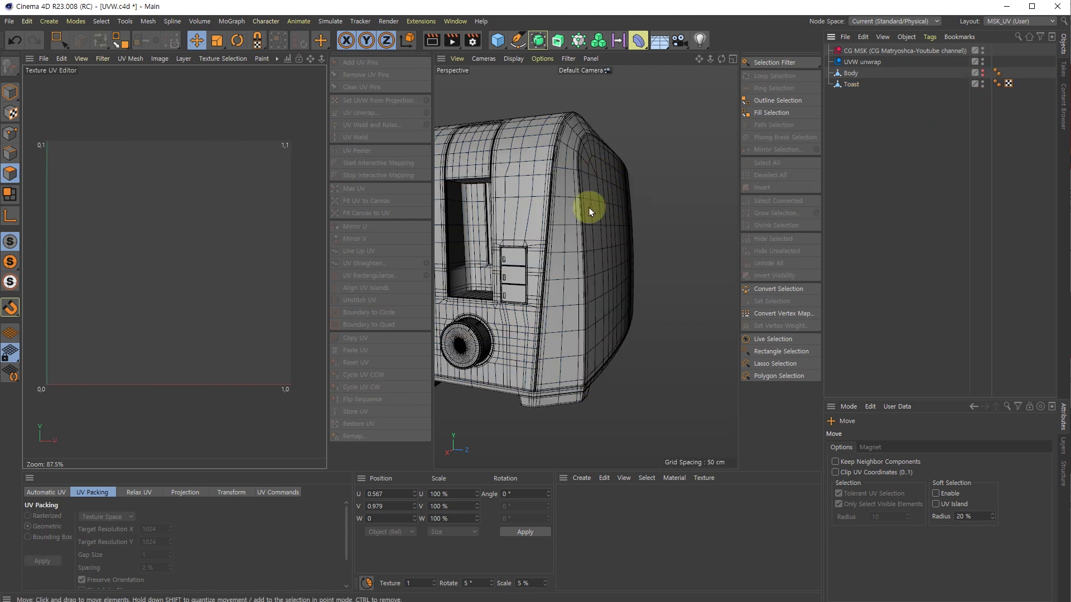
{"action": "scroll", "coordinate": [589, 207], "scroll_direction": "down", "scroll_amount": 6}
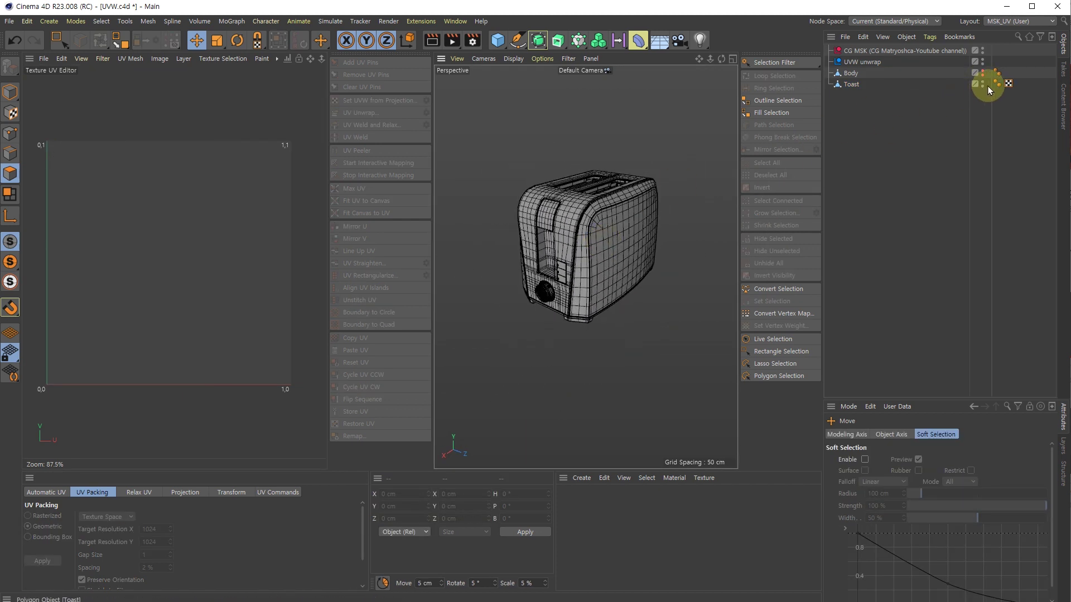
{"action": "left_click", "coordinate": [981, 84]}
{"action": "left_click", "coordinate": [981, 71]}
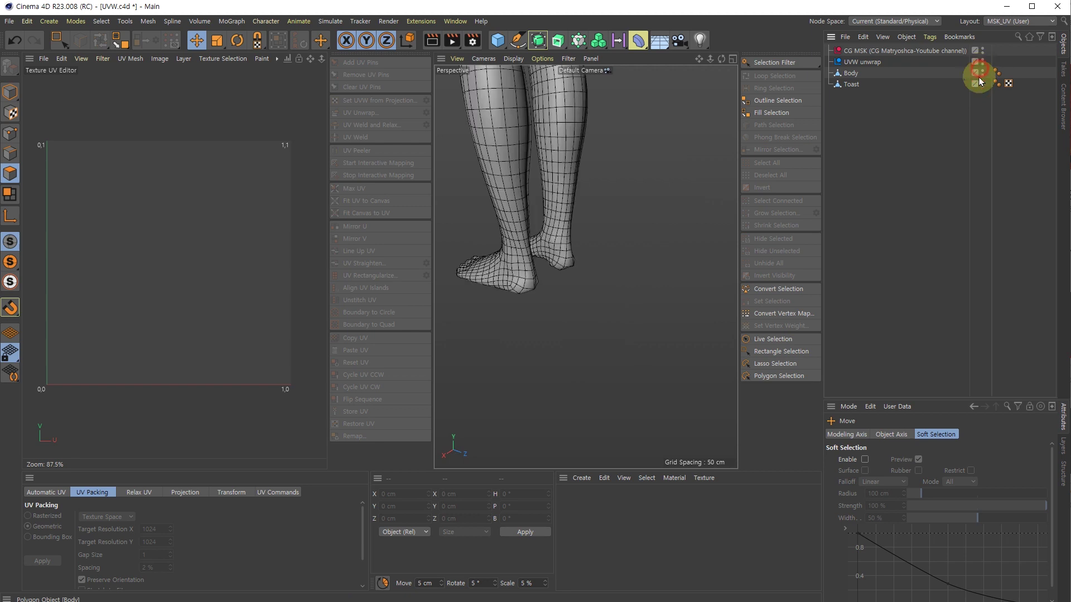
{"action": "left_click", "coordinate": [851, 73]}
{"action": "left_click_drag", "start_coordinate": [680, 165], "coordinate": [613, 222], "text": "alt"}
{"action": "left_click", "coordinate": [852, 85]}
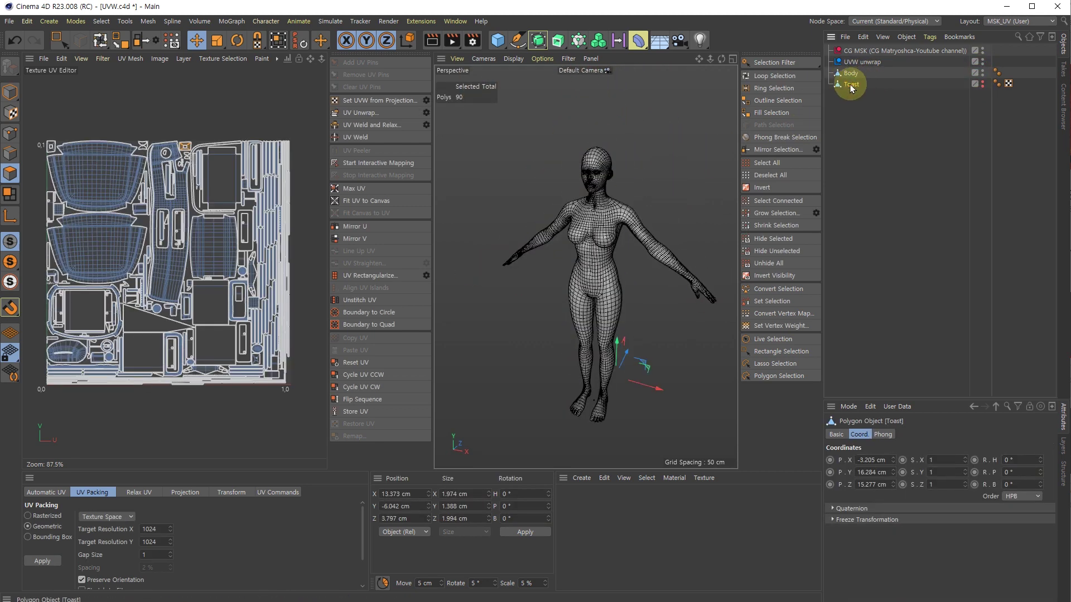
Step: Toggle the Toast selection to compare its UV display, and select the Body object instead
{"action": "left_click", "coordinate": [882, 88]}
{"action": "left_click", "coordinate": [849, 84]}
{"action": "left_click", "coordinate": [881, 83]}
{"action": "left_click", "coordinate": [853, 86]}
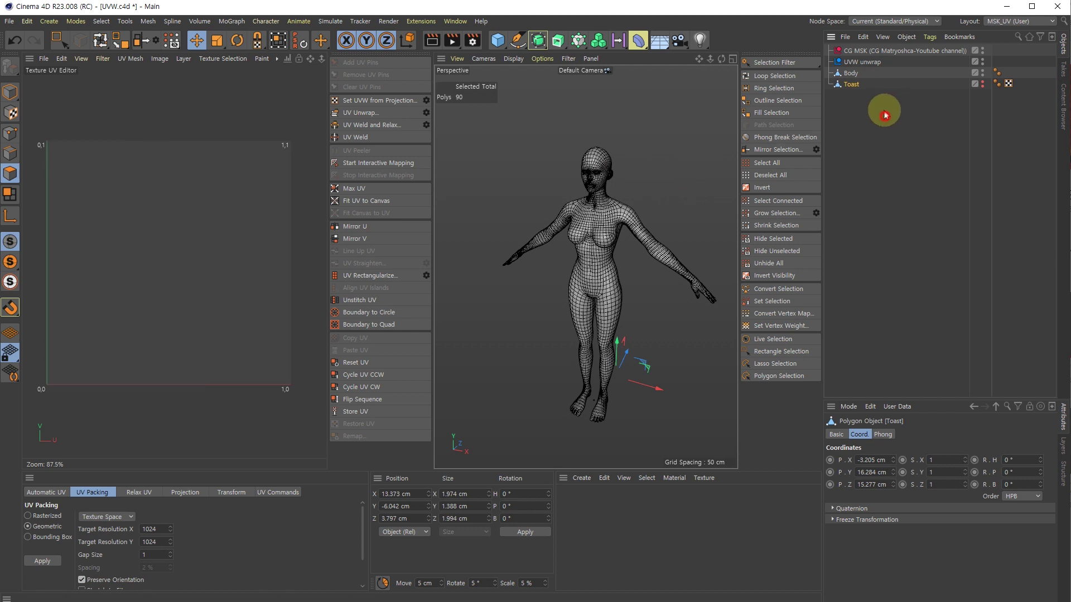
{"action": "left_click", "coordinate": [851, 73]}
Step: Examine the Body's mesh topology around the face, head and torso, keeping the Body selected
{"action": "scroll", "coordinate": [607, 179], "scroll_direction": "up", "scroll_amount": 5}
{"action": "left_click", "coordinate": [635, 190]}
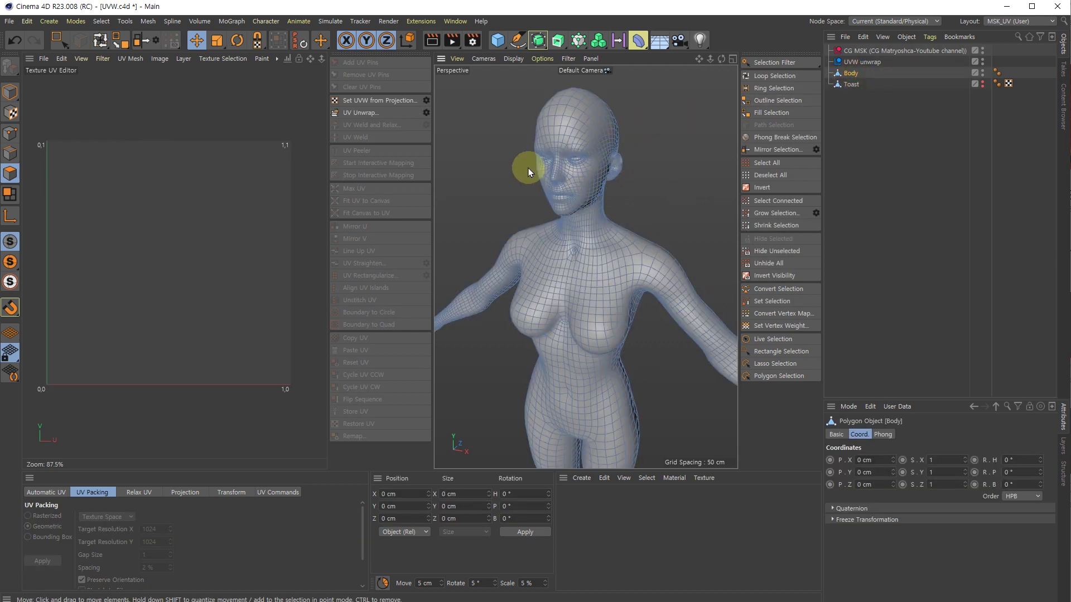
{"action": "scroll", "coordinate": [535, 165], "scroll_direction": "up", "scroll_amount": 5}
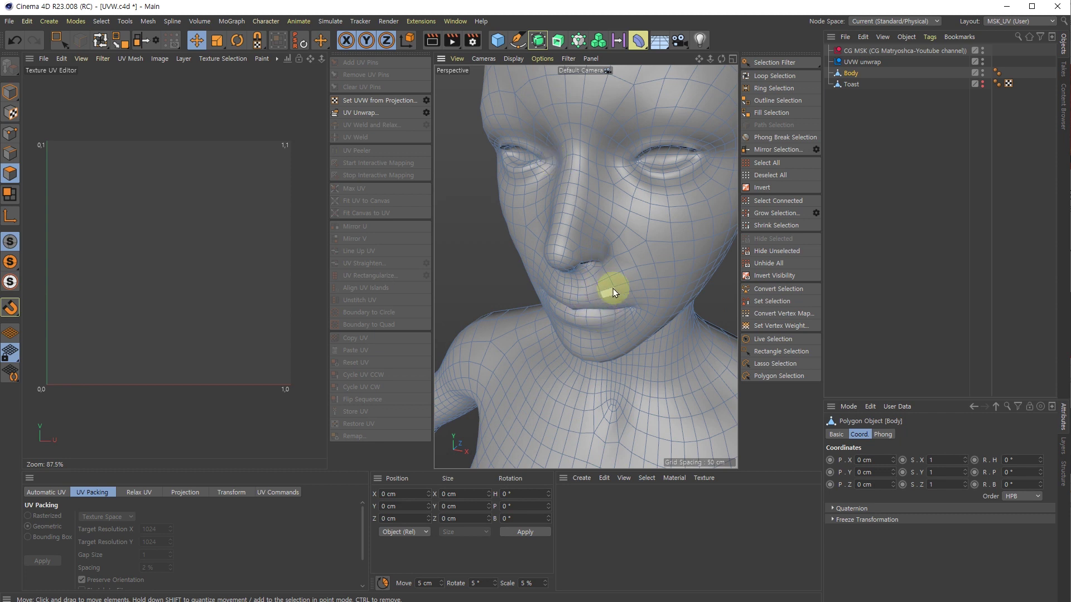
{"action": "scroll", "coordinate": [647, 172], "scroll_direction": "down", "scroll_amount": 6}
{"action": "middle_click_drag", "start_coordinate": [603, 196], "coordinate": [600, 158], "text": "alt"}
{"action": "scroll", "coordinate": [594, 185], "scroll_direction": "down", "scroll_amount": 4}
{"action": "left_click_drag", "start_coordinate": [594, 185], "coordinate": [567, 192], "text": "alt"}
{"action": "left_click", "coordinate": [854, 98]}
{"action": "left_click", "coordinate": [843, 74]}
Step: In edge mode, turn off Stop at Selections and Stop at Poles for Loop Selection, and return to the Move tool
{"action": "scroll", "coordinate": [574, 159], "scroll_direction": "up", "scroll_amount": 5}
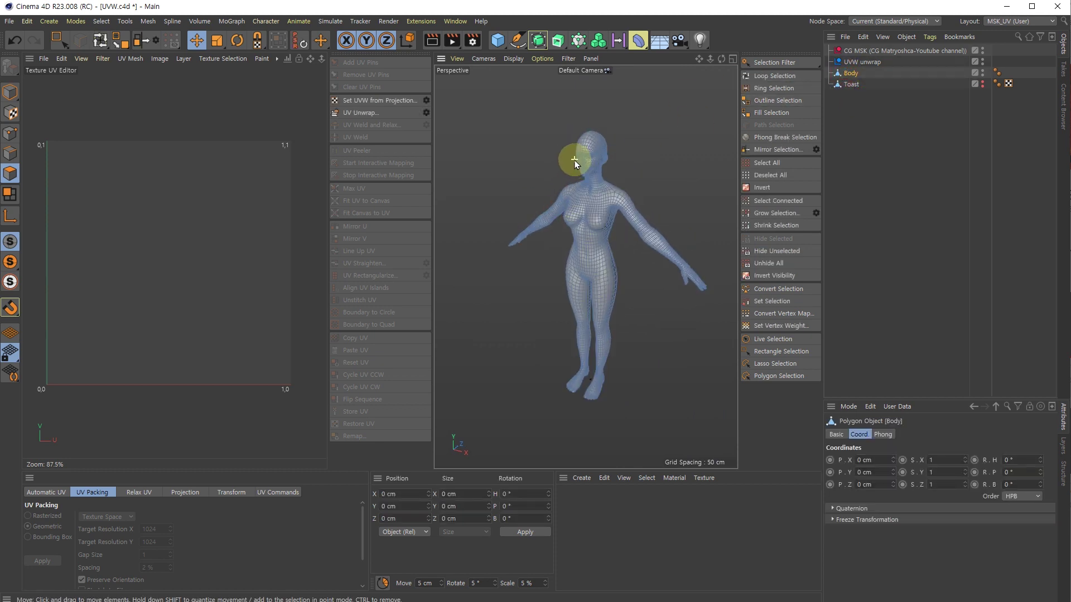
{"action": "key", "text": "Return"}
{"action": "key", "text": "Return"}
{"action": "scroll", "coordinate": [639, 179], "scroll_direction": "up", "scroll_amount": 6}
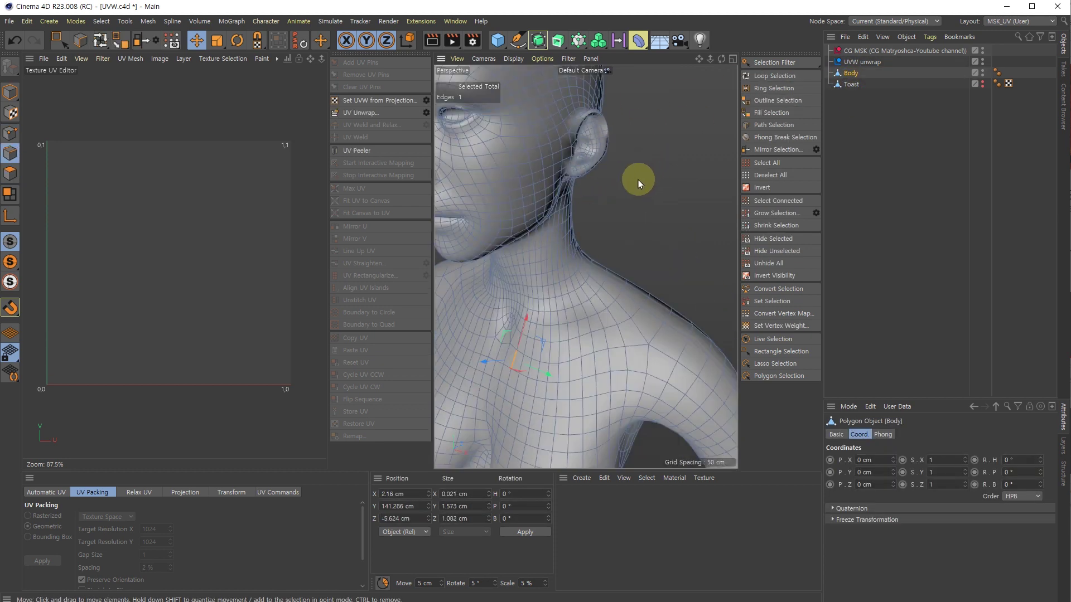
{"action": "scroll", "coordinate": [586, 215], "scroll_direction": "down", "scroll_amount": 3}
{"action": "left_click_drag", "start_coordinate": [559, 228], "coordinate": [562, 234], "text": "alt"}
{"action": "scroll", "coordinate": [571, 236], "scroll_direction": "up", "scroll_amount": 6}
{"action": "key", "text": "u"}
{"action": "key", "text": "l"}
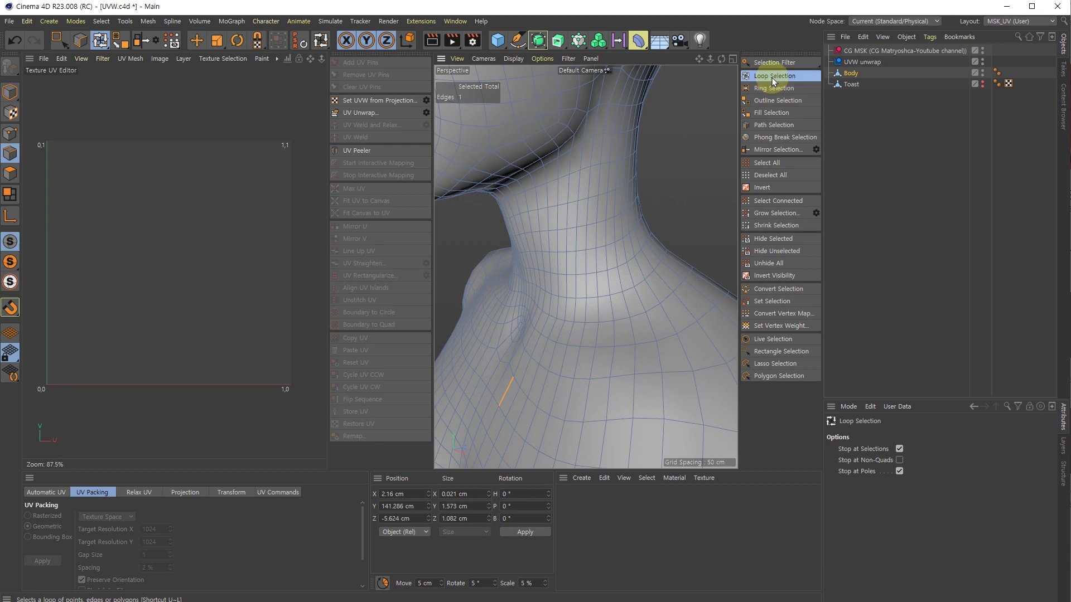
{"action": "left_click", "coordinate": [899, 449]}
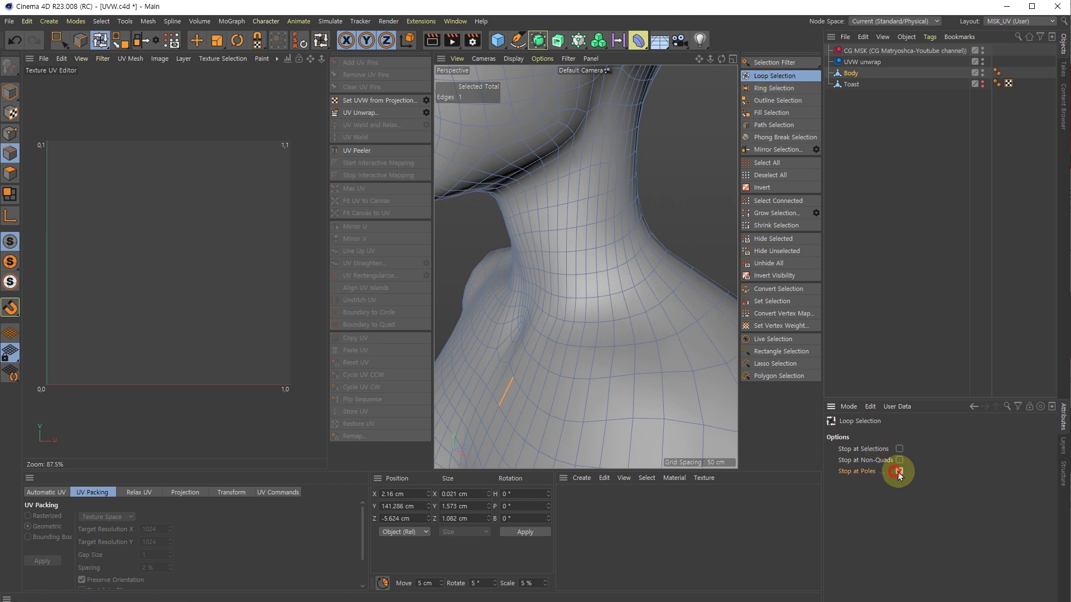
{"action": "scroll", "coordinate": [597, 307], "scroll_direction": "down", "scroll_amount": 8}
{"action": "key", "text": "e"}
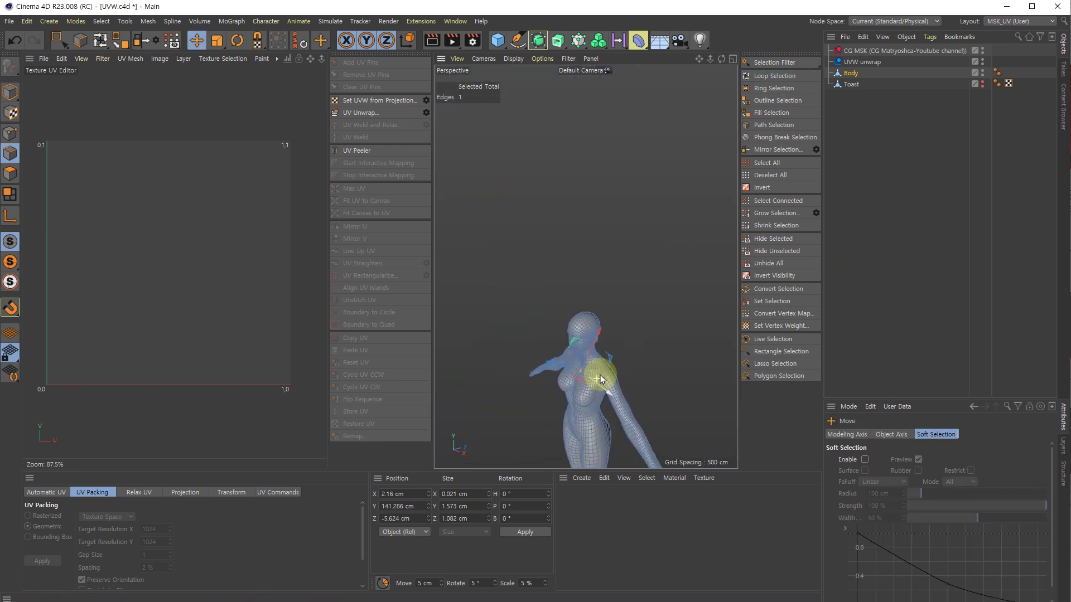
Step: Add a Sphere primitive to the scene as a test object for edge loop selection
{"action": "left_click_drag", "start_coordinate": [494, 40], "coordinate": [554, 59]}
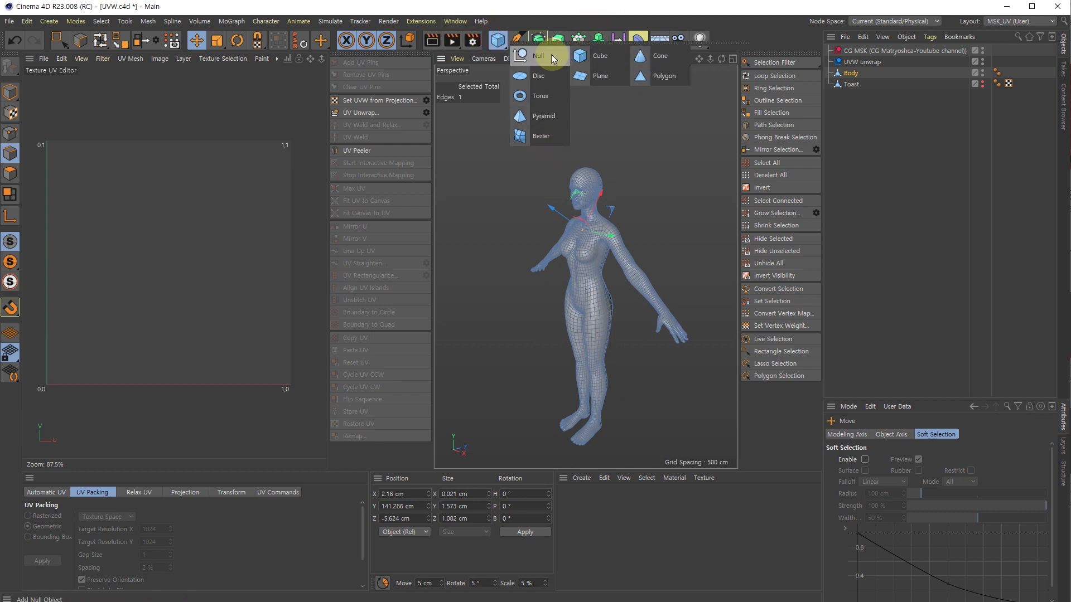
{"action": "left_click_drag", "start_coordinate": [608, 88], "coordinate": [533, 65]}
{"action": "left_click_drag", "start_coordinate": [637, 72], "coordinate": [562, 52]}
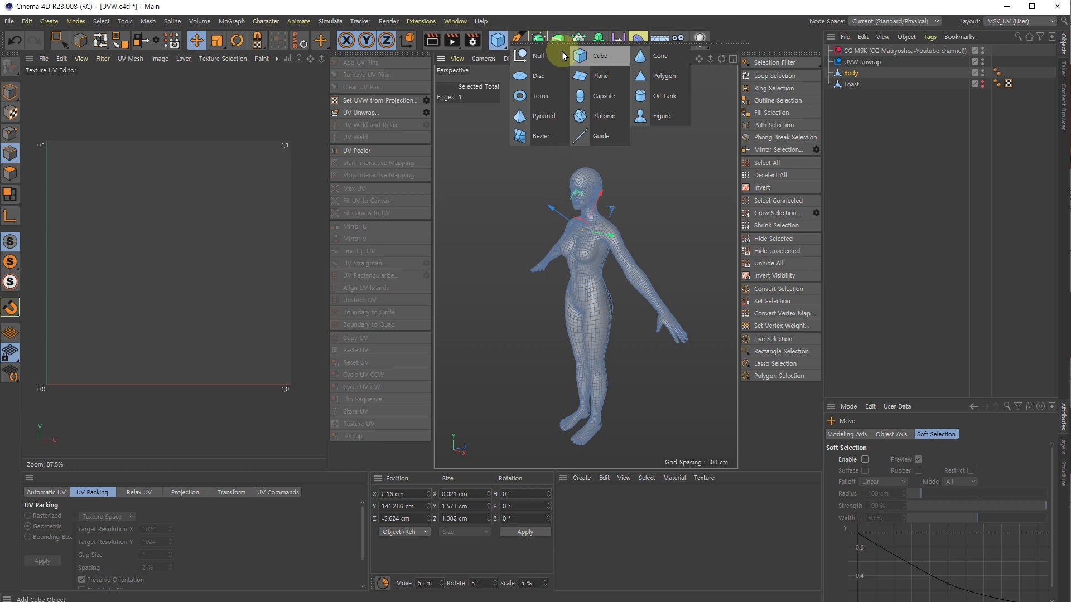
{"action": "left_click_drag", "start_coordinate": [545, 153], "coordinate": [494, 43]}
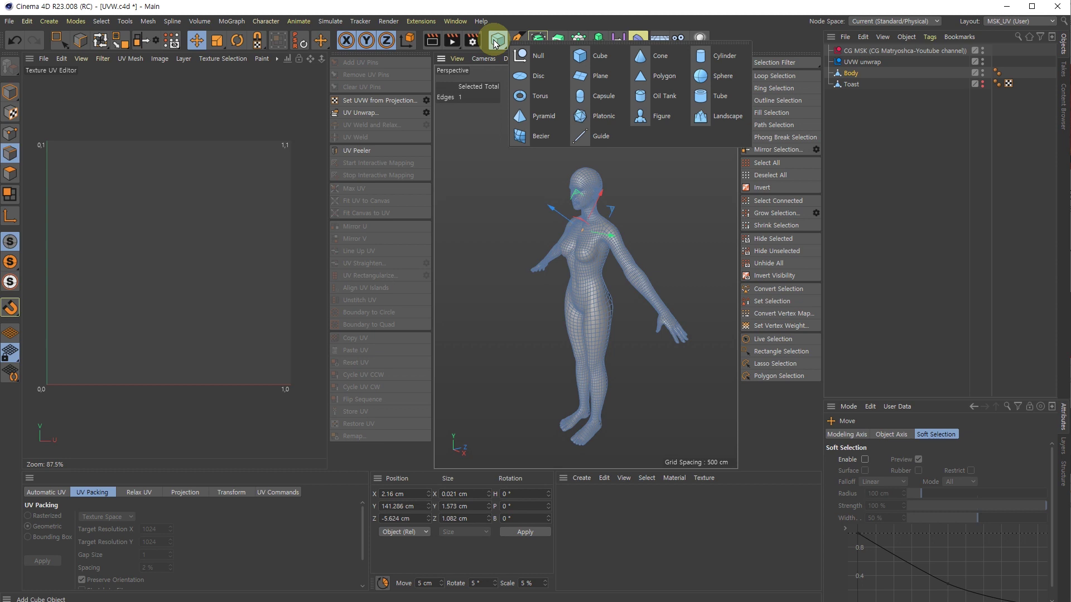
{"action": "left_click_drag", "start_coordinate": [653, 106], "coordinate": [718, 77]}
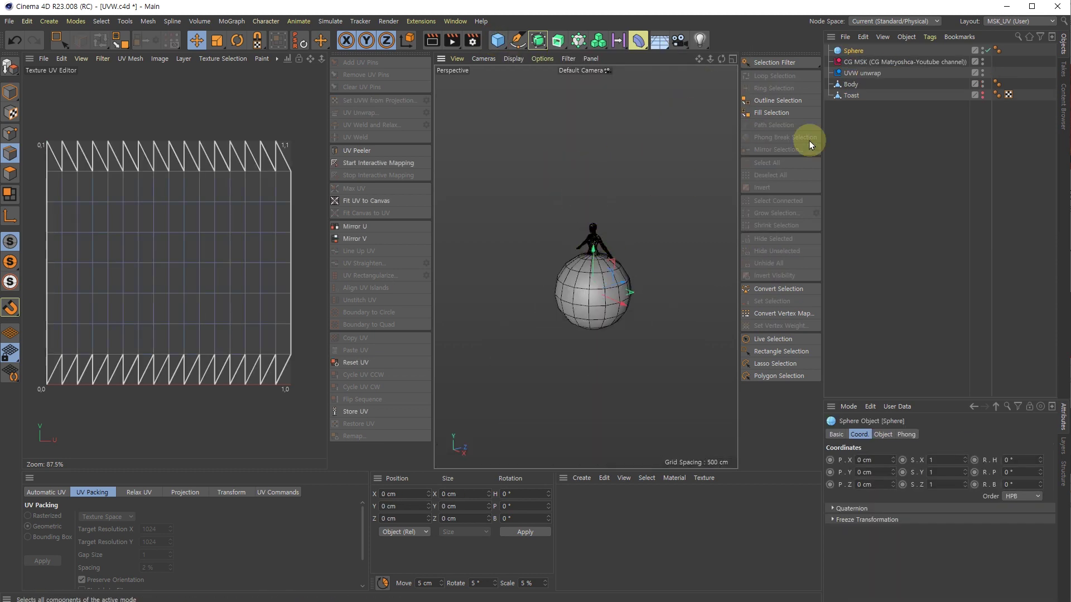
Step: Hide the Body object and convert the sphere into an editable polygon object
{"action": "double_click", "coordinate": [982, 83], "text": "alt"}
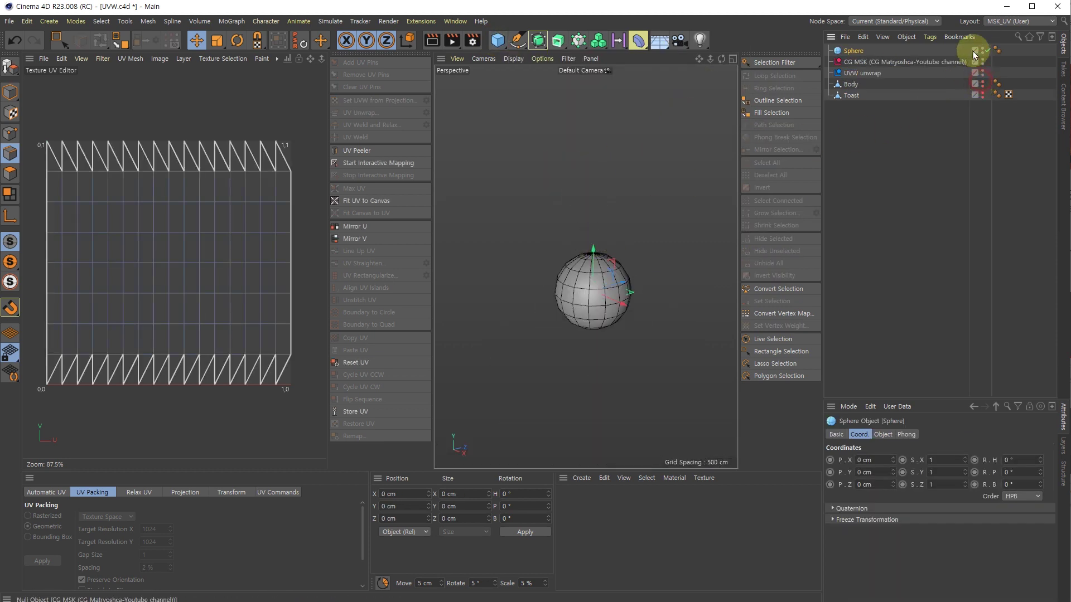
{"action": "left_click", "coordinate": [846, 39]}
{"action": "left_click", "coordinate": [884, 223]}
{"action": "key", "text": "c"}
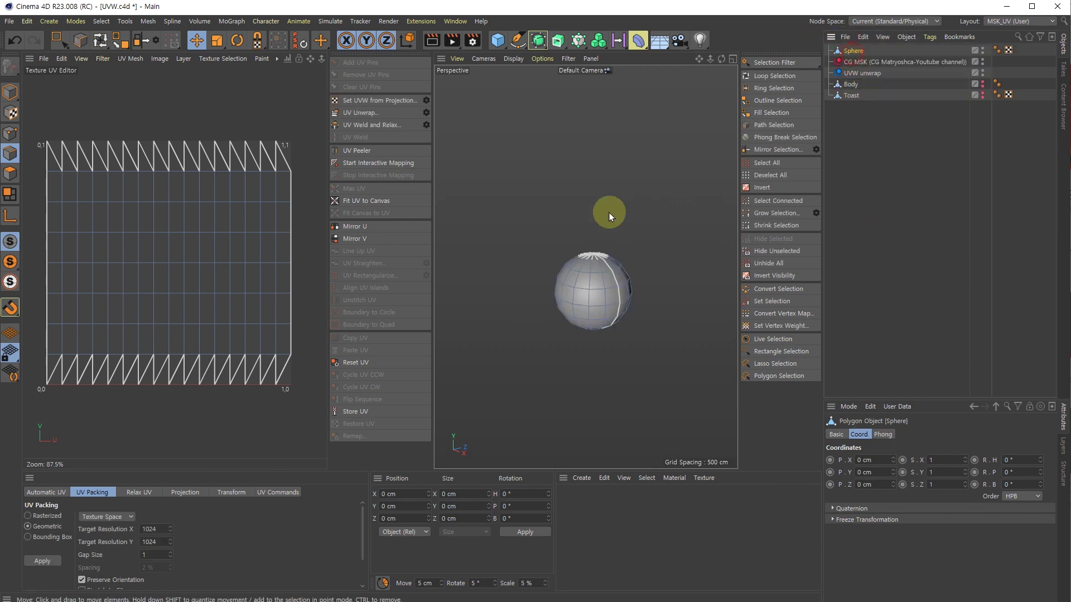
Step: Delete the sphere's UVW tag and reselect the sphere
{"action": "scroll", "coordinate": [605, 245], "scroll_direction": "up", "scroll_amount": 5}
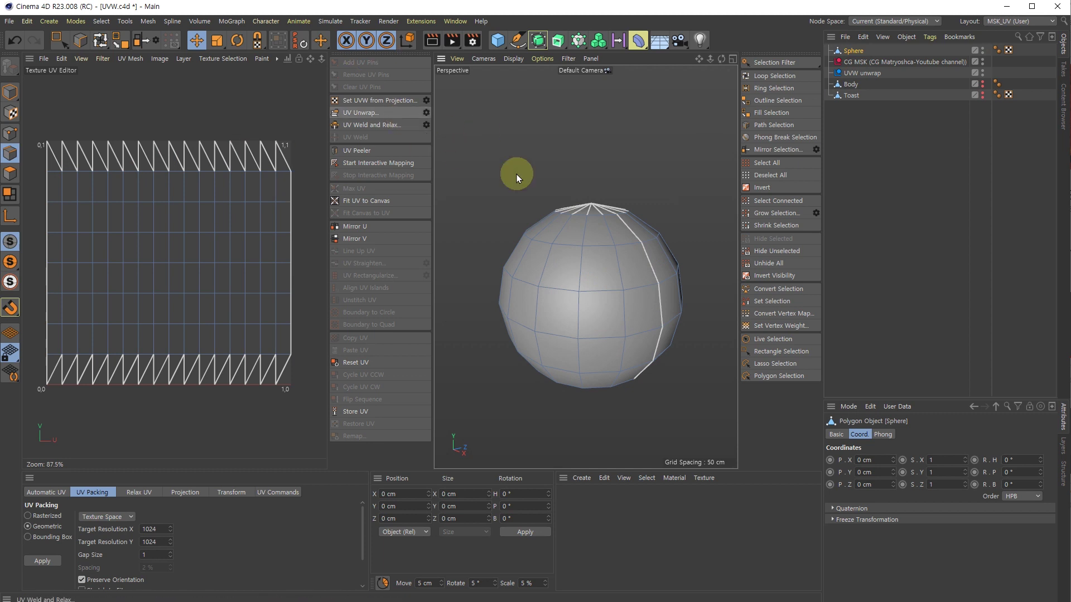
{"action": "left_click_drag", "start_coordinate": [561, 220], "coordinate": [564, 203], "text": "alt"}
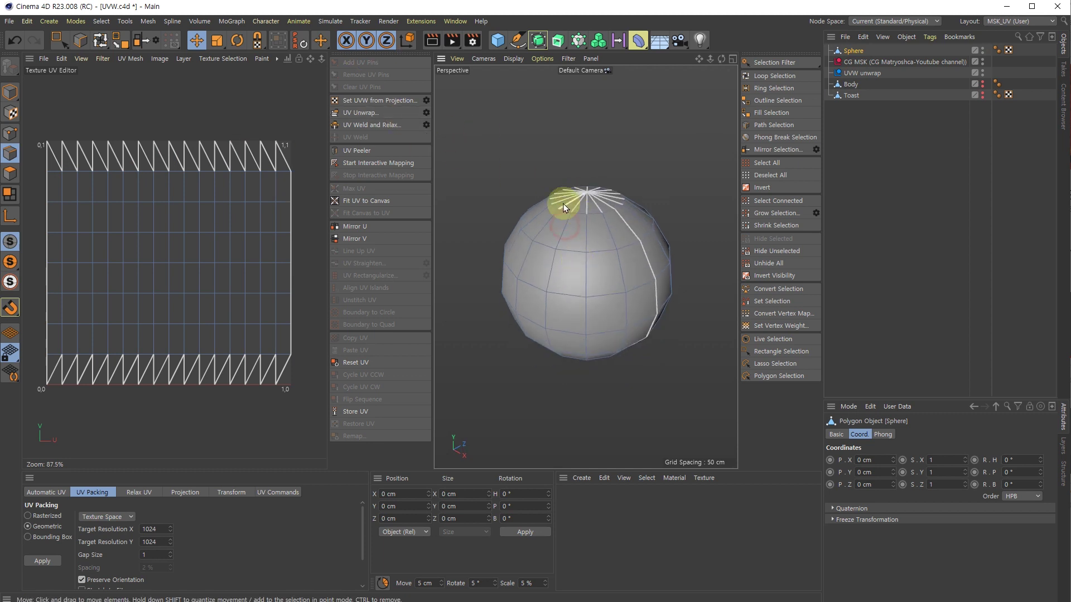
{"action": "left_click", "coordinate": [997, 50]}
{"action": "left_click", "coordinate": [1009, 51]}
{"action": "key", "text": "Delete"}
{"action": "left_click", "coordinate": [853, 51]}
Step: Use Loop Selection with Stop at Selections on to select two horizontal edge loops, one near each pole of the sphere
{"action": "left_click_drag", "start_coordinate": [592, 174], "coordinate": [607, 275], "text": "alt"}
{"action": "key", "text": "u"}
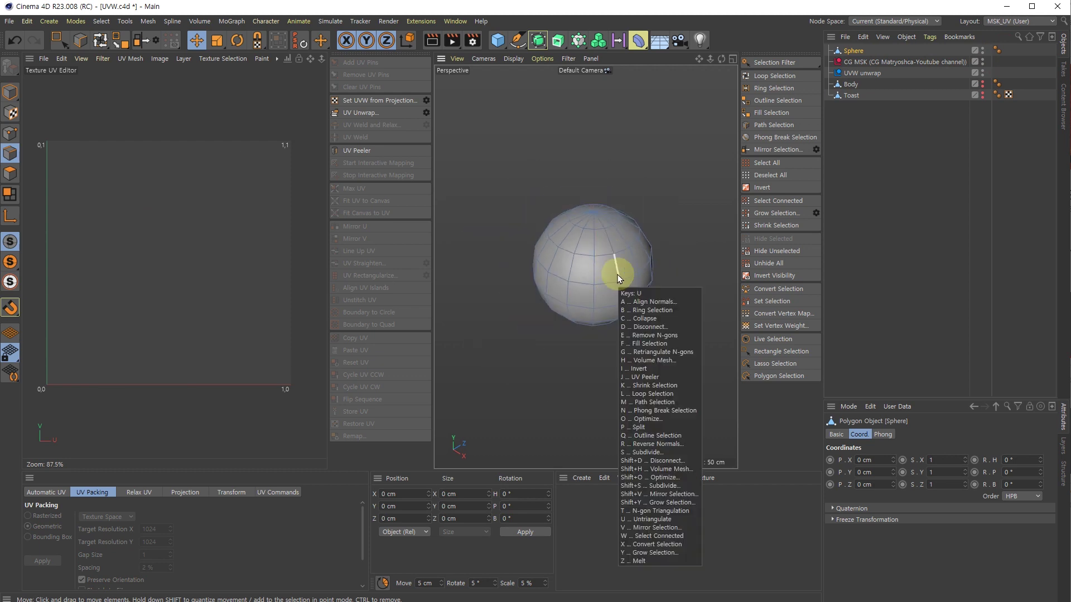
{"action": "key", "text": "l"}
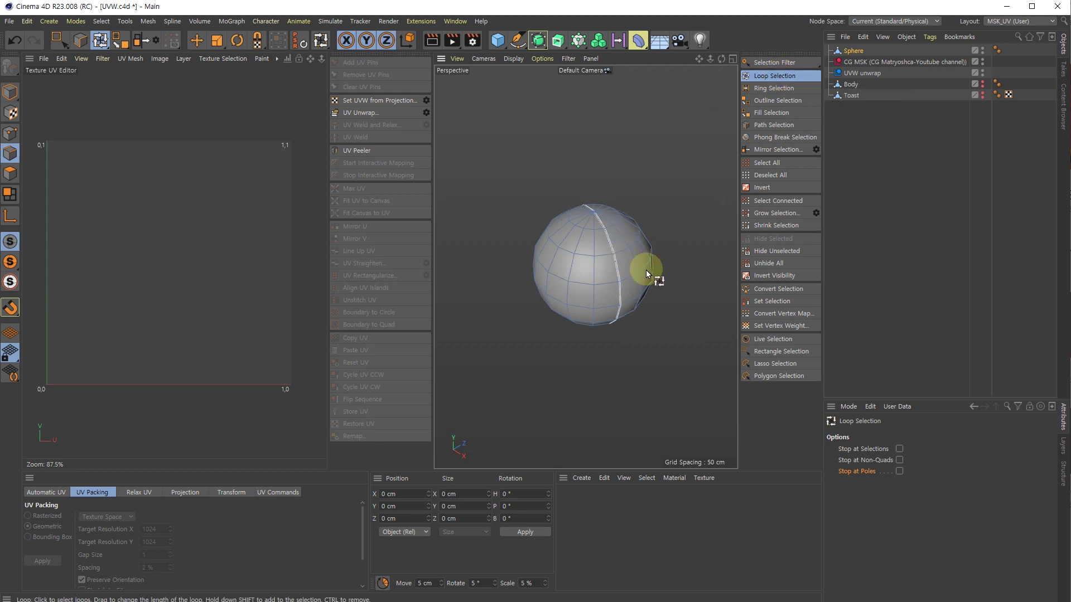
{"action": "left_click_drag", "start_coordinate": [639, 328], "coordinate": [701, 364], "text": "alt"}
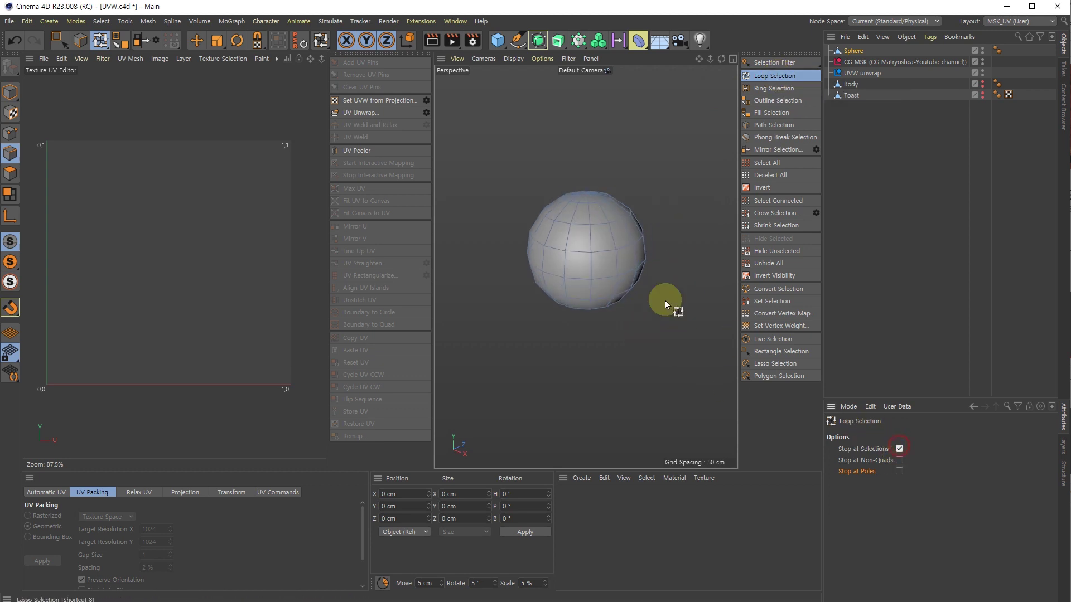
{"action": "left_click_drag", "start_coordinate": [635, 353], "coordinate": [629, 338], "text": "alt"}
{"action": "left_click", "coordinate": [600, 230]}
{"action": "mouse_move", "coordinate": [605, 280]}
{"action": "left_mouse_down", "text": "alt"}
{"action": "mouse_move", "coordinate": [603, 246]}
{"action": "mouse_move", "coordinate": [603, 272]}
{"action": "mouse_move", "coordinate": [661, 254]}
{"action": "left_mouse_up", "text": "alt"}
{"action": "left_click", "coordinate": [602, 335], "text": "shift"}
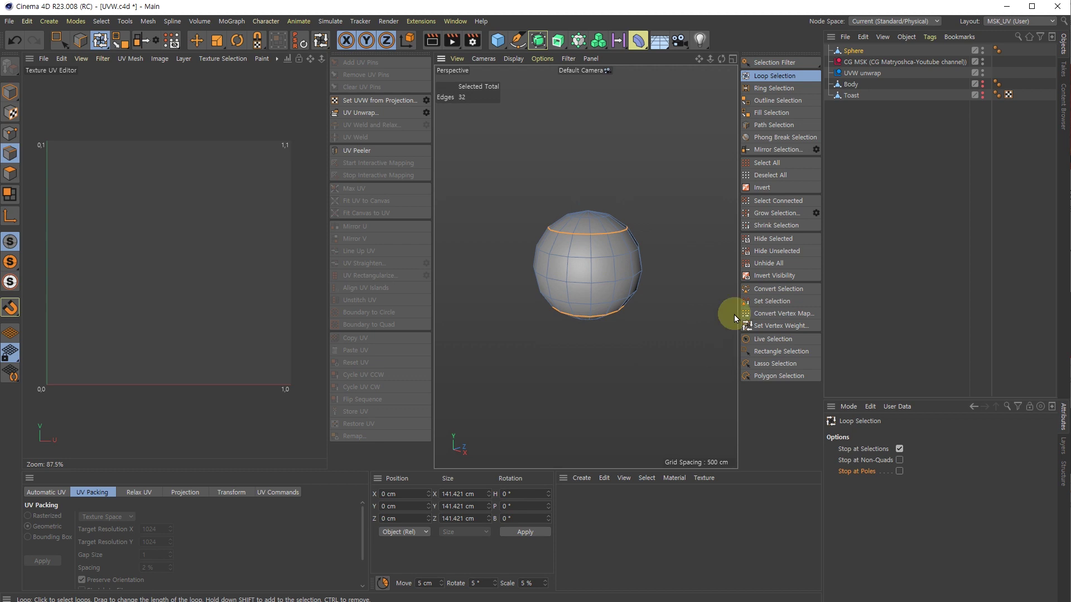
Step: Compare vertical loops with Stop at Selections off and on, and add a vertical edge run between the two horizontal loops
{"action": "left_click_drag", "start_coordinate": [603, 268], "coordinate": [635, 239], "text": "alt"}
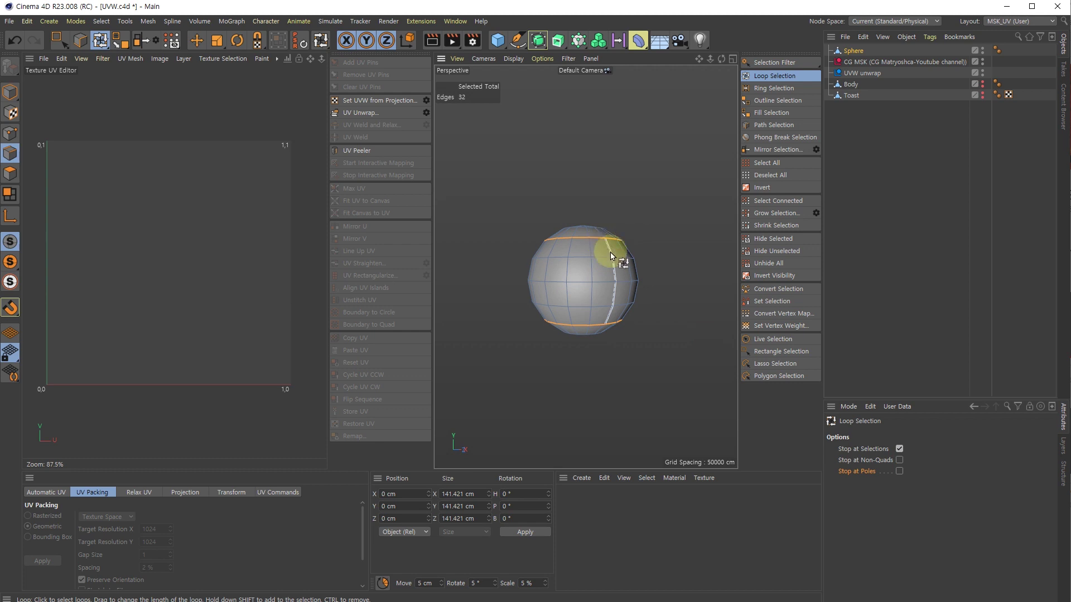
{"action": "left_click_drag", "start_coordinate": [610, 252], "coordinate": [608, 254], "text": "alt"}
{"action": "scroll", "coordinate": [610, 262], "scroll_direction": "up", "scroll_amount": 4}
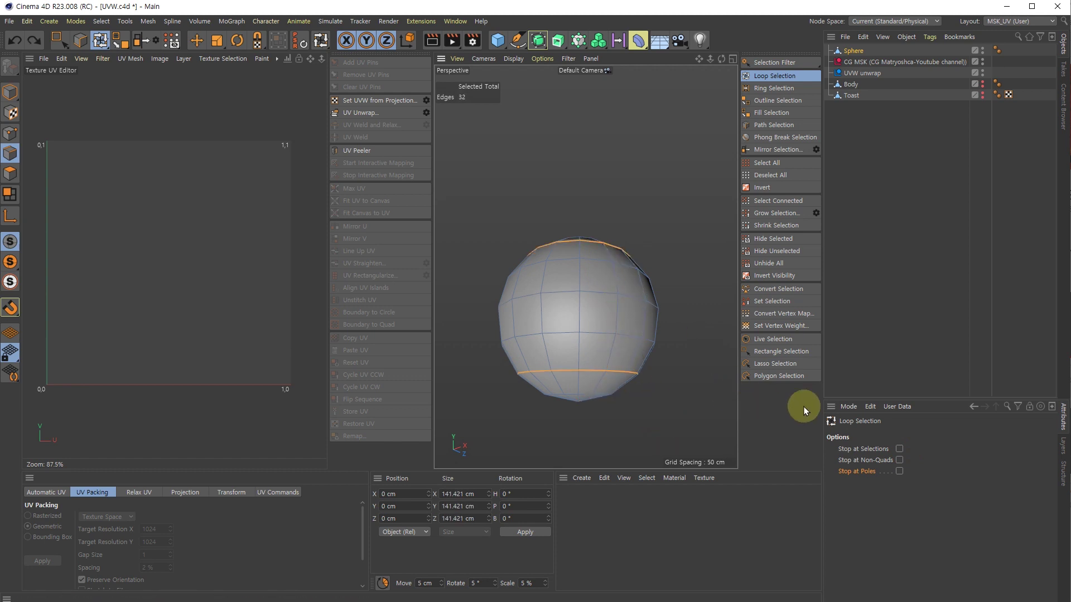
{"action": "left_click", "coordinate": [900, 449]}
{"action": "left_click", "coordinate": [617, 281], "text": "shift"}
{"action": "mouse_move", "coordinate": [609, 313]}
{"action": "left_mouse_down", "text": "alt"}
{"action": "mouse_move", "coordinate": [612, 359]}
{"action": "mouse_move", "coordinate": [597, 232]}
{"action": "mouse_move", "coordinate": [626, 280]}
{"action": "mouse_move", "coordinate": [591, 323]}
{"action": "left_mouse_up", "text": "alt"}
Step: Compare loops across the sphere's upper pole with Stop at Poles off and on, and undo the test selection
{"action": "left_click", "coordinate": [898, 472]}
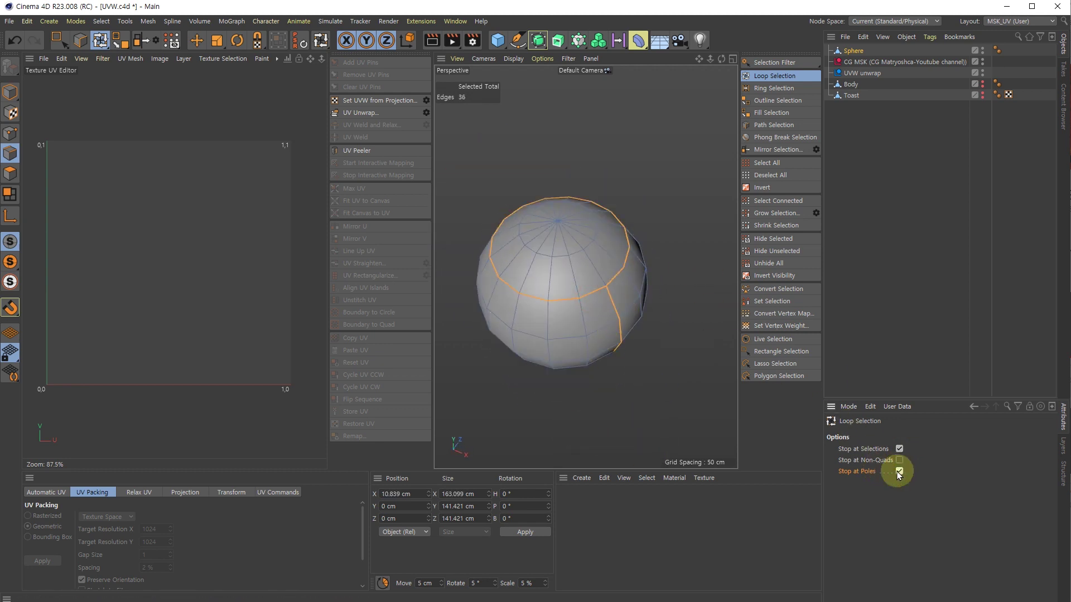
{"action": "scroll", "coordinate": [574, 227], "scroll_direction": "up", "scroll_amount": 3}
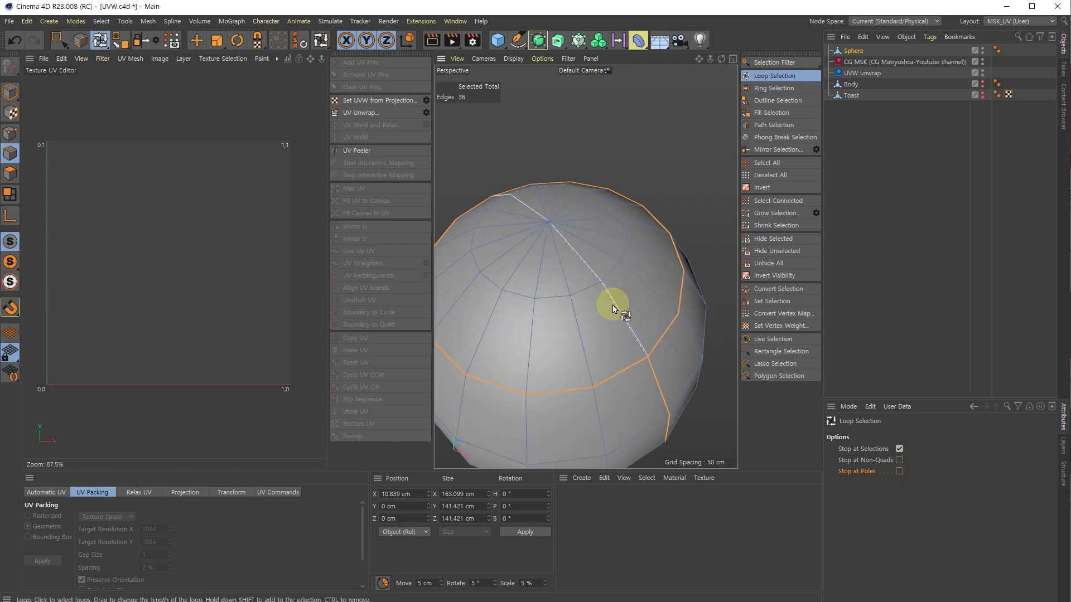
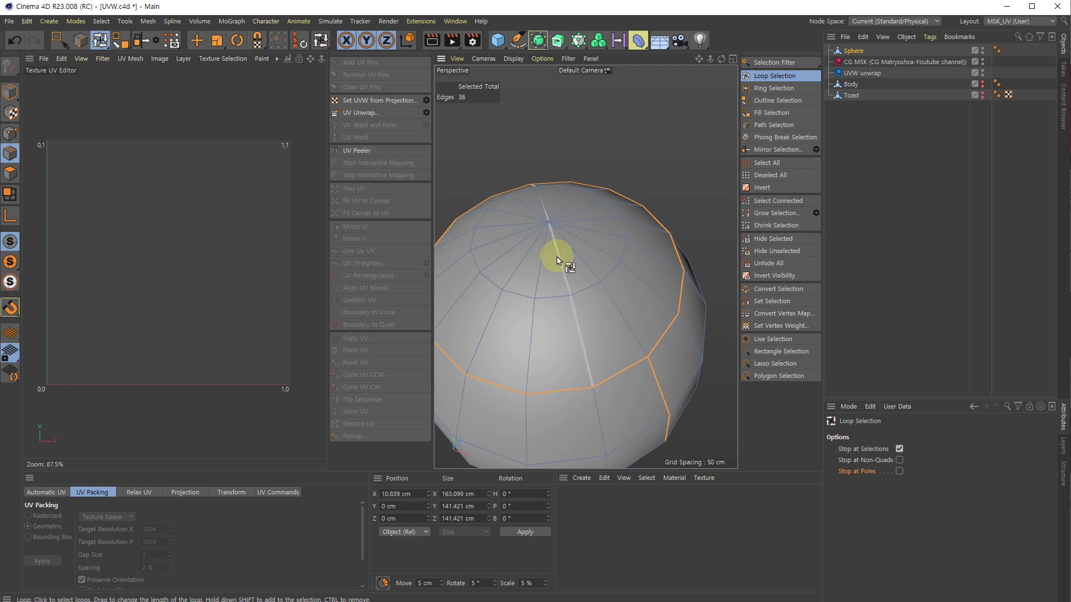
{"action": "left_click", "coordinate": [899, 472]}
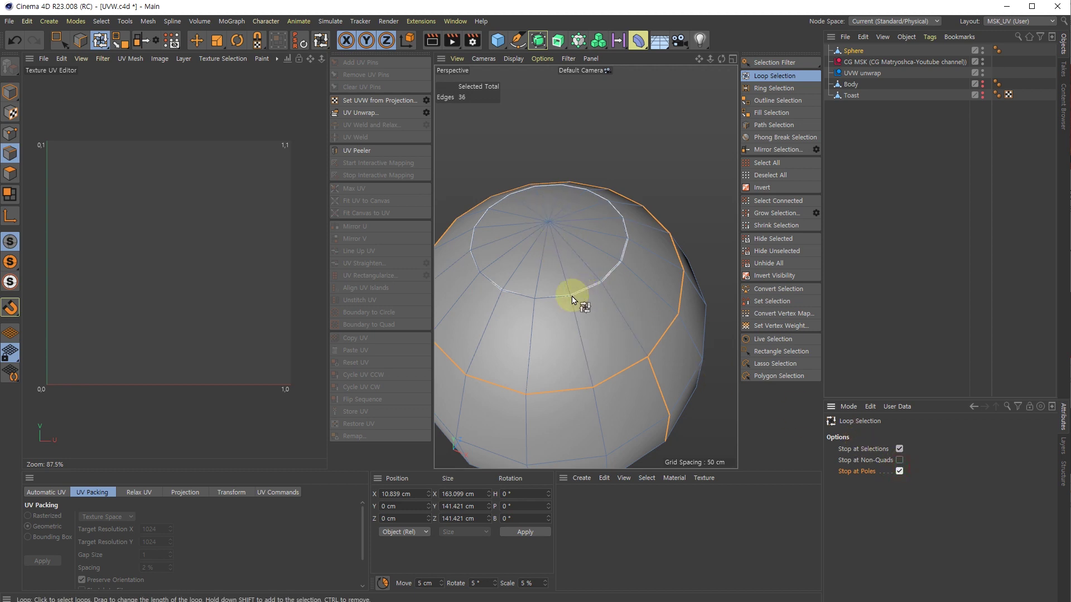
{"action": "left_click", "coordinate": [564, 260], "text": "shift"}
{"action": "key", "text": "ctrl+z"}
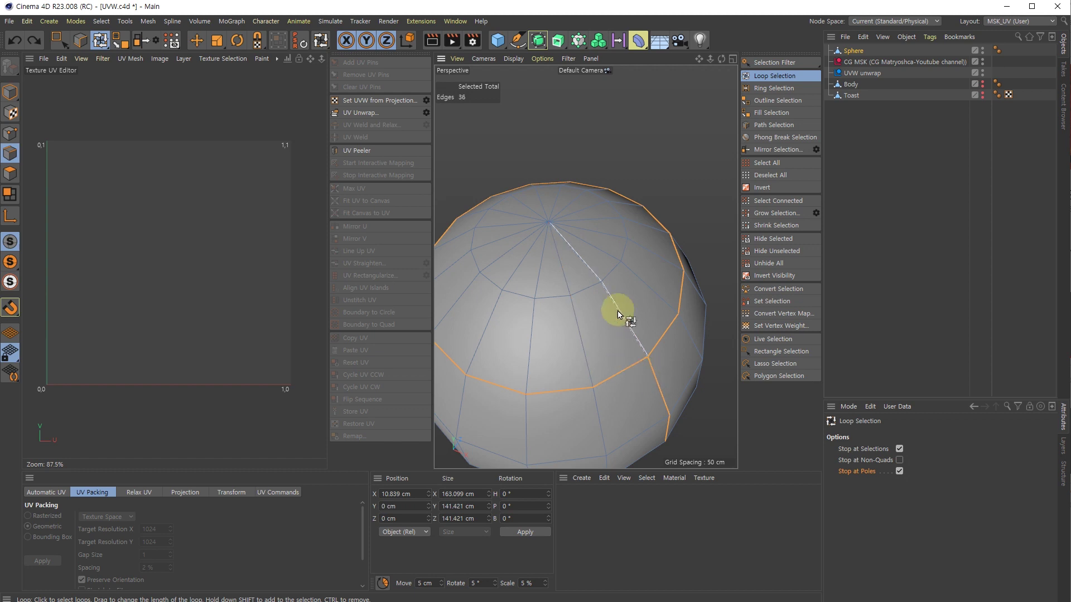
Step: Delete the test sphere, and select and show the Body object again
{"action": "scroll", "coordinate": [616, 314], "scroll_direction": "down", "scroll_amount": 5}
{"action": "left_click_drag", "start_coordinate": [611, 349], "coordinate": [602, 267], "text": "alt"}
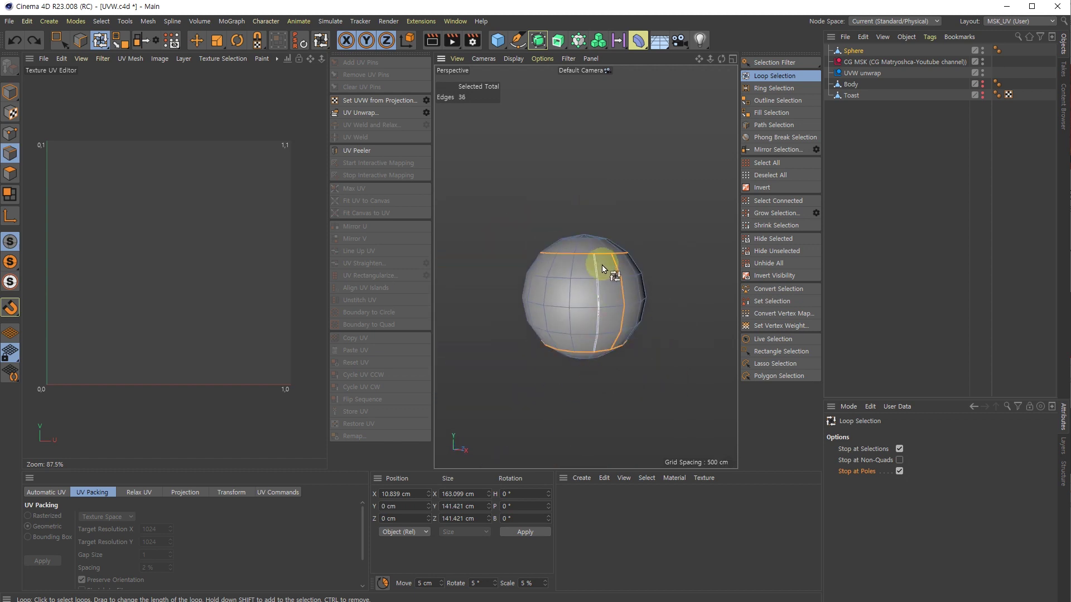
{"action": "left_click", "coordinate": [846, 49]}
{"action": "key", "text": "Delete"}
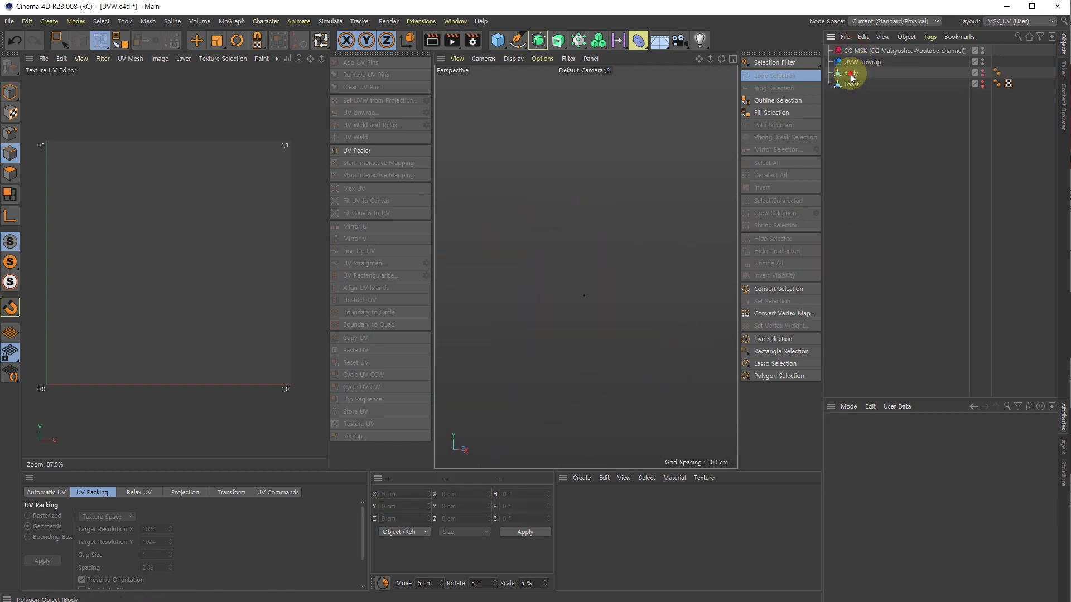
{"action": "left_click", "coordinate": [848, 74]}
{"action": "left_click", "coordinate": [983, 70]}
Step: Switch the Body to model mode and generate its initial UVs with a frontal projection
{"action": "scroll", "coordinate": [528, 173], "scroll_direction": "up", "scroll_amount": 5}
{"action": "scroll", "coordinate": [653, 237], "scroll_direction": "down", "scroll_amount": 2}
{"action": "middle_click_drag", "start_coordinate": [590, 235], "coordinate": [491, 207], "text": "alt"}
{"action": "key", "text": "Return"}
{"action": "middle_click_drag", "start_coordinate": [638, 258], "coordinate": [564, 177], "text": "alt"}
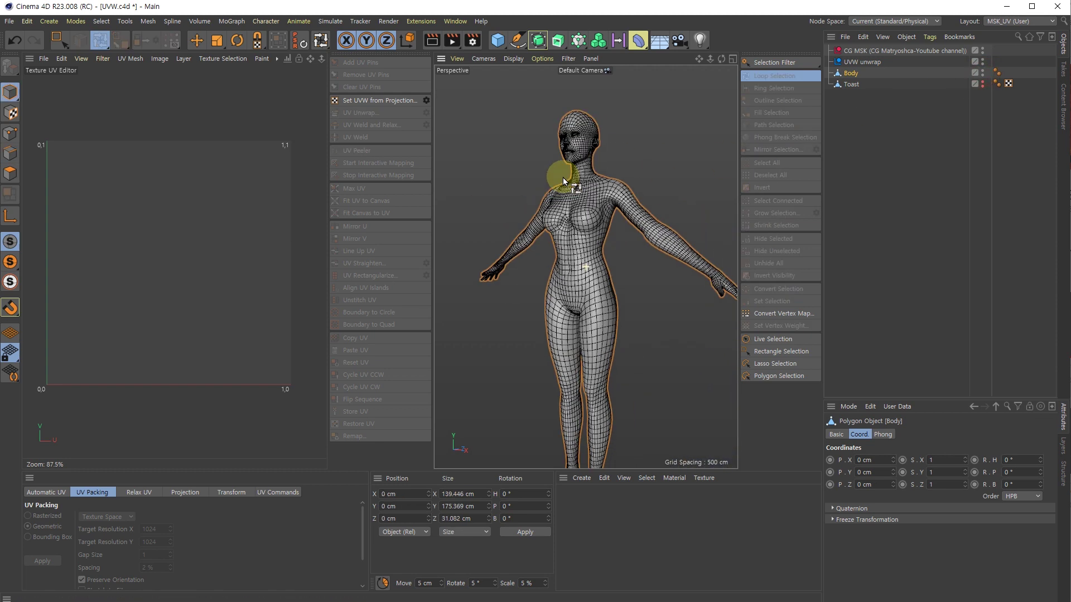
{"action": "left_click_drag", "start_coordinate": [579, 241], "coordinate": [564, 276], "text": "alt"}
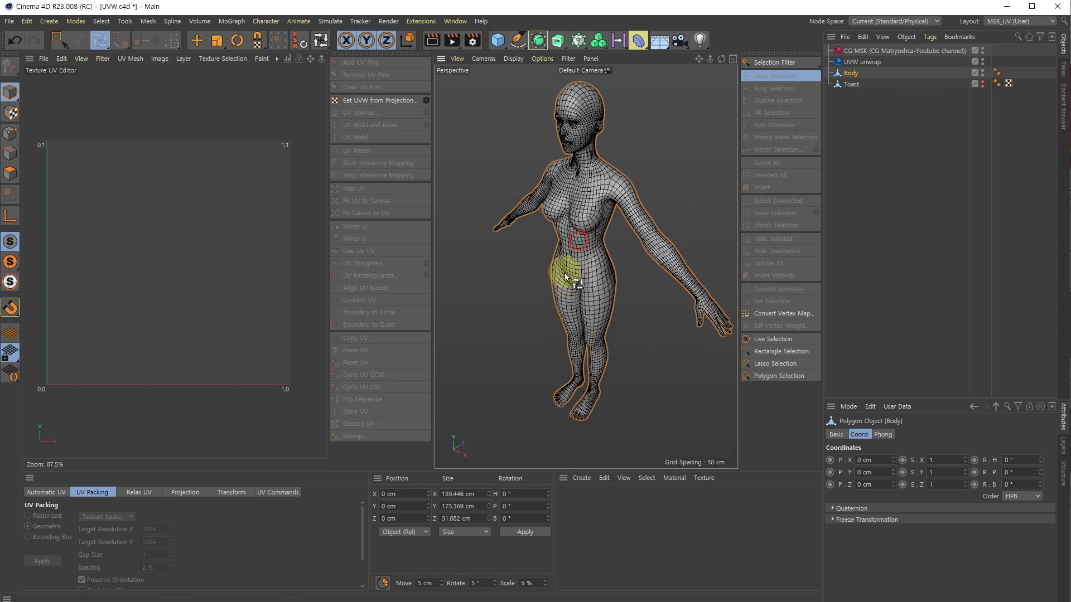
{"action": "left_click", "coordinate": [427, 101]}
{"action": "left_click", "coordinate": [410, 210]}
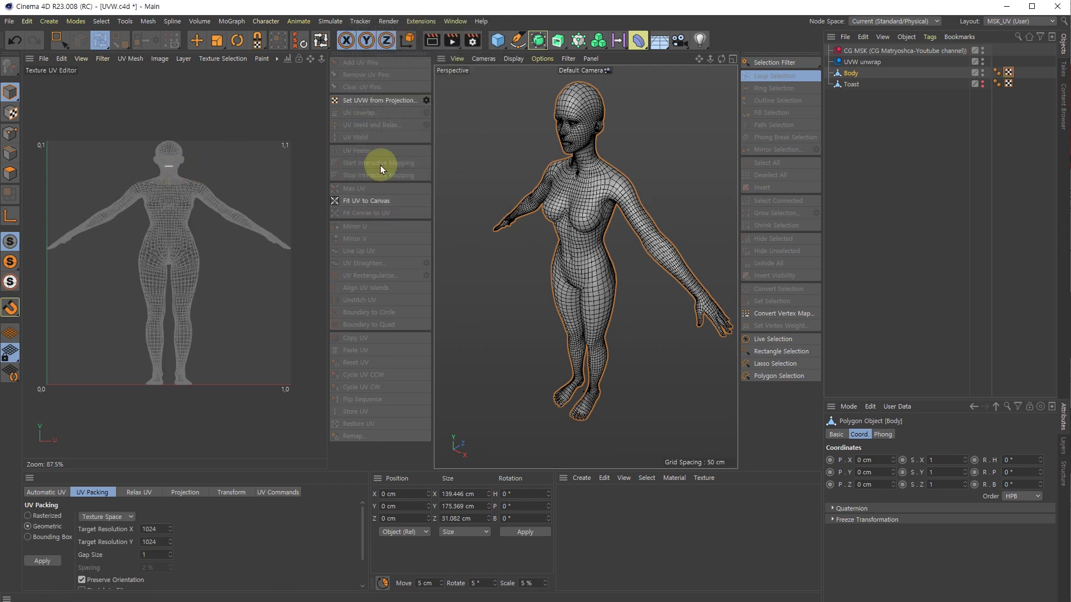
Step: Switch the Body to edge mode and select the edge loop around the middle of the neck
{"action": "key", "text": "e"}
{"action": "left_click", "coordinate": [621, 135]}
{"action": "scroll", "coordinate": [582, 96], "scroll_direction": "up", "scroll_amount": 5}
{"action": "key", "text": "Return"}
{"action": "key", "text": "Return"}
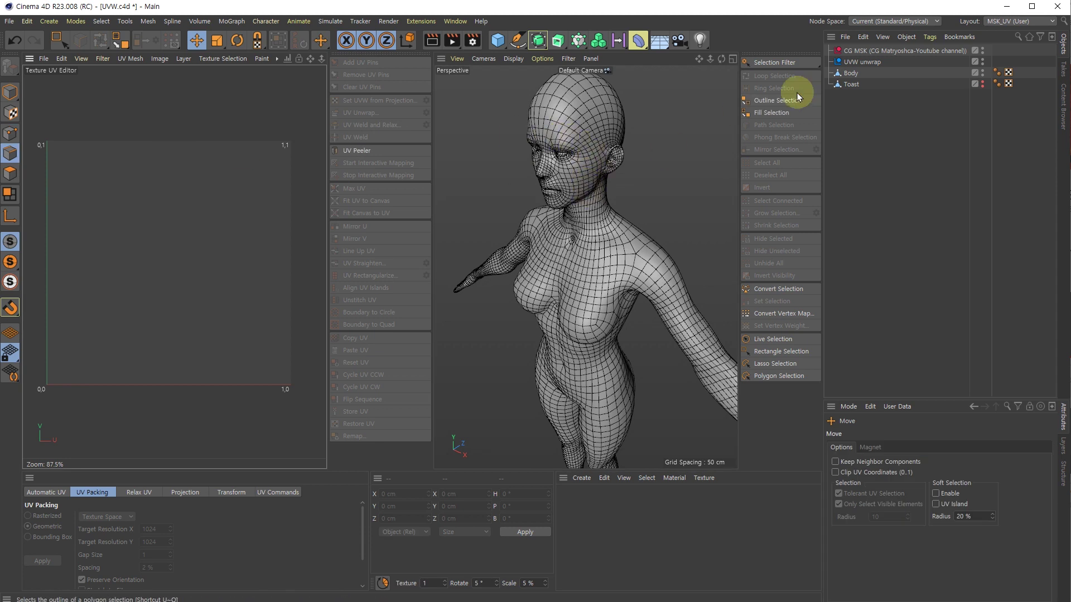
{"action": "left_click", "coordinate": [561, 172]}
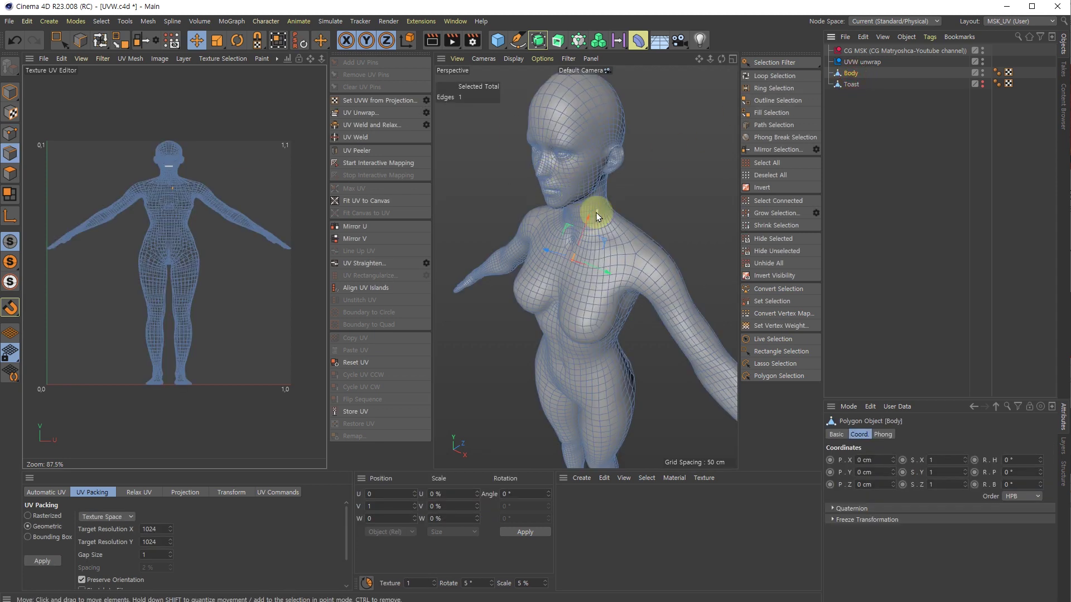
{"action": "scroll", "coordinate": [595, 210], "scroll_direction": "up", "scroll_amount": 5}
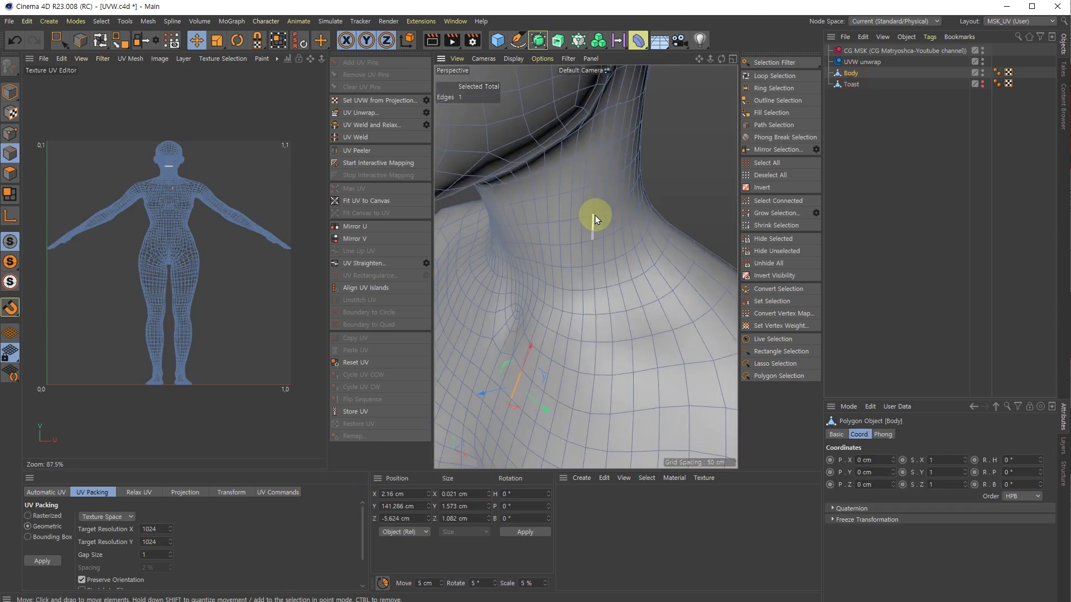
{"action": "key", "text": "u"}
{"action": "key", "text": "l"}
{"action": "left_click", "coordinate": [597, 212]}
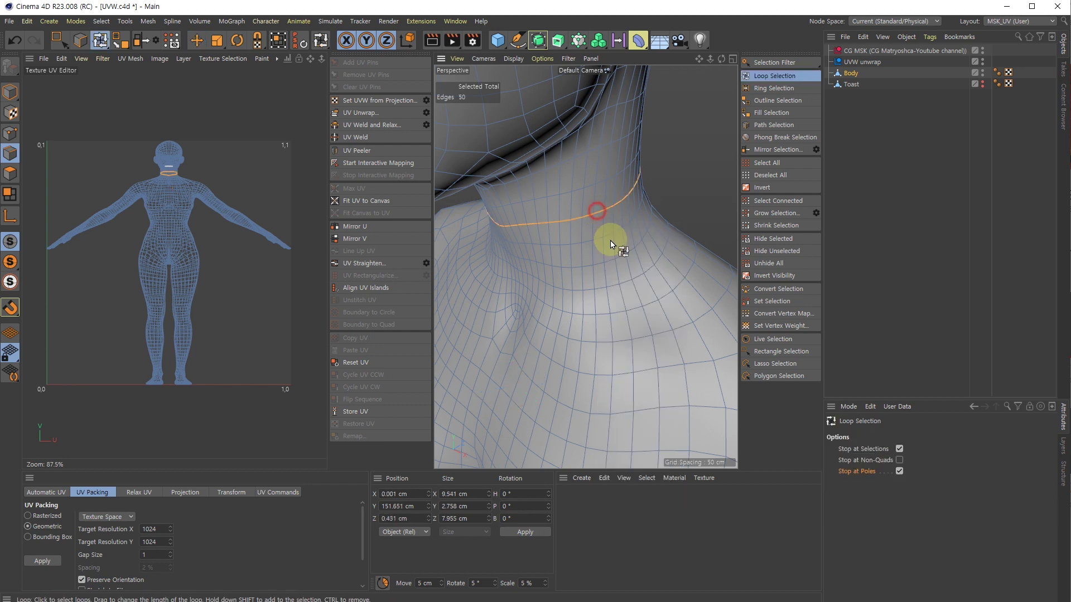
Step: Add the vertical edge path from the neck loop up the middle of the back of the head to the selection
{"action": "scroll", "coordinate": [610, 228], "scroll_direction": "down", "scroll_amount": 5}
{"action": "left_click_drag", "start_coordinate": [611, 228], "coordinate": [631, 200], "text": "alt"}
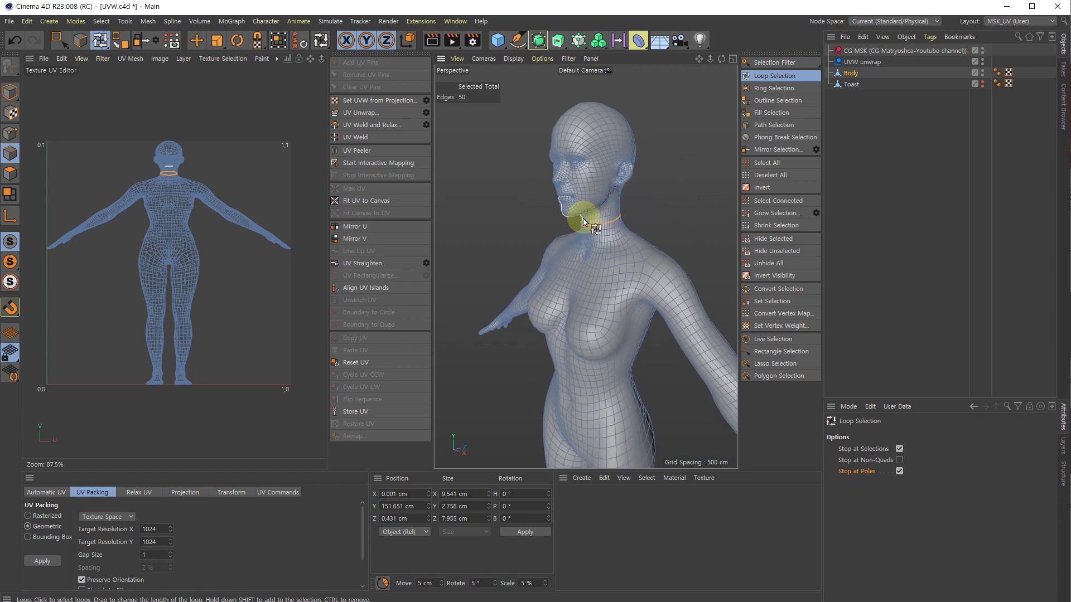
{"action": "scroll", "coordinate": [583, 223], "scroll_direction": "down", "scroll_amount": 5}
{"action": "scroll", "coordinate": [586, 226], "scroll_direction": "up", "scroll_amount": 5}
{"action": "scroll", "coordinate": [585, 229], "scroll_direction": "down", "scroll_amount": 5}
{"action": "left_click_drag", "start_coordinate": [585, 227], "coordinate": [681, 224], "text": "alt"}
{"action": "scroll", "coordinate": [595, 225], "scroll_direction": "up", "scroll_amount": 5}
{"action": "mouse_move", "coordinate": [577, 214]}
{"action": "left_mouse_down", "text": "alt"}
{"action": "mouse_move", "coordinate": [577, 251]}
{"action": "mouse_move", "coordinate": [545, 201]}
{"action": "mouse_move", "coordinate": [569, 192]}
{"action": "mouse_move", "coordinate": [630, 233]}
{"action": "mouse_move", "coordinate": [578, 220]}
{"action": "left_mouse_up", "text": "alt"}
{"action": "key", "text": "e"}
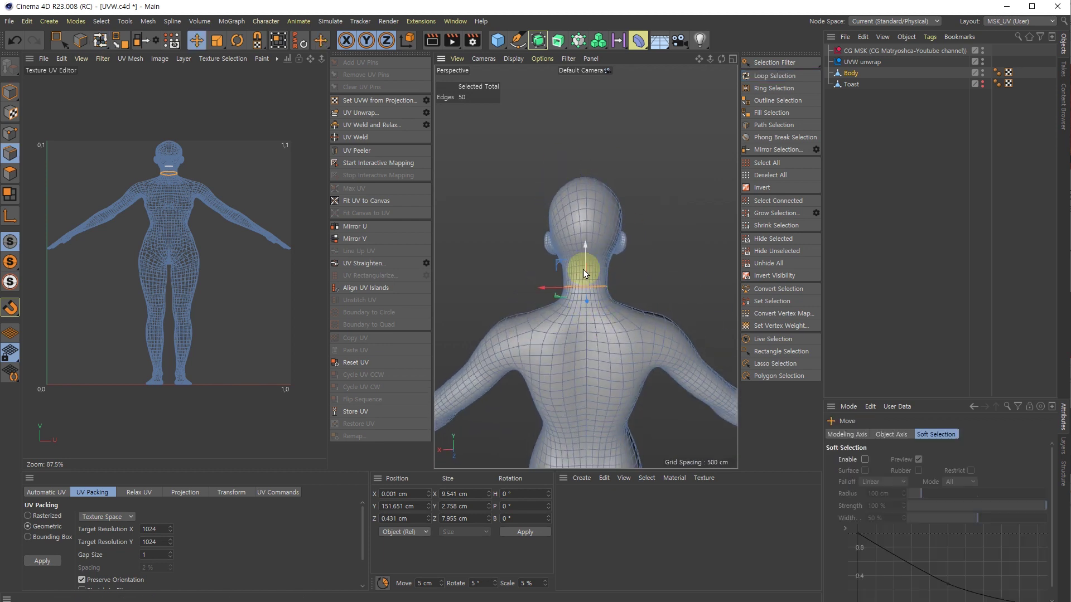
{"action": "scroll", "coordinate": [585, 271], "scroll_direction": "up", "scroll_amount": 5}
{"action": "scroll", "coordinate": [601, 221], "scroll_direction": "down", "scroll_amount": 5}
{"action": "left_click_drag", "start_coordinate": [581, 232], "coordinate": [595, 320], "text": "alt"}
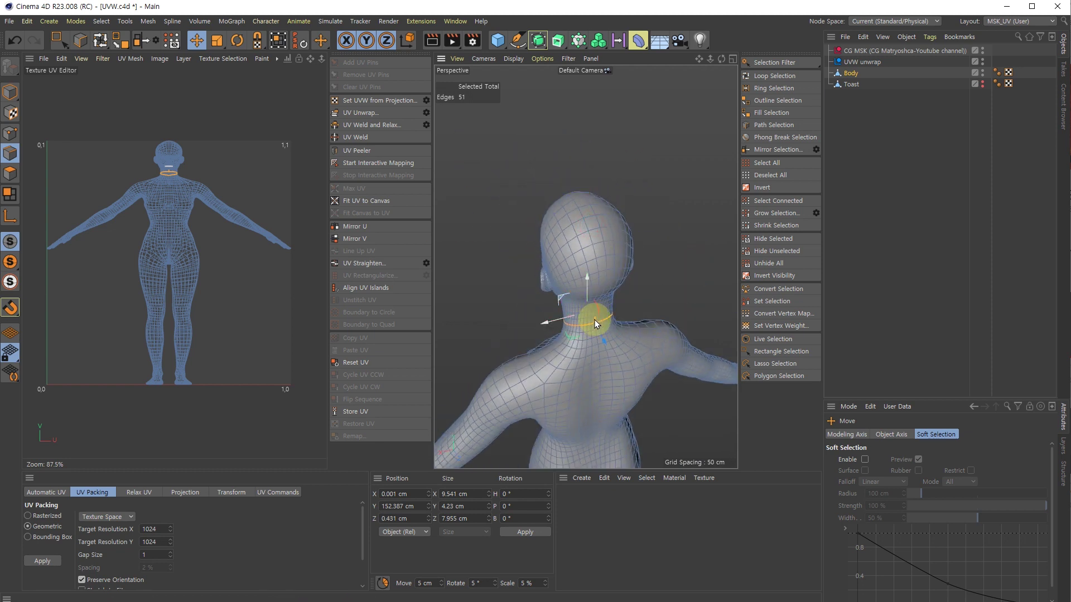
{"action": "scroll", "coordinate": [595, 319], "scroll_direction": "up", "scroll_amount": 5}
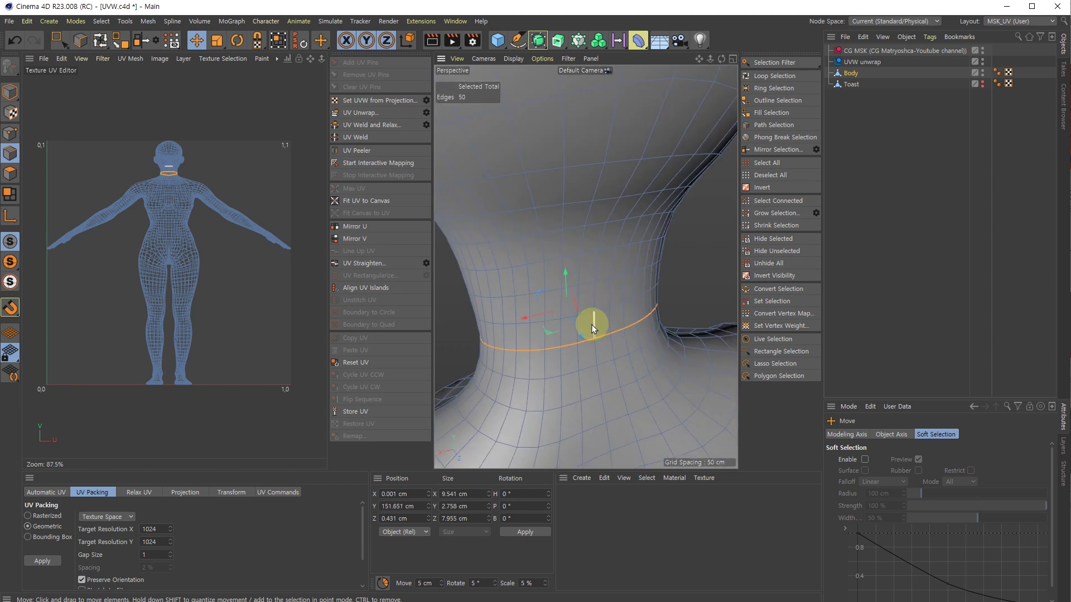
{"action": "left_click_drag", "start_coordinate": [602, 290], "coordinate": [584, 246], "text": "alt"}
{"action": "left_click", "coordinate": [594, 243], "text": "ctrl+shift"}
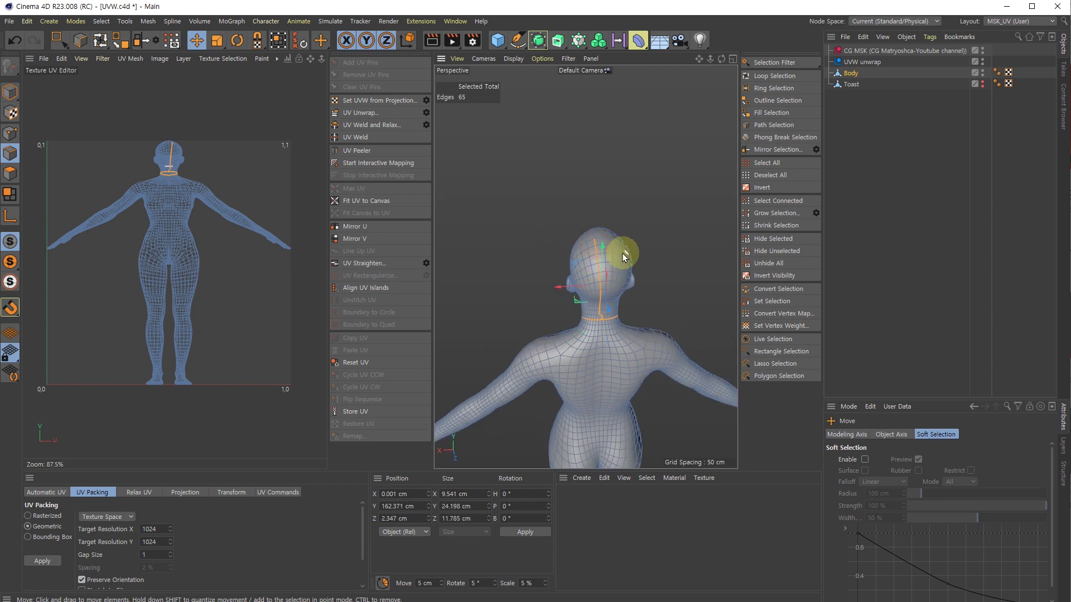
Step: Extend the back-of-head seam path toward the crown and UV unwrap the Body along the selected edges
{"action": "scroll", "coordinate": [616, 252], "scroll_direction": "up", "scroll_amount": 5}
{"action": "left_click", "coordinate": [588, 228], "text": "ctrl+shift"}
{"action": "left_click_drag", "start_coordinate": [588, 227], "coordinate": [506, 229], "text": "alt"}
{"action": "left_click", "coordinate": [491, 214], "text": "ctrl+shift"}
{"action": "left_click_drag", "start_coordinate": [559, 260], "coordinate": [432, 313], "text": "alt"}
{"action": "scroll", "coordinate": [559, 269], "scroll_direction": "down", "scroll_amount": 5}
{"action": "middle_click_drag", "start_coordinate": [569, 317], "coordinate": [611, 215], "text": "alt"}
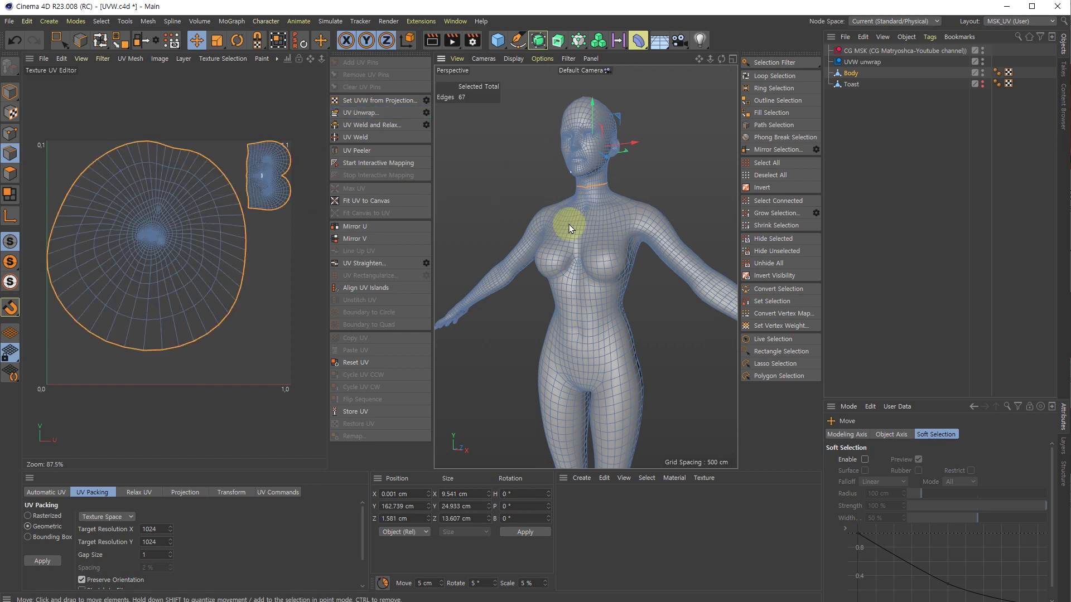
{"action": "scroll", "coordinate": [266, 161], "scroll_direction": "up", "scroll_amount": 8}
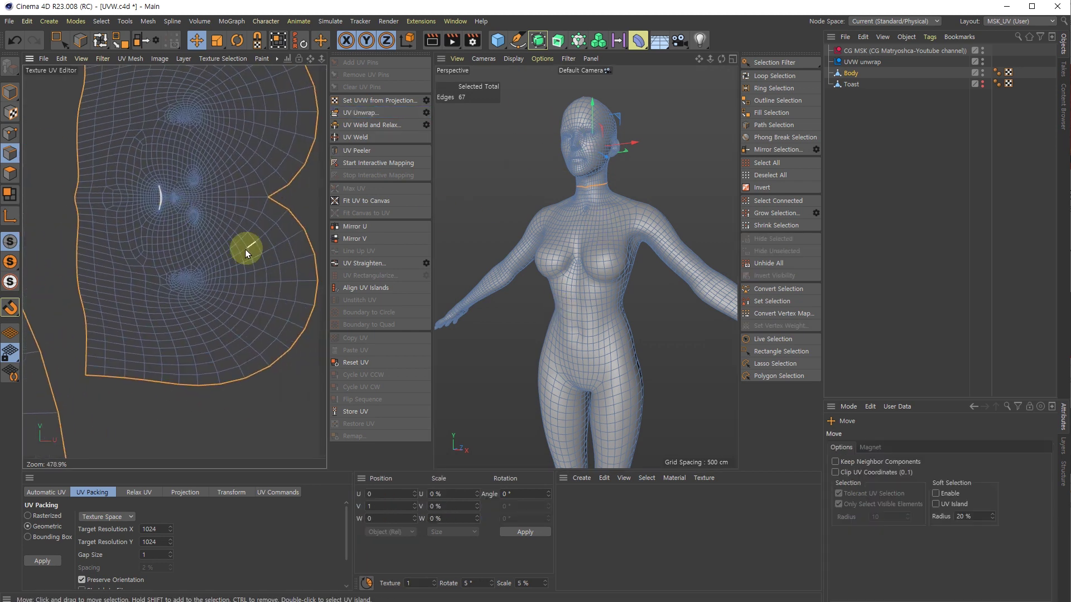
{"action": "middle_click_drag", "start_coordinate": [595, 188], "coordinate": [569, 313], "text": "alt"}
{"action": "left_click_drag", "start_coordinate": [558, 290], "coordinate": [541, 270], "text": "alt"}
{"action": "scroll", "coordinate": [211, 287], "scroll_direction": "down", "scroll_amount": 7}
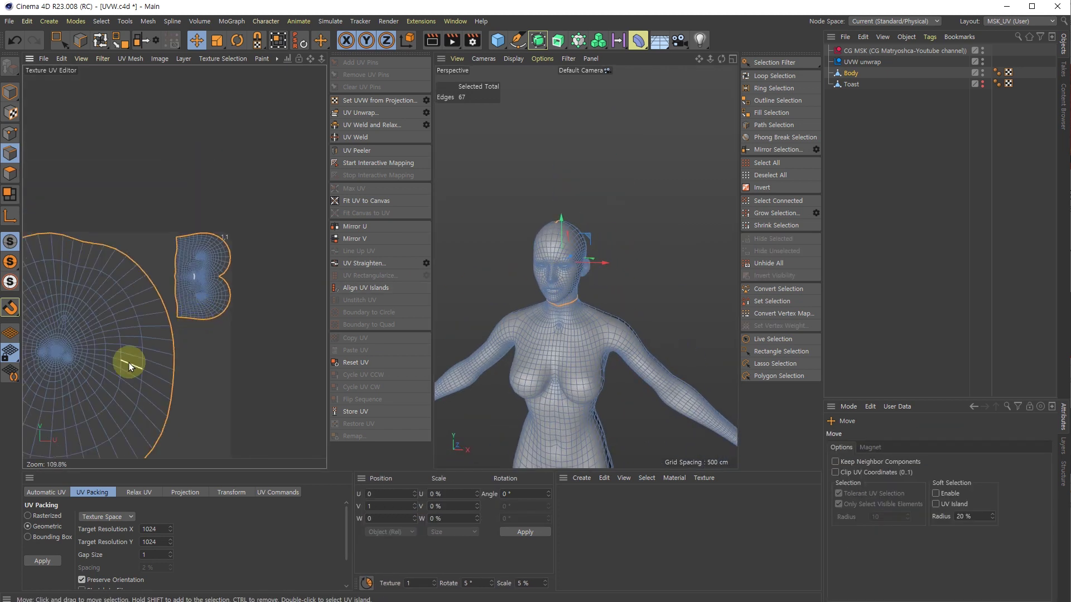
{"action": "middle_click_drag", "start_coordinate": [565, 300], "coordinate": [578, 212], "text": "alt"}
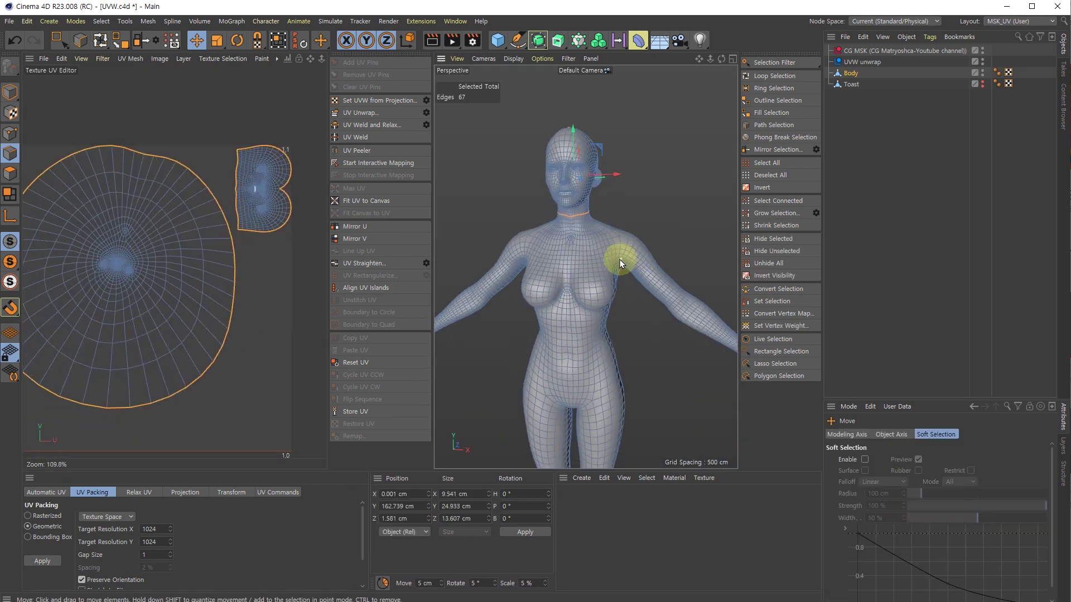
Step: Loop-select the edges around the character's left upper arm at the shoulder and mirror the selection to the other arm
{"action": "key", "text": "u"}
{"action": "key", "text": "l"}
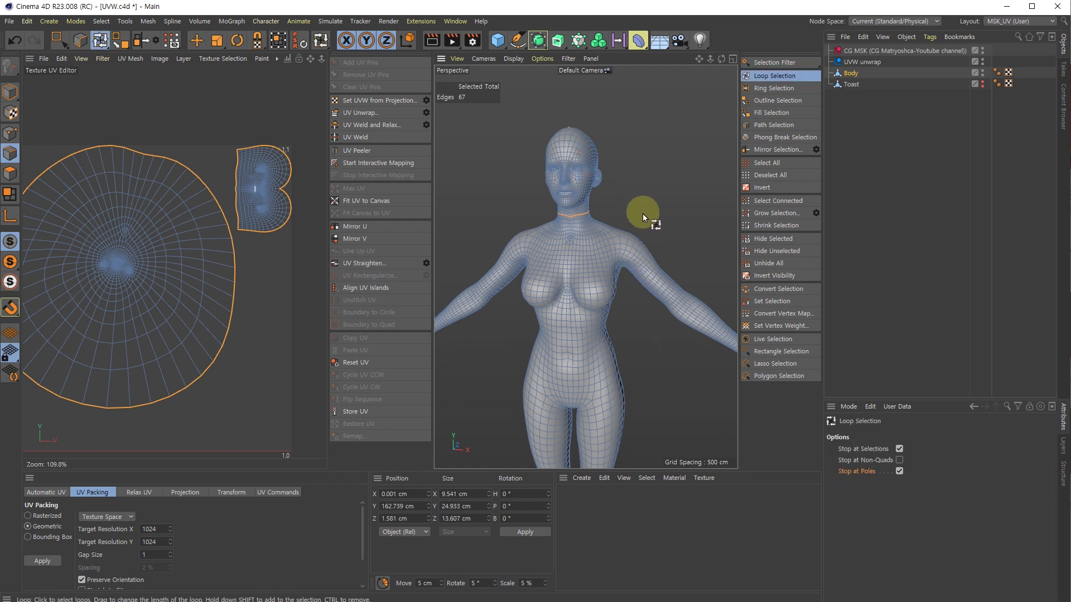
{"action": "left_click", "coordinate": [639, 249]}
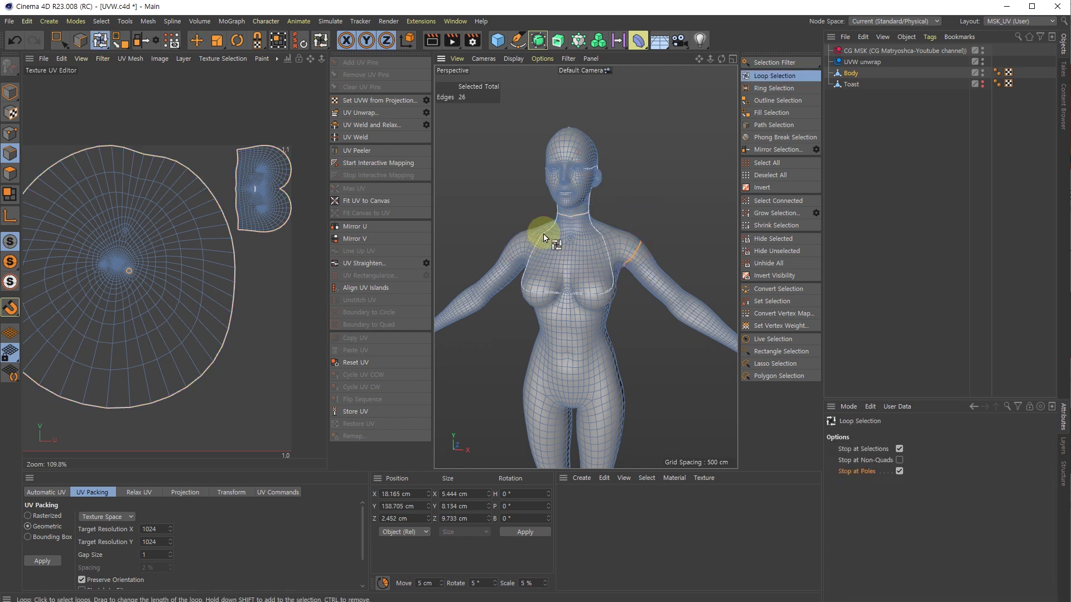
{"action": "middle_click_drag", "start_coordinate": [630, 255], "coordinate": [595, 168], "text": "alt"}
{"action": "left_click", "coordinate": [139, 41]}
{"action": "left_click", "coordinate": [139, 42]}
{"action": "left_click", "coordinate": [140, 21]}
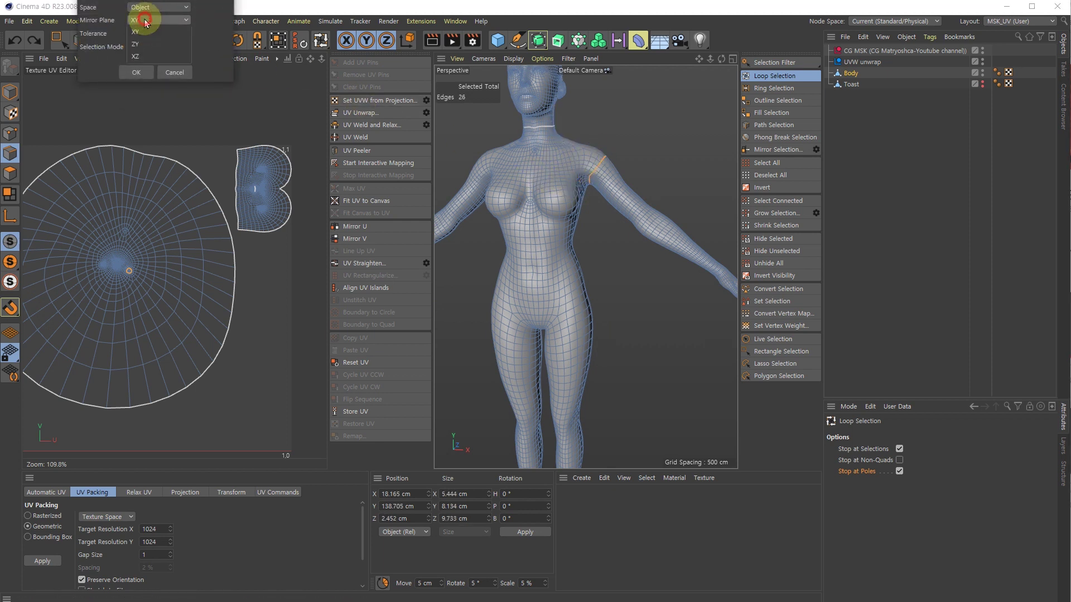
{"action": "left_click", "coordinate": [136, 72]}
{"action": "mouse_move", "coordinate": [564, 193]}
{"action": "left_mouse_down", "text": "alt"}
{"action": "mouse_move", "coordinate": [556, 124]}
{"action": "mouse_move", "coordinate": [563, 187]}
{"action": "left_mouse_up", "text": "alt"}
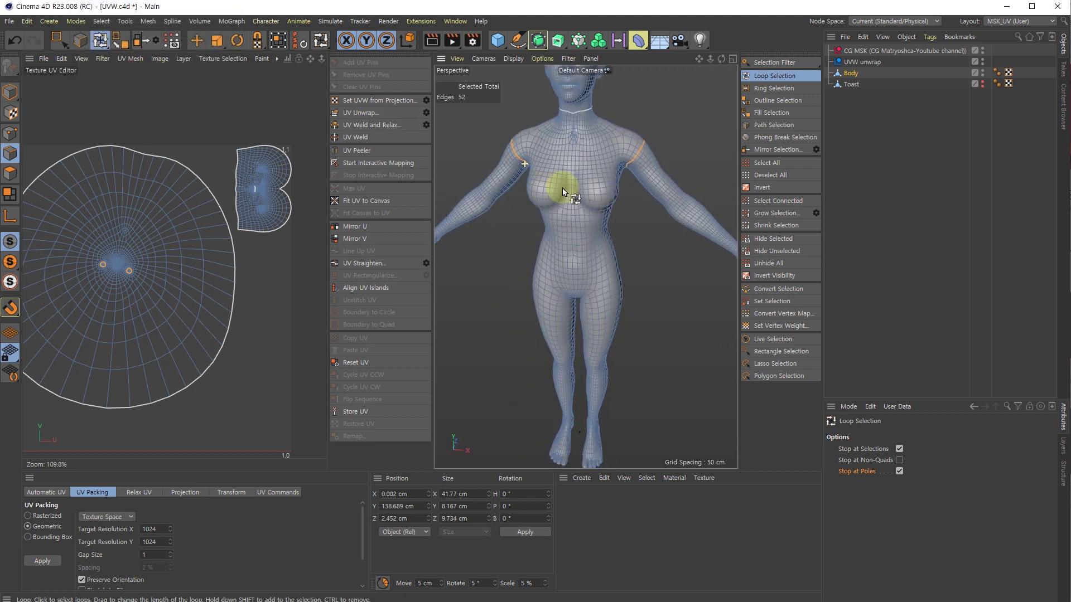
Step: Add the horizontal edge loop around the hips to the shoulder loop selection
{"action": "middle_click_drag", "start_coordinate": [598, 243], "coordinate": [573, 143], "text": "alt"}
{"action": "left_click_drag", "start_coordinate": [543, 172], "coordinate": [467, 134], "text": "alt"}
{"action": "scroll", "coordinate": [564, 192], "scroll_direction": "down", "scroll_amount": 3}
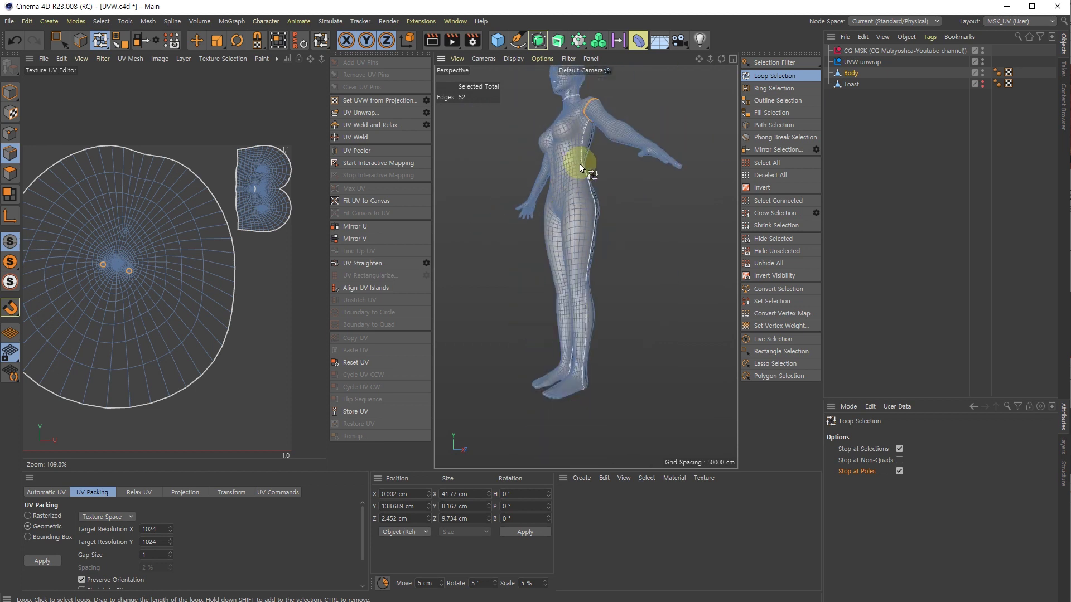
{"action": "scroll", "coordinate": [580, 164], "scroll_direction": "down", "scroll_amount": 3}
{"action": "left_click_drag", "start_coordinate": [554, 155], "coordinate": [571, 151], "text": "alt"}
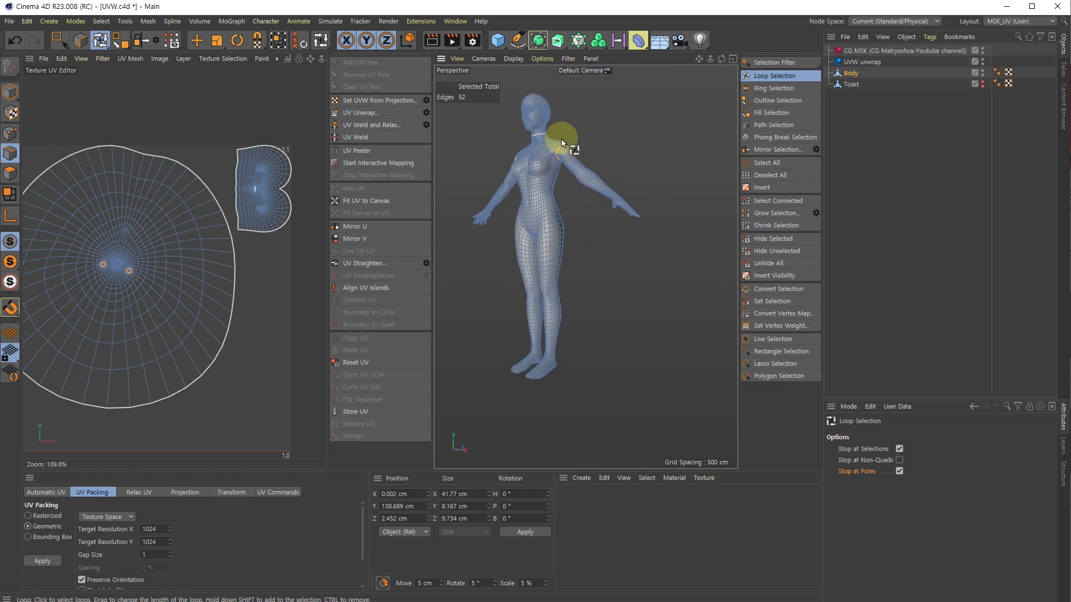
{"action": "scroll", "coordinate": [555, 143], "scroll_direction": "up", "scroll_amount": 5}
{"action": "left_click_drag", "start_coordinate": [546, 181], "coordinate": [570, 196], "text": "alt"}
{"action": "middle_click_drag", "start_coordinate": [605, 264], "coordinate": [632, 206], "text": "alt"}
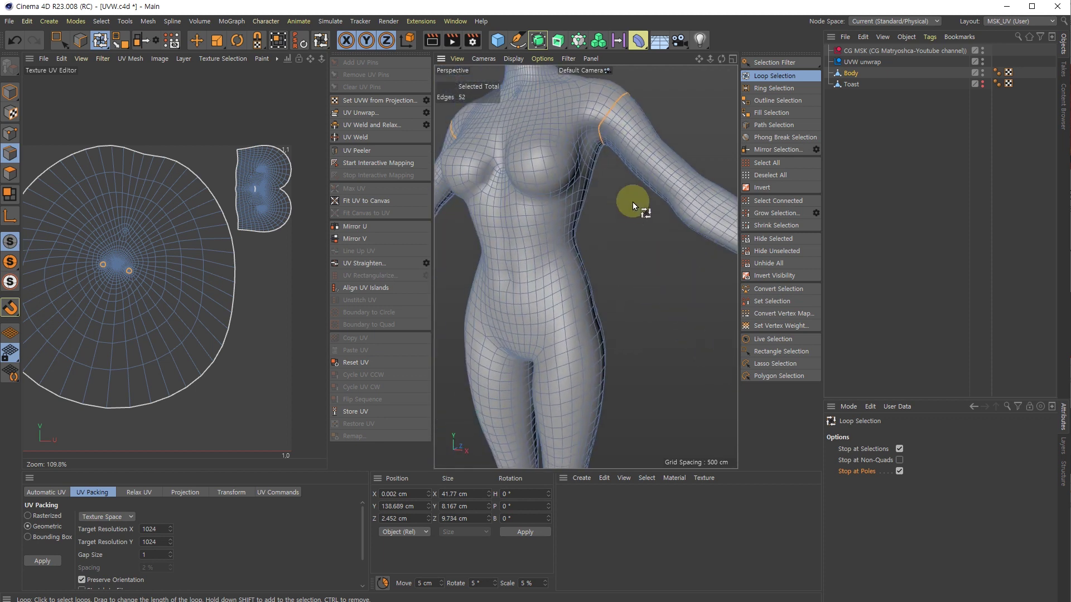
{"action": "left_click", "coordinate": [541, 324], "text": "shift"}
Step: Add the neck loop and the vertical edge run down the spine between the neck and hip loops
{"action": "left_click_drag", "start_coordinate": [580, 291], "coordinate": [631, 217], "text": "alt"}
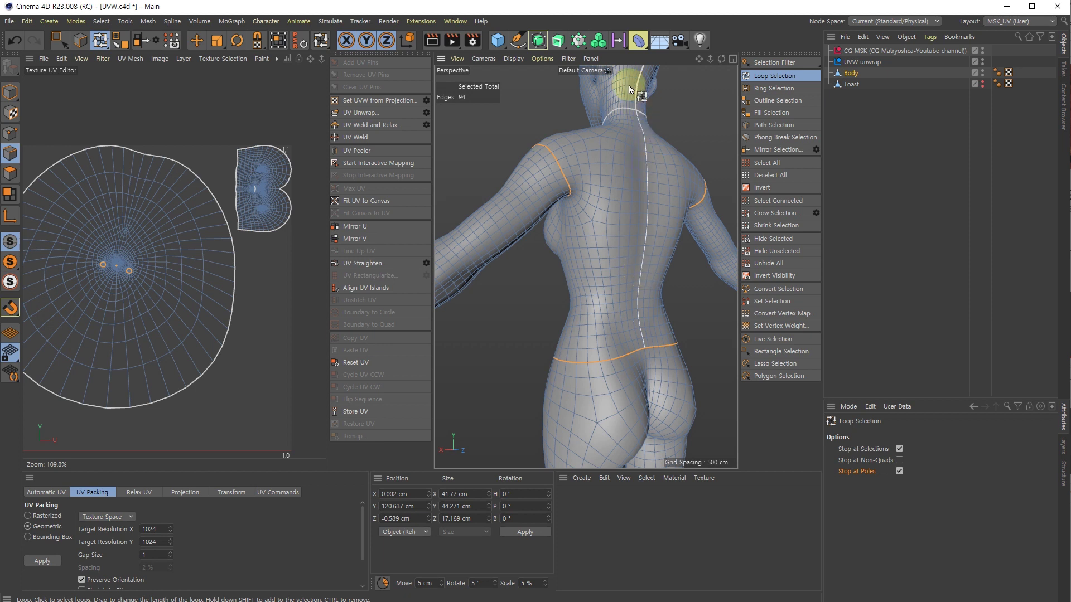
{"action": "scroll", "coordinate": [626, 106], "scroll_direction": "up", "scroll_amount": 5}
{"action": "left_click", "coordinate": [621, 113], "text": "shift"}
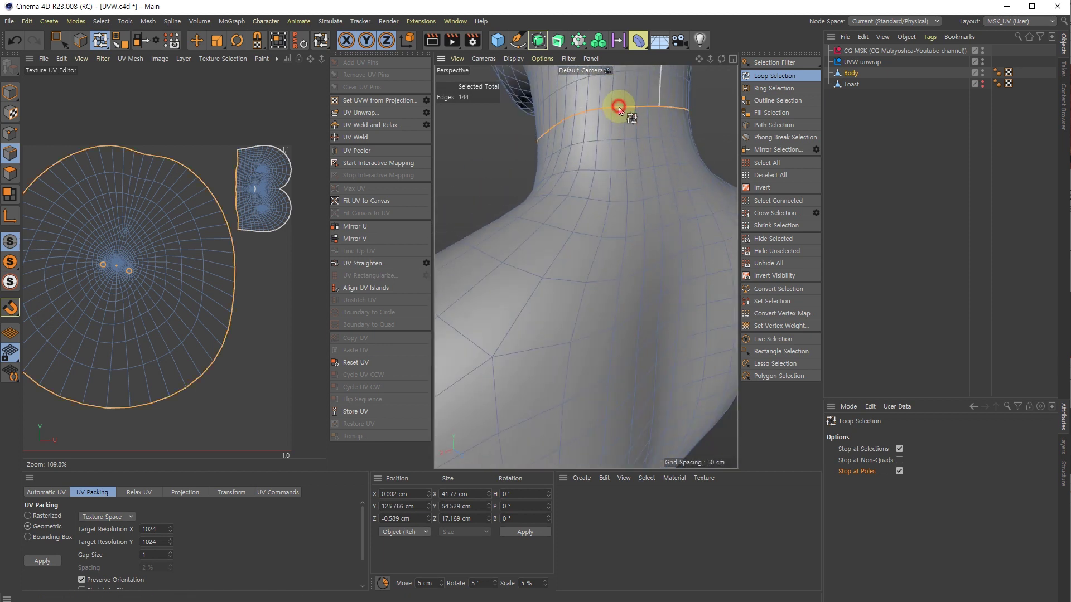
{"action": "left_click", "coordinate": [662, 122], "text": "shift"}
Step: UV unwrap the Body along the selected neck, shoulder, spine and hip seams
{"action": "scroll", "coordinate": [662, 127], "scroll_direction": "down", "scroll_amount": 6}
{"action": "left_click_drag", "start_coordinate": [619, 245], "coordinate": [716, 208], "text": "alt"}
{"action": "mouse_move", "coordinate": [585, 267]}
{"action": "left_mouse_down", "text": "alt"}
{"action": "mouse_move", "coordinate": [565, 282]}
{"action": "mouse_move", "coordinate": [597, 239]}
{"action": "left_mouse_up", "text": "alt"}
{"action": "left_click", "coordinate": [356, 112]}
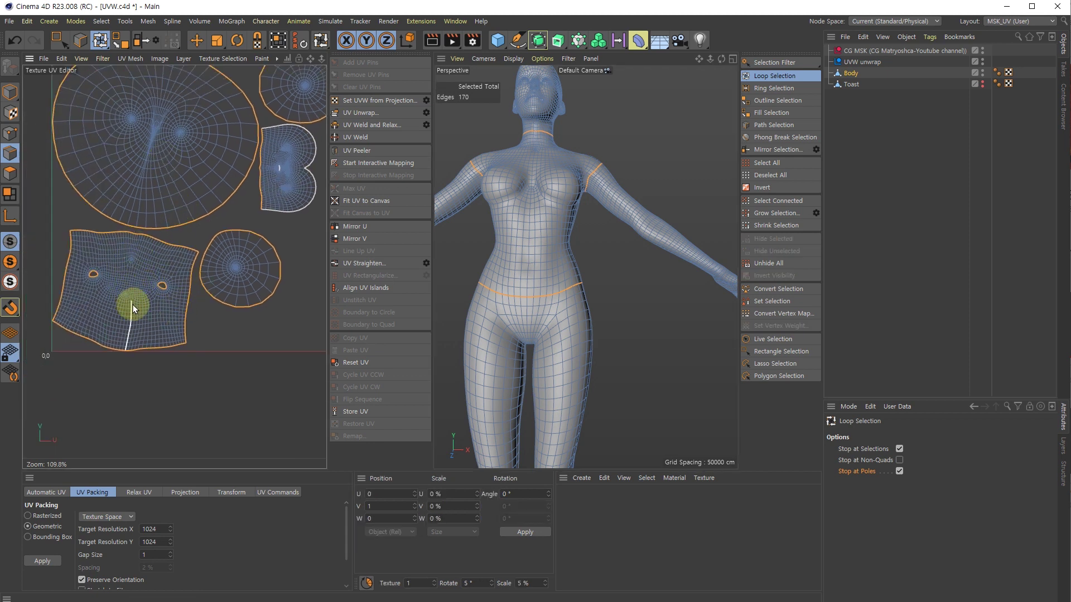
Step: Examine which body parts the torso and leg UV islands cover, and return to edge mode
{"action": "key", "text": "Return"}
{"action": "left_click", "coordinate": [133, 283]}
{"action": "key", "text": "e"}
{"action": "double_click", "coordinate": [169, 270]}
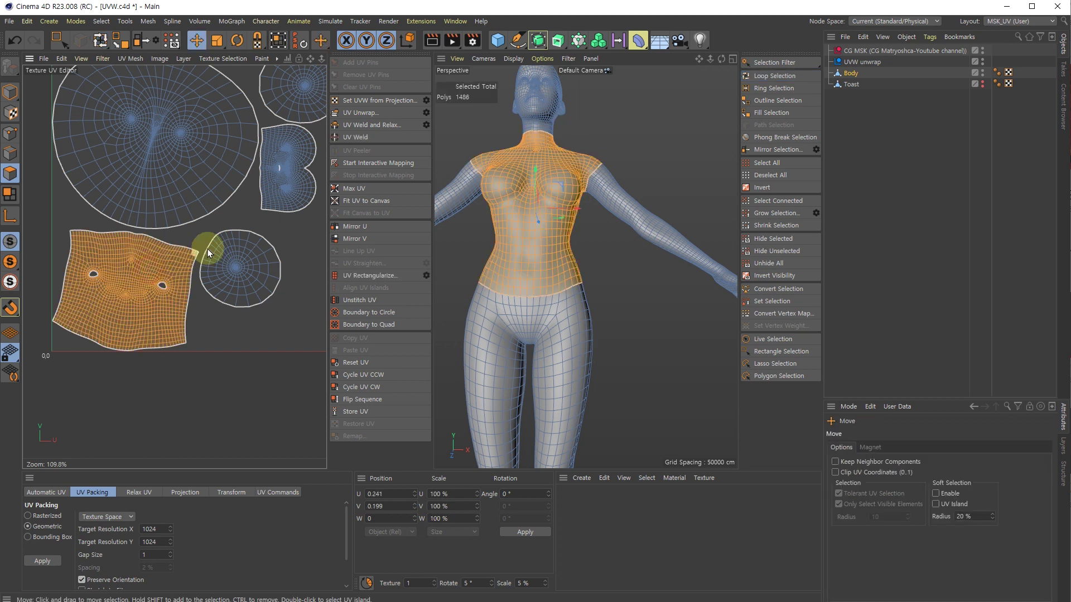
{"action": "middle_click_drag", "start_coordinate": [212, 185], "coordinate": [211, 191], "text": "alt"}
{"action": "double_click", "coordinate": [183, 181]}
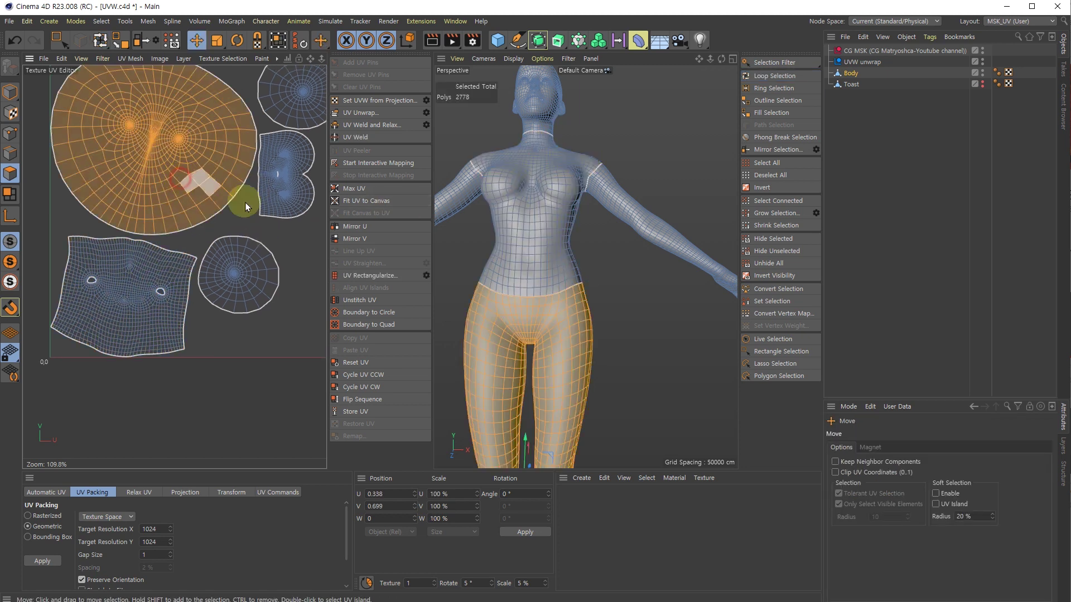
{"action": "scroll", "coordinate": [532, 342], "scroll_direction": "down", "scroll_amount": 5}
{"action": "middle_click_drag", "start_coordinate": [534, 344], "coordinate": [522, 277], "text": "alt"}
{"action": "key", "text": "Return"}
{"action": "key", "text": "Return"}
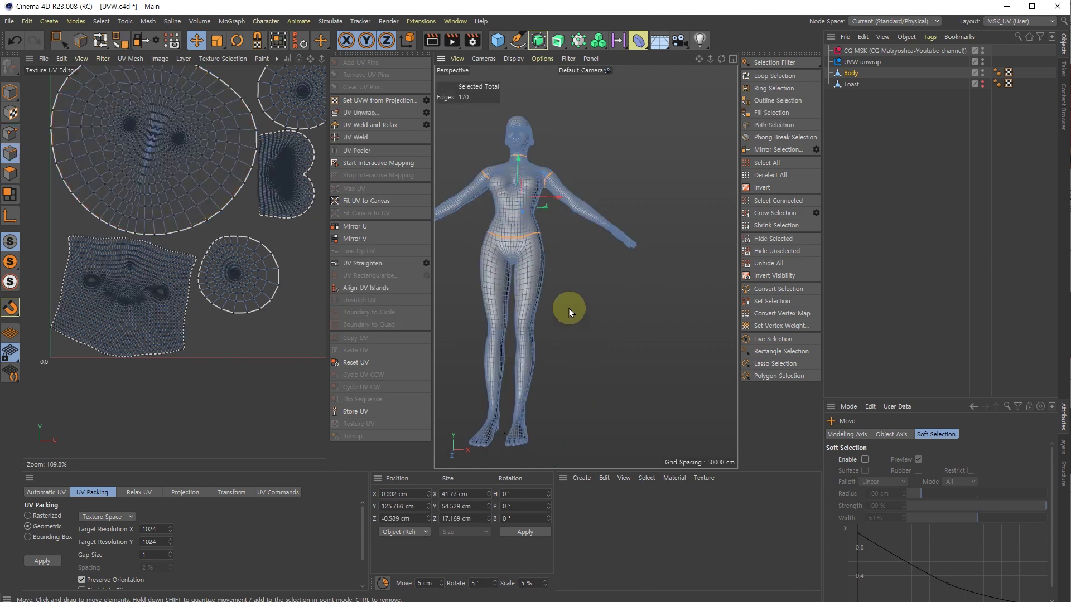
Step: Add the edge loop around the sole of the character's left foot to the seam selection
{"action": "scroll", "coordinate": [539, 261], "scroll_direction": "up", "scroll_amount": 5}
{"action": "left_click_drag", "start_coordinate": [539, 261], "coordinate": [504, 270], "text": "alt"}
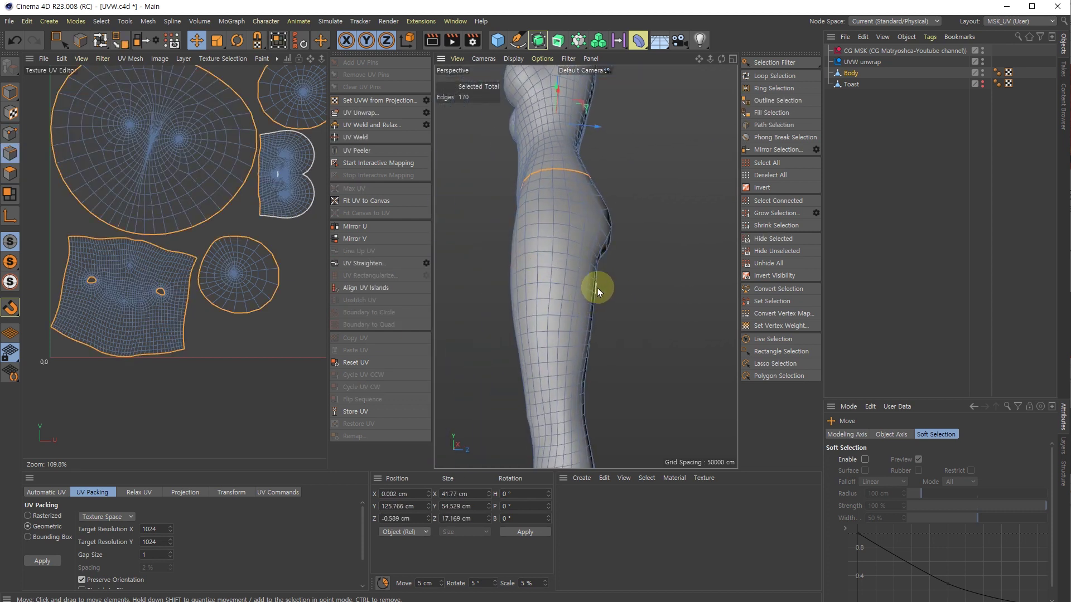
{"action": "key", "text": "u"}
{"action": "key", "text": "l"}
{"action": "middle_click_drag", "start_coordinate": [582, 363], "coordinate": [555, 136], "text": "alt"}
{"action": "scroll", "coordinate": [537, 370], "scroll_direction": "down", "scroll_amount": 3}
{"action": "middle_click_drag", "start_coordinate": [536, 370], "coordinate": [539, 309], "text": "alt"}
{"action": "left_click_drag", "start_coordinate": [543, 256], "coordinate": [588, 301], "text": "alt"}
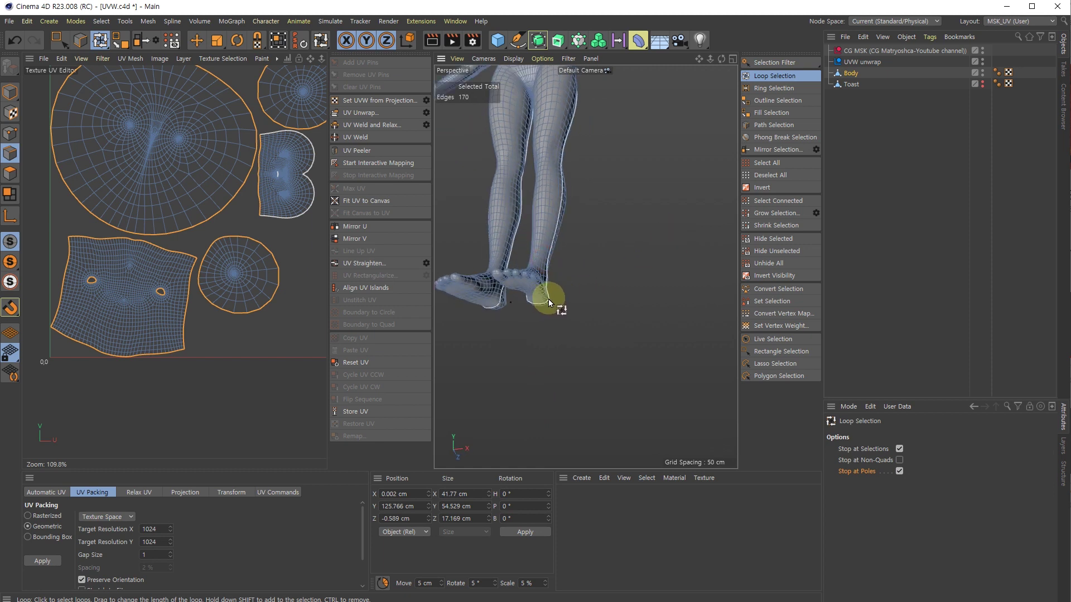
{"action": "scroll", "coordinate": [544, 290], "scroll_direction": "up", "scroll_amount": 6}
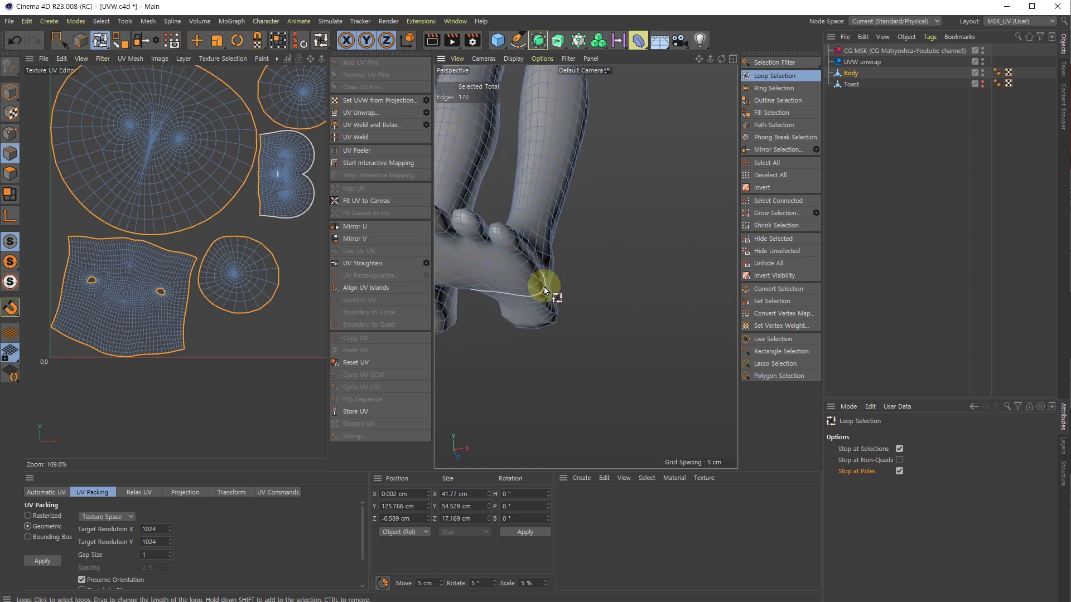
{"action": "left_click_drag", "start_coordinate": [438, 317], "coordinate": [445, 327], "text": "alt"}
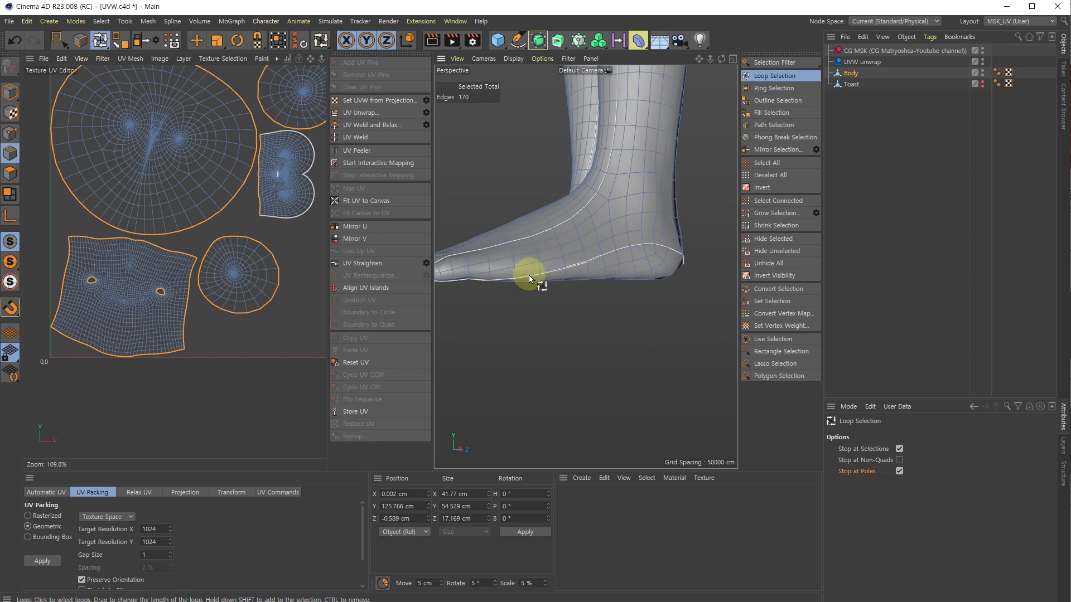
{"action": "left_click_drag", "start_coordinate": [529, 275], "coordinate": [674, 253], "text": "alt"}
{"action": "mouse_move", "coordinate": [486, 260]}
{"action": "left_mouse_down", "text": "alt"}
{"action": "mouse_move", "coordinate": [574, 252]}
{"action": "mouse_move", "coordinate": [593, 235]}
{"action": "mouse_move", "coordinate": [593, 194]}
{"action": "left_mouse_up", "text": "alt"}
{"action": "left_click", "coordinate": [582, 246], "text": "shift"}
Step: Add the matching edge loop around the sole of the other foot to the seam selection
{"action": "scroll", "coordinate": [533, 260], "scroll_direction": "down", "scroll_amount": 5}
{"action": "left_click_drag", "start_coordinate": [533, 260], "coordinate": [468, 297], "text": "alt"}
{"action": "scroll", "coordinate": [474, 290], "scroll_direction": "up", "scroll_amount": 5}
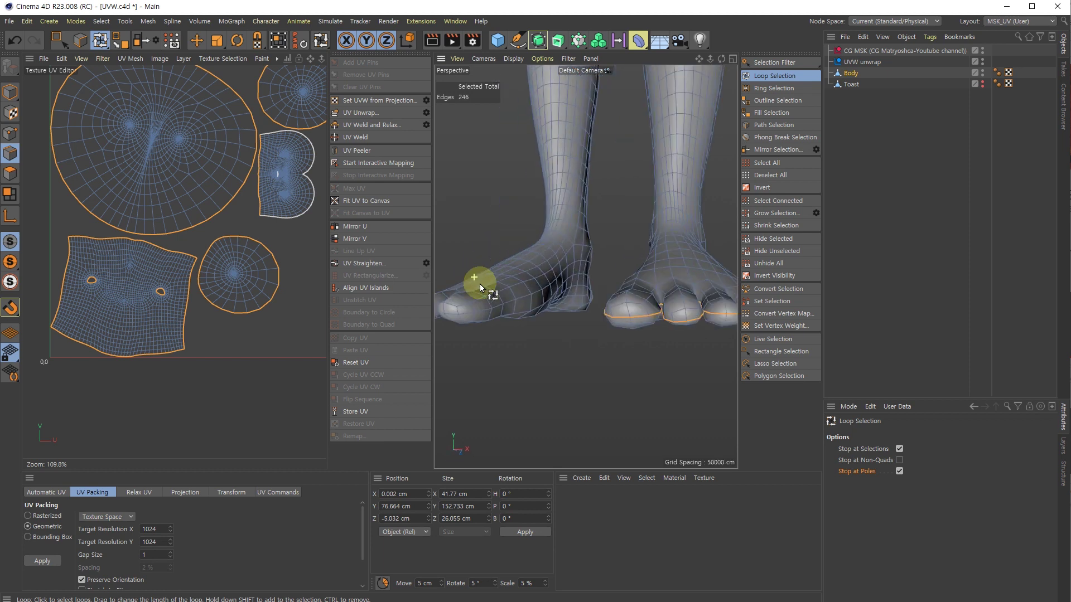
{"action": "left_click", "coordinate": [496, 307], "text": "shift"}
Step: Add the inner-leg edge loop running from one foot loop through the crotch to the other foot loop
{"action": "scroll", "coordinate": [496, 307], "scroll_direction": "down", "scroll_amount": 5}
{"action": "left_click_drag", "start_coordinate": [535, 284], "coordinate": [624, 231], "text": "alt"}
{"action": "scroll", "coordinate": [574, 270], "scroll_direction": "up", "scroll_amount": 5}
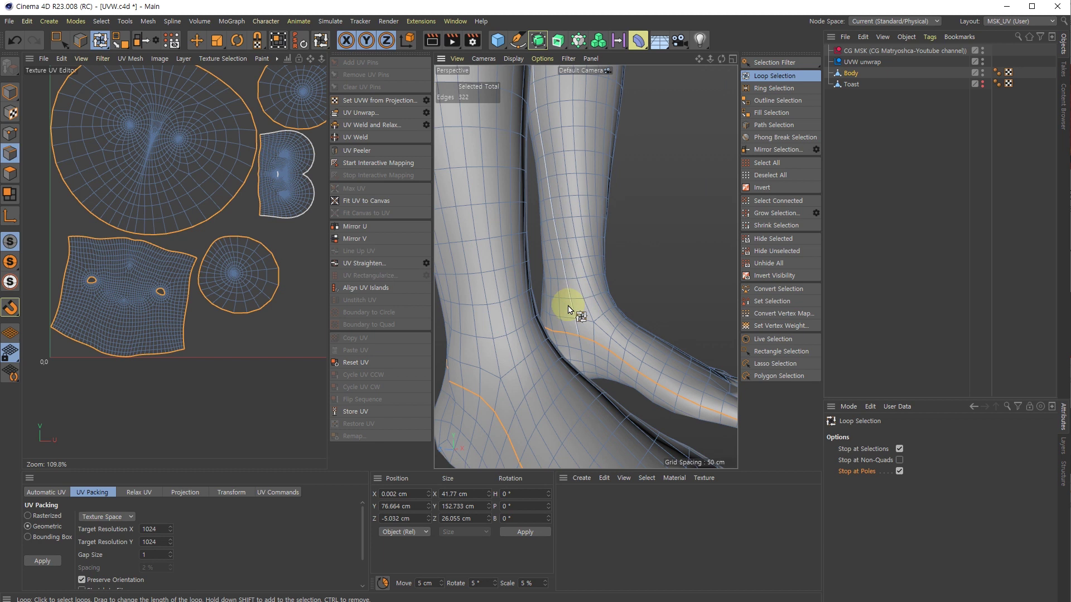
{"action": "scroll", "coordinate": [570, 311], "scroll_direction": "down", "scroll_amount": 5}
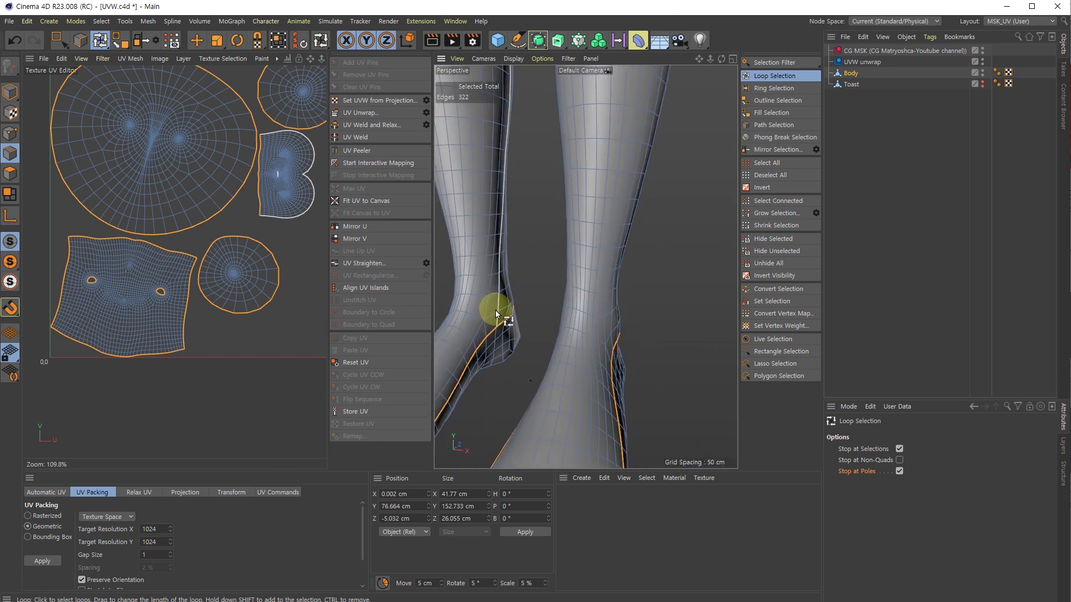
{"action": "left_click", "coordinate": [495, 310], "text": "shift"}
Step: Add the vertical edge run down the outer side of one leg between the hip loop and the foot loop
{"action": "scroll", "coordinate": [499, 311], "scroll_direction": "down", "scroll_amount": 3}
{"action": "left_click_drag", "start_coordinate": [501, 311], "coordinate": [680, 251], "text": "alt"}
{"action": "middle_click_drag", "start_coordinate": [524, 114], "coordinate": [561, 192], "text": "alt"}
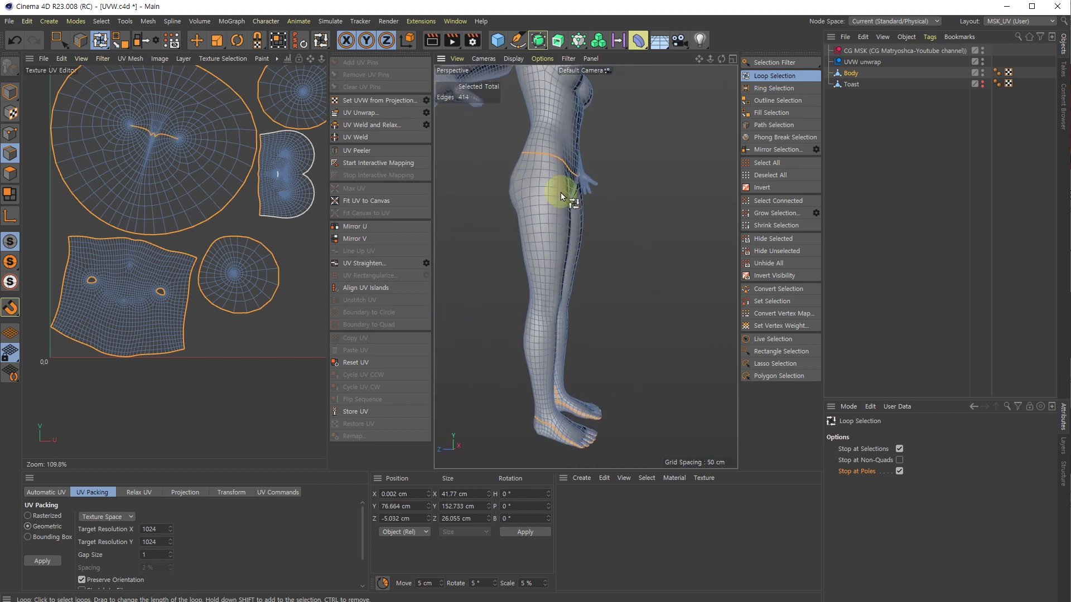
{"action": "left_click_drag", "start_coordinate": [565, 283], "coordinate": [553, 175], "text": "alt"}
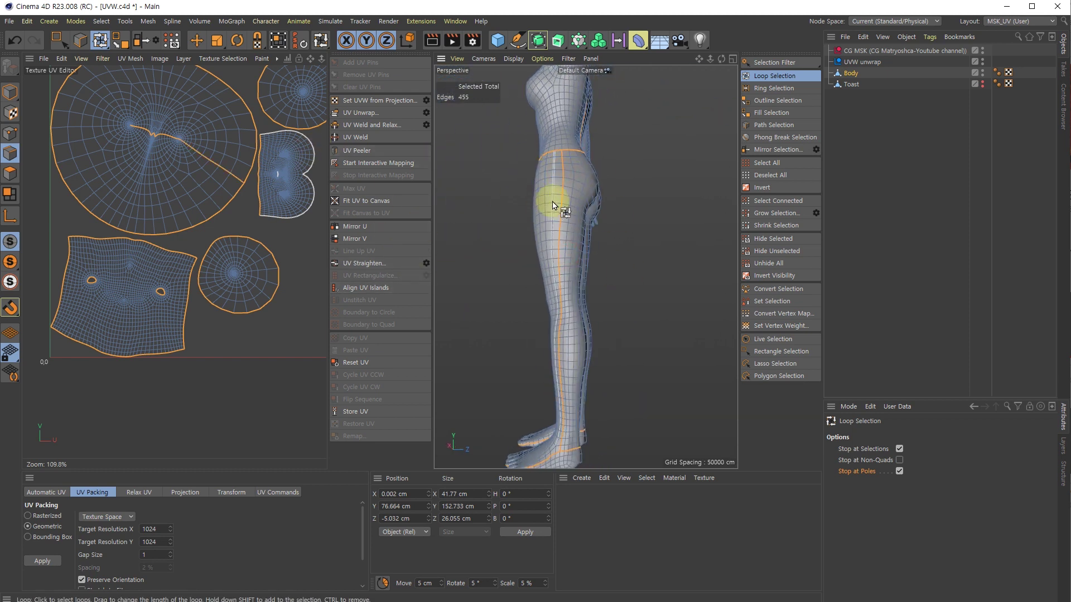
Step: Mirror the outer-leg edge seam to the opposite leg, adding it to the seam selection
{"action": "left_click_drag", "start_coordinate": [557, 191], "coordinate": [567, 246], "text": "alt"}
{"action": "key", "text": "ctrl+z"}
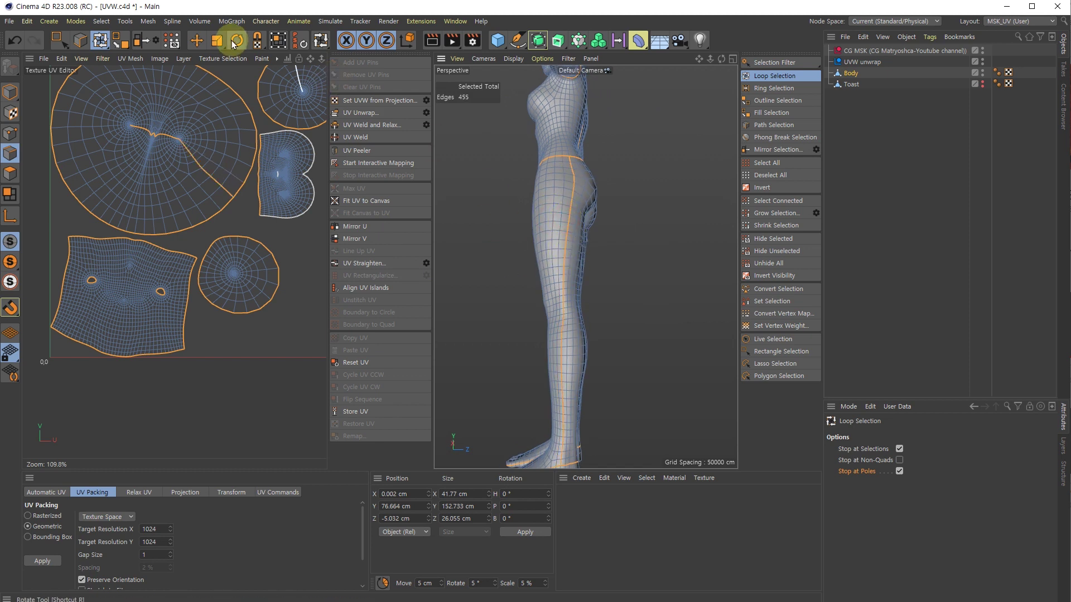
{"action": "left_click", "coordinate": [137, 42]}
{"action": "left_click_drag", "start_coordinate": [549, 208], "coordinate": [731, 229], "text": "alt"}
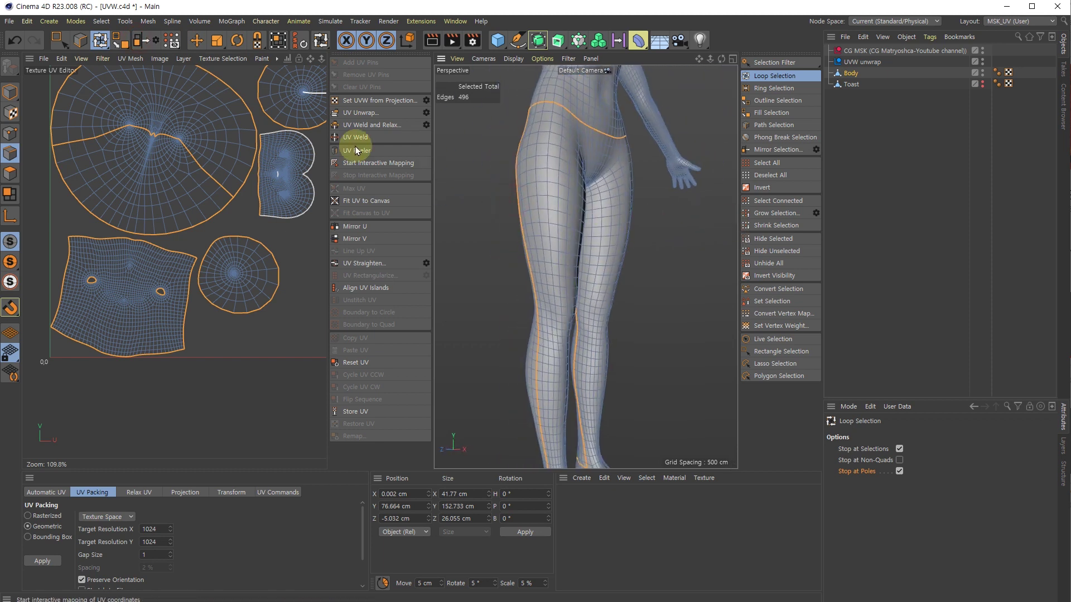
Step: Add the front centre edge line between the hip loop and the crotch to the seam selection
{"action": "left_click_drag", "start_coordinate": [566, 191], "coordinate": [555, 144], "text": "alt"}
{"action": "scroll", "coordinate": [610, 156], "scroll_direction": "up", "scroll_amount": 5}
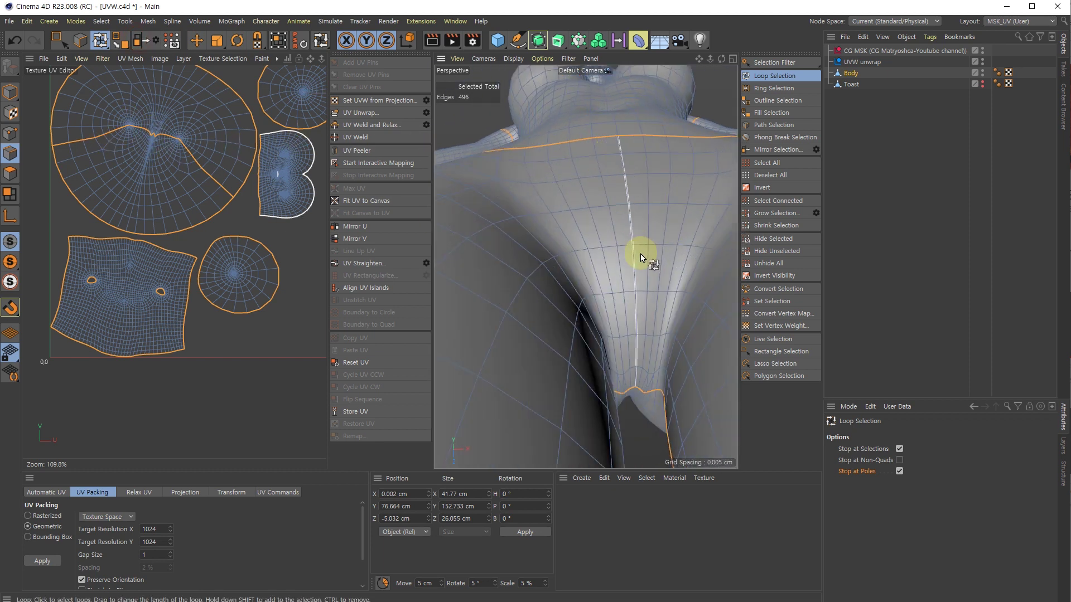
{"action": "left_click", "coordinate": [629, 229]}
Step: Add the rear centre edge line between the buttocks, from the hip loop down to the crotch, to the seam selection
{"action": "left_click_drag", "start_coordinate": [537, 323], "coordinate": [700, 292], "text": "alt"}
{"action": "scroll", "coordinate": [532, 193], "scroll_direction": "down", "scroll_amount": 10}
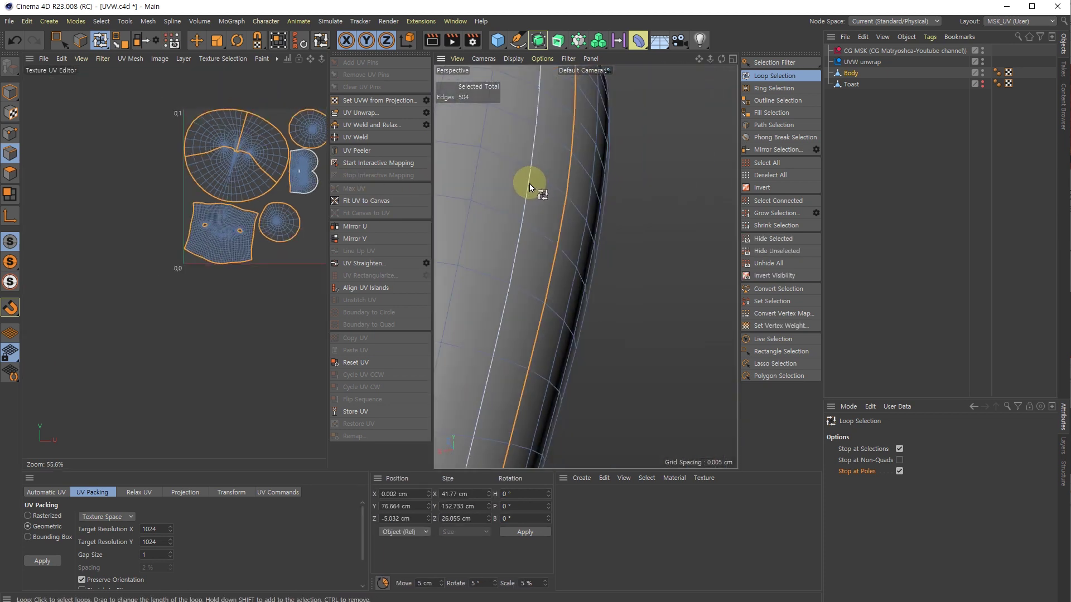
{"action": "left_click_drag", "start_coordinate": [530, 195], "coordinate": [490, 244], "text": "alt"}
{"action": "scroll", "coordinate": [570, 199], "scroll_direction": "up", "scroll_amount": 6}
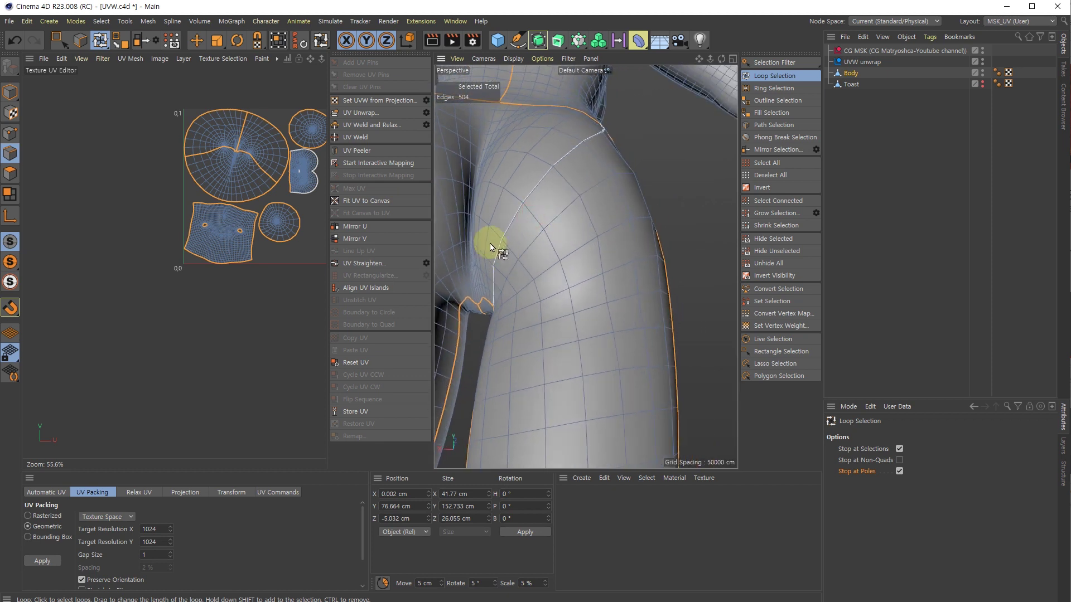
{"action": "scroll", "coordinate": [485, 145], "scroll_direction": "up", "scroll_amount": 4}
{"action": "left_click_drag", "start_coordinate": [484, 145], "coordinate": [569, 165], "text": "alt"}
{"action": "left_click", "coordinate": [564, 132]}
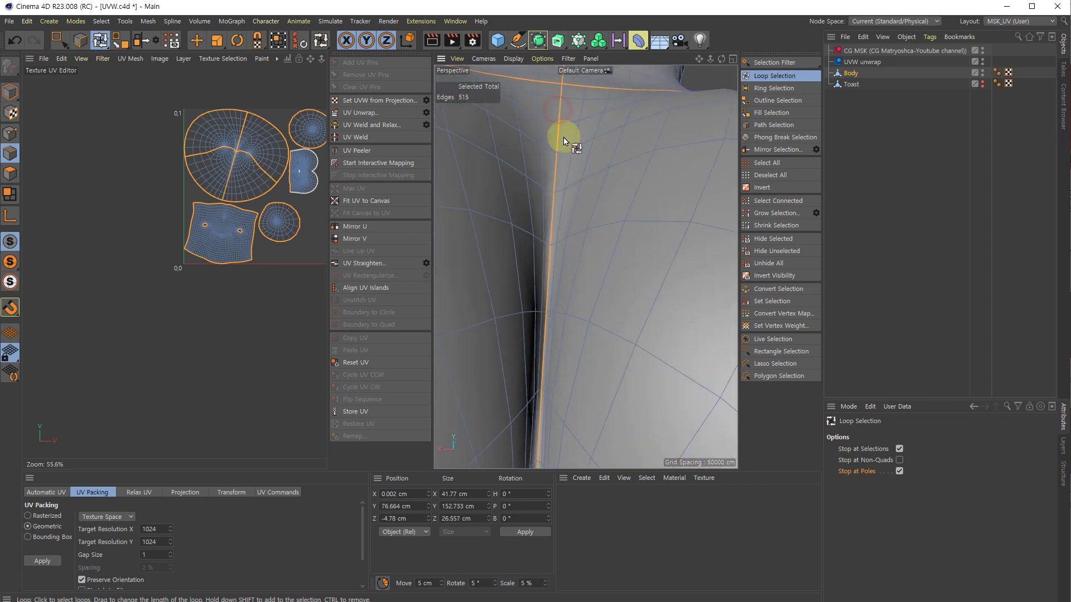
Step: Unwrap the body's UVs along the selected leg, foot and pelvis seams and inspect the resulting islands
{"action": "scroll", "coordinate": [574, 168], "scroll_direction": "down", "scroll_amount": 5}
{"action": "mouse_move", "coordinate": [585, 208]}
{"action": "left_mouse_down", "text": "alt"}
{"action": "mouse_move", "coordinate": [557, 192]}
{"action": "mouse_move", "coordinate": [501, 221]}
{"action": "left_mouse_up", "text": "alt"}
{"action": "scroll", "coordinate": [559, 186], "scroll_direction": "down", "scroll_amount": 5}
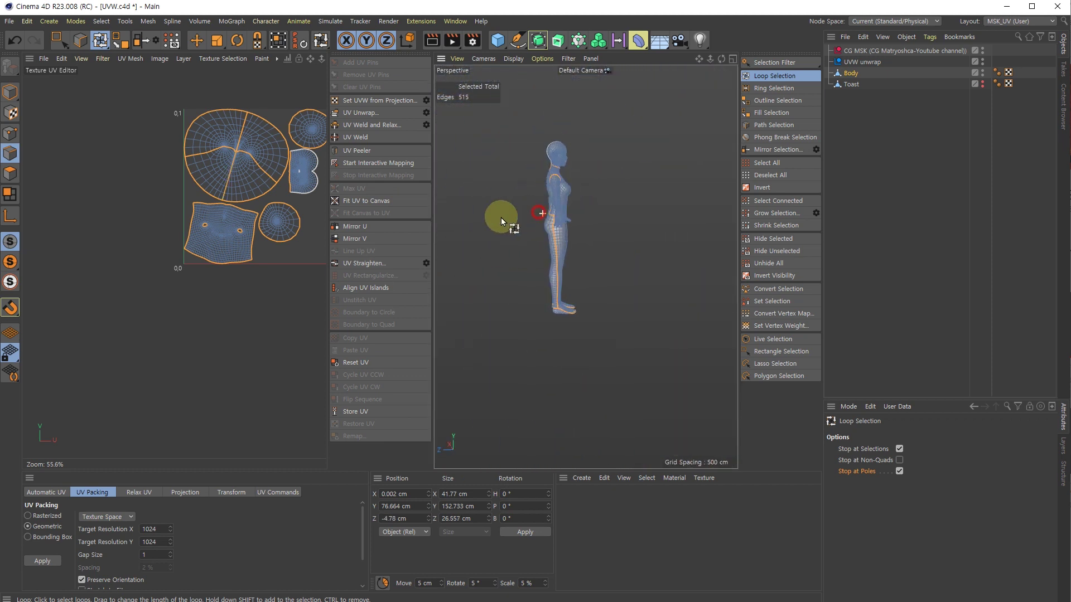
{"action": "left_click", "coordinate": [346, 126]}
{"action": "scroll", "coordinate": [245, 190], "scroll_direction": "up", "scroll_amount": 5}
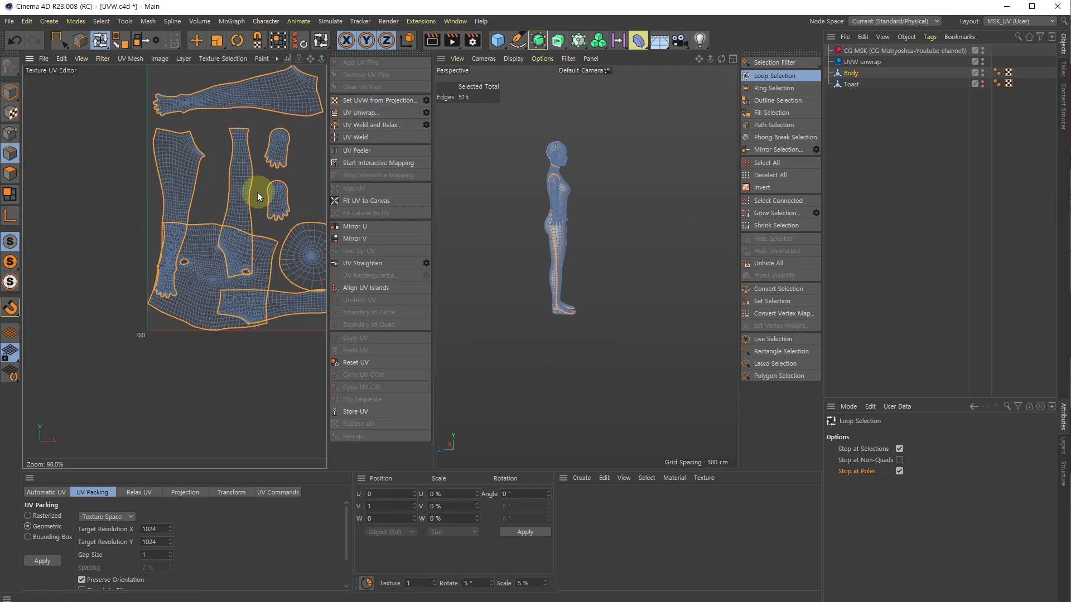
{"action": "scroll", "coordinate": [553, 208], "scroll_direction": "up", "scroll_amount": 8}
{"action": "scroll", "coordinate": [526, 162], "scroll_direction": "down", "scroll_amount": 4}
Step: Add the edge loop running from the shoulder loop along one arm and around the hand and fingers to the seam selection
{"action": "left_click_drag", "start_coordinate": [524, 134], "coordinate": [582, 225], "text": "alt"}
{"action": "scroll", "coordinate": [526, 244], "scroll_direction": "up", "scroll_amount": 6}
{"action": "mouse_move", "coordinate": [527, 254]}
{"action": "left_mouse_down", "text": "alt"}
{"action": "mouse_move", "coordinate": [536, 288]}
{"action": "mouse_move", "coordinate": [539, 258]}
{"action": "left_mouse_up", "text": "alt"}
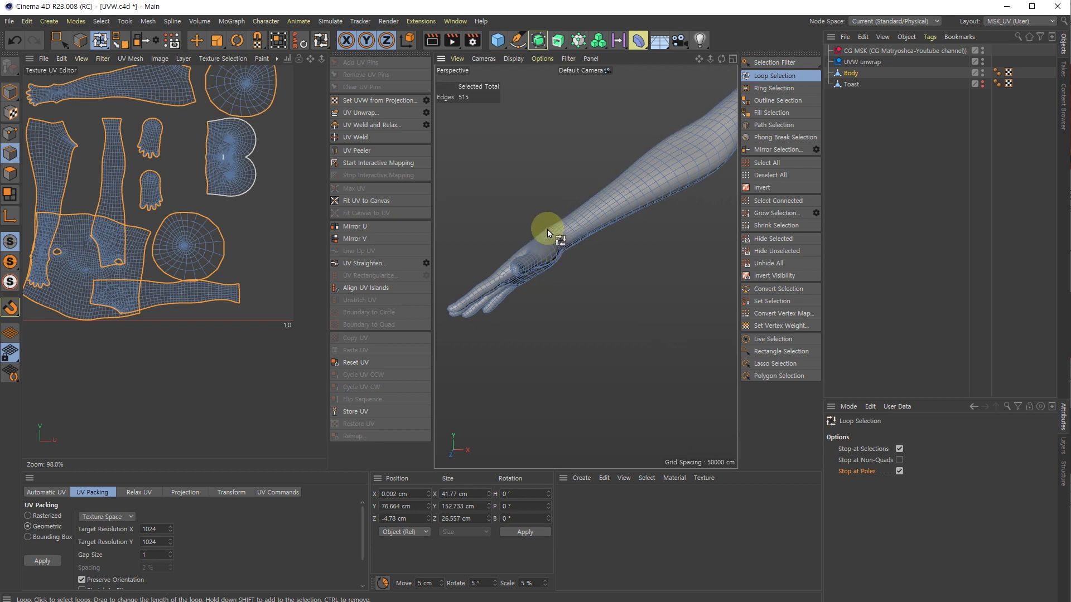
{"action": "left_click_drag", "start_coordinate": [542, 268], "coordinate": [523, 253], "text": "alt"}
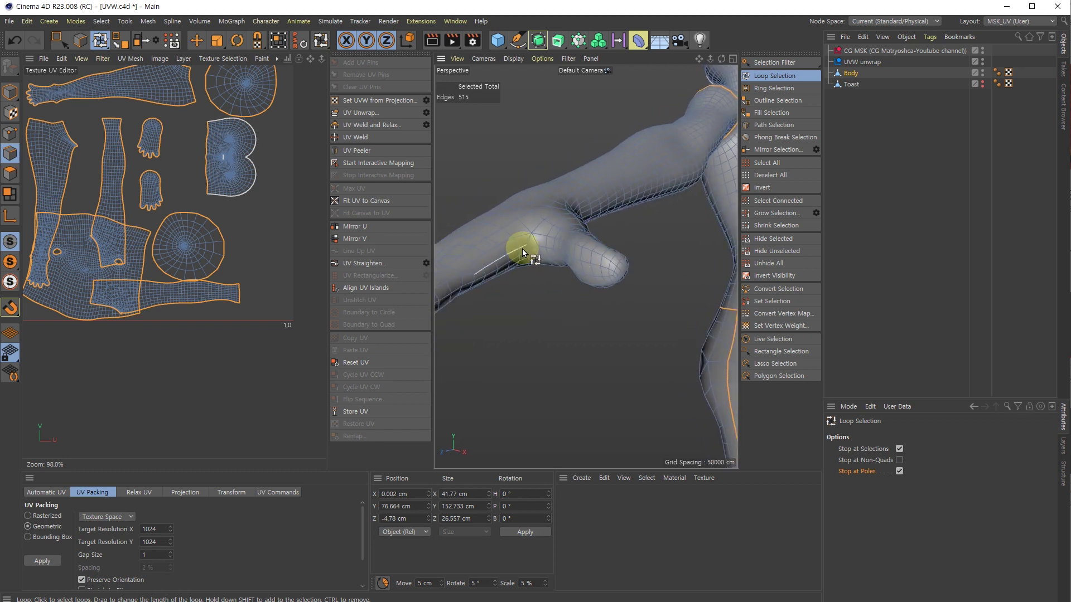
{"action": "left_click", "coordinate": [531, 248], "text": "shift"}
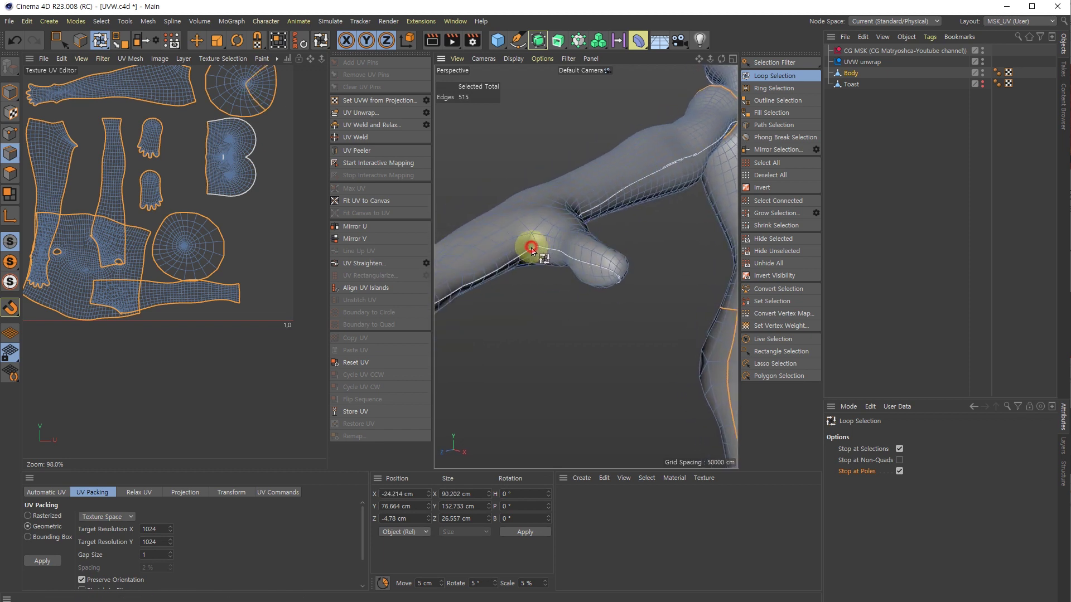
{"action": "scroll", "coordinate": [531, 249], "scroll_direction": "down", "scroll_amount": 5}
{"action": "left_click_drag", "start_coordinate": [511, 267], "coordinate": [481, 262], "text": "alt"}
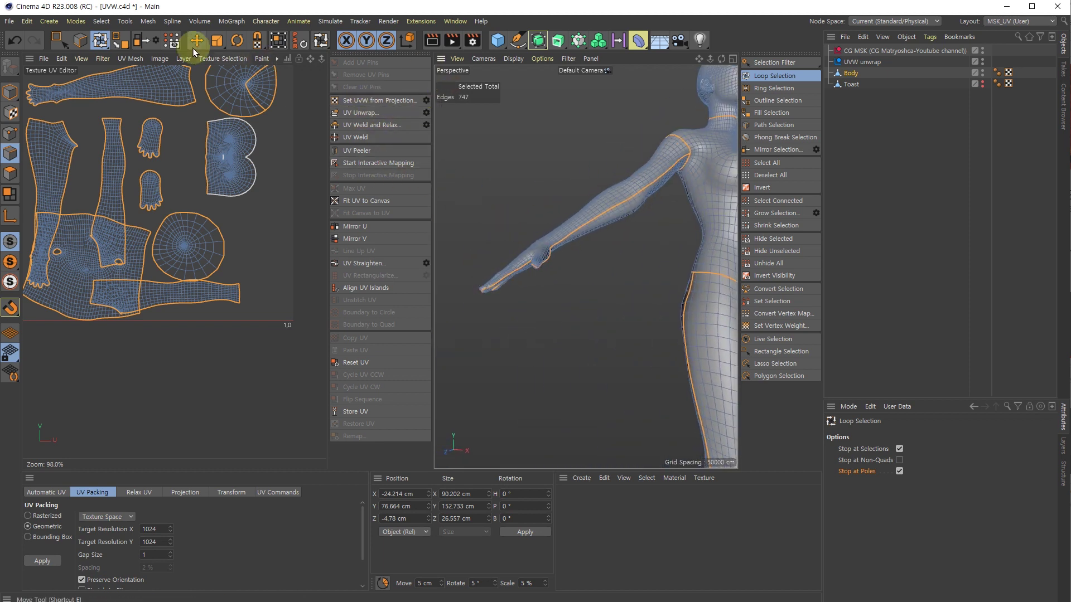
Step: Mirror the arm and hand seam to the other arm, and unwrap the body's UVs again along all selected seams
{"action": "scroll", "coordinate": [527, 220], "scroll_direction": "down", "scroll_amount": 5}
{"action": "left_click_drag", "start_coordinate": [586, 266], "coordinate": [488, 235], "text": "alt"}
{"action": "left_click", "coordinate": [355, 111]}
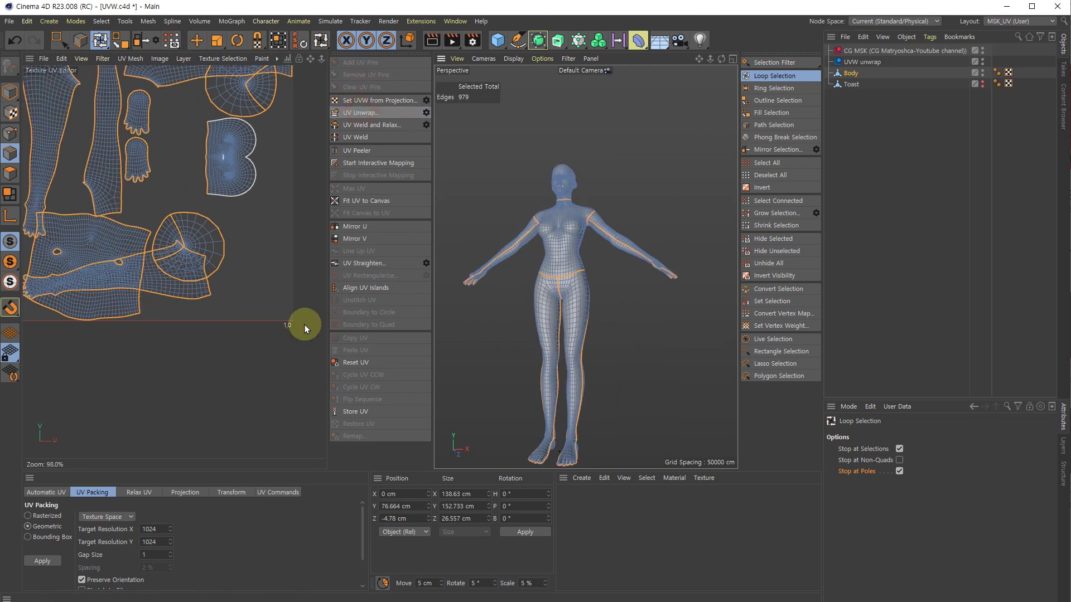
{"action": "scroll", "coordinate": [169, 189], "scroll_direction": "down", "scroll_amount": 4}
{"action": "scroll", "coordinate": [188, 206], "scroll_direction": "up", "scroll_amount": 9}
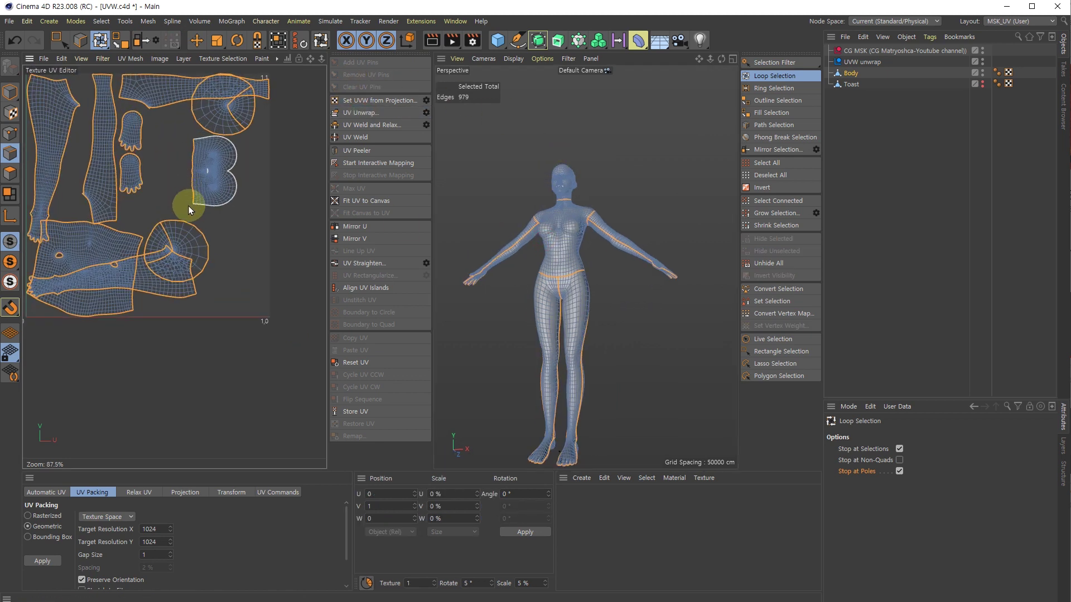
Step: Select both circular arm UV islands in polygon mode and unwrap them with UV Unwrap
{"action": "key", "text": "Return"}
{"action": "left_click", "coordinate": [196, 242]}
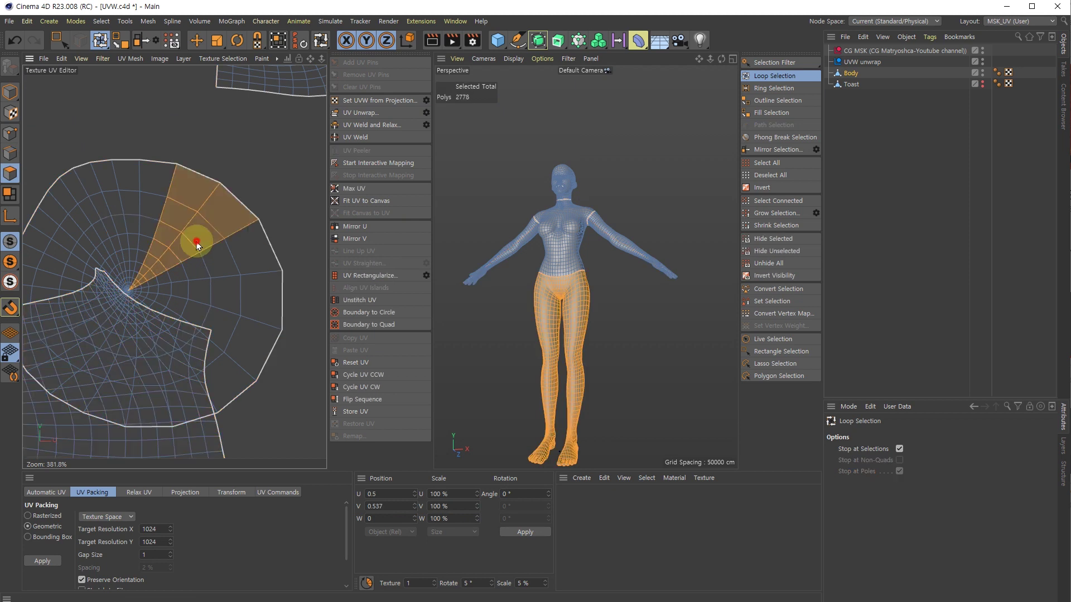
{"action": "left_click", "coordinate": [216, 246]}
{"action": "key", "text": "e"}
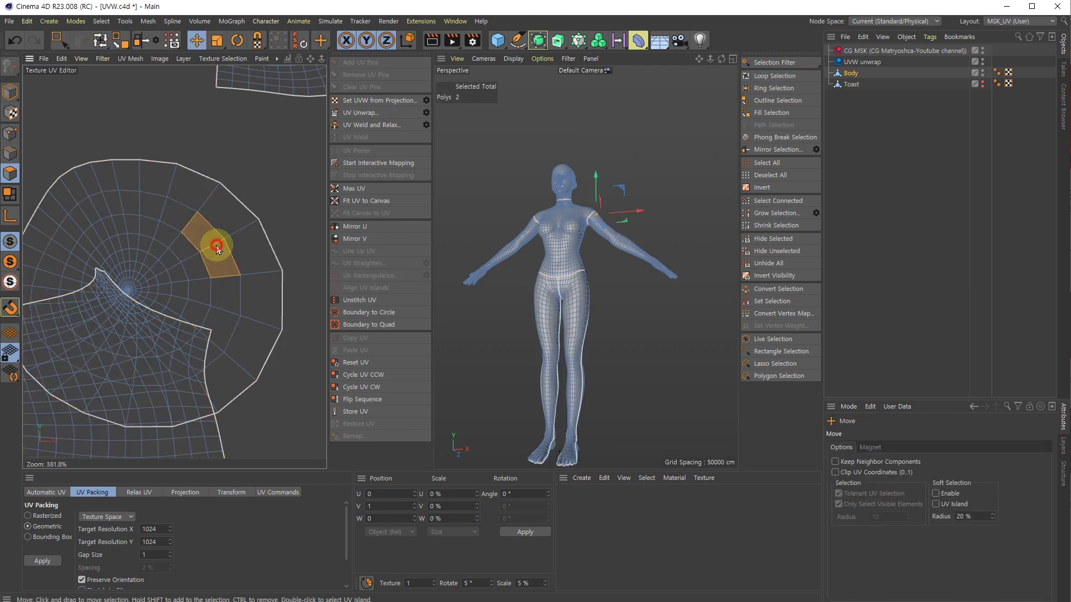
{"action": "double_click", "coordinate": [217, 246]}
{"action": "scroll", "coordinate": [251, 223], "scroll_direction": "down", "scroll_amount": 3}
{"action": "middle_click_drag", "start_coordinate": [260, 175], "coordinate": [160, 346], "text": "alt"}
{"action": "double_click", "coordinate": [244, 91], "text": "shift"}
{"action": "left_click", "coordinate": [357, 113]}
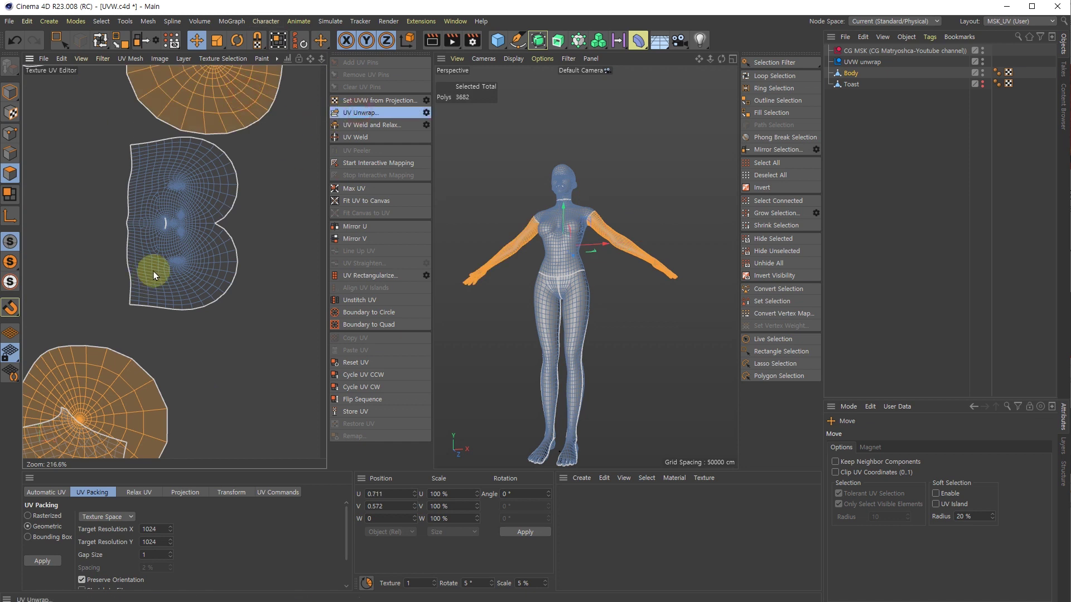
{"action": "scroll", "coordinate": [164, 291], "scroll_direction": "down", "scroll_amount": 8}
{"action": "middle_click_drag", "start_coordinate": [139, 285], "coordinate": [226, 271], "text": "alt"}
{"action": "scroll", "coordinate": [114, 244], "scroll_direction": "up", "scroll_amount": 5}
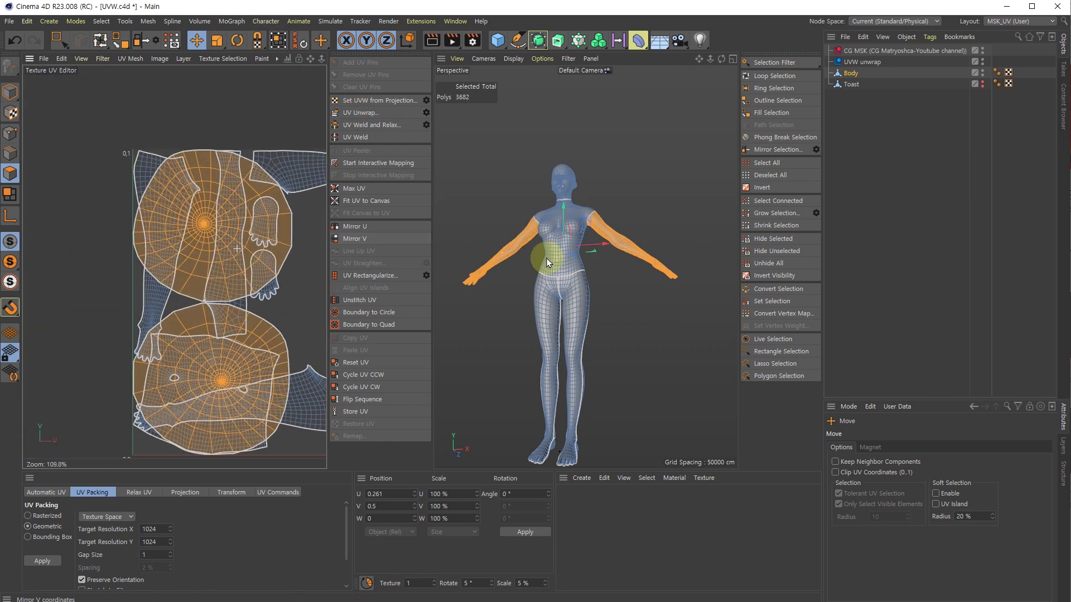
Step: Fill-select the underside polygons of one arm between its seam edges and unwrap them with UV Unwrap
{"action": "scroll", "coordinate": [643, 256], "scroll_direction": "up", "scroll_amount": 5}
{"action": "key", "text": "Return"}
{"action": "key", "text": "Return"}
{"action": "mouse_move", "coordinate": [652, 257]}
{"action": "left_mouse_down", "text": "alt"}
{"action": "mouse_move", "coordinate": [459, 256]}
{"action": "mouse_move", "coordinate": [673, 252]}
{"action": "left_mouse_up", "text": "alt"}
{"action": "scroll", "coordinate": [620, 292], "scroll_direction": "up", "scroll_amount": 6}
{"action": "left_click_drag", "start_coordinate": [643, 313], "coordinate": [578, 347], "text": "alt"}
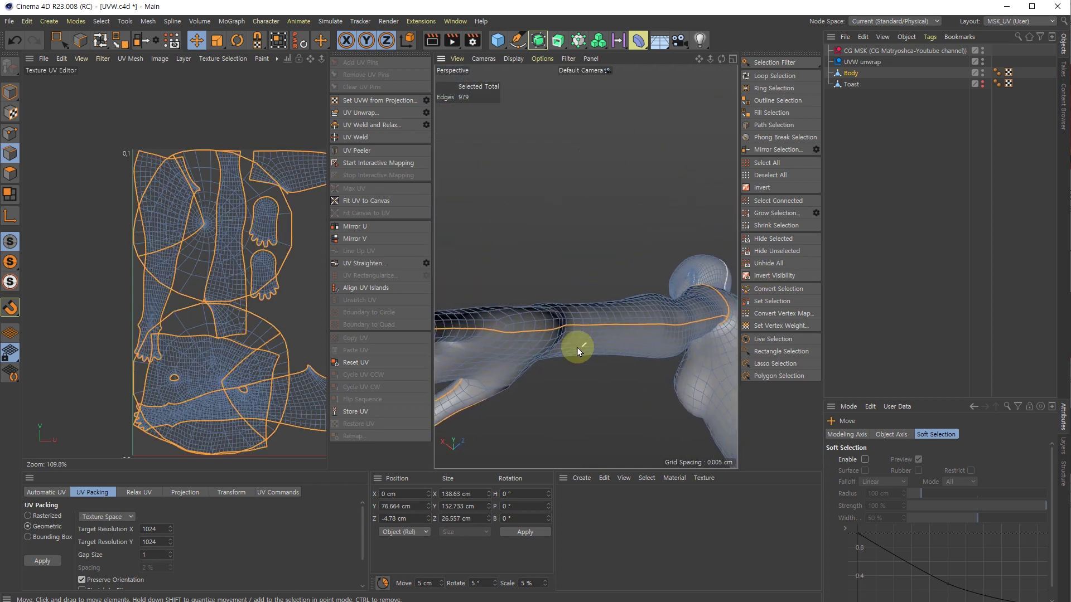
{"action": "key", "text": "u"}
{"action": "key", "text": "f"}
{"action": "left_click", "coordinate": [713, 367]}
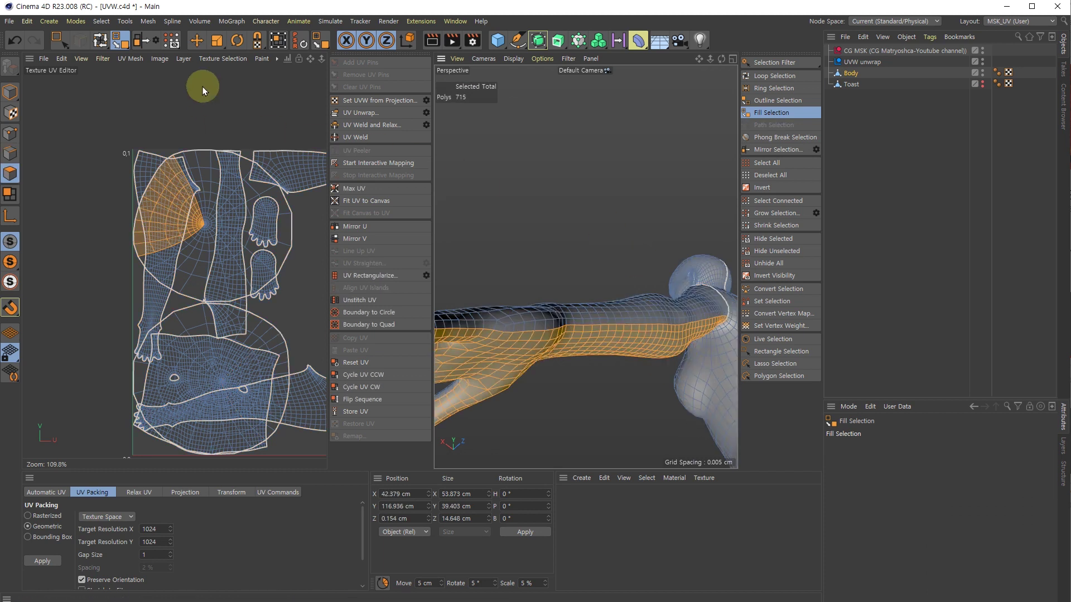
{"action": "left_click", "coordinate": [369, 113]}
{"action": "left_click_drag", "start_coordinate": [545, 282], "coordinate": [499, 261], "text": "alt"}
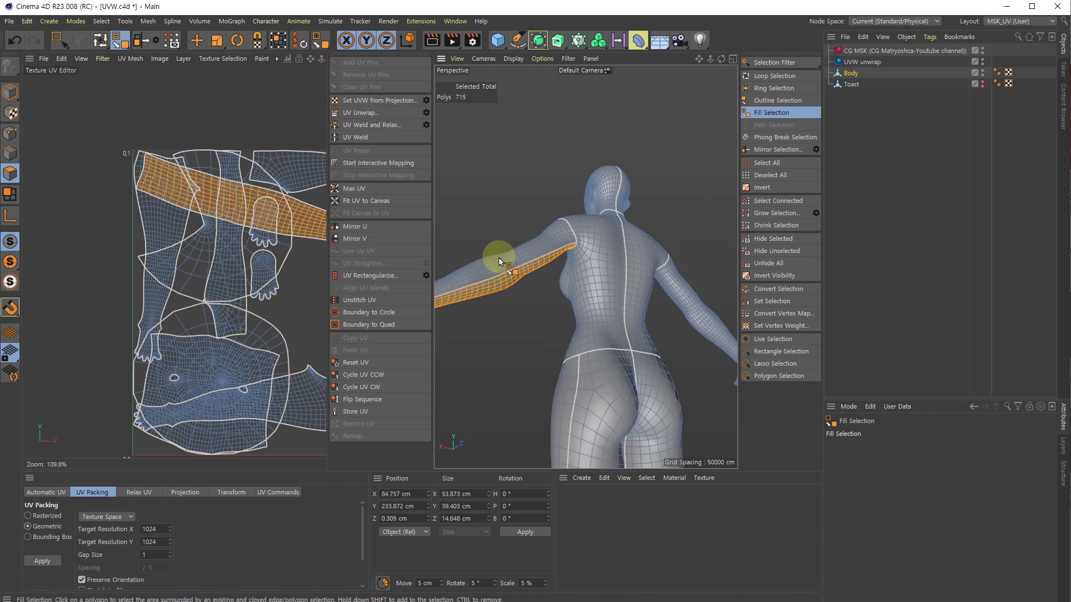
Step: Mirror the selection onto the other arm so both undersides are selected, and unwrap them with UV Unwrap
{"action": "left_click", "coordinate": [143, 38]}
{"action": "left_click", "coordinate": [372, 114]}
{"action": "left_click_drag", "start_coordinate": [591, 291], "coordinate": [564, 315], "text": "alt"}
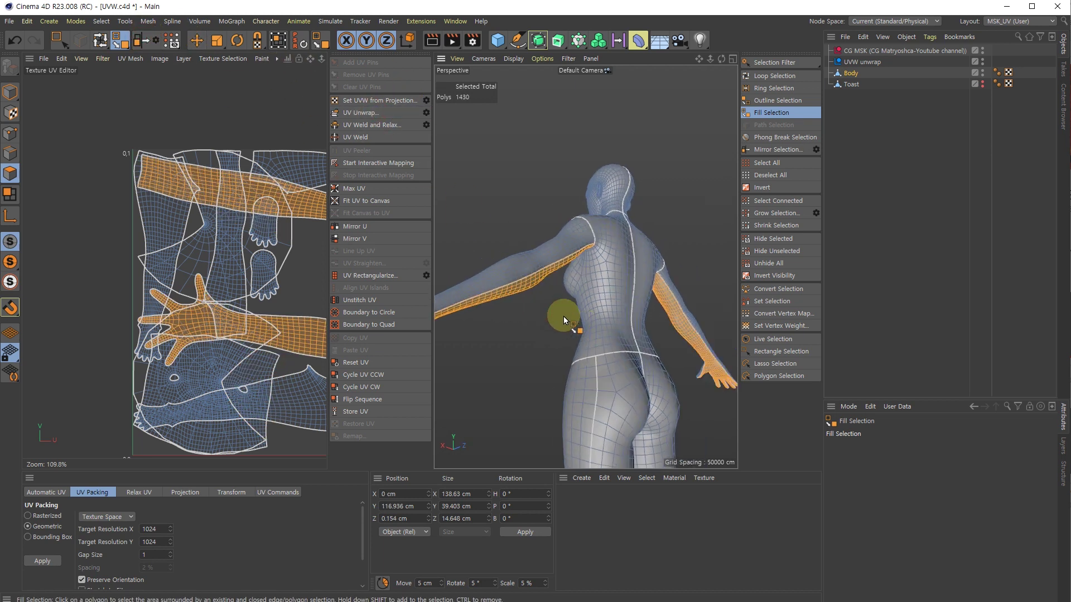
Step: Fill-select the rest of the body, excluding the two arm undersides, and unwrap those polygons
{"action": "left_click", "coordinate": [563, 316]}
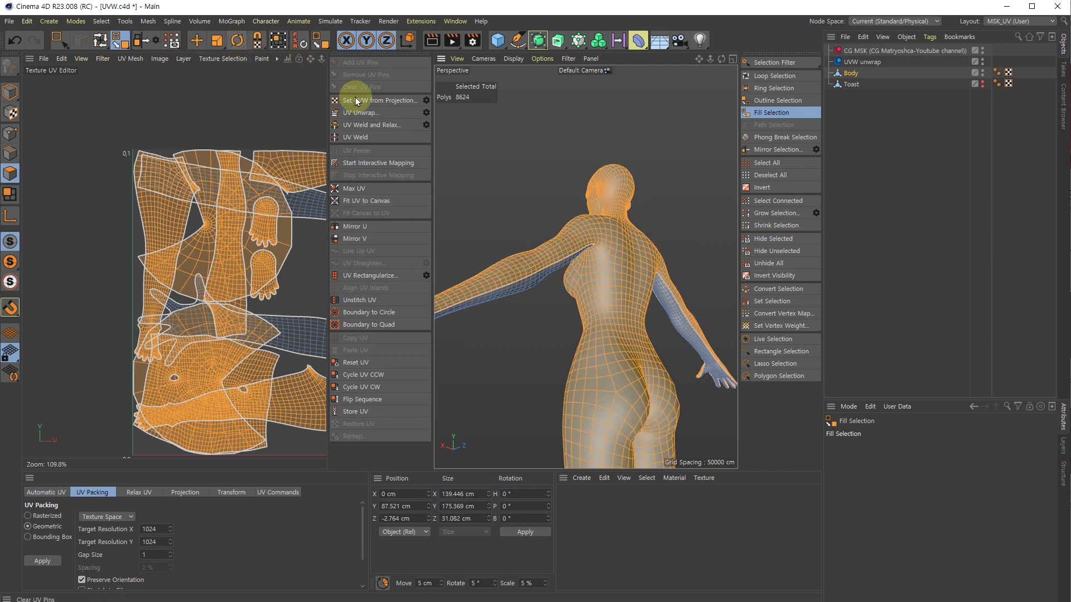
{"action": "key", "text": "e"}
{"action": "scroll", "coordinate": [245, 290], "scroll_direction": "down", "scroll_amount": 4}
{"action": "middle_click_drag", "start_coordinate": [245, 290], "coordinate": [143, 262], "text": "alt"}
Step: Select all polygons of the body and run UV Unwrap on the whole mesh
{"action": "key", "text": "ctrl+a"}
{"action": "left_click", "coordinate": [360, 113]}
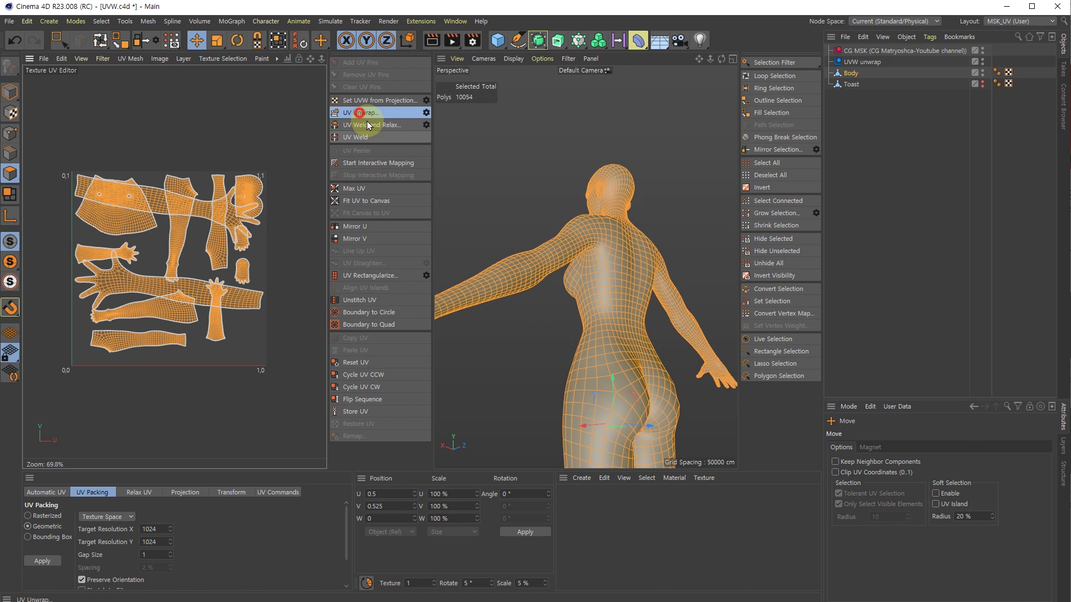
{"action": "scroll", "coordinate": [144, 232], "scroll_direction": "up", "scroll_amount": 3}
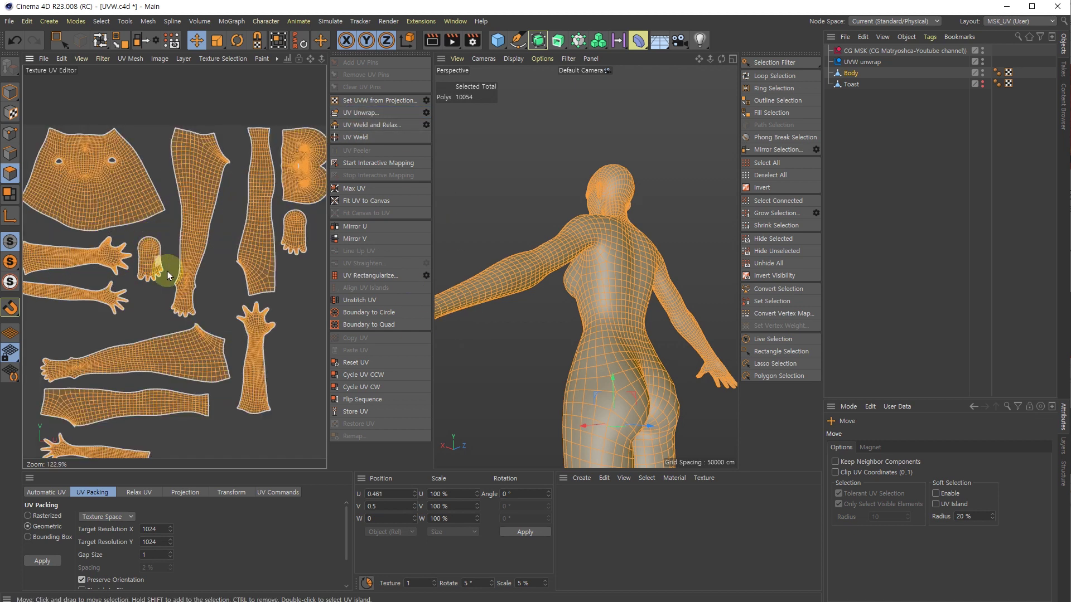
{"action": "middle_click_drag", "start_coordinate": [127, 365], "coordinate": [165, 296], "text": "alt"}
{"action": "scroll", "coordinate": [156, 288], "scroll_direction": "down", "scroll_amount": 2}
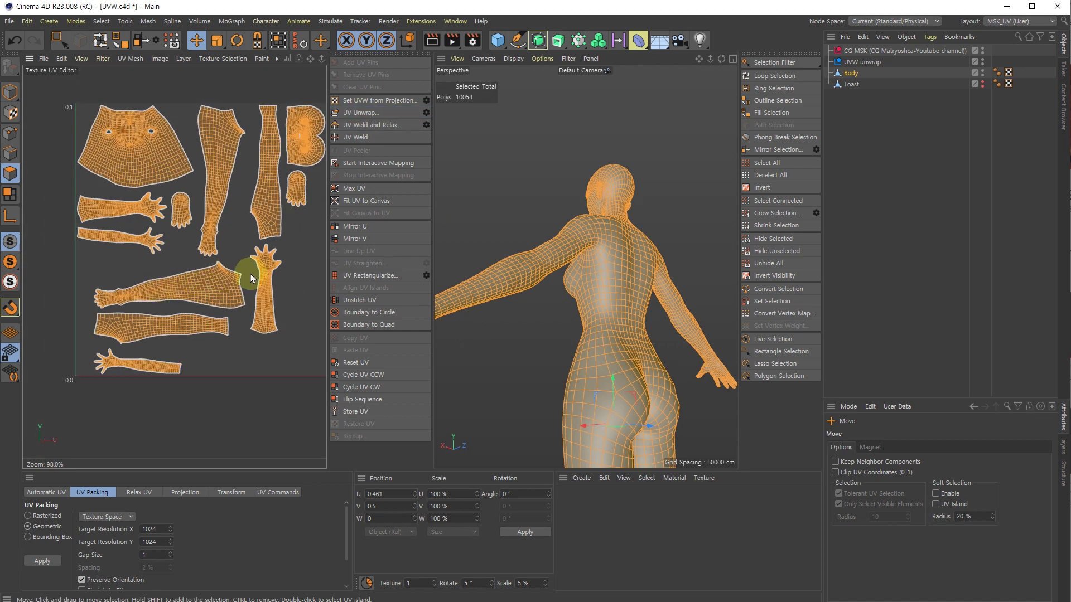
Step: Switch to edge mode and examine the seam edges on the body's arms, shoulders, back and legs from several angles
{"action": "scroll", "coordinate": [495, 287], "scroll_direction": "down", "scroll_amount": 3}
{"action": "scroll", "coordinate": [572, 291], "scroll_direction": "down", "scroll_amount": 3}
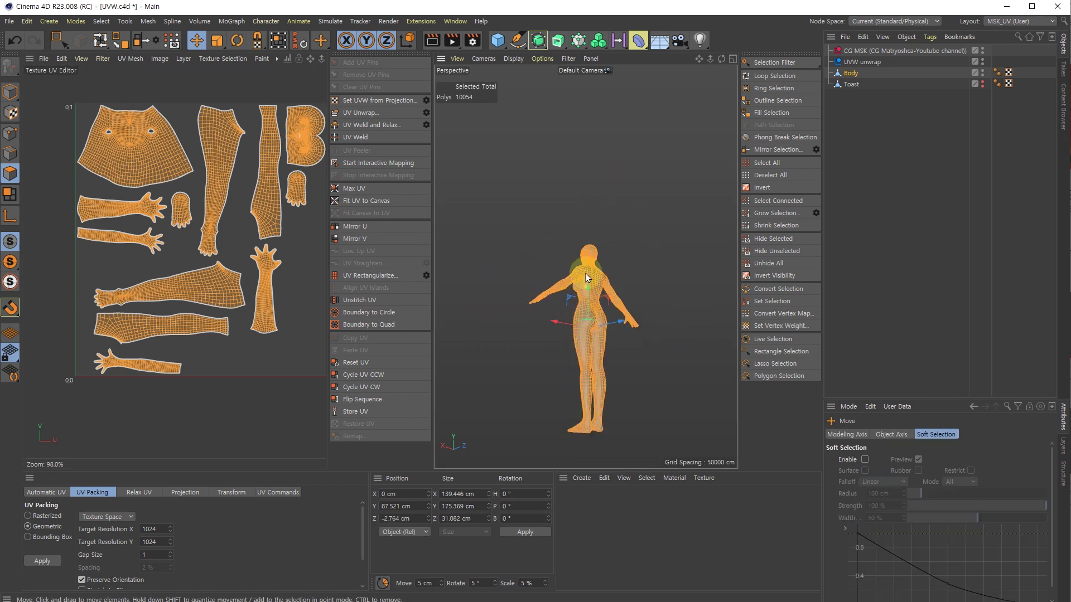
{"action": "left_click_drag", "start_coordinate": [587, 277], "coordinate": [617, 276], "text": "alt"}
{"action": "key", "text": "Return"}
{"action": "key", "text": "Return"}
{"action": "scroll", "coordinate": [570, 244], "scroll_direction": "up", "scroll_amount": 4}
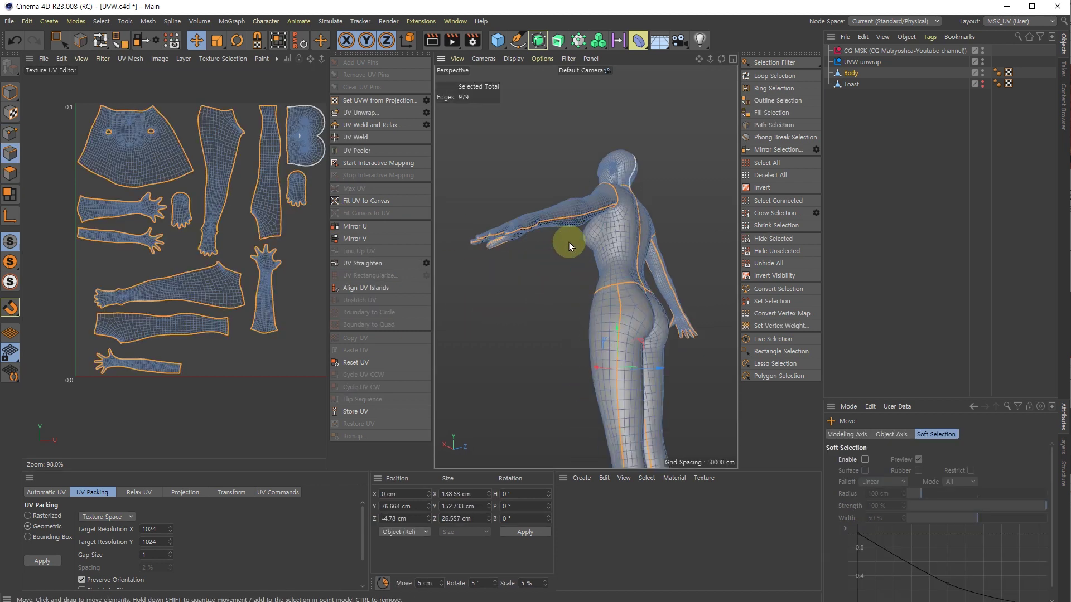
{"action": "left_click_drag", "start_coordinate": [614, 236], "coordinate": [607, 305], "text": "alt"}
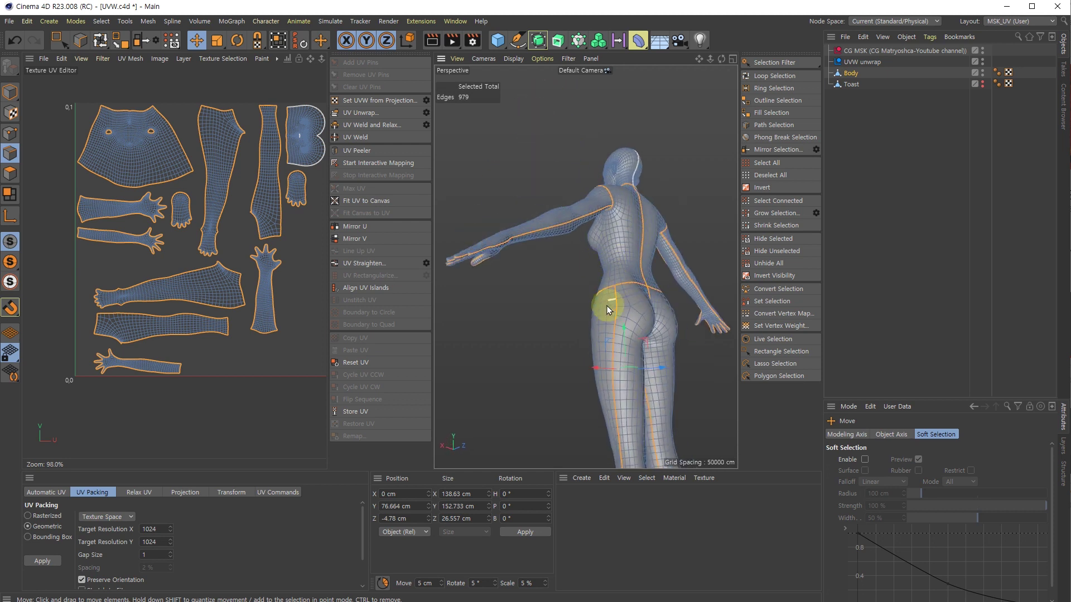
{"action": "scroll", "coordinate": [602, 250], "scroll_direction": "down", "scroll_amount": 4}
{"action": "scroll", "coordinate": [601, 249], "scroll_direction": "up", "scroll_amount": 8}
{"action": "left_click_drag", "start_coordinate": [626, 249], "coordinate": [750, 273], "text": "alt"}
{"action": "scroll", "coordinate": [521, 220], "scroll_direction": "down", "scroll_amount": 5}
{"action": "mouse_move", "coordinate": [547, 234]}
{"action": "left_mouse_down", "text": "alt"}
{"action": "mouse_move", "coordinate": [584, 234]}
{"action": "mouse_move", "coordinate": [549, 237]}
{"action": "left_mouse_up", "text": "alt"}
{"action": "scroll", "coordinate": [554, 223], "scroll_direction": "up", "scroll_amount": 6}
{"action": "scroll", "coordinate": [549, 236], "scroll_direction": "down", "scroll_amount": 6}
{"action": "left_click_drag", "start_coordinate": [582, 283], "coordinate": [712, 247], "text": "alt"}
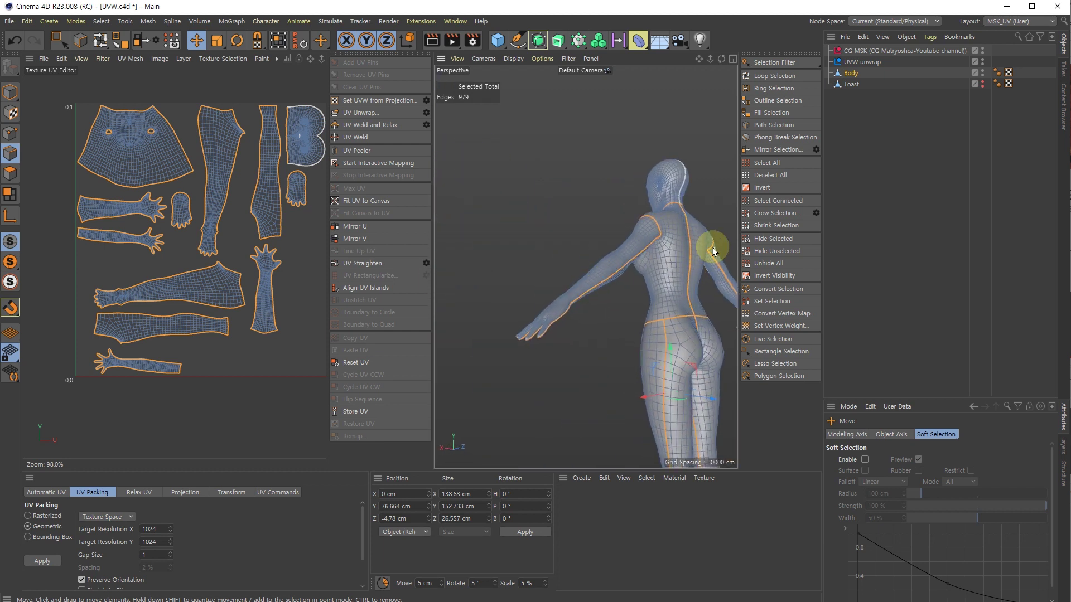
Step: Select the seam edges along the back of one arm, from the shoulder to the hand
{"action": "scroll", "coordinate": [629, 249], "scroll_direction": "up", "scroll_amount": 5}
{"action": "scroll", "coordinate": [628, 249], "scroll_direction": "down", "scroll_amount": 3}
{"action": "left_click", "coordinate": [634, 245]}
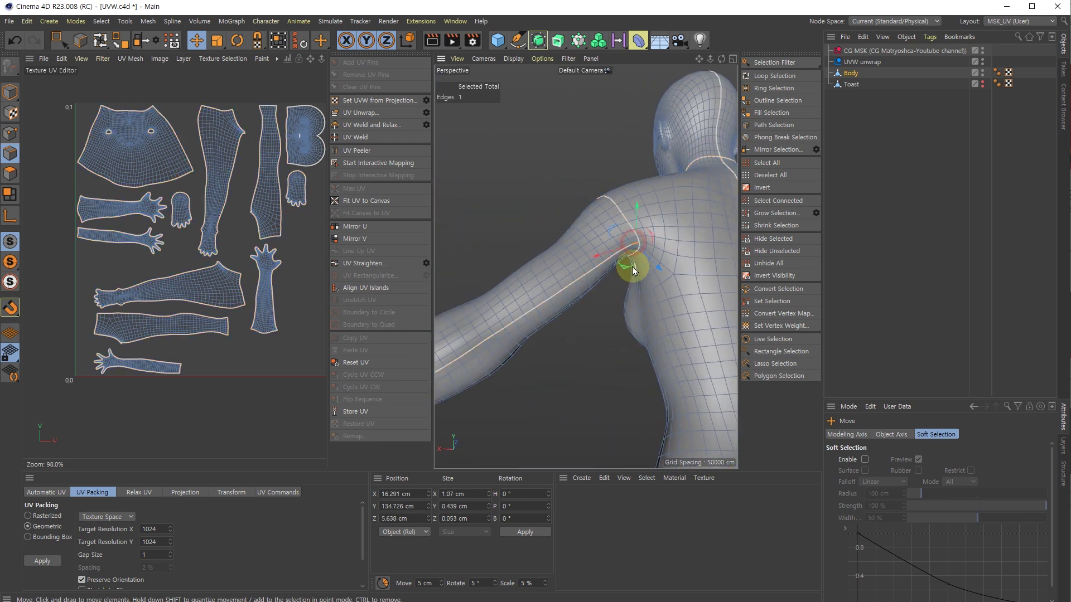
{"action": "scroll", "coordinate": [633, 266], "scroll_direction": "down", "scroll_amount": 4}
{"action": "scroll", "coordinate": [510, 309], "scroll_direction": "up", "scroll_amount": 6}
{"action": "middle_click_drag", "start_coordinate": [476, 339], "coordinate": [437, 344], "text": "alt"}
{"action": "scroll", "coordinate": [524, 340], "scroll_direction": "up", "scroll_amount": 5}
{"action": "left_click", "coordinate": [566, 323], "text": "ctrl+shift"}
{"action": "scroll", "coordinate": [571, 323], "scroll_direction": "down", "scroll_amount": 5}
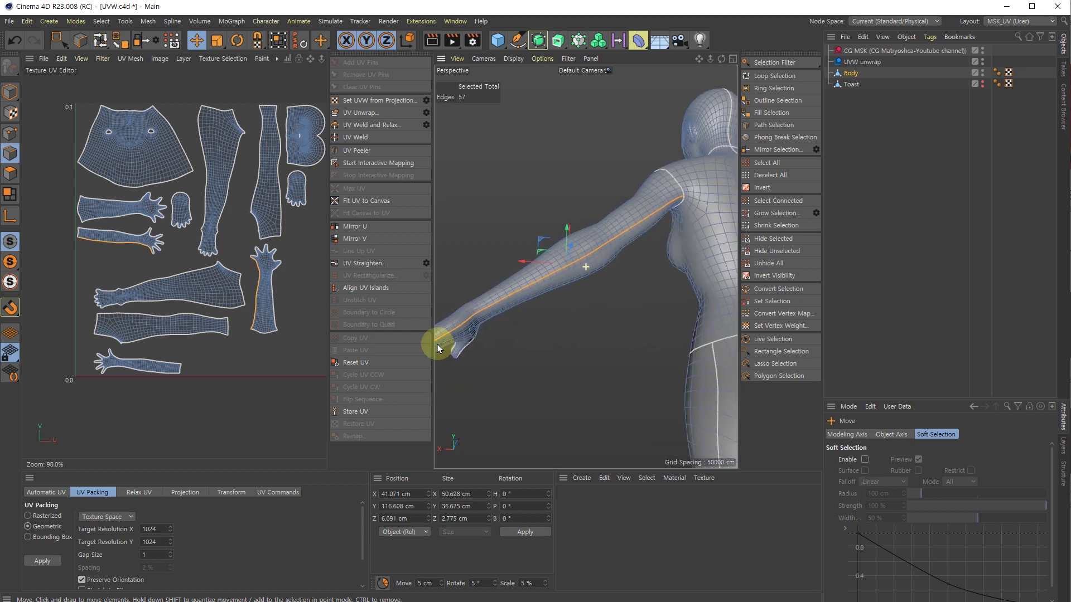
Step: Mirror the arm seam selection to the other arm and join both seams with UV Weld and Relax
{"action": "left_click", "coordinate": [140, 40]}
{"action": "scroll", "coordinate": [562, 209], "scroll_direction": "down", "scroll_amount": 8}
{"action": "scroll", "coordinate": [580, 245], "scroll_direction": "down", "scroll_amount": 5}
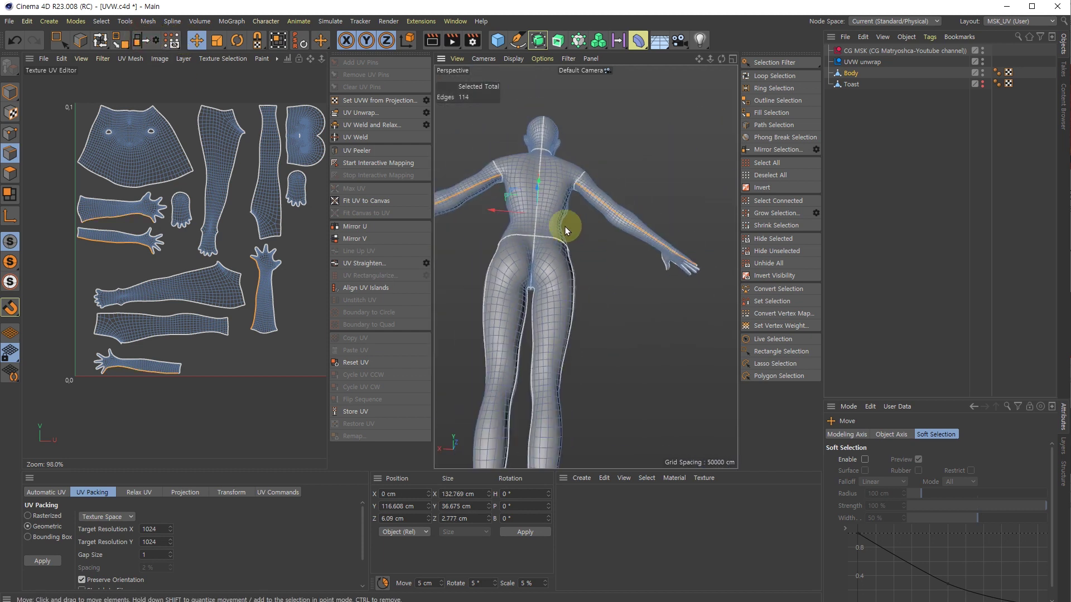
{"action": "left_click", "coordinate": [365, 125]}
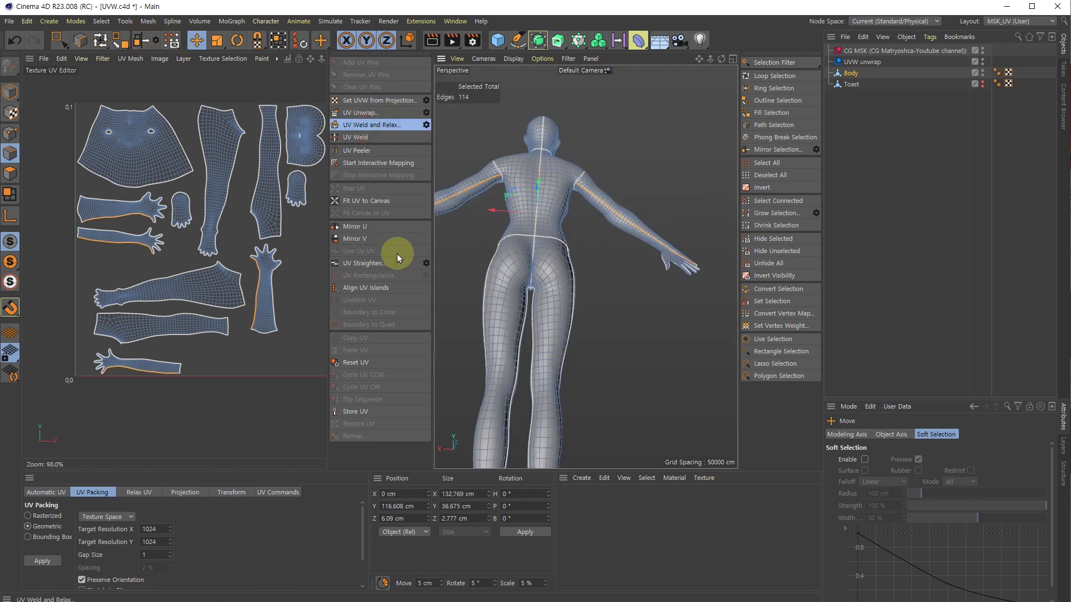
{"action": "middle_click_drag", "start_coordinate": [310, 177], "coordinate": [246, 170], "text": "alt"}
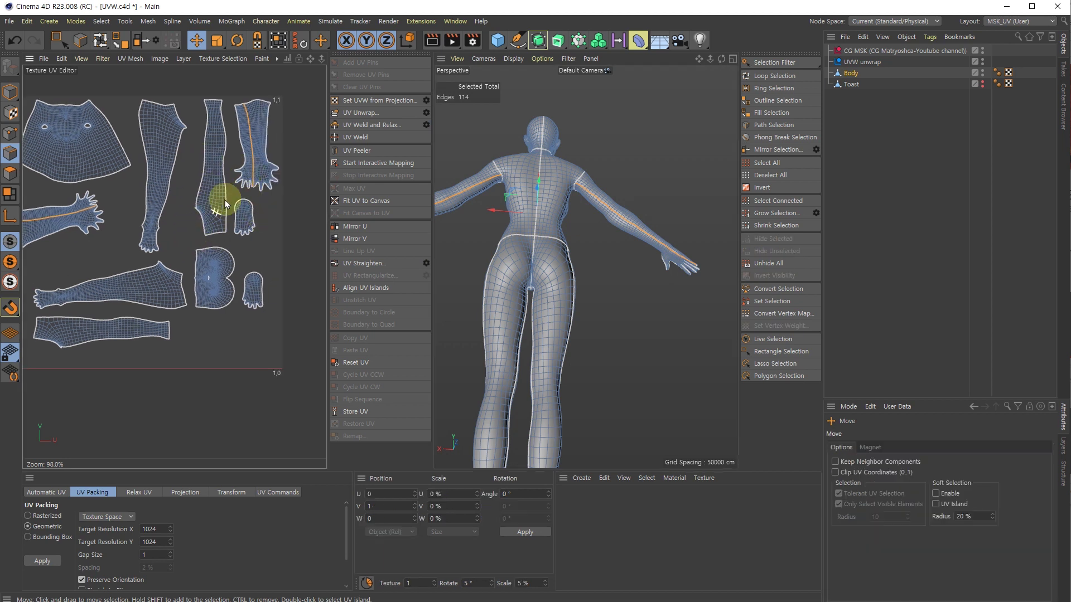
Step: Select the seam edges along the outer side of one leg, from the ankle up to the waist seam
{"action": "scroll", "coordinate": [533, 316], "scroll_direction": "down", "scroll_amount": 3}
{"action": "middle_click_drag", "start_coordinate": [533, 316], "coordinate": [594, 198], "text": "alt"}
{"action": "left_click_drag", "start_coordinate": [580, 266], "coordinate": [678, 275], "text": "alt"}
{"action": "scroll", "coordinate": [570, 387], "scroll_direction": "up", "scroll_amount": 5}
{"action": "left_click", "coordinate": [548, 432]}
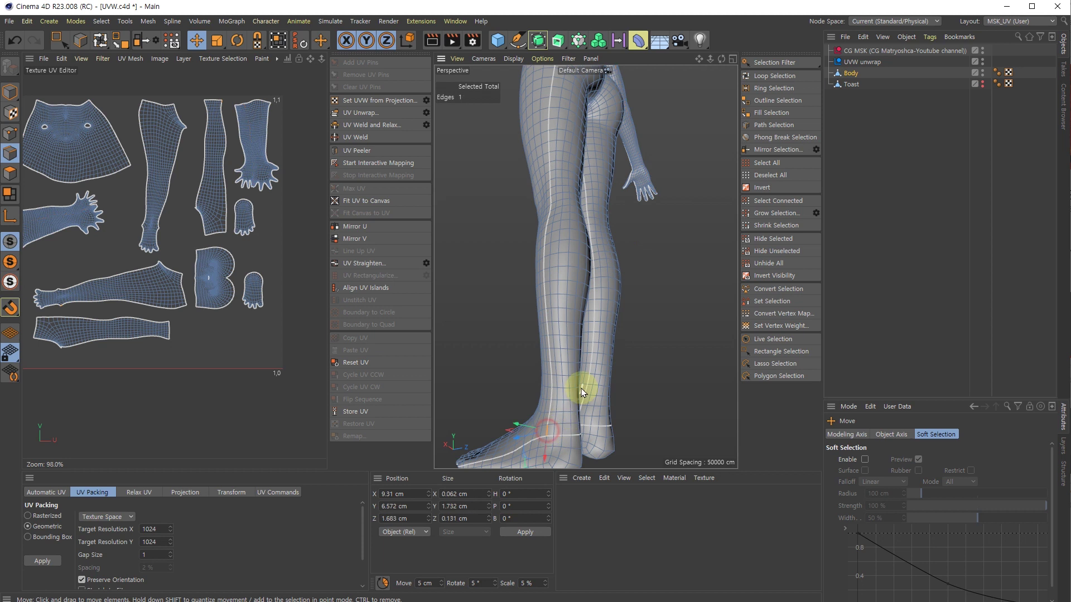
{"action": "scroll", "coordinate": [581, 379], "scroll_direction": "down", "scroll_amount": 5}
{"action": "middle_click_drag", "start_coordinate": [583, 346], "coordinate": [603, 394], "text": "alt"}
{"action": "left_click_drag", "start_coordinate": [602, 394], "coordinate": [575, 343], "text": "alt"}
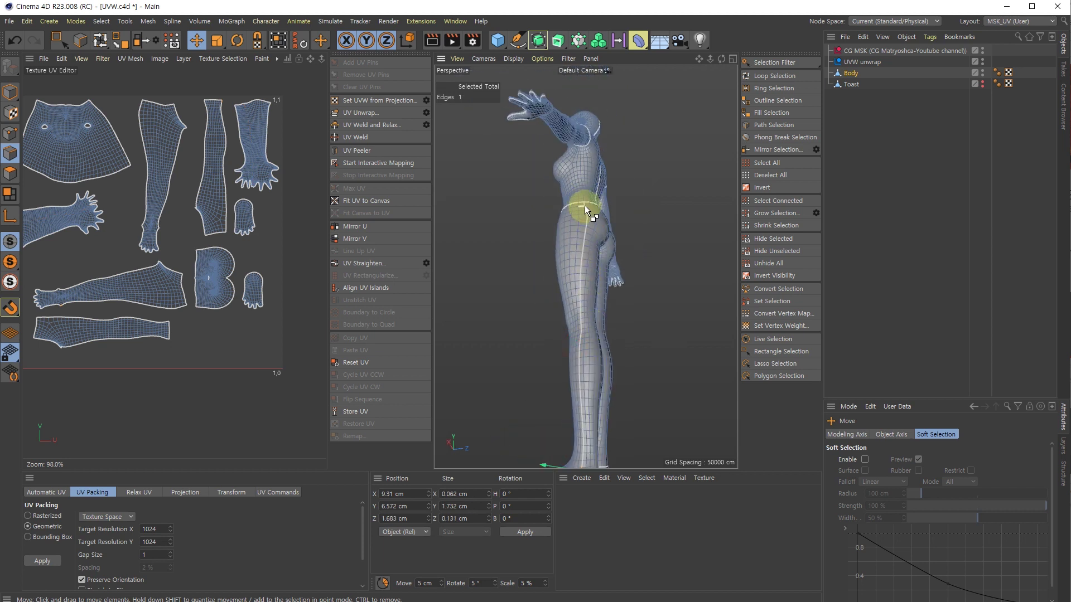
{"action": "left_click", "coordinate": [585, 205], "text": "ctrl+shift"}
{"action": "left_click_drag", "start_coordinate": [595, 253], "coordinate": [647, 249], "text": "alt"}
Step: Mirror the leg seam selection to the other leg and join the leg islands with UV Weld and Relax
{"action": "left_click", "coordinate": [141, 45]}
{"action": "scroll", "coordinate": [547, 263], "scroll_direction": "down", "scroll_amount": 3}
{"action": "left_click_drag", "start_coordinate": [547, 263], "coordinate": [447, 196], "text": "alt"}
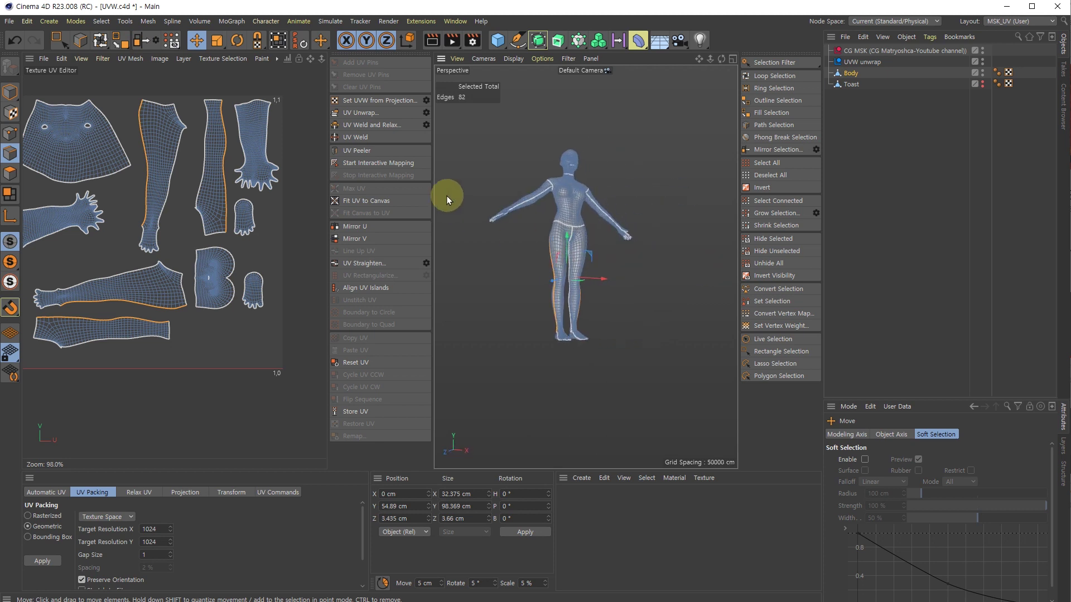
{"action": "left_click", "coordinate": [368, 125]}
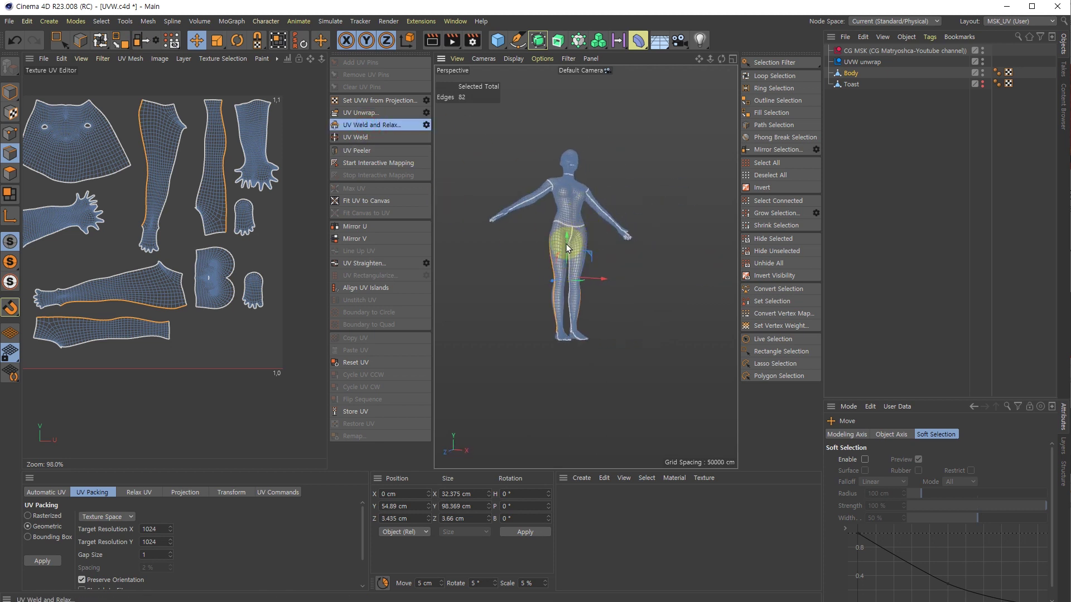
{"action": "scroll", "coordinate": [561, 259], "scroll_direction": "up", "scroll_amount": 5}
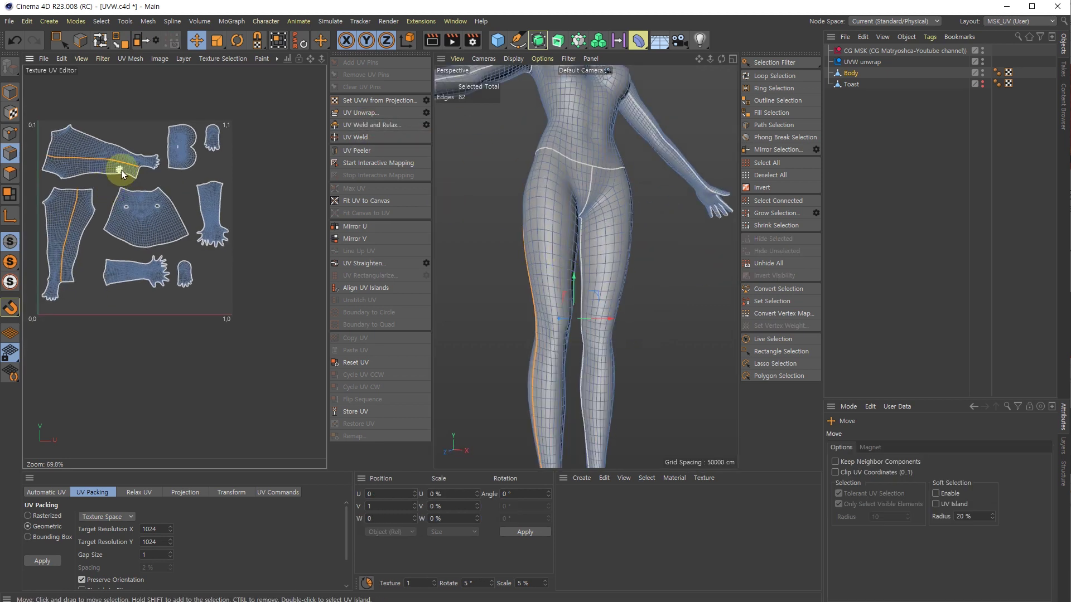
{"action": "scroll", "coordinate": [121, 170], "scroll_direction": "up", "scroll_amount": 5}
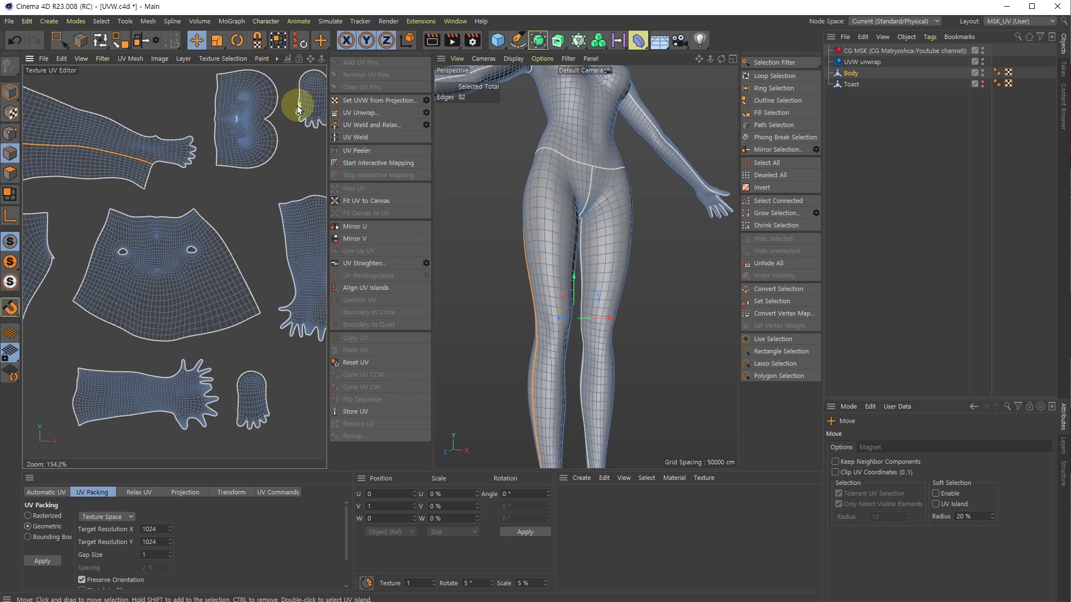
Step: Select the seam edges running along the outer side of one foot, from the heel to the toes
{"action": "scroll", "coordinate": [575, 358], "scroll_direction": "down", "scroll_amount": 5}
{"action": "left_click_drag", "start_coordinate": [575, 358], "coordinate": [648, 341], "text": "alt"}
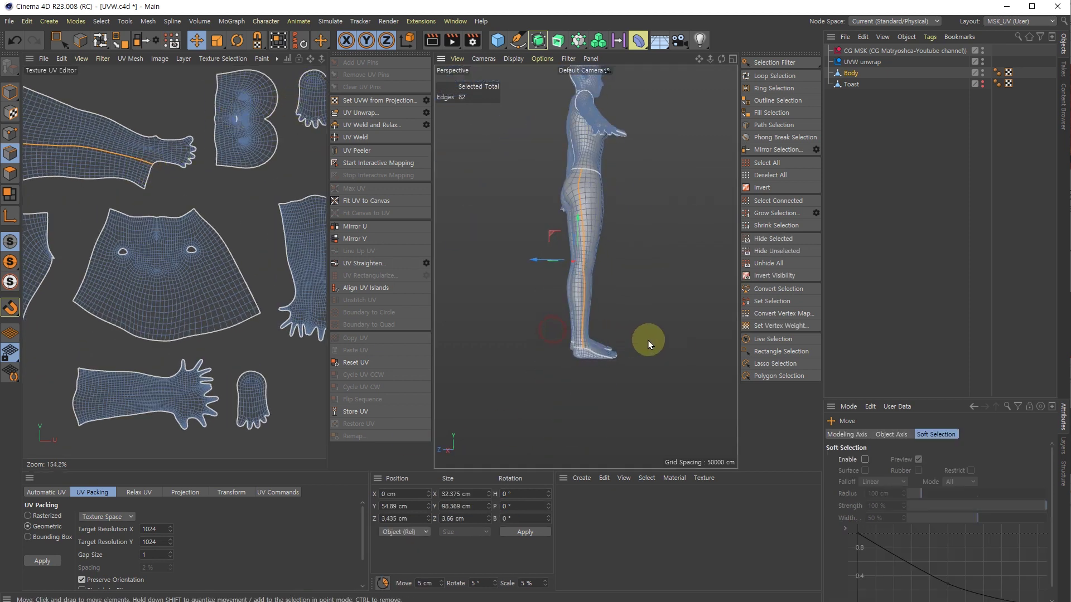
{"action": "scroll", "coordinate": [564, 310], "scroll_direction": "up", "scroll_amount": 10}
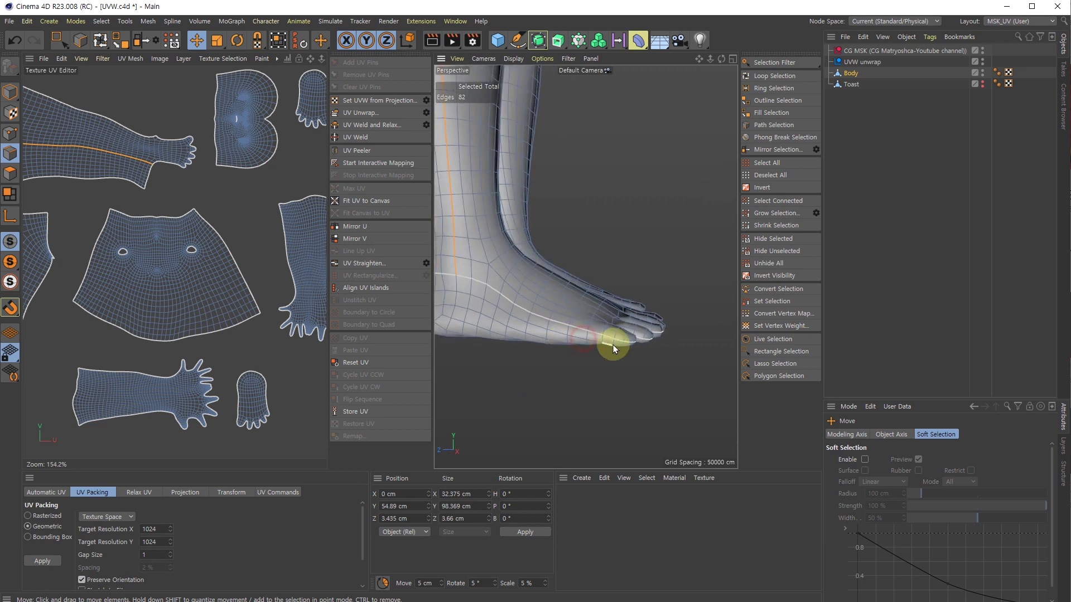
{"action": "left_click", "coordinate": [626, 343]}
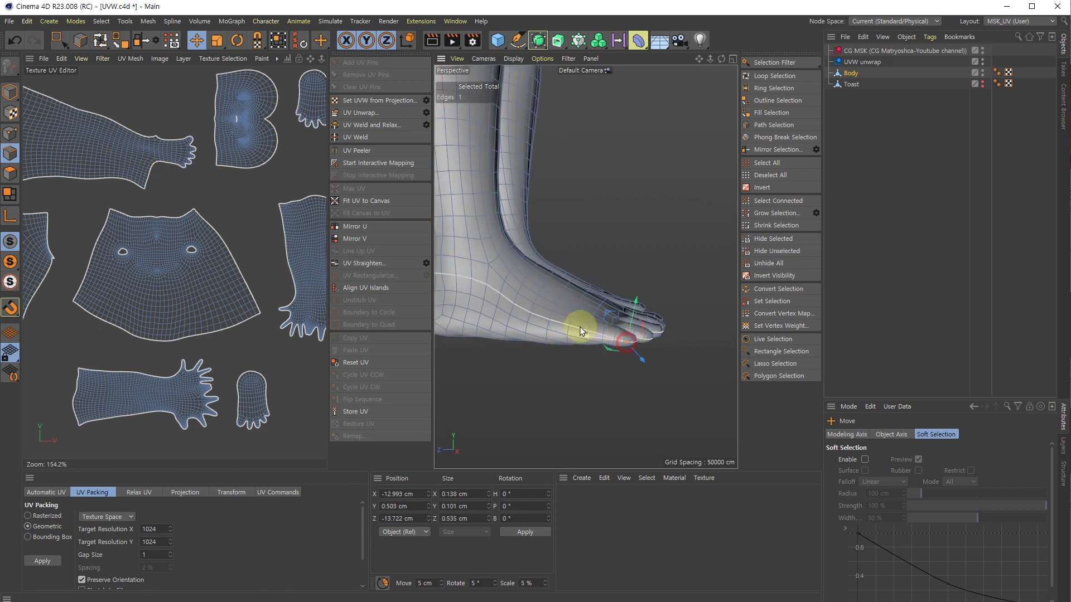
{"action": "scroll", "coordinate": [585, 318], "scroll_direction": "up", "scroll_amount": 3}
{"action": "double_click", "coordinate": [520, 282]}
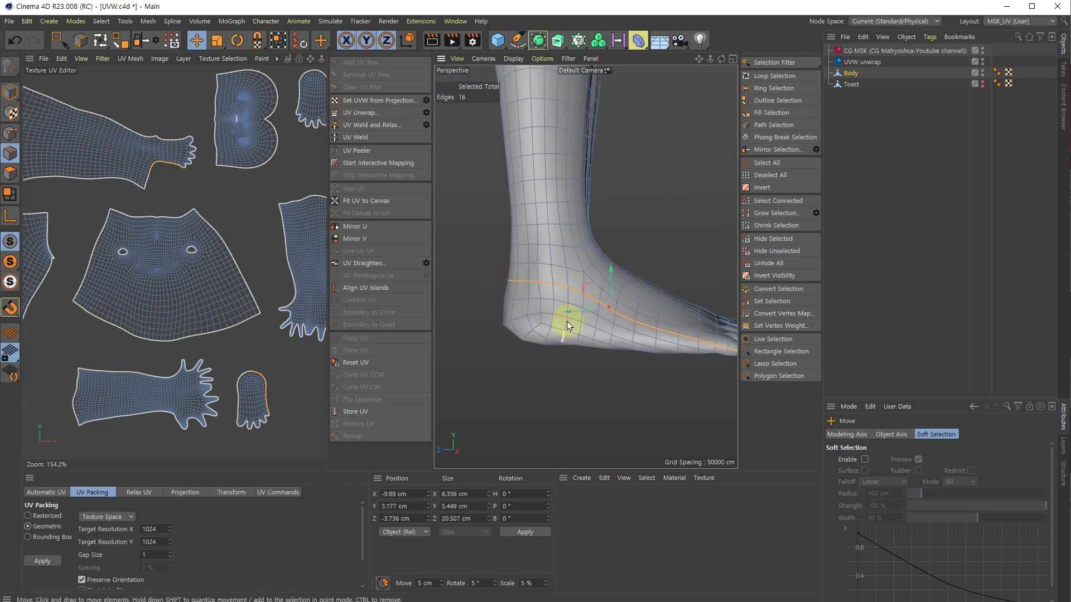
Step: Mirror the foot seam selection to the other foot and attach the sole islands to the legs with UV Weld and Relax
{"action": "left_click", "coordinate": [141, 40]}
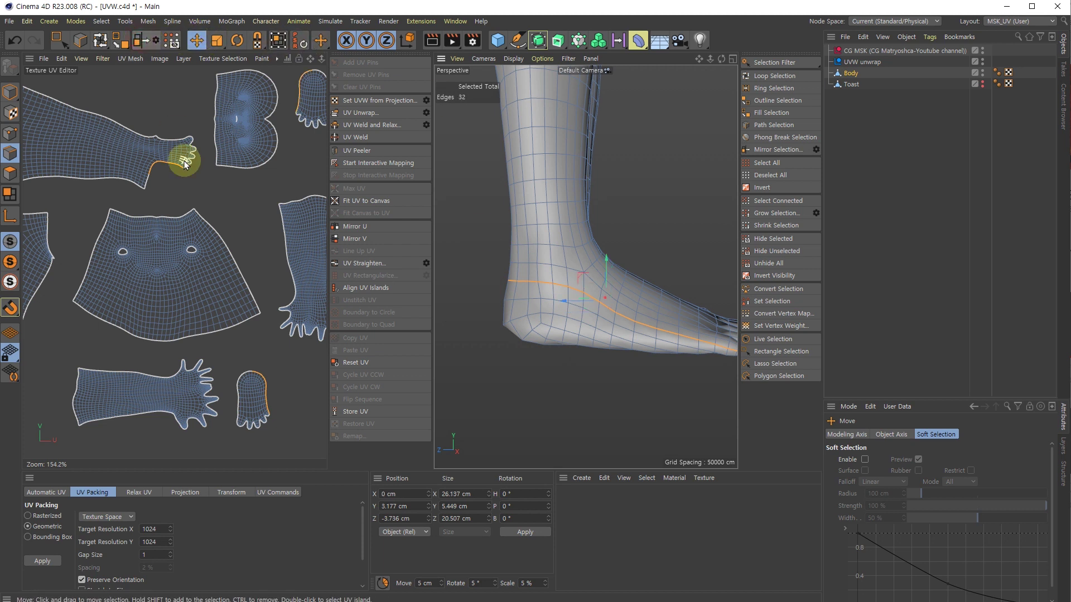
{"action": "left_click", "coordinate": [370, 113]}
{"action": "scroll", "coordinate": [216, 236], "scroll_direction": "down", "scroll_amount": 3}
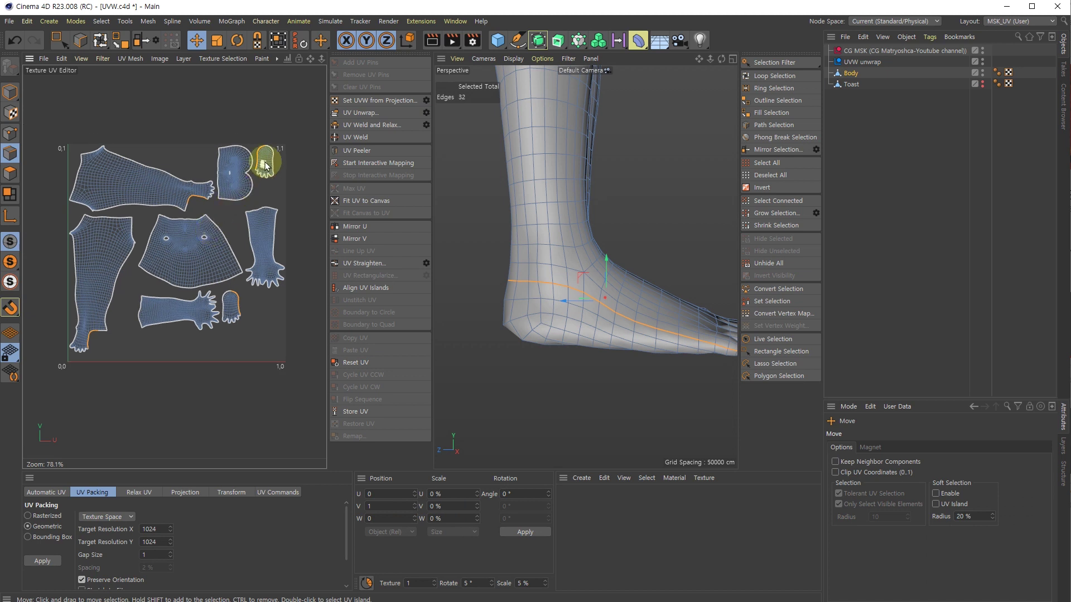
{"action": "scroll", "coordinate": [272, 165], "scroll_direction": "up", "scroll_amount": 2}
{"action": "left_click", "coordinate": [361, 125]}
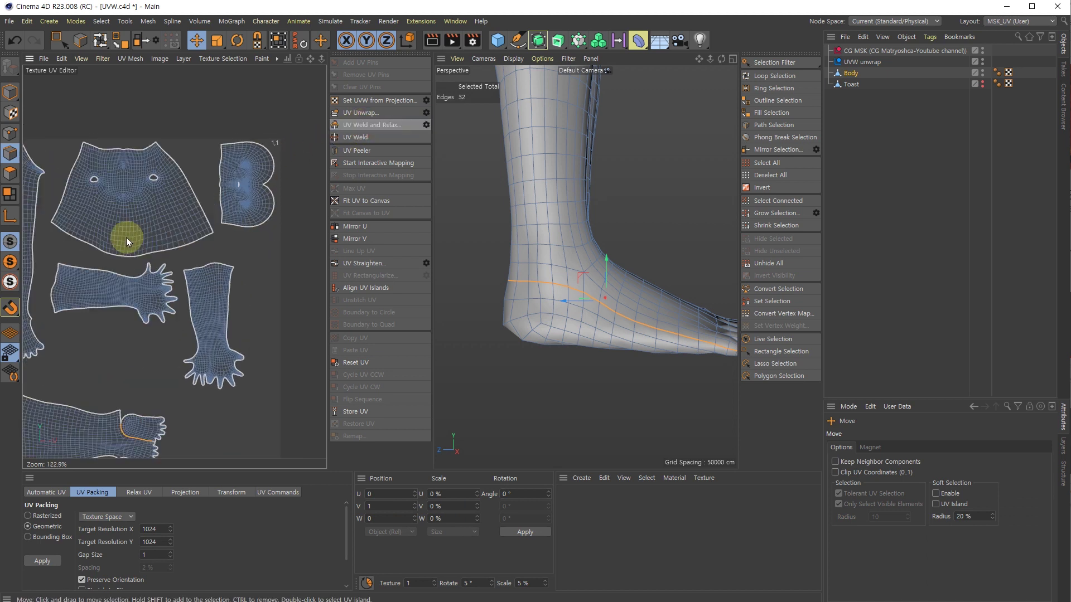
{"action": "scroll", "coordinate": [159, 218], "scroll_direction": "down", "scroll_amount": 3}
{"action": "scroll", "coordinate": [182, 331], "scroll_direction": "up", "scroll_amount": 5}
{"action": "scroll", "coordinate": [129, 307], "scroll_direction": "up", "scroll_amount": 5}
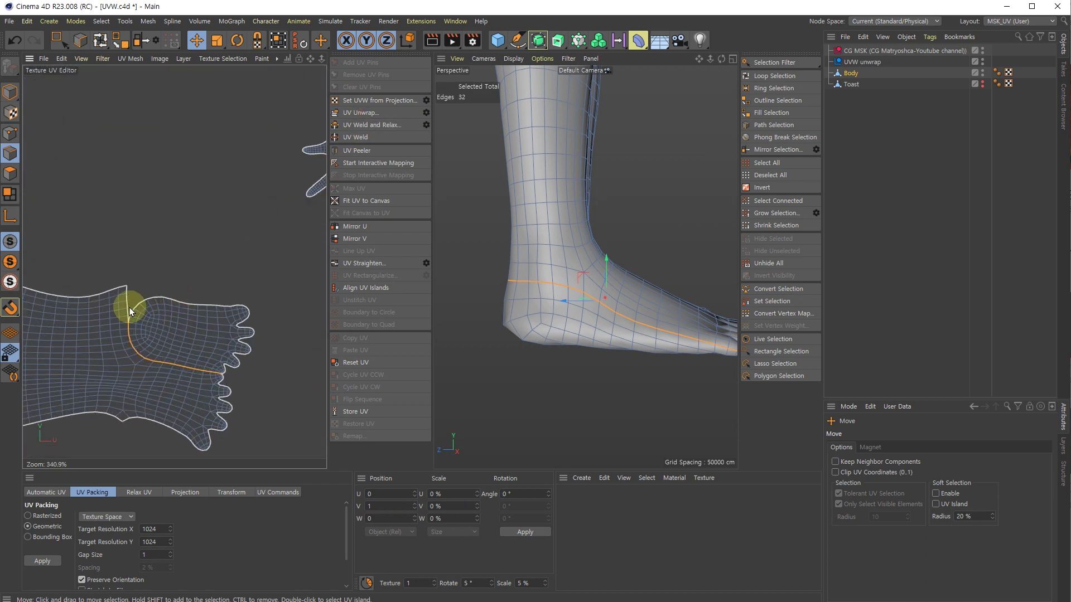
Step: Clear the foot seam edge selection and examine the layout of all the body's UV islands
{"action": "scroll", "coordinate": [137, 306], "scroll_direction": "down", "scroll_amount": 3}
{"action": "left_click", "coordinate": [161, 239]}
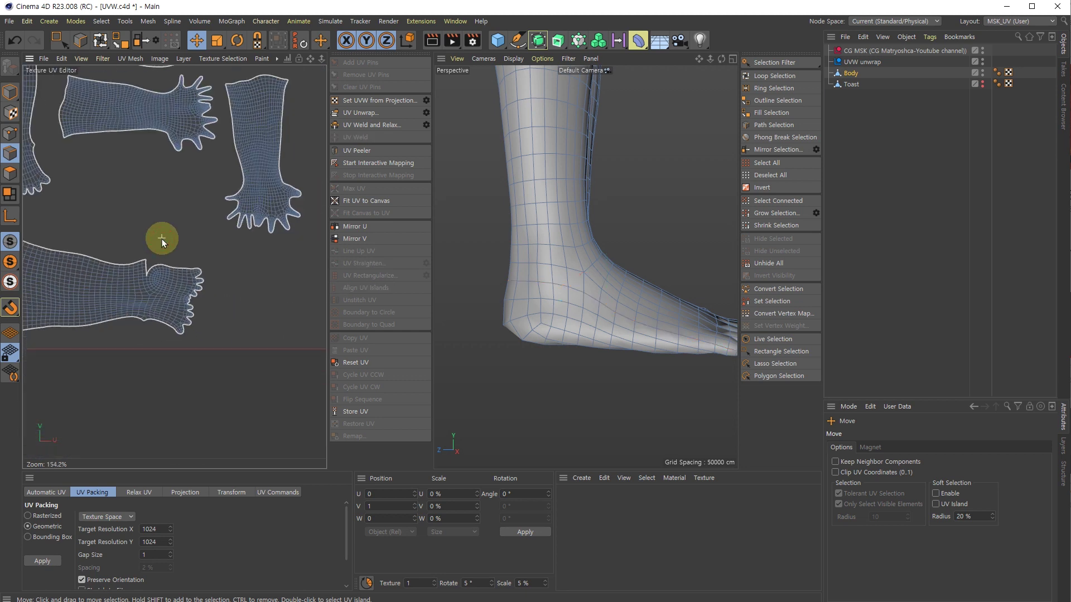
{"action": "scroll", "coordinate": [162, 239], "scroll_direction": "down", "scroll_amount": 5}
{"action": "scroll", "coordinate": [212, 207], "scroll_direction": "up", "scroll_amount": 3}
{"action": "scroll", "coordinate": [208, 222], "scroll_direction": "down", "scroll_amount": 3}
{"action": "middle_click_drag", "start_coordinate": [198, 249], "coordinate": [212, 202], "text": "alt"}
{"action": "scroll", "coordinate": [179, 244], "scroll_direction": "up", "scroll_amount": 2}
{"action": "scroll", "coordinate": [181, 249], "scroll_direction": "down", "scroll_amount": 2}
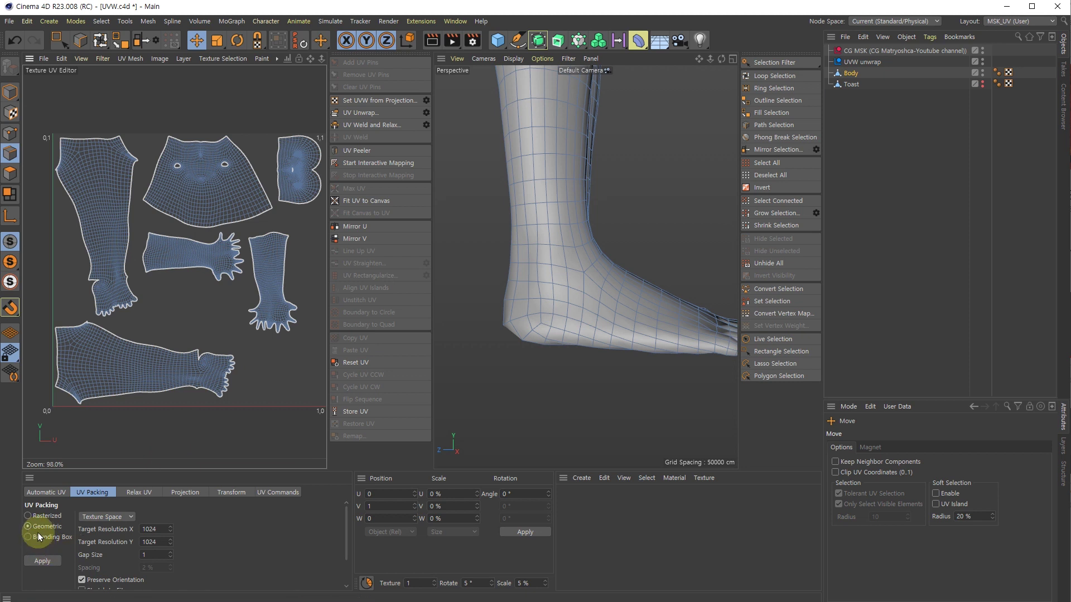
Step: Repack all the UV islands with the Rasterized packing method
{"action": "left_click", "coordinate": [35, 516]}
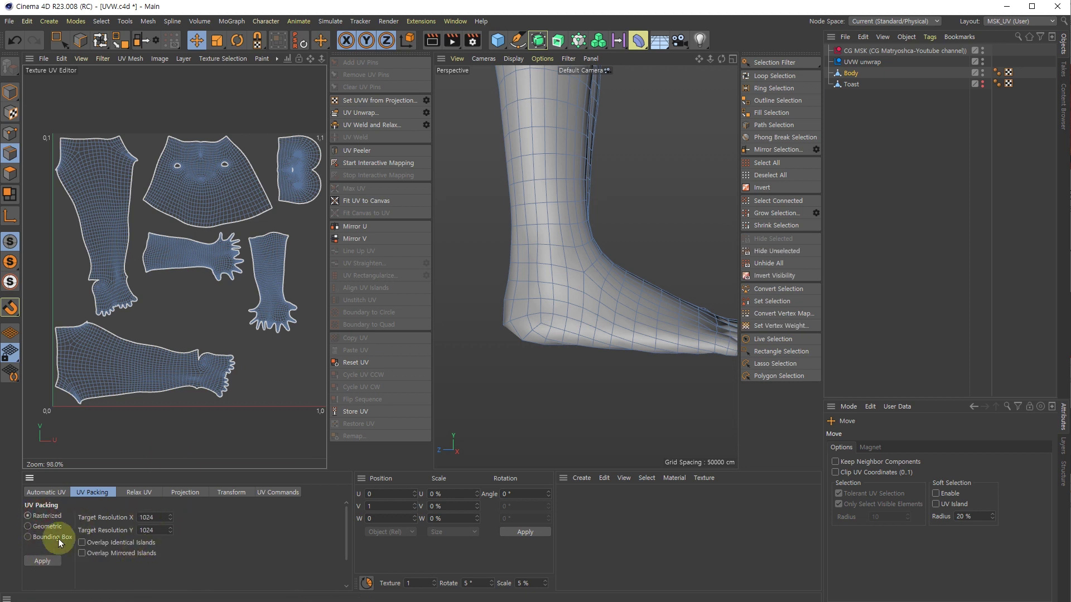
{"action": "left_click", "coordinate": [40, 560]}
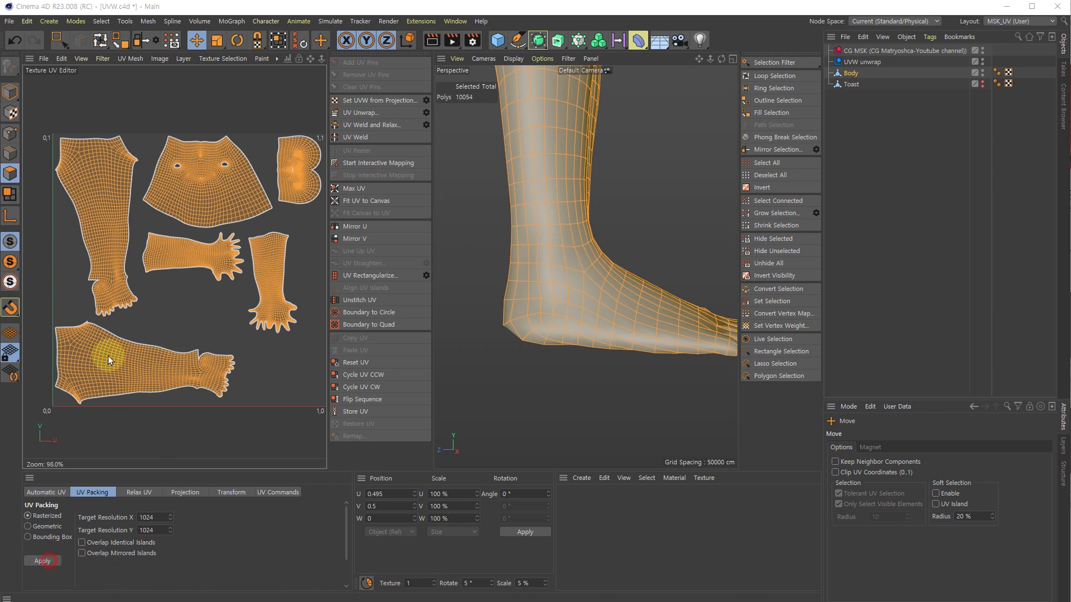
{"action": "middle_click_drag", "start_coordinate": [219, 235], "coordinate": [200, 199], "text": "alt"}
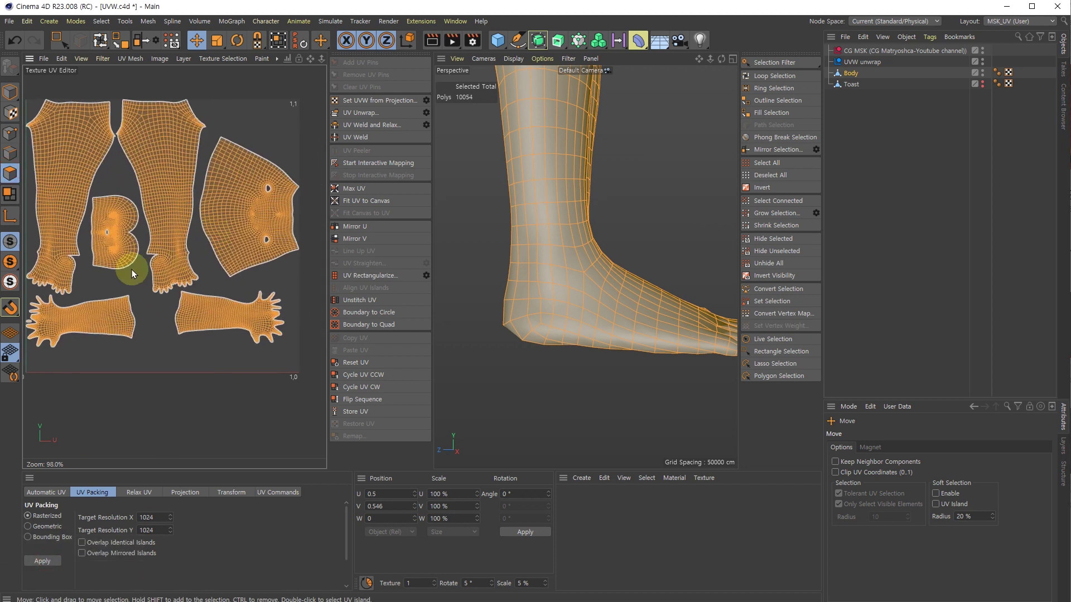
{"action": "scroll", "coordinate": [88, 233], "scroll_direction": "up", "scroll_amount": 5}
{"action": "scroll", "coordinate": [88, 234], "scroll_direction": "down", "scroll_amount": 4}
{"action": "mouse_move", "coordinate": [112, 260]}
{"action": "middle_mouse_down", "text": "alt"}
{"action": "mouse_move", "coordinate": [232, 255]}
{"action": "mouse_move", "coordinate": [121, 278]}
{"action": "middle_mouse_up", "text": "alt"}
{"action": "scroll", "coordinate": [113, 262], "scroll_direction": "down", "scroll_amount": 1}
{"action": "middle_click_drag", "start_coordinate": [230, 286], "coordinate": [251, 340], "text": "alt"}
Step: Select the head island and inspect its mouth opening in the UV layout and on the 3D model
{"action": "left_click", "coordinate": [180, 215]}
{"action": "double_click", "coordinate": [180, 217]}
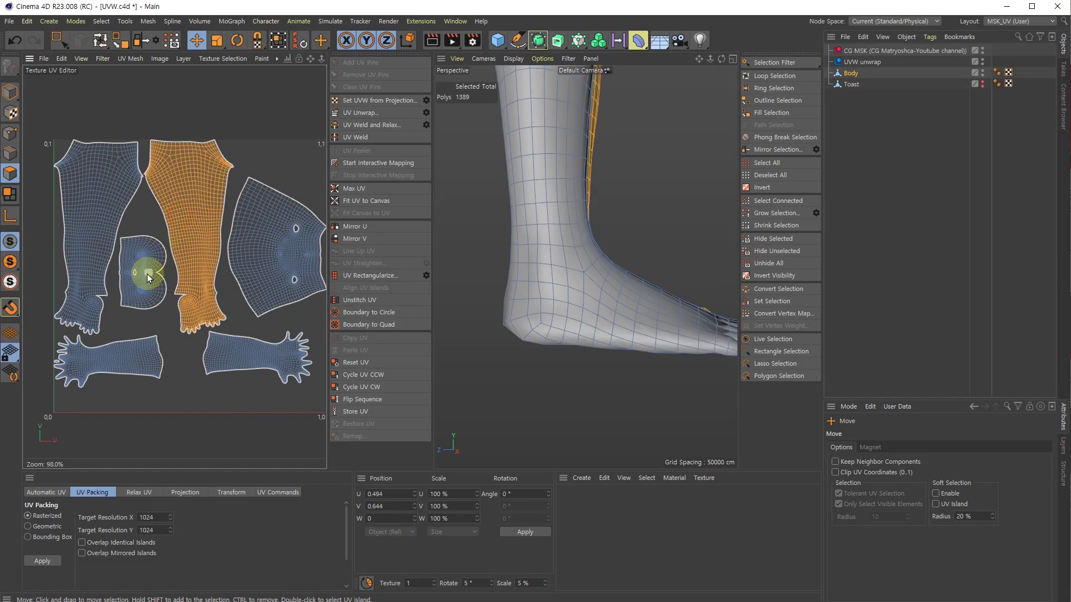
{"action": "double_click", "coordinate": [143, 274]}
{"action": "scroll", "coordinate": [139, 263], "scroll_direction": "up", "scroll_amount": 5}
{"action": "scroll", "coordinate": [135, 279], "scroll_direction": "up", "scroll_amount": 5}
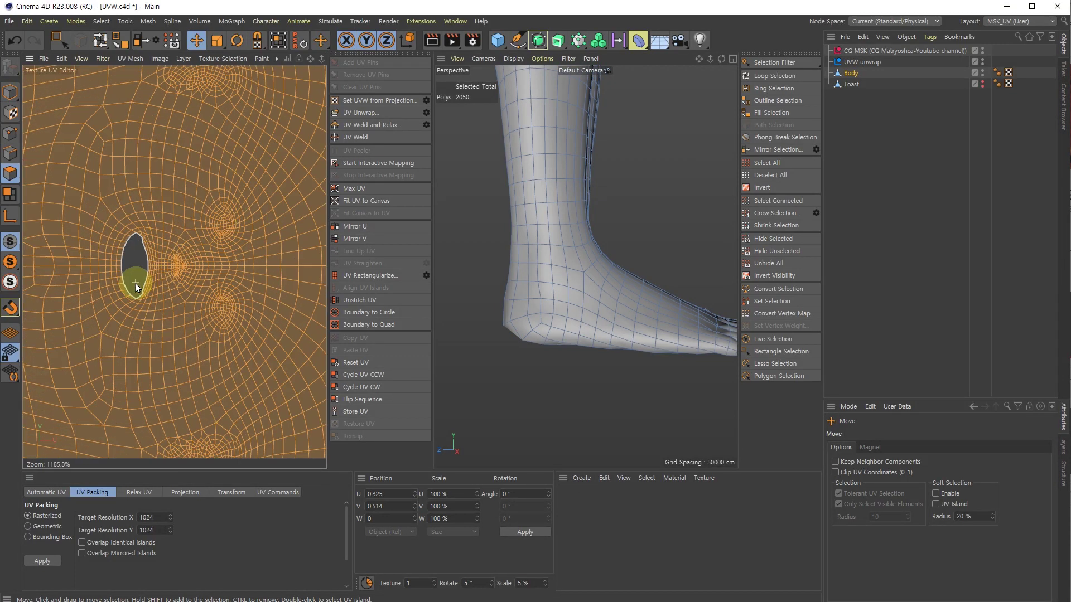
{"action": "scroll", "coordinate": [136, 283], "scroll_direction": "down", "scroll_amount": 4}
{"action": "scroll", "coordinate": [538, 227], "scroll_direction": "down", "scroll_amount": 8}
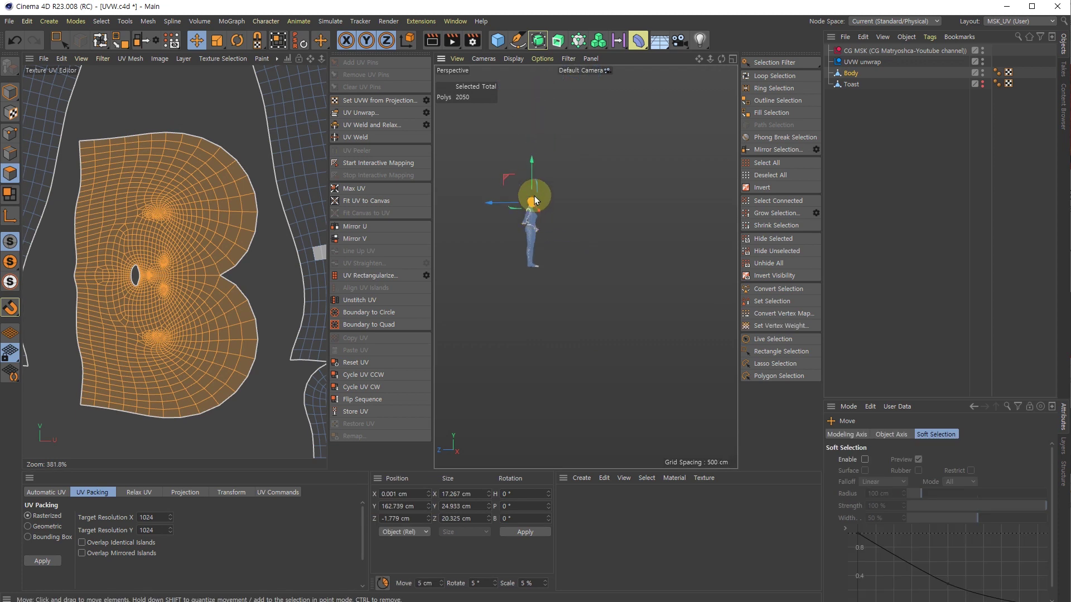
{"action": "scroll", "coordinate": [546, 200], "scroll_direction": "up", "scroll_amount": 8}
{"action": "left_click_drag", "start_coordinate": [530, 232], "coordinate": [516, 233], "text": "alt"}
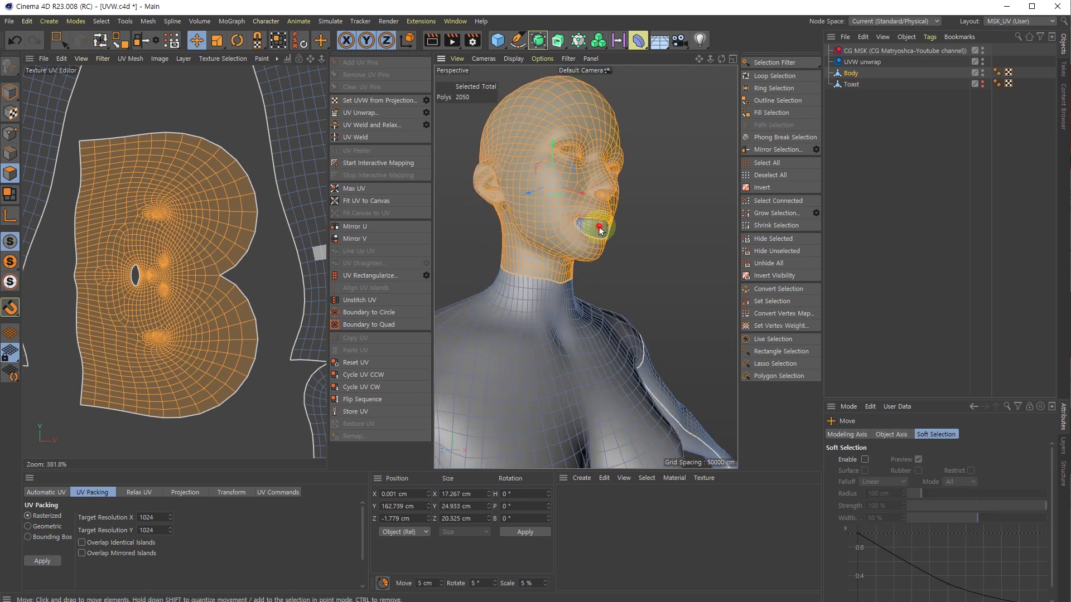
Step: Select a few lower-lip polygons on the 3D model with Live Selection
{"action": "double_click", "coordinate": [598, 227]}
{"action": "scroll", "coordinate": [234, 285], "scroll_direction": "down", "scroll_amount": 4}
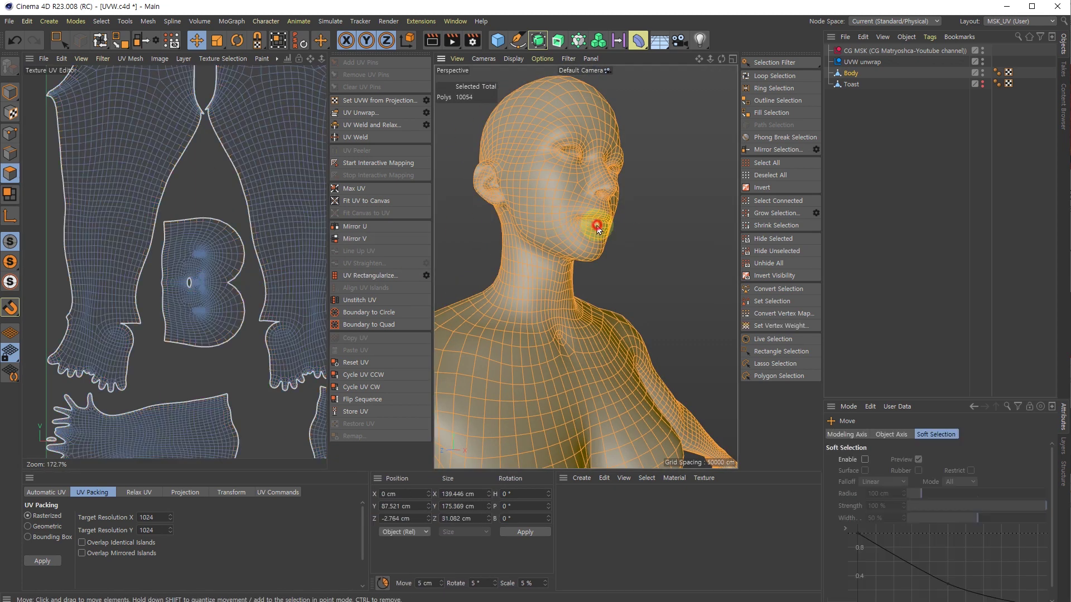
{"action": "scroll", "coordinate": [279, 276], "scroll_direction": "down", "scroll_amount": 3}
{"action": "scroll", "coordinate": [605, 223], "scroll_direction": "up", "scroll_amount": 5}
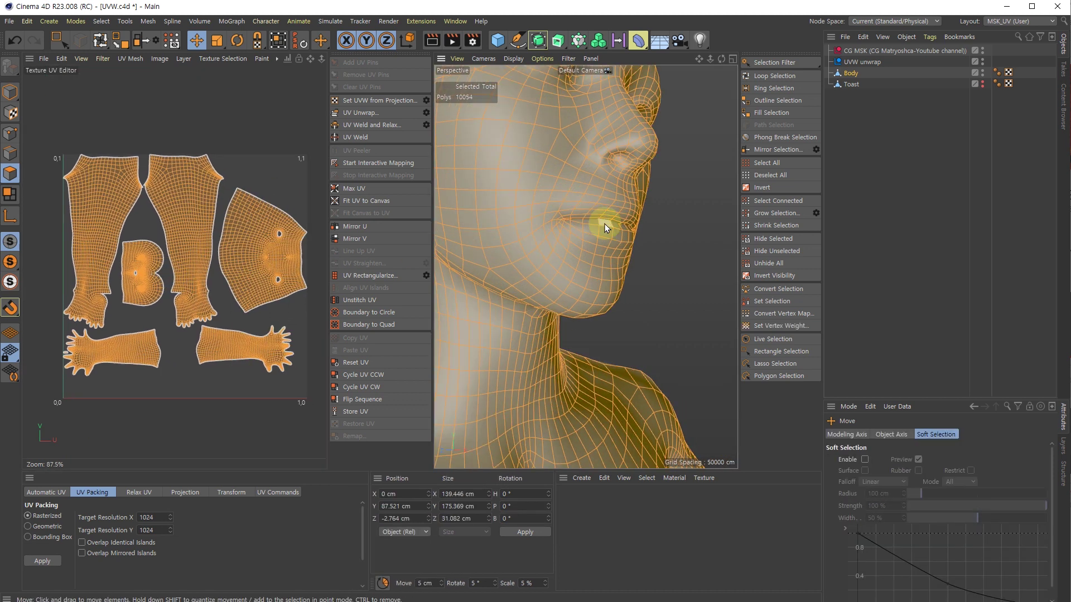
{"action": "key", "text": "9"}
{"action": "left_click", "coordinate": [600, 239]}
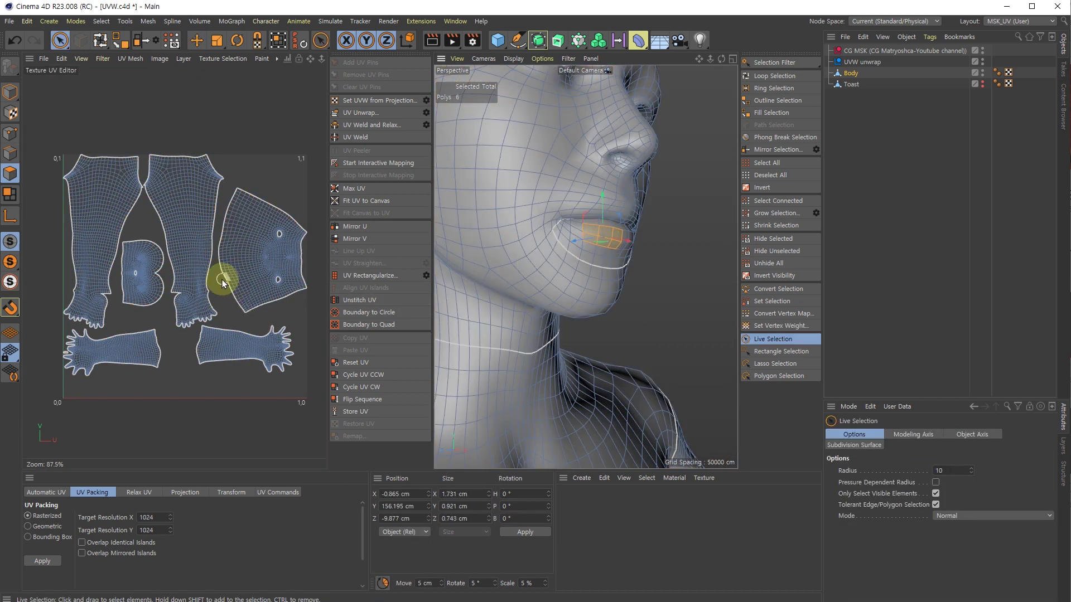
Step: Find the lip polygons near the hand island, select their whole small island and move it next to the head island
{"action": "scroll", "coordinate": [234, 316], "scroll_direction": "up", "scroll_amount": 2}
{"action": "key", "text": "e"}
{"action": "scroll", "coordinate": [114, 291], "scroll_direction": "up", "scroll_amount": 5}
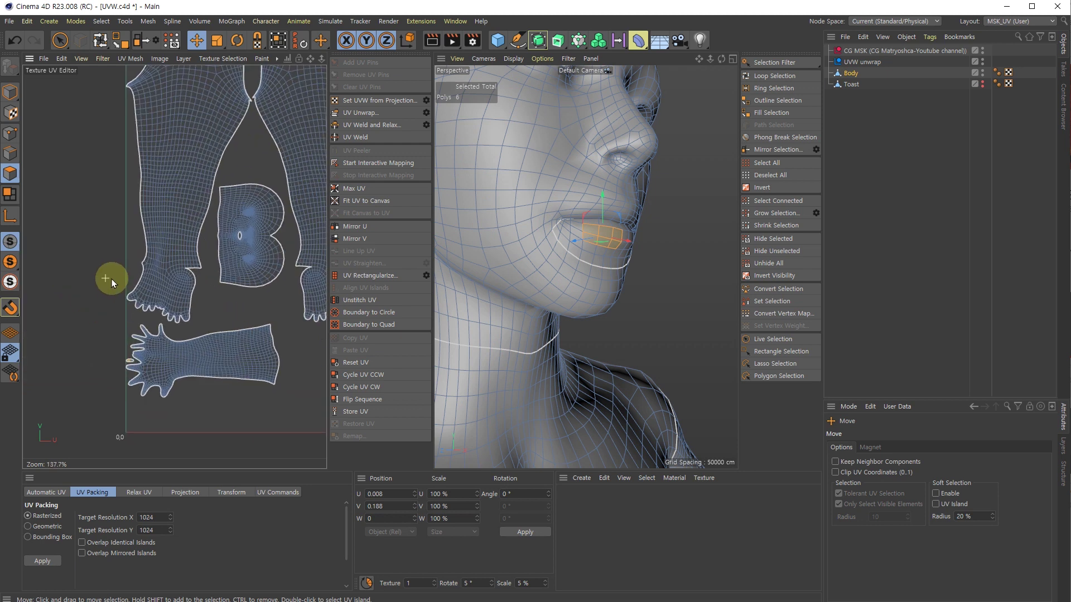
{"action": "scroll", "coordinate": [242, 247], "scroll_direction": "down", "scroll_amount": 4}
{"action": "key", "text": "s"}
{"action": "scroll", "coordinate": [226, 299], "scroll_direction": "down", "scroll_amount": 2}
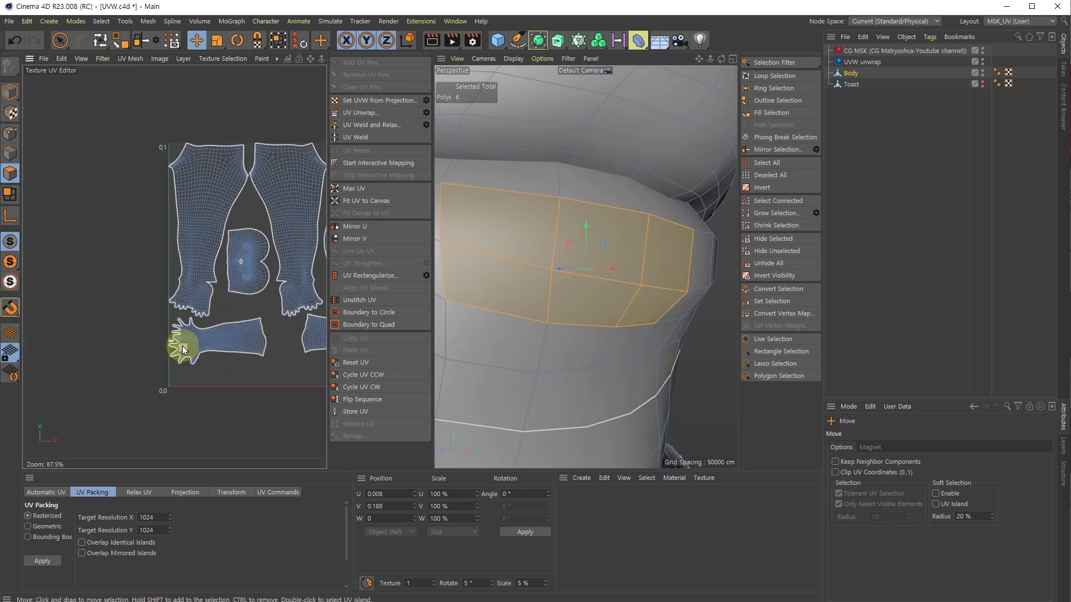
{"action": "scroll", "coordinate": [180, 341], "scroll_direction": "up", "scroll_amount": 4}
{"action": "scroll", "coordinate": [175, 337], "scroll_direction": "up", "scroll_amount": 3}
{"action": "double_click", "coordinate": [172, 336]}
{"action": "scroll", "coordinate": [219, 319], "scroll_direction": "down", "scroll_amount": 4}
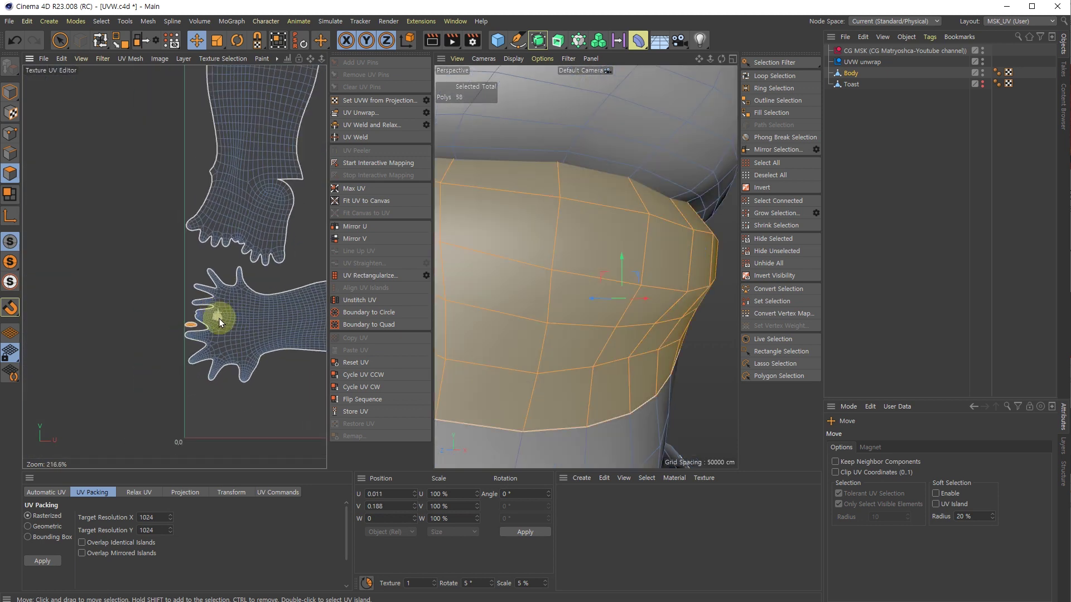
{"action": "middle_click_drag", "start_coordinate": [284, 317], "coordinate": [153, 331], "text": "alt"}
{"action": "left_click_drag", "start_coordinate": [59, 340], "coordinate": [212, 241]}
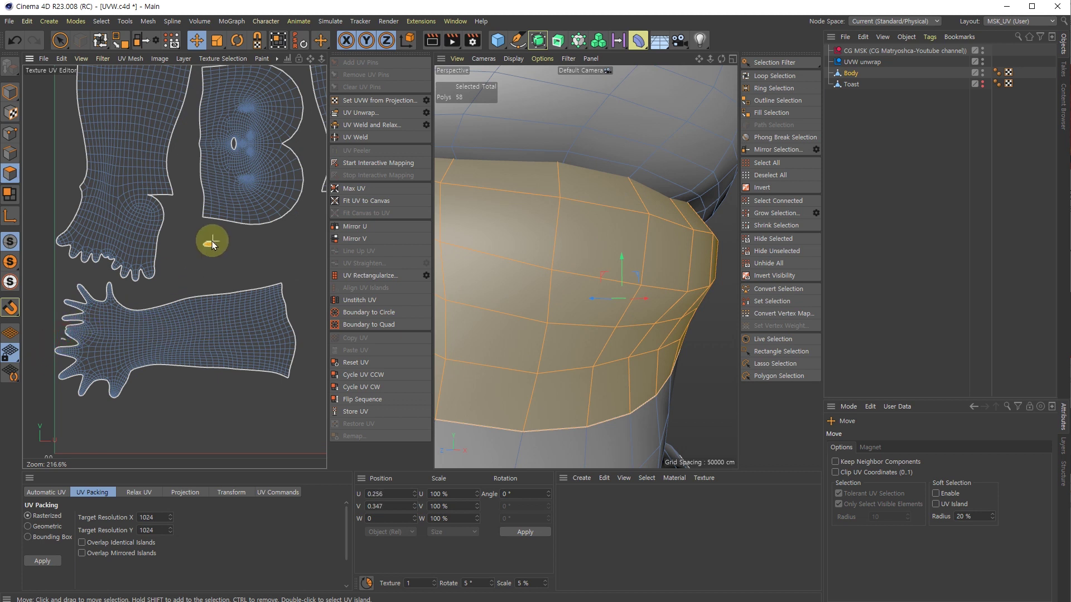
{"action": "scroll", "coordinate": [210, 245], "scroll_direction": "up", "scroll_amount": 5}
{"action": "scroll", "coordinate": [214, 241], "scroll_direction": "down", "scroll_amount": 5}
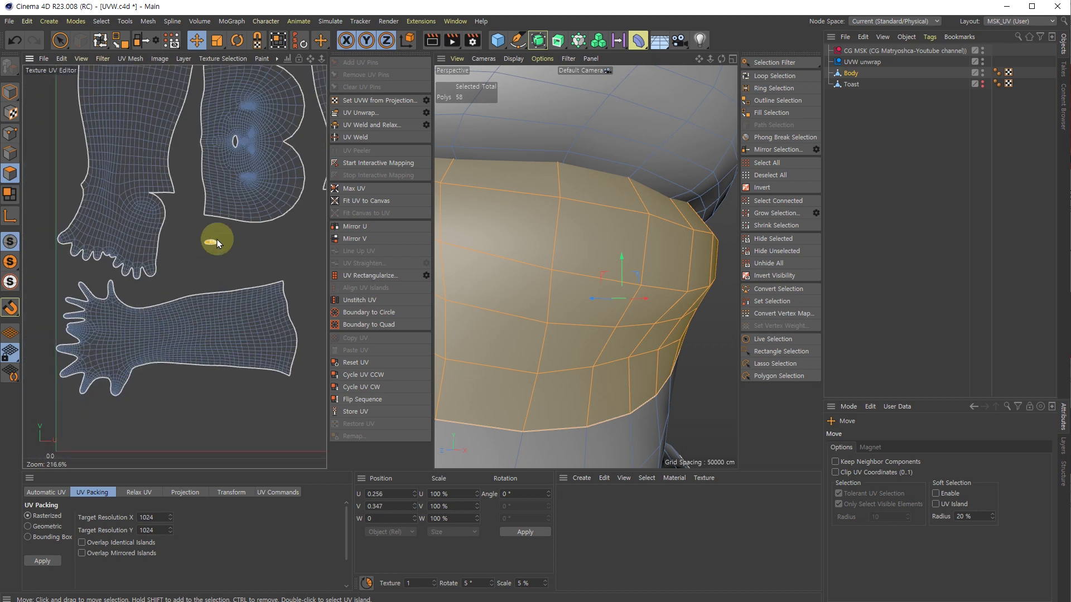
Step: Undo the lip island move, the recent selections and the Rasterized packing
{"action": "key", "text": "ctrl+z"}
{"action": "key", "text": "ctrl+z"}
{"action": "key", "text": "ctrl+z"}
{"action": "key", "text": "ctrl+z"}
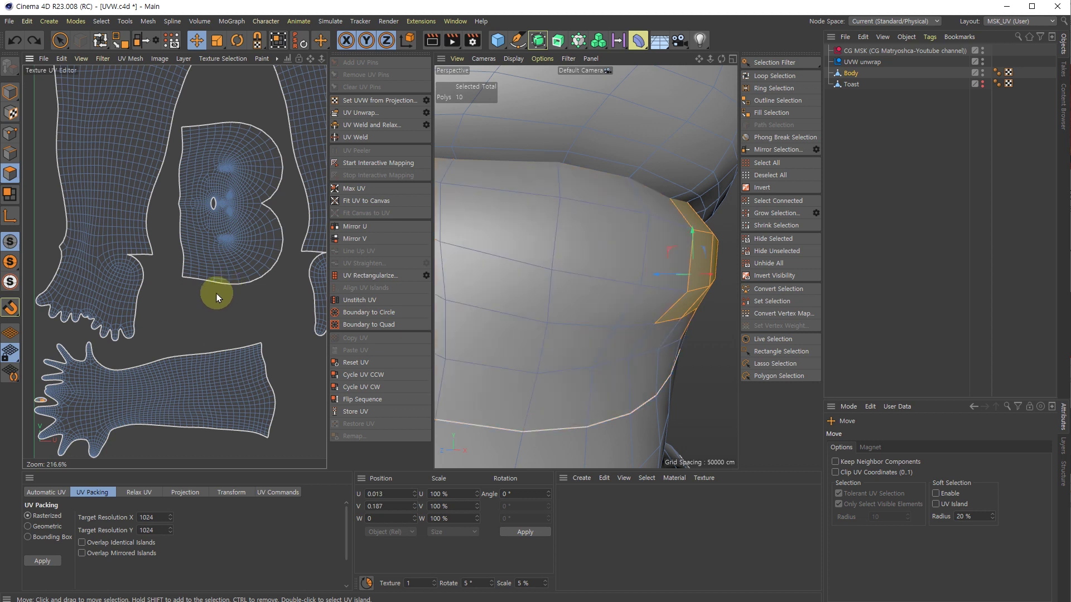
{"action": "left_click", "coordinate": [233, 217]}
{"action": "left_click", "coordinate": [242, 217]}
{"action": "double_click", "coordinate": [239, 223]}
{"action": "key", "text": "ctrl+z"}
{"action": "key", "text": "ctrl+z"}
{"action": "key", "text": "ctrl+z"}
{"action": "key", "text": "ctrl+z"}
{"action": "key", "text": "ctrl+z"}
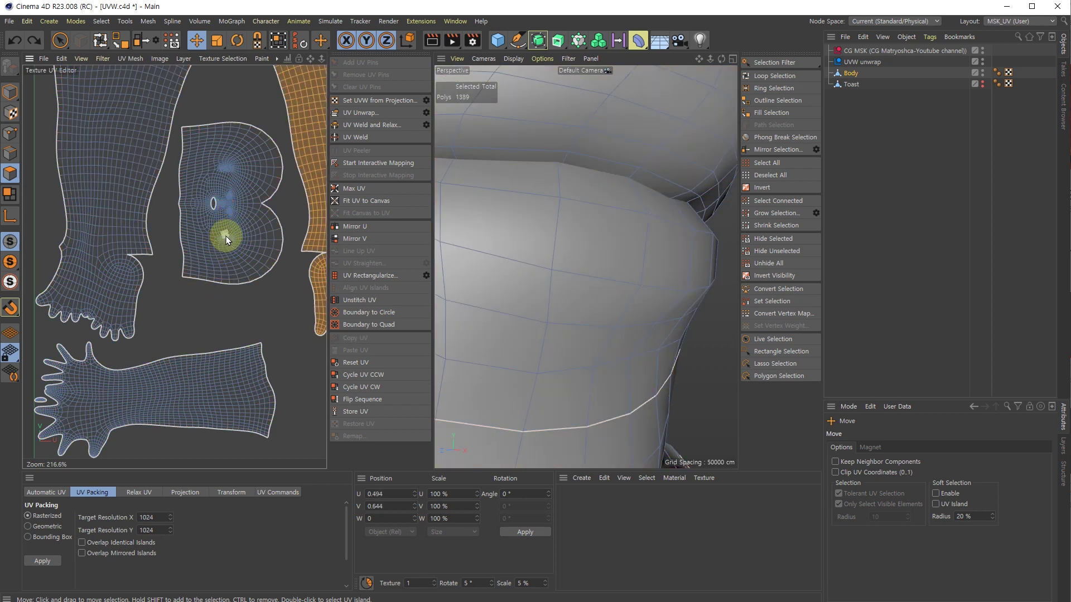
{"action": "scroll", "coordinate": [254, 238], "scroll_direction": "down", "scroll_amount": 5}
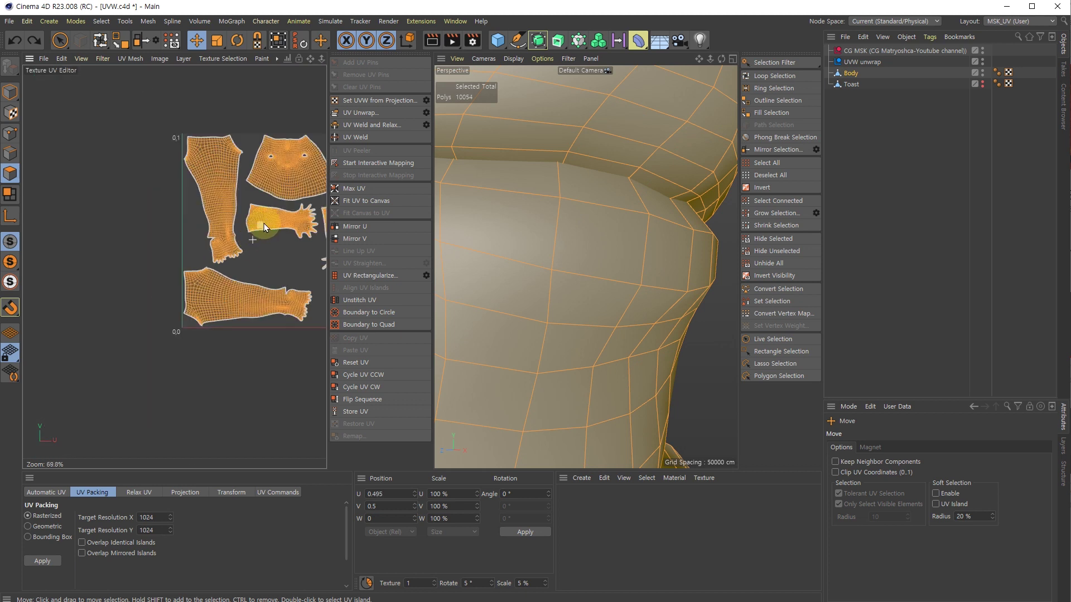
Step: Deselect all polygons and turn on overlapping polygon shading in the UV editor, framing the head island's mouth opening
{"action": "middle_click_drag", "start_coordinate": [263, 223], "coordinate": [174, 257], "text": "alt"}
{"action": "scroll", "coordinate": [267, 185], "scroll_direction": "up", "scroll_amount": 3}
{"action": "scroll", "coordinate": [266, 186], "scroll_direction": "up", "scroll_amount": 20}
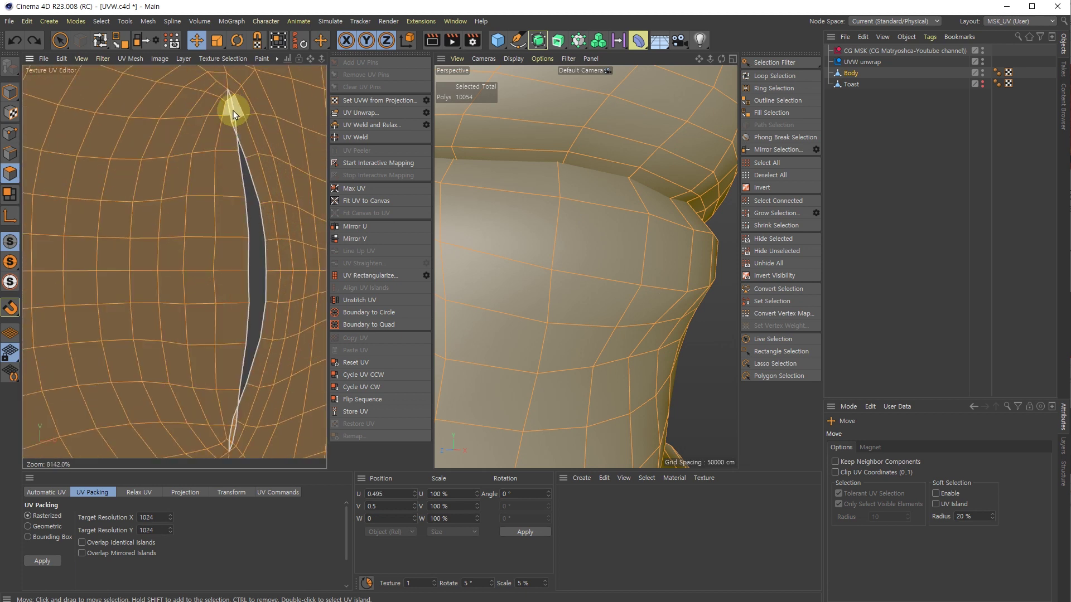
{"action": "left_click", "coordinate": [254, 249]}
{"action": "left_click", "coordinate": [81, 59]}
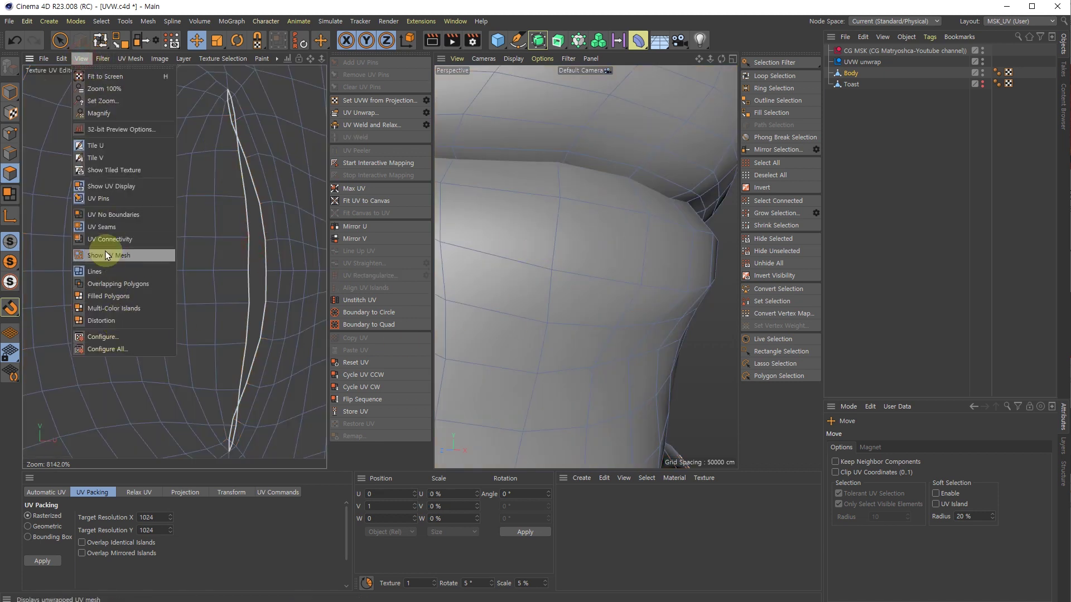
{"action": "left_click", "coordinate": [105, 284]}
Step: Examine the overlapping polygons at both corners of the mouth opening in the head island
{"action": "scroll", "coordinate": [224, 191], "scroll_direction": "down", "scroll_amount": 3}
{"action": "key", "text": "ctrl+a"}
{"action": "scroll", "coordinate": [221, 178], "scroll_direction": "up", "scroll_amount": 2}
{"action": "left_click", "coordinate": [244, 258]}
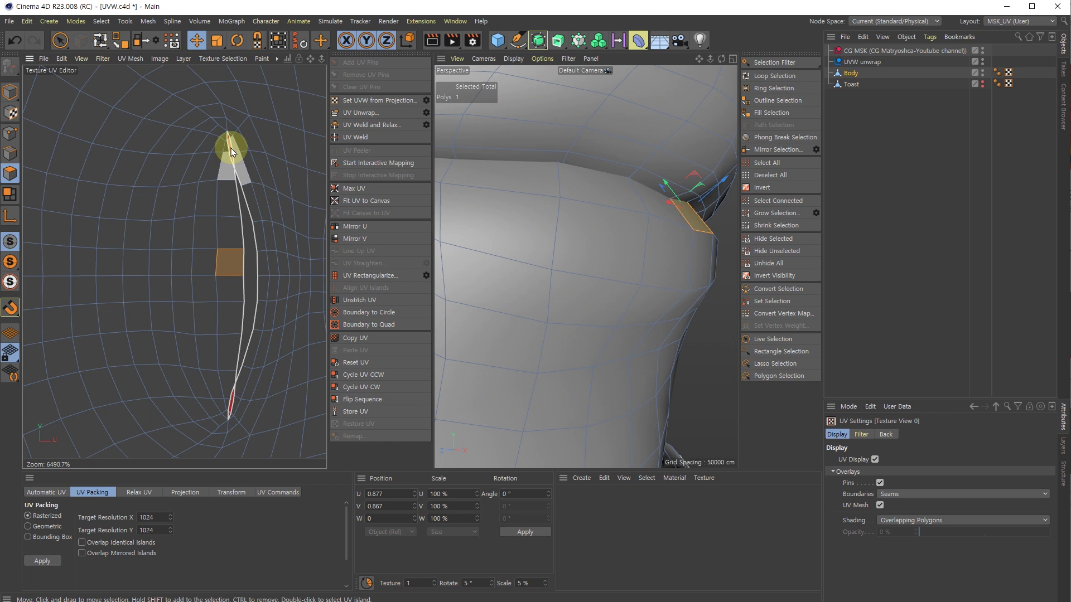
{"action": "left_click", "coordinate": [250, 250]}
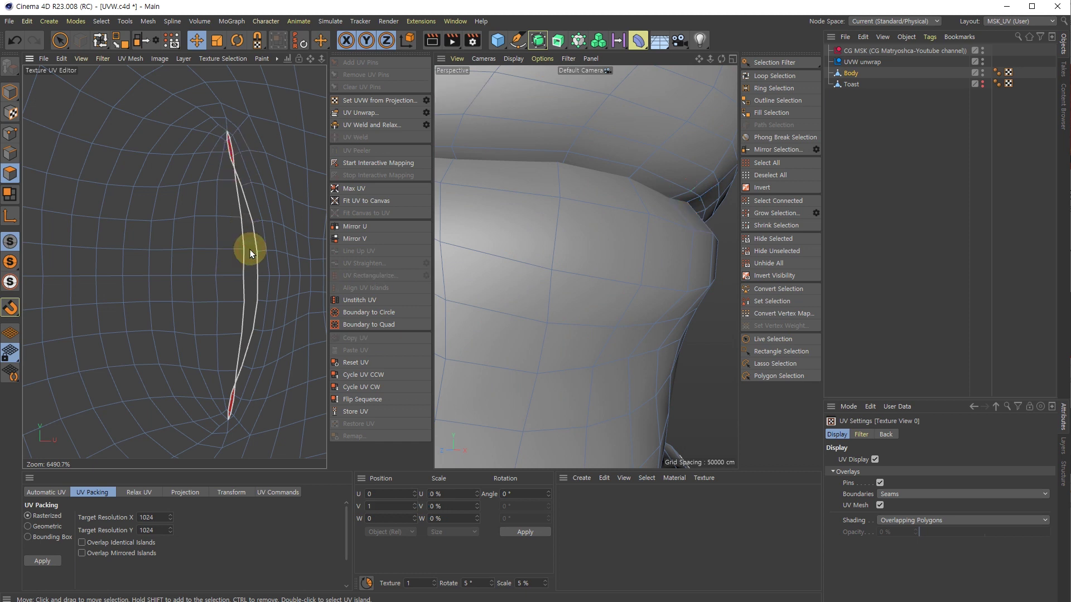
{"action": "scroll", "coordinate": [250, 249], "scroll_direction": "down", "scroll_amount": 5}
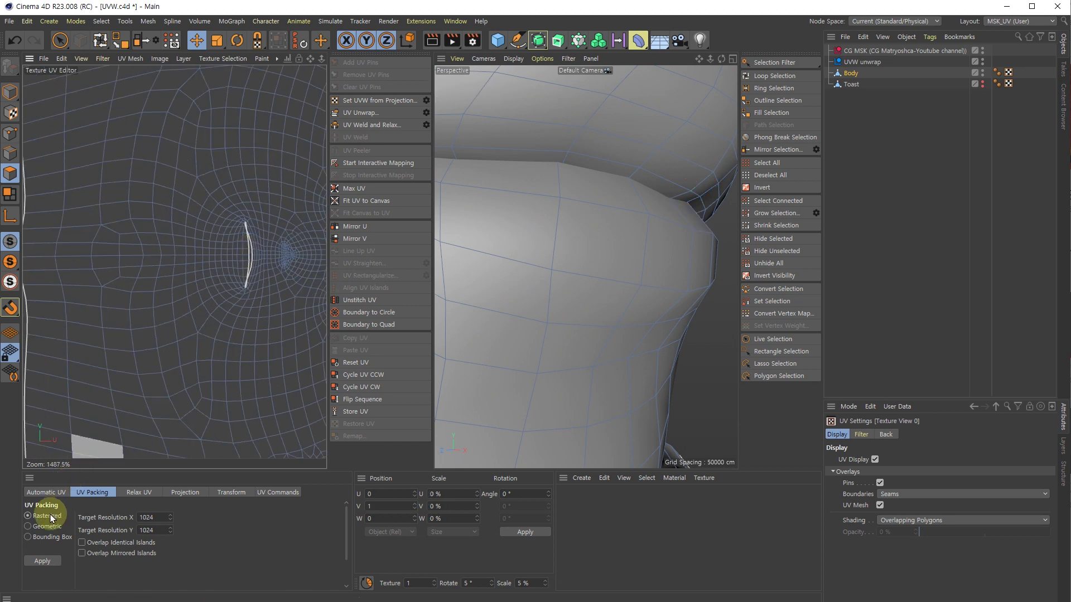
{"action": "scroll", "coordinate": [235, 230], "scroll_direction": "up", "scroll_amount": 2}
{"action": "scroll", "coordinate": [245, 220], "scroll_direction": "up", "scroll_amount": 2}
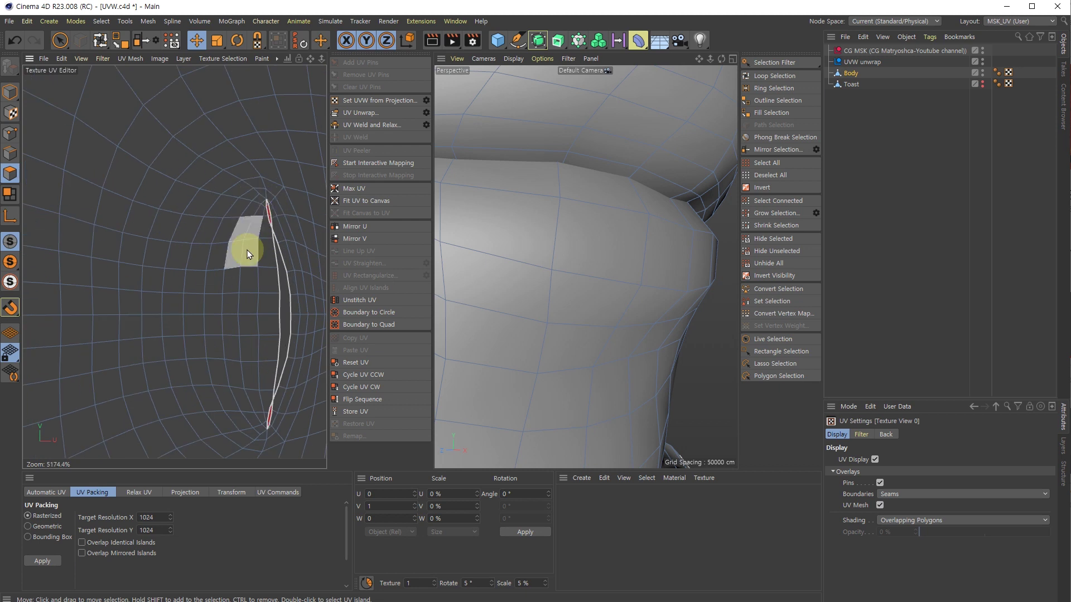
{"action": "scroll", "coordinate": [273, 421], "scroll_direction": "up", "scroll_amount": 2}
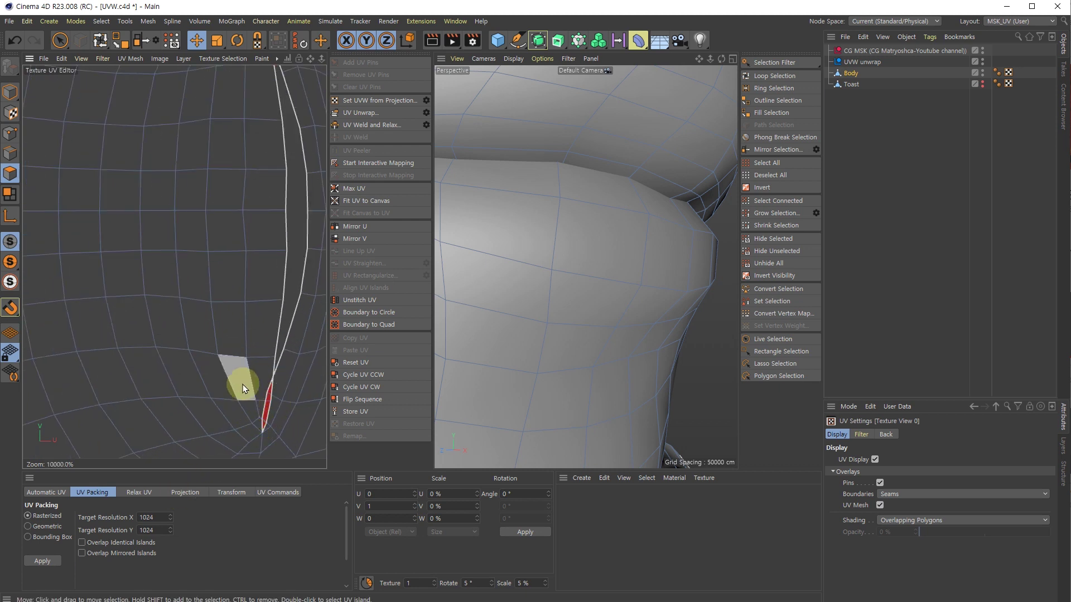
{"action": "scroll", "coordinate": [241, 249], "scroll_direction": "down", "scroll_amount": 2}
{"action": "scroll", "coordinate": [238, 285], "scroll_direction": "down", "scroll_amount": 4}
Step: Select all polygons and pack their UV islands with the Rasterized method
{"action": "key", "text": "ctrl+a"}
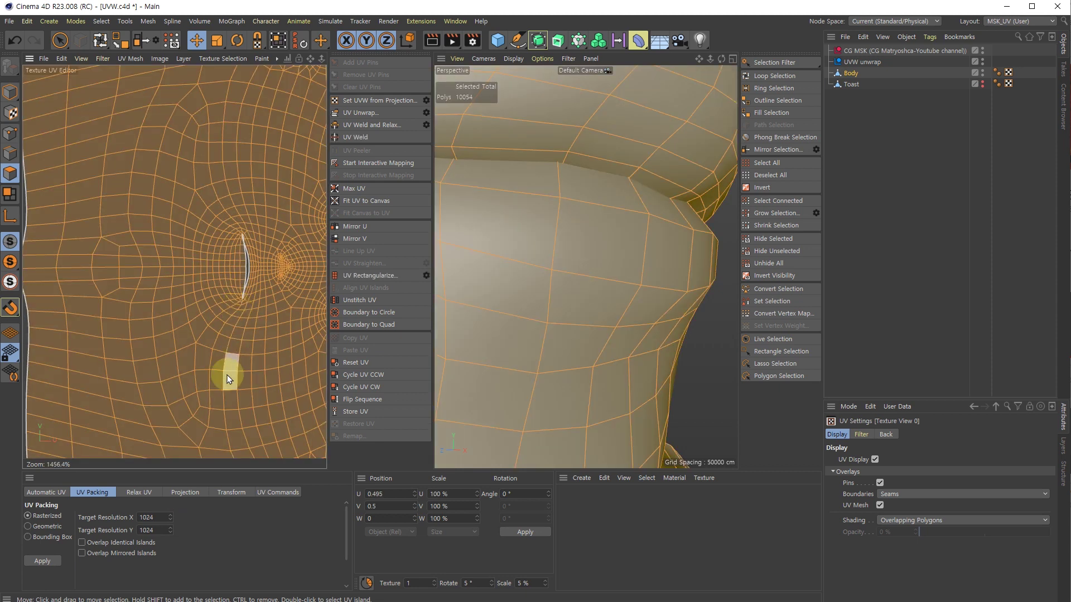
{"action": "left_click", "coordinate": [41, 561]}
{"action": "scroll", "coordinate": [201, 316], "scroll_direction": "down", "scroll_amount": 10}
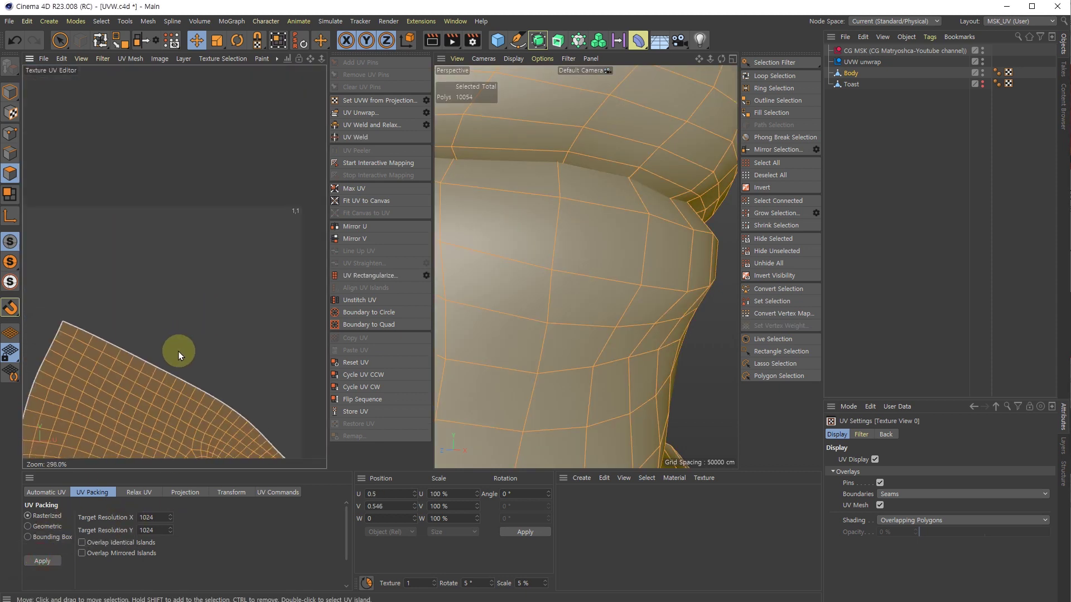
{"action": "scroll", "coordinate": [135, 287], "scroll_direction": "up", "scroll_amount": 7}
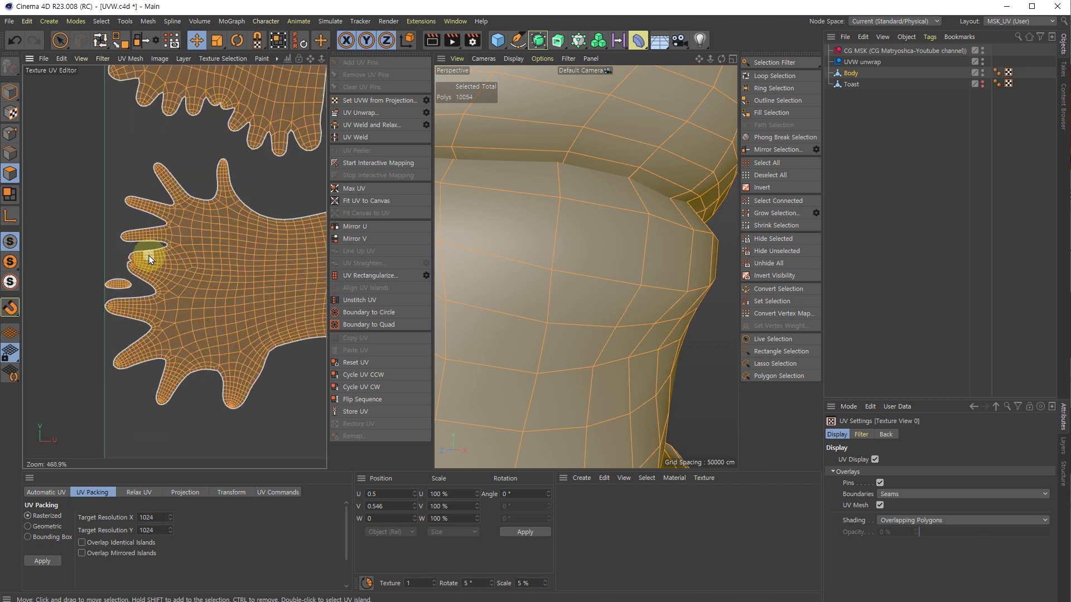
Step: Select the small lip island beside the hand and compare it with the head island's mouth opening
{"action": "left_click", "coordinate": [115, 287]}
{"action": "scroll", "coordinate": [192, 237], "scroll_direction": "down", "scroll_amount": 7}
{"action": "middle_click_drag", "start_coordinate": [284, 117], "coordinate": [247, 165], "text": "alt"}
{"action": "scroll", "coordinate": [243, 175], "scroll_direction": "up", "scroll_amount": 6}
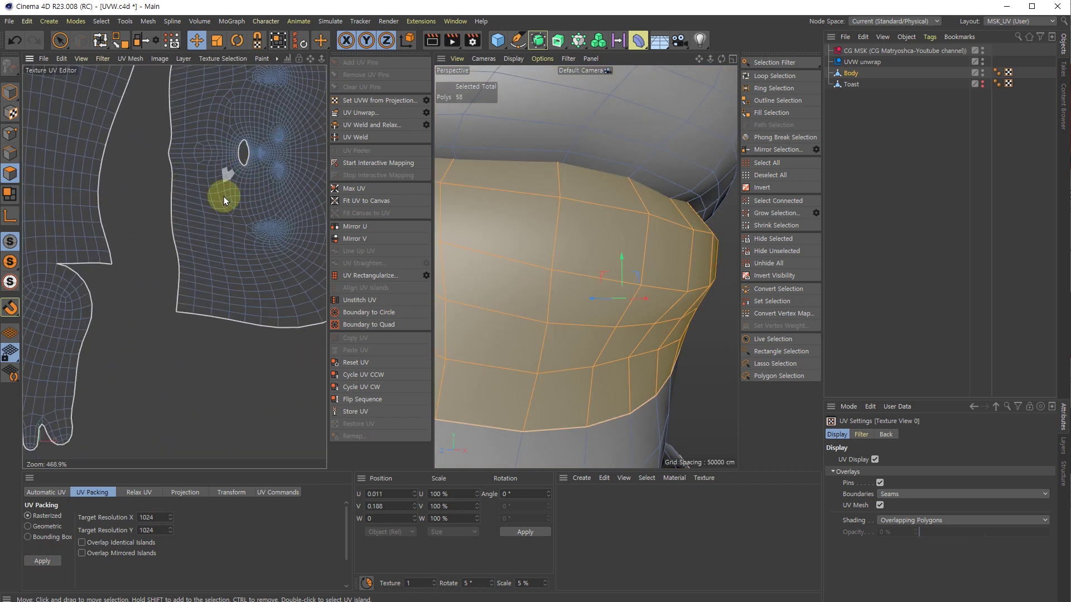
{"action": "scroll", "coordinate": [240, 146], "scroll_direction": "up", "scroll_amount": 3}
Step: Undo the lip island selection and the second Rasterized packing
{"action": "key", "text": "ctrl+z"}
{"action": "key", "text": "ctrl+z"}
{"action": "scroll", "coordinate": [241, 225], "scroll_direction": "down", "scroll_amount": 10}
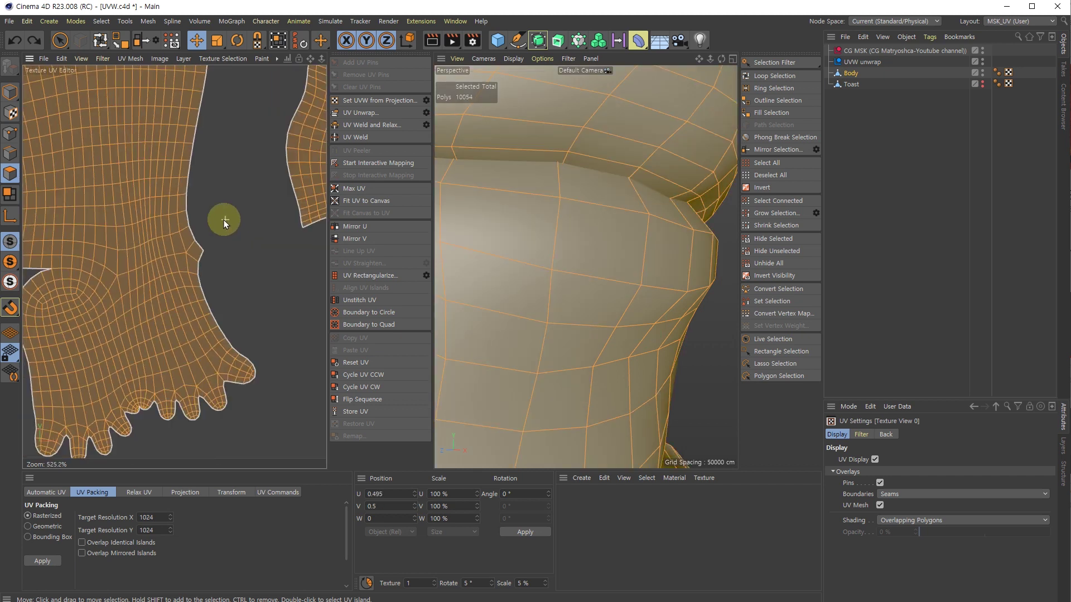
{"action": "scroll", "coordinate": [243, 182], "scroll_direction": "up", "scroll_amount": 8}
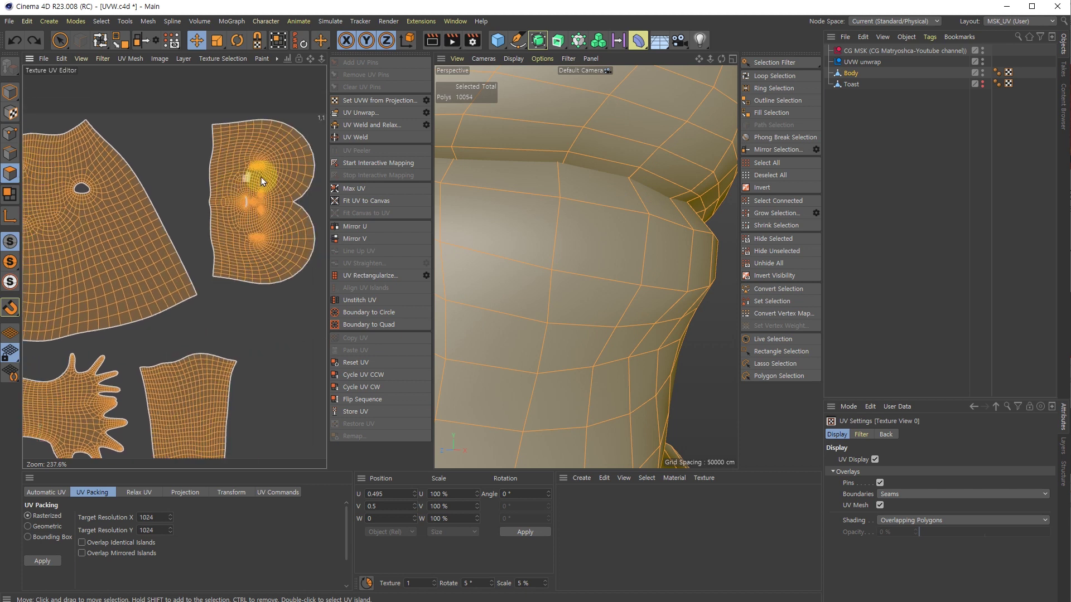
Step: Pack all UV islands of the body with the Geometric method
{"action": "left_click", "coordinate": [169, 444]}
{"action": "left_click", "coordinate": [29, 526]}
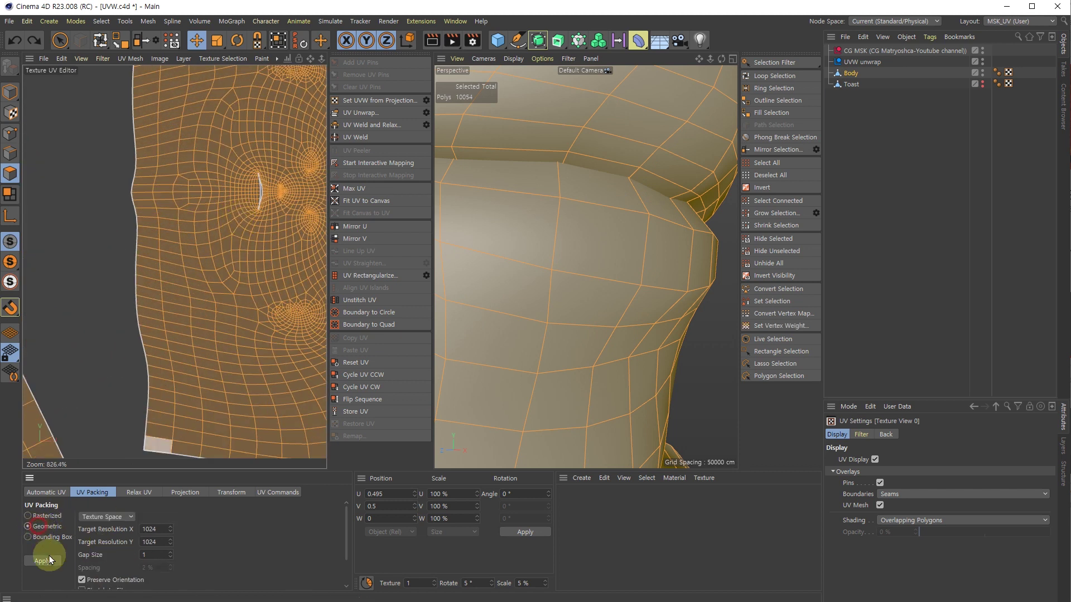
{"action": "scroll", "coordinate": [184, 546], "scroll_direction": "down", "scroll_amount": 2}
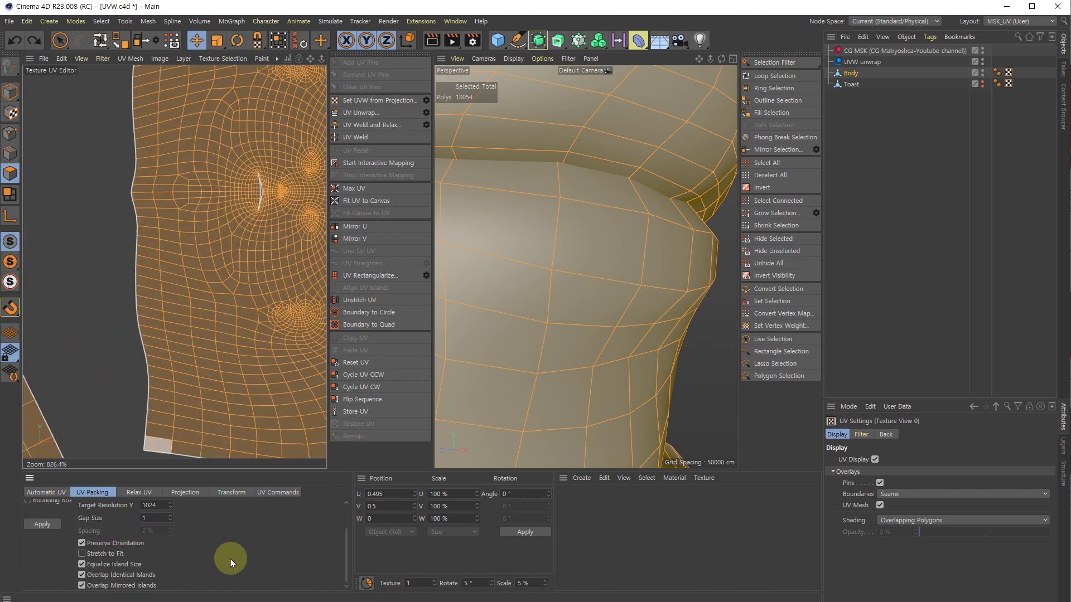
{"action": "left_click", "coordinate": [49, 524]}
{"action": "scroll", "coordinate": [164, 346], "scroll_direction": "down", "scroll_amount": 4}
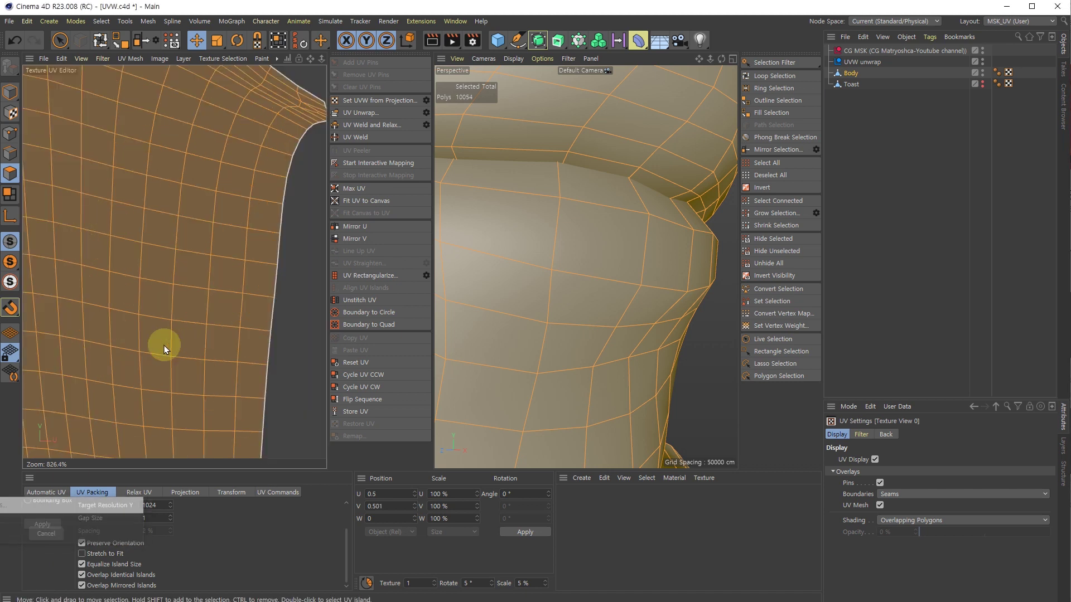
{"action": "scroll", "coordinate": [195, 284], "scroll_direction": "down", "scroll_amount": 14}
{"action": "middle_click_drag", "start_coordinate": [129, 347], "coordinate": [208, 301], "text": "alt"}
{"action": "scroll", "coordinate": [131, 357], "scroll_direction": "up", "scroll_amount": 5}
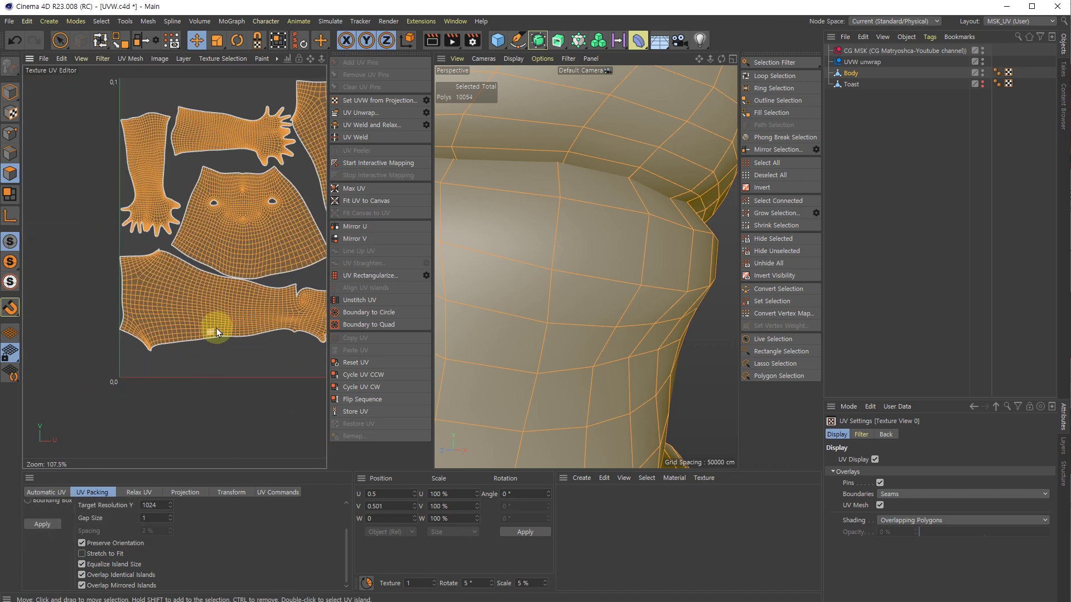
Step: Try moving a UV point at the mouth opening's overlapping upper corner in Points mode, and undo the attempt
{"action": "middle_click_drag", "start_coordinate": [243, 259], "coordinate": [114, 259], "text": "alt"}
{"action": "scroll", "coordinate": [271, 346], "scroll_direction": "up", "scroll_amount": 20}
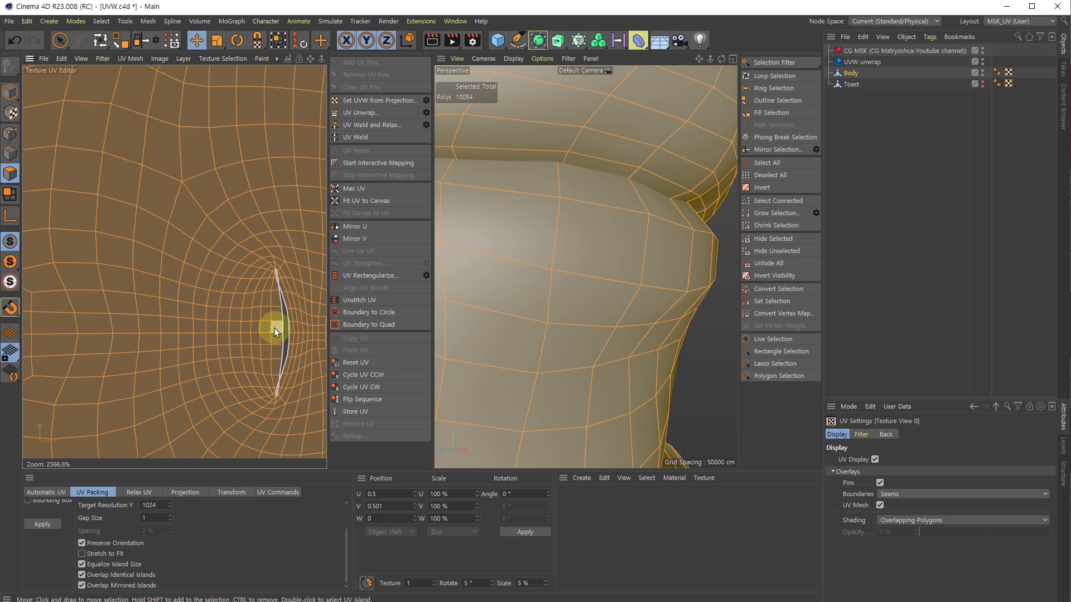
{"action": "scroll", "coordinate": [284, 298], "scroll_direction": "up", "scroll_amount": 4}
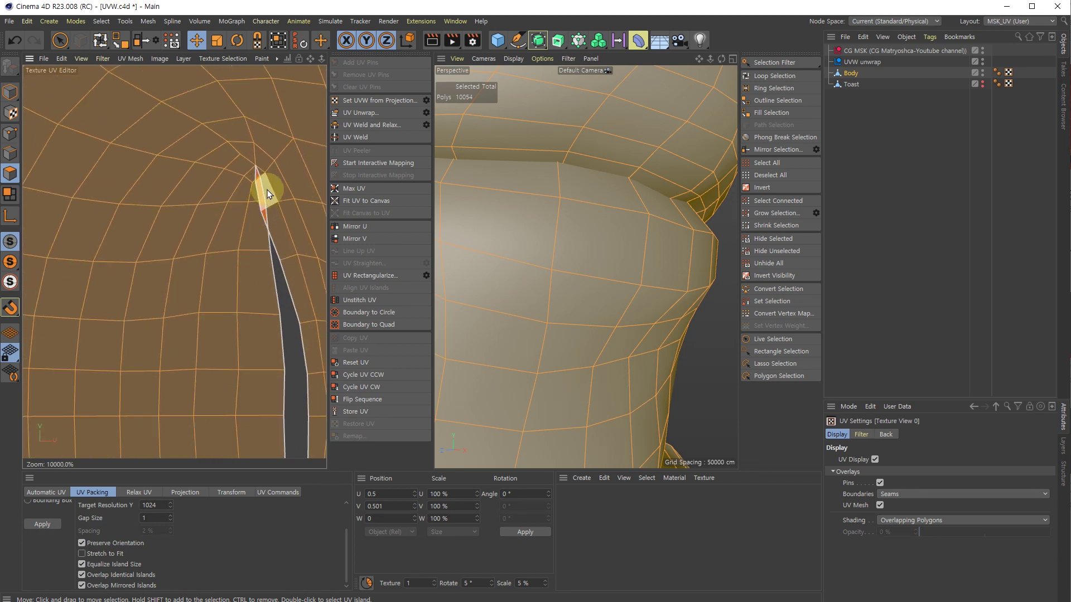
{"action": "left_click", "coordinate": [10, 133]}
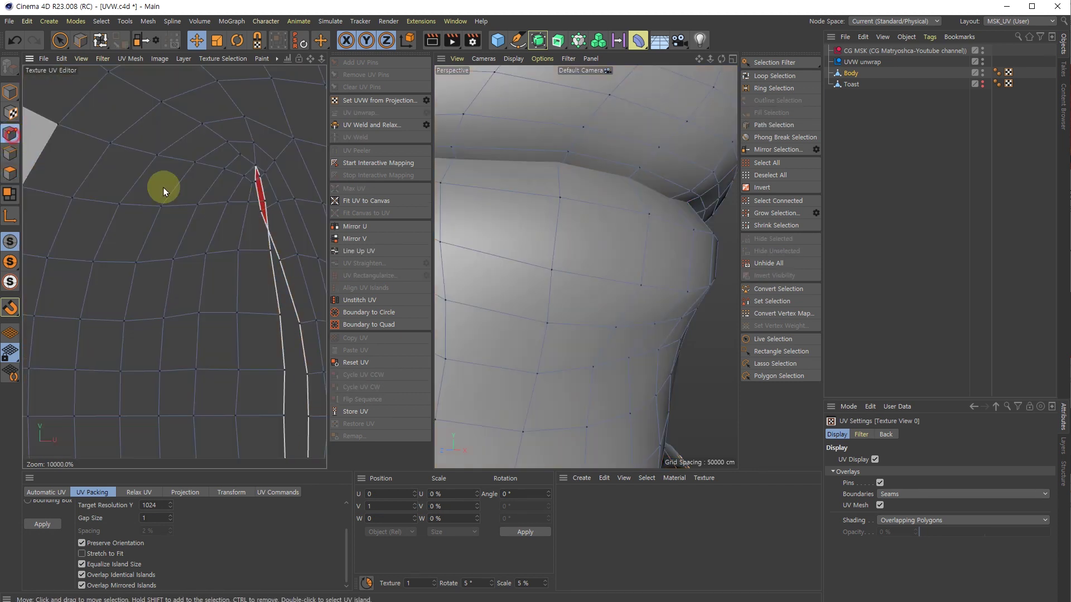
{"action": "left_click", "coordinate": [268, 200]}
{"action": "left_click_drag", "start_coordinate": [269, 200], "coordinate": [253, 176]}
{"action": "left_click", "coordinate": [265, 200]}
{"action": "key", "text": "ctrl+z"}
{"action": "key", "text": "ctrl+z"}
Step: Try to nudge the overlapping UV points at the upper corner of the mouth opening, and return to Model mode
{"action": "scroll", "coordinate": [277, 206], "scroll_direction": "down", "scroll_amount": 8}
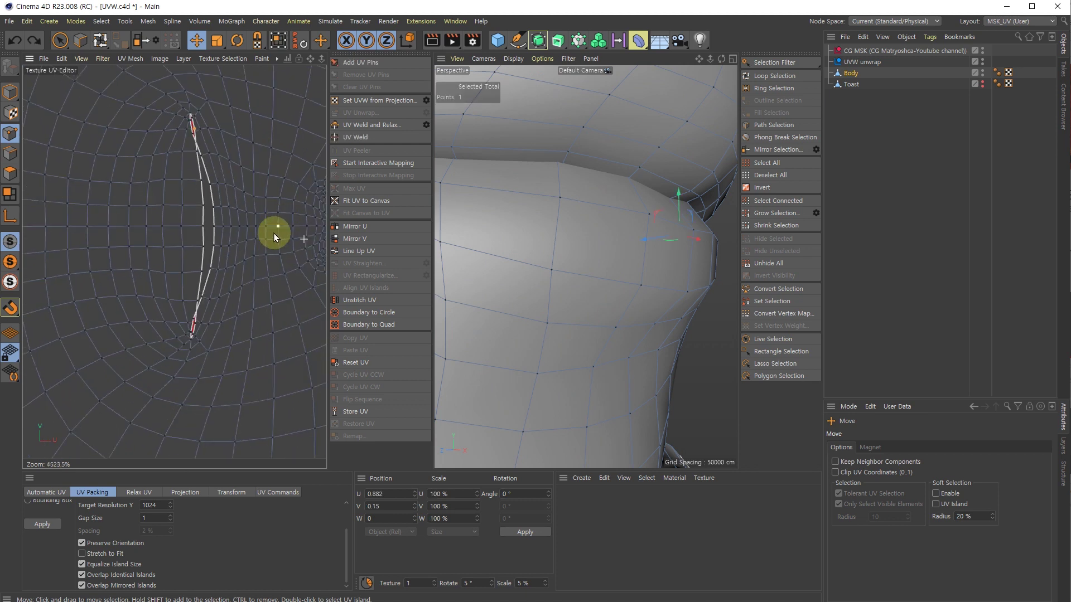
{"action": "scroll", "coordinate": [222, 251], "scroll_direction": "down", "scroll_amount": 2}
{"action": "scroll", "coordinate": [210, 215], "scroll_direction": "up", "scroll_amount": 8}
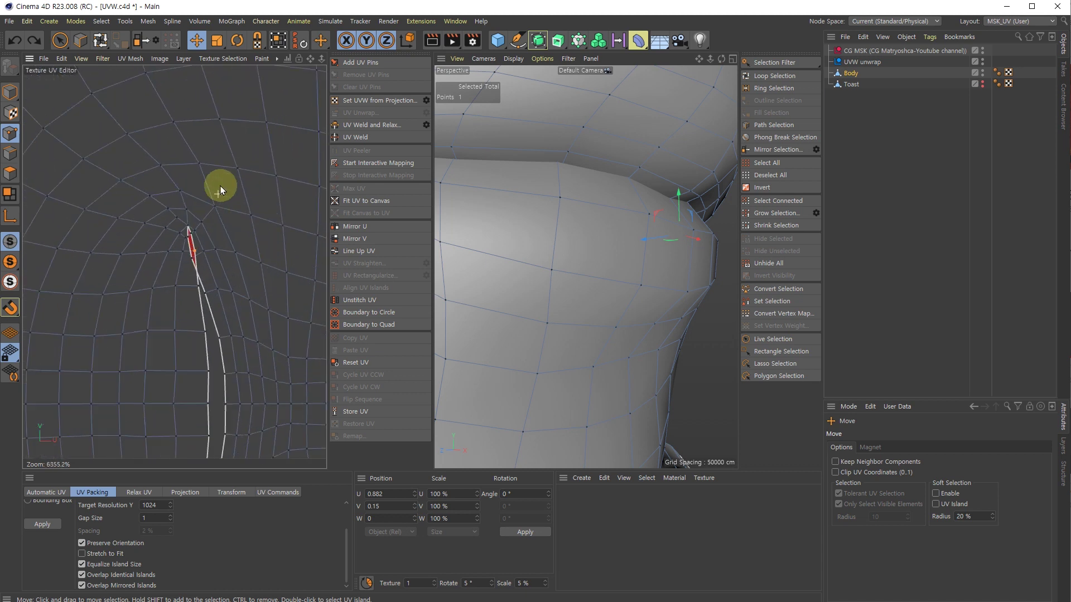
{"action": "left_click", "coordinate": [257, 49]}
{"action": "left_click_drag", "start_coordinate": [187, 244], "coordinate": [180, 241]}
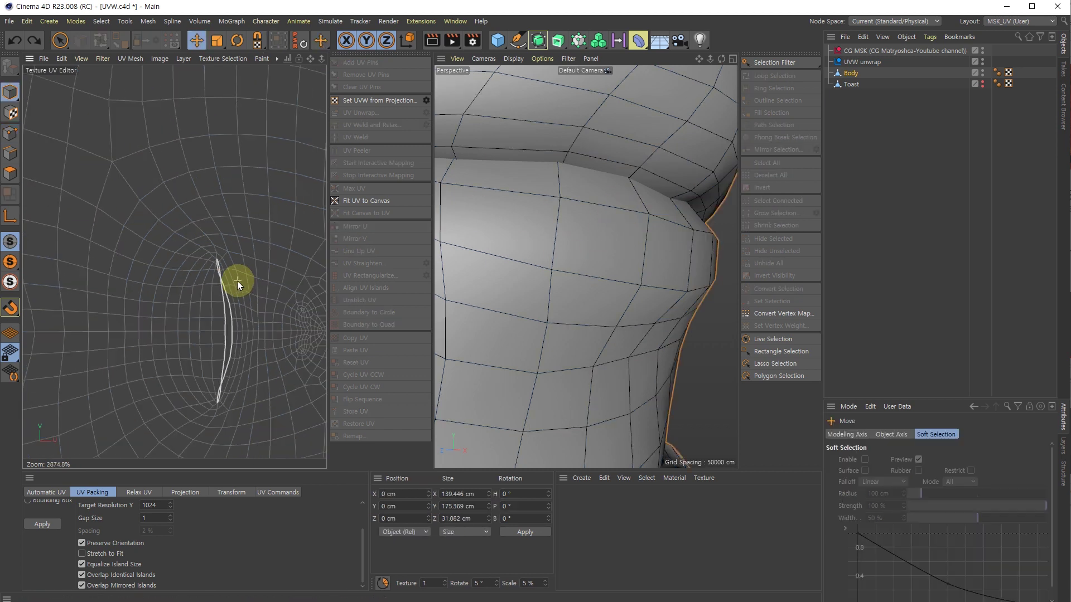
Step: Select the Body object's UVW tag with the whole packed UV layout in view
{"action": "scroll", "coordinate": [238, 287], "scroll_direction": "down", "scroll_amount": 4}
{"action": "scroll", "coordinate": [237, 287], "scroll_direction": "down", "scroll_amount": 5}
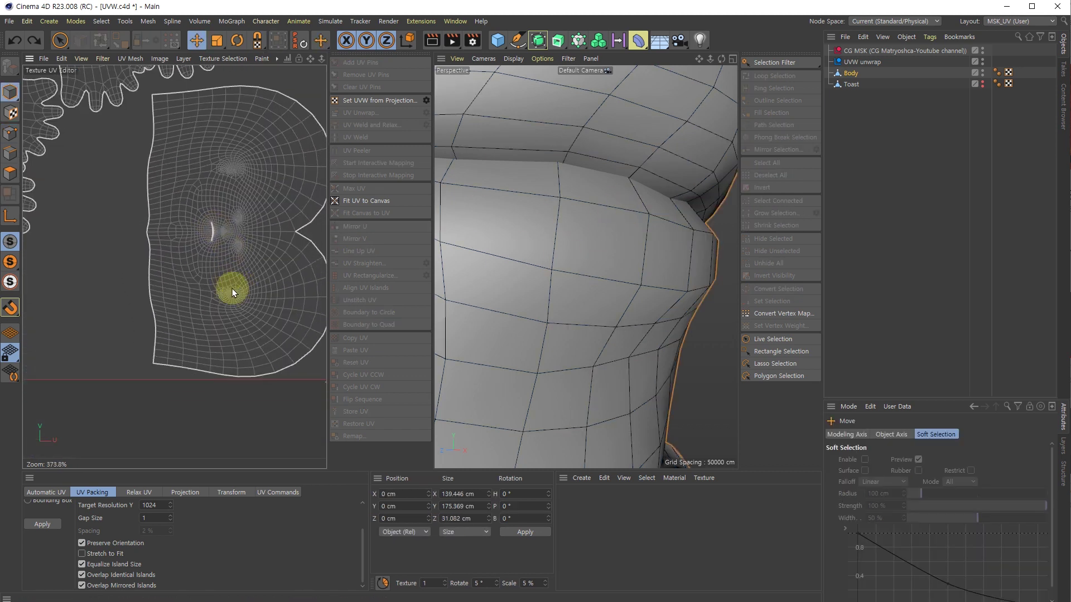
{"action": "middle_click_drag", "start_coordinate": [83, 145], "coordinate": [135, 203], "text": "alt"}
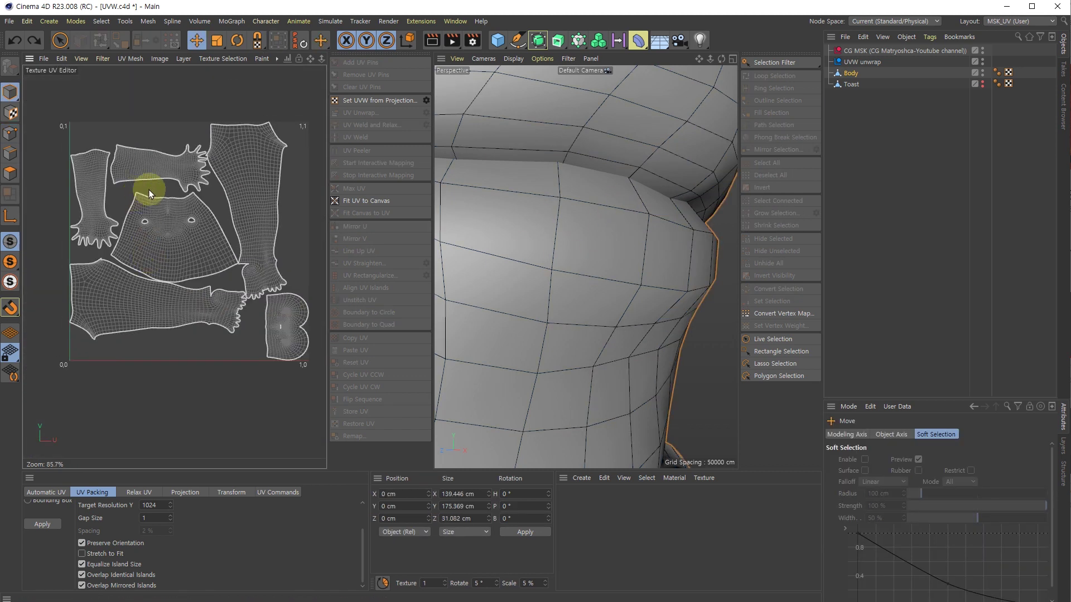
{"action": "scroll", "coordinate": [158, 251], "scroll_direction": "down", "scroll_amount": 2}
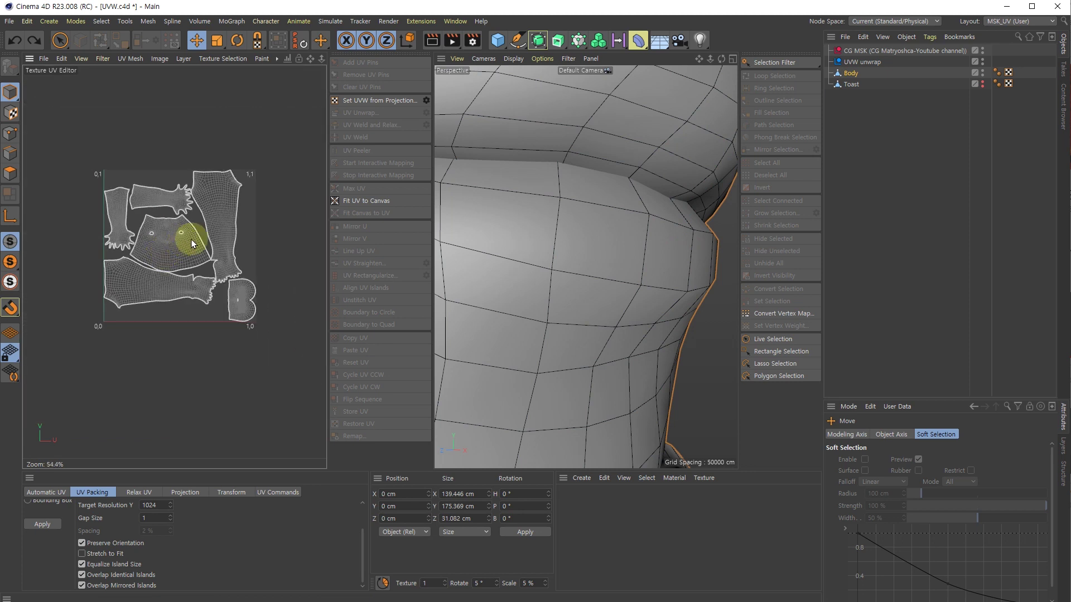
{"action": "left_click", "coordinate": [1008, 73]}
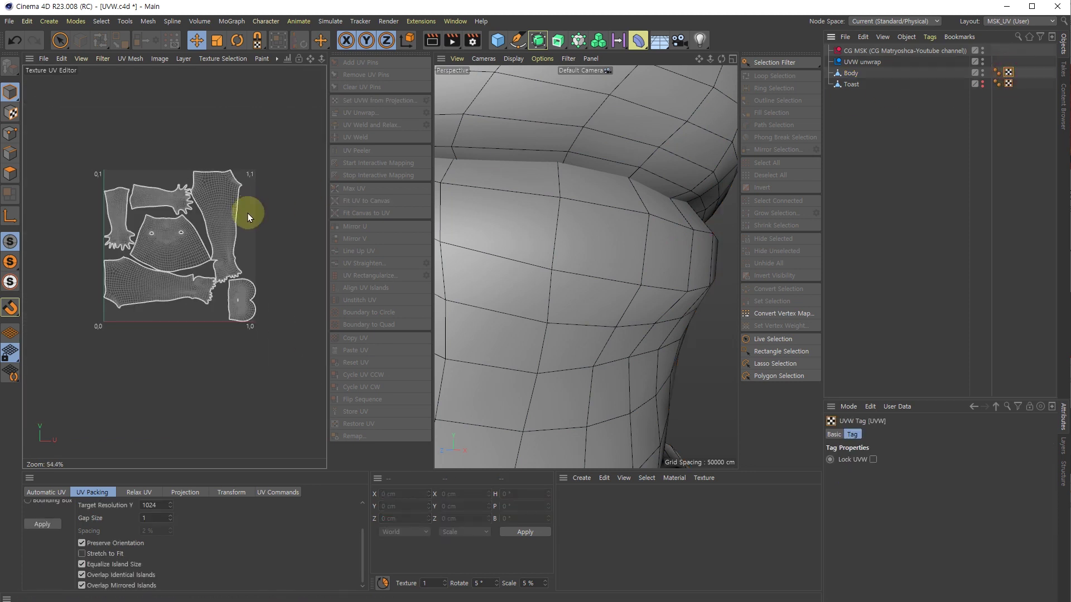
Step: Examine the packed islands around the torso and check how they fill the UV square
{"action": "scroll", "coordinate": [230, 277], "scroll_direction": "up", "scroll_amount": 3}
{"action": "scroll", "coordinate": [230, 277], "scroll_direction": "up", "scroll_amount": 3}
{"action": "scroll", "coordinate": [196, 274], "scroll_direction": "down", "scroll_amount": 6}
{"action": "scroll", "coordinate": [156, 238], "scroll_direction": "up", "scroll_amount": 3}
{"action": "scroll", "coordinate": [122, 219], "scroll_direction": "up", "scroll_amount": 3}
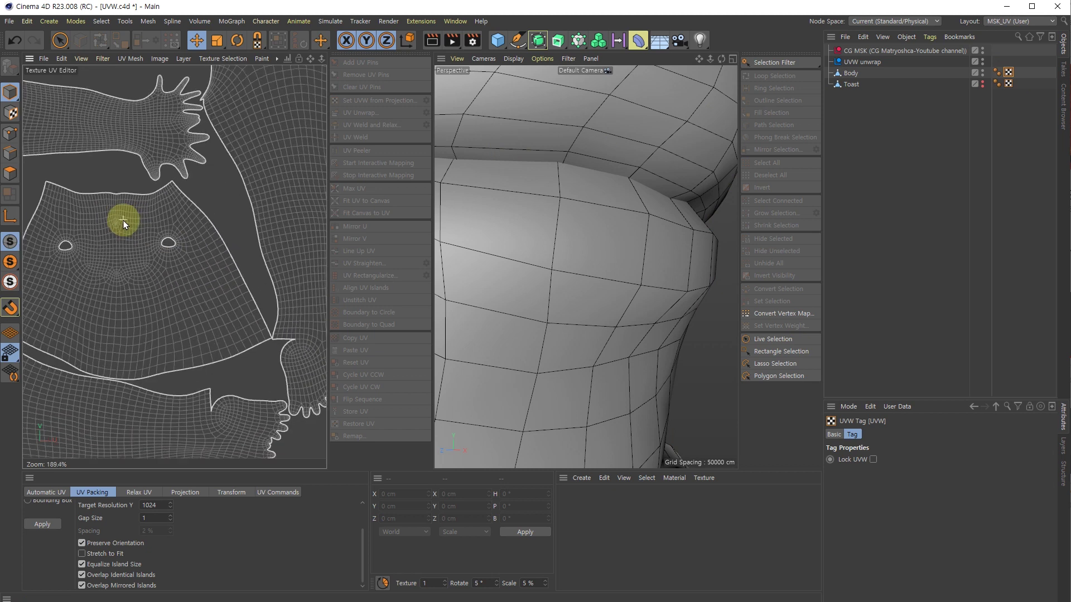
{"action": "scroll", "coordinate": [122, 220], "scroll_direction": "down", "scroll_amount": 6}
{"action": "scroll", "coordinate": [123, 220], "scroll_direction": "up", "scroll_amount": 1}
{"action": "scroll", "coordinate": [145, 239], "scroll_direction": "up", "scroll_amount": 1}
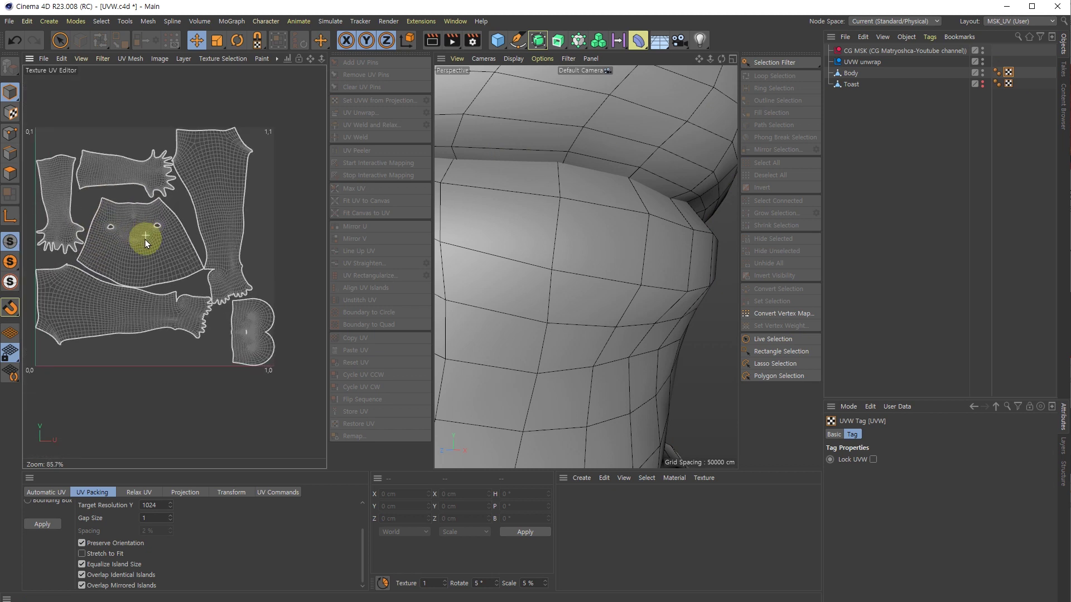
Step: Switch to Polygons mode, select the head UV island and clear the selection
{"action": "left_click", "coordinate": [10, 174]}
{"action": "scroll", "coordinate": [173, 259], "scroll_direction": "down", "scroll_amount": 1}
{"action": "left_click", "coordinate": [260, 300]}
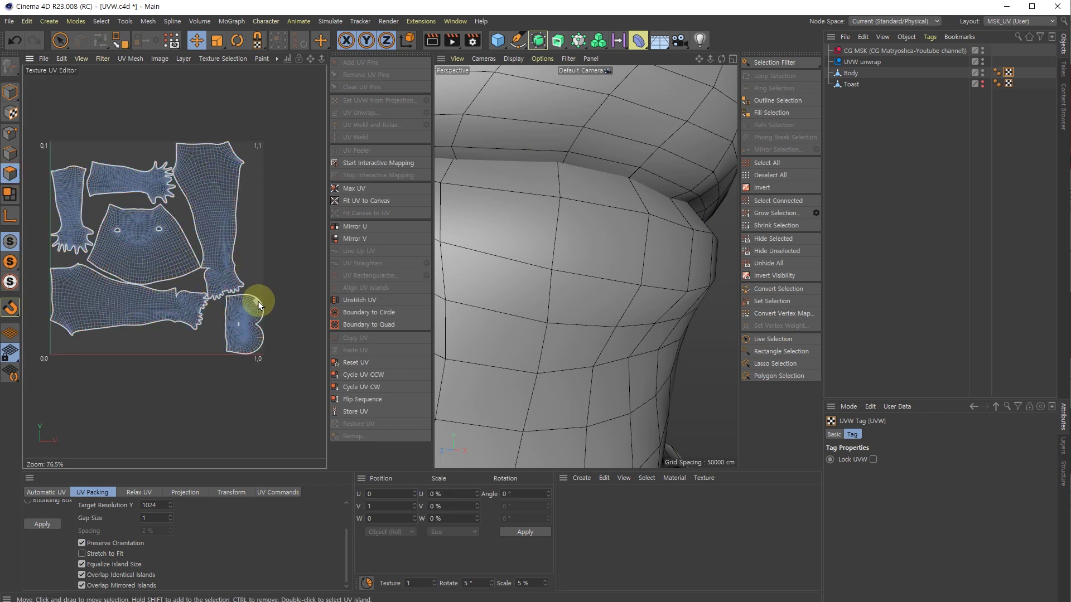
{"action": "double_click", "coordinate": [244, 315]}
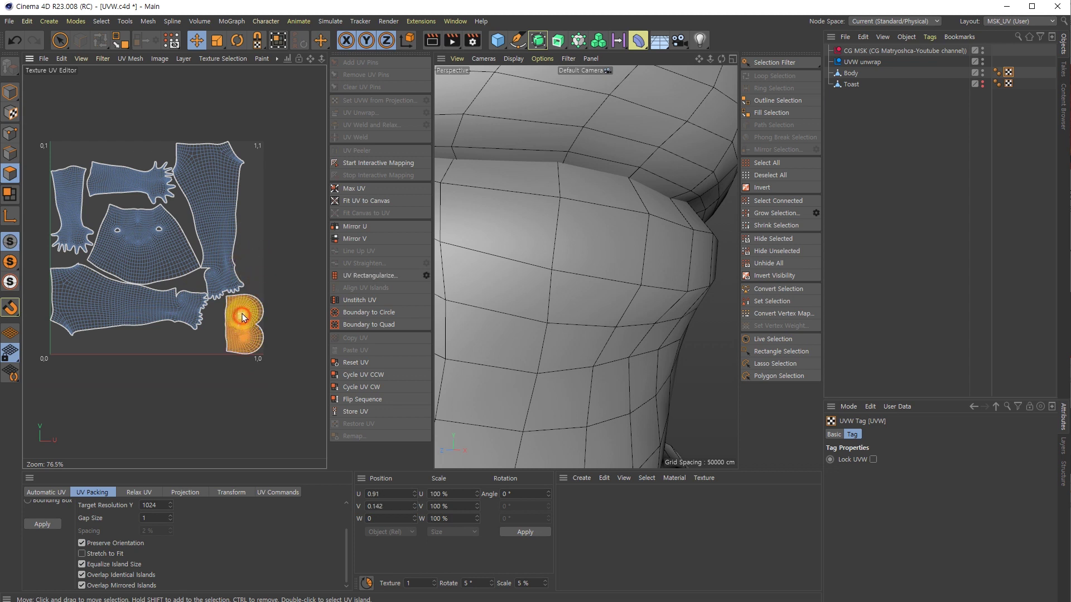
{"action": "scroll", "coordinate": [263, 275], "scroll_direction": "up", "scroll_amount": 4}
{"action": "scroll", "coordinate": [263, 274], "scroll_direction": "down", "scroll_amount": 6}
{"action": "middle_click_drag", "start_coordinate": [263, 274], "coordinate": [251, 278], "text": "alt"}
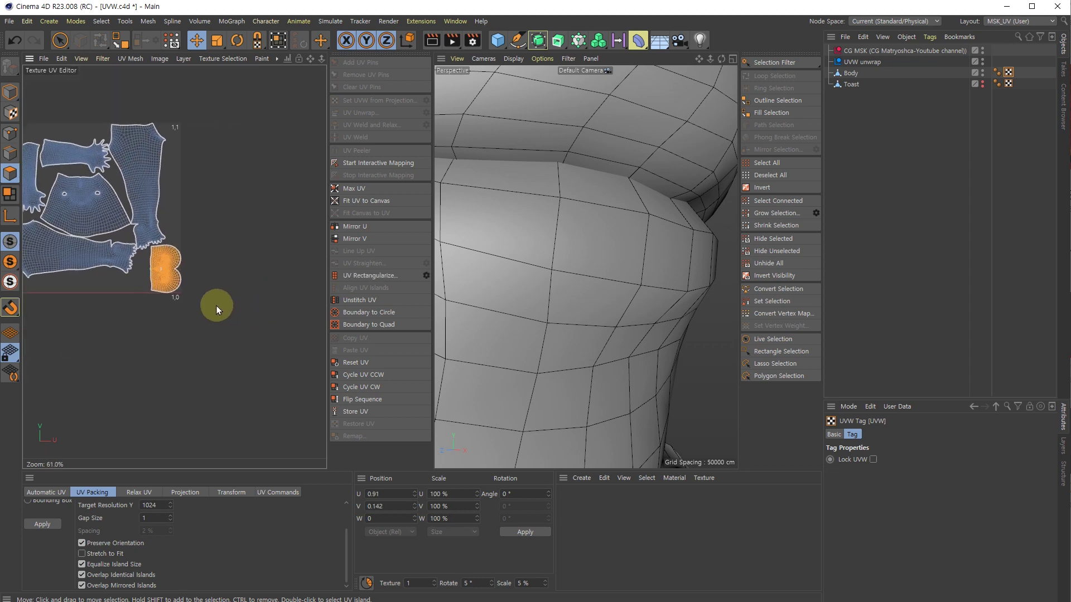
{"action": "left_click", "coordinate": [205, 262]}
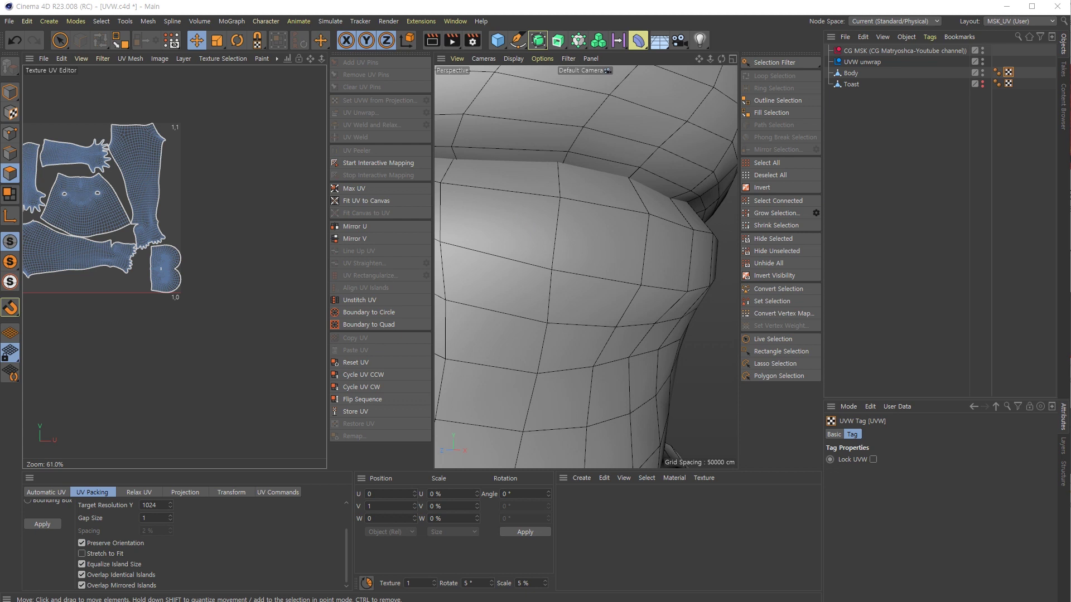
Step: Open the snapping options as a floating palette over the UV editor
{"action": "middle_click_drag", "start_coordinate": [127, 335], "coordinate": [194, 351], "text": "alt"}
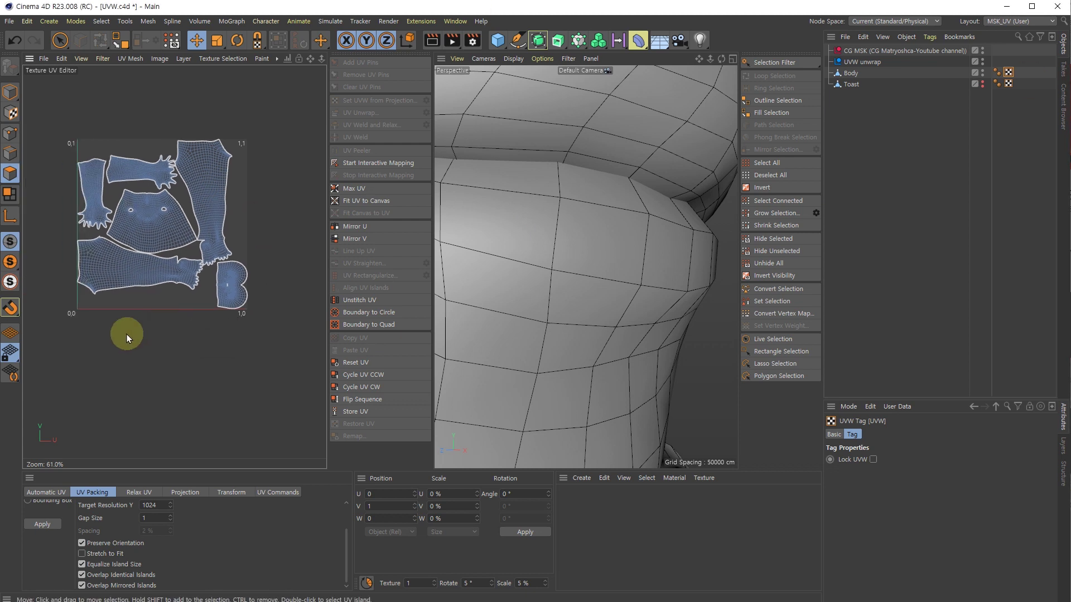
{"action": "left_click", "coordinate": [4, 307]}
{"action": "left_click", "coordinate": [59, 310]}
{"action": "scroll", "coordinate": [106, 225], "scroll_direction": "up", "scroll_amount": 4}
{"action": "left_click_drag", "start_coordinate": [51, 299], "coordinate": [74, 210]}
{"action": "scroll", "coordinate": [166, 219], "scroll_direction": "up", "scroll_amount": 6}
Step: Select a small patch of adjoining polygons near the middle of the torso island
{"action": "left_click", "coordinate": [199, 178]}
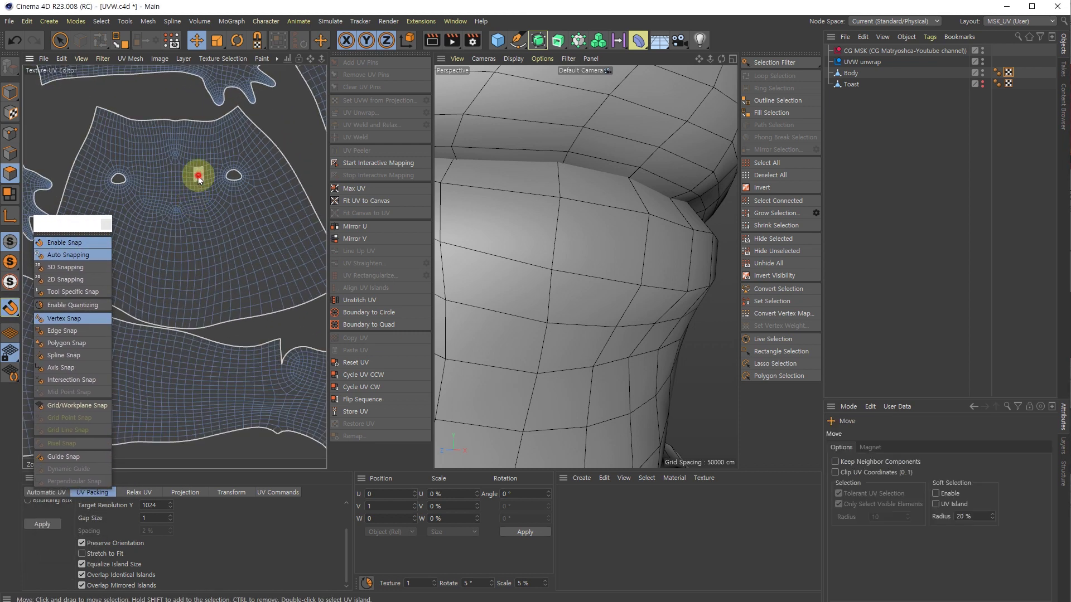
{"action": "scroll", "coordinate": [199, 178], "scroll_direction": "up", "scroll_amount": 4}
{"action": "scroll", "coordinate": [214, 158], "scroll_direction": "up", "scroll_amount": 5}
{"action": "left_click_drag", "start_coordinate": [215, 155], "coordinate": [189, 267]}
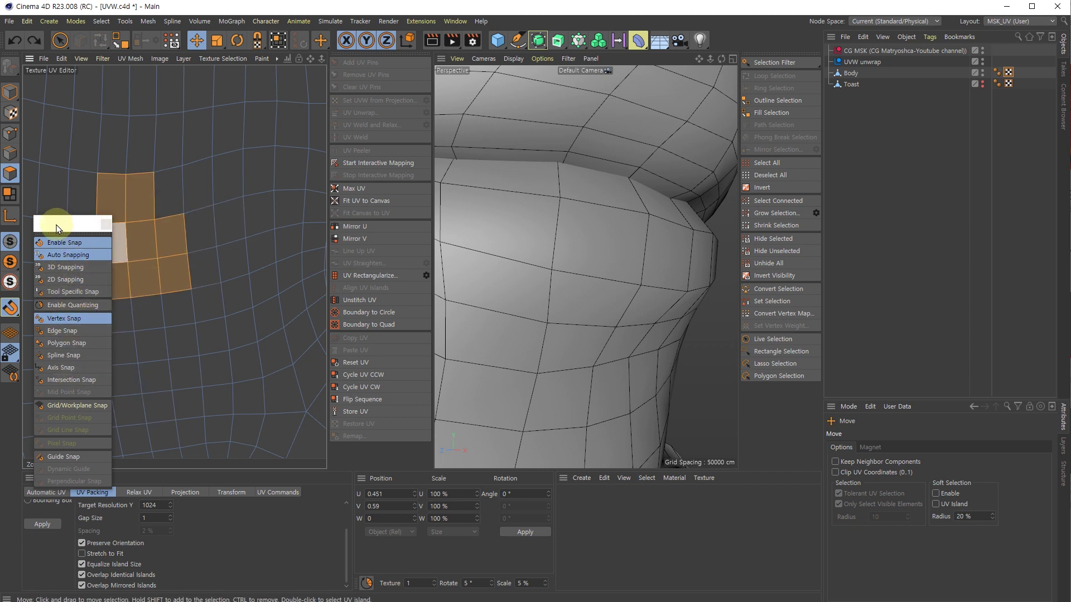
Step: Close the floating snapping palette and select the entire torso island
{"action": "left_click_drag", "start_coordinate": [52, 224], "coordinate": [90, 223]}
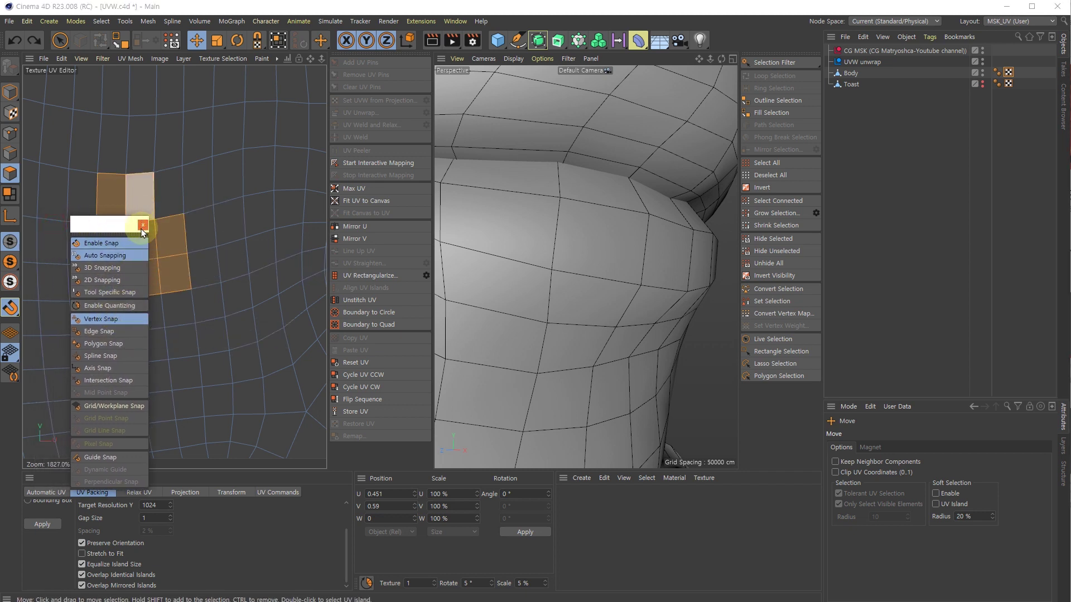
{"action": "left_click_drag", "start_coordinate": [108, 226], "coordinate": [93, 223]}
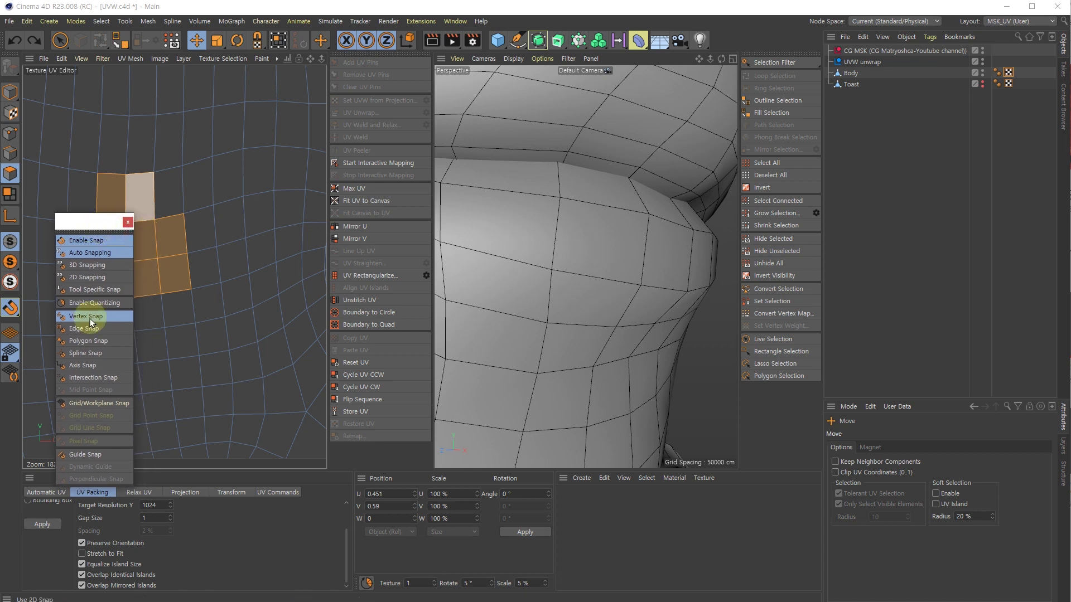
{"action": "left_click", "coordinate": [126, 224]}
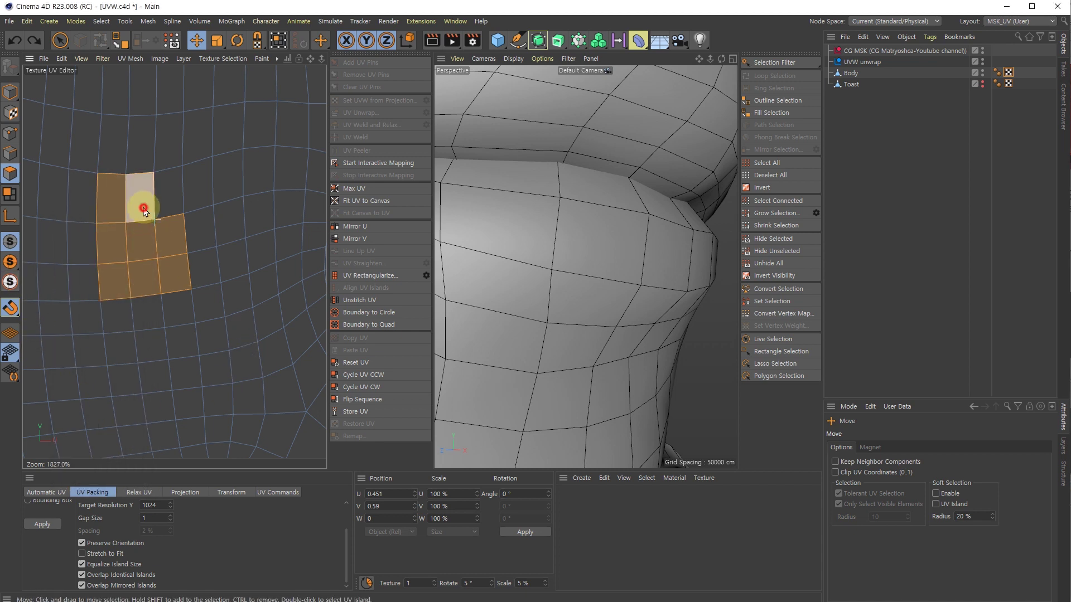
{"action": "double_click", "coordinate": [147, 212]}
{"action": "scroll", "coordinate": [239, 327], "scroll_direction": "down", "scroll_amount": 8}
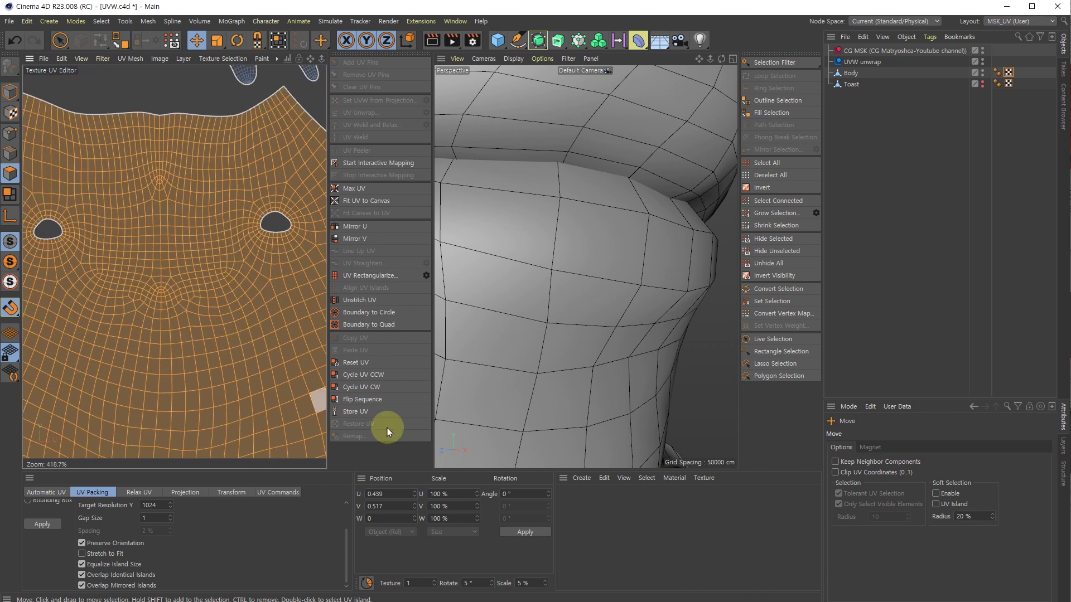
Step: Turn on Show UV Grid in the filter options of the texture view's UV Settings
{"action": "left_click", "coordinate": [869, 406]}
{"action": "mouse_move", "coordinate": [847, 405]}
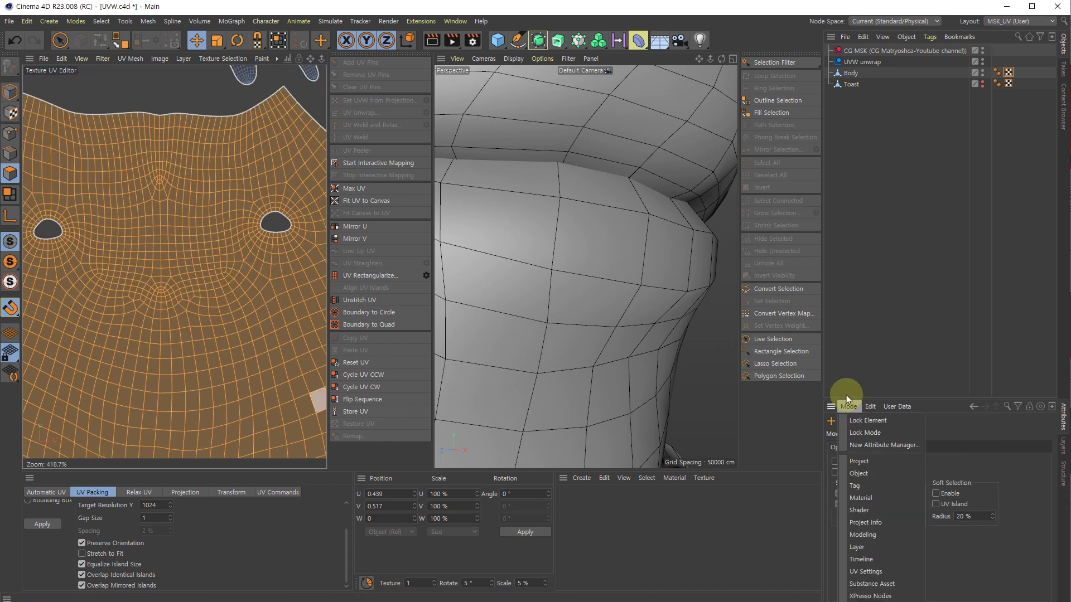
{"action": "left_click", "coordinate": [867, 572]}
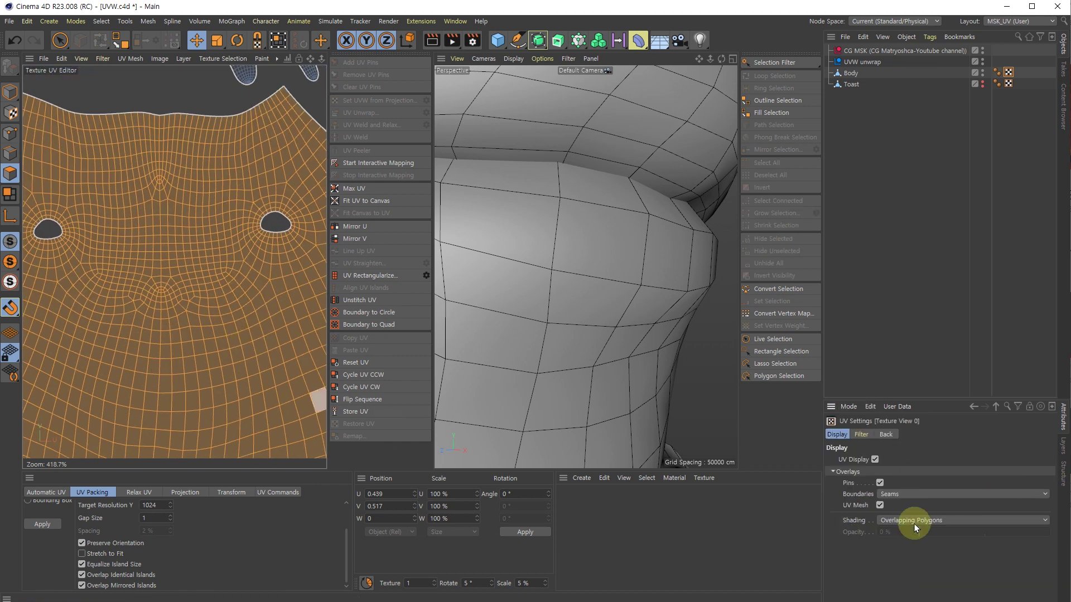
{"action": "left_click", "coordinate": [862, 435]}
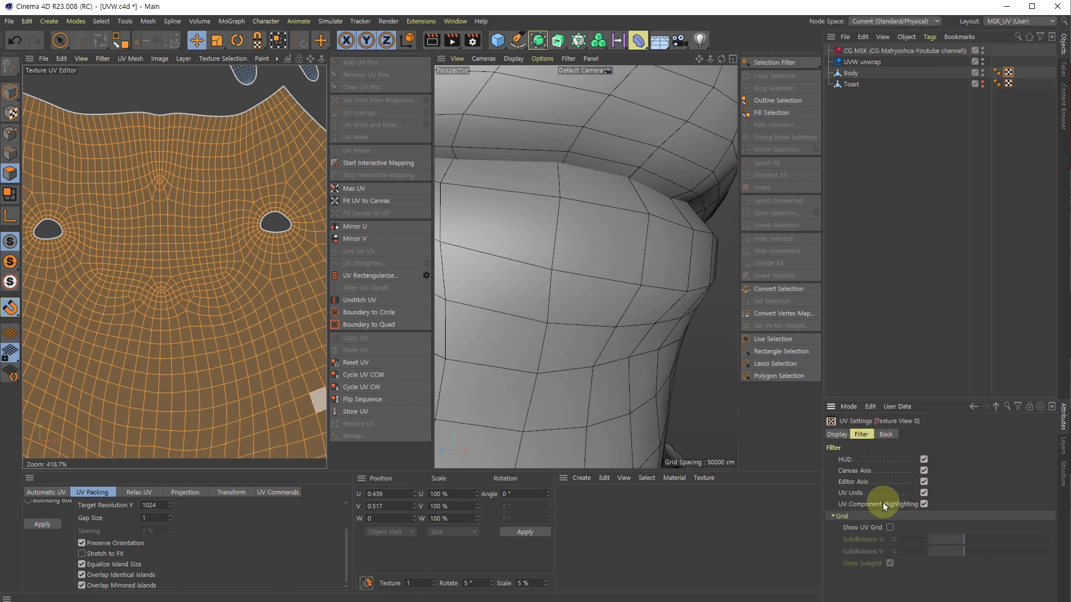
{"action": "left_click", "coordinate": [889, 527]}
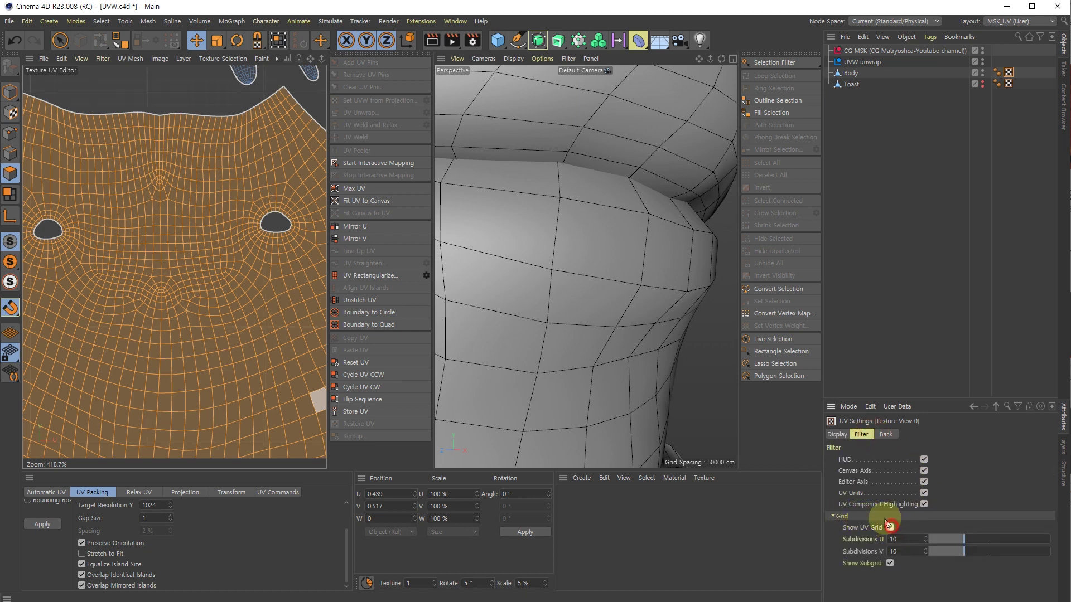
{"action": "scroll", "coordinate": [256, 172], "scroll_direction": "down", "scroll_amount": 8}
{"action": "scroll", "coordinate": [174, 145], "scroll_direction": "up", "scroll_amount": 12}
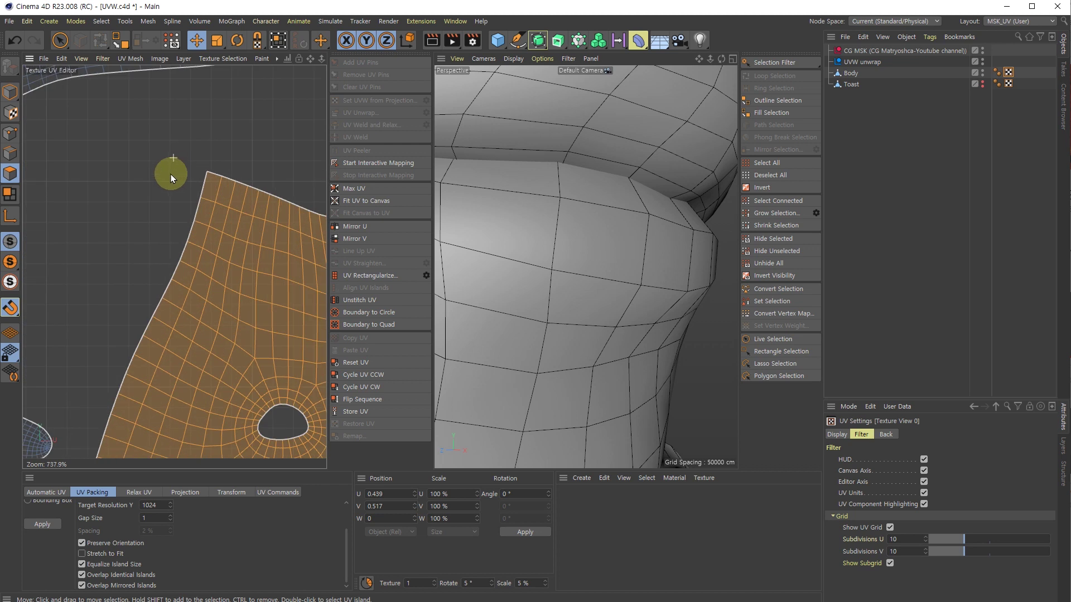
Step: In Points mode, move the torso island's upper-left corner point outward to about U 0.266, V 0.716
{"action": "left_click", "coordinate": [10, 134]}
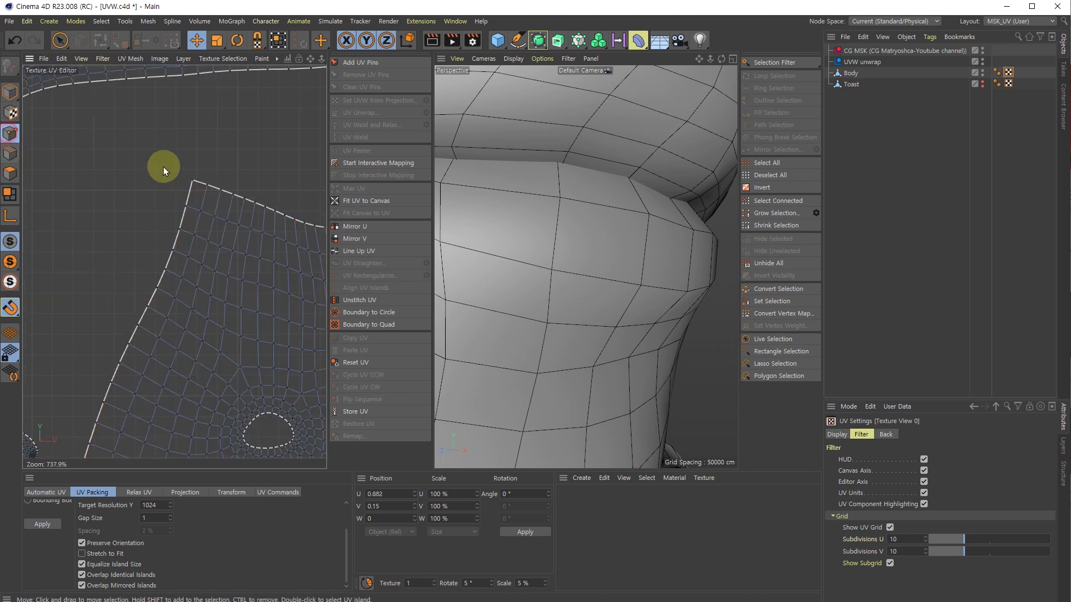
{"action": "left_click", "coordinate": [185, 169]}
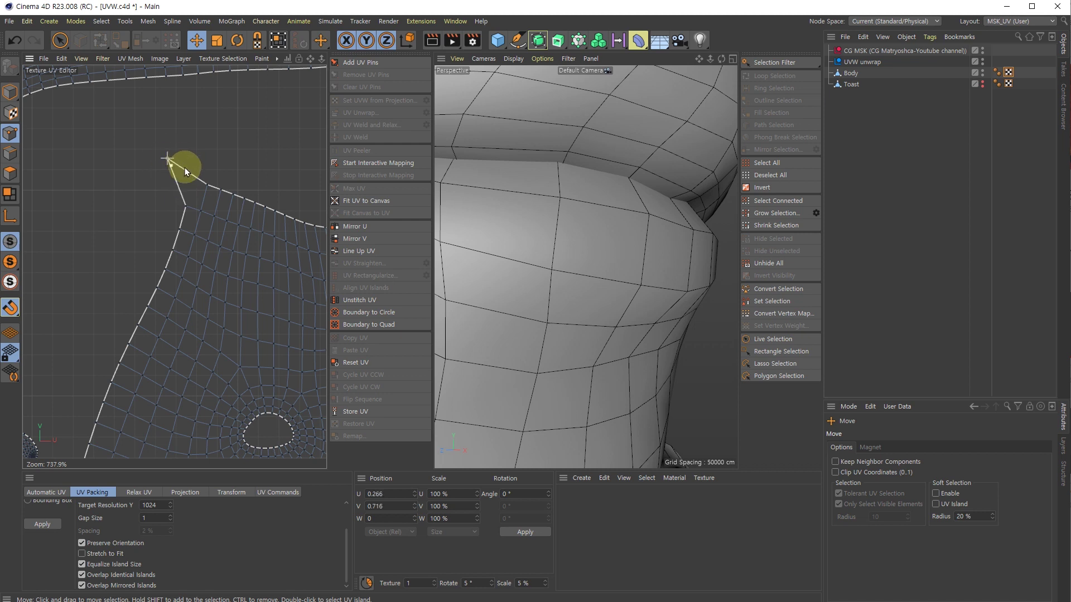
Step: Enable Grid/Workplane Snap with grid point and grid line snapping, and snap the torso's corner point to U 0.27, V 0.71
{"action": "left_click_drag", "start_coordinate": [10, 307], "coordinate": [475, 161]}
{"action": "left_click", "coordinate": [51, 309]}
{"action": "right_click_drag", "start_coordinate": [277, 294], "coordinate": [193, 190], "text": "alt"}
{"action": "left_click", "coordinate": [504, 339]}
{"action": "scroll", "coordinate": [193, 190], "scroll_direction": "up", "scroll_amount": 5}
{"action": "left_click_drag", "start_coordinate": [193, 189], "coordinate": [151, 174]}
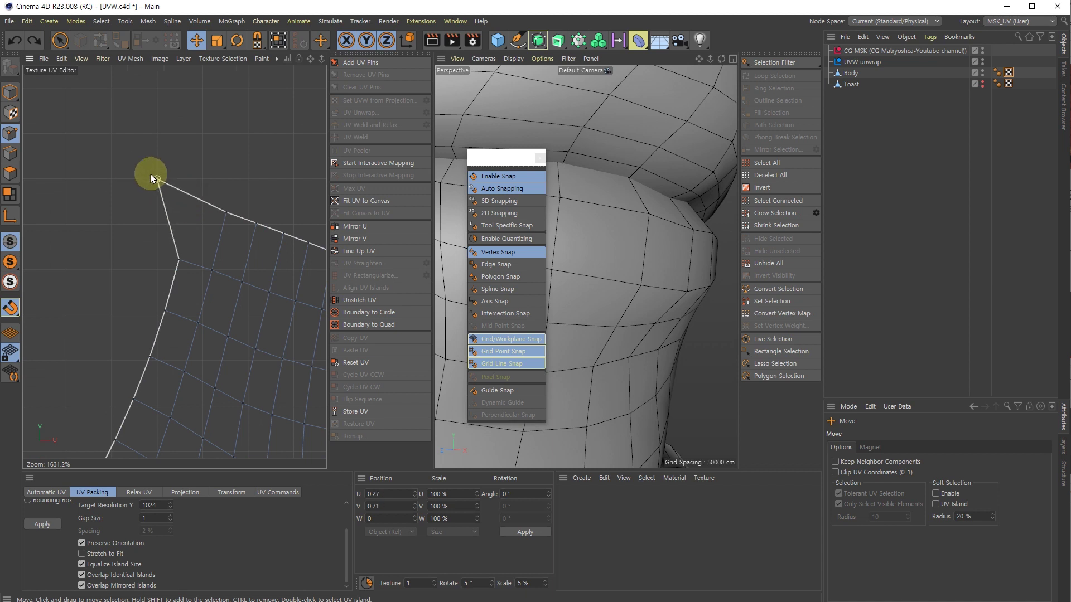
Step: Try grid snapping by moving the torso island's upper-left corner point to several nearby positions, including about U 0.262, V 0.707
{"action": "left_click_drag", "start_coordinate": [161, 126], "coordinate": [111, 134]}
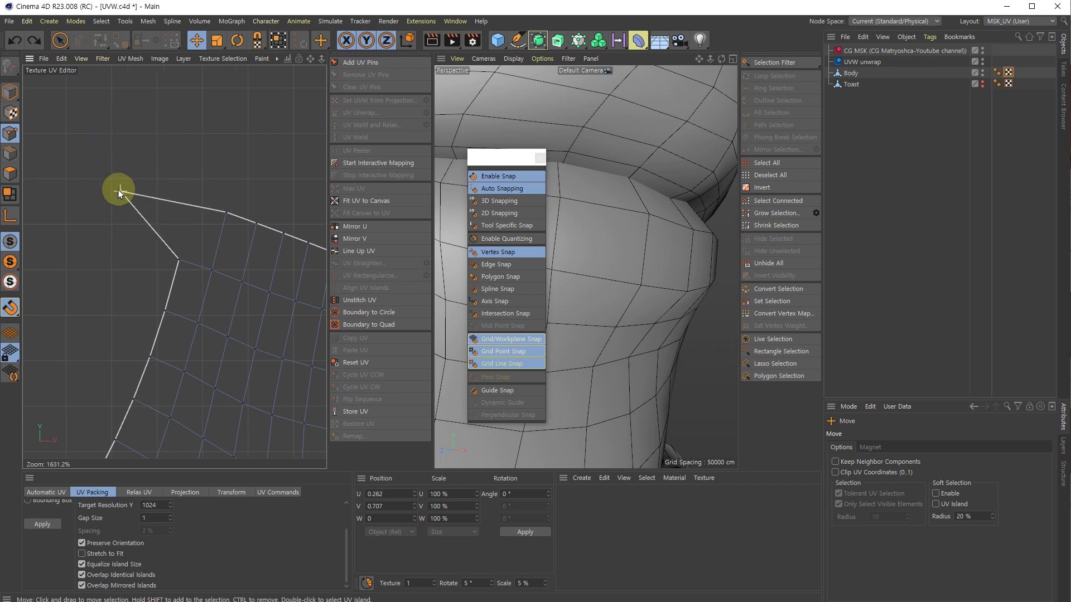
{"action": "left_click_drag", "start_coordinate": [111, 175], "coordinate": [151, 132]}
{"action": "left_click_drag", "start_coordinate": [188, 195], "coordinate": [205, 248]}
{"action": "left_click", "coordinate": [205, 244]}
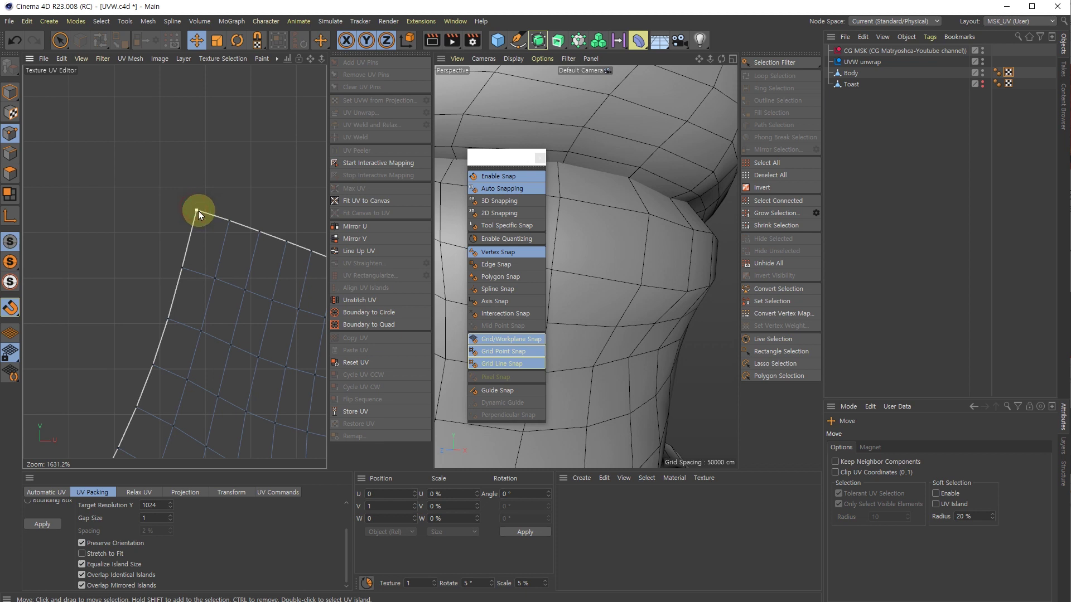
Step: Snap the torso's corner point to U 0.27, V 0.71 and the edge point below it to the grid, and undo the moves
{"action": "left_click_drag", "start_coordinate": [201, 211], "coordinate": [160, 187]}
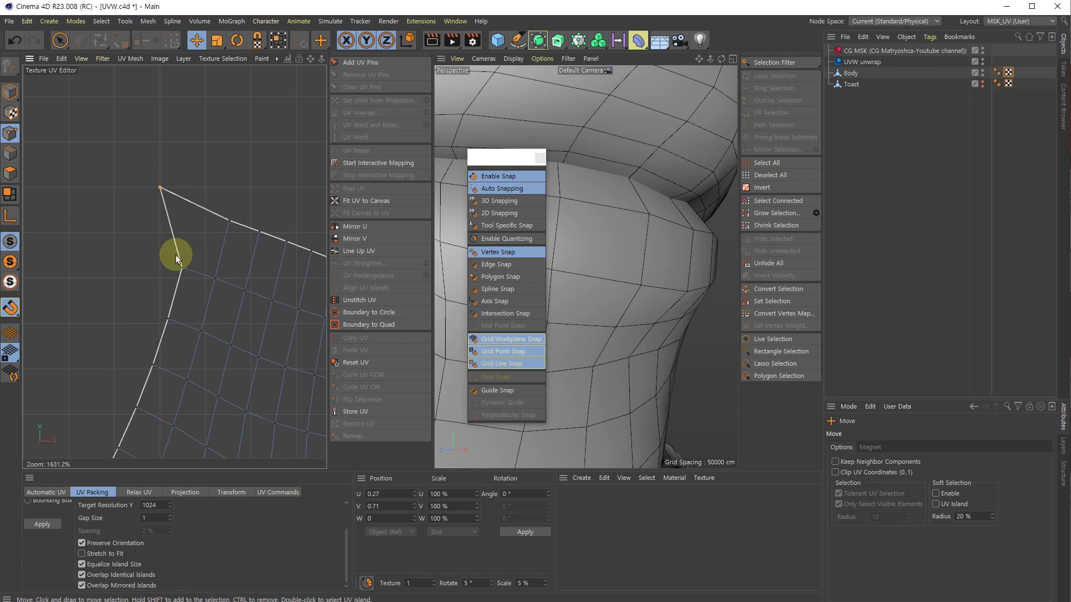
{"action": "left_click_drag", "start_coordinate": [184, 269], "coordinate": [159, 278]}
{"action": "key", "text": "ctrl+z"}
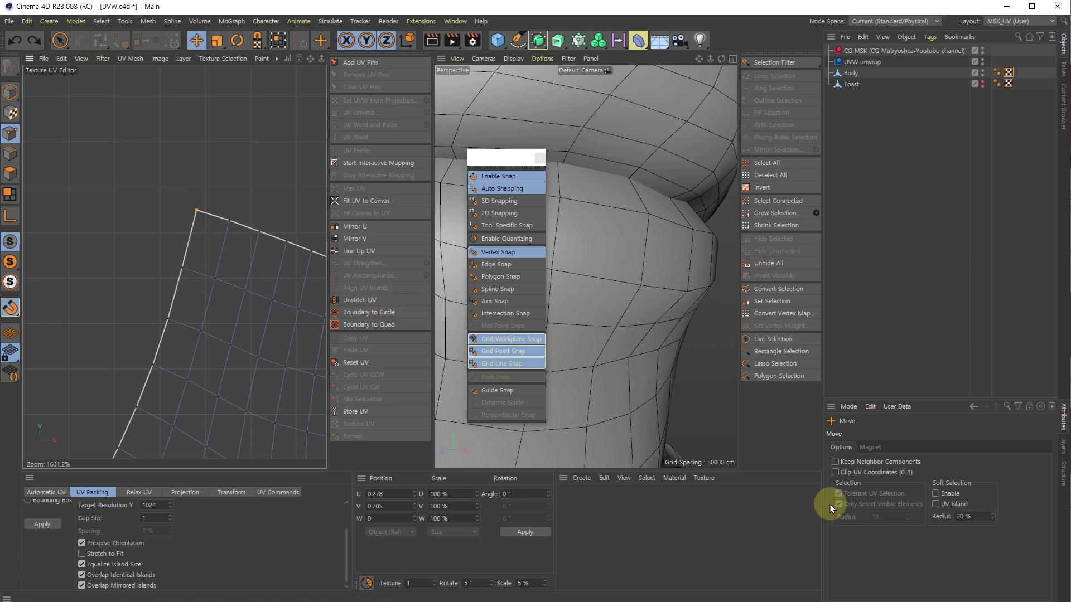
Step: Turn off Show UV Grid in the texture view's UV Settings filter options and disable Grid/Workplane Snap
{"action": "left_click", "coordinate": [848, 406]}
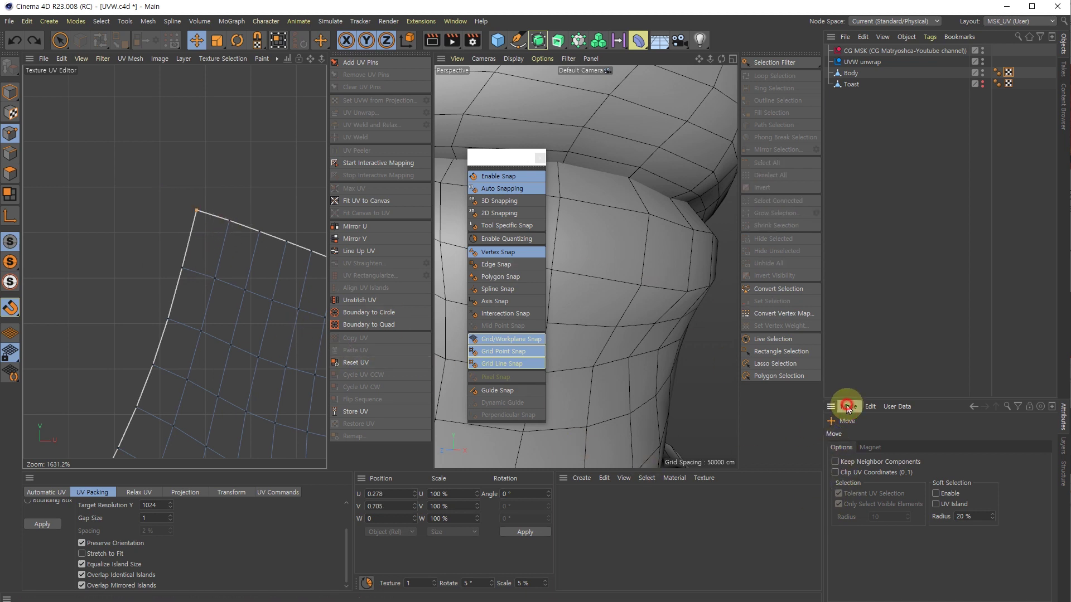
{"action": "left_click", "coordinate": [852, 410]}
{"action": "left_click", "coordinate": [869, 570]}
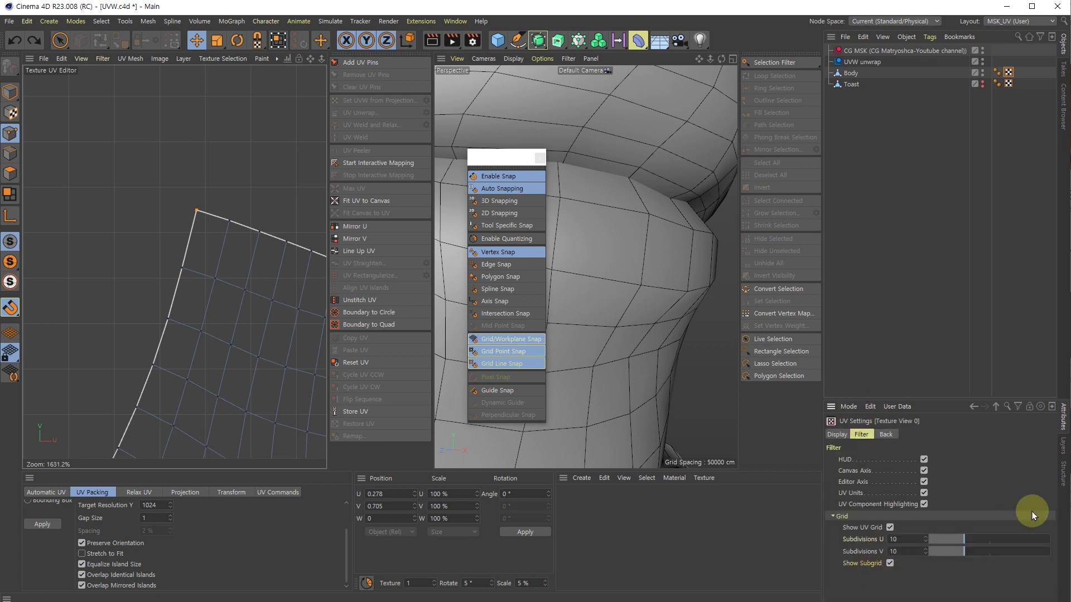
{"action": "left_click", "coordinate": [889, 527]}
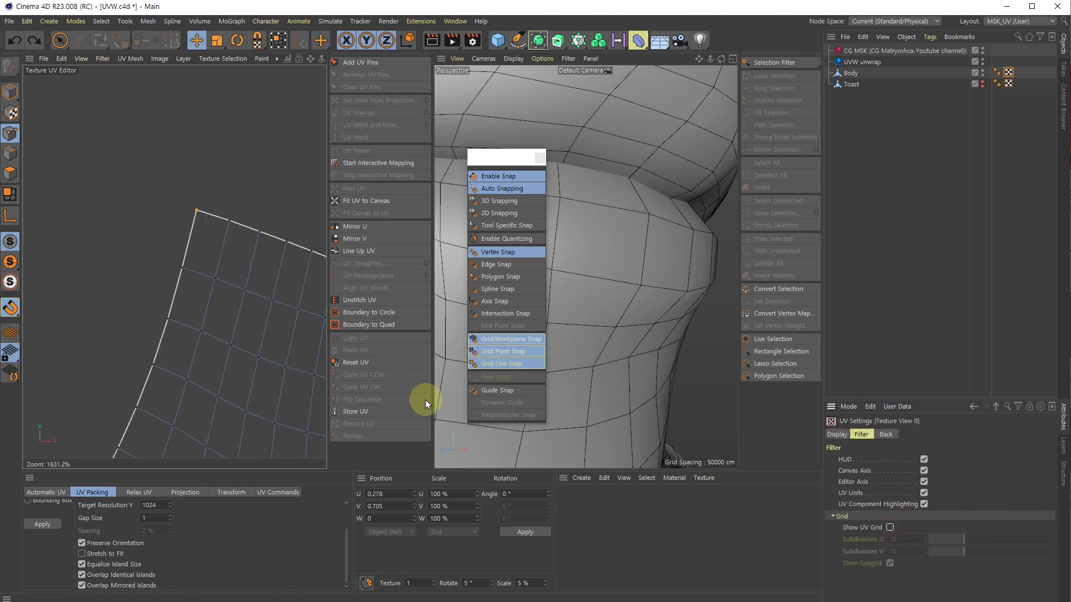
{"action": "left_click", "coordinate": [502, 339]}
Step: Display the UV Map texture as the background of the Texture UV Editor
{"action": "left_click", "coordinate": [885, 435]}
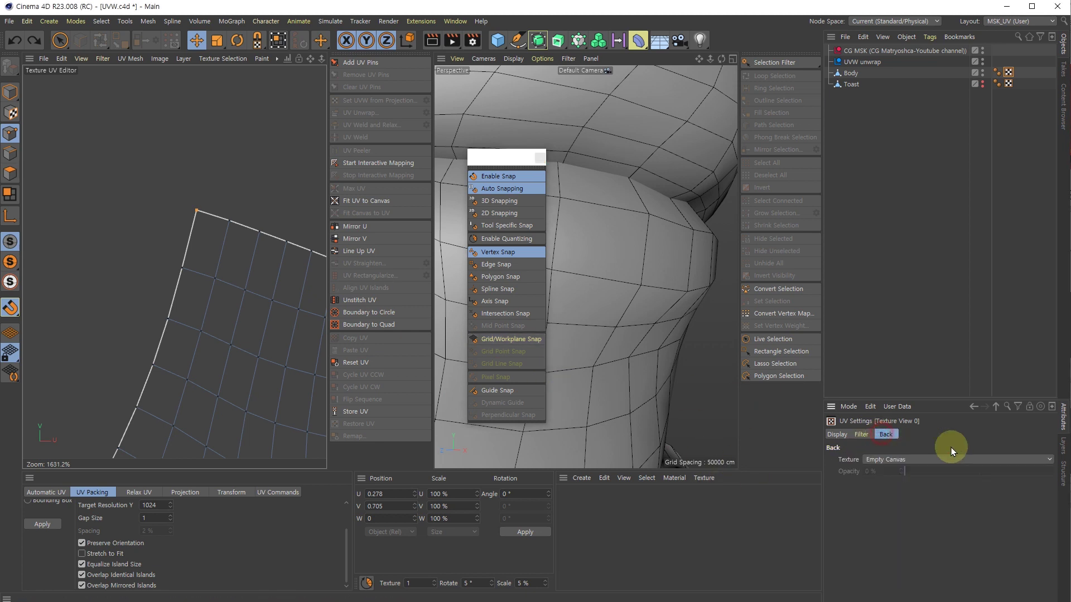
{"action": "scroll", "coordinate": [207, 256], "scroll_direction": "down", "scroll_amount": 15}
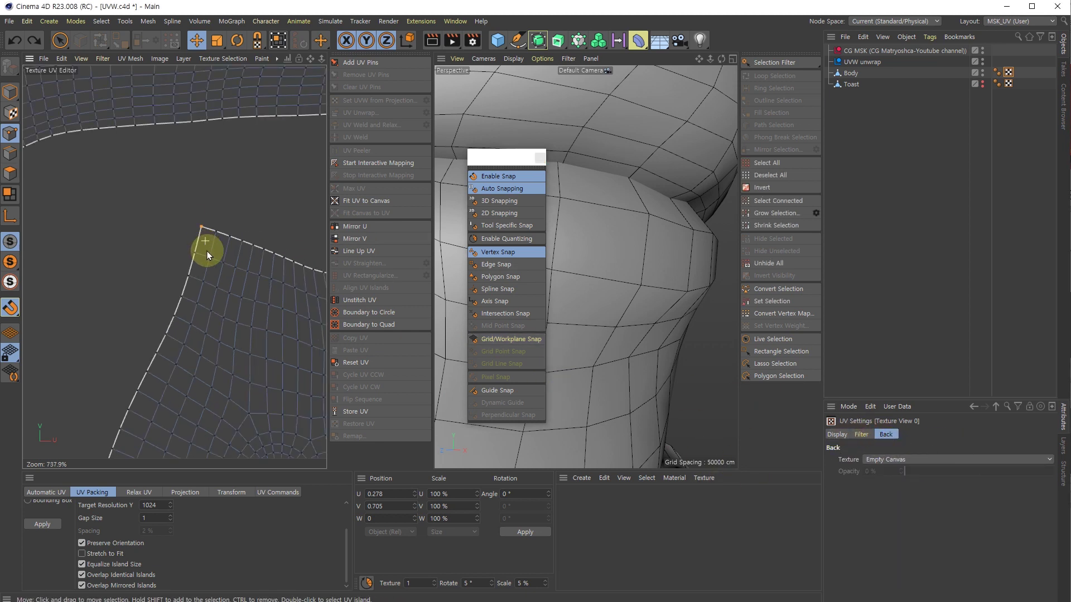
{"action": "middle_click_drag", "start_coordinate": [253, 281], "coordinate": [257, 310]}
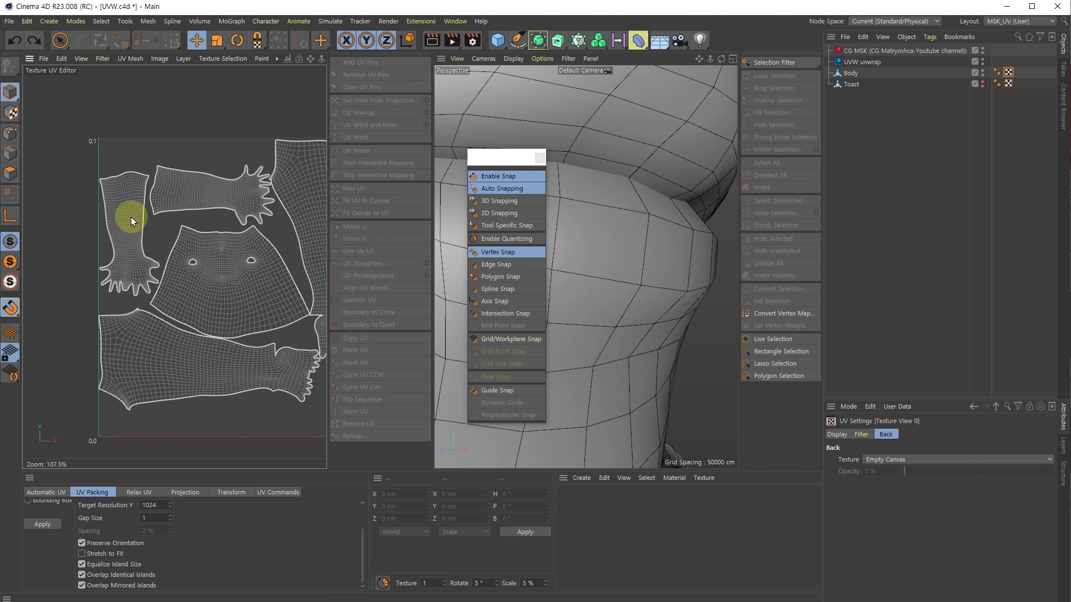
{"action": "middle_click_drag", "start_coordinate": [229, 272], "coordinate": [235, 266]}
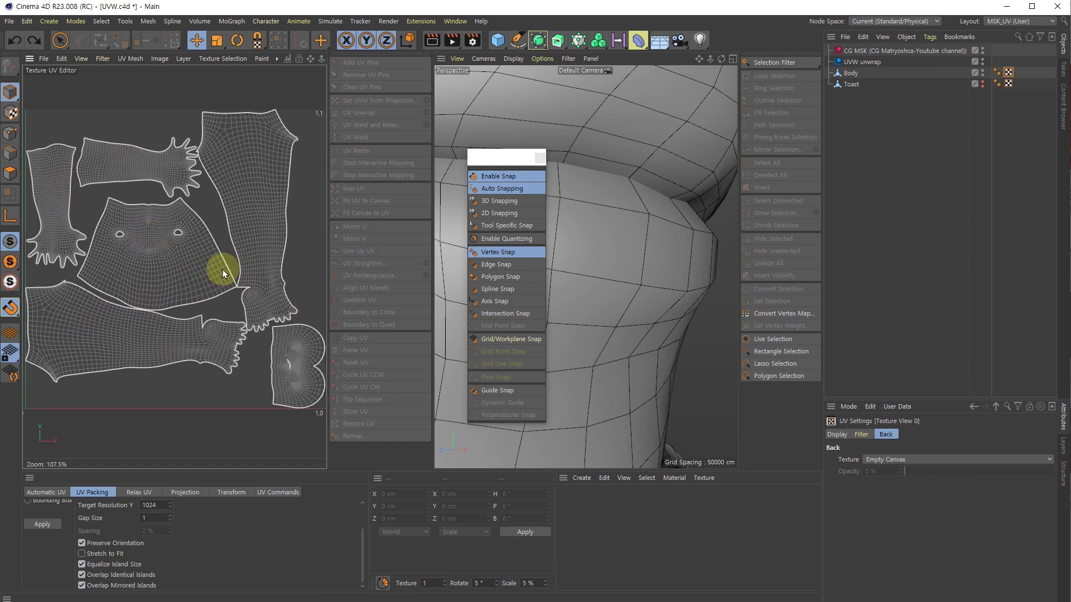
{"action": "left_click", "coordinate": [188, 60]}
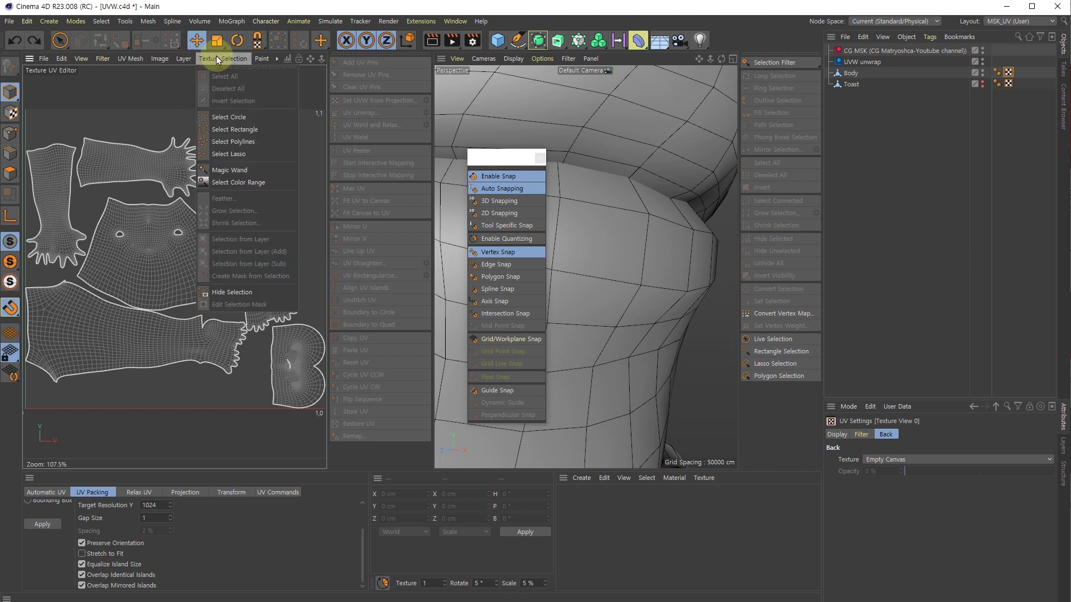
{"action": "mouse_move", "coordinate": [278, 61]}
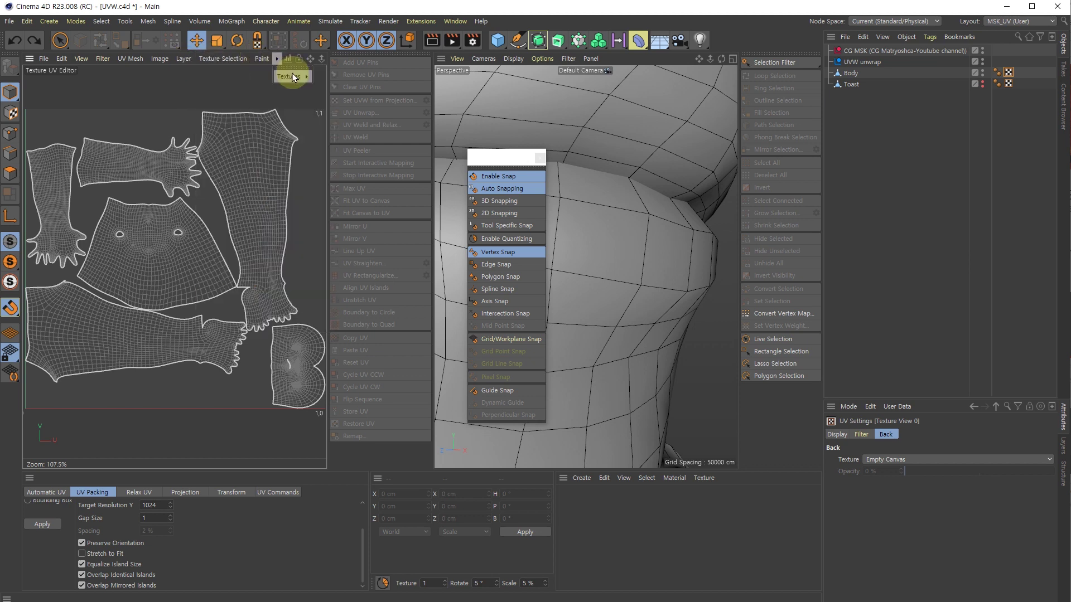
{"action": "left_click", "coordinate": [337, 91]}
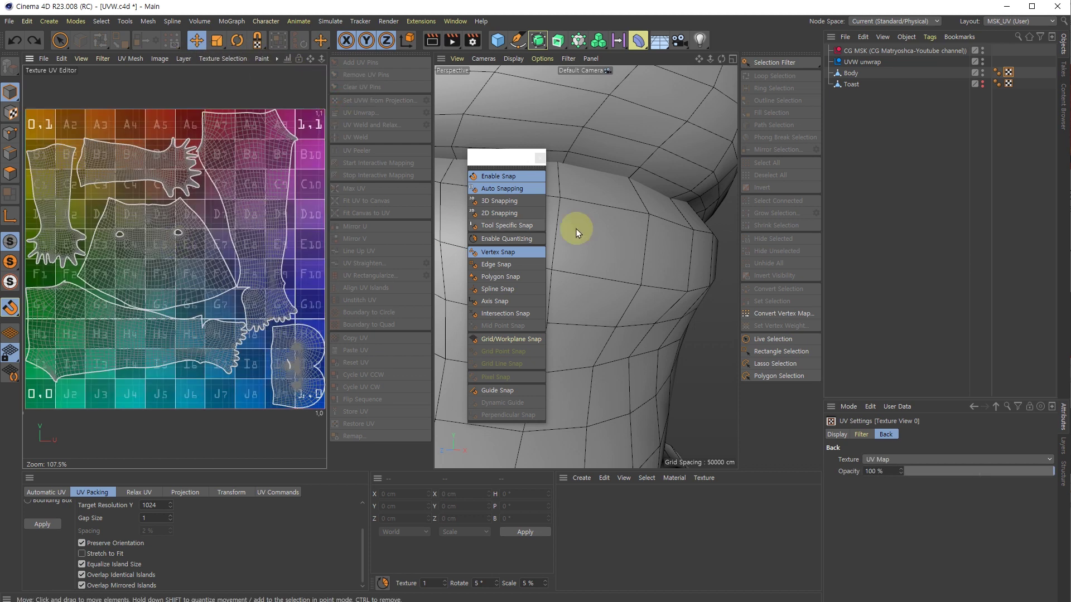
Step: Select the Body object in the perspective view and bring the whole figure into view
{"action": "scroll", "coordinate": [585, 234], "scroll_direction": "down", "scroll_amount": 5}
{"action": "left_click", "coordinate": [589, 237]}
{"action": "left_click", "coordinate": [681, 304]}
{"action": "scroll", "coordinate": [679, 304], "scroll_direction": "down", "scroll_amount": 5}
{"action": "scroll", "coordinate": [676, 290], "scroll_direction": "up", "scroll_amount": 3}
{"action": "left_click", "coordinate": [664, 276]}
{"action": "scroll", "coordinate": [635, 279], "scroll_direction": "up", "scroll_amount": 2}
{"action": "scroll", "coordinate": [620, 286], "scroll_direction": "down", "scroll_amount": 6}
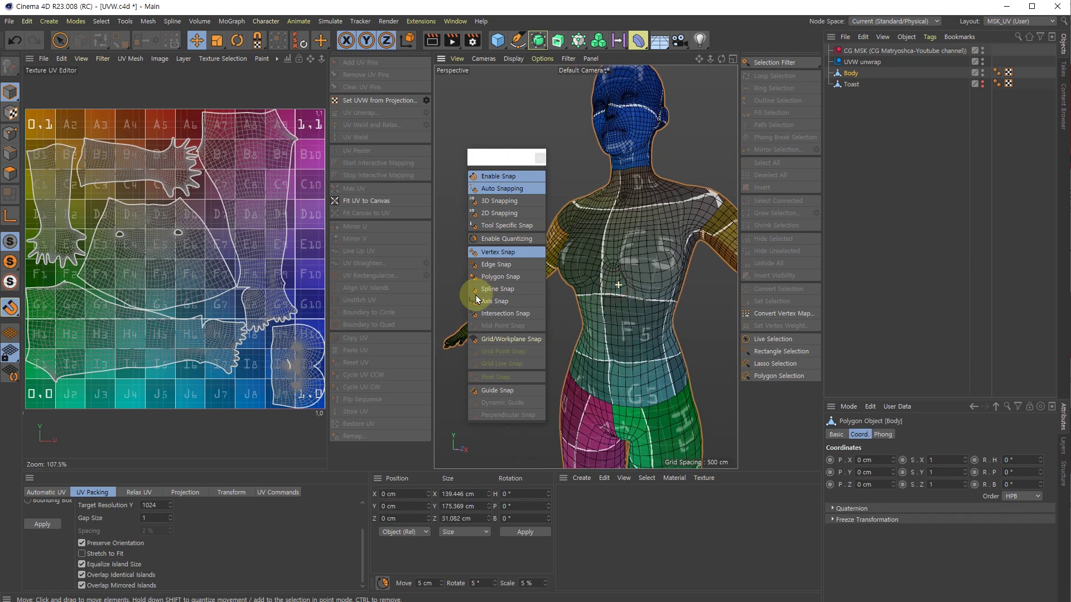
{"action": "scroll", "coordinate": [614, 258], "scroll_direction": "down", "scroll_amount": 2}
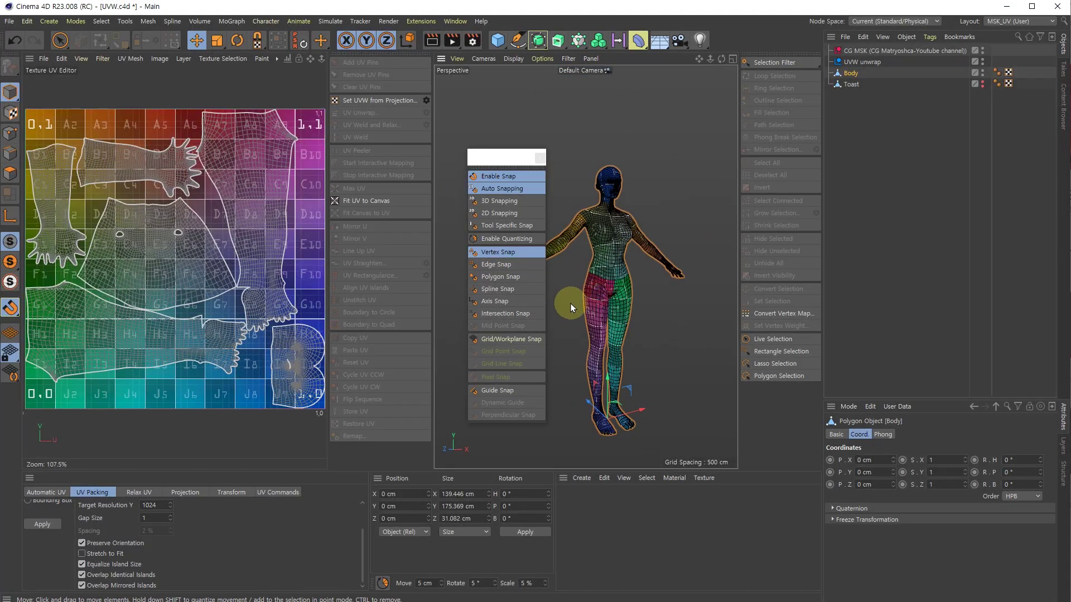
Step: Set the UV Map background opacity to 46% in the Back options of UV Settings
{"action": "left_click", "coordinate": [849, 407]}
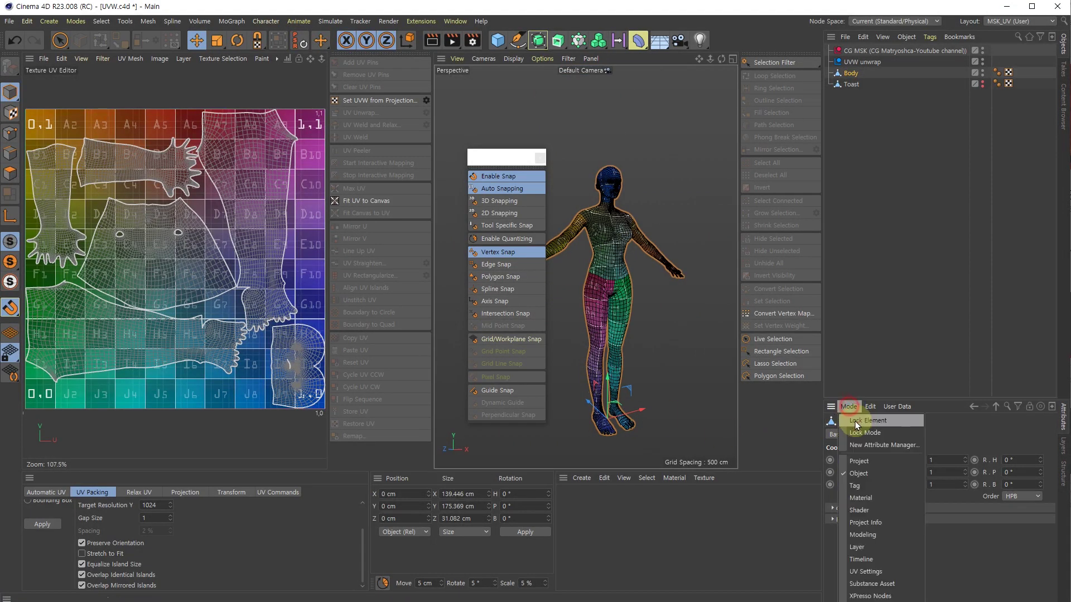
{"action": "left_click", "coordinate": [881, 572]}
{"action": "mouse_move", "coordinate": [1005, 476]}
{"action": "left_mouse_down"}
{"action": "mouse_move", "coordinate": [948, 467]}
{"action": "mouse_move", "coordinate": [1054, 473]}
{"action": "left_mouse_up"}
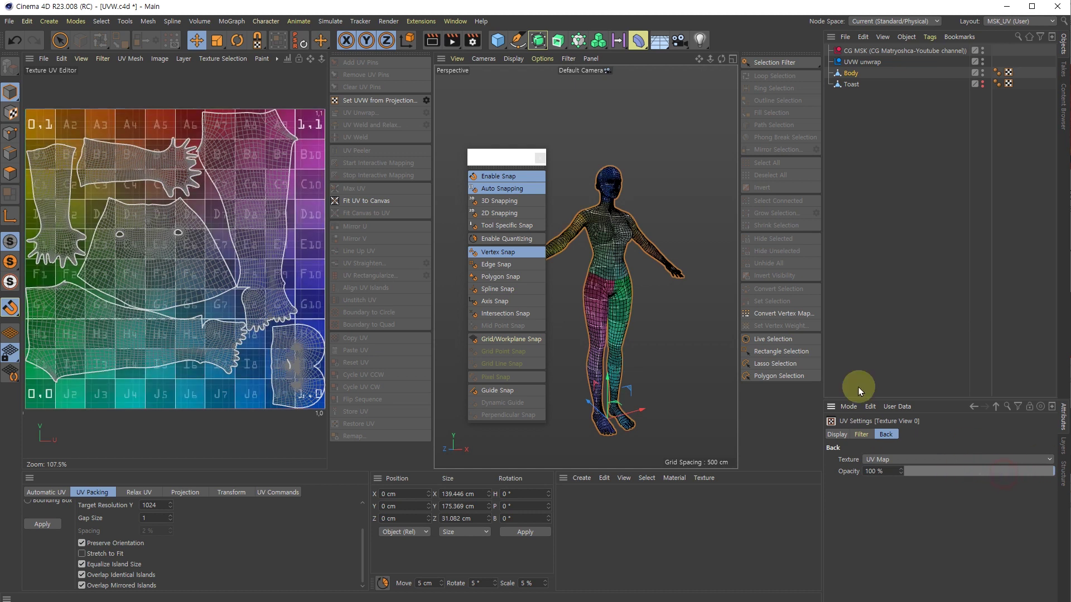
{"action": "scroll", "coordinate": [621, 260], "scroll_direction": "up", "scroll_amount": 3}
{"action": "mouse_move", "coordinate": [949, 469]}
{"action": "left_mouse_down"}
{"action": "mouse_move", "coordinate": [921, 470]}
{"action": "mouse_move", "coordinate": [977, 472]}
{"action": "left_mouse_up"}
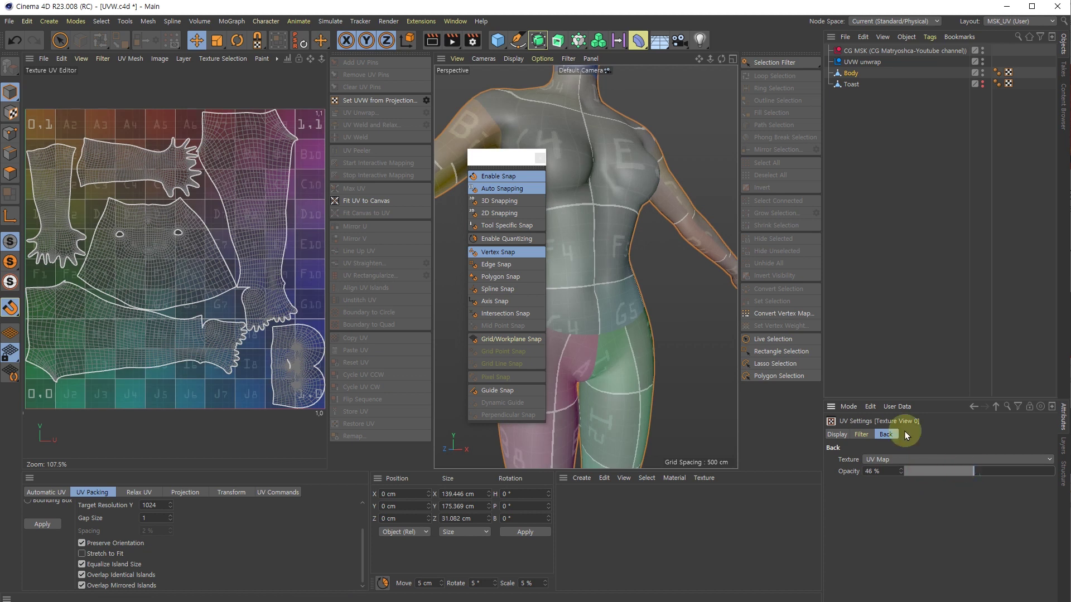
Step: Compare the body in several viewport shading modes, ending with the shaded display with mesh lines
{"action": "scroll", "coordinate": [631, 242], "scroll_direction": "down", "scroll_amount": 2}
{"action": "key", "text": "n"}
{"action": "key", "text": "v"}
{"action": "key", "text": "n"}
{"action": "key", "text": "b"}
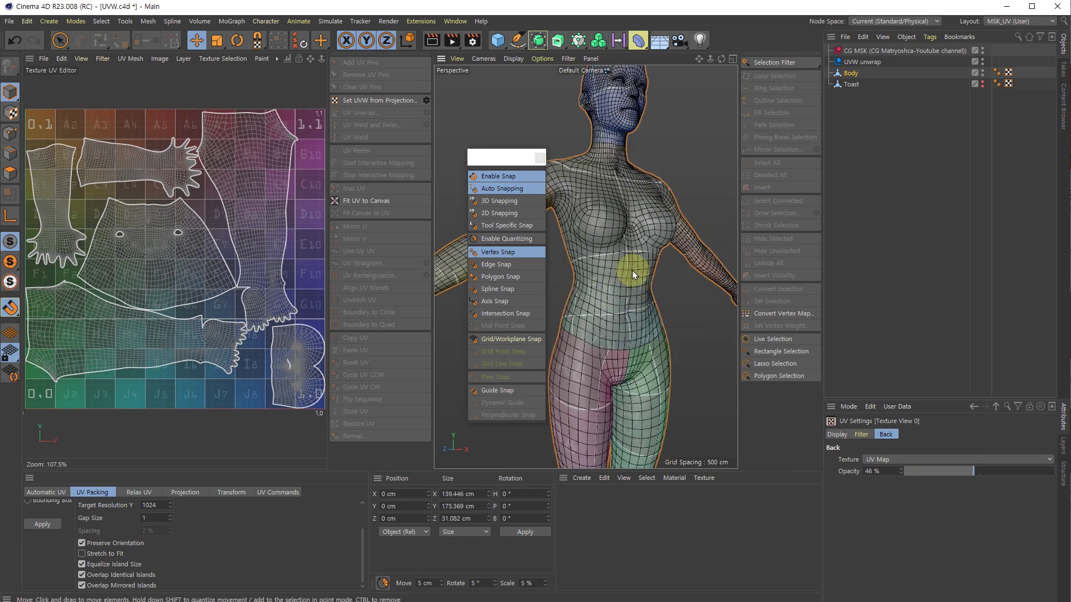
{"action": "scroll", "coordinate": [655, 269], "scroll_direction": "up", "scroll_amount": 2}
{"action": "key", "text": "n"}
{"action": "key", "text": "g"}
{"action": "key", "text": "n"}
{"action": "key", "text": "a"}
{"action": "key", "text": "n"}
{"action": "key", "text": "b"}
{"action": "scroll", "coordinate": [647, 269], "scroll_direction": "down", "scroll_amount": 2}
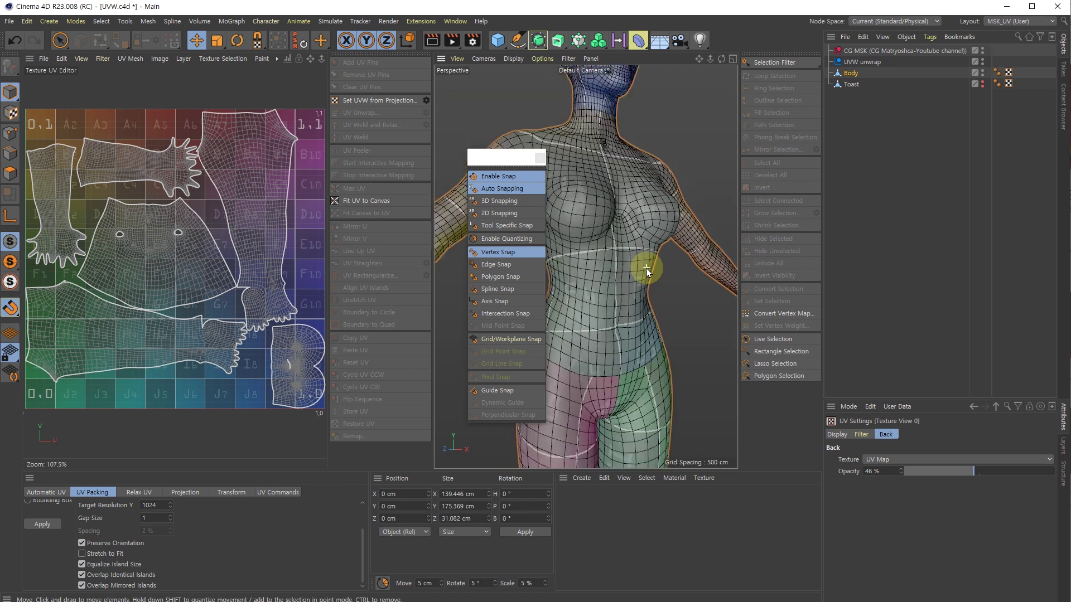
Step: Close the floating snapping palette and set the texture view background to Empty Canvas
{"action": "left_click", "coordinate": [540, 159]}
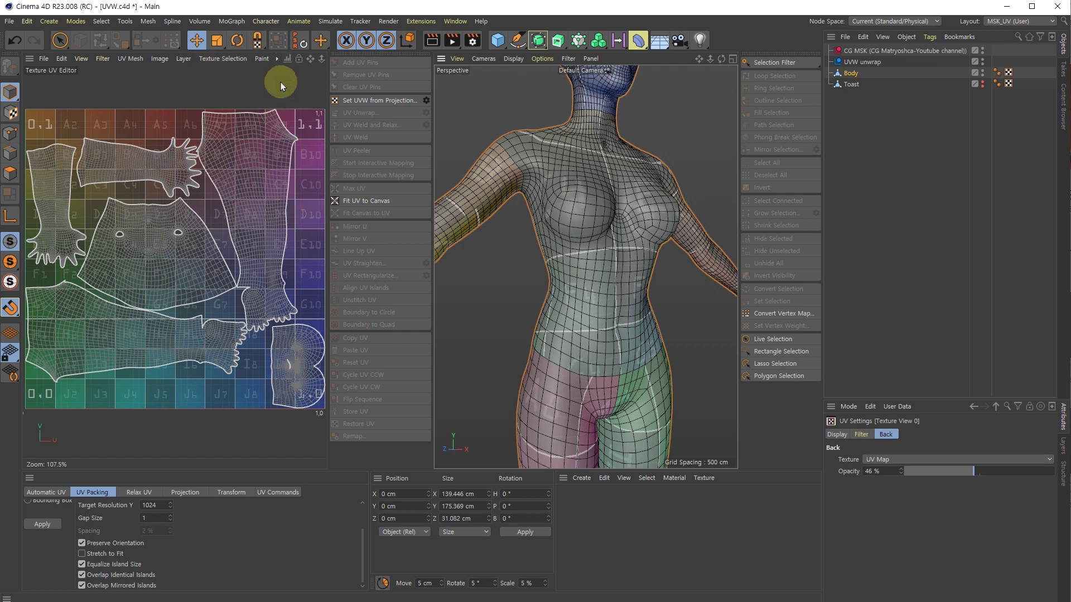
{"action": "left_click", "coordinate": [278, 58]}
{"action": "left_click", "coordinate": [340, 82]}
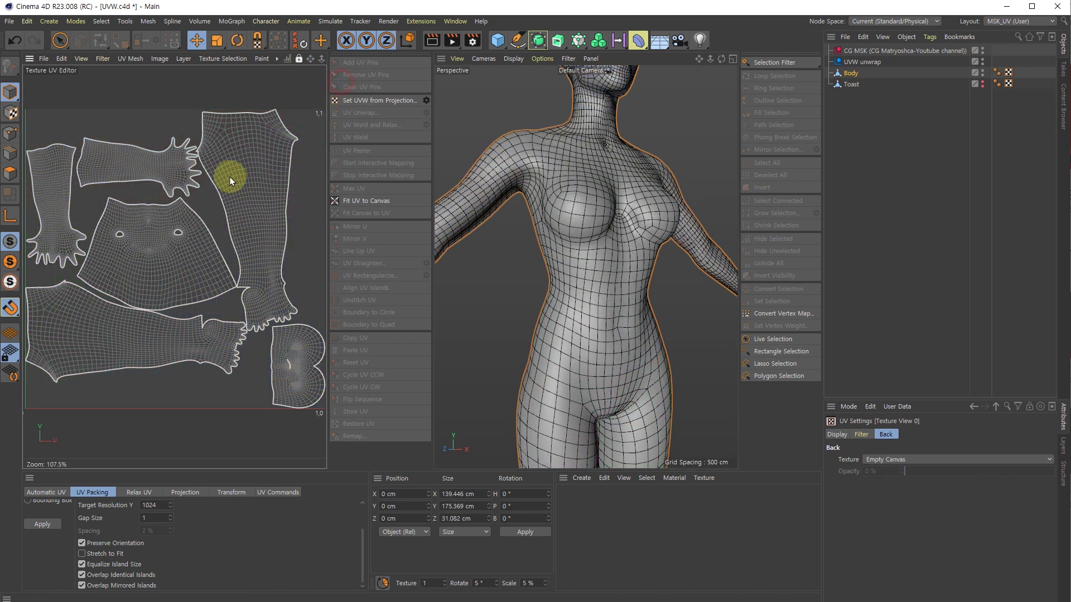
Step: Set the overlay shading to Multi-Color Islands in the display options of the texture view's UV Settings
{"action": "scroll", "coordinate": [229, 177], "scroll_direction": "down", "scroll_amount": 1}
{"action": "scroll", "coordinate": [217, 196], "scroll_direction": "up", "scroll_amount": 5}
{"action": "scroll", "coordinate": [216, 201], "scroll_direction": "down", "scroll_amount": 3}
{"action": "middle_click_drag", "start_coordinate": [211, 288], "coordinate": [224, 230], "text": "alt"}
{"action": "left_click", "coordinate": [231, 179]}
{"action": "left_click", "coordinate": [847, 406]}
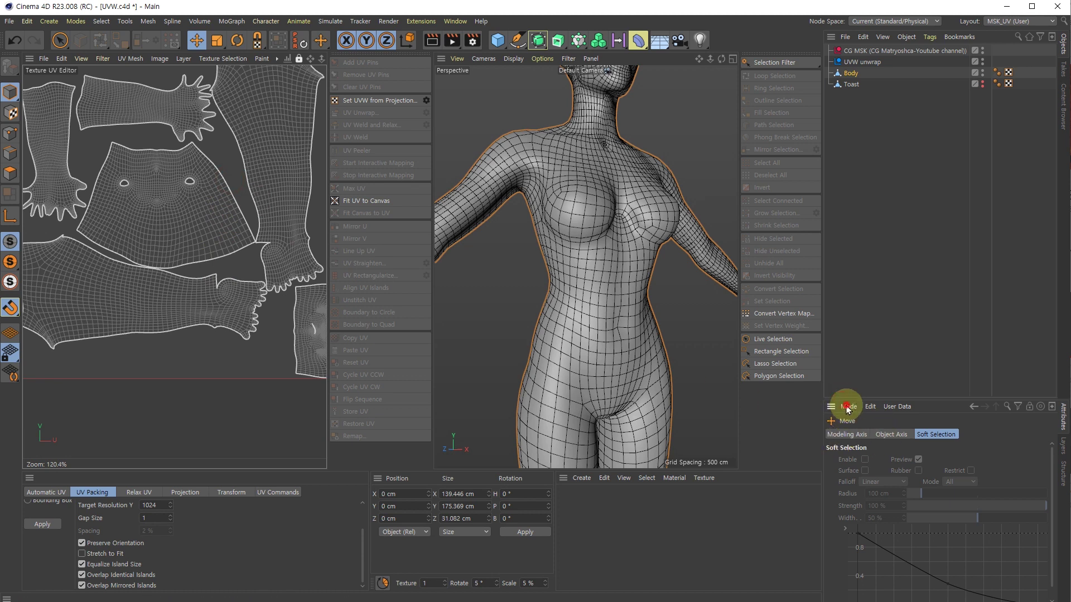
{"action": "left_click", "coordinate": [875, 574]}
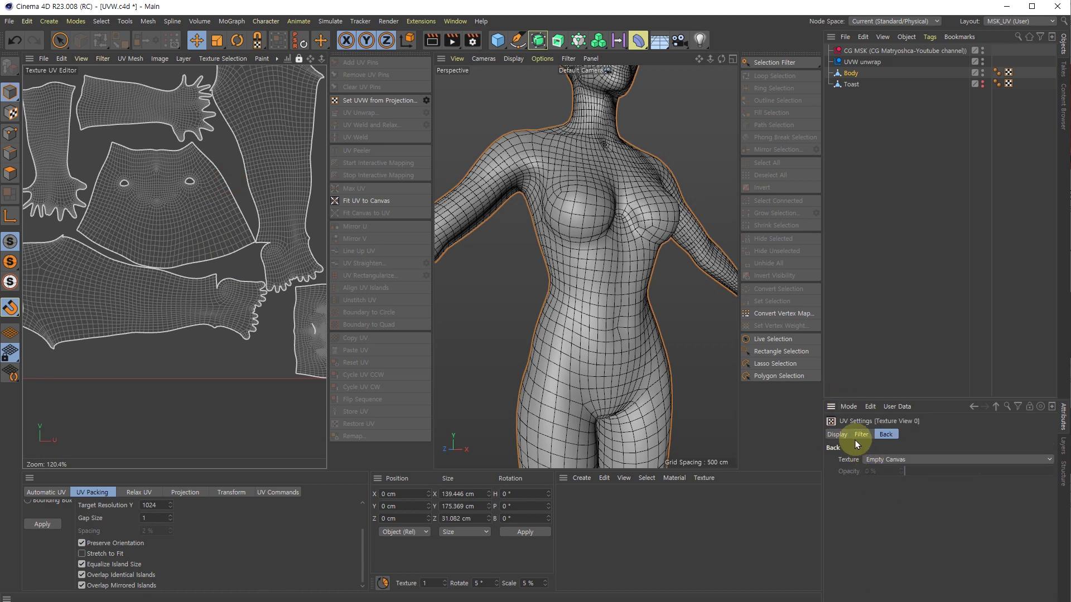
{"action": "left_click", "coordinate": [837, 435]}
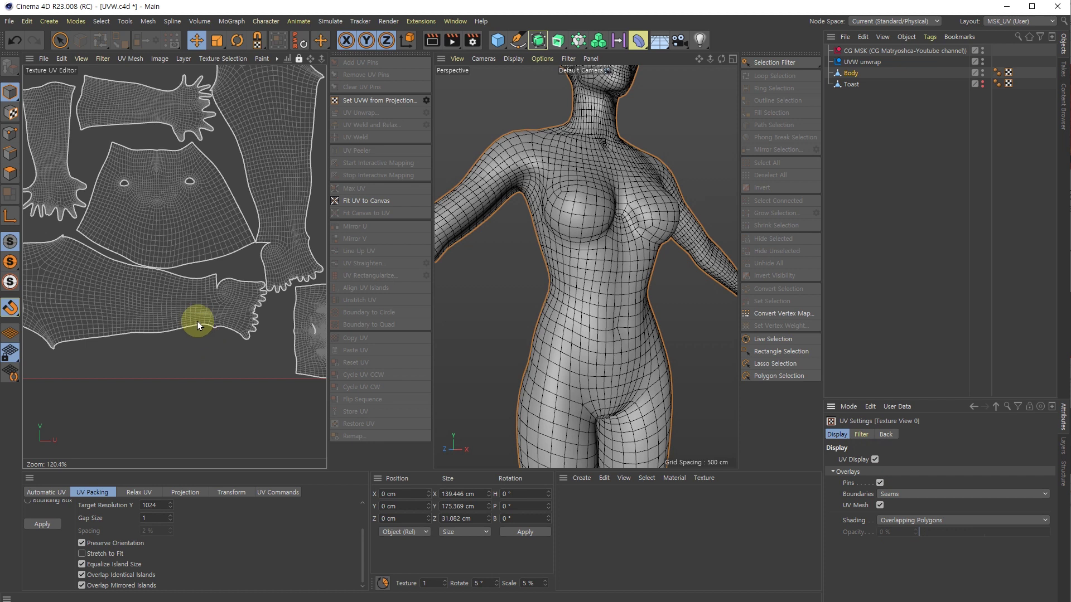
{"action": "scroll", "coordinate": [197, 321], "scroll_direction": "down", "scroll_amount": 4}
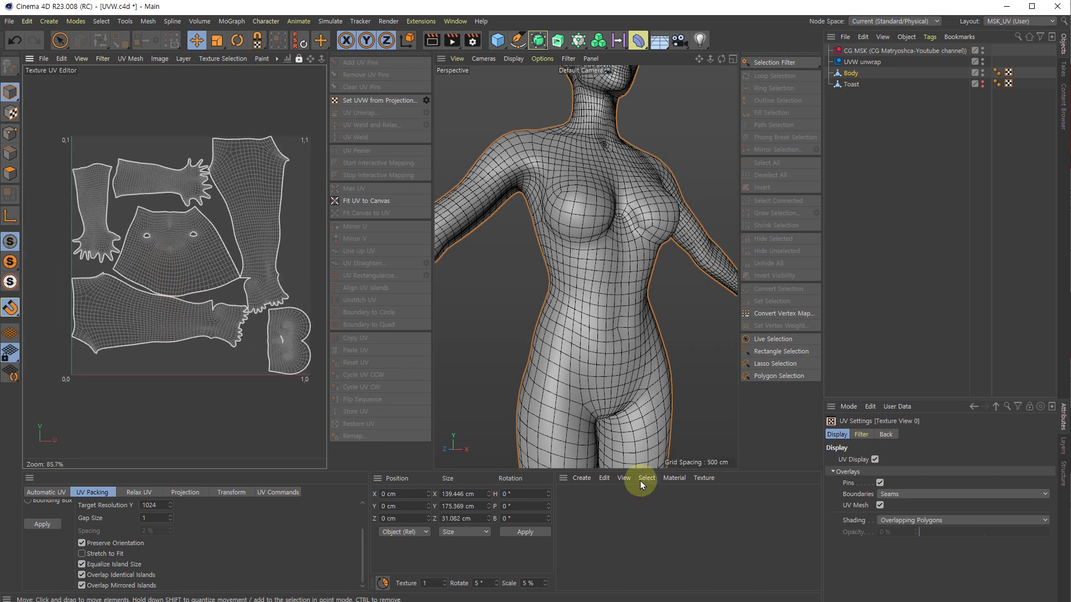
{"action": "left_click", "coordinate": [80, 59]}
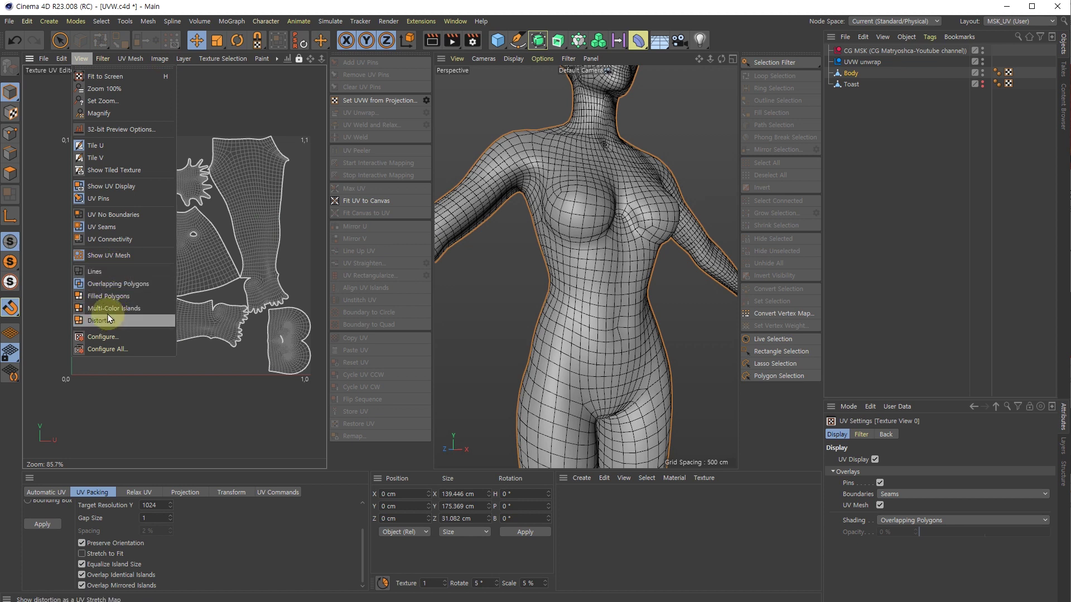
{"action": "left_click", "coordinate": [924, 521]}
{"action": "left_click", "coordinate": [904, 521]}
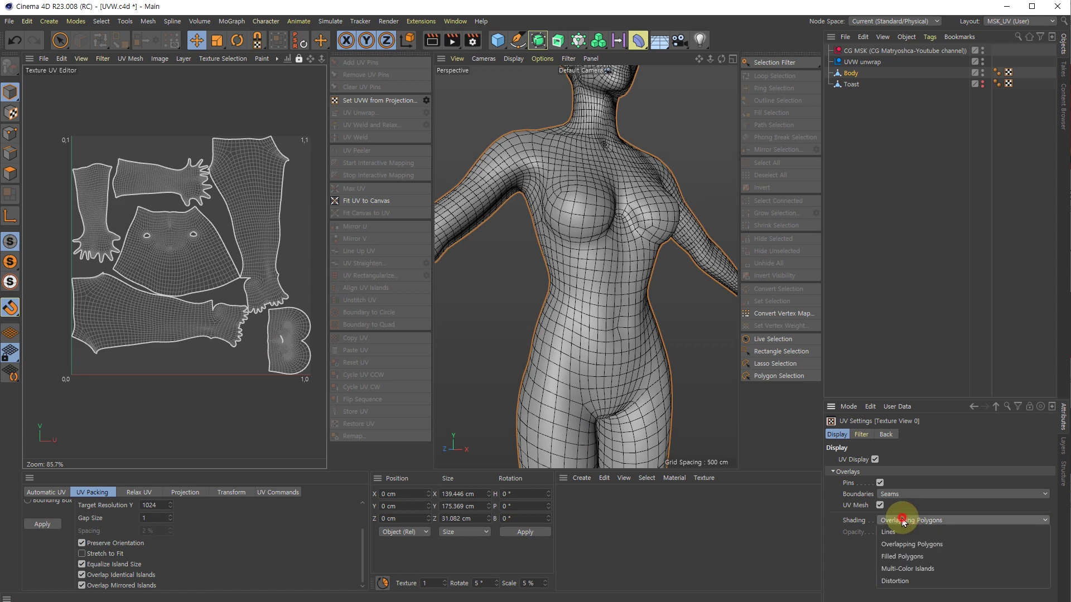
{"action": "left_click", "coordinate": [912, 569]}
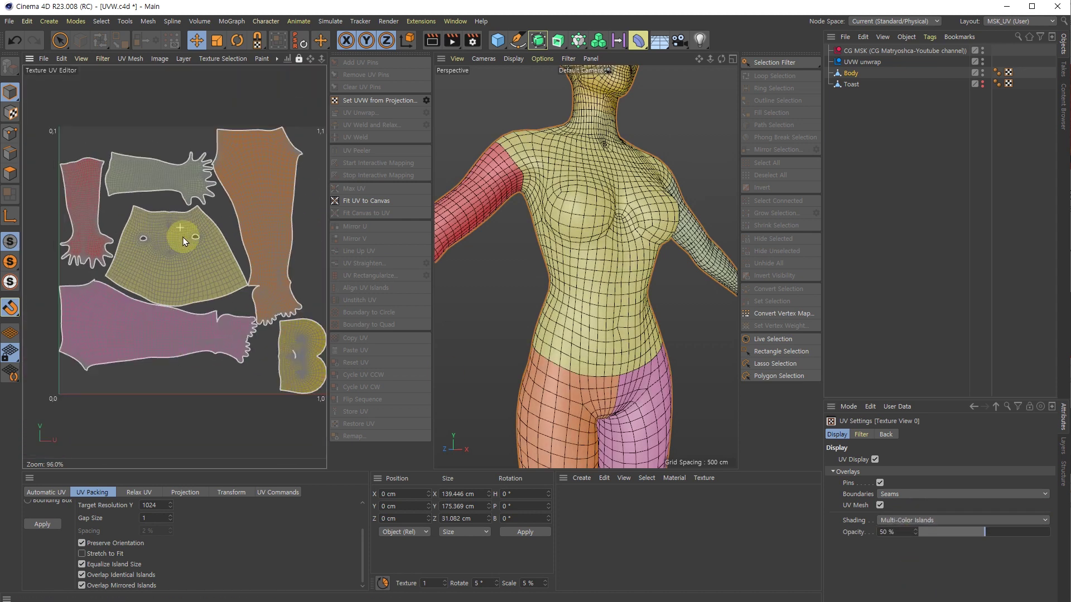
{"action": "scroll", "coordinate": [210, 289], "scroll_direction": "up", "scroll_amount": 1}
{"action": "left_click", "coordinate": [123, 235]}
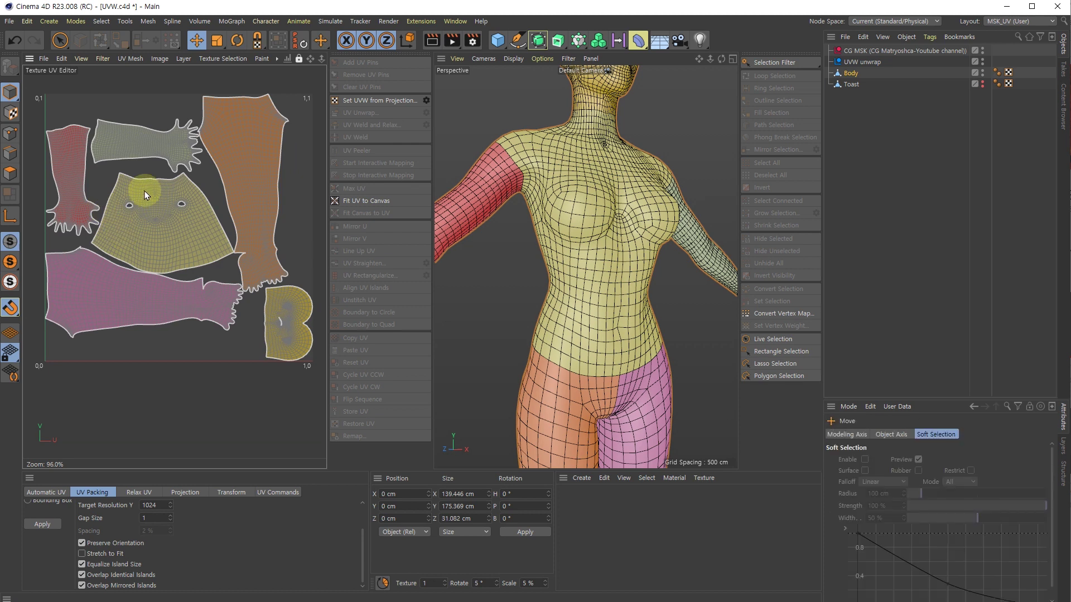
Step: Set the overlay shading to Lines in the texture view's UV Settings
{"action": "left_click", "coordinate": [847, 406]}
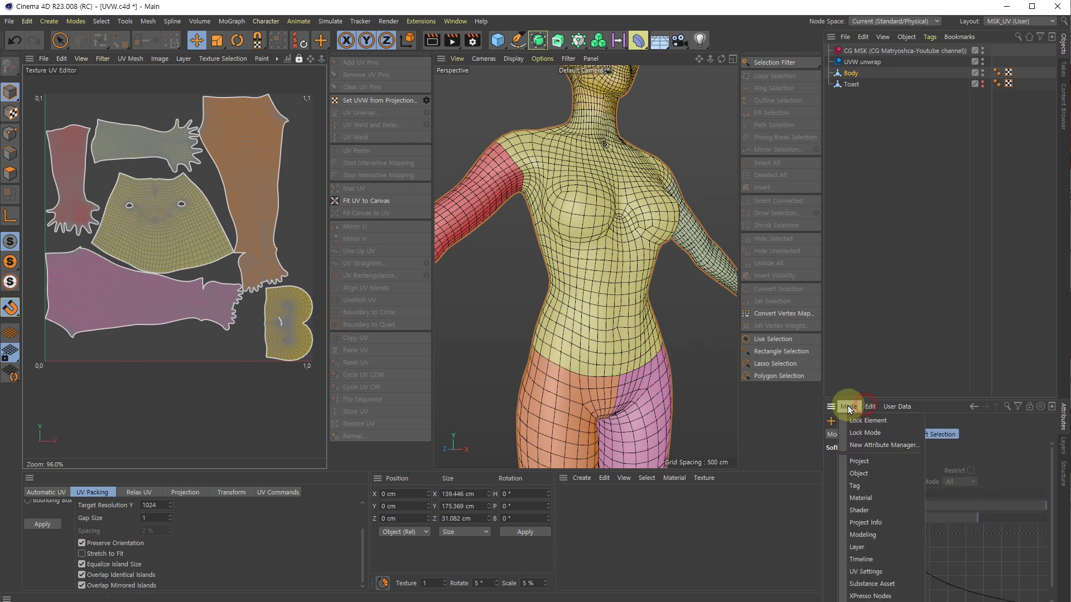
{"action": "left_click", "coordinate": [880, 571]}
{"action": "left_click", "coordinate": [906, 523]}
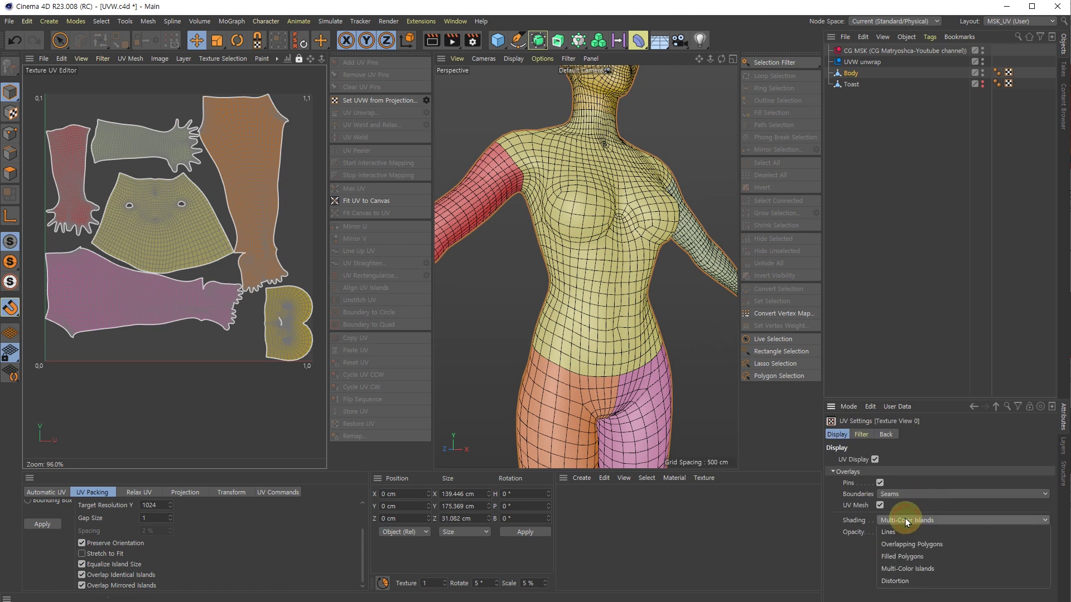
{"action": "left_click", "coordinate": [904, 533]}
{"action": "scroll", "coordinate": [143, 220], "scroll_direction": "up", "scroll_amount": 5}
{"action": "scroll", "coordinate": [139, 223], "scroll_direction": "down", "scroll_amount": 4}
{"action": "left_click", "coordinate": [138, 223]}
{"action": "left_click", "coordinate": [158, 217]}
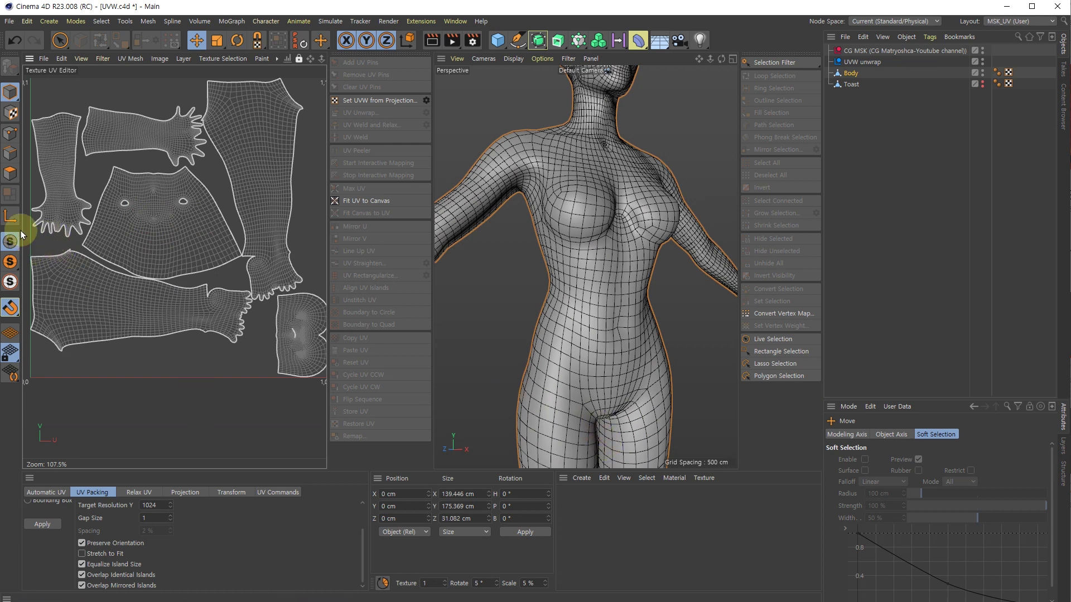
Step: Review the snapping options in a floating palette over the UV islands and close the palette again
{"action": "left_click", "coordinate": [10, 307]}
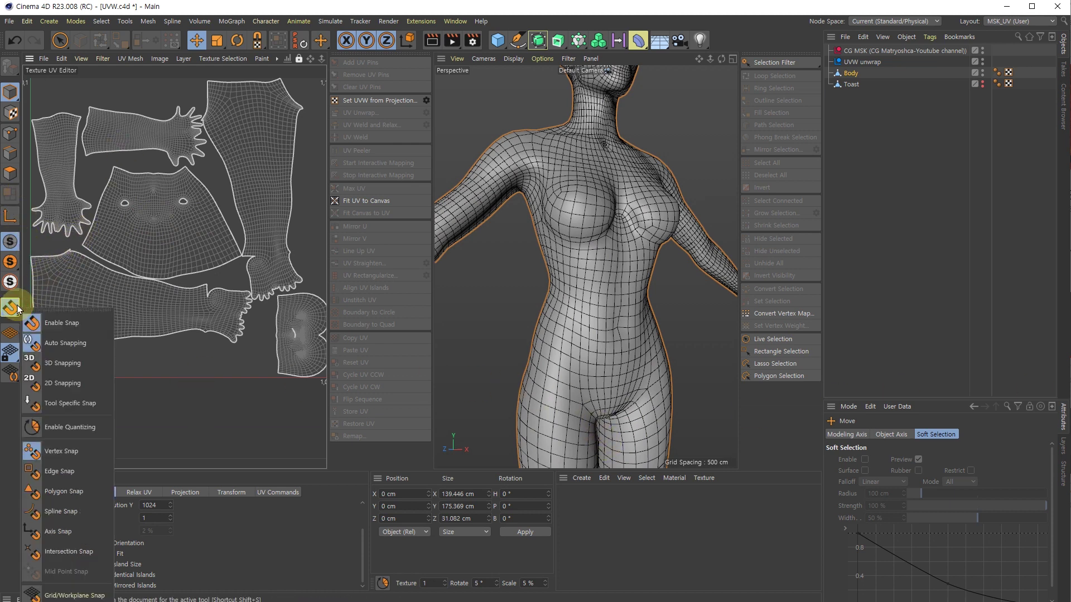
{"action": "left_click", "coordinate": [48, 310]}
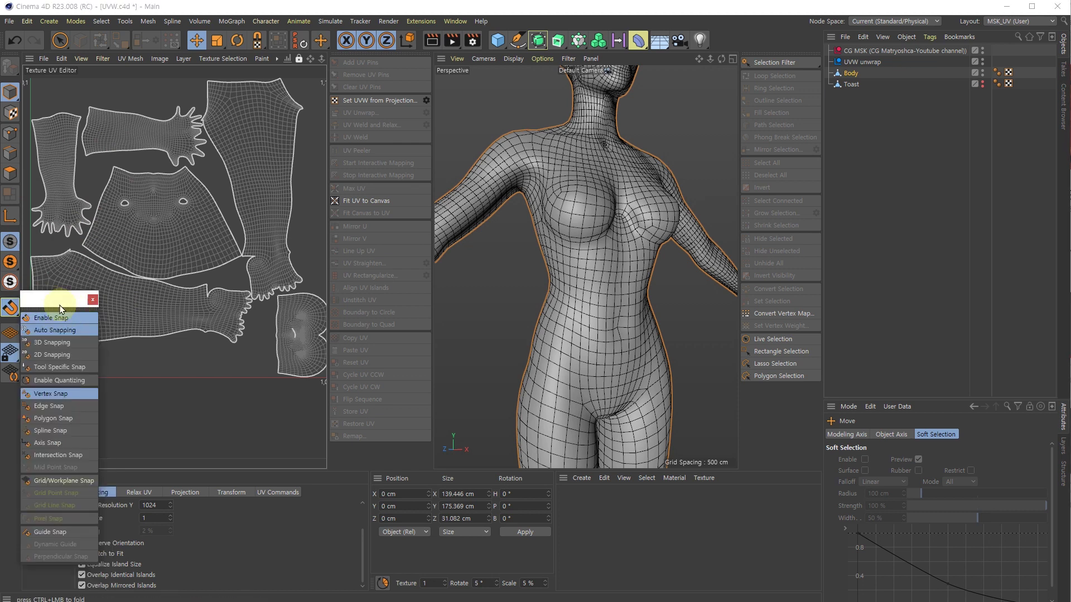
{"action": "left_click_drag", "start_coordinate": [60, 302], "coordinate": [190, 170]}
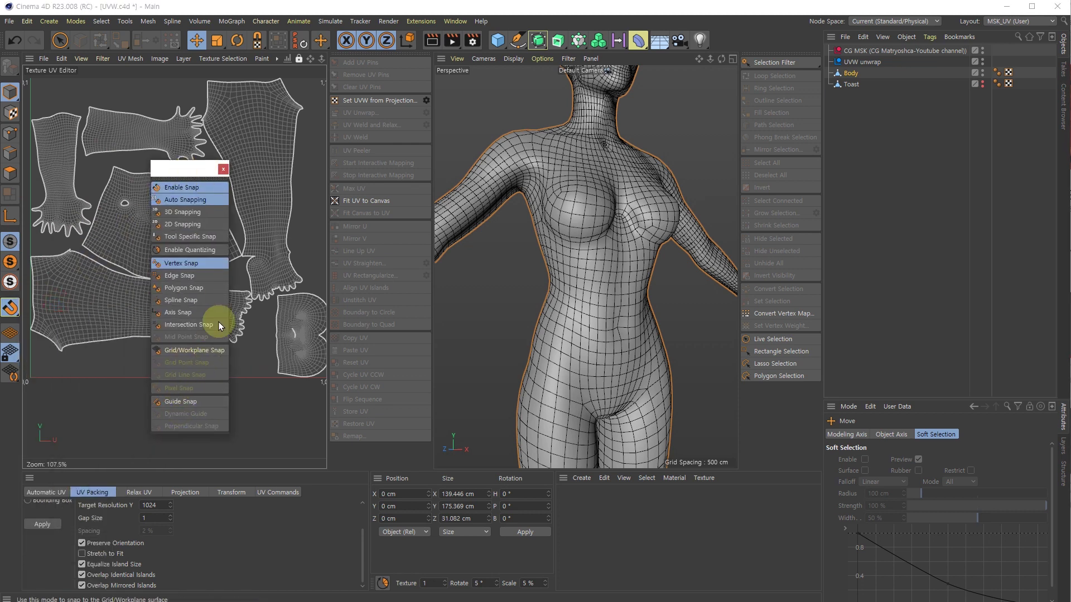
{"action": "left_click", "coordinate": [223, 170]}
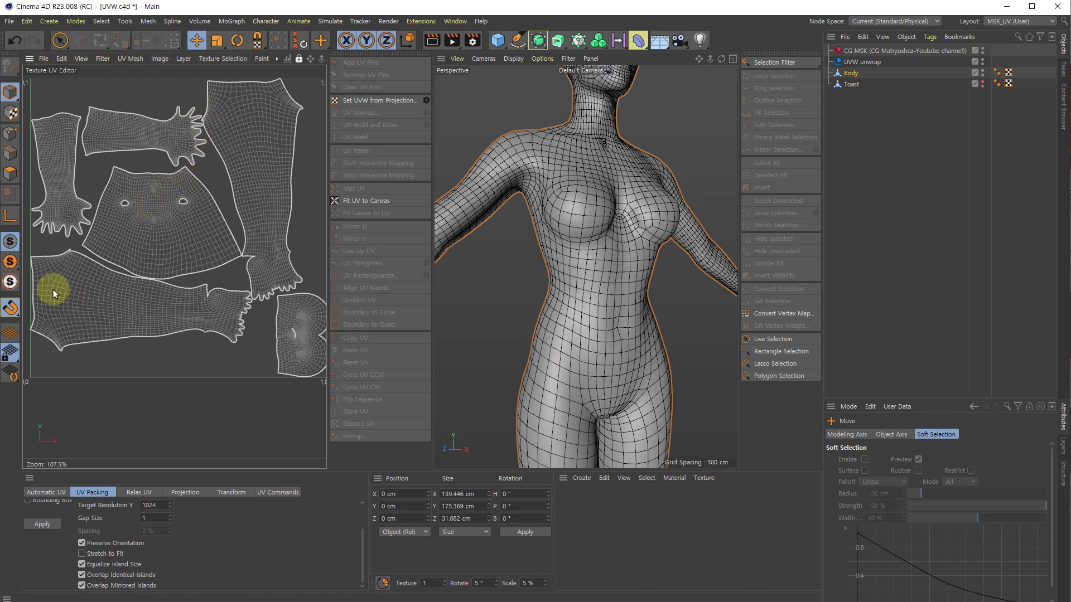
{"action": "left_click", "coordinate": [11, 310]}
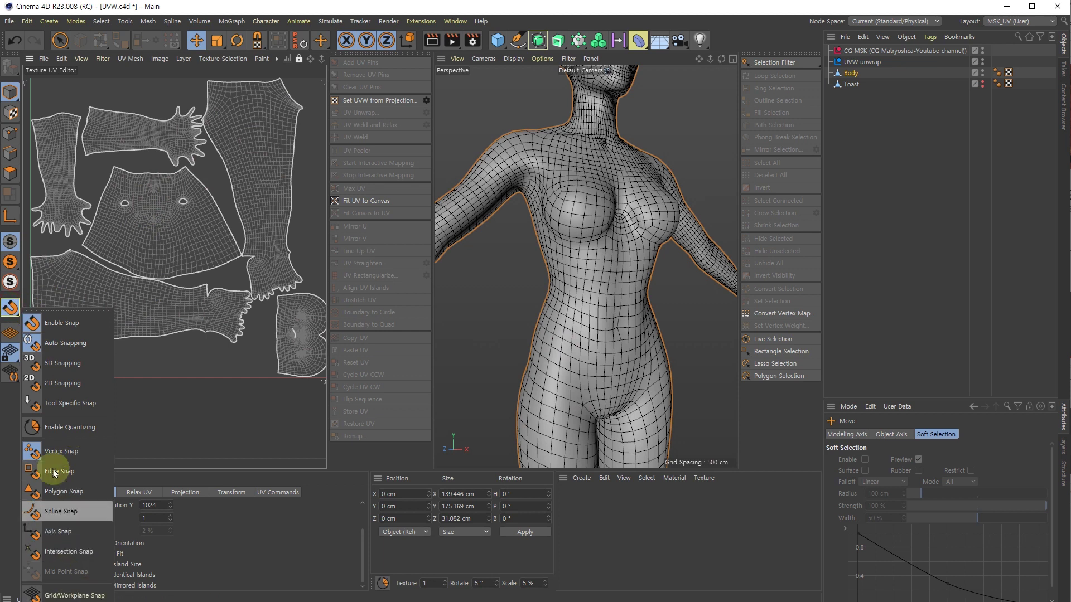
{"action": "left_click", "coordinate": [48, 310]}
{"action": "left_click_drag", "start_coordinate": [48, 302], "coordinate": [130, 130]}
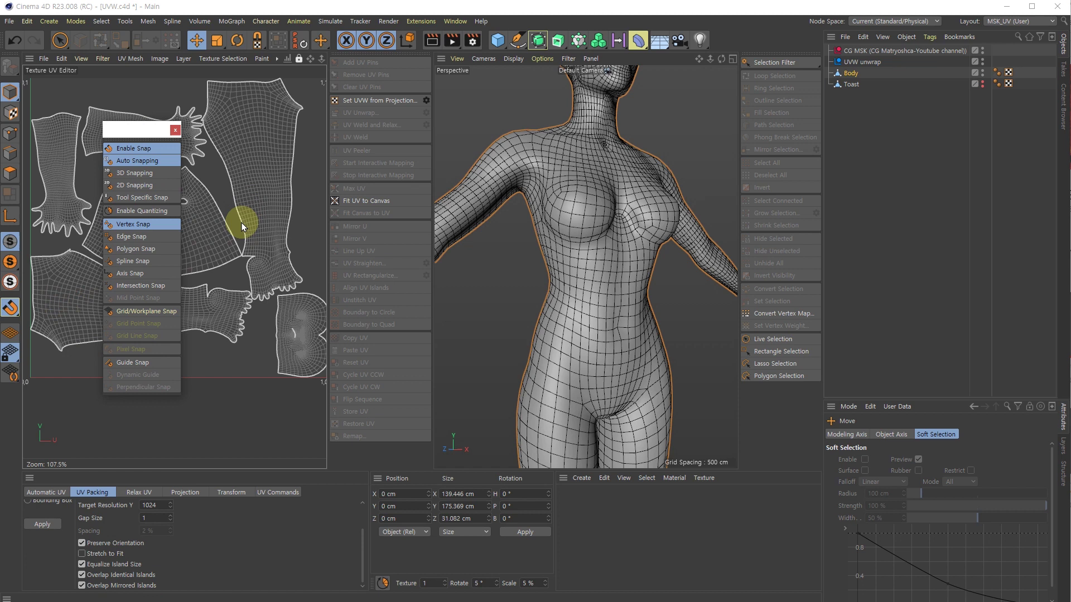
{"action": "left_click", "coordinate": [174, 132]}
Step: Switch to polygon mode and select the torso's UV island
{"action": "scroll", "coordinate": [148, 125], "scroll_direction": "up", "scroll_amount": 10}
{"action": "scroll", "coordinate": [179, 156], "scroll_direction": "down", "scroll_amount": 12}
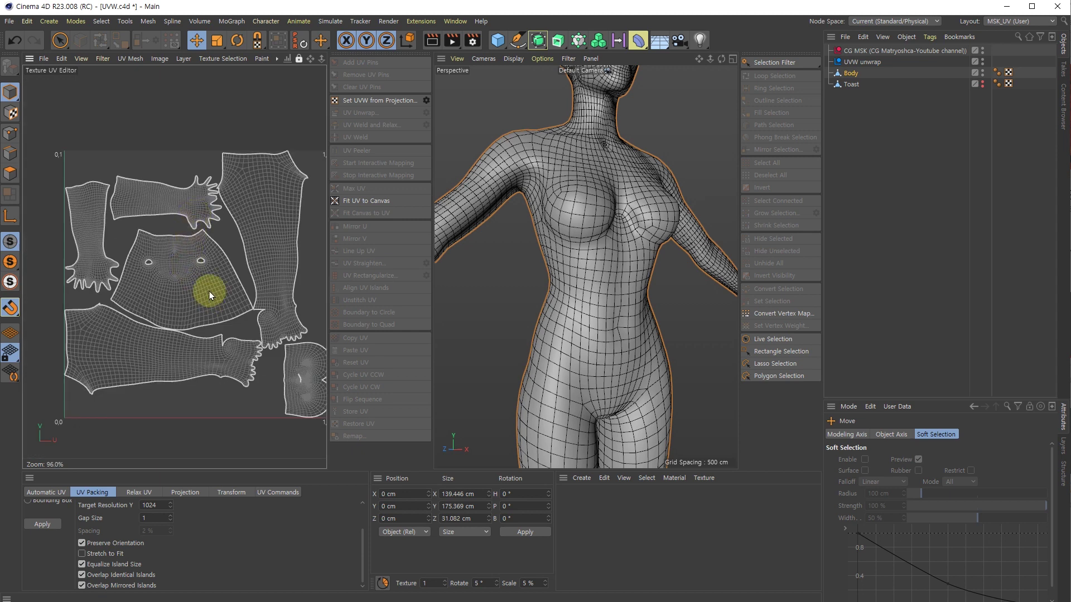
{"action": "scroll", "coordinate": [209, 292], "scroll_direction": "up", "scroll_amount": 4}
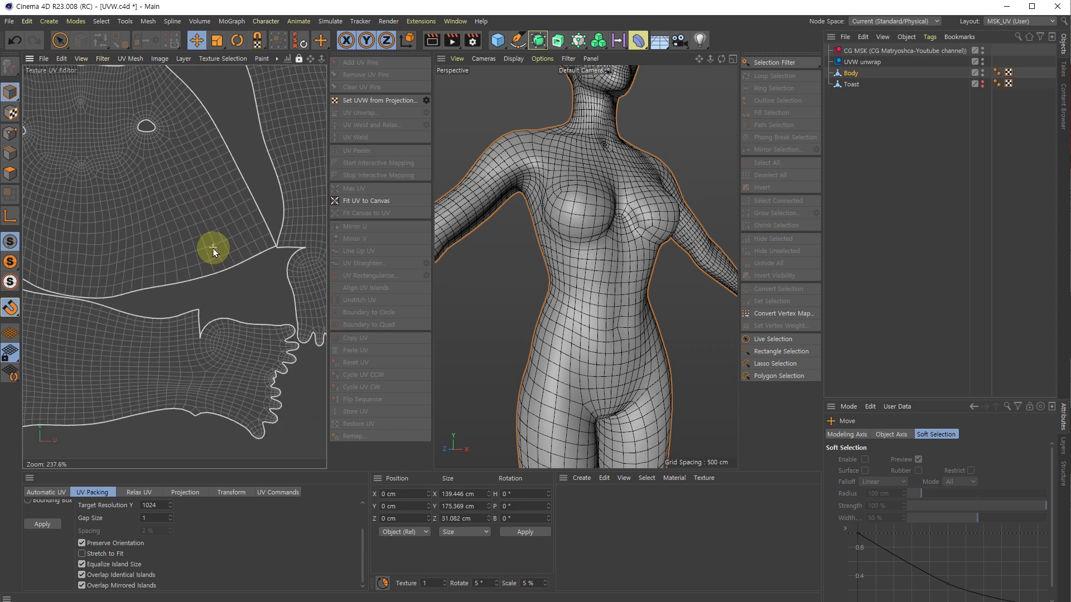
{"action": "scroll", "coordinate": [213, 251], "scroll_direction": "down", "scroll_amount": 3}
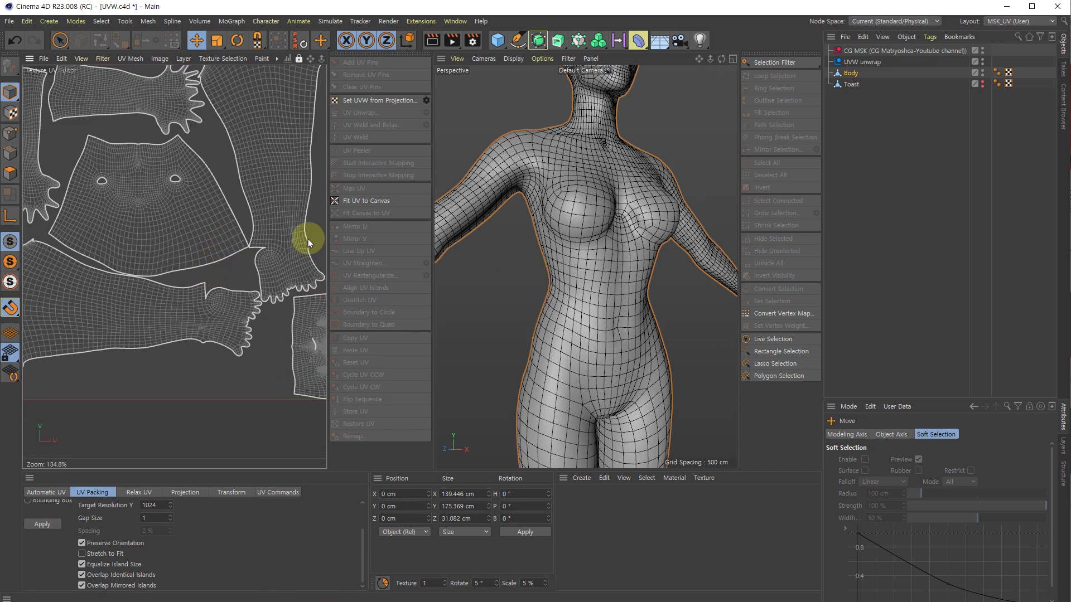
{"action": "left_click", "coordinate": [10, 174]}
{"action": "double_click", "coordinate": [168, 170]}
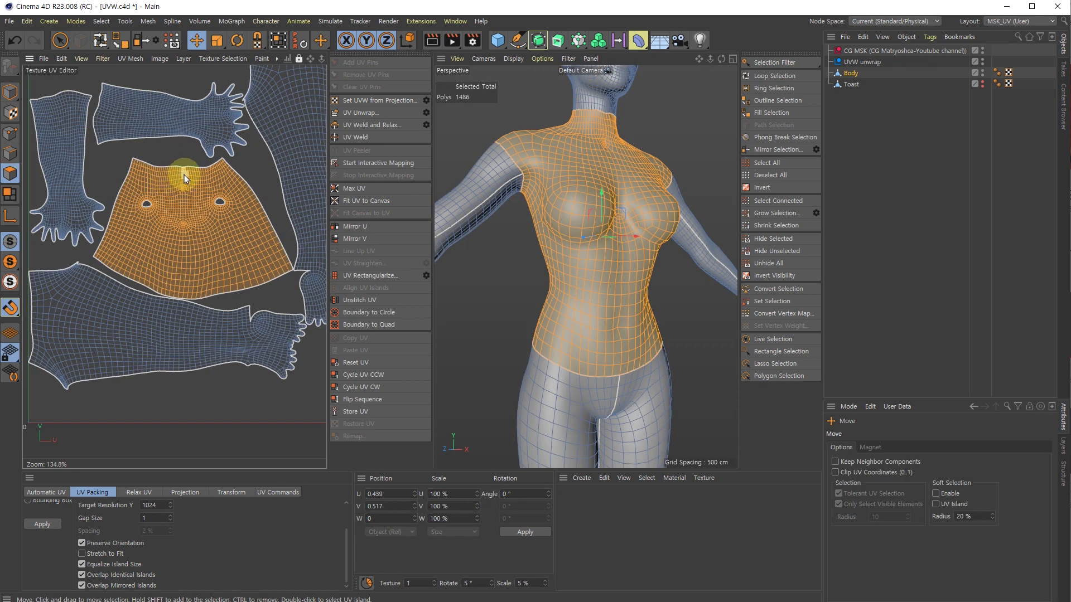
{"action": "double_click", "coordinate": [202, 194]}
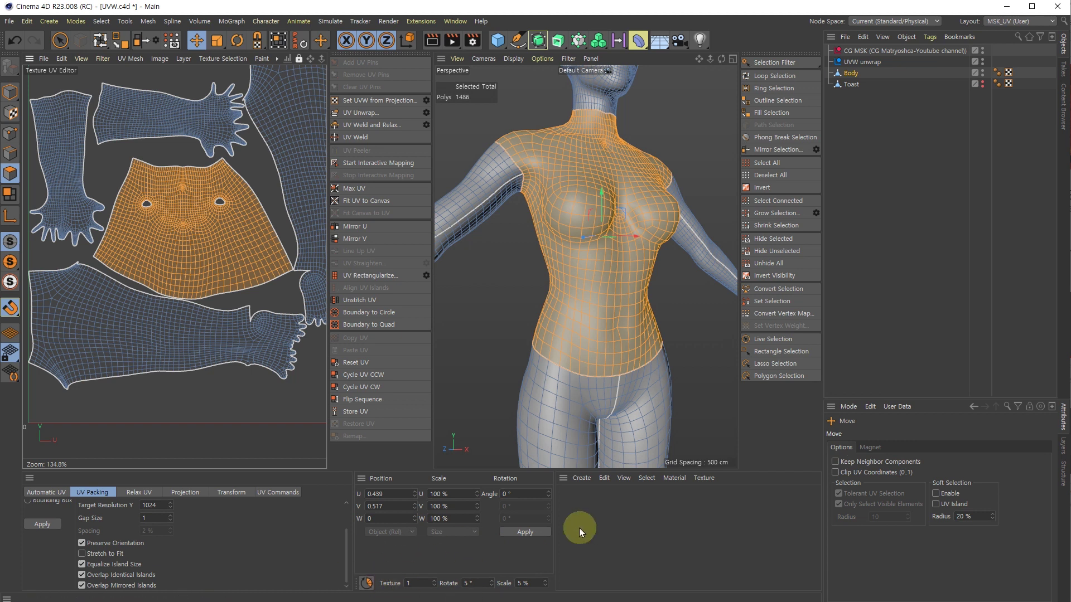
Step: Show the Quantize settings in the Modeling Settings and set the texture quantizing step to 0.01
{"action": "left_click", "coordinate": [851, 408]}
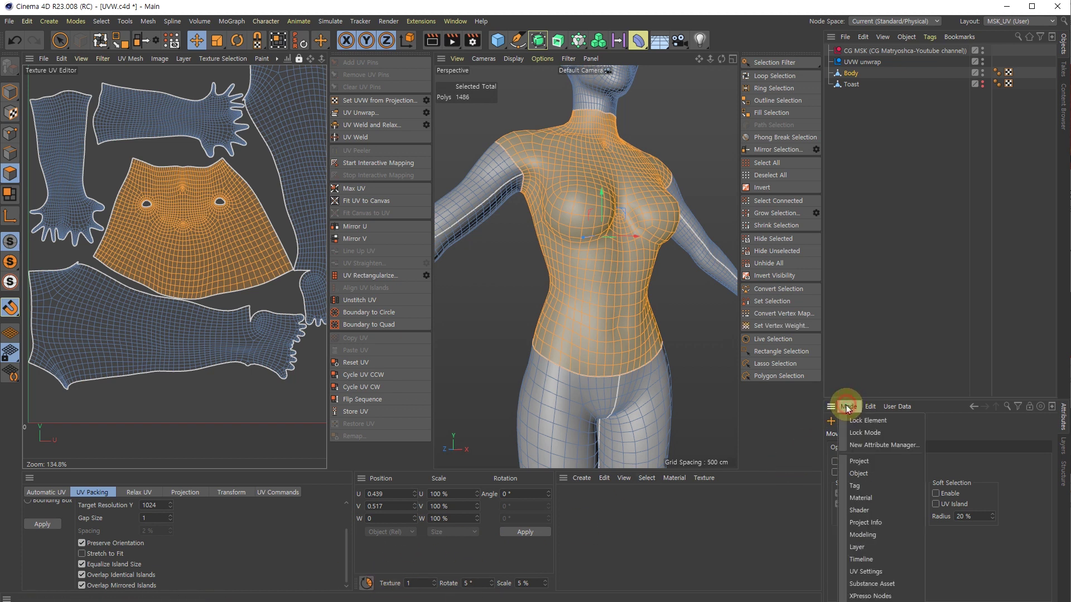
{"action": "left_click", "coordinate": [863, 535]}
{"action": "left_click", "coordinate": [894, 435]}
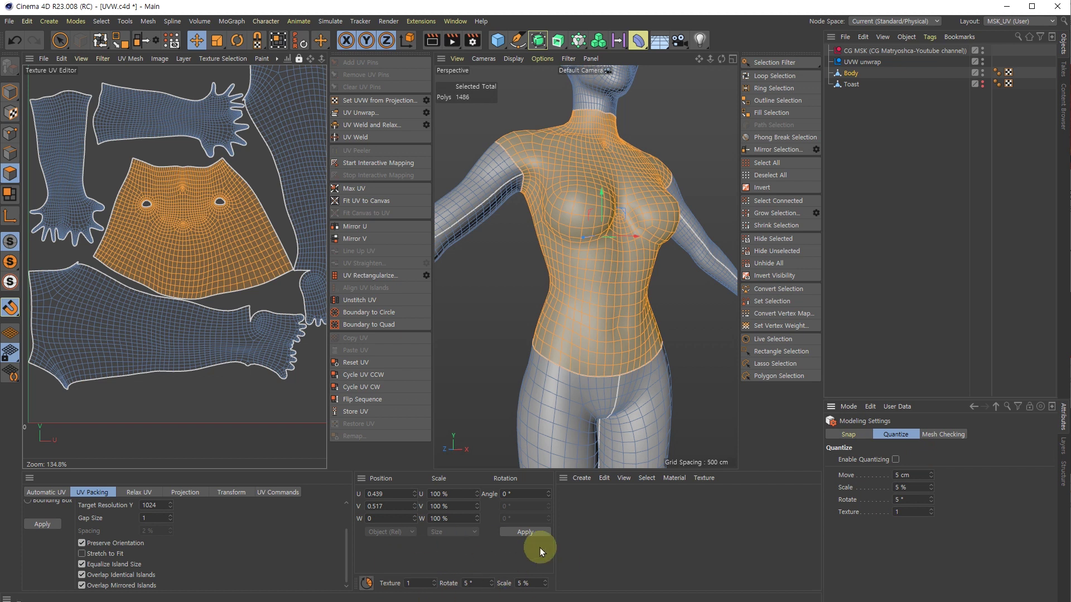
{"action": "scroll", "coordinate": [182, 232], "scroll_direction": "down", "scroll_amount": 3}
{"action": "left_click", "coordinate": [425, 581]}
{"action": "type", "text": "0.01"}
{"action": "key", "text": "Return"}
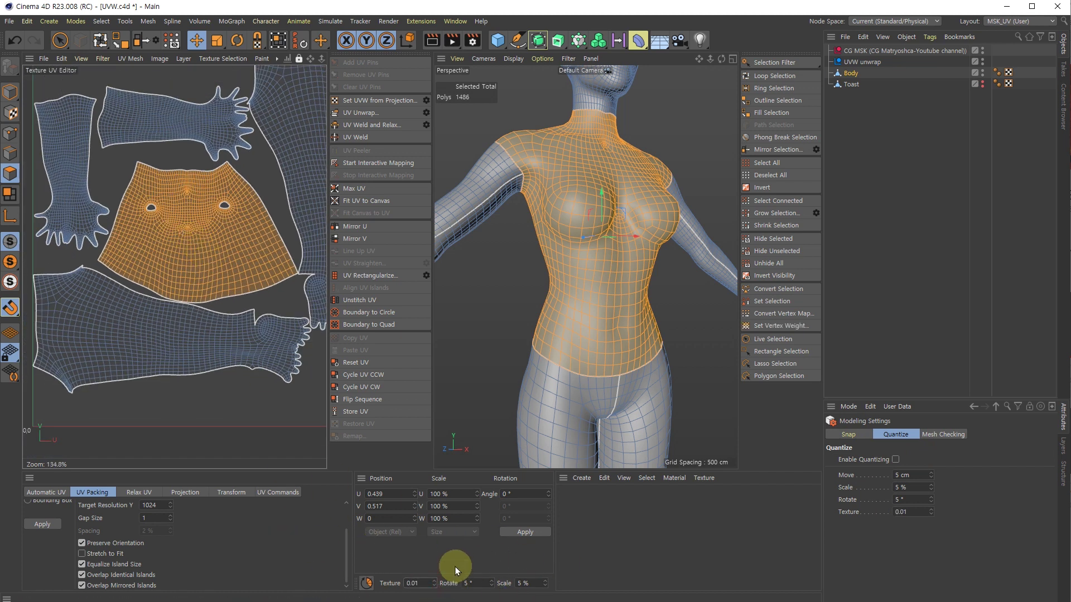
Step: Set the rotation quantizing step to 10°
{"action": "left_click", "coordinate": [479, 582]}
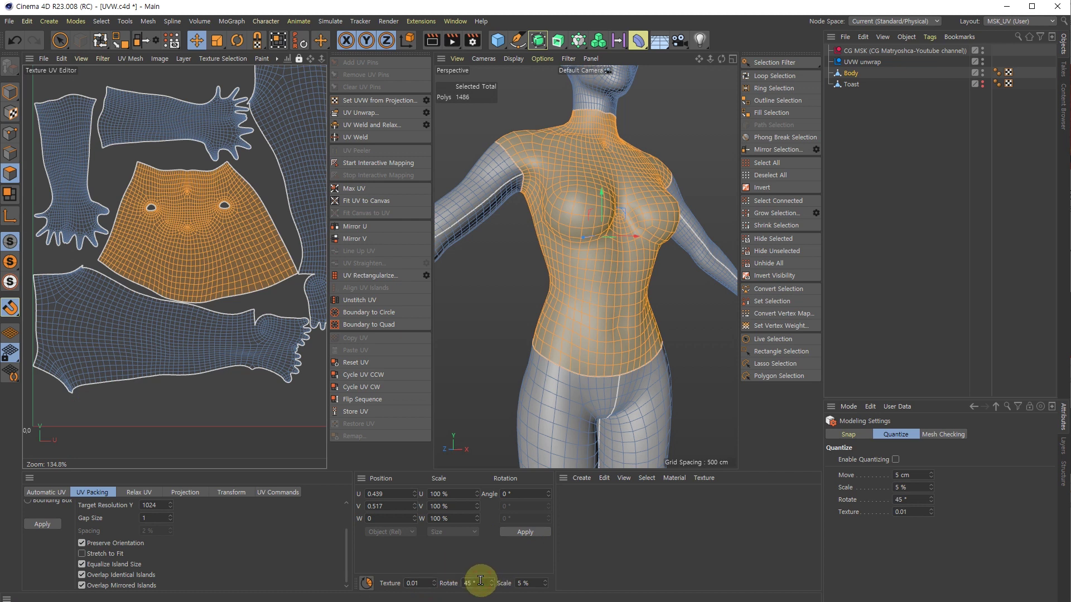
{"action": "type", "text": "1"}
{"action": "double_click", "coordinate": [481, 582]}
{"action": "type", "text": "1"}
{"action": "scroll", "coordinate": [217, 190], "scroll_direction": "up", "scroll_amount": 4}
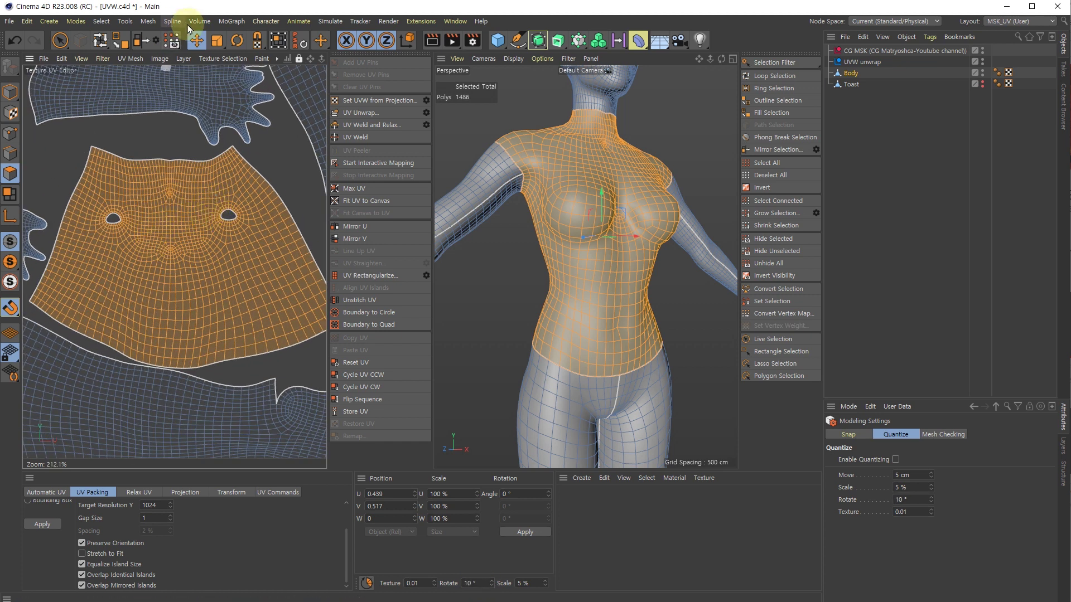
Step: Try rotating and scaling the torso's UV island, undoing each transformation
{"action": "left_click", "coordinate": [237, 40]}
{"action": "left_click_drag", "start_coordinate": [211, 242], "coordinate": [239, 295]}
{"action": "key", "text": "ctrl+z"}
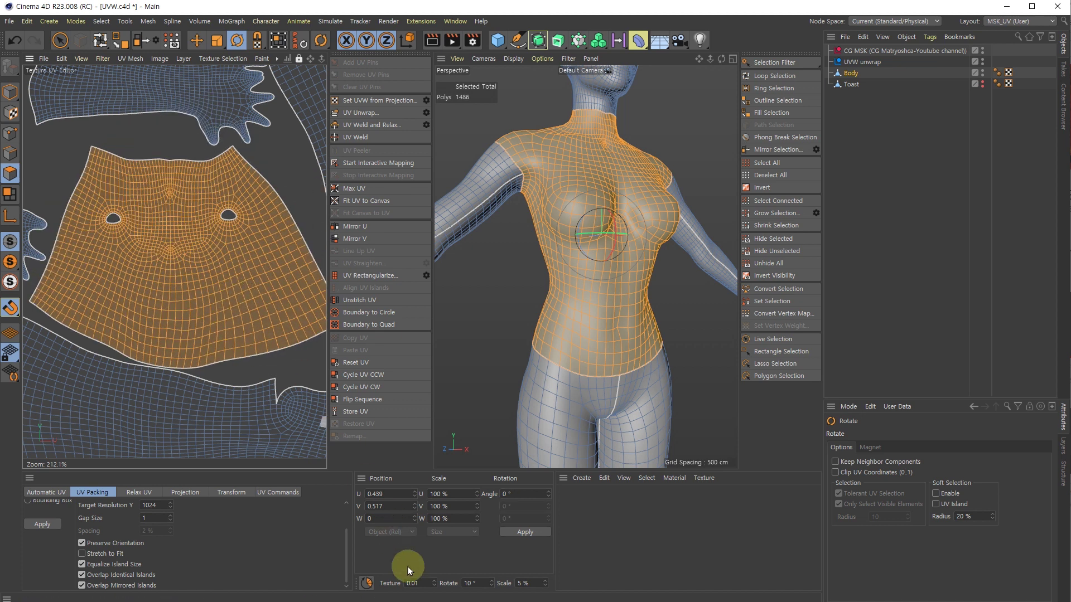
{"action": "key", "text": "t"}
{"action": "left_click_drag", "start_coordinate": [192, 288], "coordinate": [280, 313]}
{"action": "key", "text": "ctrl+z"}
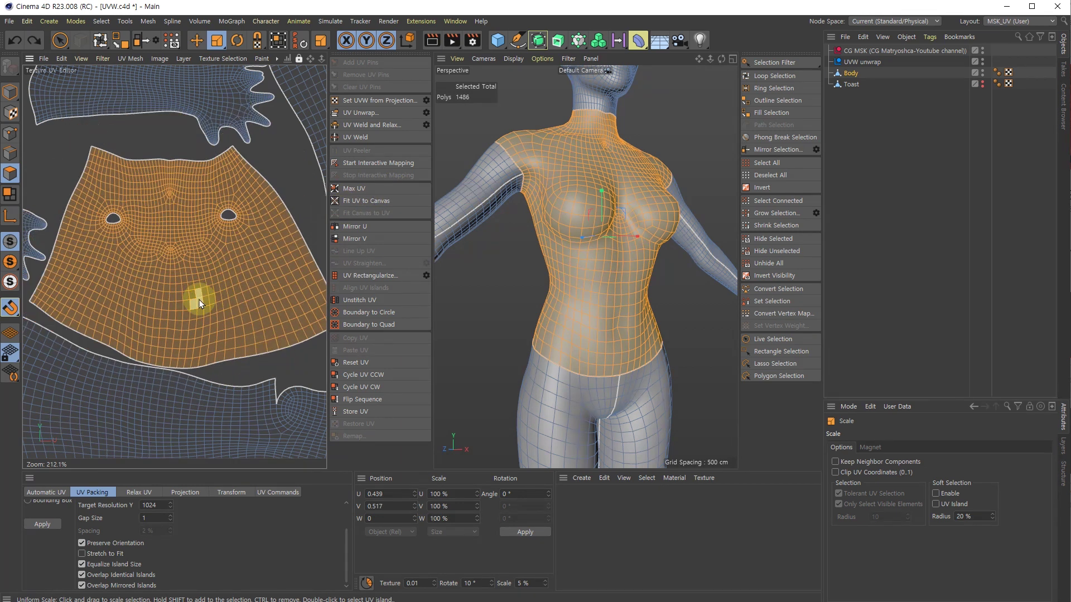
Step: Set the texture quantizing step to 1
{"action": "left_click", "coordinate": [411, 583]}
{"action": "scroll", "coordinate": [232, 279], "scroll_direction": "down", "scroll_amount": 5}
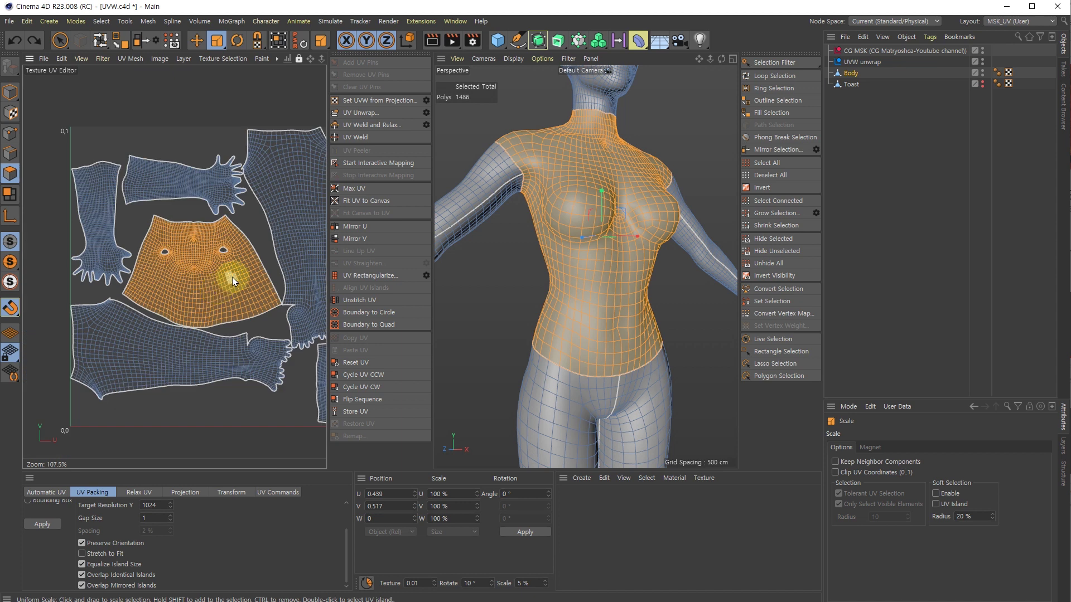
{"action": "left_click", "coordinate": [411, 583]}
{"action": "type", "text": "1"}
{"action": "key", "text": "Return"}
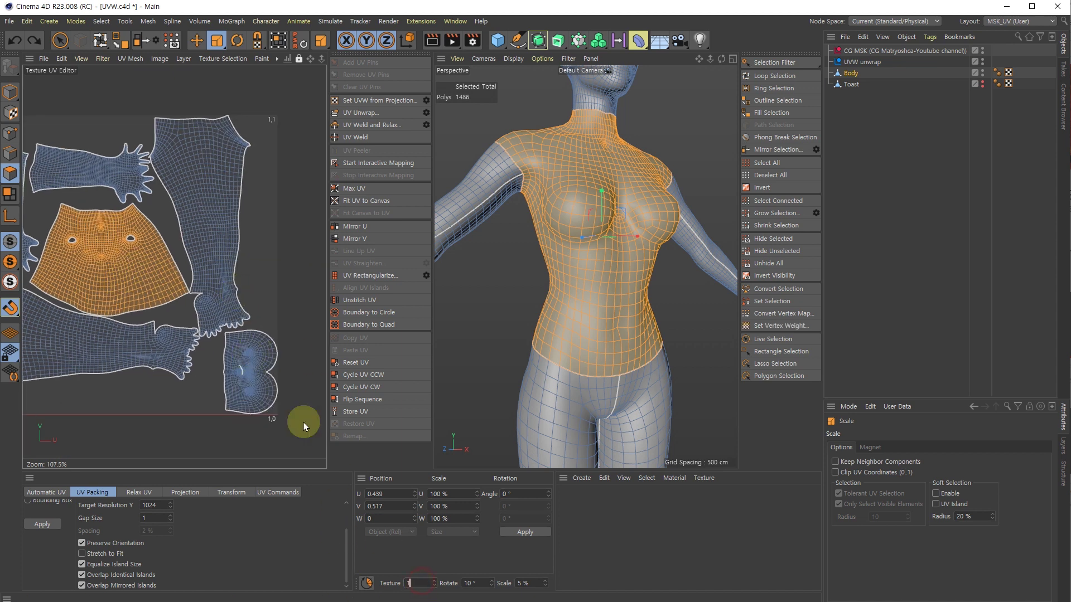
Step: Move the torso's UV island one full tile sideways out of the canvas, to U 1.439
{"action": "scroll", "coordinate": [179, 303], "scroll_direction": "down", "scroll_amount": 5}
{"action": "left_click_drag", "start_coordinate": [164, 295], "coordinate": [316, 303]}
{"action": "key", "text": "e"}
{"action": "middle_click_drag", "start_coordinate": [319, 313], "coordinate": [254, 305], "text": "alt"}
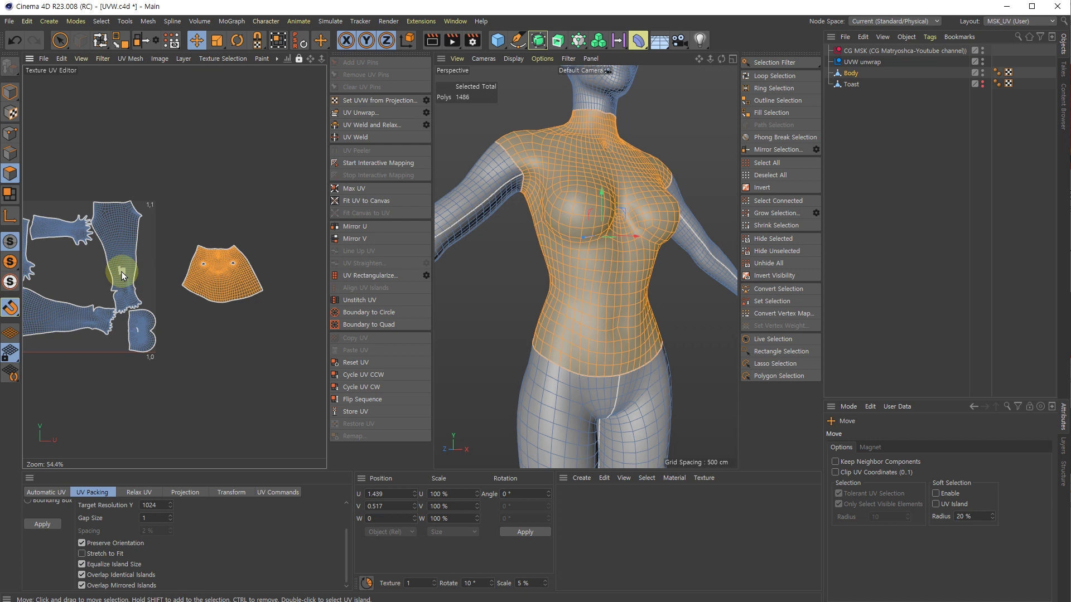
{"action": "scroll", "coordinate": [121, 272], "scroll_direction": "down", "scroll_amount": 2}
{"action": "middle_click_drag", "start_coordinate": [135, 246], "coordinate": [153, 244], "text": "alt"}
Step: Try scaling the torso's UV island outside the canvas and undo the scaling
{"action": "key", "text": "t"}
{"action": "left_click_drag", "start_coordinate": [212, 286], "coordinate": [289, 217]}
{"action": "key", "text": "ctrl+z"}
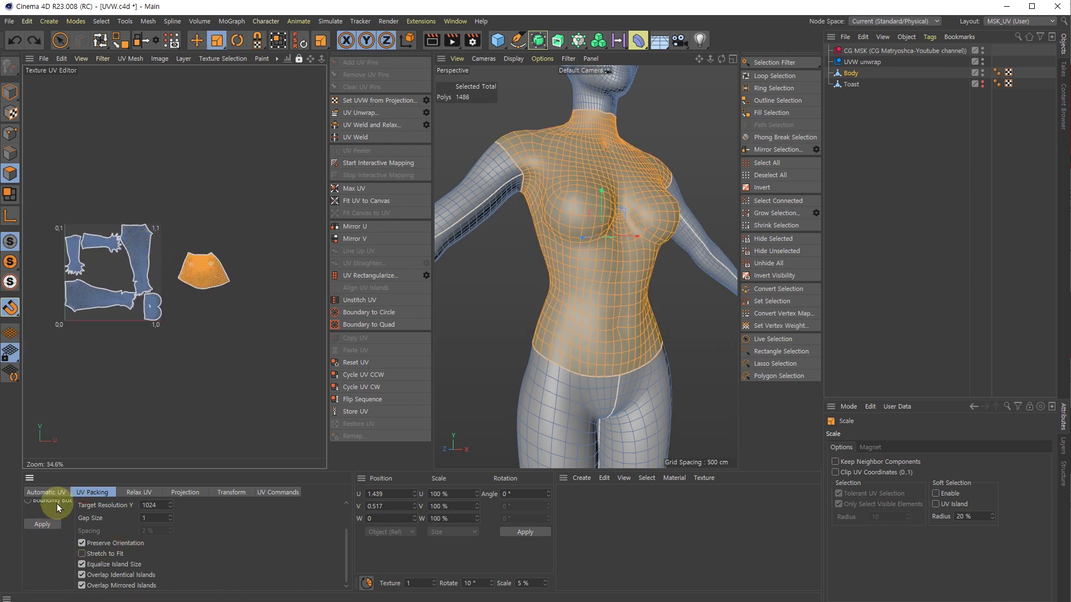
Step: Try to pack the torso's UV island with the Geometric method and Stretch to Fit enabled
{"action": "scroll", "coordinate": [45, 525], "scroll_direction": "up", "scroll_amount": 2}
{"action": "left_click", "coordinate": [51, 513]}
{"action": "left_click", "coordinate": [44, 524]}
{"action": "scroll", "coordinate": [67, 570], "scroll_direction": "down", "scroll_amount": 2}
{"action": "left_click", "coordinate": [44, 530]}
{"action": "scroll", "coordinate": [184, 268], "scroll_direction": "up", "scroll_amount": 3}
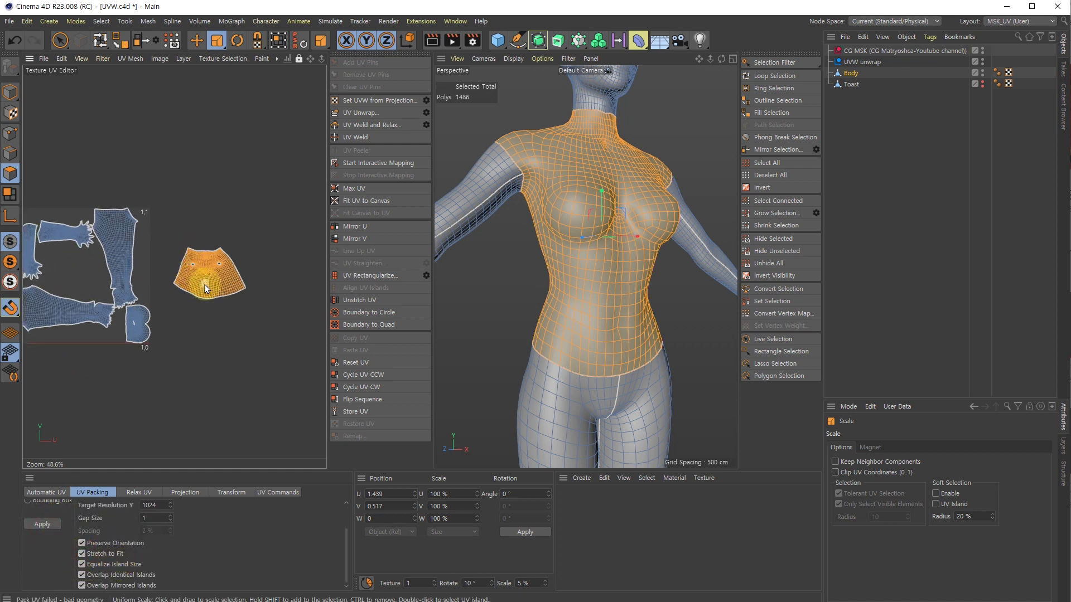
Step: Move the torso's UV island back into the original UV tile, to U 0.439
{"action": "key", "text": "e"}
{"action": "left_click_drag", "start_coordinate": [212, 287], "coordinate": [70, 290]}
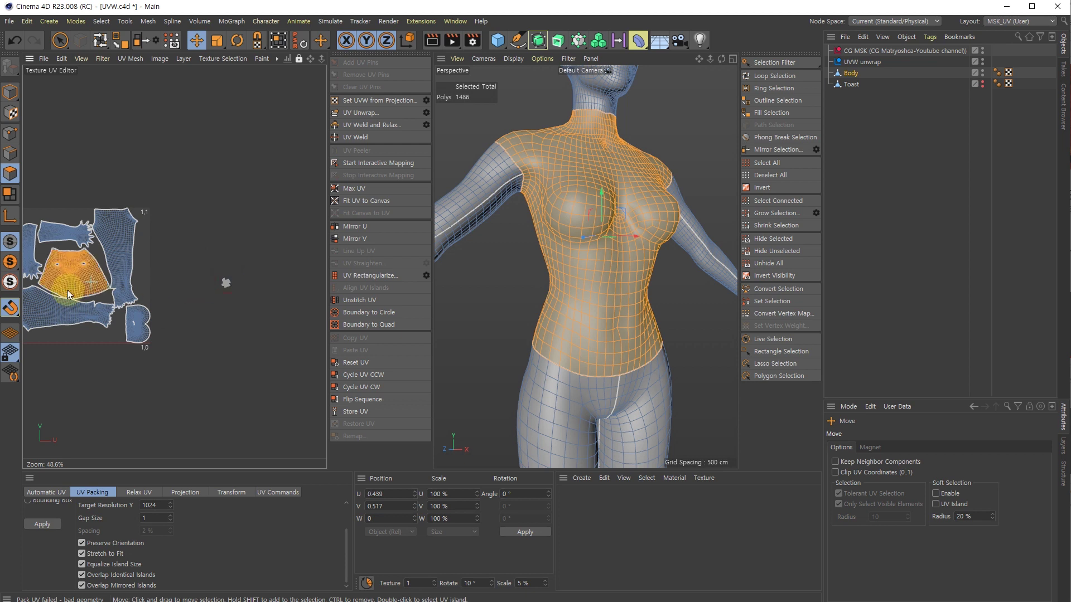
{"action": "middle_click_drag", "start_coordinate": [83, 359], "coordinate": [183, 342], "text": "alt"}
{"action": "scroll", "coordinate": [55, 515], "scroll_direction": "up", "scroll_amount": 2}
Step: Pack the torso's UV island with the Rasterized method and move it into the adjacent tile, to U 1.5
{"action": "left_click", "coordinate": [38, 516]}
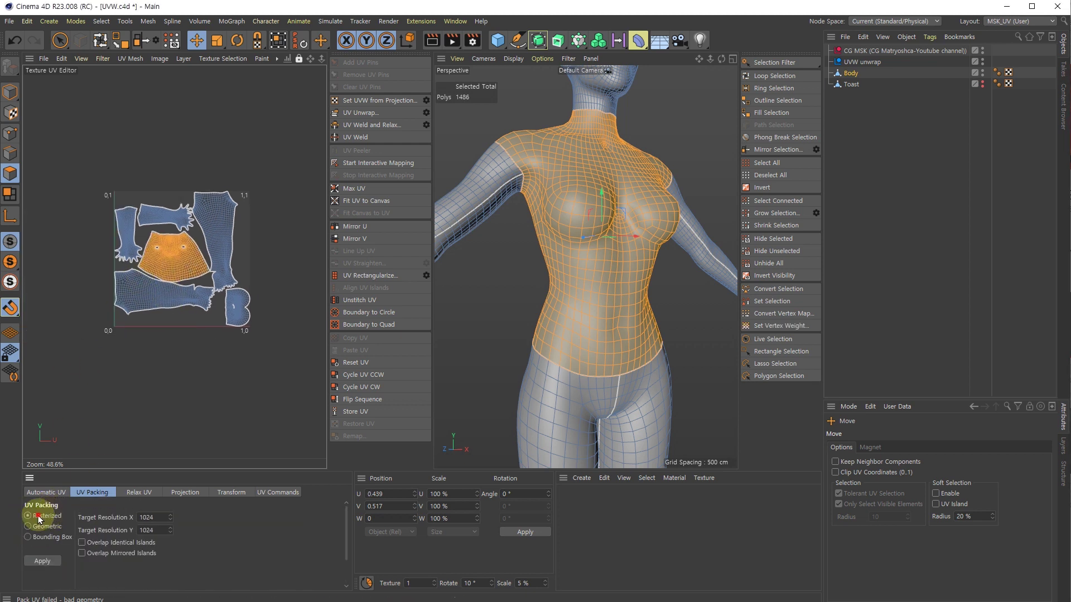
{"action": "left_click", "coordinate": [35, 561]}
{"action": "scroll", "coordinate": [227, 239], "scroll_direction": "up", "scroll_amount": 3}
{"action": "scroll", "coordinate": [227, 240], "scroll_direction": "down", "scroll_amount": 3}
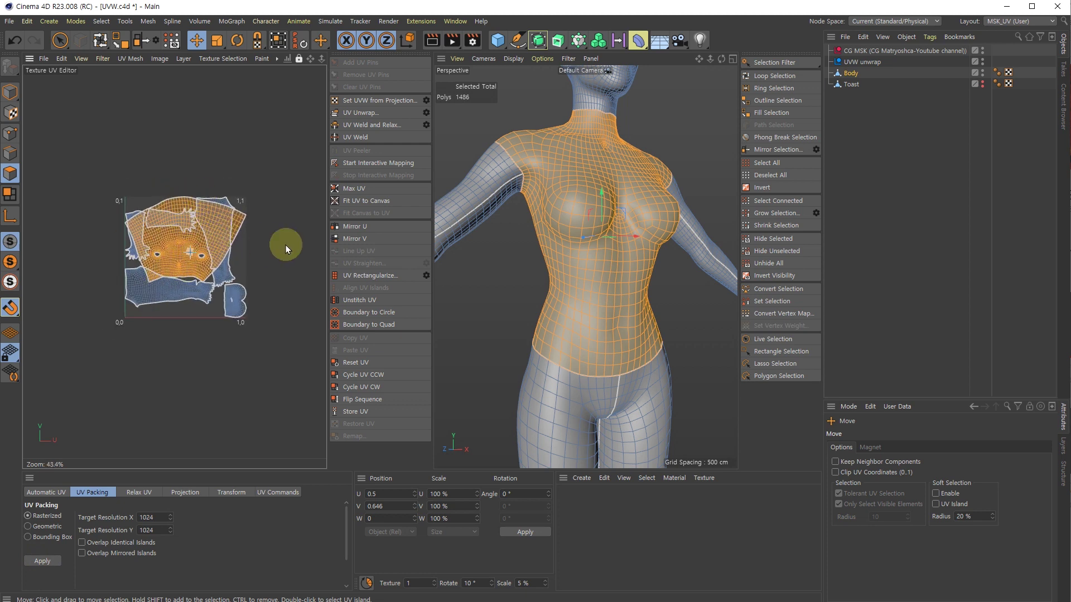
{"action": "key", "text": "ctrl+z"}
{"action": "middle_click_drag", "start_coordinate": [289, 254], "coordinate": [218, 286], "text": "alt"}
Step: Pack both leg UV islands together with the Rasterized method and move them two tiles over, to U 2.46
{"action": "double_click", "coordinate": [84, 211]}
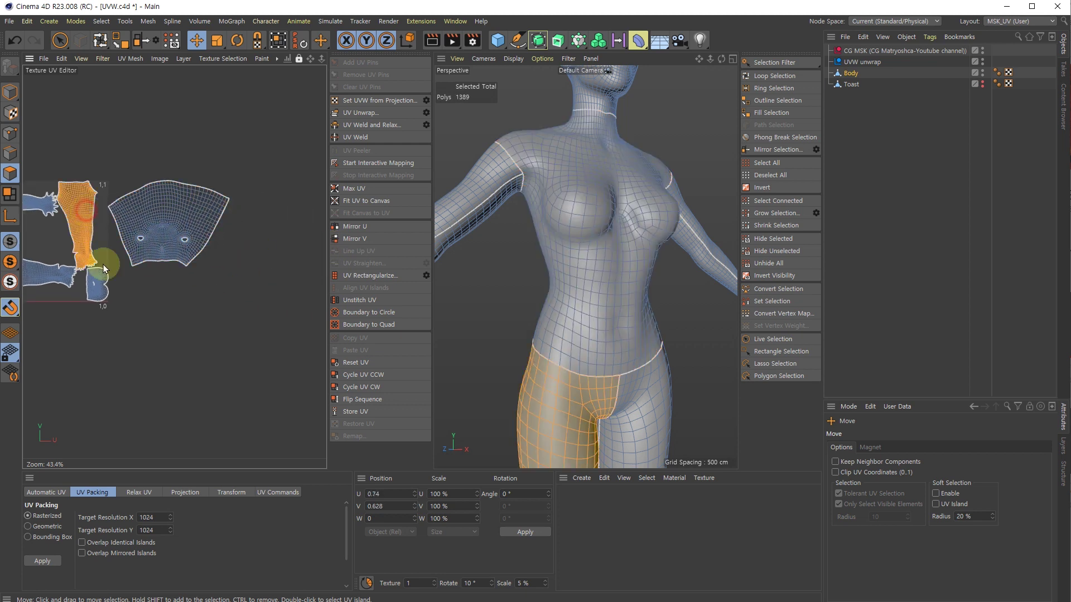
{"action": "key", "text": "ctrl+y"}
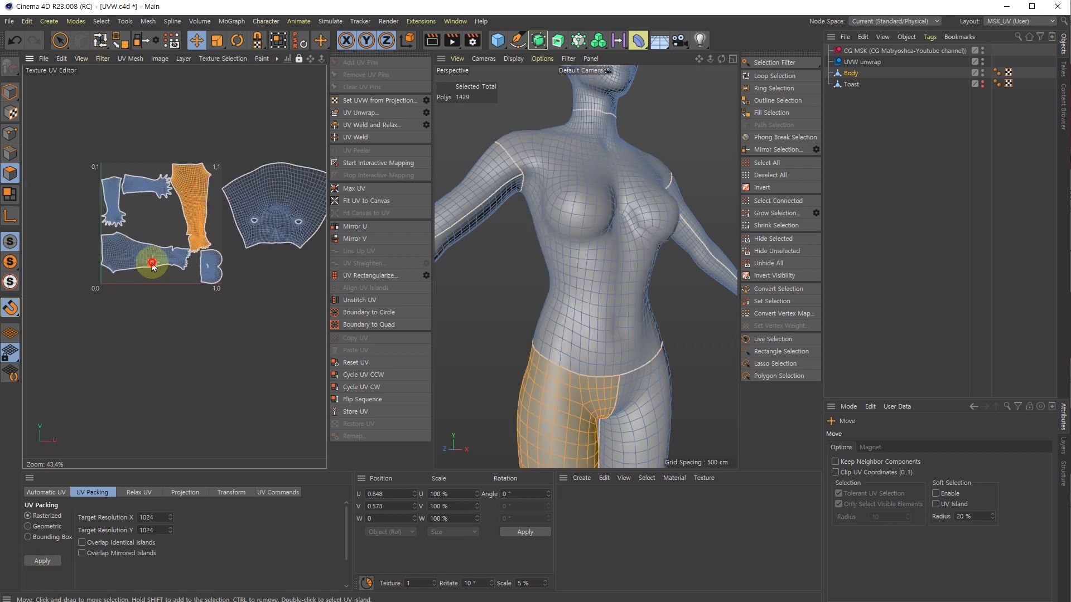
{"action": "double_click", "coordinate": [152, 265], "text": "shift"}
{"action": "left_click", "coordinate": [33, 561]}
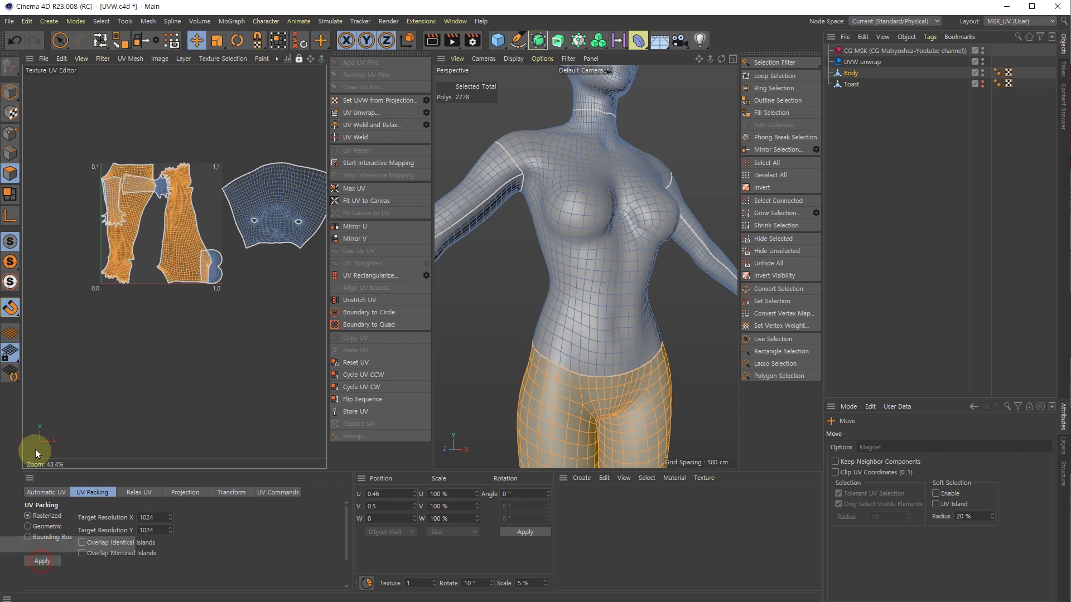
{"action": "left_click_drag", "start_coordinate": [135, 191], "coordinate": [393, 197]}
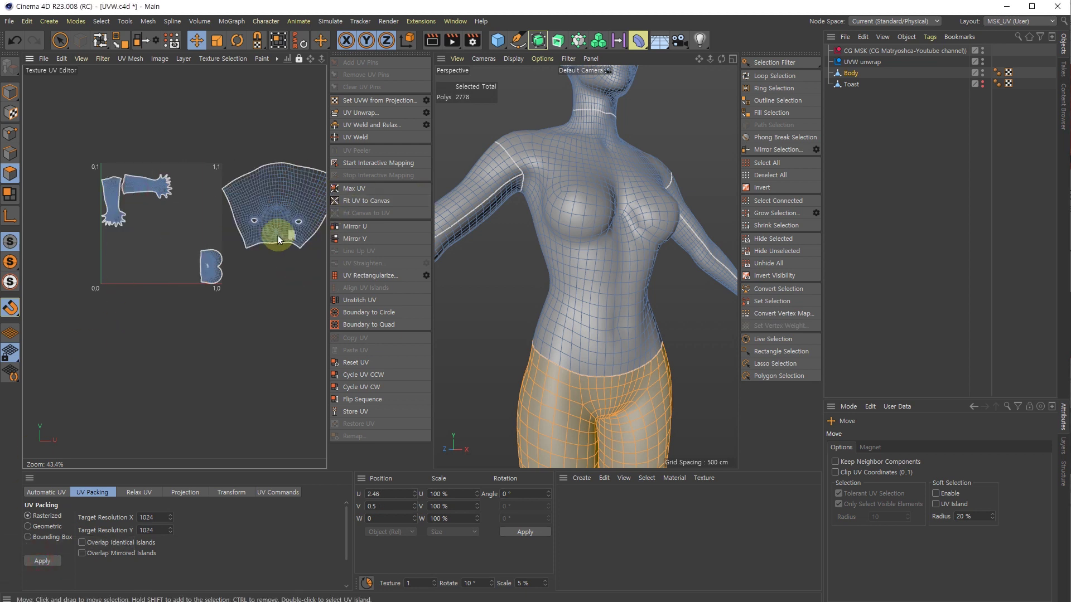
Step: Select the torso's UV island and examine its placement between the canvas and the leg islands
{"action": "middle_click_drag", "start_coordinate": [265, 240], "coordinate": [104, 240], "text": "alt"}
{"action": "middle_click_drag", "start_coordinate": [140, 190], "coordinate": [151, 183], "text": "alt"}
{"action": "middle_click_drag", "start_coordinate": [66, 216], "coordinate": [133, 209], "text": "alt"}
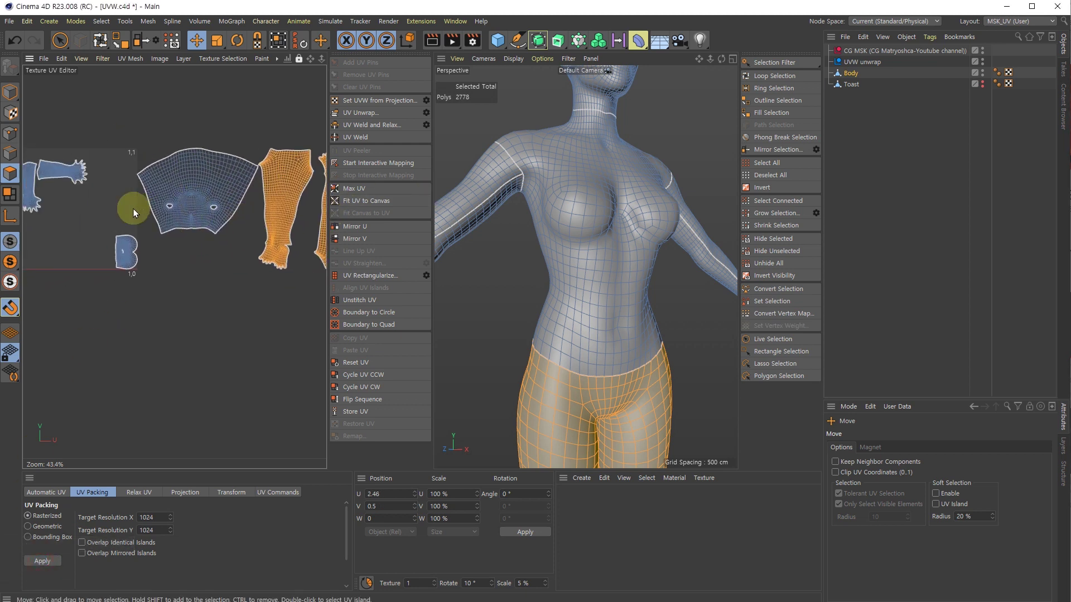
{"action": "double_click", "coordinate": [178, 188]}
{"action": "scroll", "coordinate": [246, 166], "scroll_direction": "up", "scroll_amount": 9}
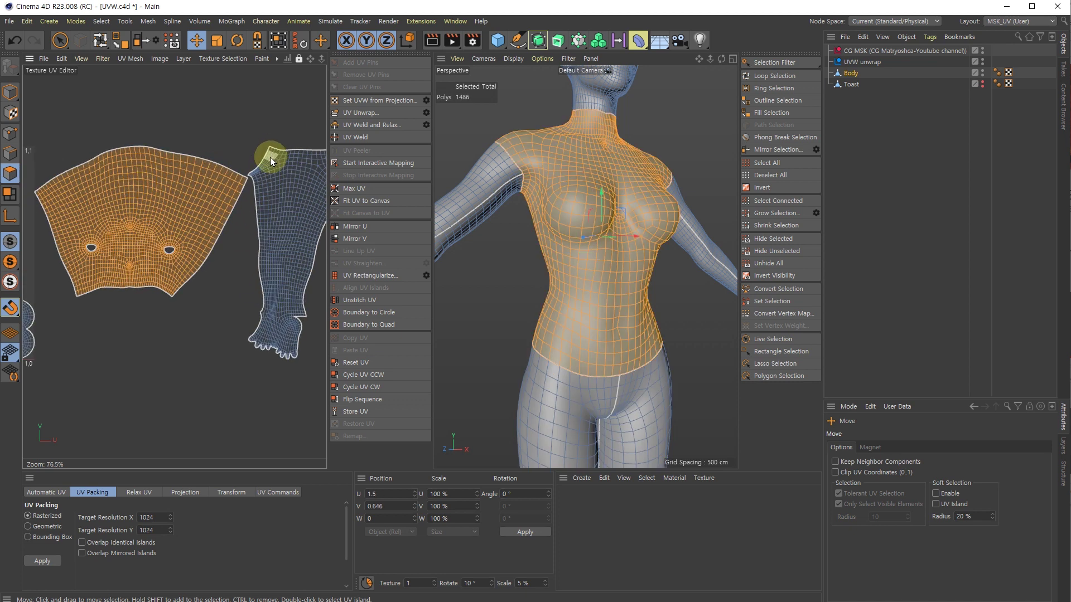
{"action": "scroll", "coordinate": [237, 204], "scroll_direction": "down", "scroll_amount": 9}
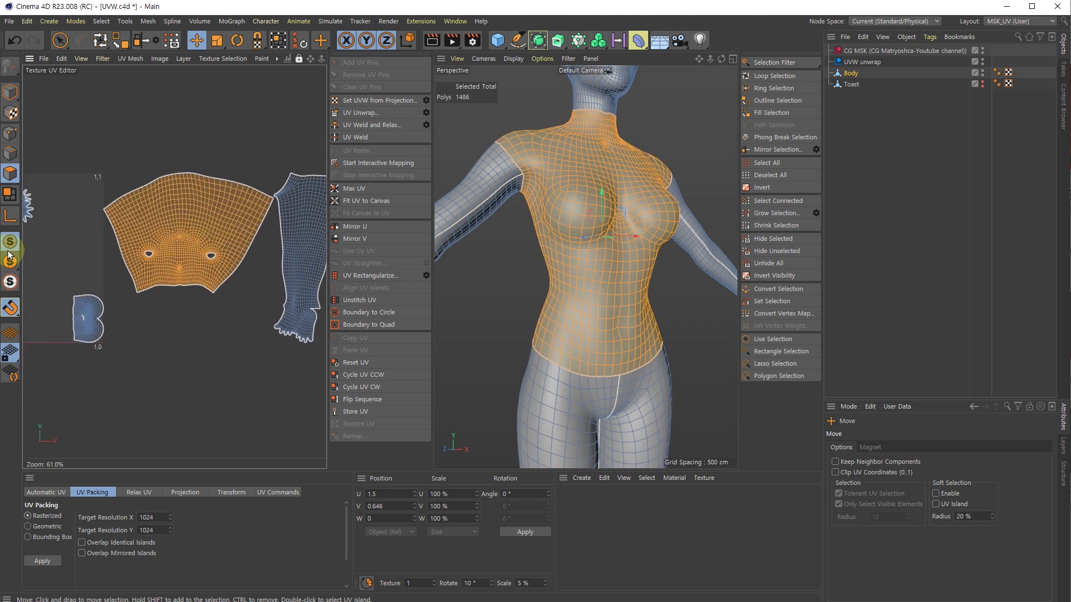
{"action": "middle_click_drag", "start_coordinate": [242, 218], "coordinate": [338, 202], "text": "alt"}
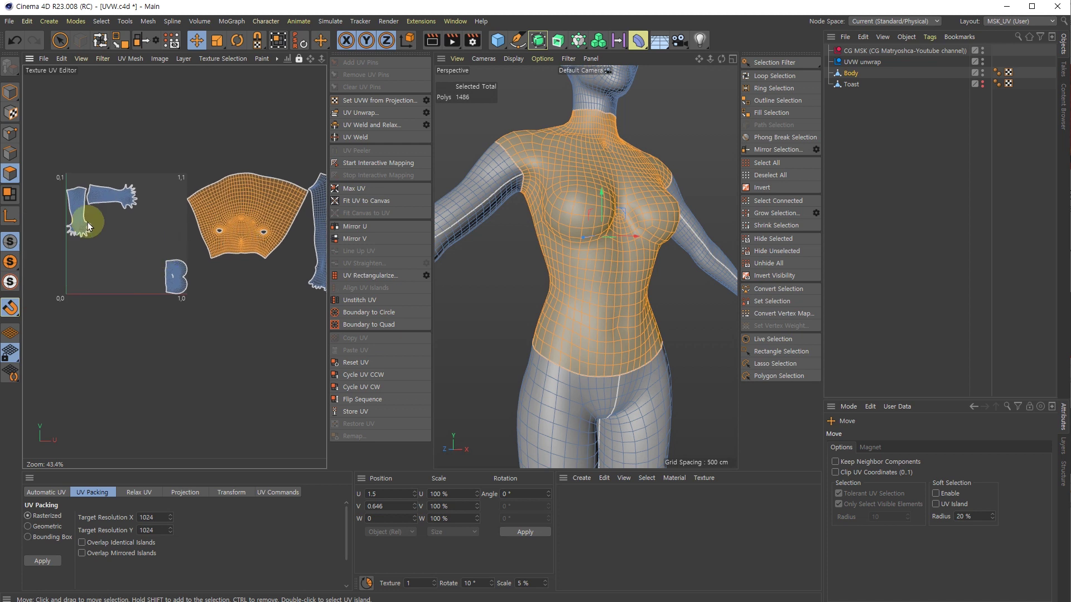
Step: Pack both arm UV islands together with the Rasterized method and move them three tiles over, beside the leg islands
{"action": "double_click", "coordinate": [108, 193]}
{"action": "double_click", "coordinate": [78, 211], "text": "shift"}
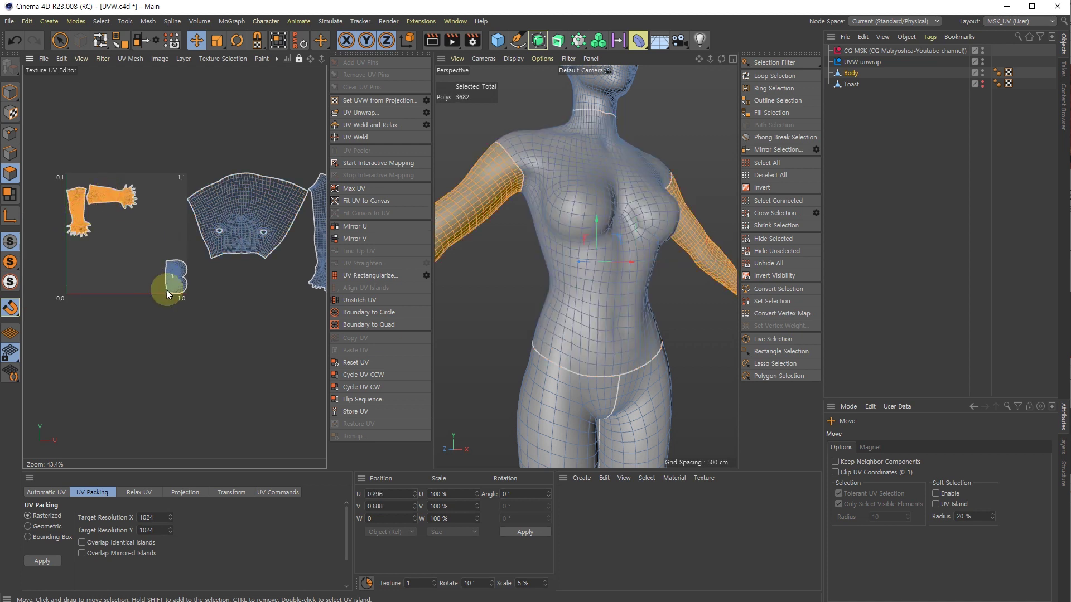
{"action": "scroll", "coordinate": [142, 272], "scroll_direction": "down", "scroll_amount": 2}
{"action": "left_click", "coordinate": [50, 561]}
{"action": "left_click_drag", "start_coordinate": [92, 228], "coordinate": [306, 233]}
Step: Try to pack the head's UV island with the Rasterized method, undo it, and try the Geometric method instead
{"action": "left_click", "coordinate": [134, 276]}
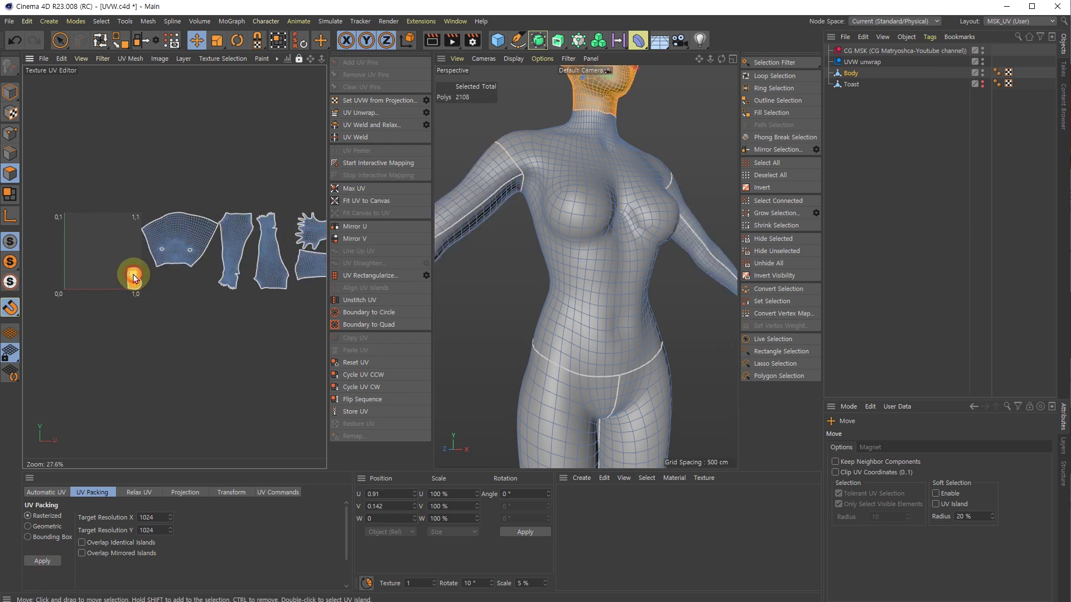
{"action": "left_click", "coordinate": [41, 561]}
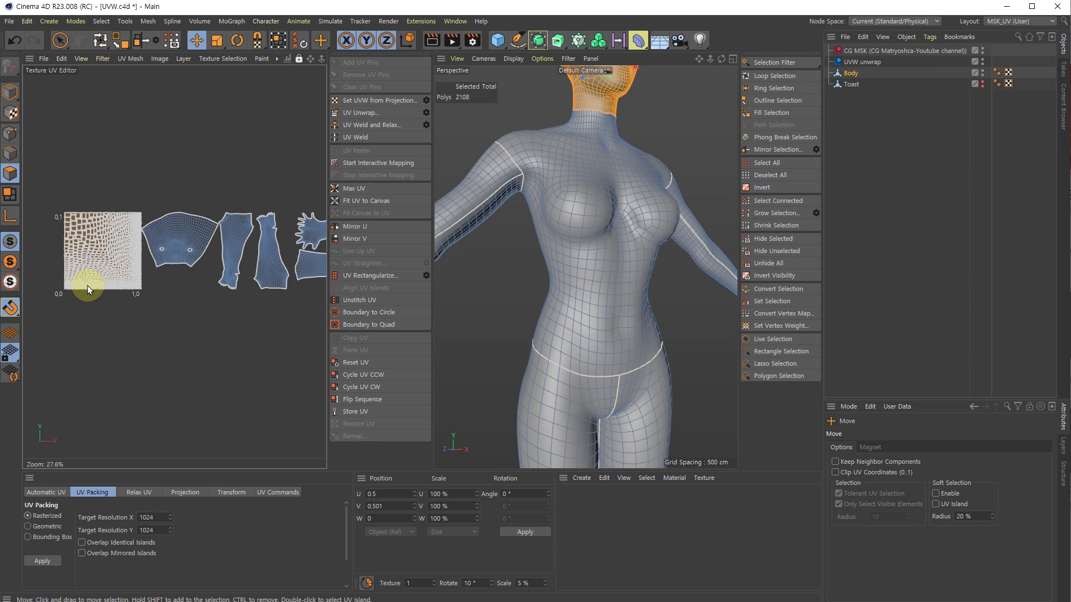
{"action": "scroll", "coordinate": [104, 214], "scroll_direction": "up", "scroll_amount": 3}
{"action": "key", "text": "ctrl+z"}
{"action": "scroll", "coordinate": [62, 291], "scroll_direction": "up", "scroll_amount": 3}
{"action": "scroll", "coordinate": [202, 360], "scroll_direction": "up", "scroll_amount": 3}
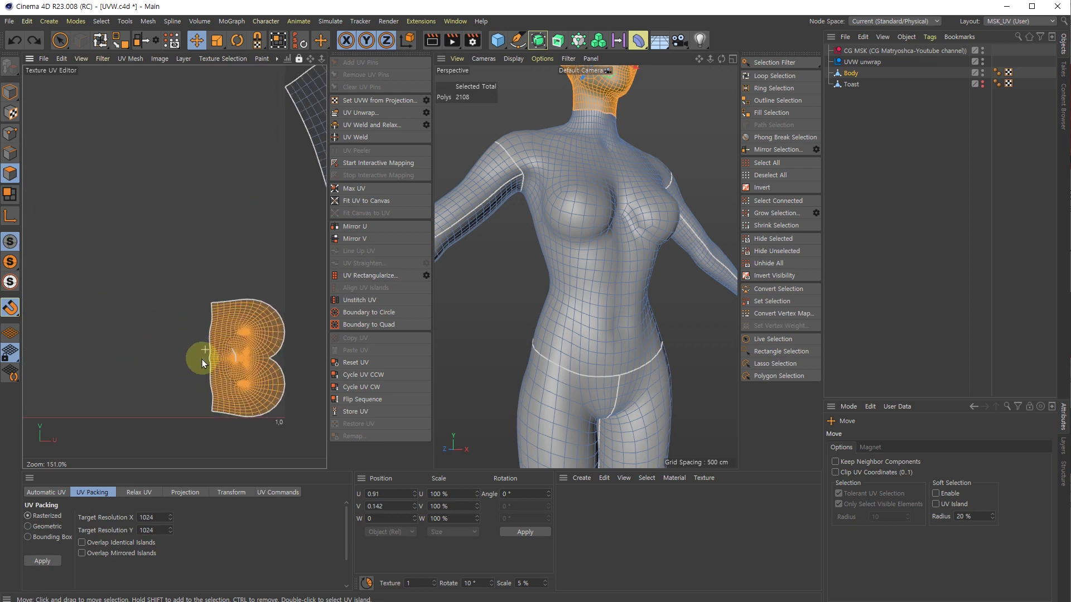
{"action": "left_click", "coordinate": [36, 527]}
{"action": "left_click", "coordinate": [41, 561]}
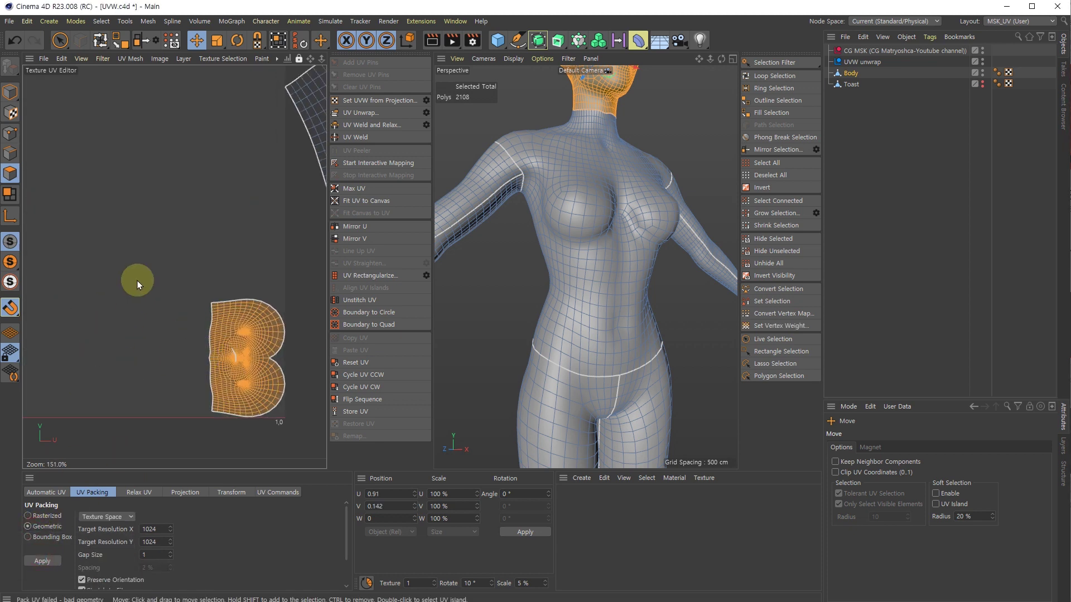
Step: Pack the head's UV island into the original tile with the Bounding Box method
{"action": "scroll", "coordinate": [162, 295], "scroll_direction": "down", "scroll_amount": 4}
{"action": "left_click_drag", "start_coordinate": [274, 326], "coordinate": [109, 222]}
{"action": "key", "text": "t"}
{"action": "left_click", "coordinate": [27, 538]}
{"action": "left_click", "coordinate": [41, 561]}
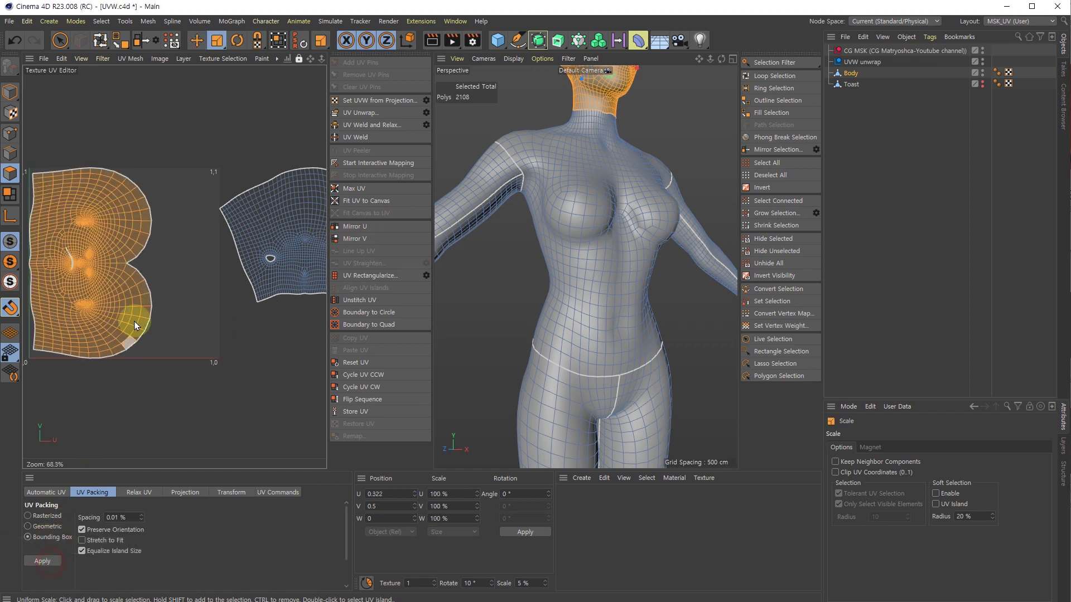
Step: Try to move the point at the end of the head island's mouth seam, and undo the move
{"action": "scroll", "coordinate": [99, 222], "scroll_direction": "up", "scroll_amount": 3}
{"action": "scroll", "coordinate": [92, 296], "scroll_direction": "up", "scroll_amount": 10}
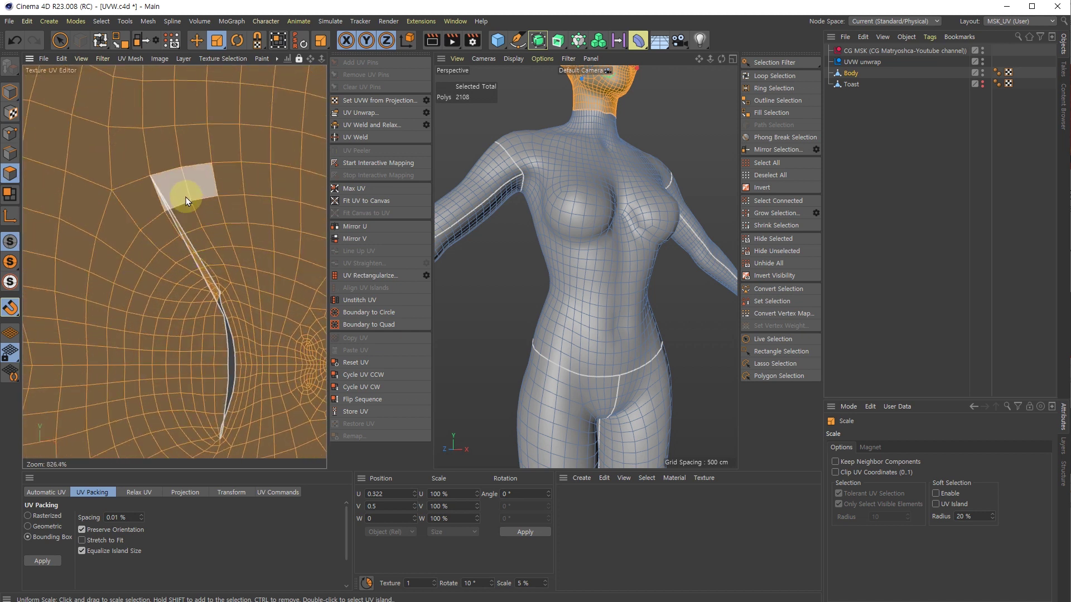
{"action": "key", "text": "Return"}
{"action": "left_click", "coordinate": [153, 176]}
{"action": "key", "text": "e"}
{"action": "left_click_drag", "start_coordinate": [147, 173], "coordinate": [158, 196]}
{"action": "key", "text": "ctrl+z"}
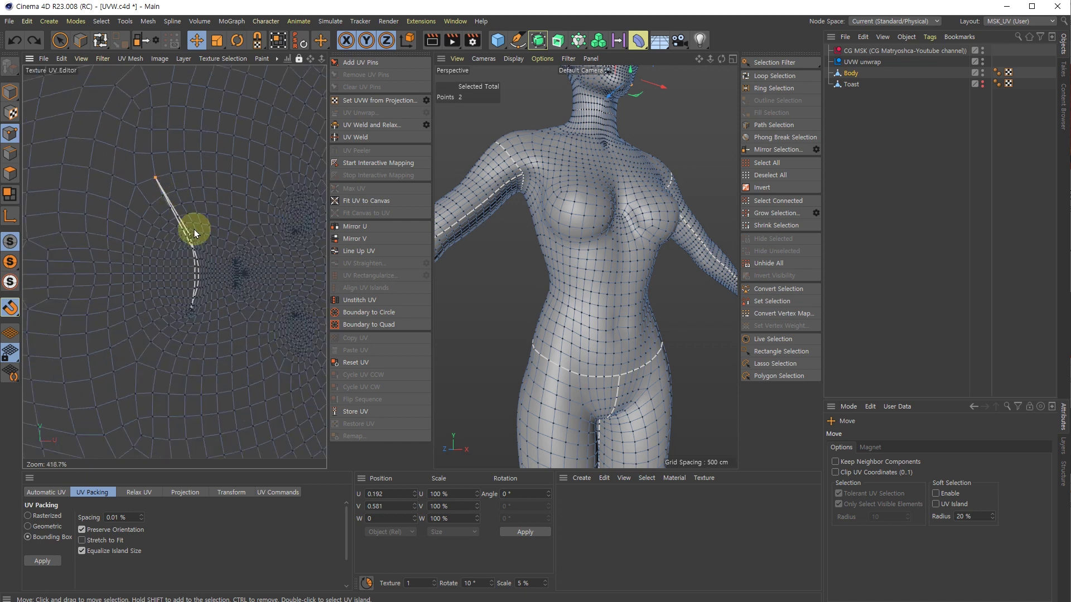
Step: Clear the point selection and examine the whole row of UV islands across the tiles in model mode
{"action": "scroll", "coordinate": [187, 215], "scroll_direction": "down", "scroll_amount": 10}
{"action": "scroll", "coordinate": [189, 213], "scroll_direction": "down", "scroll_amount": 4}
{"action": "middle_click_drag", "start_coordinate": [188, 213], "coordinate": [87, 208], "text": "alt"}
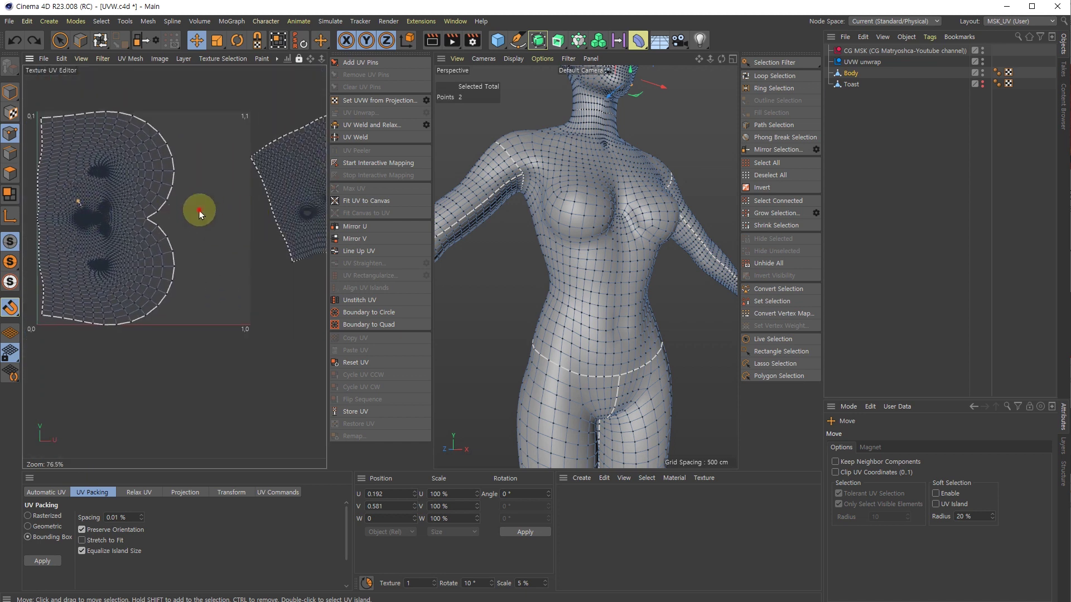
{"action": "left_click", "coordinate": [200, 211]}
{"action": "key", "text": "Return"}
{"action": "scroll", "coordinate": [184, 220], "scroll_direction": "down", "scroll_amount": 2}
{"action": "scroll", "coordinate": [184, 220], "scroll_direction": "down", "scroll_amount": 2}
{"action": "middle_click_drag", "start_coordinate": [255, 147], "coordinate": [105, 120], "text": "alt"}
{"action": "middle_click_drag", "start_coordinate": [159, 200], "coordinate": [244, 234], "text": "alt"}
{"action": "scroll", "coordinate": [159, 200], "scroll_direction": "down", "scroll_amount": 4}
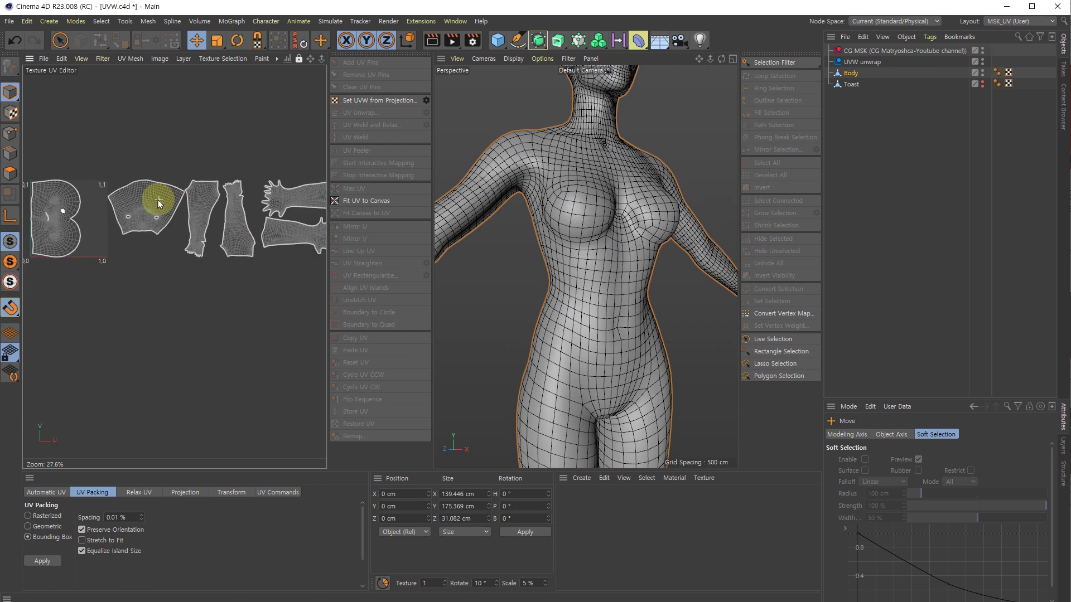
{"action": "middle_click_drag", "start_coordinate": [269, 163], "coordinate": [292, 149], "text": "alt"}
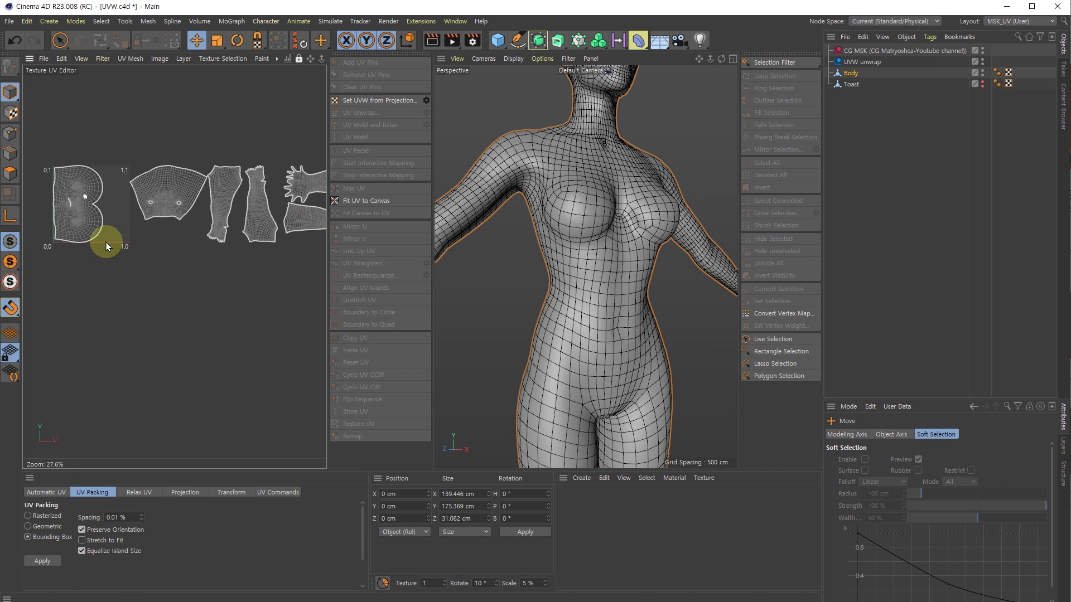
{"action": "scroll", "coordinate": [84, 193], "scroll_direction": "up", "scroll_amount": 4}
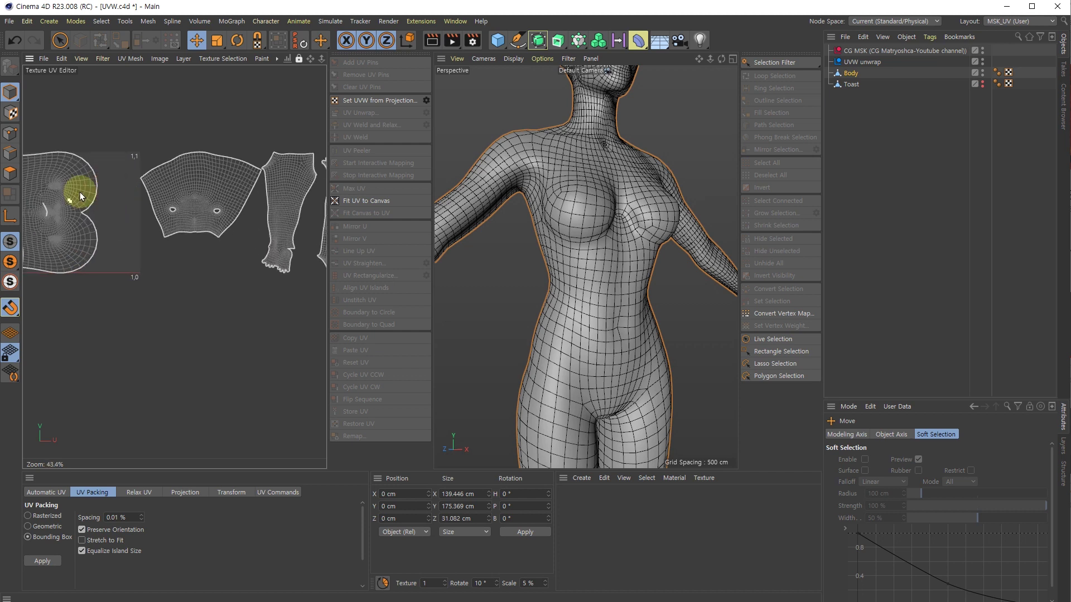
Step: Return to polygon mode, clear the head selection and select the torso's UV island
{"action": "left_click", "coordinate": [10, 174]}
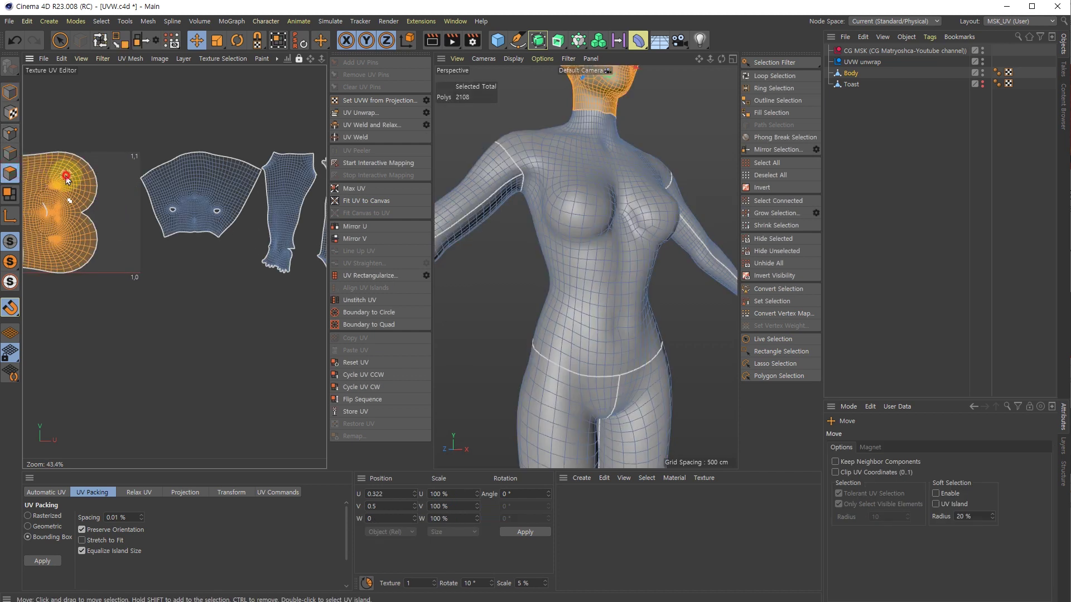
{"action": "scroll", "coordinate": [65, 196], "scroll_direction": "up", "scroll_amount": 2}
{"action": "scroll", "coordinate": [122, 217], "scroll_direction": "down", "scroll_amount": 3}
{"action": "left_click", "coordinate": [196, 265]}
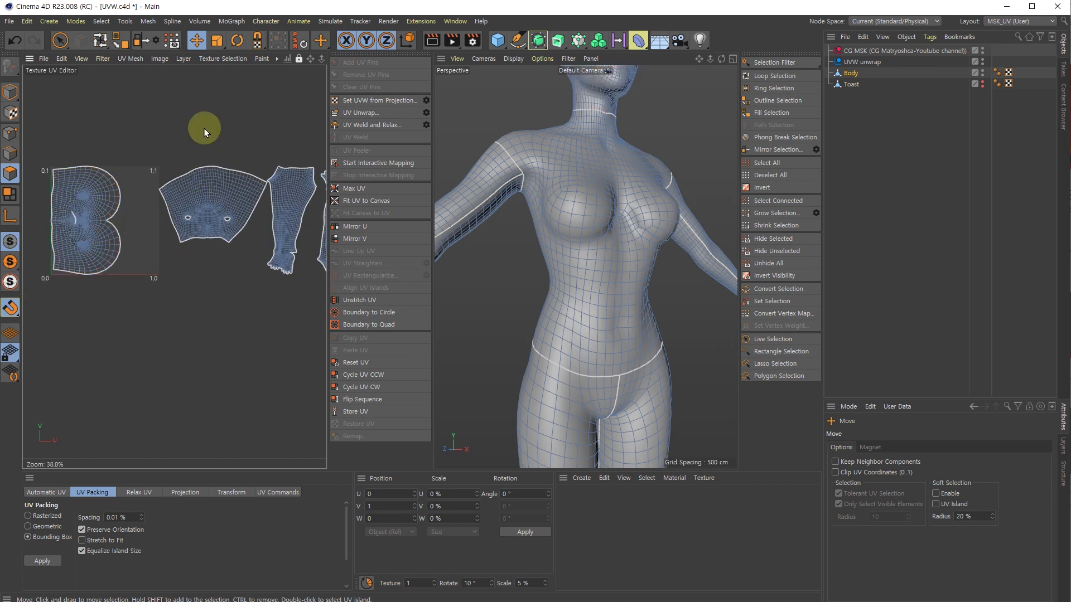
{"action": "scroll", "coordinate": [202, 291], "scroll_direction": "up", "scroll_amount": 2}
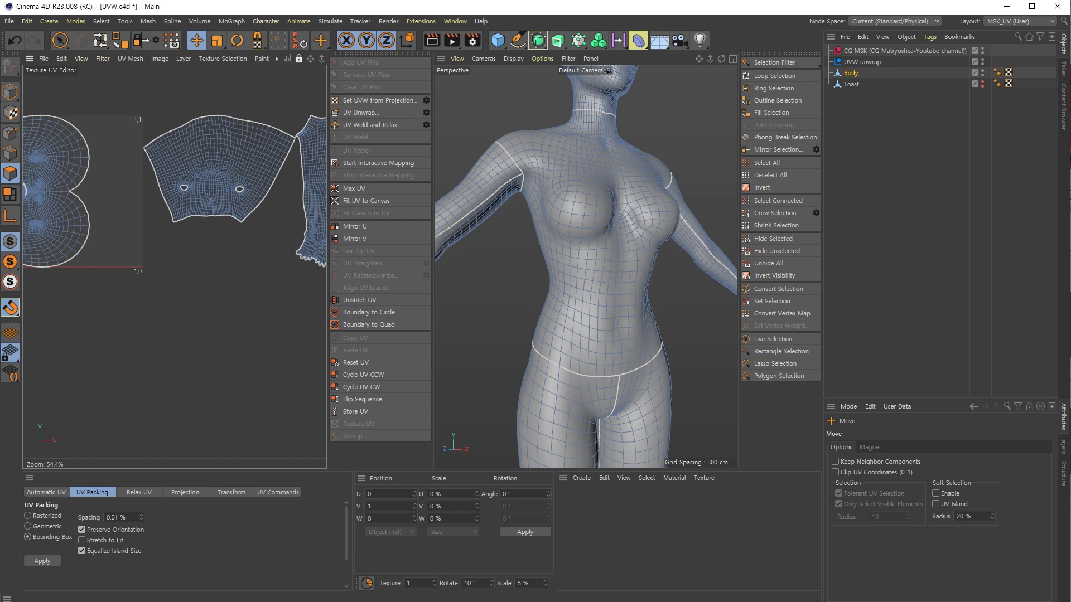
{"action": "middle_click_drag", "start_coordinate": [38, 203], "coordinate": [115, 198], "text": "alt"}
{"action": "middle_click_drag", "start_coordinate": [267, 158], "coordinate": [178, 155], "text": "alt"}
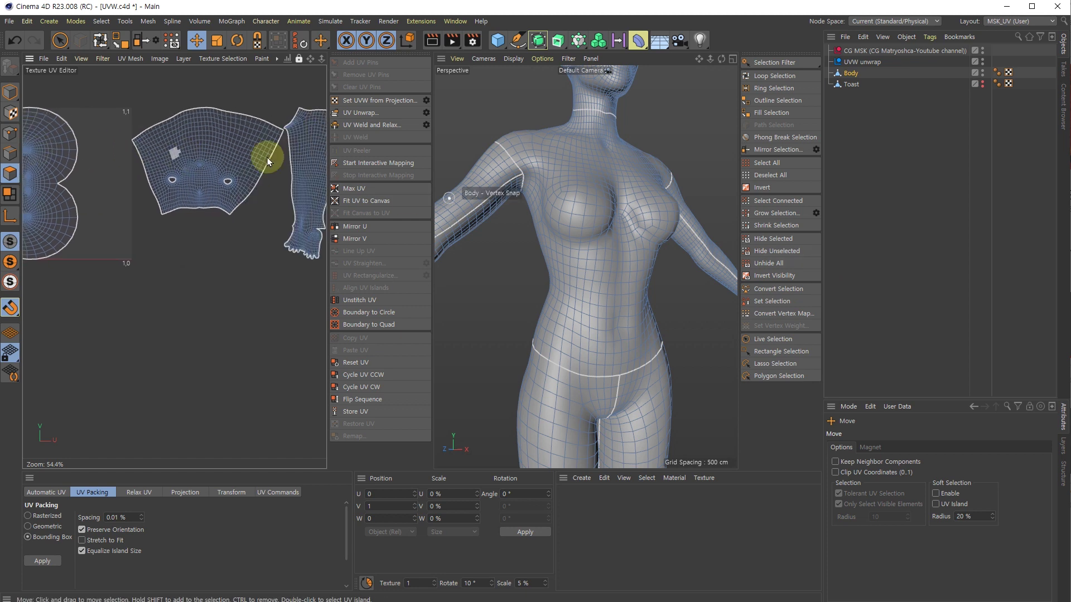
{"action": "double_click", "coordinate": [217, 141]}
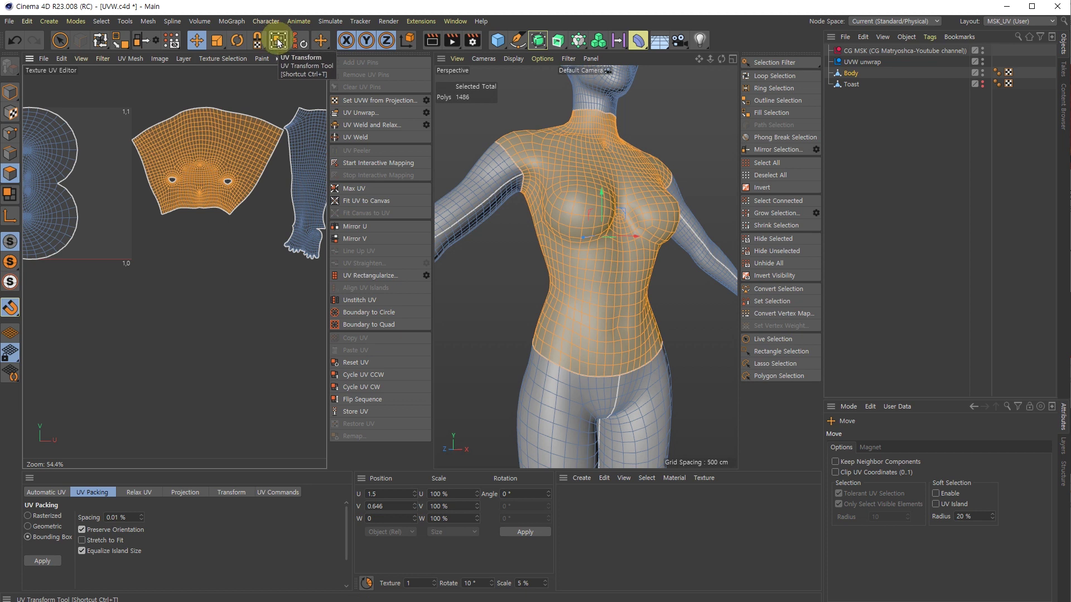
Step: Try to resize the torso's UV island with Non-Uniform Scale, and undo the change
{"action": "left_click_drag", "start_coordinate": [218, 42], "coordinate": [246, 78]}
{"action": "scroll", "coordinate": [236, 135], "scroll_direction": "up", "scroll_amount": 2}
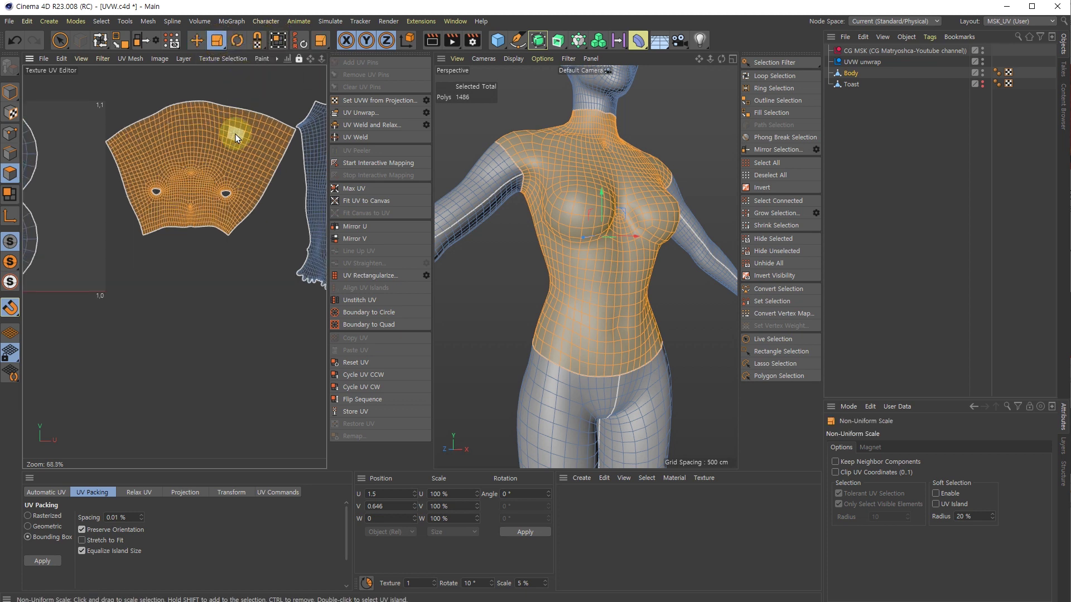
{"action": "scroll", "coordinate": [235, 134], "scroll_direction": "up", "scroll_amount": 1}
{"action": "left_click_drag", "start_coordinate": [192, 163], "coordinate": [153, 78]}
{"action": "key", "text": "ctrl+z"}
Step: Try to move the torso's UV island to U 1.298, V 0.764 with UV Transform, and undo the move
{"action": "left_click", "coordinate": [278, 40]}
{"action": "middle_click_drag", "start_coordinate": [198, 98], "coordinate": [190, 146], "text": "alt"}
{"action": "left_click_drag", "start_coordinate": [190, 148], "coordinate": [148, 128]}
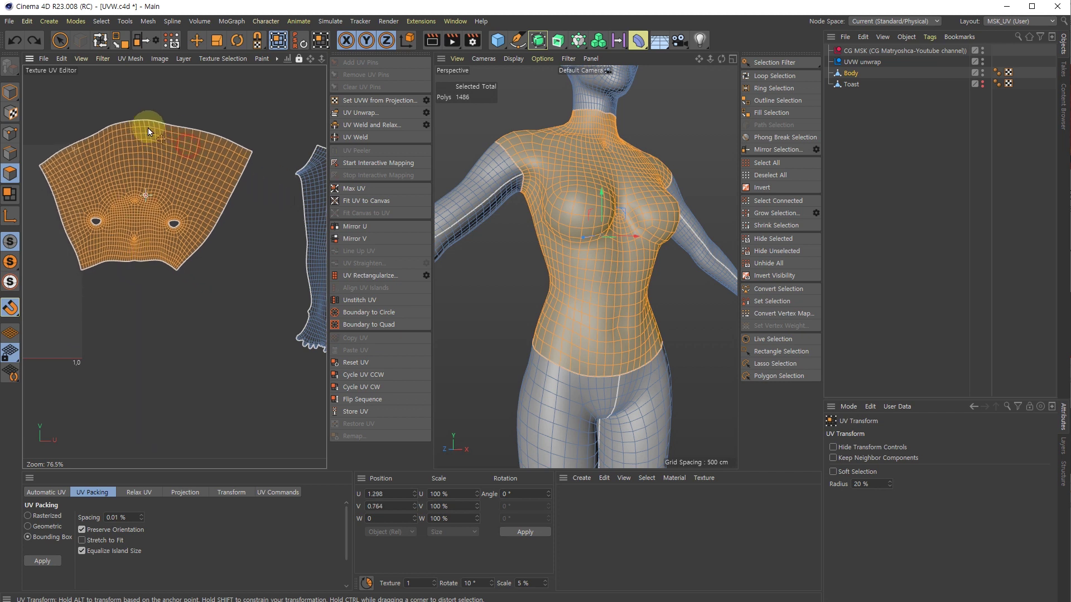
{"action": "key", "text": "ctrl+z"}
Step: Try two UV Transform changes at the corner of the torso island's bounding box, undo both and return to Move
{"action": "left_click_drag", "start_coordinate": [295, 147], "coordinate": [314, 159]}
{"action": "key", "text": "ctrl+z"}
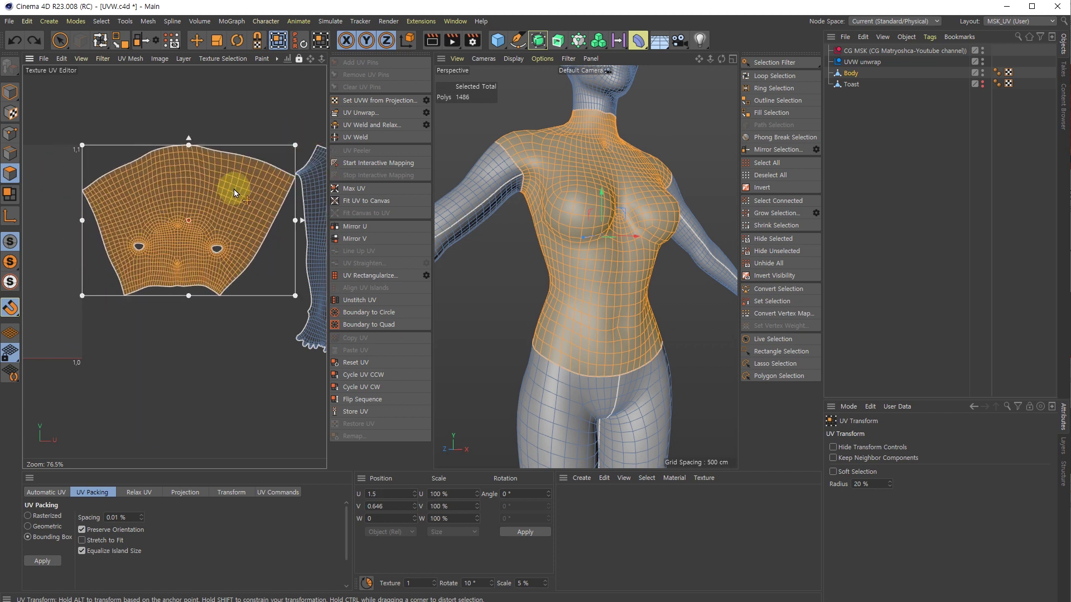
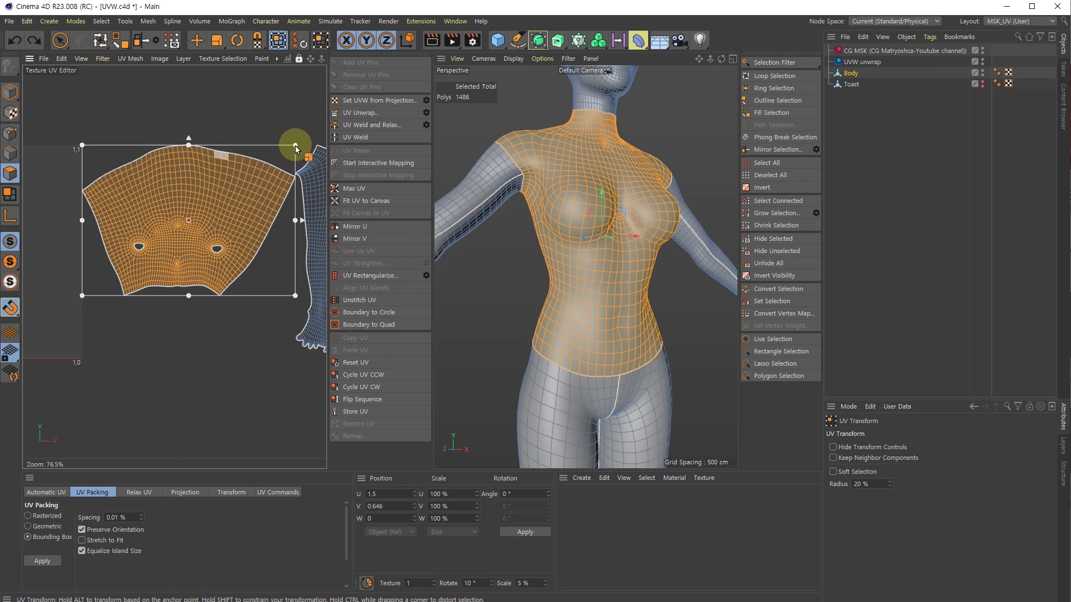
{"action": "left_click_drag", "start_coordinate": [296, 148], "coordinate": [185, 136]}
{"action": "key", "text": "ctrl+z"}
{"action": "scroll", "coordinate": [239, 179], "scroll_direction": "down", "scroll_amount": 3}
{"action": "key", "text": "e"}
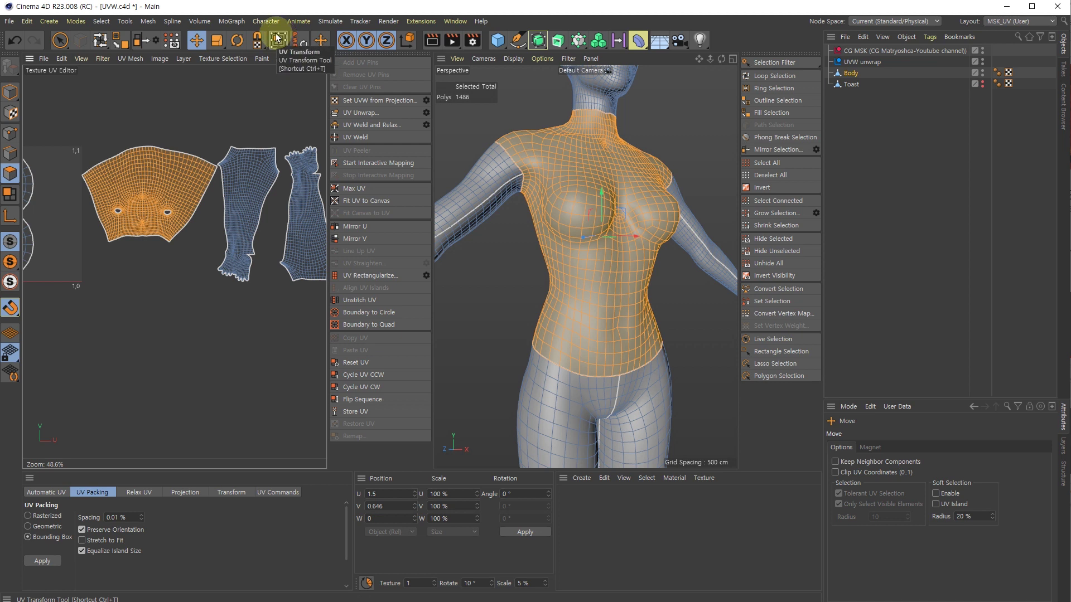
Step: Reselect the torso's UV island, try another UV Transform change from its box corner, and undo it
{"action": "scroll", "coordinate": [198, 166], "scroll_direction": "up", "scroll_amount": 3}
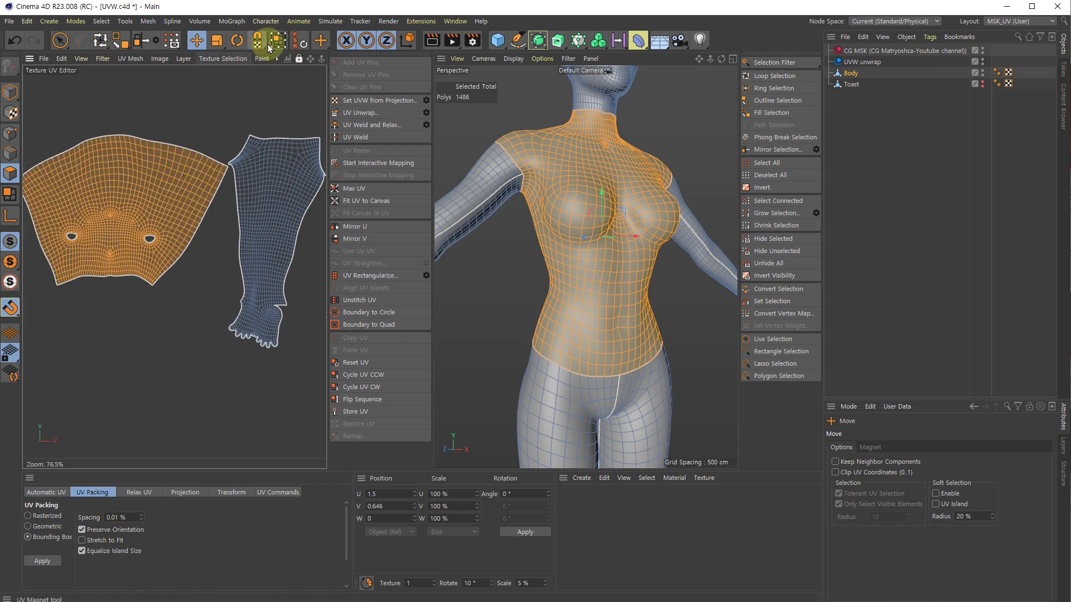
{"action": "left_click", "coordinate": [199, 140]}
{"action": "double_click", "coordinate": [179, 167]}
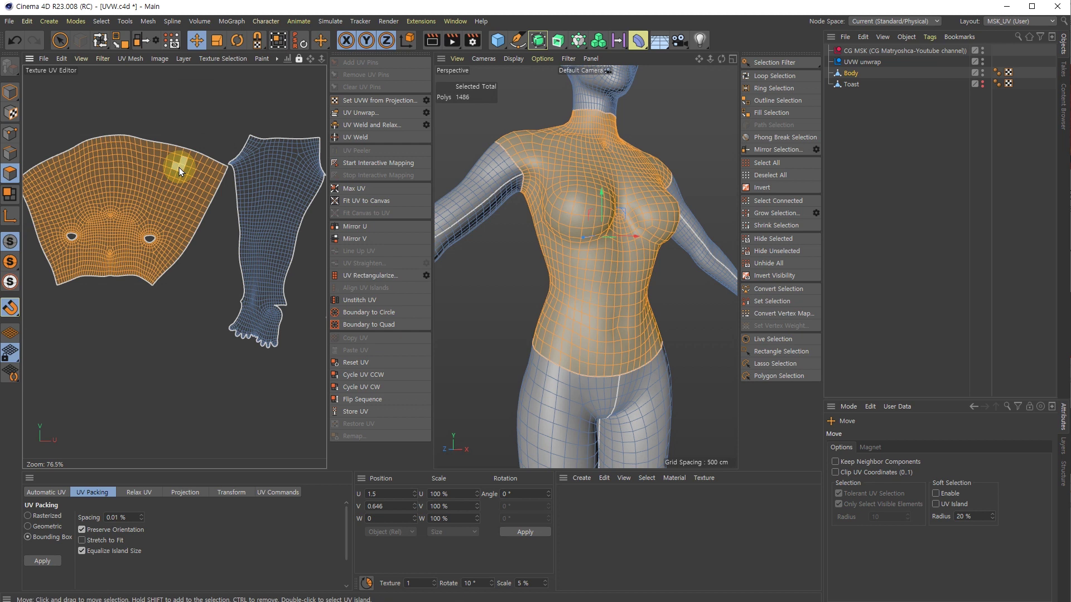
{"action": "left_click", "coordinate": [277, 41]}
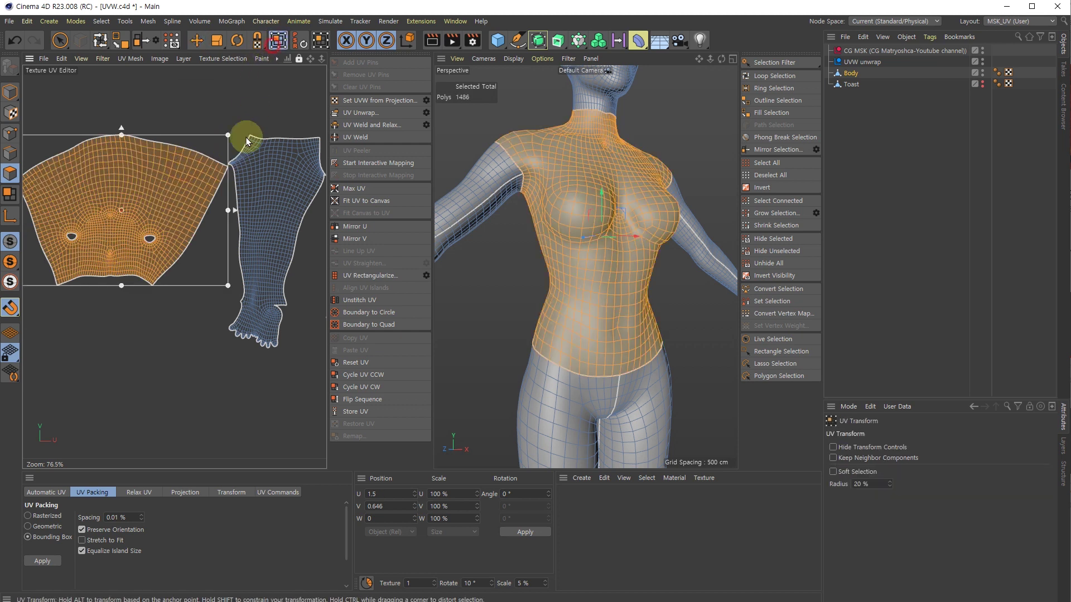
{"action": "left_click_drag", "start_coordinate": [229, 137], "coordinate": [209, 126]}
{"action": "key", "text": "ctrl+z"}
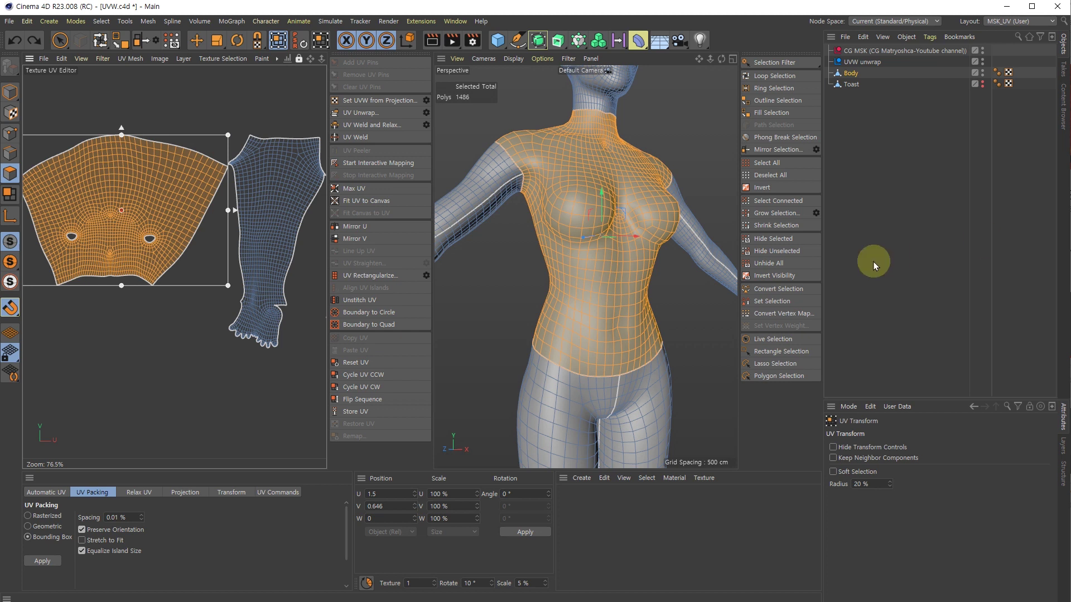
Step: Switch back to Move and examine the head's UV island inside the original tile
{"action": "scroll", "coordinate": [229, 207], "scroll_direction": "up", "scroll_amount": 3}
{"action": "key", "text": "e"}
{"action": "middle_click_drag", "start_coordinate": [172, 216], "coordinate": [432, 194], "text": "alt"}
{"action": "scroll", "coordinate": [102, 242], "scroll_direction": "down", "scroll_amount": 9}
{"action": "middle_click_drag", "start_coordinate": [108, 259], "coordinate": [235, 251], "text": "alt"}
{"action": "scroll", "coordinate": [155, 241], "scroll_direction": "up", "scroll_amount": 3}
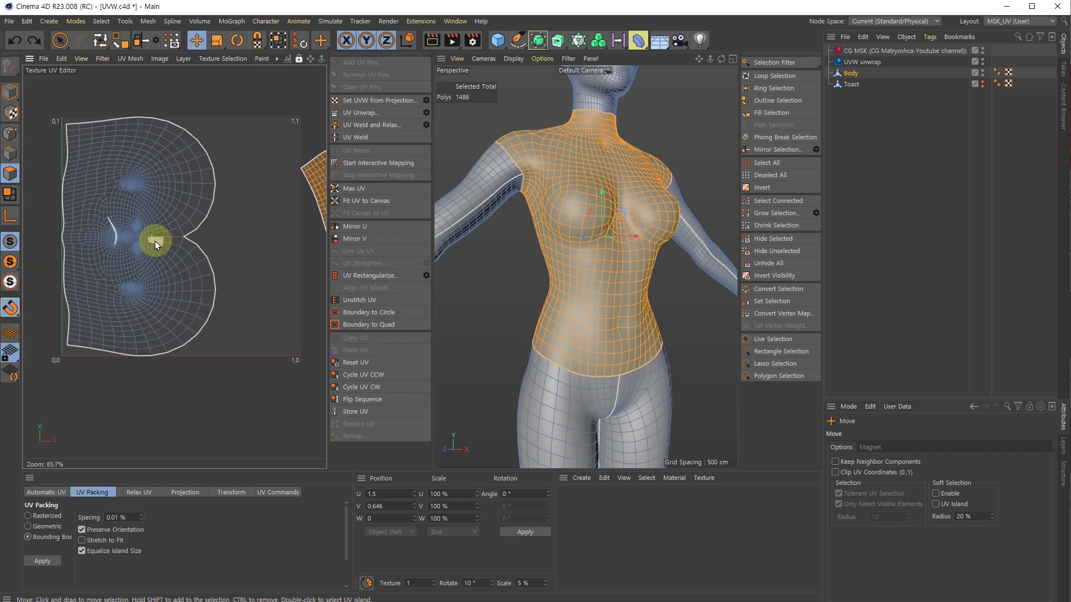
{"action": "scroll", "coordinate": [154, 257], "scroll_direction": "up", "scroll_amount": 2}
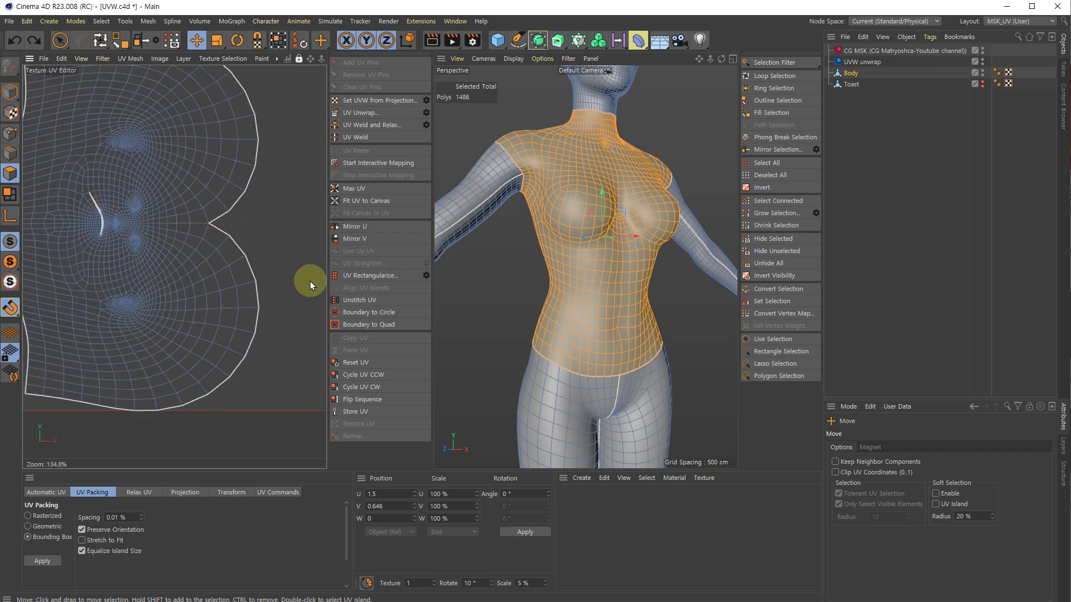
Step: Select two connected vertical edges near the middle of the torso's UV island in edge mode
{"action": "middle_click_drag", "start_coordinate": [253, 252], "coordinate": [204, 238], "text": "alt"}
{"action": "middle_click_drag", "start_coordinate": [266, 216], "coordinate": [156, 234], "text": "alt"}
{"action": "scroll", "coordinate": [211, 114], "scroll_direction": "up", "scroll_amount": 2}
{"action": "left_click", "coordinate": [10, 153]}
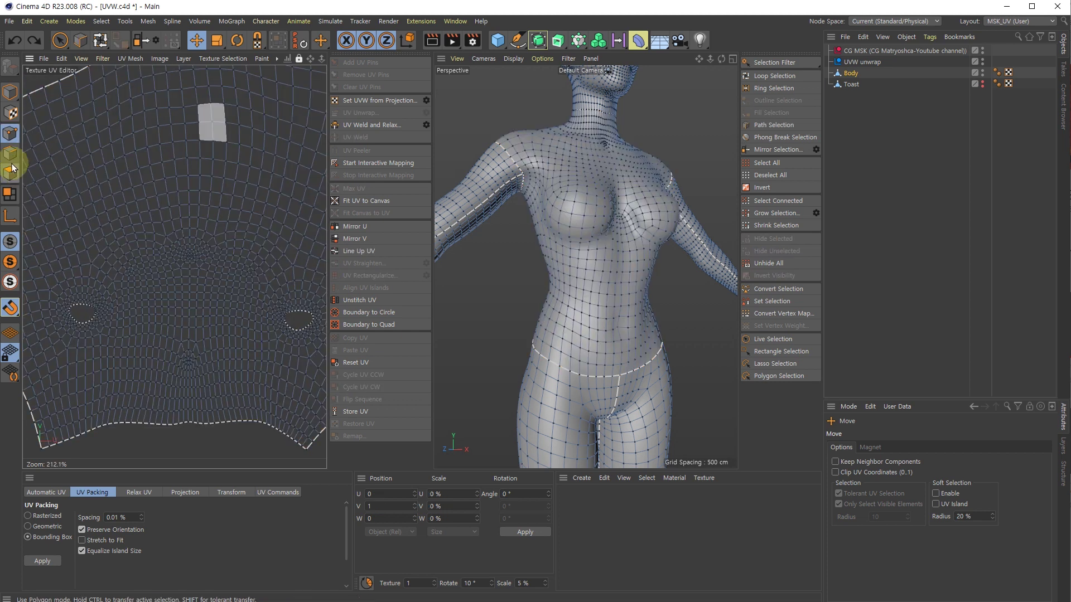
{"action": "left_click", "coordinate": [185, 136]}
{"action": "left_click", "coordinate": [185, 115], "text": "shift"}
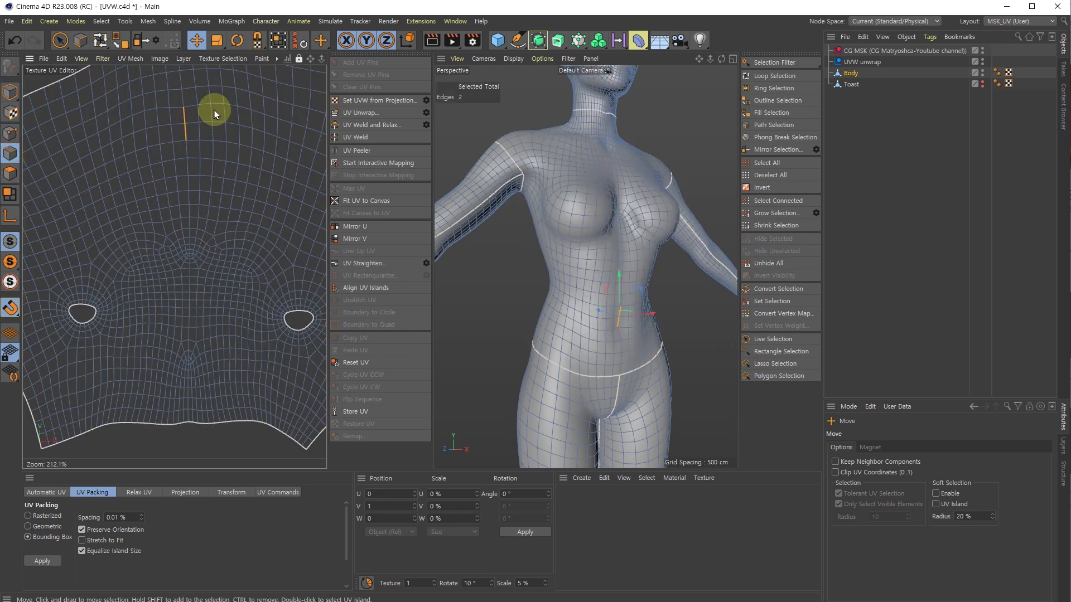
Step: Replace the selection with a single crosswise edge between the torso island's middle and its outer border
{"action": "left_click", "coordinate": [256, 115]}
{"action": "scroll", "coordinate": [249, 177], "scroll_direction": "down", "scroll_amount": 1}
{"action": "middle_click_drag", "start_coordinate": [250, 184], "coordinate": [128, 194], "text": "alt"}
{"action": "scroll", "coordinate": [261, 180], "scroll_direction": "down", "scroll_amount": 4}
{"action": "scroll", "coordinate": [223, 161], "scroll_direction": "up", "scroll_amount": 4}
{"action": "middle_click_drag", "start_coordinate": [190, 156], "coordinate": [167, 169], "text": "alt"}
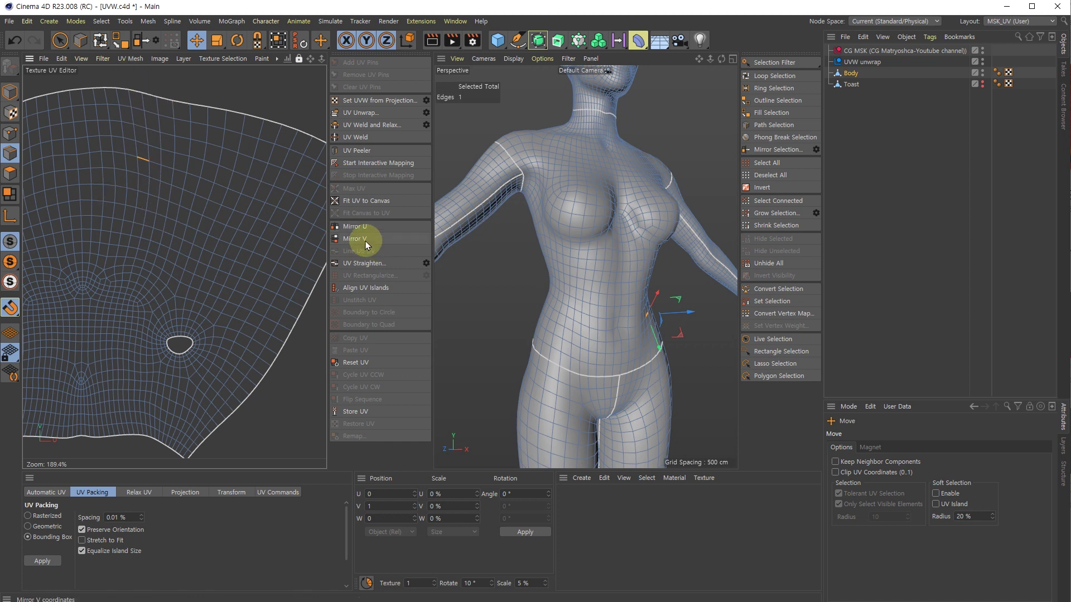
Step: Try to rotate the torso's UVs from the selected edge with the Rotate tool, and undo the changes
{"action": "key", "text": "r"}
{"action": "mouse_move", "coordinate": [156, 150]}
{"action": "left_mouse_down"}
{"action": "mouse_move", "coordinate": [130, 145]}
{"action": "mouse_move", "coordinate": [136, 156]}
{"action": "left_mouse_up"}
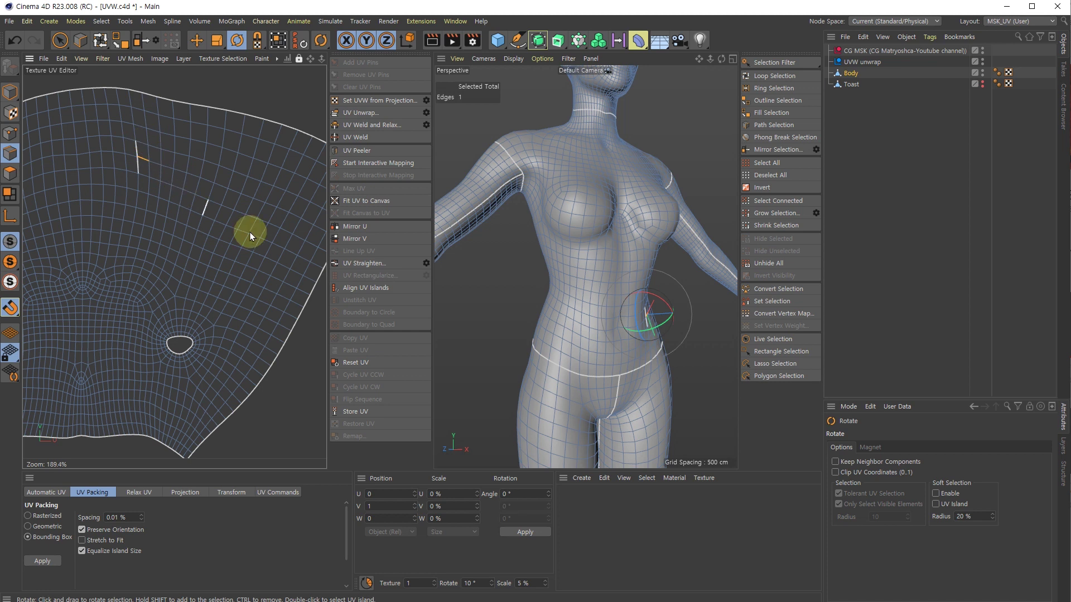
{"action": "left_click", "coordinate": [366, 583]}
{"action": "left_click_drag", "start_coordinate": [146, 190], "coordinate": [152, 151]}
{"action": "scroll", "coordinate": [129, 130], "scroll_direction": "up", "scroll_amount": 6}
{"action": "key", "text": "ctrl+z"}
{"action": "scroll", "coordinate": [155, 179], "scroll_direction": "down", "scroll_amount": 4}
{"action": "key", "text": "ctrl+z"}
Step: Select the torso's UV island and rotate it slightly counterclockwise so that it sits tilted
{"action": "double_click", "coordinate": [128, 196]}
{"action": "left_click_drag", "start_coordinate": [168, 179], "coordinate": [228, 177]}
{"action": "scroll", "coordinate": [187, 186], "scroll_direction": "down", "scroll_amount": 4}
{"action": "scroll", "coordinate": [180, 184], "scroll_direction": "up", "scroll_amount": 5}
Step: Select a single lengthwise edge near the upper middle of the torso's UV island and align the island to it with Align UV Islands
{"action": "key", "text": "Return"}
{"action": "scroll", "coordinate": [119, 239], "scroll_direction": "down", "scroll_amount": 4}
{"action": "scroll", "coordinate": [158, 249], "scroll_direction": "up", "scroll_amount": 4}
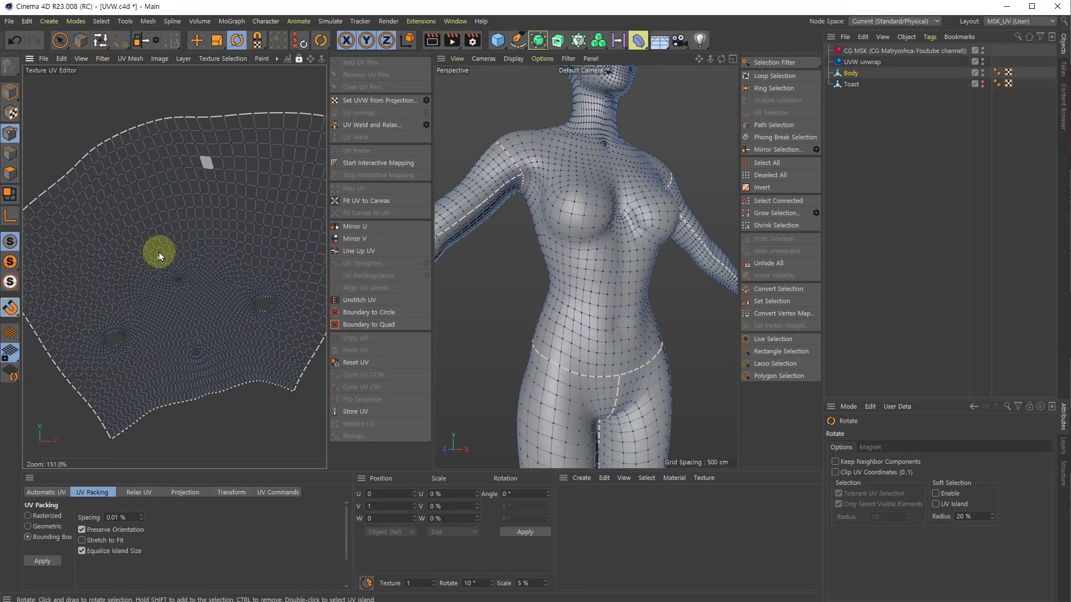
{"action": "key", "text": "Return"}
{"action": "left_click", "coordinate": [161, 199]}
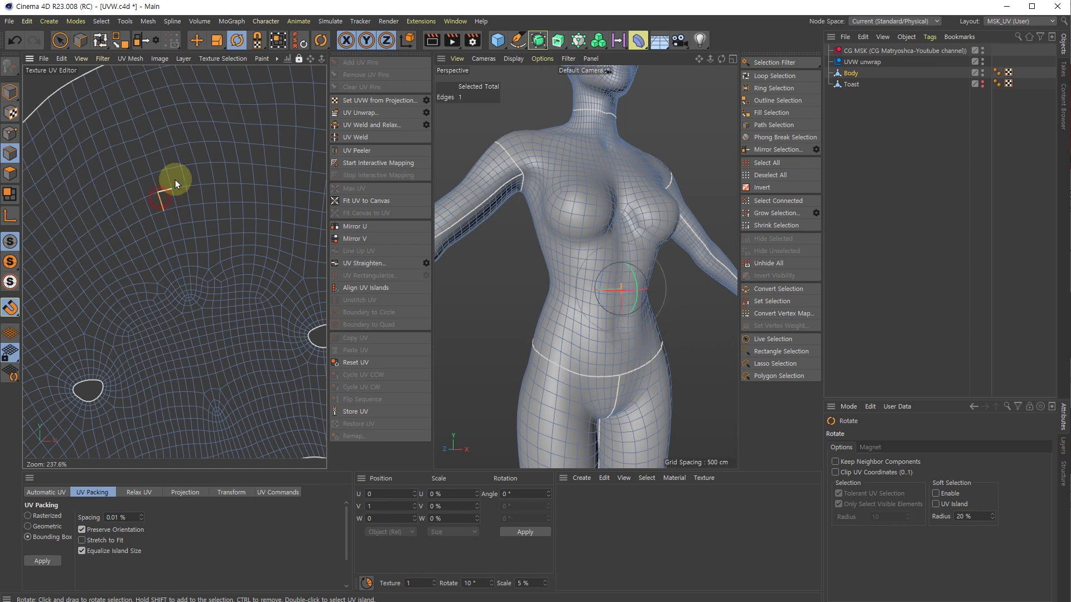
{"action": "left_click", "coordinate": [361, 267]}
{"action": "scroll", "coordinate": [147, 160], "scroll_direction": "down", "scroll_amount": 3}
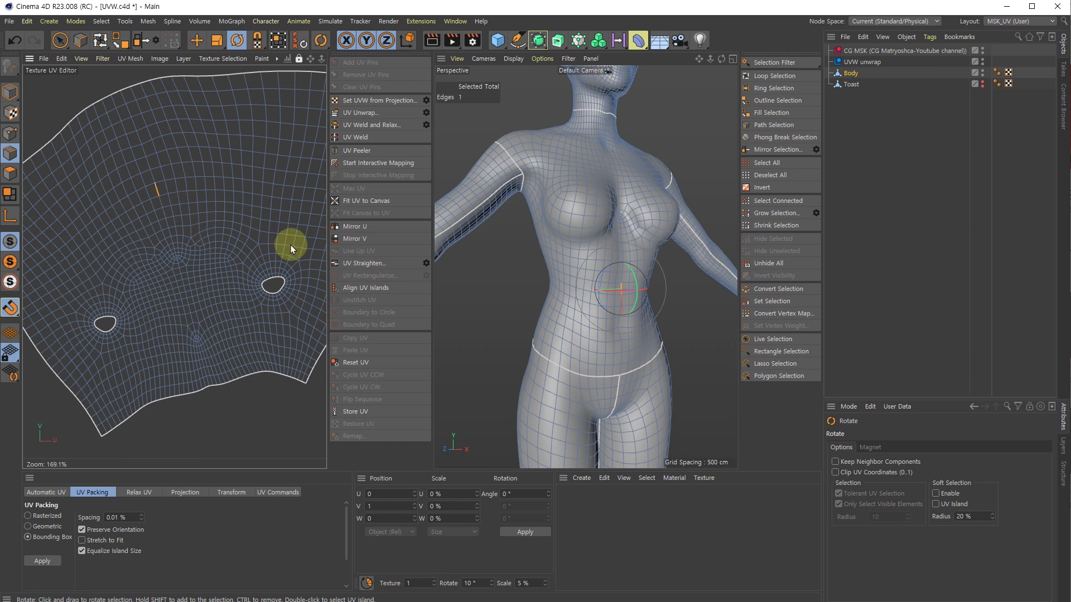
{"action": "left_click", "coordinate": [363, 286]}
{"action": "scroll", "coordinate": [151, 173], "scroll_direction": "down", "scroll_amount": 1}
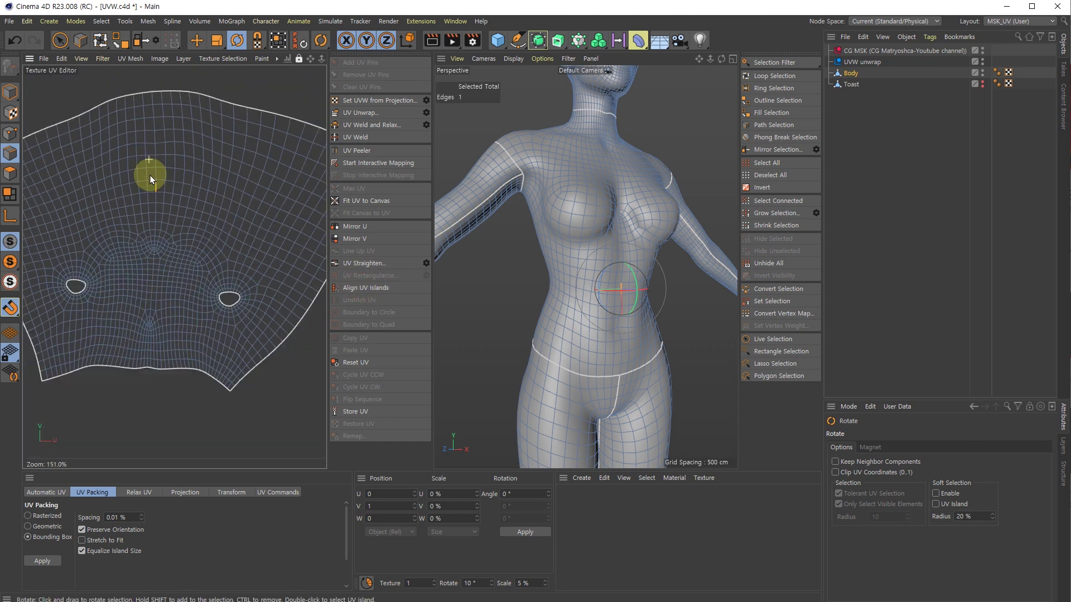
Step: Select all polygons of the torso's UV island
{"action": "double_click", "coordinate": [150, 175]}
{"action": "scroll", "coordinate": [170, 147], "scroll_direction": "up", "scroll_amount": 2}
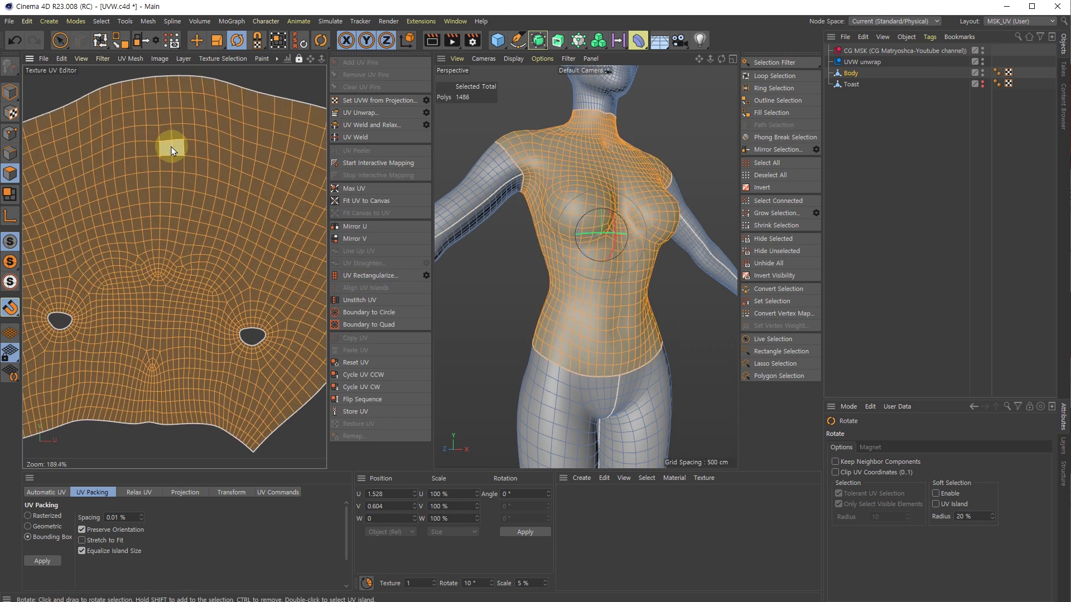
{"action": "left_click_drag", "start_coordinate": [185, 179], "coordinate": [183, 179]}
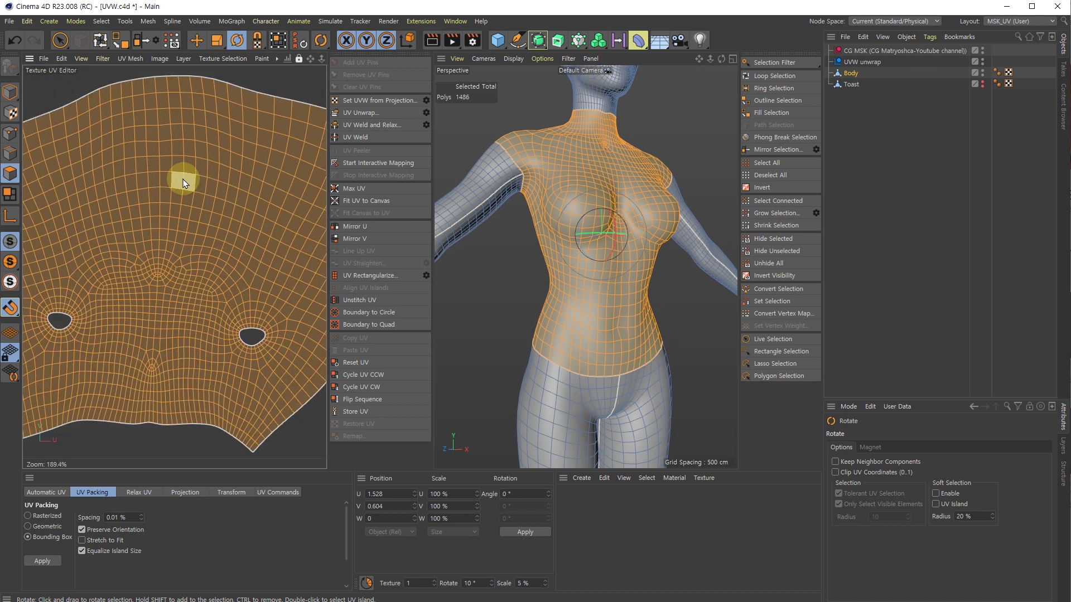
{"action": "scroll", "coordinate": [179, 179], "scroll_direction": "up", "scroll_amount": 2}
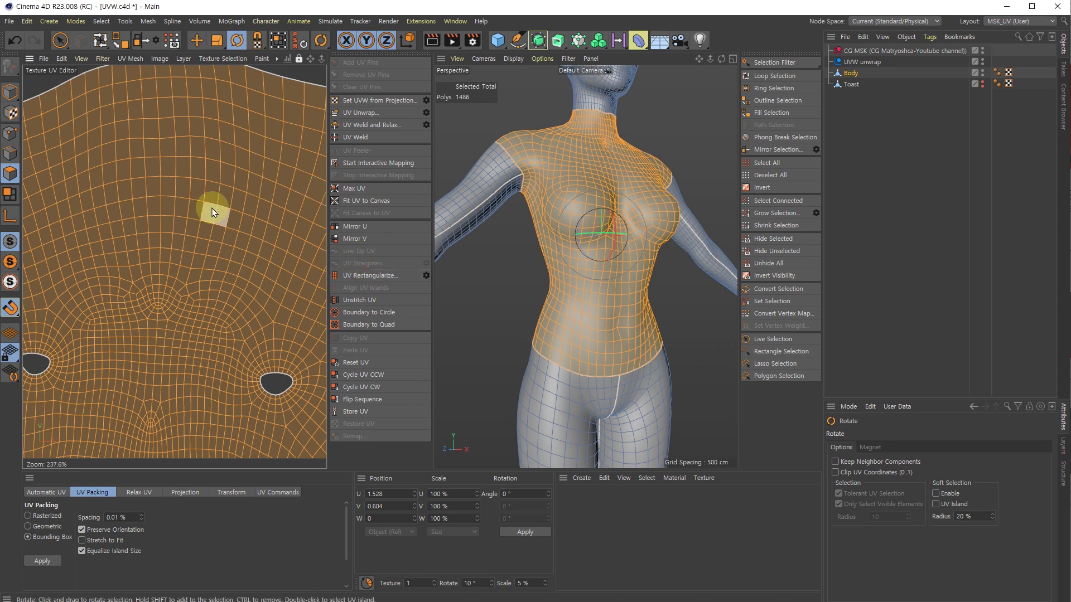
Step: In edge mode, select a crosswise run of connected edges across the torso island's upper middle with Live Selection
{"action": "key", "text": "e"}
{"action": "key", "text": "Return"}
{"action": "key", "text": "Return"}
{"action": "scroll", "coordinate": [207, 173], "scroll_direction": "up", "scroll_amount": 1}
{"action": "key", "text": "r"}
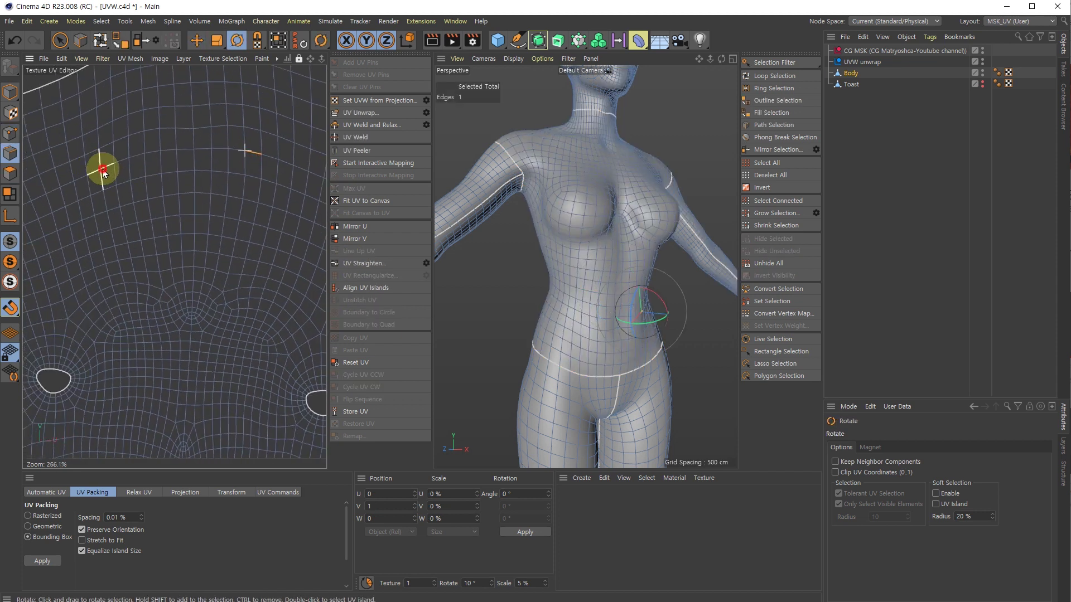
{"action": "left_click", "coordinate": [111, 167]}
{"action": "key", "text": "9"}
{"action": "mouse_move", "coordinate": [104, 163]}
{"action": "left_mouse_down"}
{"action": "mouse_move", "coordinate": [263, 155]}
{"action": "mouse_move", "coordinate": [183, 139]}
{"action": "mouse_move", "coordinate": [90, 182]}
{"action": "mouse_move", "coordinate": [166, 171]}
{"action": "left_mouse_up"}
{"action": "left_click", "coordinate": [121, 182], "text": "ctrl"}
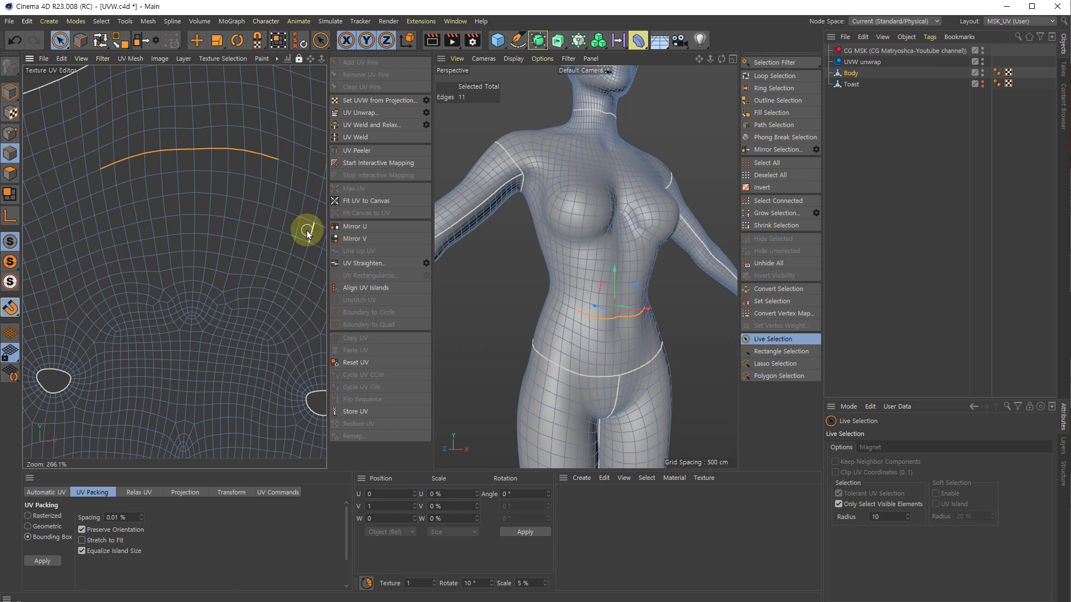
Step: Try UV Straighten on the crosswise edge run directly and again through its options, undoing each attempt
{"action": "left_click", "coordinate": [360, 264]}
{"action": "key", "text": "ctrl+z"}
{"action": "left_click", "coordinate": [426, 264]}
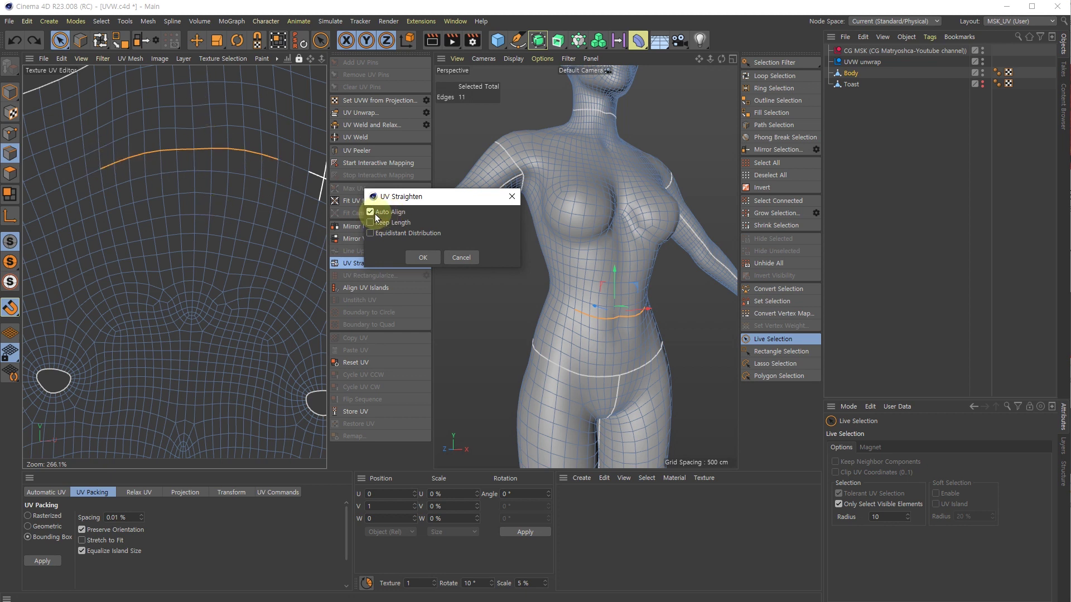
{"action": "left_click", "coordinate": [423, 257]}
{"action": "key", "text": "ctrl+z"}
Step: Replace the selection with an L-shaped run of connected edges near the torso island's upper middle
{"action": "key", "text": "e"}
{"action": "left_click", "coordinate": [187, 161]}
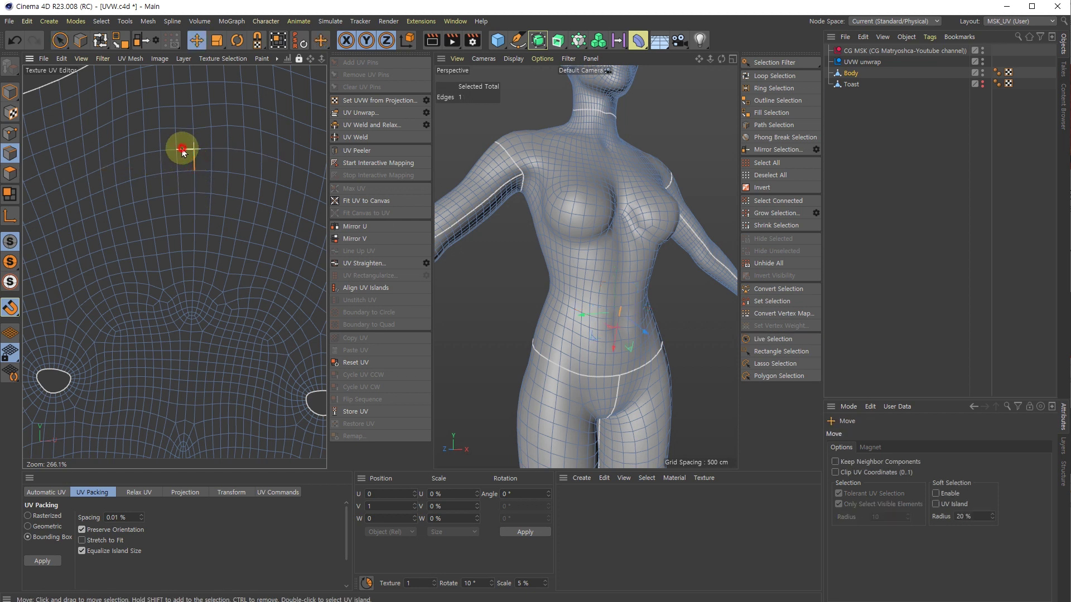
{"action": "left_click", "coordinate": [183, 150], "text": "shift"}
{"action": "left_click", "coordinate": [170, 148], "text": "shift"}
{"action": "left_click", "coordinate": [135, 152], "text": "shift"}
{"action": "left_click", "coordinate": [136, 157], "text": "shift"}
Step: Try UV Straighten on the L-shaped edge run, repeat it with the Auto Align option switched, and undo both attempts
{"action": "left_click", "coordinate": [368, 227]}
{"action": "left_click", "coordinate": [370, 264]}
{"action": "key", "text": "ctrl+z"}
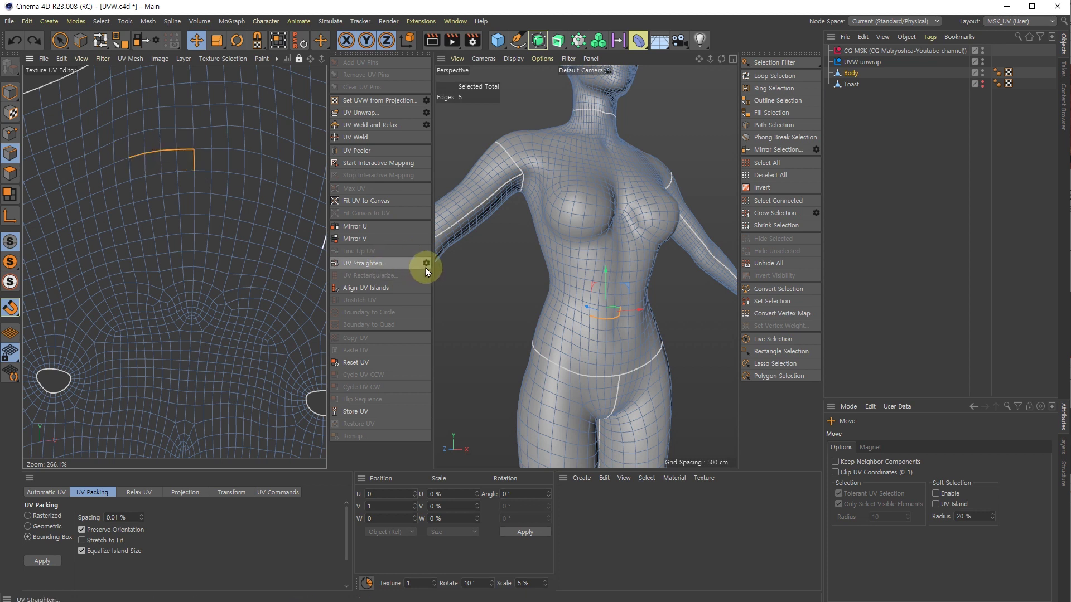
{"action": "left_click", "coordinate": [426, 264]}
{"action": "left_click", "coordinate": [368, 247]}
{"action": "left_click", "coordinate": [406, 291]}
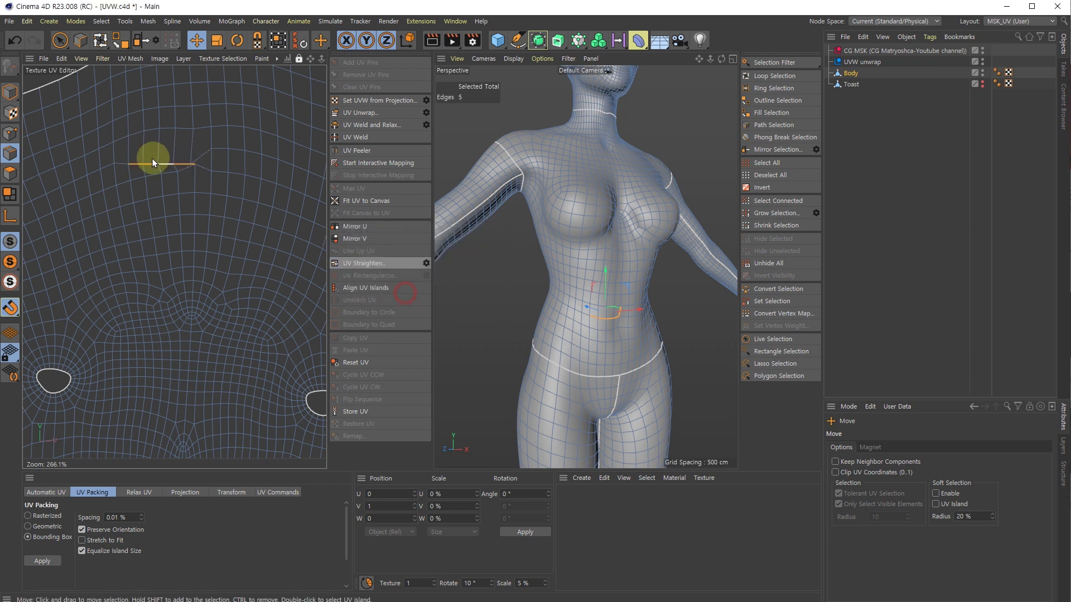
{"action": "key", "text": "ctrl+z"}
Step: Try to deform the torso's UVs using the Magnet tool with all edges selected, and undo the change
{"action": "scroll", "coordinate": [179, 126], "scroll_direction": "up", "scroll_amount": 4}
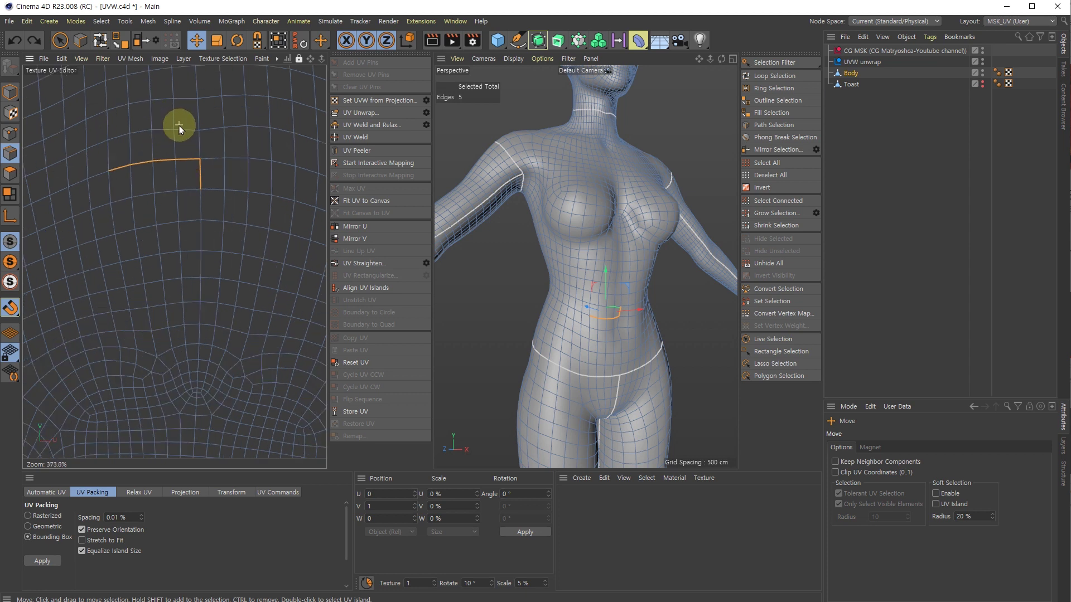
{"action": "left_click", "coordinate": [201, 144]}
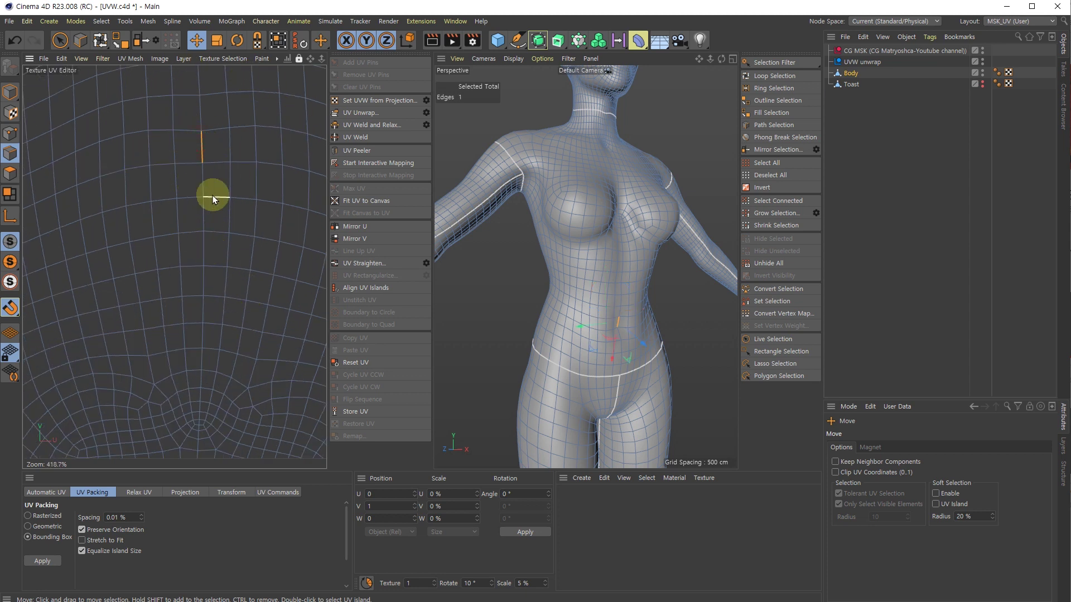
{"action": "key", "text": "ctrl+a"}
{"action": "left_click", "coordinate": [257, 41]}
{"action": "middle_click_drag", "start_coordinate": [199, 169], "coordinate": [260, 177]}
{"action": "left_click_drag", "start_coordinate": [214, 161], "coordinate": [195, 164]}
{"action": "key", "text": "ctrl+z"}
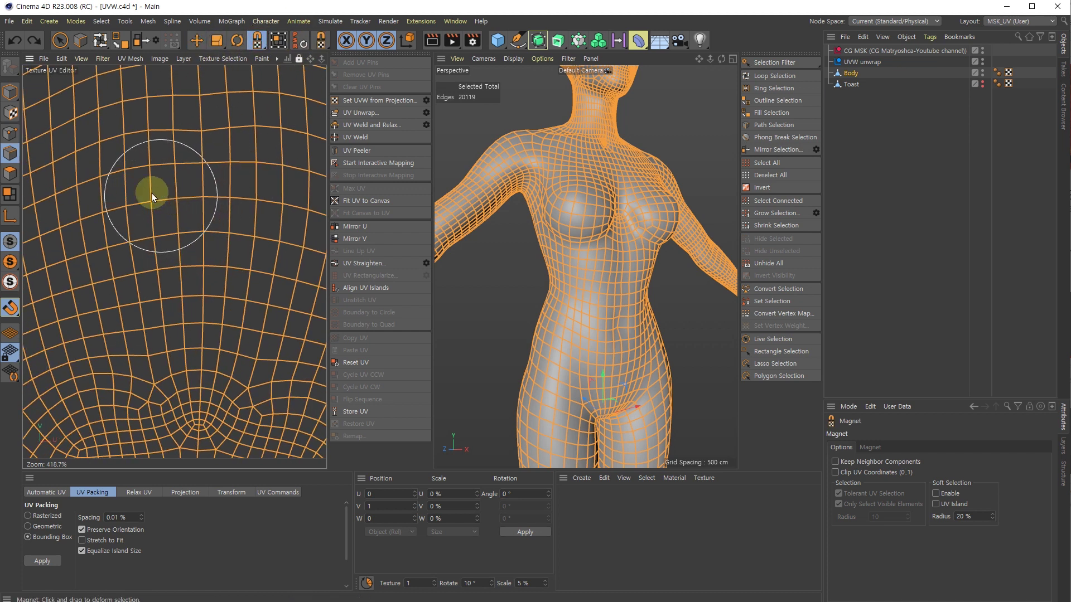
Step: Switch to polygon mode and clear the polygon selection of the torso's UV island
{"action": "left_click", "coordinate": [11, 173]}
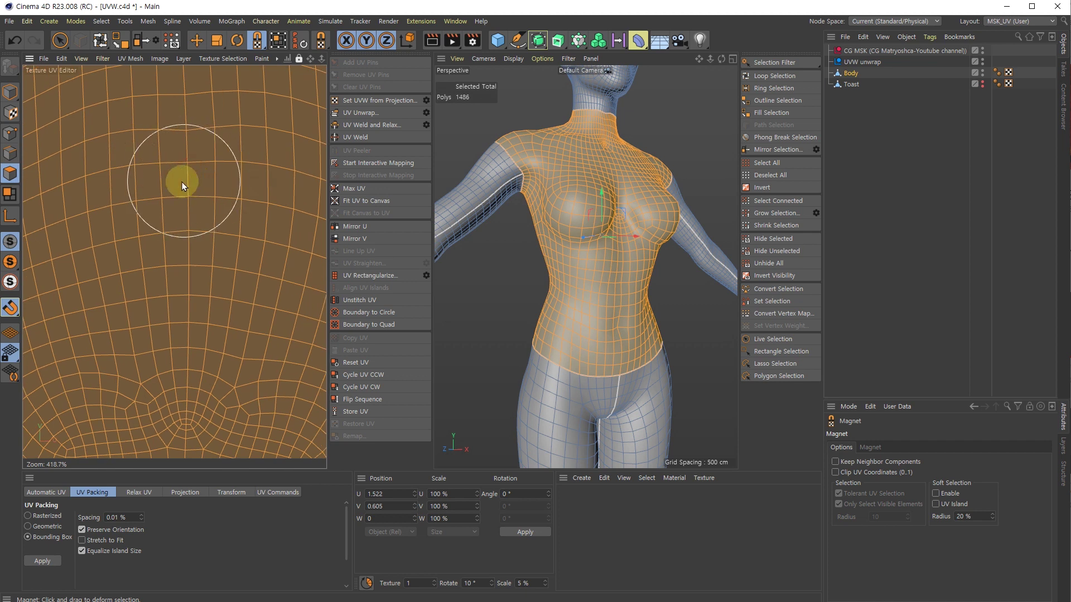
{"action": "key", "text": "e"}
{"action": "left_click", "coordinate": [163, 179]}
{"action": "scroll", "coordinate": [164, 180], "scroll_direction": "down", "scroll_amount": 3}
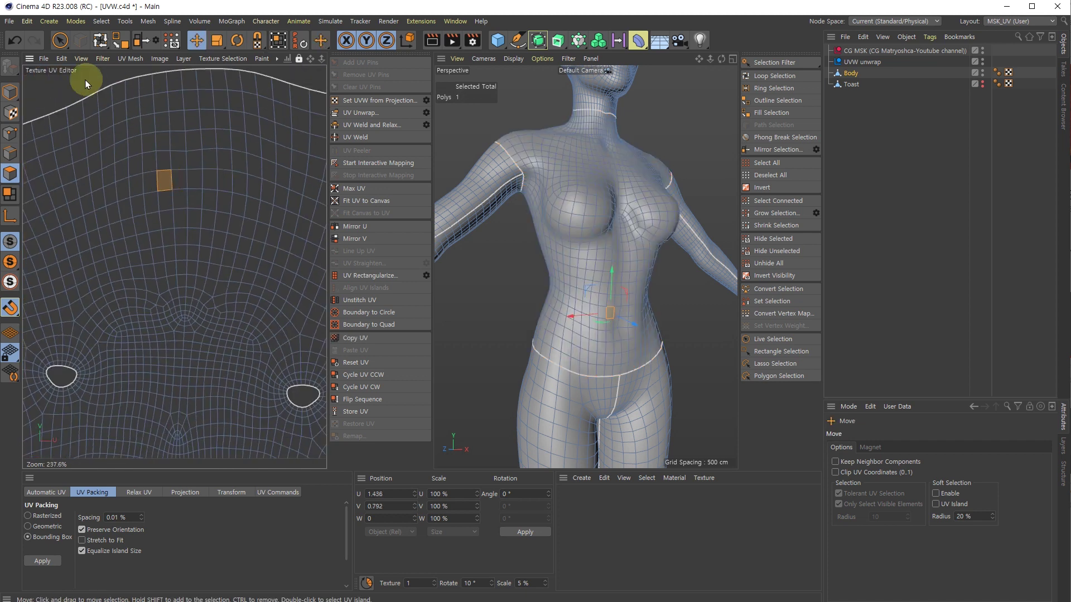
{"action": "left_click", "coordinate": [85, 79]}
Step: Try to deform the upper middle of the torso's UV island with the Magnet tool, and undo the deformation
{"action": "left_click", "coordinate": [258, 40]}
{"action": "left_click_drag", "start_coordinate": [214, 165], "coordinate": [166, 184]}
{"action": "key", "text": "ctrl+z"}
{"action": "key", "text": "ctrl+z"}
{"action": "key", "text": "ctrl+z"}
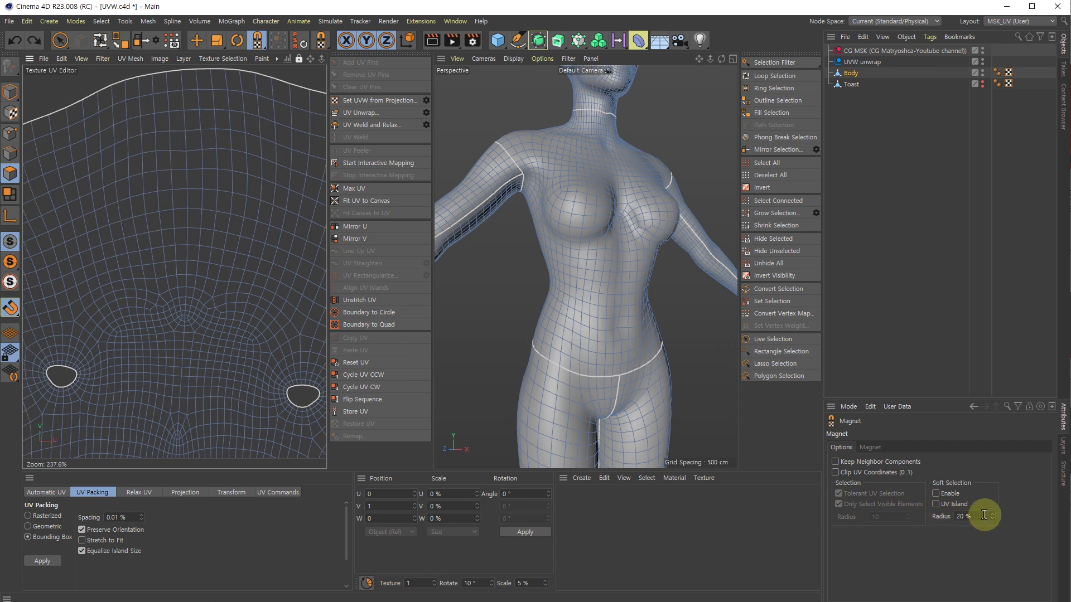
Step: Set the Magnet tool's radius to 5% and distort one side of the torso's UV island into uneven curves
{"action": "left_click", "coordinate": [961, 517]}
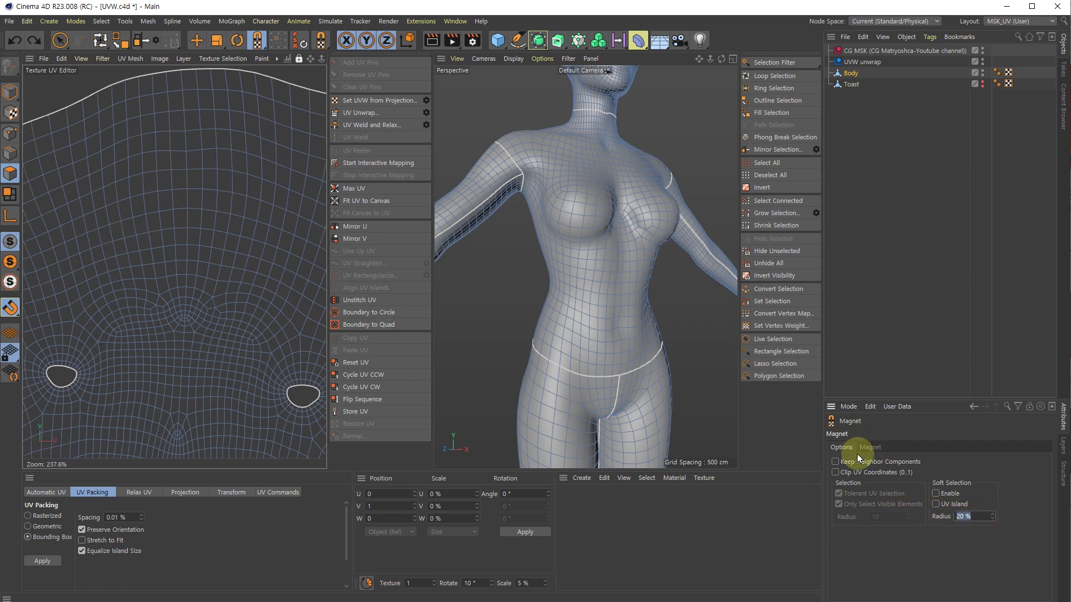
{"action": "scroll", "coordinate": [175, 277], "scroll_direction": "down", "scroll_amount": 5}
{"action": "scroll", "coordinate": [76, 245], "scroll_direction": "up", "scroll_amount": 5}
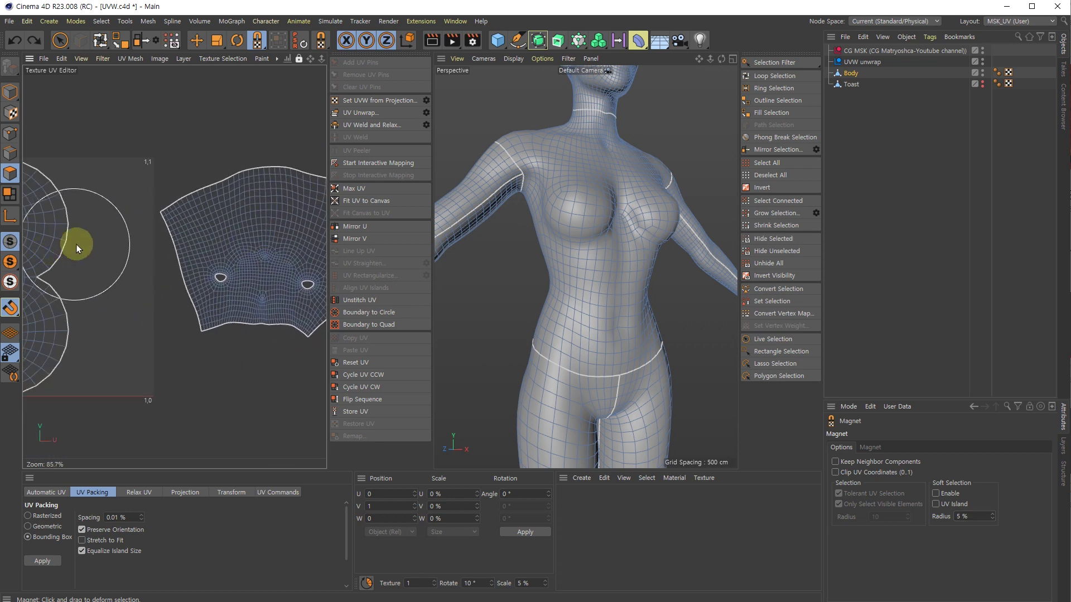
{"action": "middle_click_drag", "start_coordinate": [211, 185], "coordinate": [193, 182]}
{"action": "left_click_drag", "start_coordinate": [196, 174], "coordinate": [165, 174]}
{"action": "left_click_drag", "start_coordinate": [162, 184], "coordinate": [142, 193]}
{"action": "left_click_drag", "start_coordinate": [135, 241], "coordinate": [215, 292]}
{"action": "mouse_move", "coordinate": [199, 203]}
{"action": "left_mouse_down"}
{"action": "mouse_move", "coordinate": [236, 183]}
{"action": "mouse_move", "coordinate": [164, 152]}
{"action": "left_mouse_up"}
{"action": "left_click_drag", "start_coordinate": [172, 146], "coordinate": [150, 174]}
{"action": "left_click_drag", "start_coordinate": [156, 155], "coordinate": [127, 202]}
{"action": "middle_click_drag", "start_coordinate": [130, 249], "coordinate": [152, 206], "text": "alt"}
{"action": "left_click_drag", "start_coordinate": [152, 205], "coordinate": [115, 236]}
{"action": "middle_click_drag", "start_coordinate": [115, 236], "coordinate": [186, 132], "text": "alt"}
Step: In edge mode, select a curved lengthwise run of edges from the torso island's upper border down into its distorted side
{"action": "key", "text": "e"}
{"action": "left_click", "coordinate": [11, 153]}
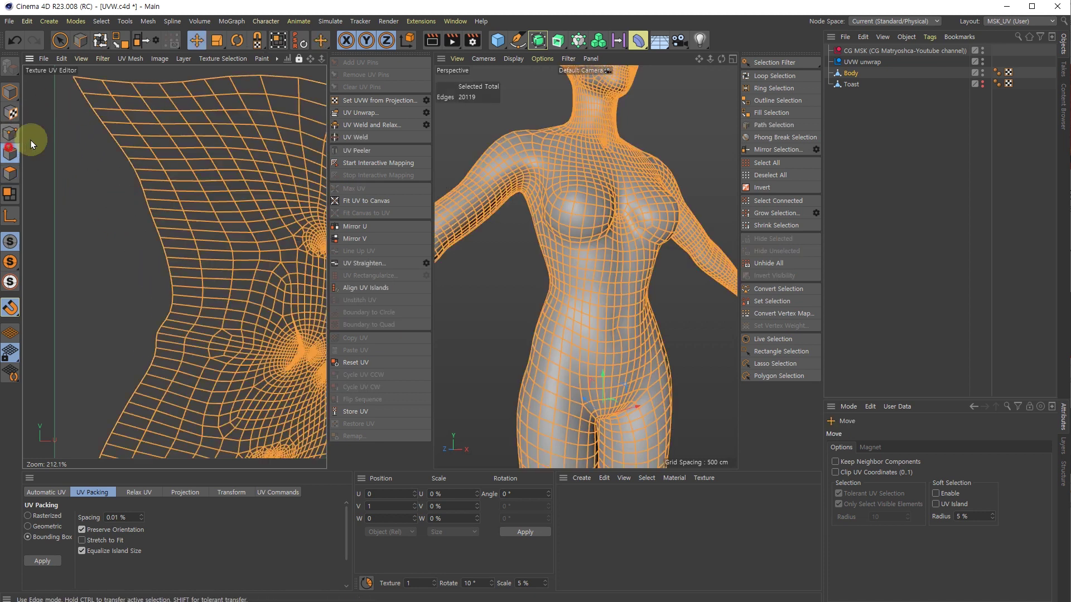
{"action": "left_click", "coordinate": [133, 88]}
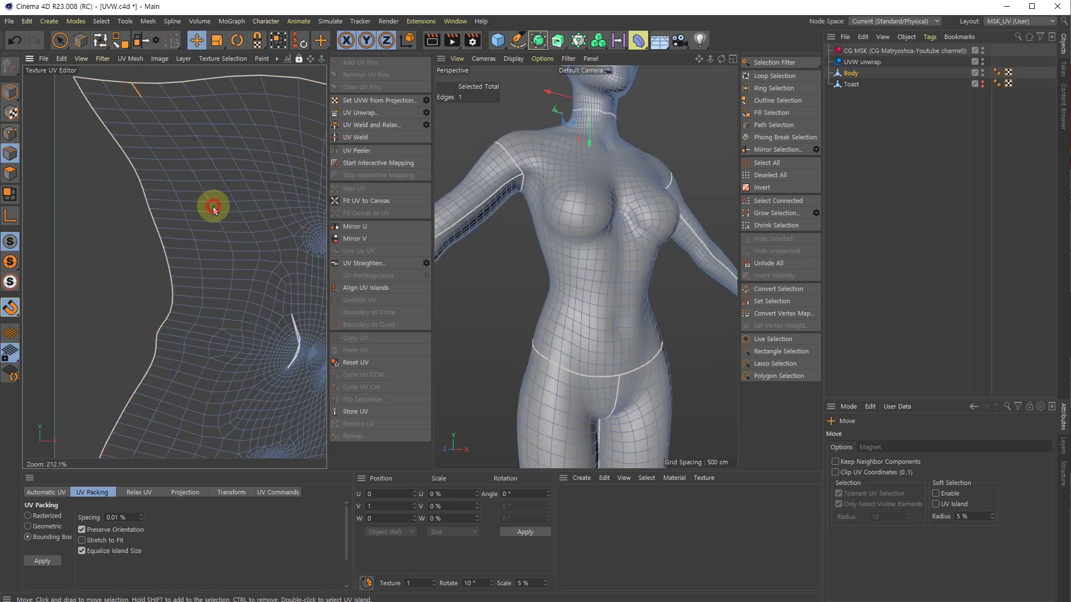
{"action": "scroll", "coordinate": [180, 144], "scroll_direction": "up", "scroll_amount": 2}
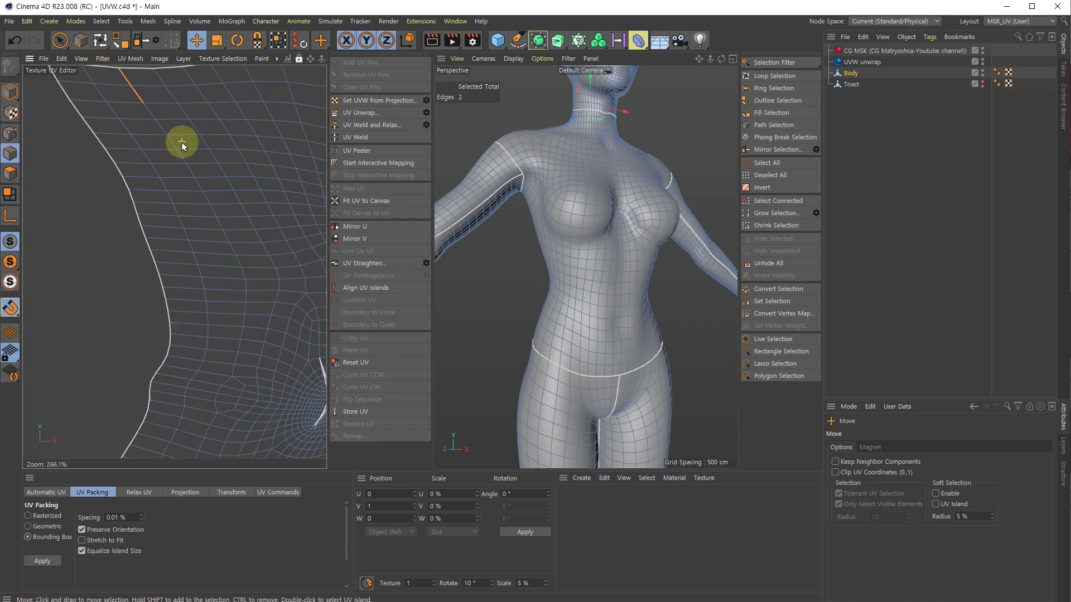
{"action": "key", "text": "9"}
{"action": "left_click", "coordinate": [146, 100], "text": "shift"}
{"action": "mouse_move", "coordinate": [137, 92]}
{"action": "left_mouse_down", "text": "shift"}
{"action": "mouse_move", "coordinate": [163, 148]}
{"action": "mouse_move", "coordinate": [232, 232]}
{"action": "mouse_move", "coordinate": [155, 89]}
{"action": "mouse_move", "coordinate": [240, 231]}
{"action": "mouse_move", "coordinate": [217, 259]}
{"action": "mouse_move", "coordinate": [119, 97]}
{"action": "left_mouse_up", "text": "shift"}
{"action": "left_click", "coordinate": [172, 156], "text": "shift"}
{"action": "key", "text": "e"}
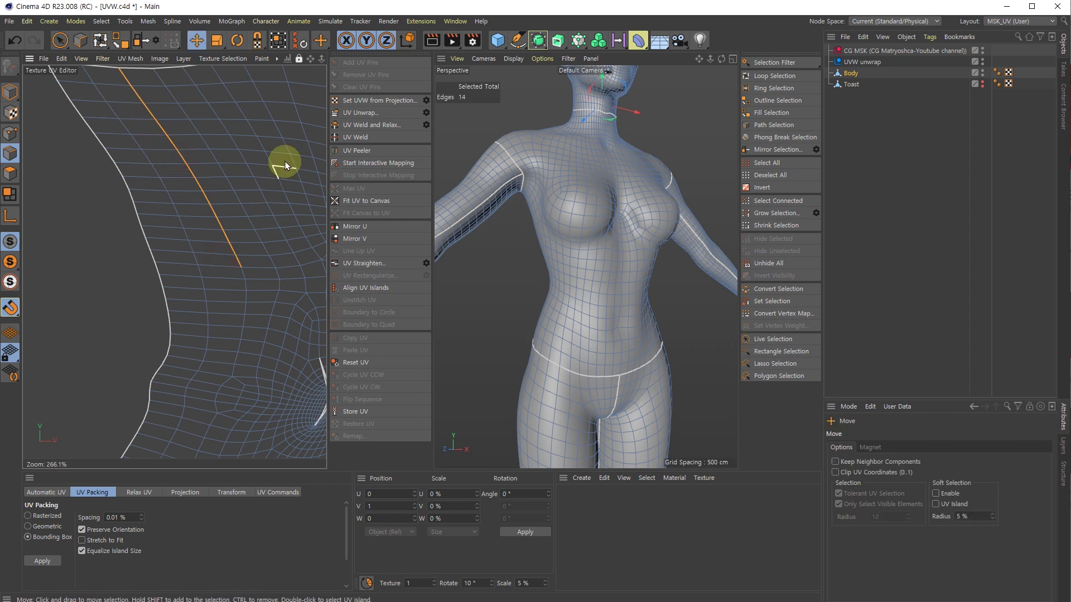
Step: Try UV Straighten on the curved edge run with Auto Align on and again with it off, undoing both attempts
{"action": "left_click", "coordinate": [368, 266]}
{"action": "scroll", "coordinate": [217, 189], "scroll_direction": "down", "scroll_amount": 2}
{"action": "key", "text": "ctrl+z"}
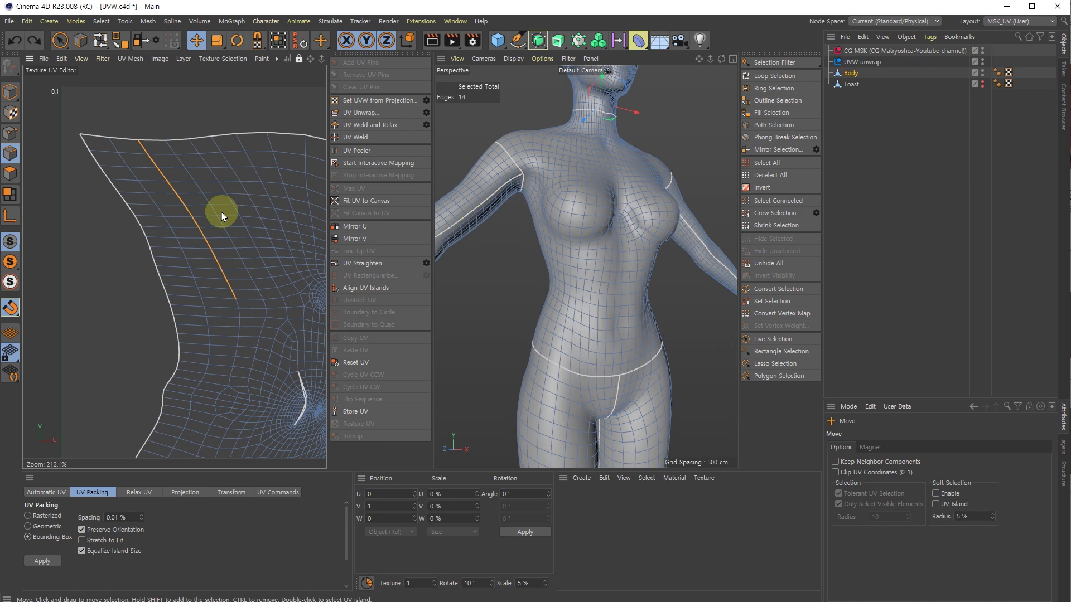
{"action": "left_click", "coordinate": [426, 263]}
{"action": "left_click", "coordinate": [354, 245]}
{"action": "left_click", "coordinate": [407, 290]}
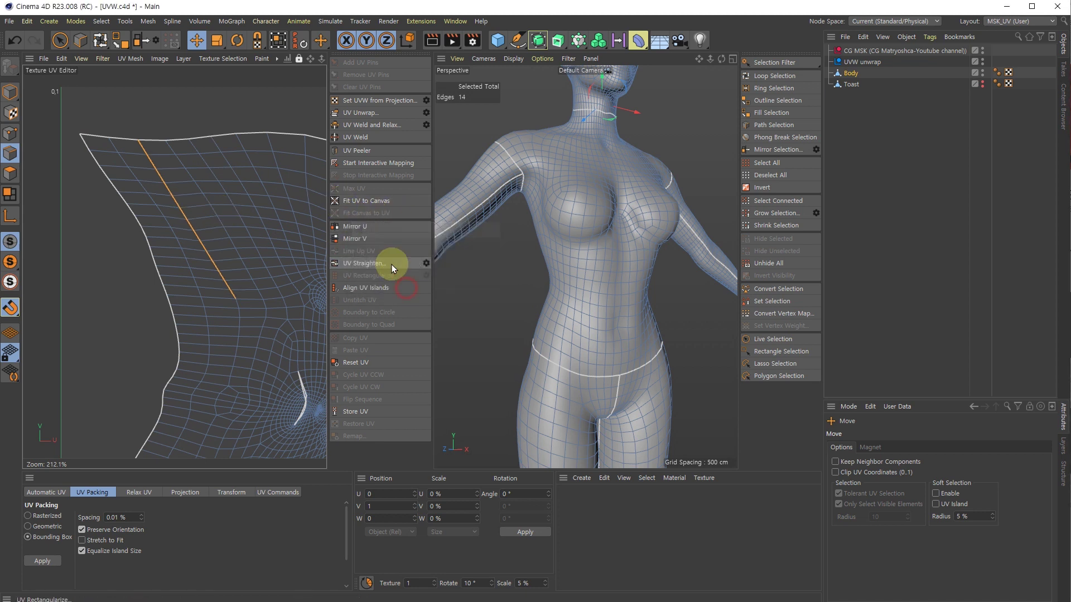
{"action": "scroll", "coordinate": [225, 296], "scroll_direction": "up", "scroll_amount": 6}
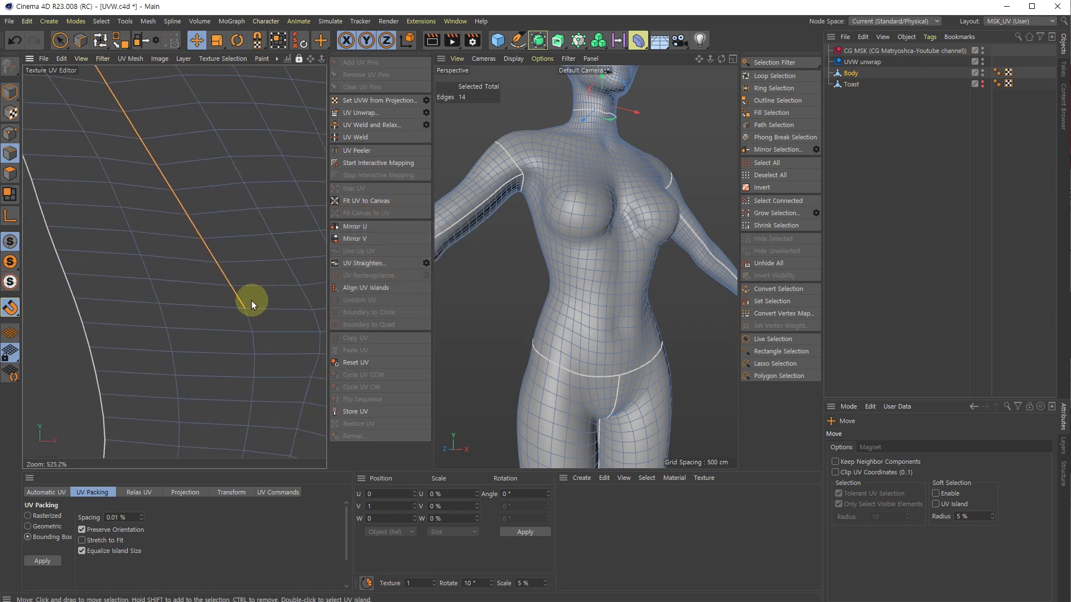
{"action": "key", "text": "ctrl+z"}
Step: Try UV Straighten on the curved edge run with Keep Length enabled, and undo it
{"action": "left_click", "coordinate": [426, 264]}
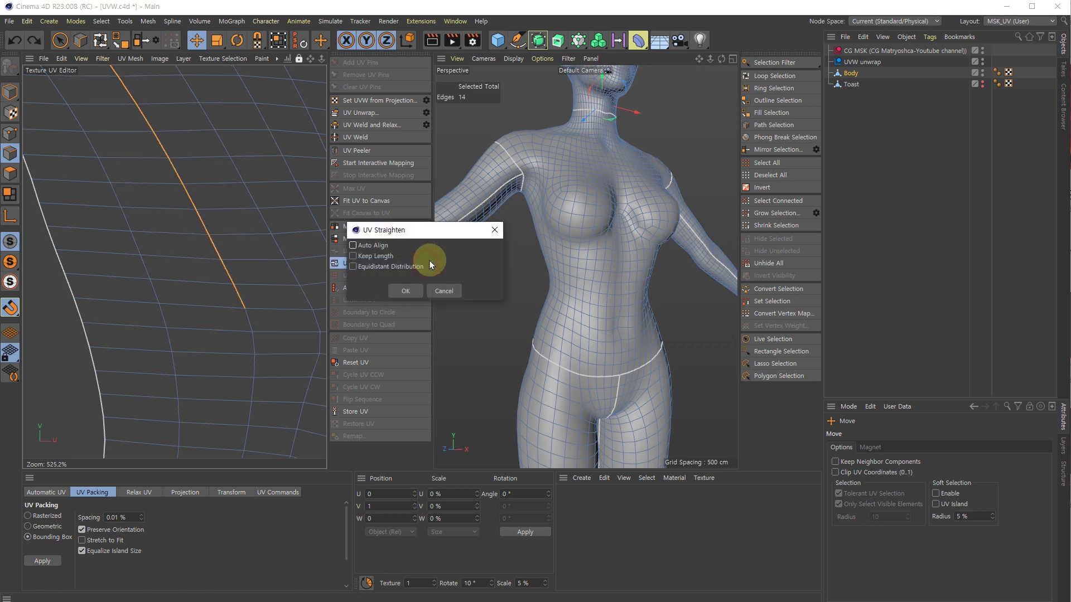
{"action": "left_click", "coordinate": [355, 258]}
{"action": "left_click", "coordinate": [406, 288]}
{"action": "scroll", "coordinate": [259, 279], "scroll_direction": "down", "scroll_amount": 3}
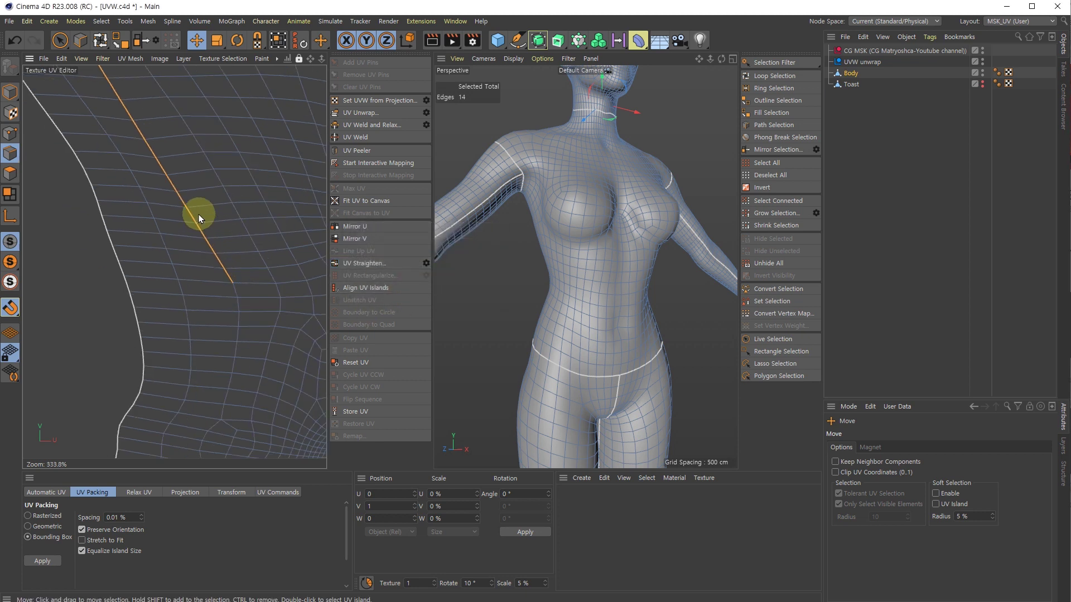
{"action": "key", "text": "ctrl+z"}
Step: Repeatedly apply and undo UV Straighten with Keep Length on the curved edge run to compare its shape before and after
{"action": "left_click", "coordinate": [373, 261]}
{"action": "key", "text": "ctrl+z"}
{"action": "left_click", "coordinate": [373, 261]}
{"action": "key", "text": "ctrl+z"}
{"action": "left_click", "coordinate": [373, 261]}
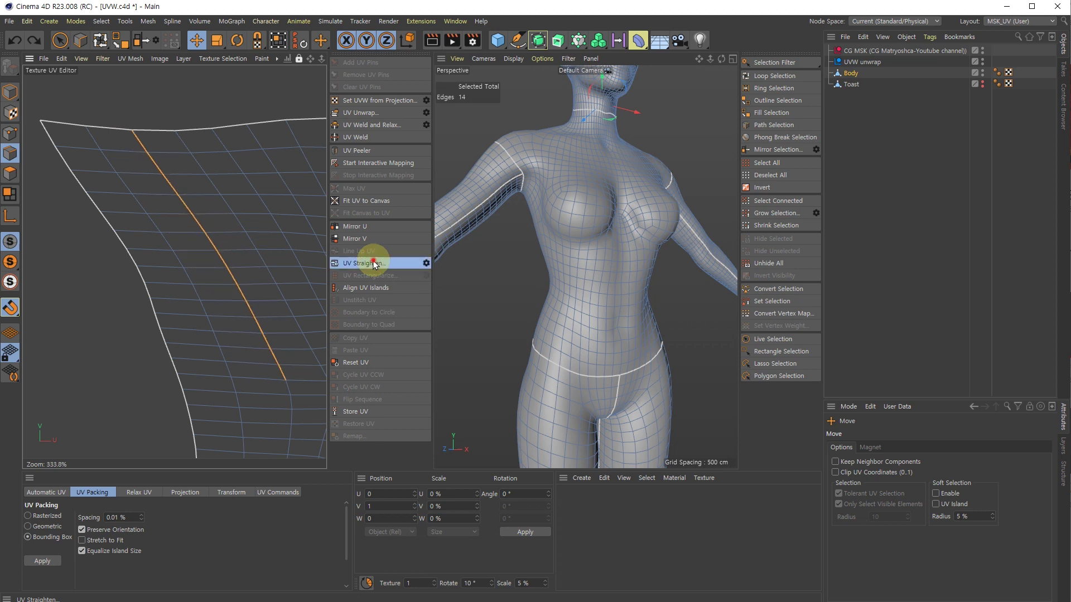
{"action": "key", "text": "ctrl+z"}
Step: Try UV Straighten on the curved edge run with Keep Length disabled, and undo it
{"action": "left_click", "coordinate": [426, 263]}
{"action": "left_click", "coordinate": [376, 258]}
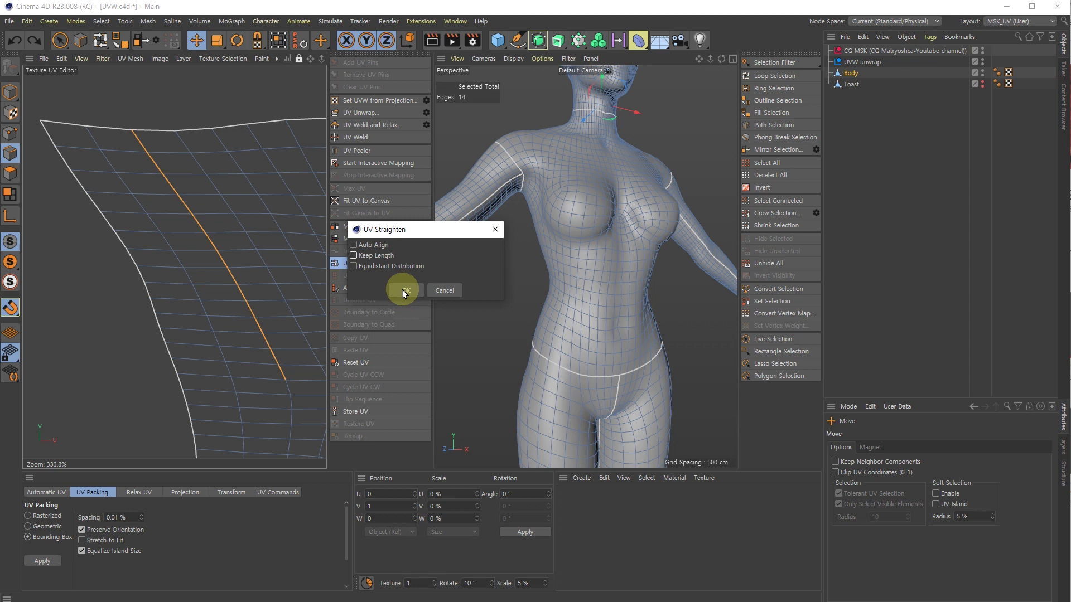
{"action": "left_click", "coordinate": [404, 291]}
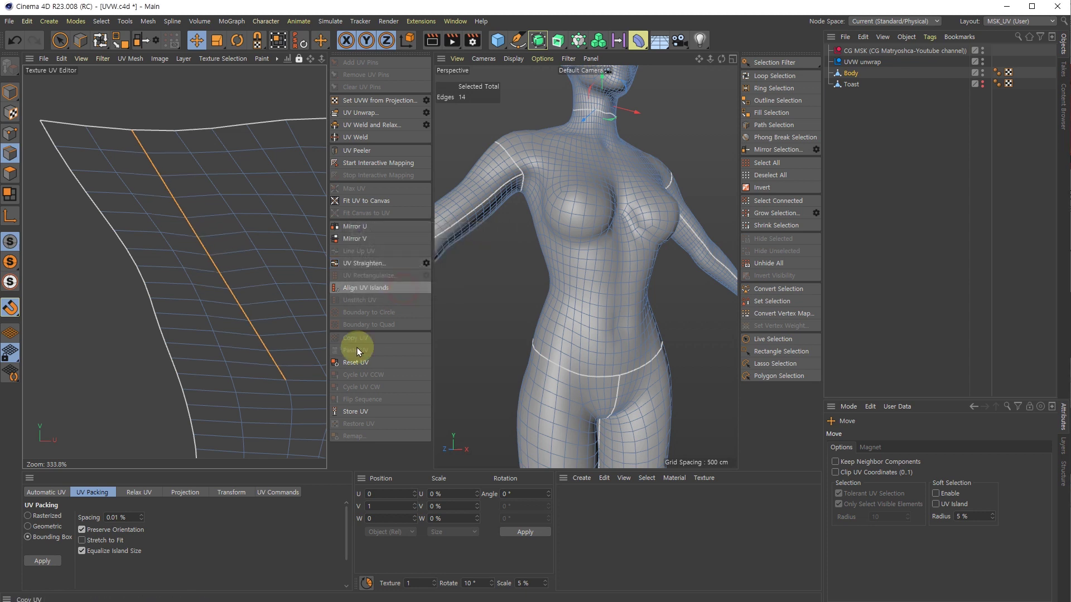
{"action": "scroll", "coordinate": [290, 385], "scroll_direction": "up", "scroll_amount": 3}
{"action": "scroll", "coordinate": [289, 392], "scroll_direction": "down", "scroll_amount": 4}
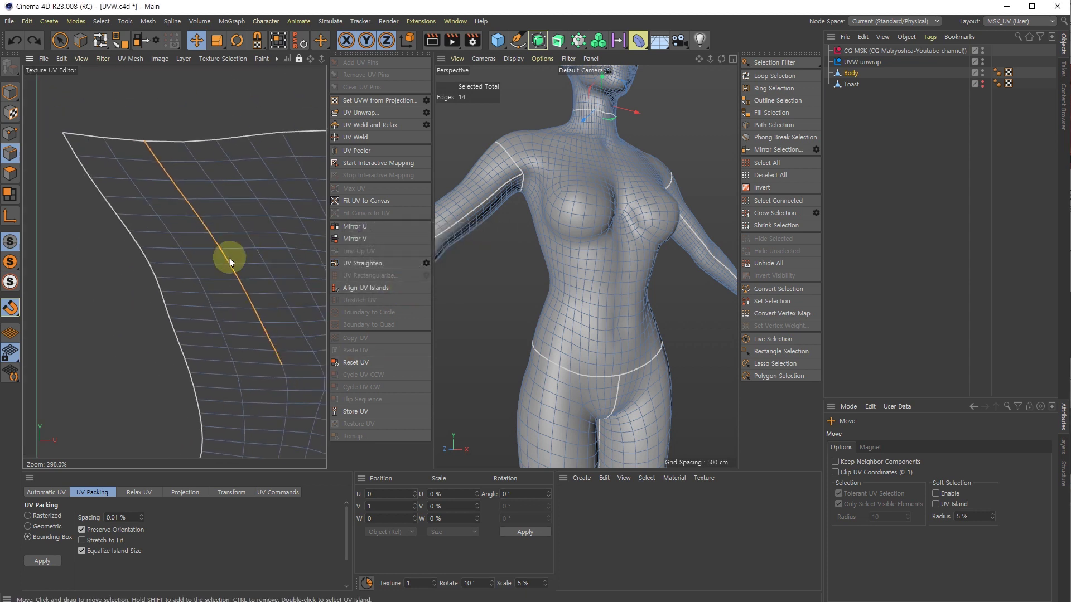
{"action": "left_click", "coordinate": [426, 262]}
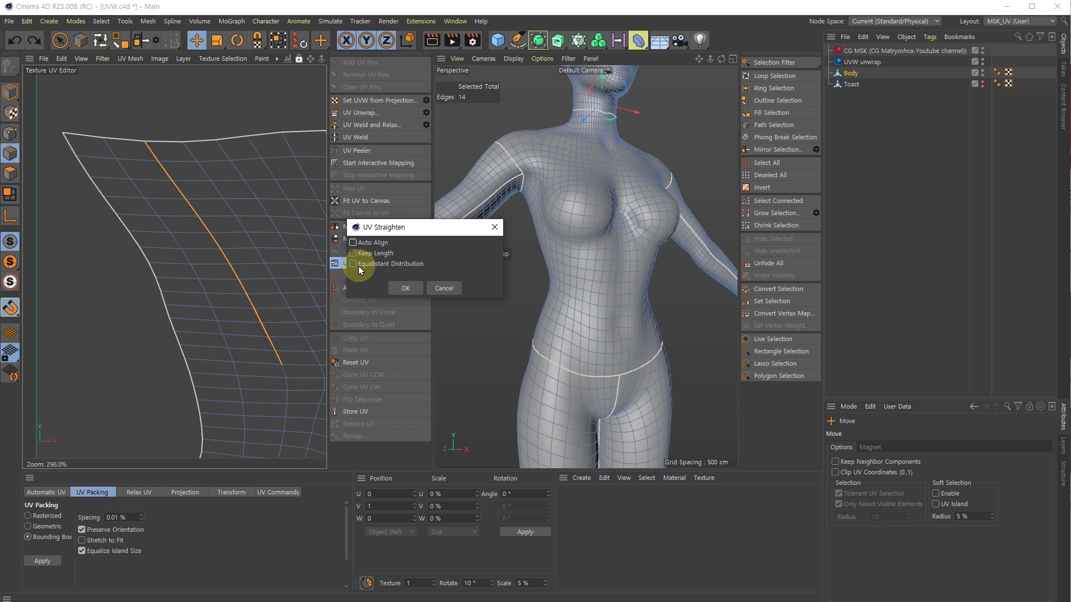
{"action": "left_click", "coordinate": [442, 291]}
{"action": "scroll", "coordinate": [213, 228], "scroll_direction": "up", "scroll_amount": 3}
{"action": "scroll", "coordinate": [213, 228], "scroll_direction": "down", "scroll_amount": 3}
Step: Set up the Magnet tool for UV points with a radius of 1% and undo the trial deformation
{"action": "left_click", "coordinate": [10, 134]}
{"action": "left_click", "coordinate": [257, 40]}
{"action": "mouse_move", "coordinate": [193, 215]}
{"action": "left_mouse_down"}
{"action": "mouse_move", "coordinate": [185, 203]}
{"action": "mouse_move", "coordinate": [197, 215]}
{"action": "left_mouse_up"}
{"action": "double_click", "coordinate": [969, 514]}
{"action": "type", "text": "1"}
{"action": "left_click", "coordinate": [991, 552]}
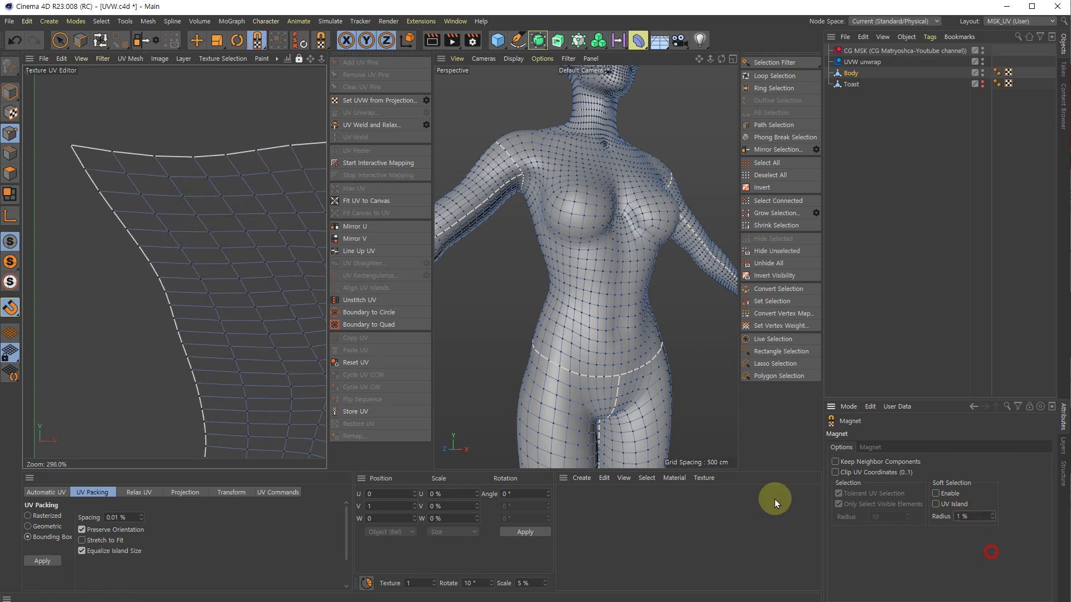
{"action": "key", "text": "ctrl+z"}
Step: Deform the UV points around the curved edge run with Magnet so the mesh lines bunch up near its lower part
{"action": "middle_click_drag", "start_coordinate": [304, 371], "coordinate": [205, 256], "text": "alt"}
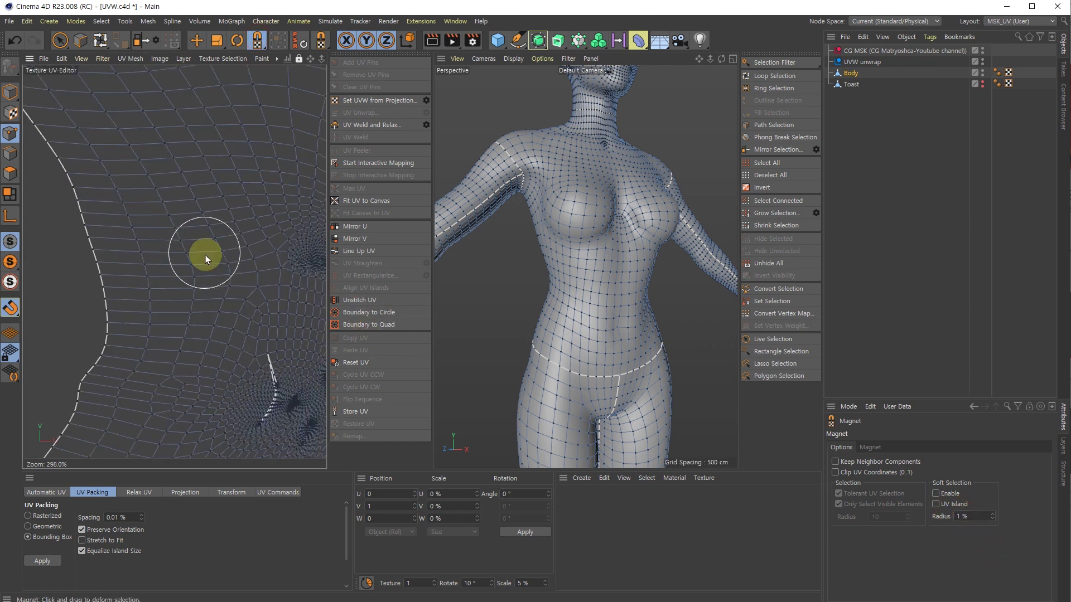
{"action": "middle_click_drag", "start_coordinate": [153, 200], "coordinate": [161, 211], "text": "alt"}
{"action": "left_click_drag", "start_coordinate": [119, 131], "coordinate": [153, 201]}
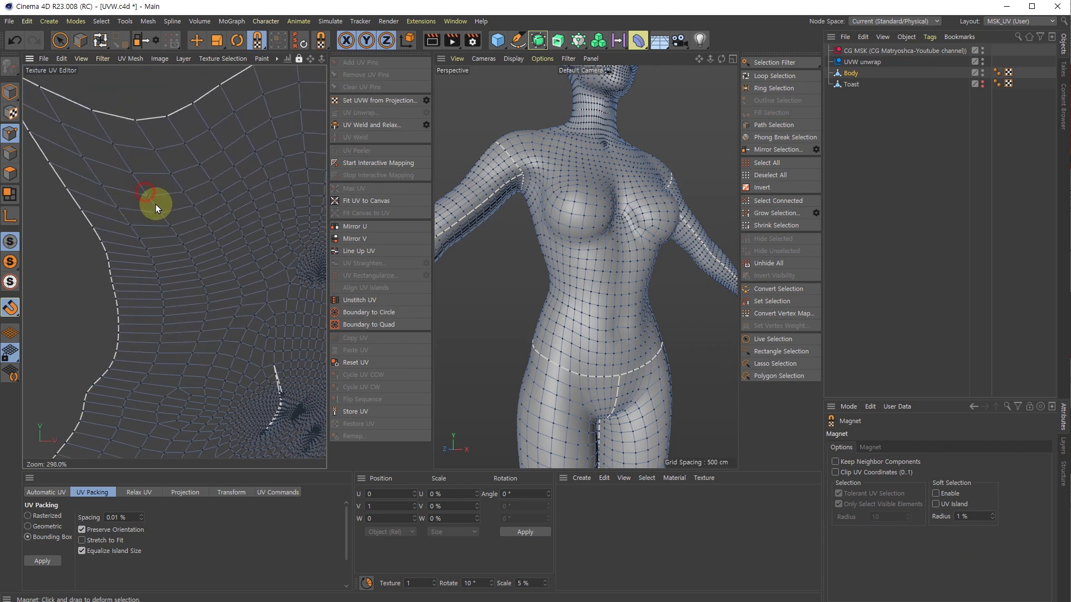
{"action": "left_click_drag", "start_coordinate": [149, 196], "coordinate": [163, 217]}
{"action": "left_click_drag", "start_coordinate": [201, 280], "coordinate": [172, 227]}
{"action": "key", "text": "e"}
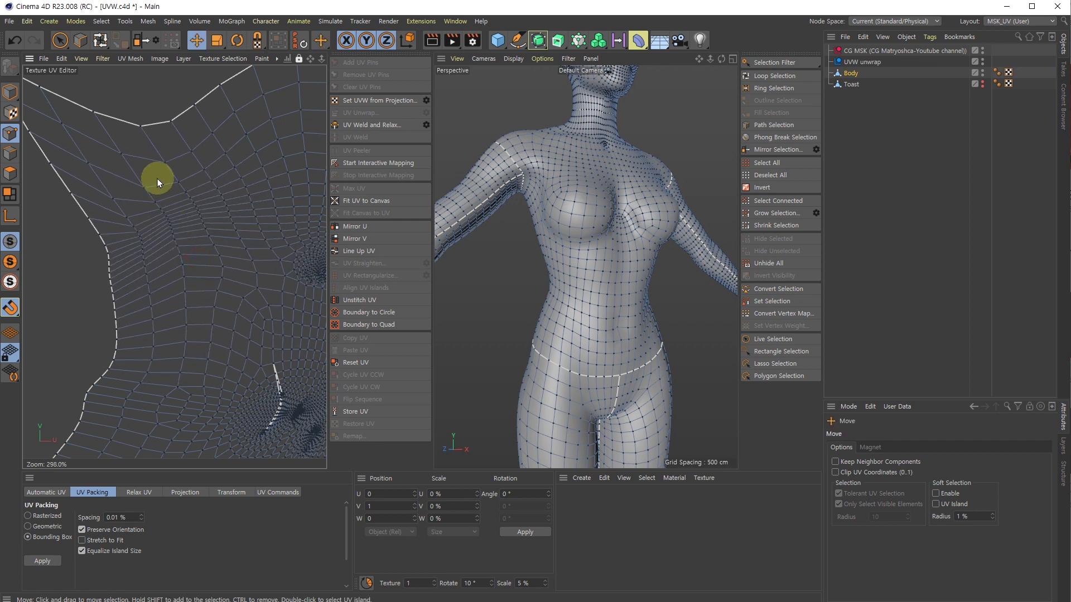
Step: Try UV Straighten on the edge run with Equidistant Distribution on, undo it, and straighten the run with the option off
{"action": "left_click", "coordinate": [12, 154]}
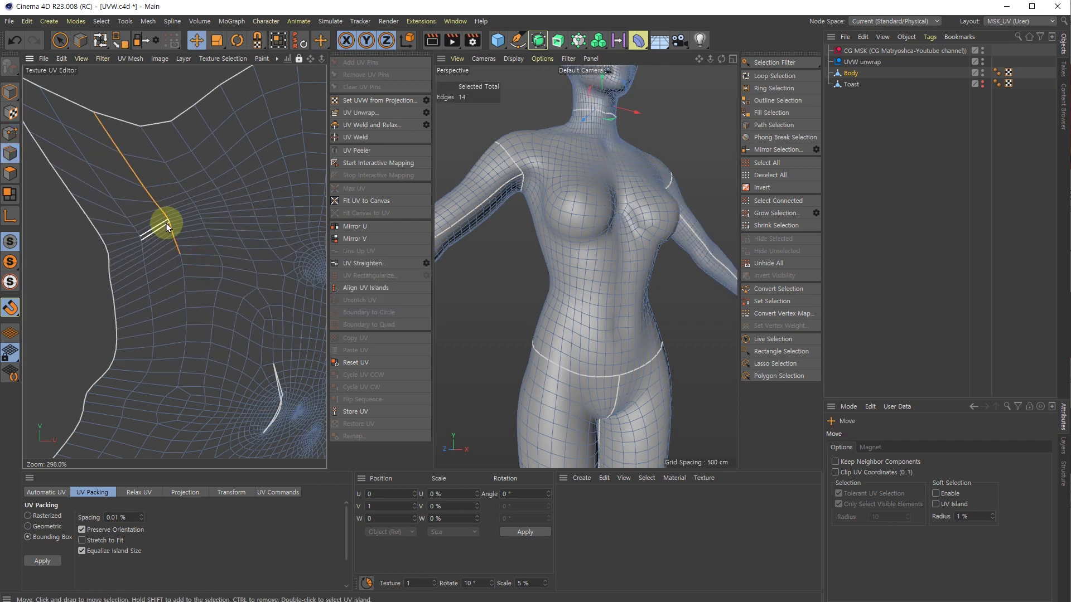
{"action": "left_click", "coordinate": [426, 263]}
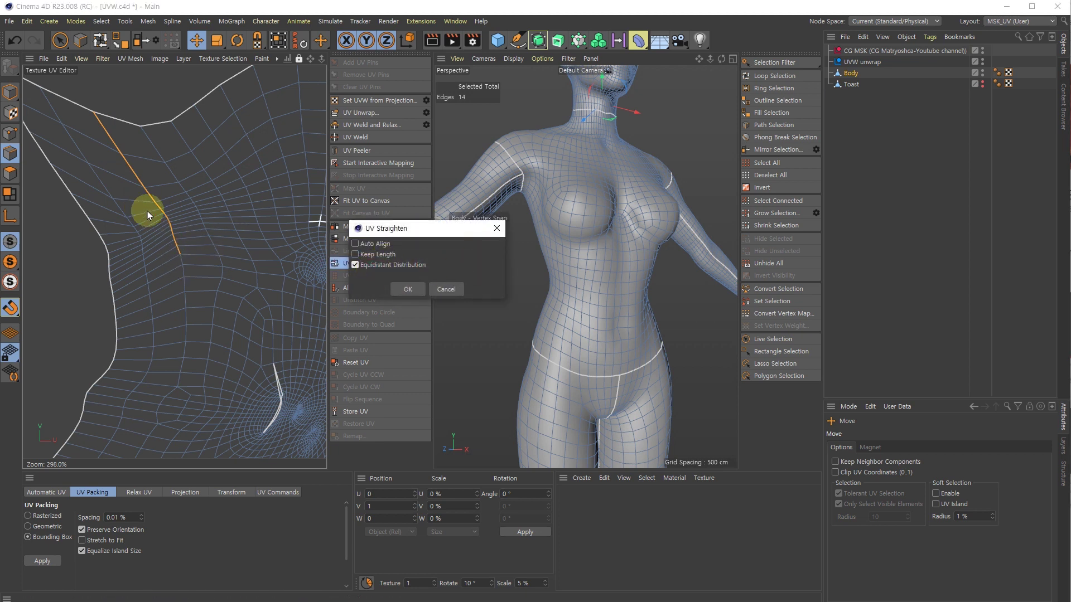
{"action": "left_click", "coordinate": [408, 289]}
{"action": "key", "text": "ctrl+z"}
{"action": "left_click", "coordinate": [426, 263]}
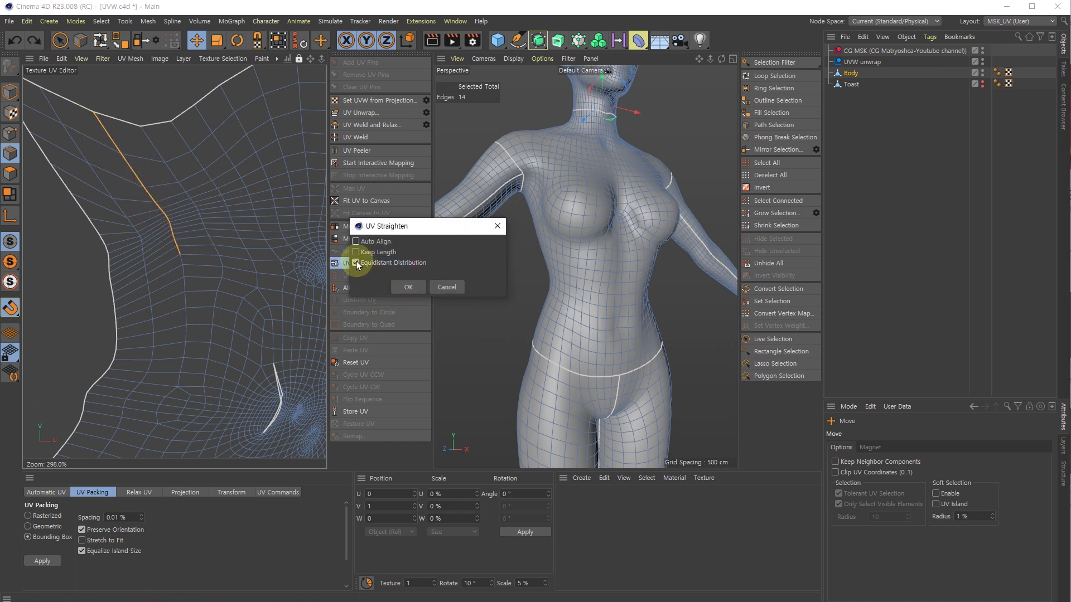
{"action": "left_click", "coordinate": [403, 286]}
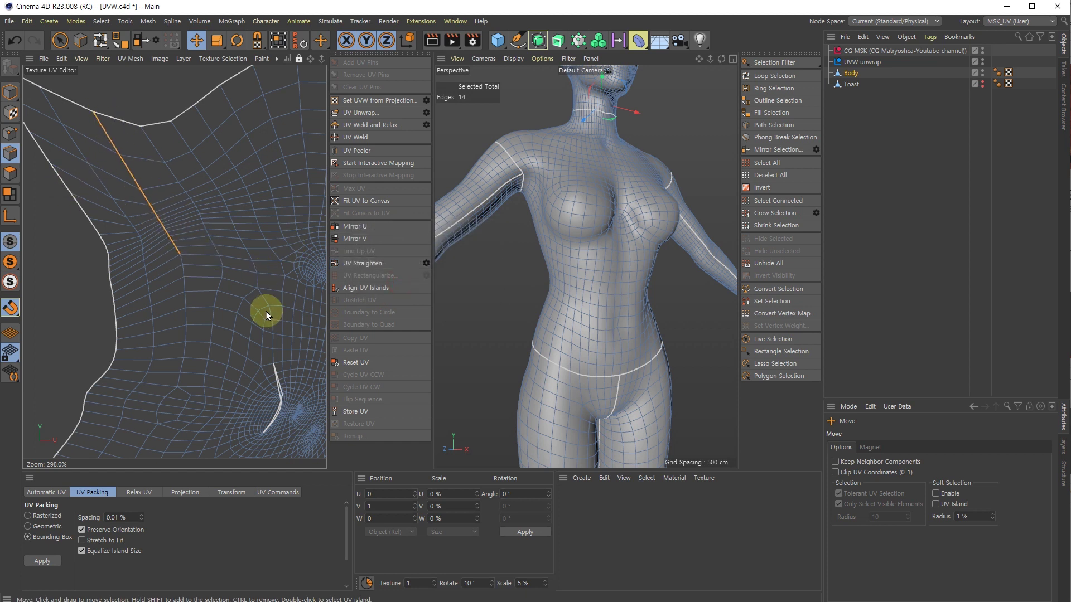
Step: Select a rectangular patch of polygons at the pointed upper corner of the UV island with Live Selection
{"action": "left_click", "coordinate": [10, 173]}
{"action": "left_click", "coordinate": [207, 149]}
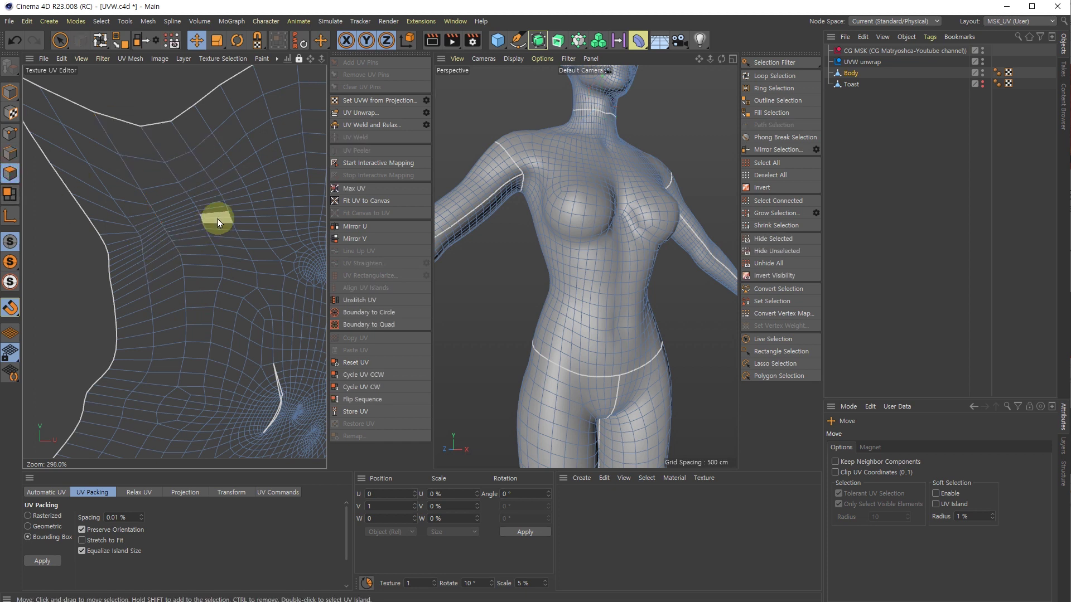
{"action": "key", "text": "9"}
{"action": "scroll", "coordinate": [169, 184], "scroll_direction": "down", "scroll_amount": 3}
{"action": "mouse_move", "coordinate": [197, 160]}
{"action": "left_mouse_down"}
{"action": "mouse_move", "coordinate": [118, 155]}
{"action": "mouse_move", "coordinate": [159, 240]}
{"action": "mouse_move", "coordinate": [63, 116]}
{"action": "left_mouse_up"}
{"action": "left_click_drag", "start_coordinate": [189, 226], "coordinate": [232, 235]}
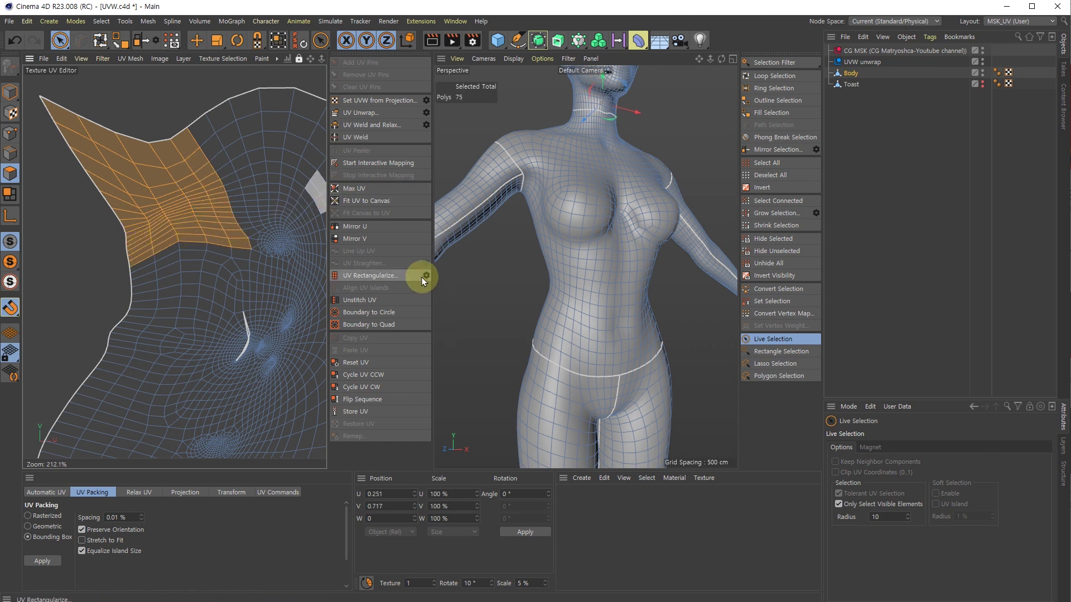
{"action": "left_click_drag", "start_coordinate": [432, 276], "coordinate": [430, 276]}
Step: Try UV Rectangularize on the selected polygon patch with Auto Align enabled, and undo it
{"action": "left_click", "coordinate": [425, 276]}
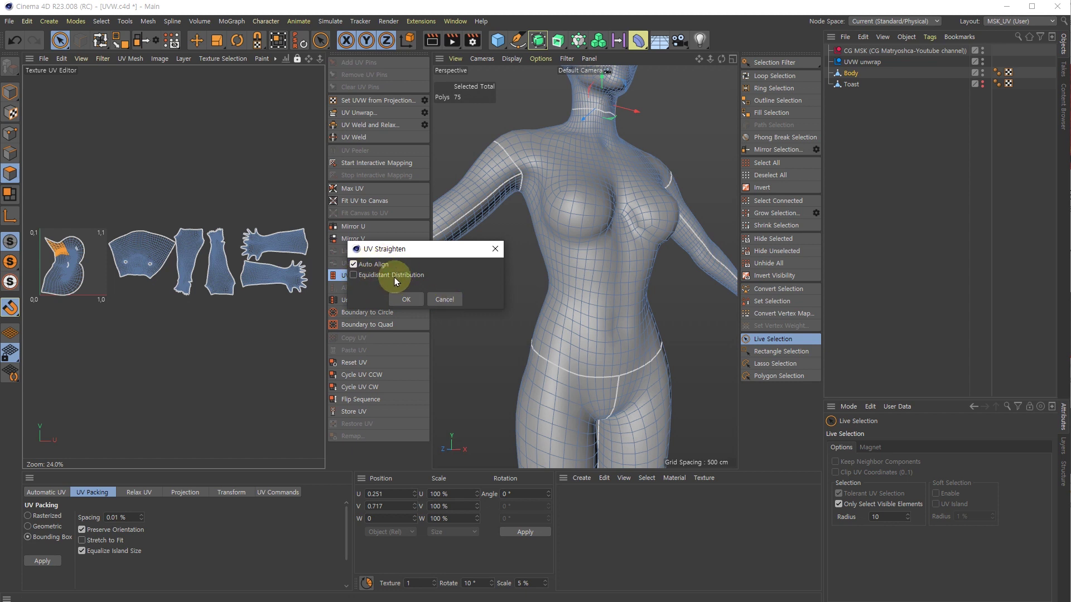
{"action": "left_click", "coordinate": [417, 299]}
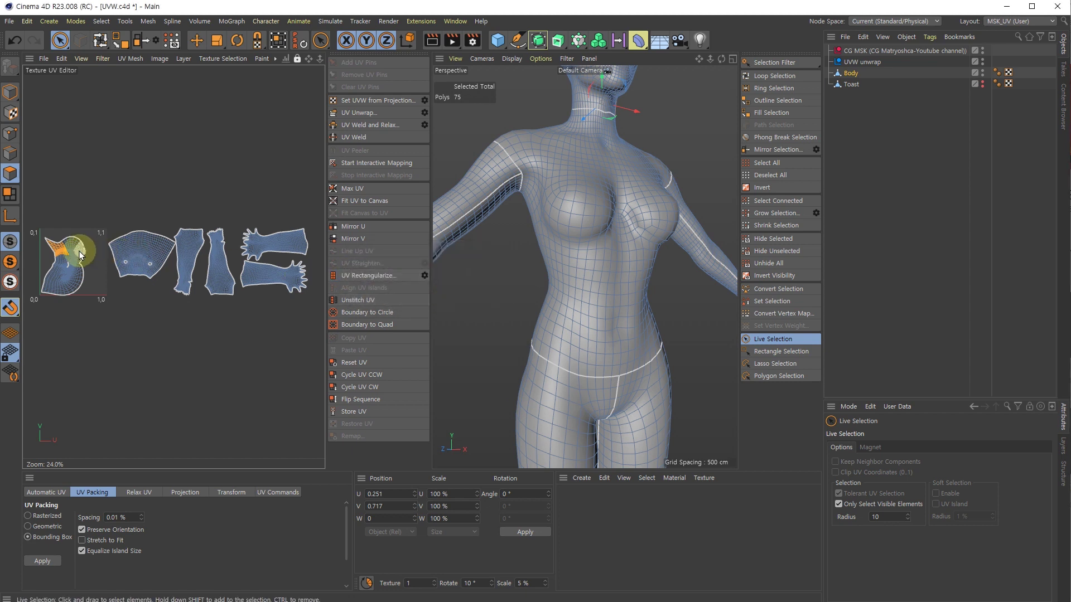
{"action": "scroll", "coordinate": [67, 253], "scroll_direction": "up", "scroll_amount": 6}
{"action": "scroll", "coordinate": [67, 253], "scroll_direction": "up", "scroll_amount": 2}
{"action": "left_click", "coordinate": [329, 276]}
{"action": "key", "text": "ctrl+z"}
Step: Try UV Rectangularize on the selected polygon patch with Auto Align disabled, and undo it
{"action": "scroll", "coordinate": [207, 246], "scroll_direction": "up", "scroll_amount": 1}
{"action": "left_click", "coordinate": [424, 271]}
{"action": "left_click", "coordinate": [404, 293]}
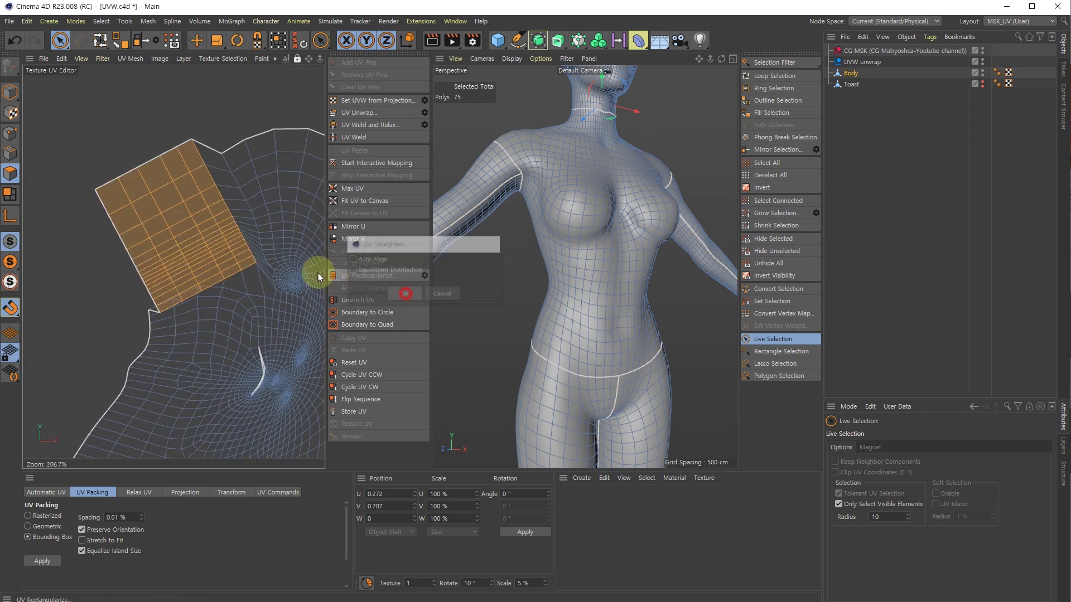
{"action": "key", "text": "ctrl+z"}
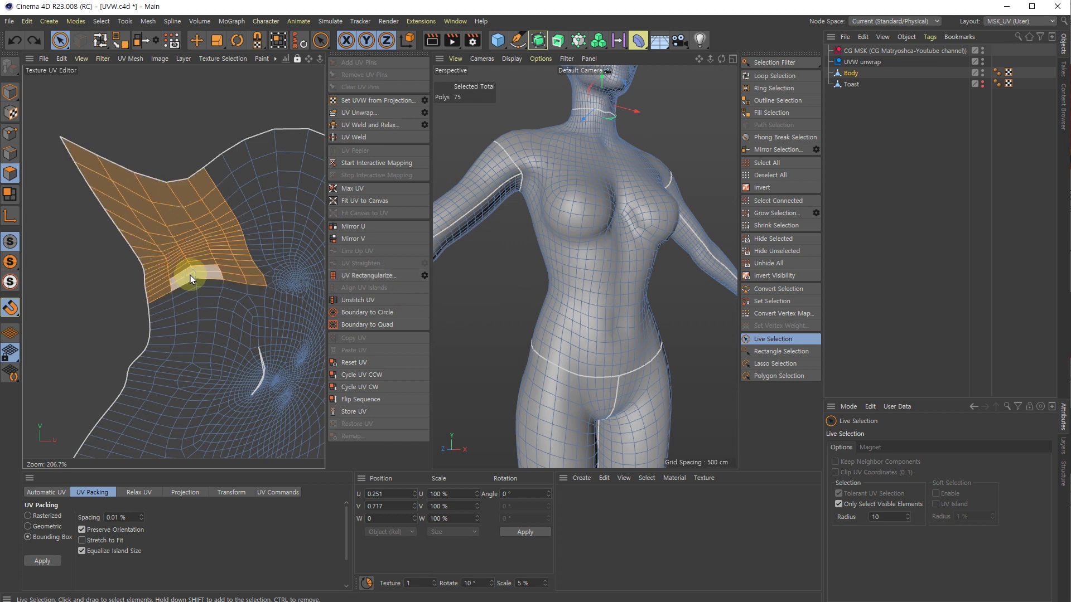
Step: Add a partial row of polygons below the selected patch and try UV Rectangularize on the irregular selection
{"action": "left_click_drag", "start_coordinate": [169, 286], "coordinate": [203, 276], "text": "shift"}
{"action": "left_click", "coordinate": [373, 275]}
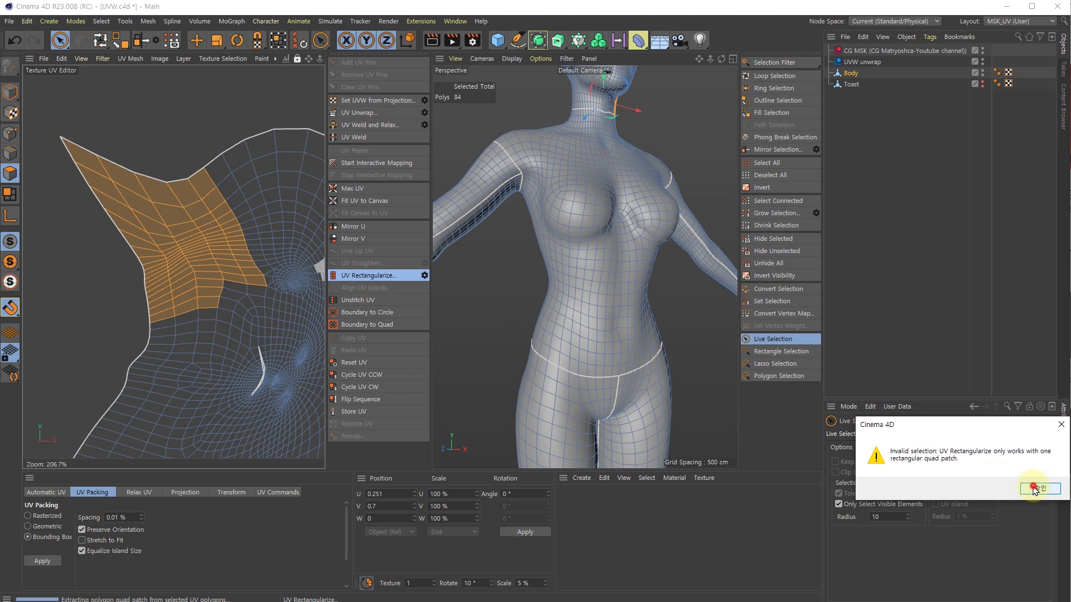
{"action": "left_click", "coordinate": [1034, 488]}
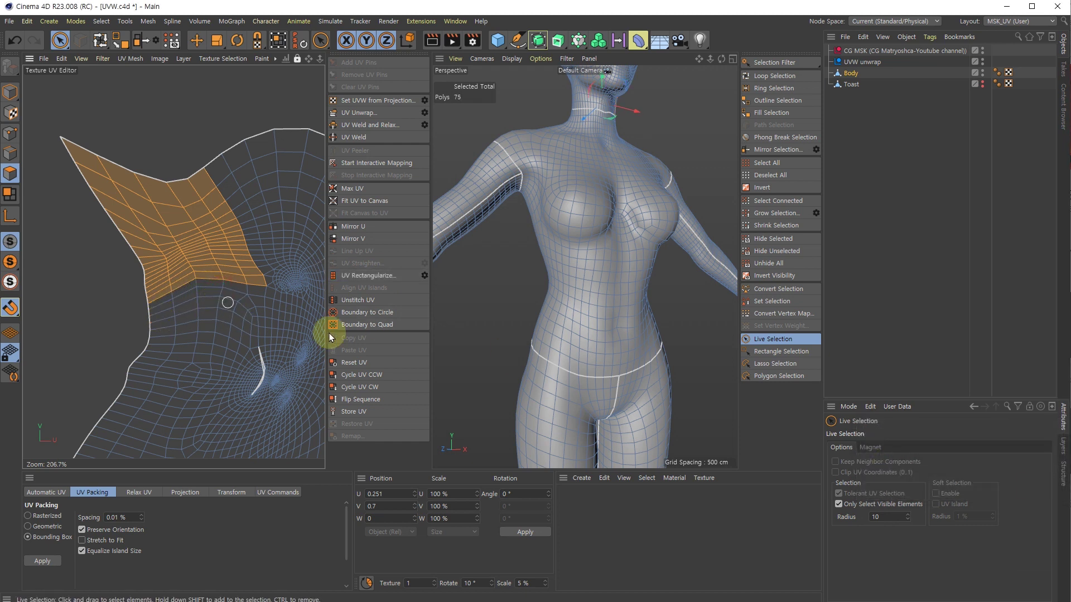
Step: Try UV Rectangularize again on the original rectangular polygon patch, and undo it
{"action": "left_click", "coordinate": [357, 274]}
{"action": "scroll", "coordinate": [193, 233], "scroll_direction": "down", "scroll_amount": 3}
{"action": "key", "text": "ctrl+z"}
{"action": "scroll", "coordinate": [215, 243], "scroll_direction": "up", "scroll_amount": 2}
Step: Switch to edge mode and select four edges forming a cross in the middle of the UV island
{"action": "key", "text": "e"}
{"action": "key", "text": "Return"}
{"action": "scroll", "coordinate": [228, 222], "scroll_direction": "down", "scroll_amount": 3}
{"action": "middle_click_drag", "start_coordinate": [297, 346], "coordinate": [238, 269], "text": "alt"}
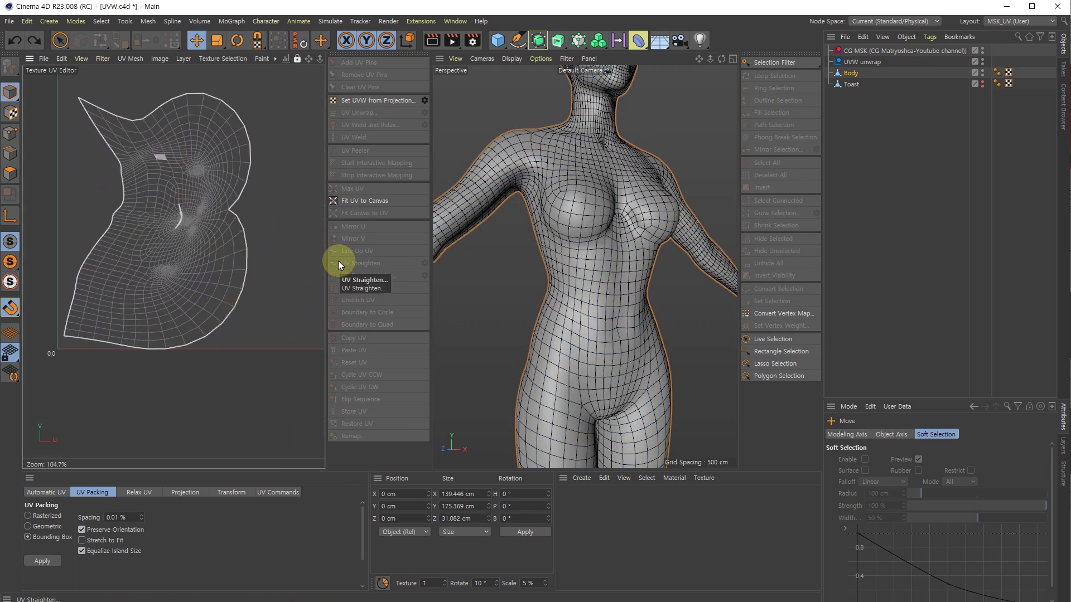
{"action": "left_click", "coordinate": [10, 134]}
{"action": "left_click", "coordinate": [11, 152]}
{"action": "left_click", "coordinate": [157, 193]}
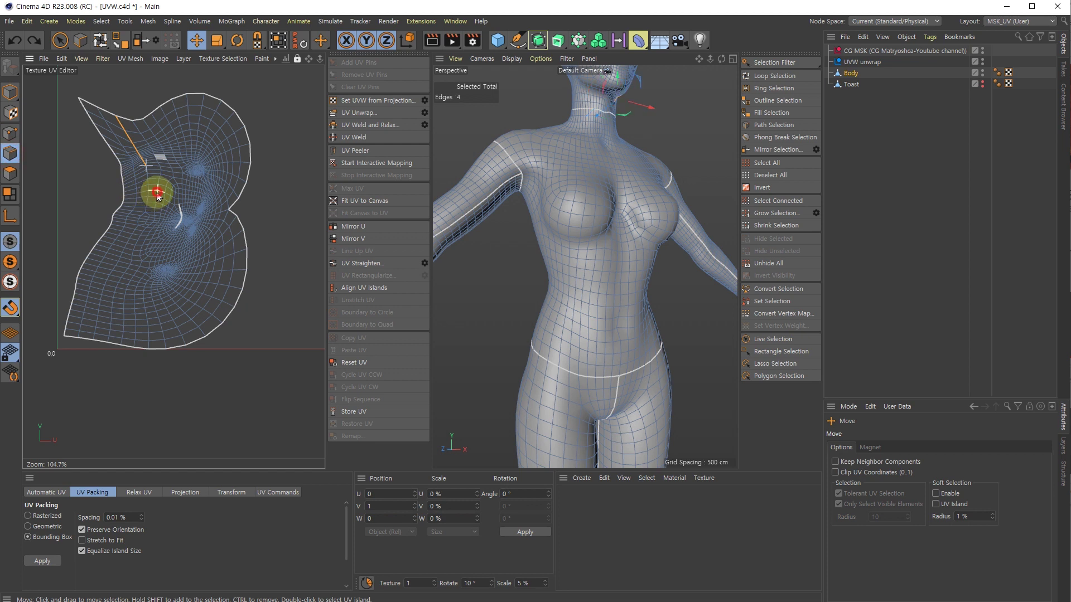
{"action": "scroll", "coordinate": [308, 245], "scroll_direction": "up", "scroll_amount": 3}
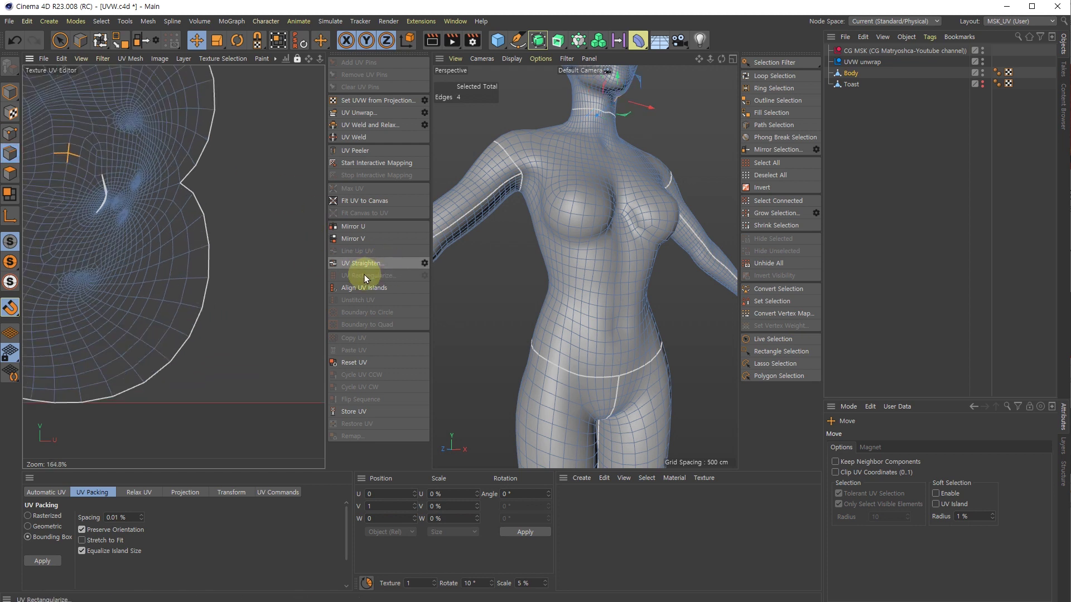
{"action": "scroll", "coordinate": [183, 251], "scroll_direction": "down", "scroll_amount": 3}
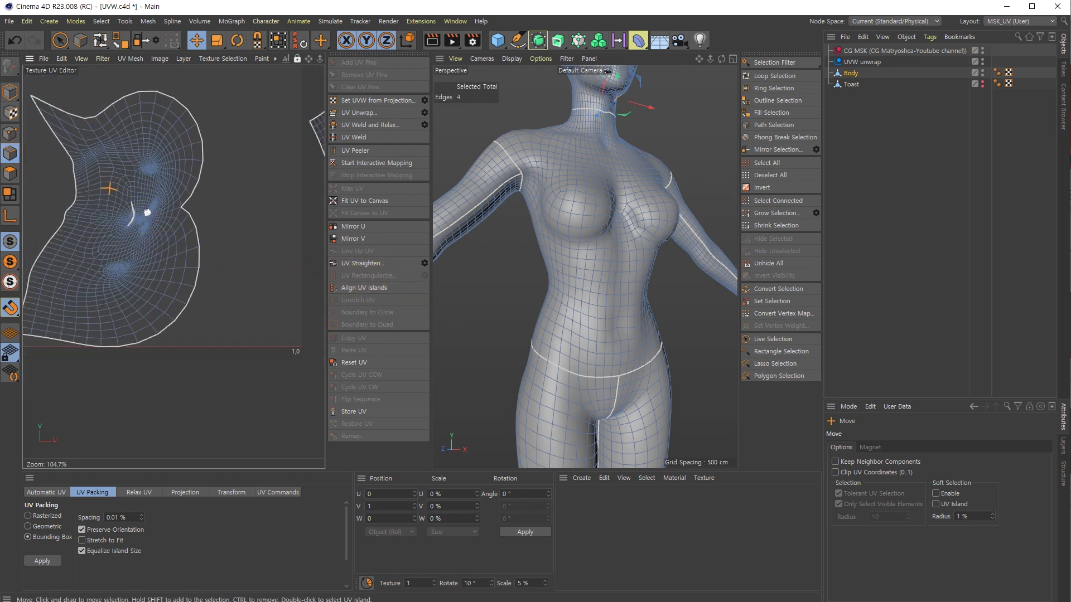
{"action": "middle_click_drag", "start_coordinate": [147, 212], "coordinate": [209, 209], "text": "alt"}
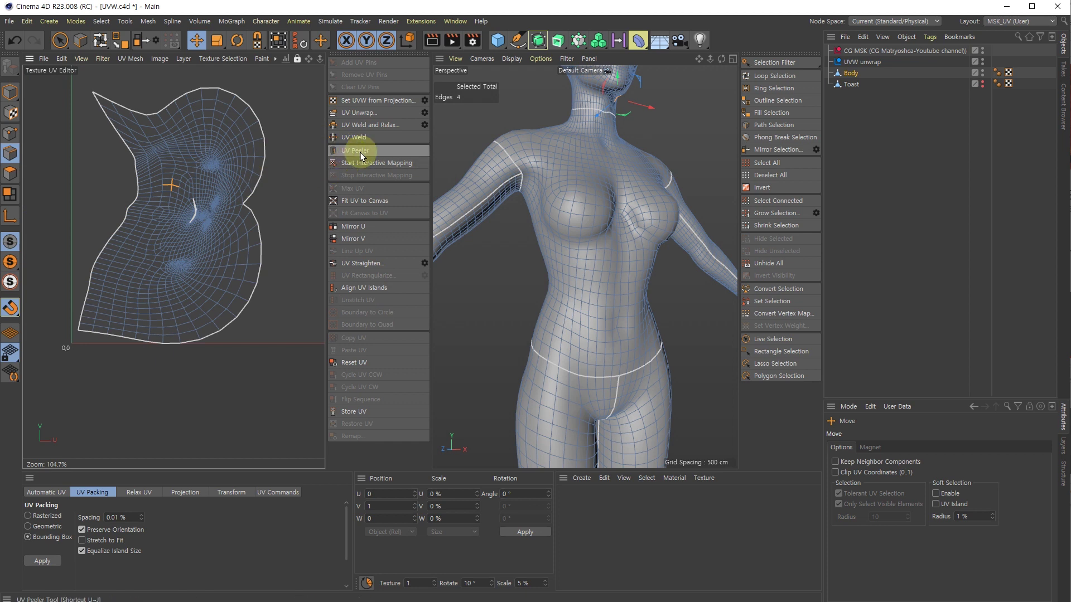
Step: Select a single edge just below the notch in the UV island's upper border
{"action": "scroll", "coordinate": [148, 144], "scroll_direction": "up", "scroll_amount": 3}
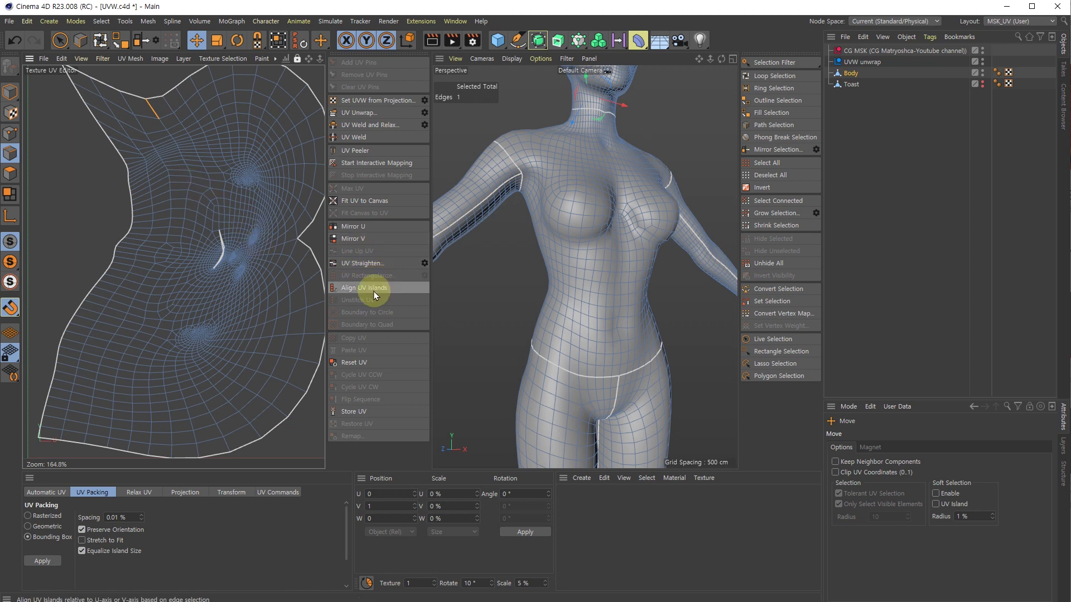
{"action": "scroll", "coordinate": [229, 289], "scroll_direction": "down", "scroll_amount": 3}
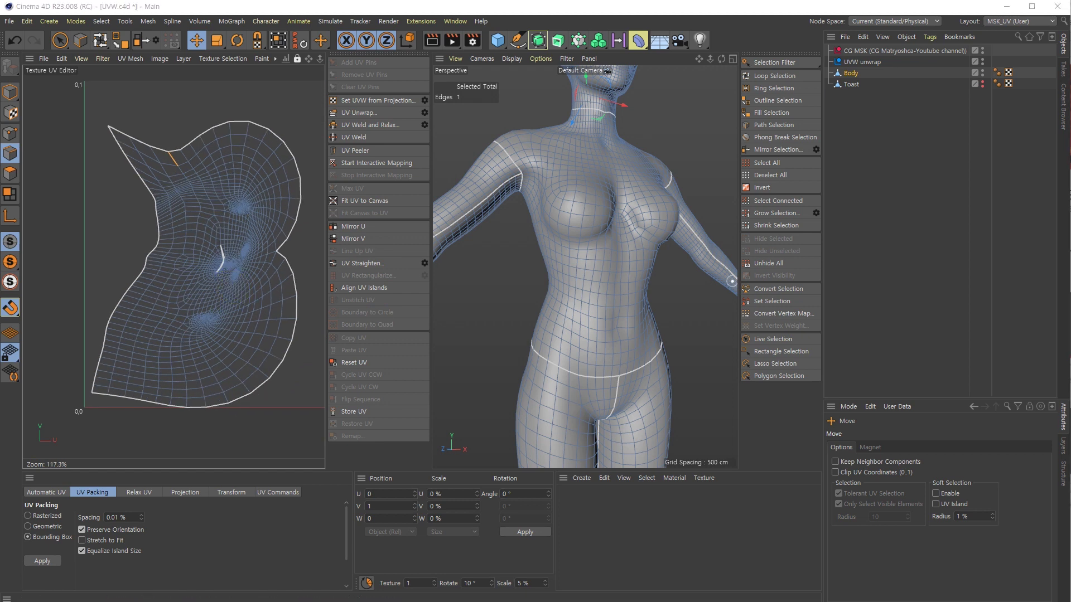
{"action": "scroll", "coordinate": [212, 211], "scroll_direction": "up", "scroll_amount": 4}
{"action": "left_click", "coordinate": [152, 133]}
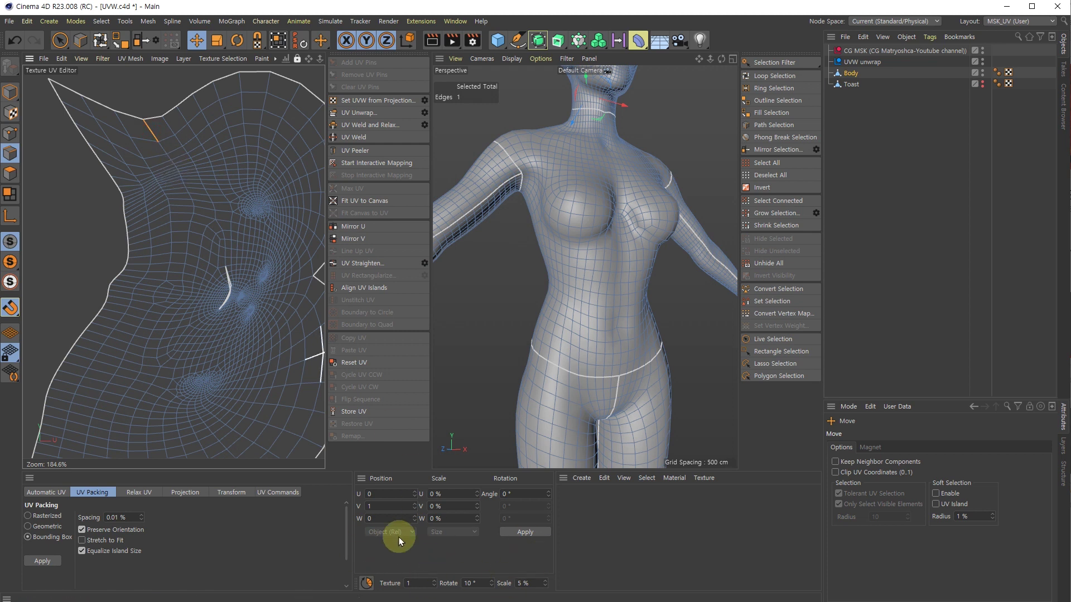
{"action": "scroll", "coordinate": [119, 346], "scroll_direction": "down", "scroll_amount": 4}
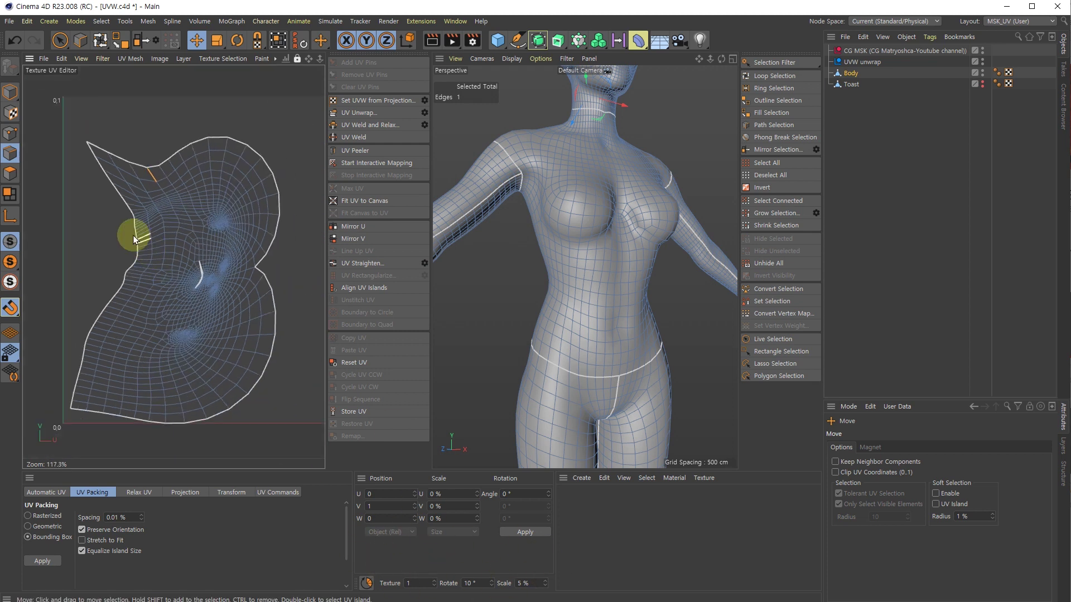
Step: Select the whole head UV island and try moving it with the Texture step set to 0.5
{"action": "left_click", "coordinate": [9, 179]}
{"action": "double_click", "coordinate": [179, 215]}
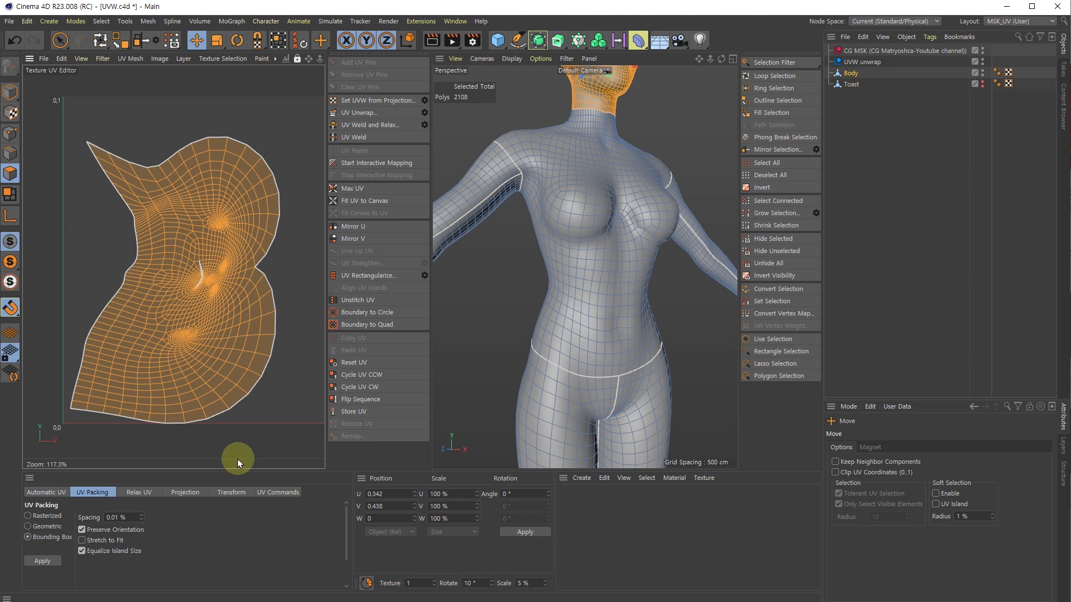
{"action": "scroll", "coordinate": [219, 314], "scroll_direction": "down", "scroll_amount": 5}
{"action": "left_click_drag", "start_coordinate": [125, 235], "coordinate": [148, 300]}
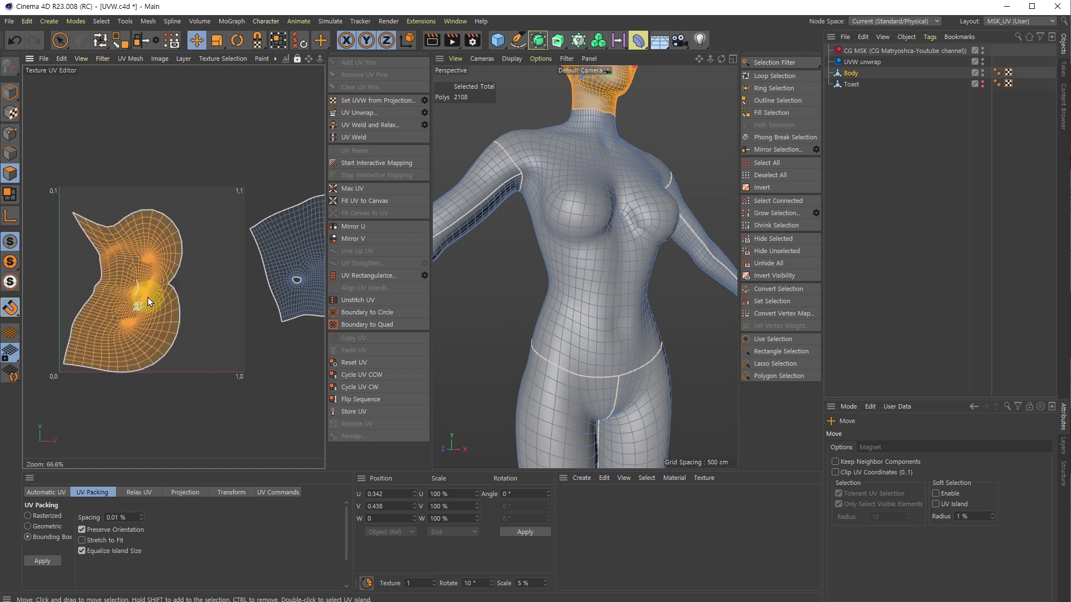
{"action": "left_click", "coordinate": [424, 583]}
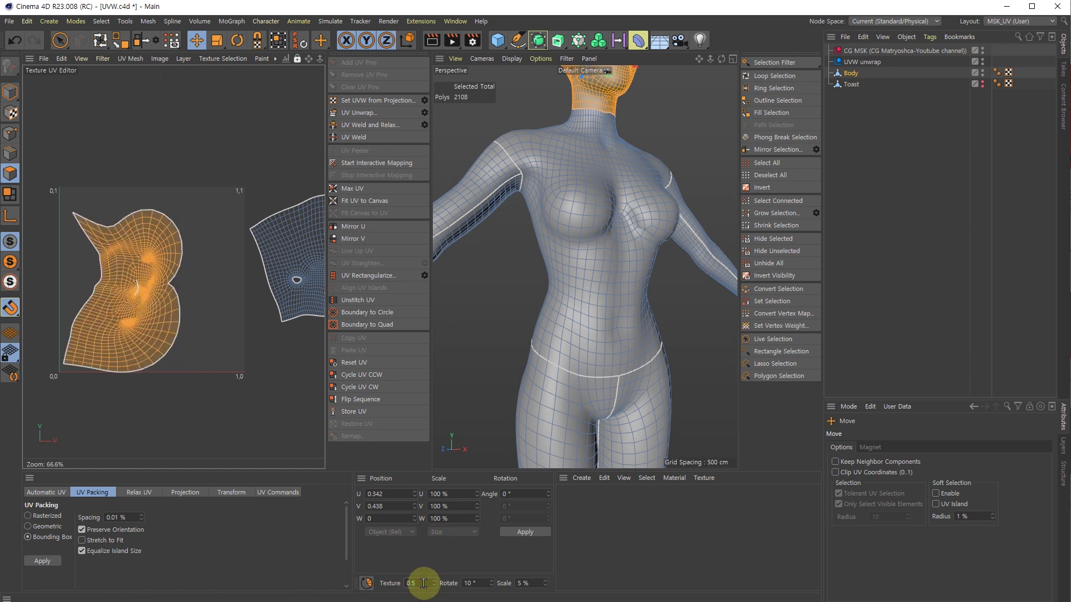
{"action": "left_click_drag", "start_coordinate": [153, 299], "coordinate": [152, 322]}
Step: Set the Texture step back to 1 and try moving the head UV island again
{"action": "double_click", "coordinate": [422, 583]}
{"action": "type", "text": "1"}
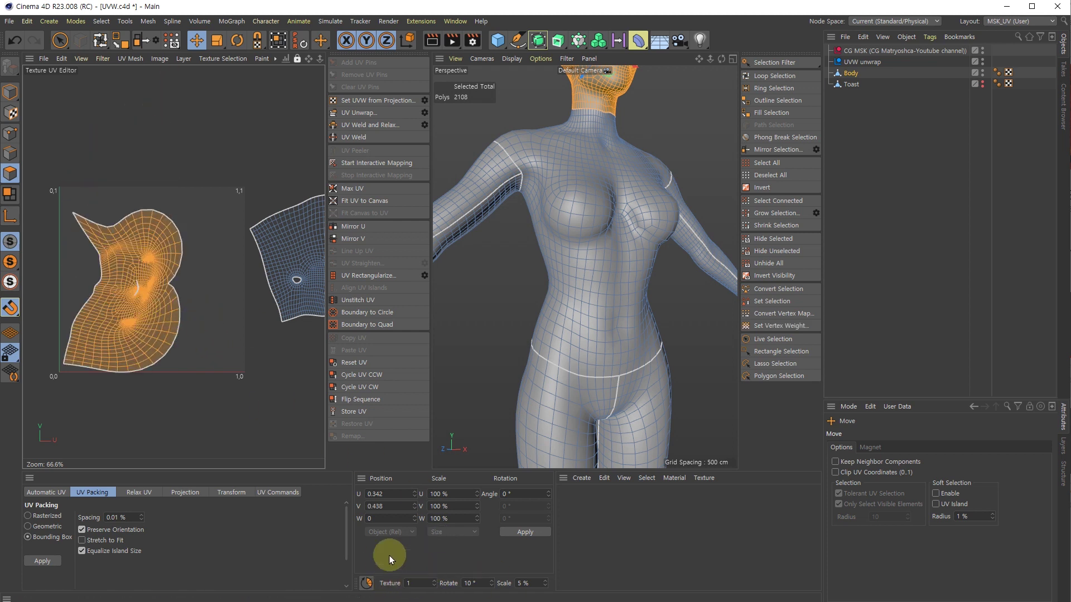
{"action": "left_click_drag", "start_coordinate": [152, 343], "coordinate": [159, 272]}
Step: Select the torso, leg and arm UV islands in turn to see which body part each one covers
{"action": "scroll", "coordinate": [221, 239], "scroll_direction": "down", "scroll_amount": 3}
{"action": "middle_click_drag", "start_coordinate": [286, 232], "coordinate": [155, 212], "text": "alt"}
{"action": "double_click", "coordinate": [155, 212]}
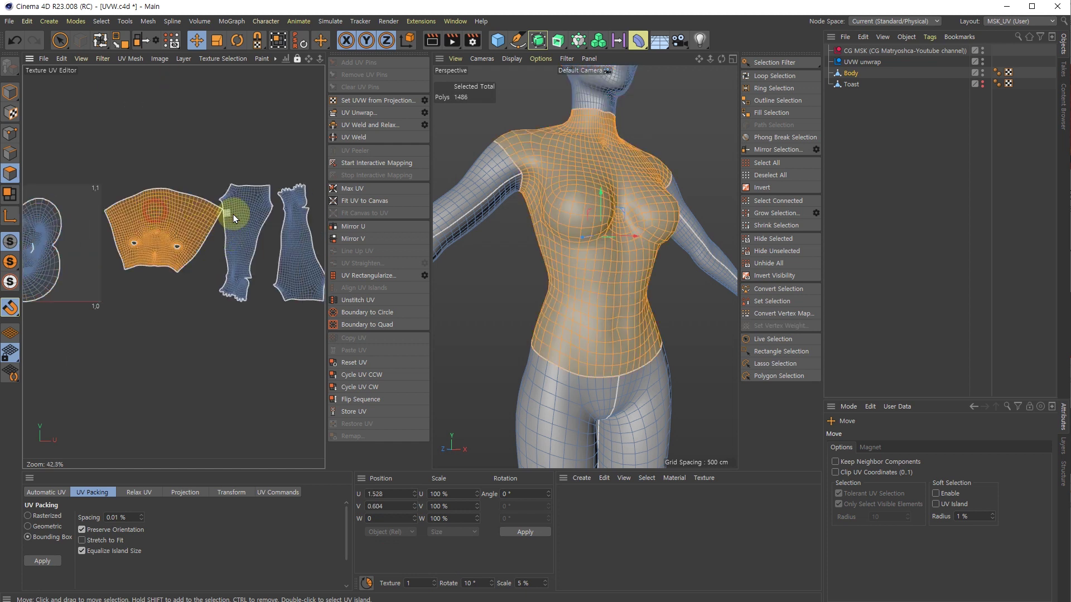
{"action": "double_click", "coordinate": [260, 254]}
{"action": "middle_click_drag", "start_coordinate": [317, 262], "coordinate": [256, 245], "text": "alt"}
{"action": "double_click", "coordinate": [240, 202]}
{"action": "double_click", "coordinate": [246, 248]}
{"action": "double_click", "coordinate": [248, 204]}
{"action": "double_click", "coordinate": [246, 245]}
{"action": "double_click", "coordinate": [254, 204]}
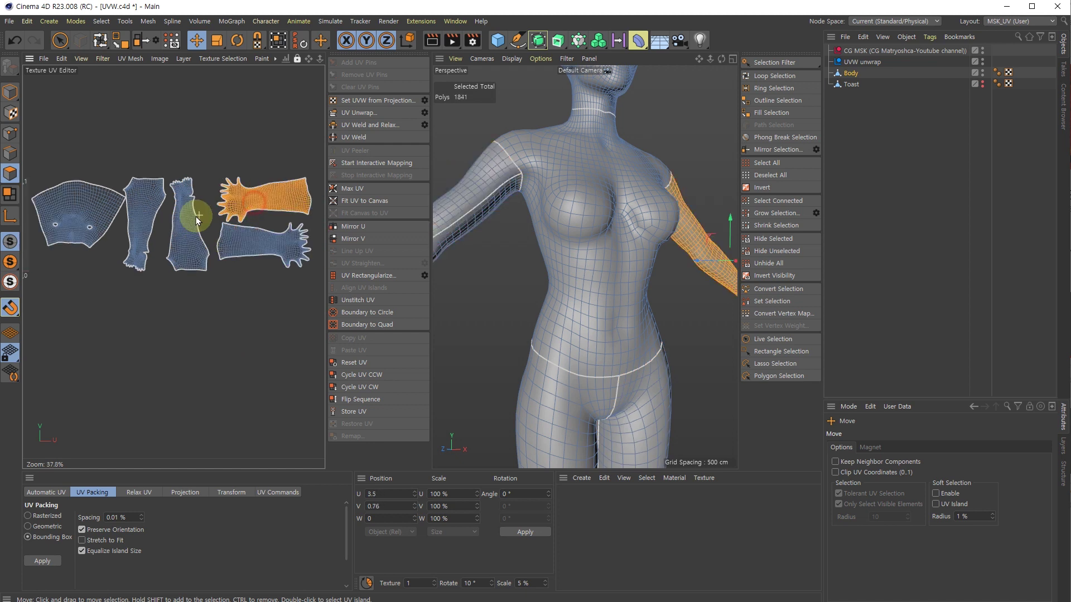
{"action": "scroll", "coordinate": [116, 213], "scroll_direction": "down", "scroll_amount": 3}
{"action": "scroll", "coordinate": [166, 211], "scroll_direction": "up", "scroll_amount": 3}
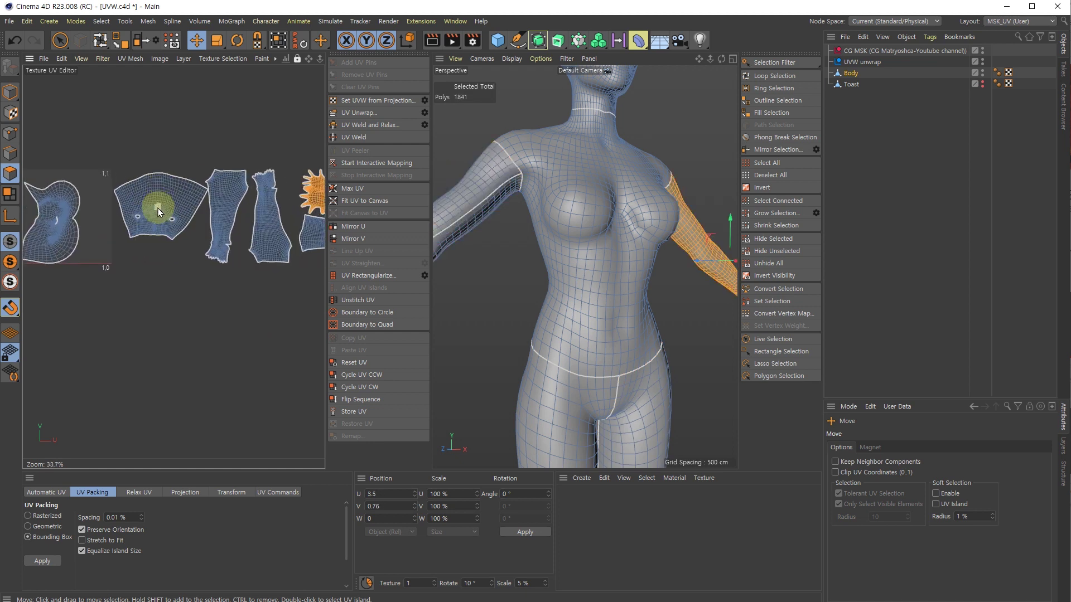
Step: Clear the polygon selection and show the numeric UV Transform options
{"action": "left_click", "coordinate": [150, 129]}
{"action": "middle_click_drag", "start_coordinate": [150, 137], "coordinate": [208, 176], "text": "alt"}
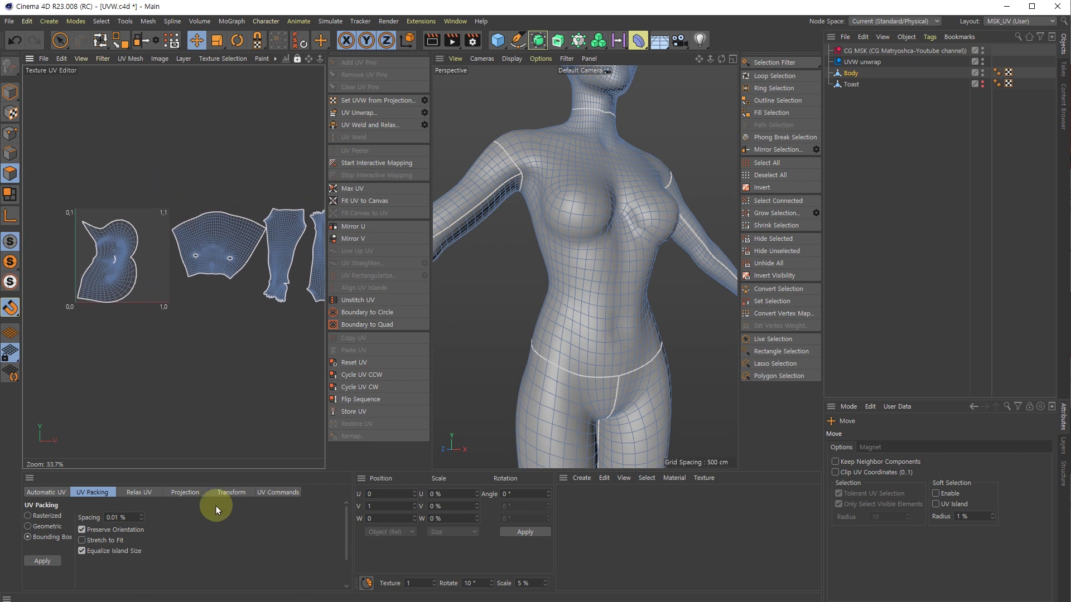
{"action": "left_click", "coordinate": [274, 492]}
{"action": "left_click", "coordinate": [240, 490]}
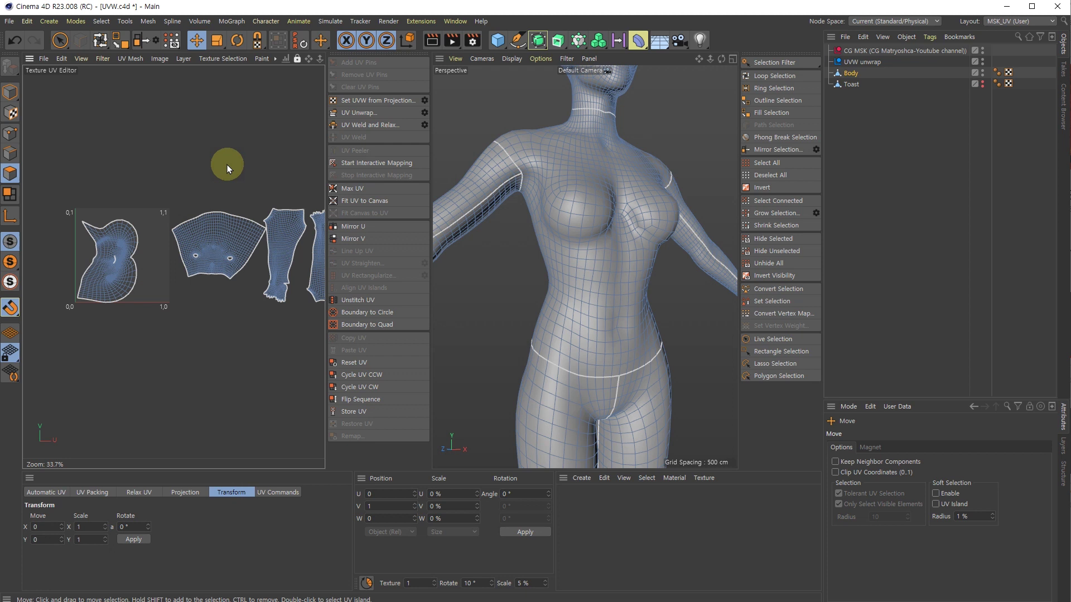
Step: Add a Figure primitive, hide the Body object in the viewport and make the Figure editable
{"action": "left_click", "coordinate": [498, 40]}
{"action": "left_click", "coordinate": [664, 65]}
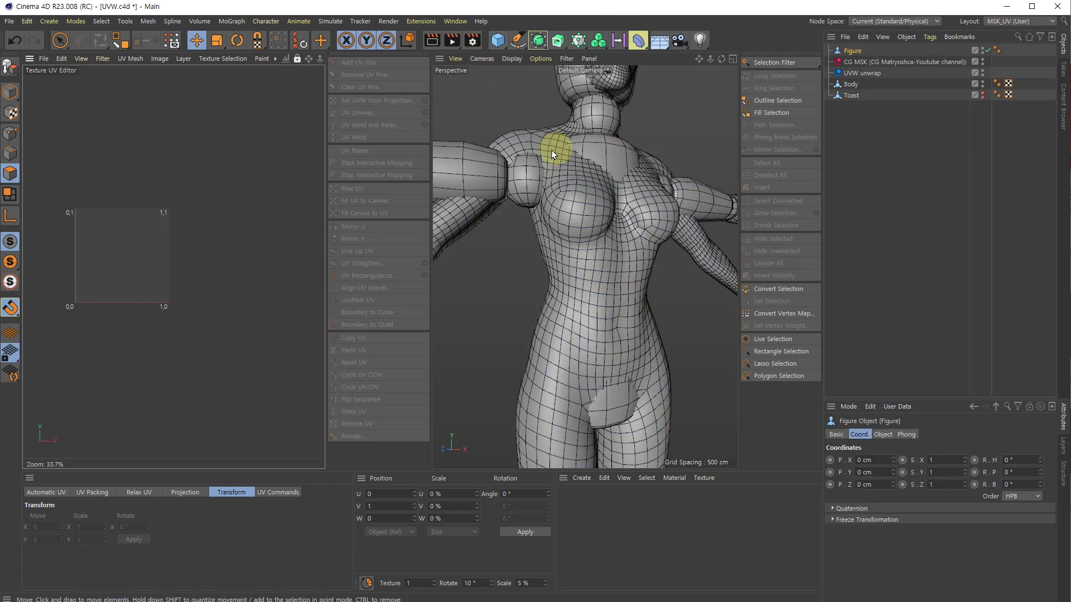
{"action": "left_click", "coordinate": [982, 80]}
{"action": "key", "text": "c"}
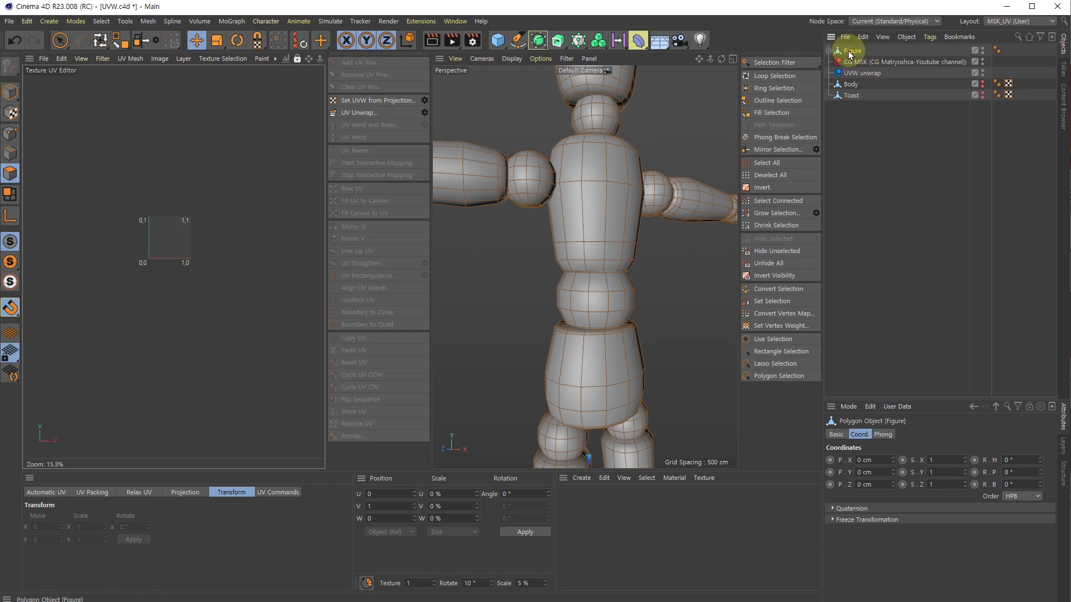
Step: Select the Figure with its whole hierarchy of child parts and expand it down to the Pelvis children
{"action": "left_click", "coordinate": [830, 51]}
{"action": "middle_click", "coordinate": [851, 51]}
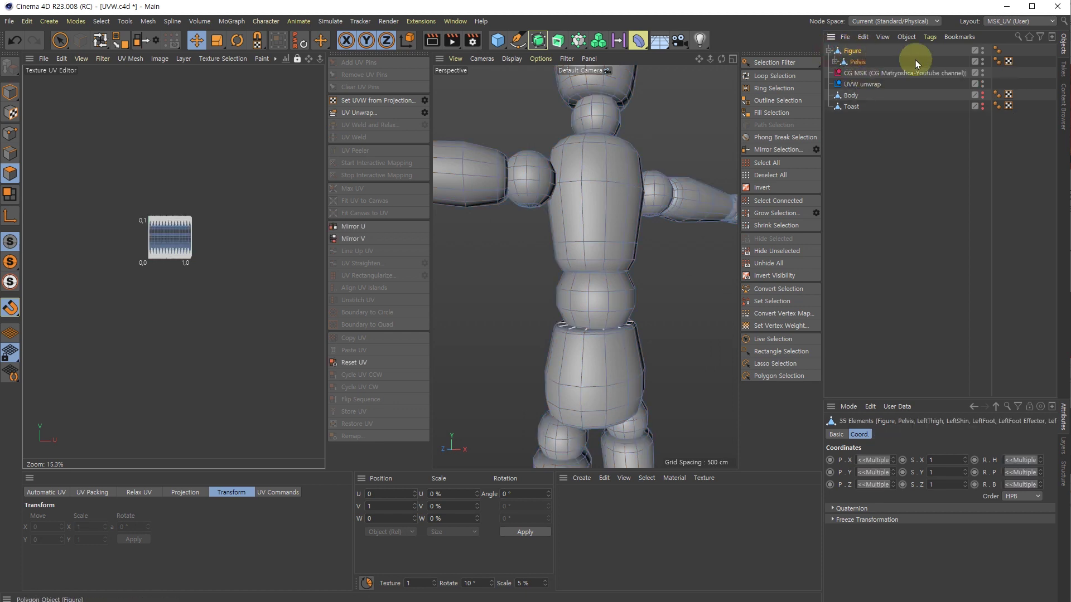
{"action": "left_click", "coordinate": [924, 38]}
{"action": "mouse_move", "coordinate": [954, 129]}
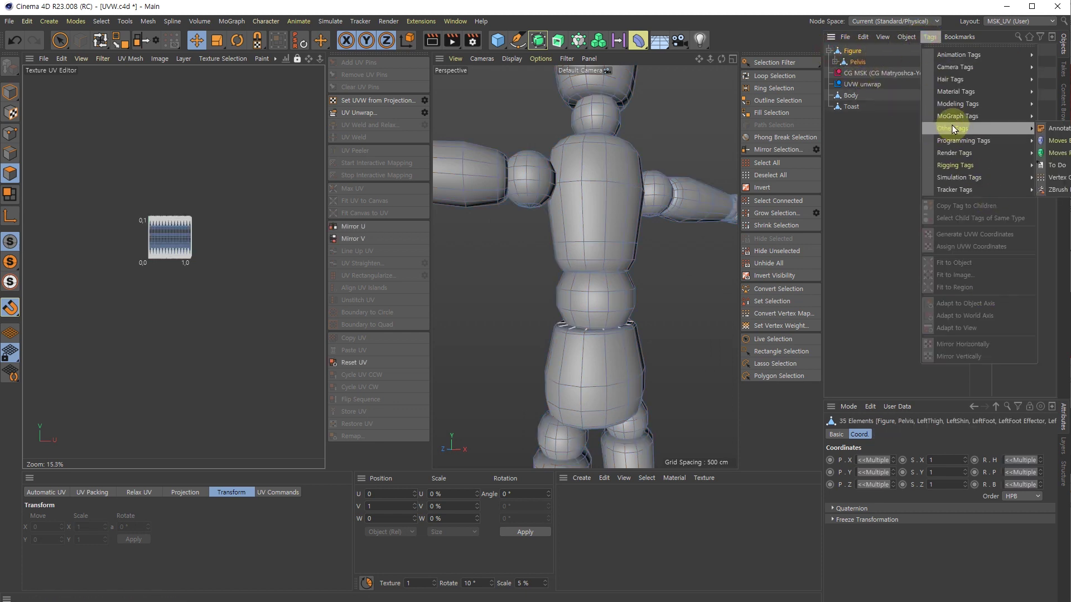
{"action": "key", "text": "Escape"}
{"action": "left_click", "coordinate": [835, 62]}
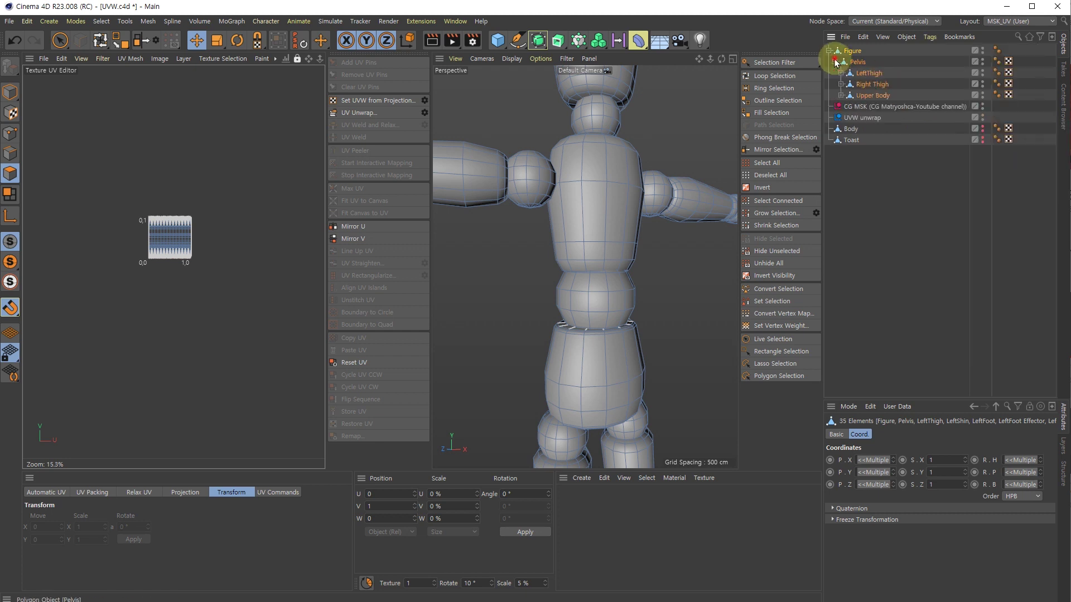
Step: Try merging the selected Figure hierarchy with Connect Objects + Delete, examine its UVs, and restore the separate parts
{"action": "right_click", "coordinate": [862, 51]}
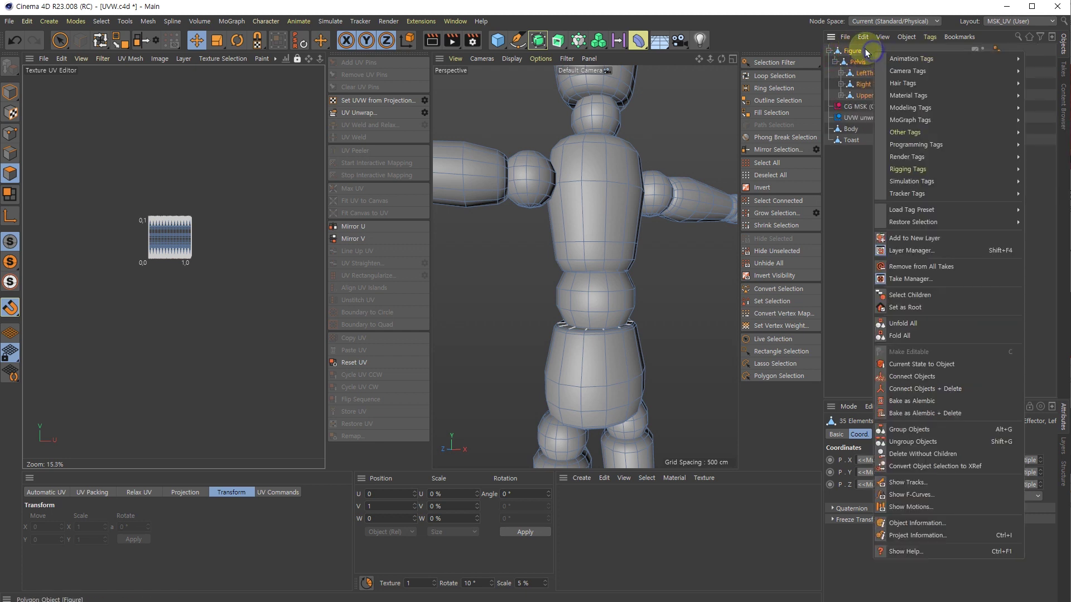
{"action": "left_click", "coordinate": [930, 389]}
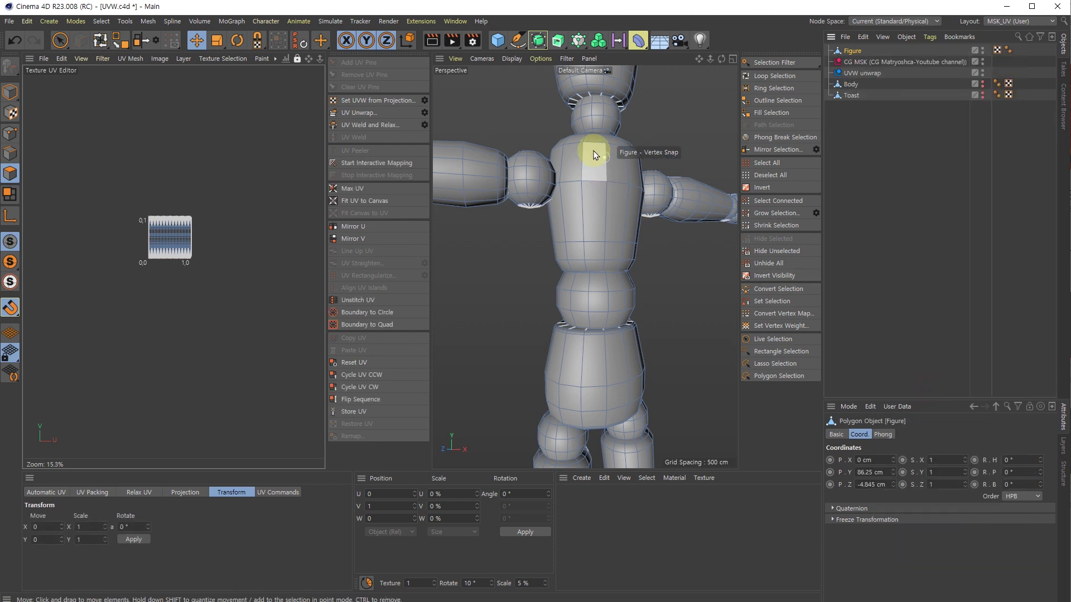
{"action": "scroll", "coordinate": [170, 222], "scroll_direction": "up", "scroll_amount": 8}
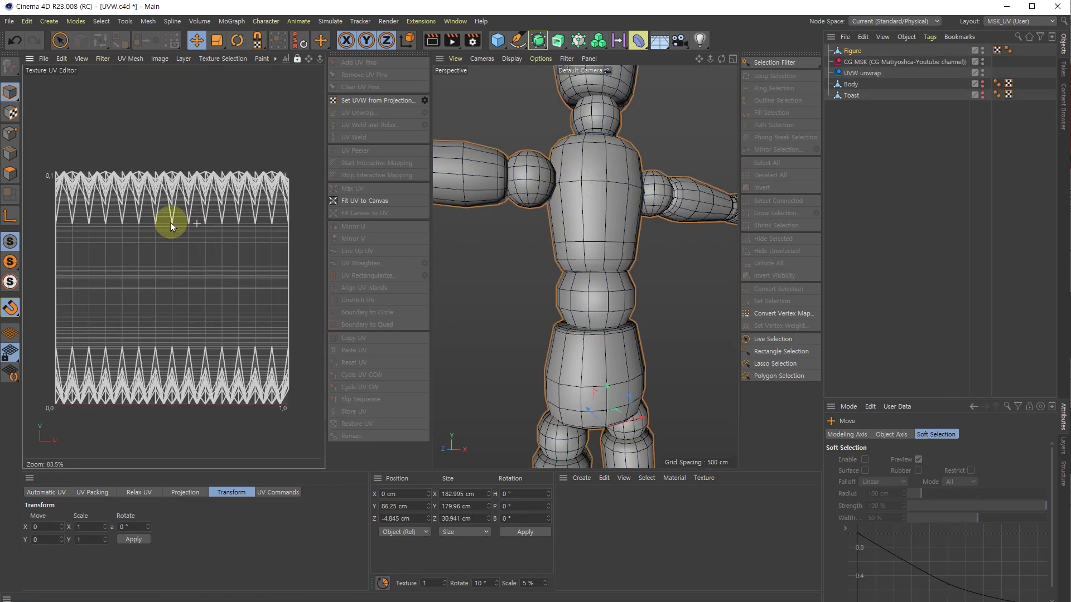
{"action": "scroll", "coordinate": [136, 276], "scroll_direction": "up", "scroll_amount": 2}
{"action": "scroll", "coordinate": [143, 302], "scroll_direction": "down", "scroll_amount": 3}
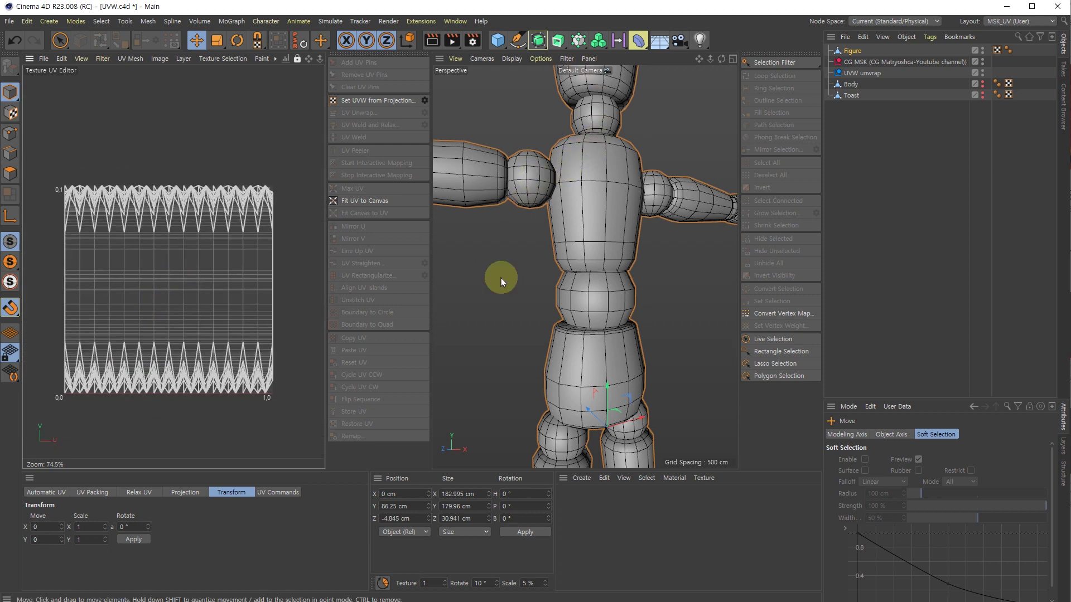
{"action": "left_click", "coordinate": [1002, 52]}
{"action": "key", "text": "Delete"}
{"action": "left_click", "coordinate": [830, 50]}
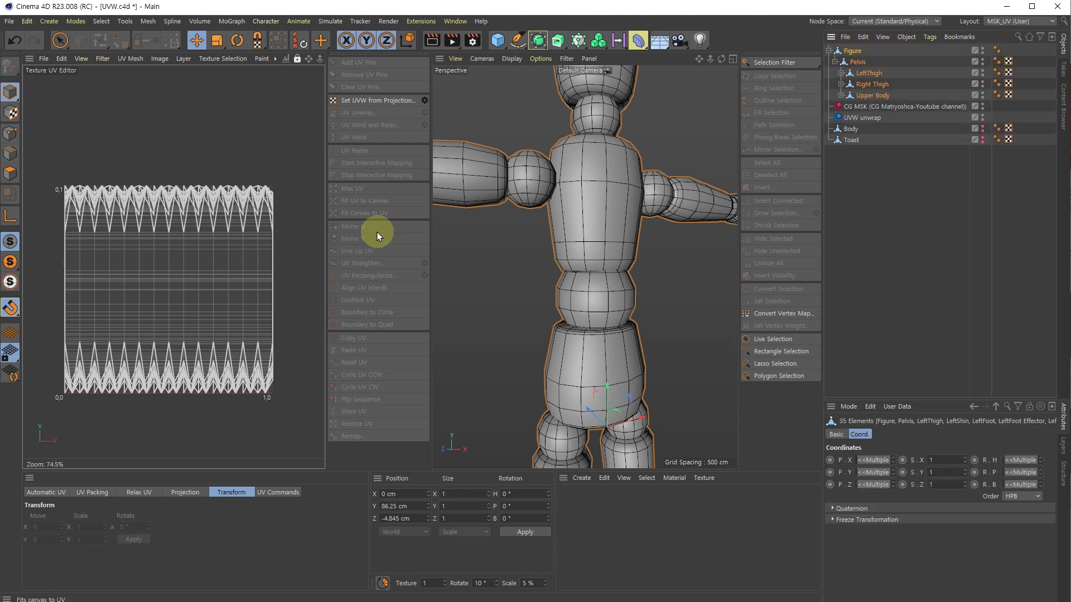
Step: Select all polygons of the Figure parts and show the UV Packing options
{"action": "left_click", "coordinate": [10, 173]}
{"action": "key", "text": "ctrl+a"}
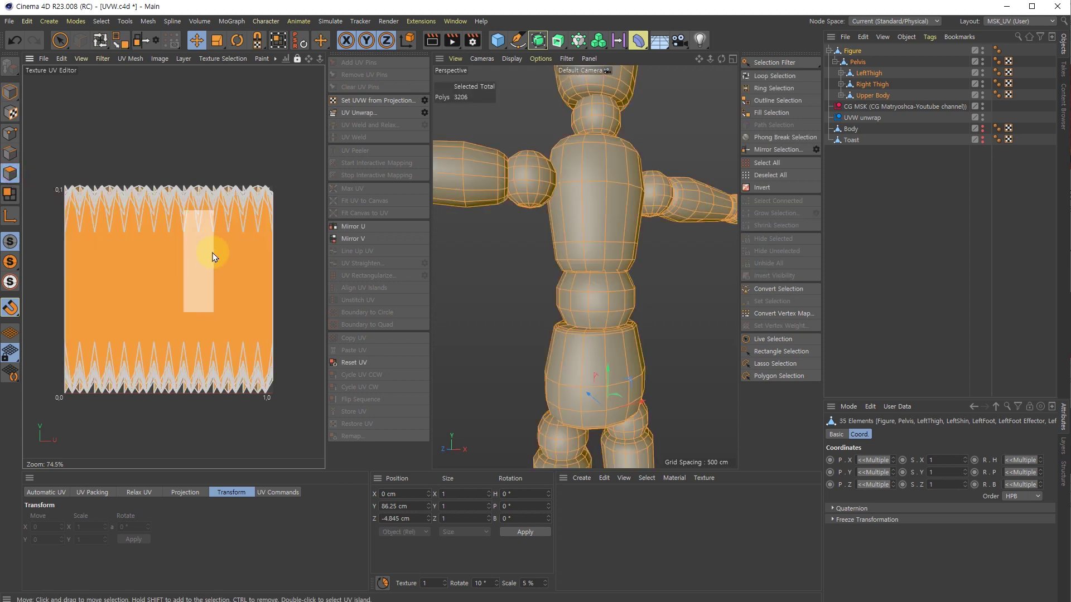
{"action": "left_click", "coordinate": [88, 491]}
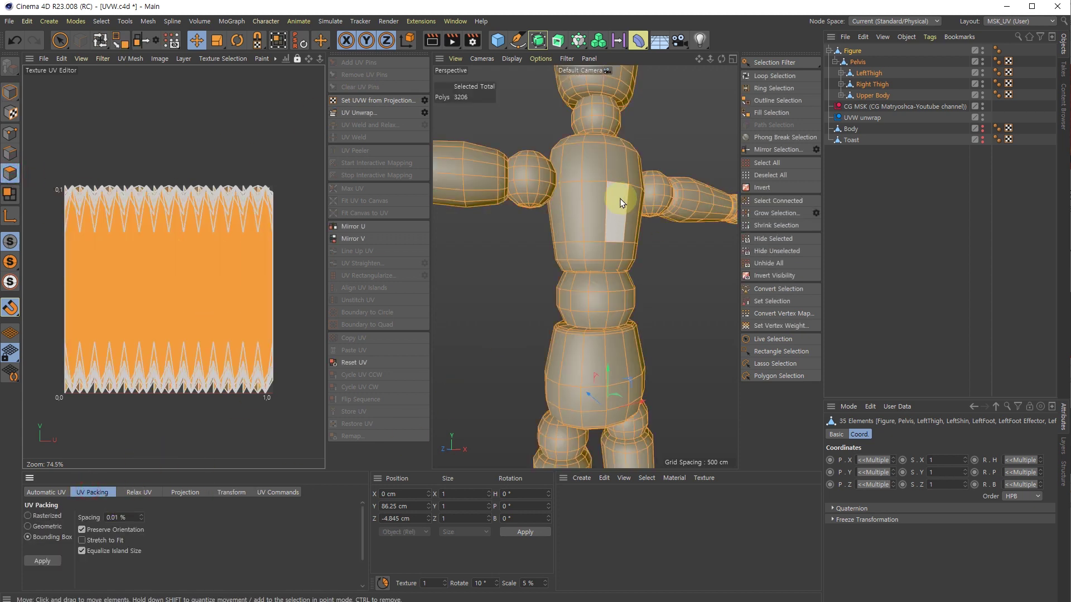
Step: Select the torso polygons, then return to whole-object selection and view the Upper Body part's UVs
{"action": "double_click", "coordinate": [597, 159]}
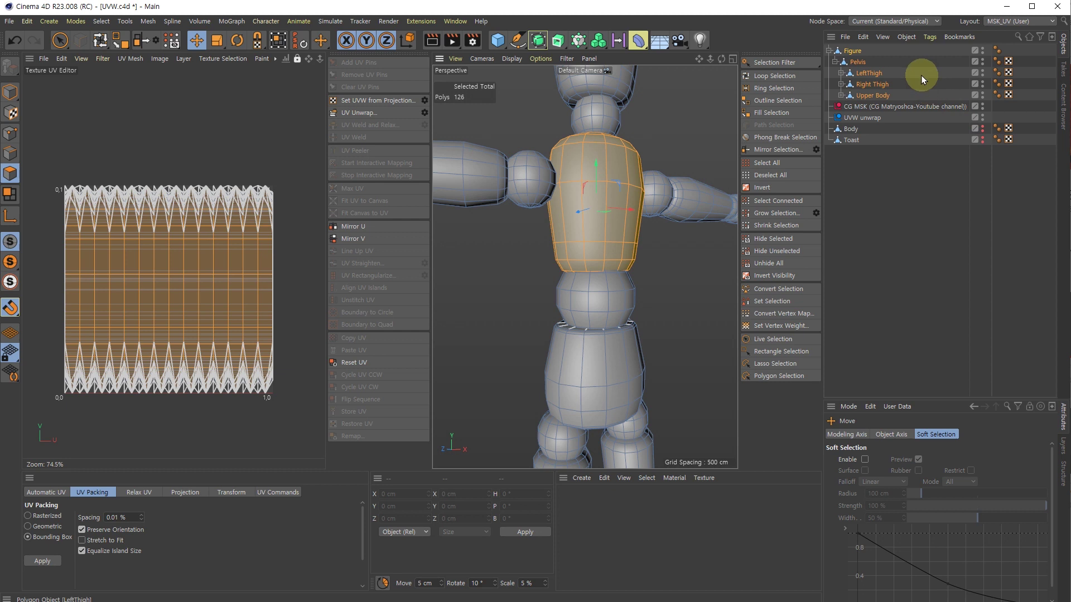
{"action": "left_click", "coordinate": [862, 73]}
{"action": "left_click", "coordinate": [605, 170]}
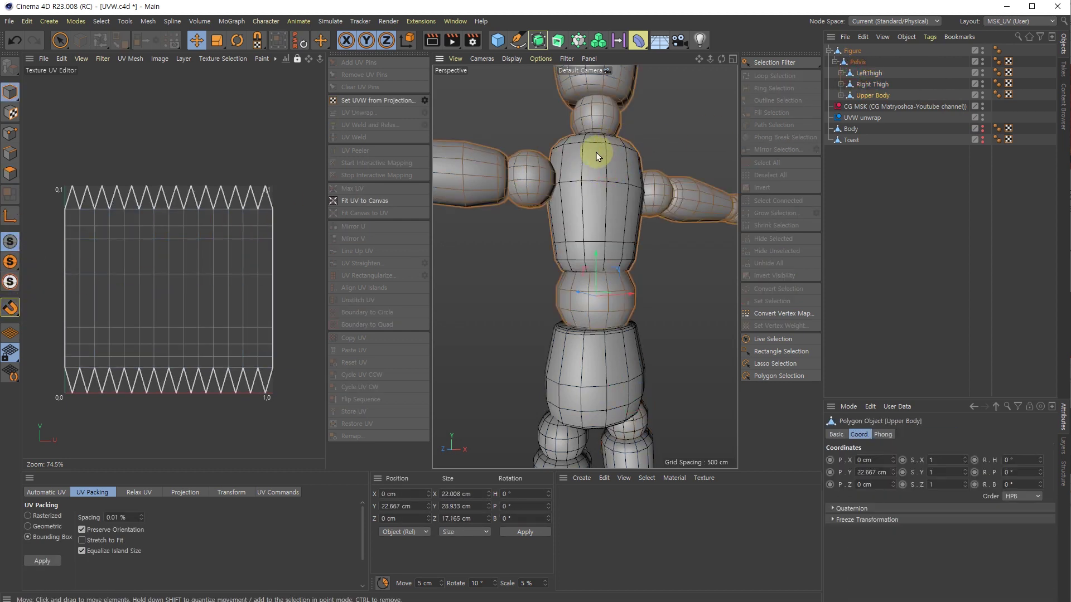
{"action": "left_click", "coordinate": [577, 168]}
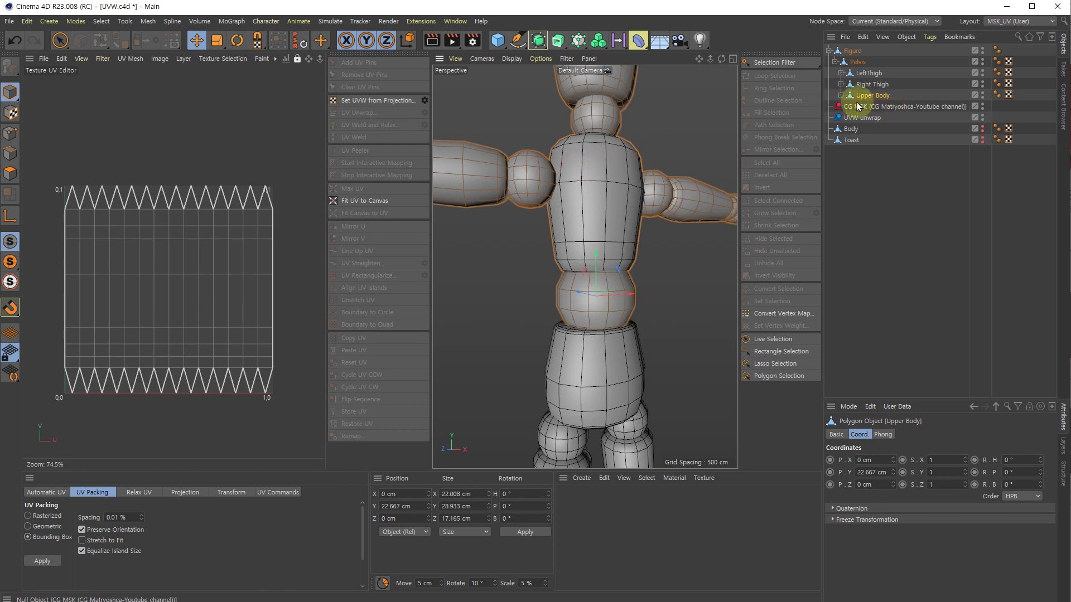
Step: Expand the Upper Body branch and view the UVs of the left upper arm and left lower arm in turn
{"action": "left_click", "coordinate": [841, 95]}
{"action": "left_click", "coordinate": [874, 110]}
{"action": "key", "text": "o"}
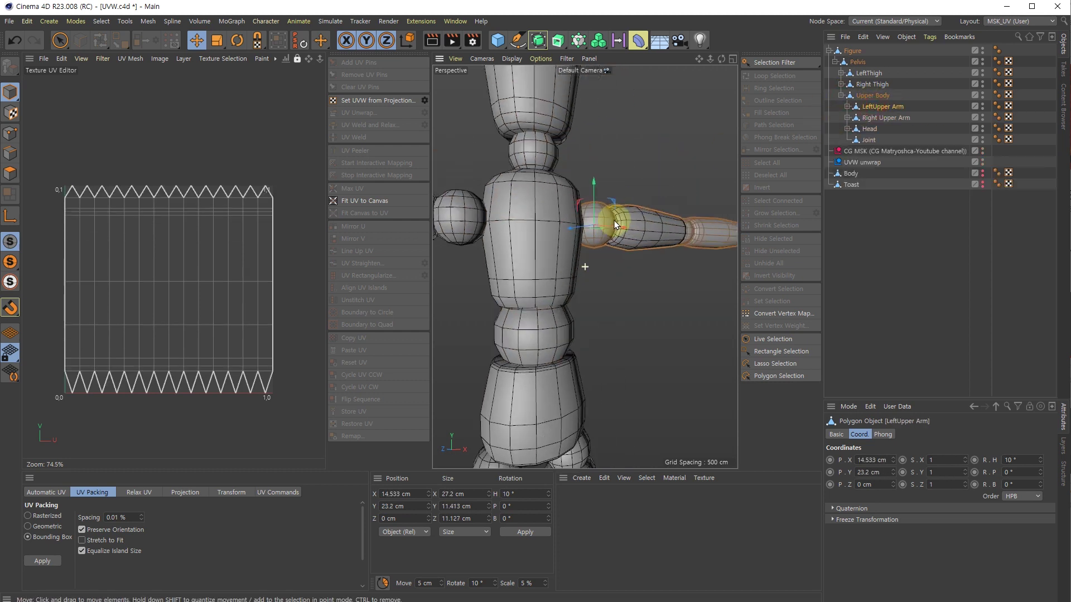
{"action": "left_click", "coordinate": [848, 107]}
{"action": "left_click", "coordinate": [887, 118]}
{"action": "middle_click_drag", "start_coordinate": [676, 207], "coordinate": [414, 259], "text": "alt"}
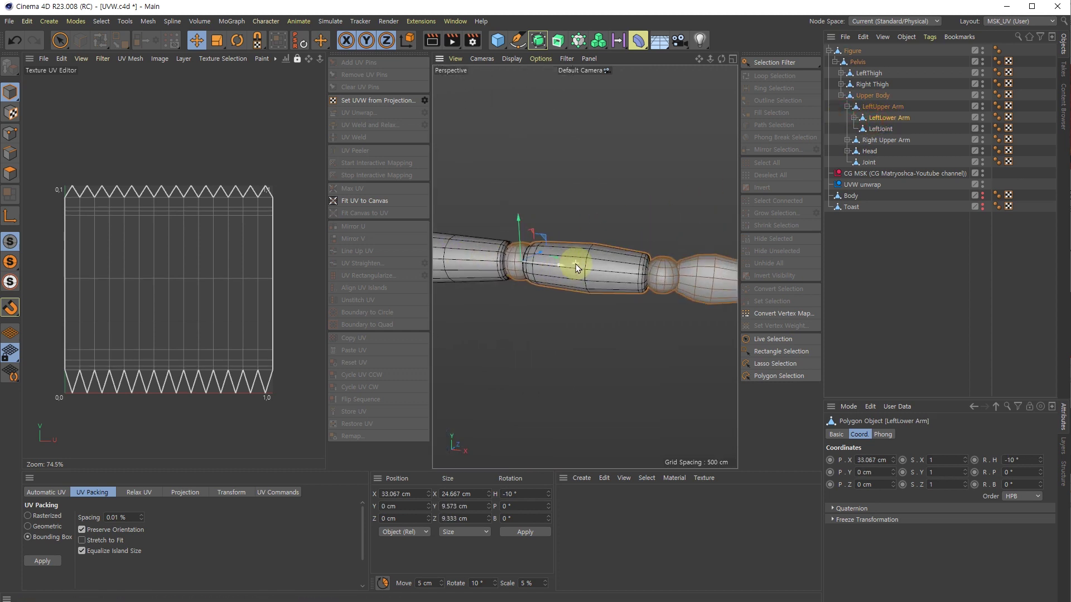
{"action": "scroll", "coordinate": [571, 271], "scroll_direction": "up", "scroll_amount": 5}
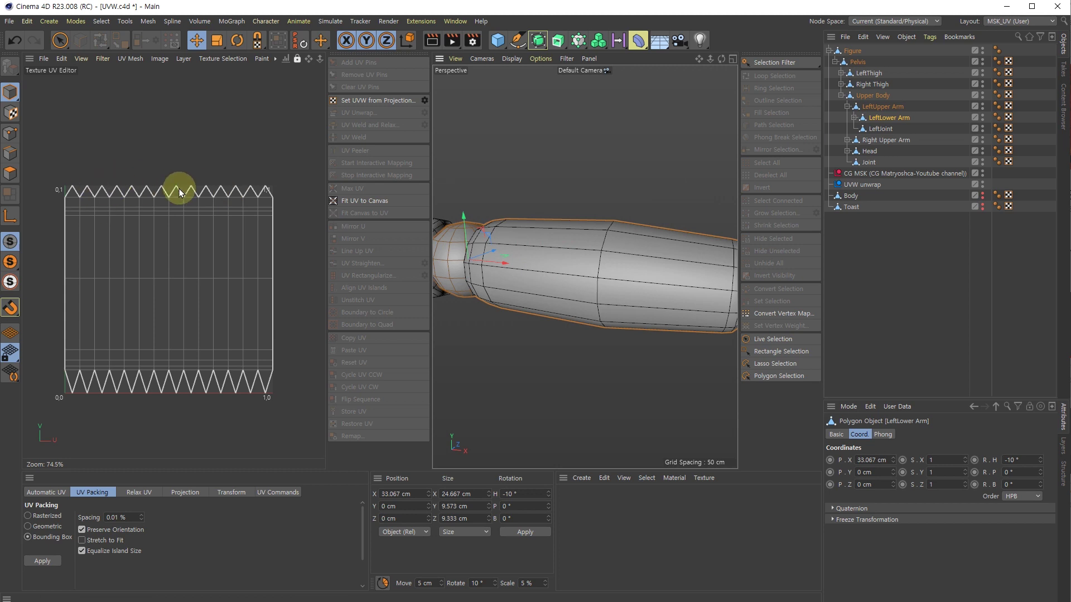
Step: Select the Figure together with its whole hierarchy of child parts again
{"action": "left_click", "coordinate": [853, 51]}
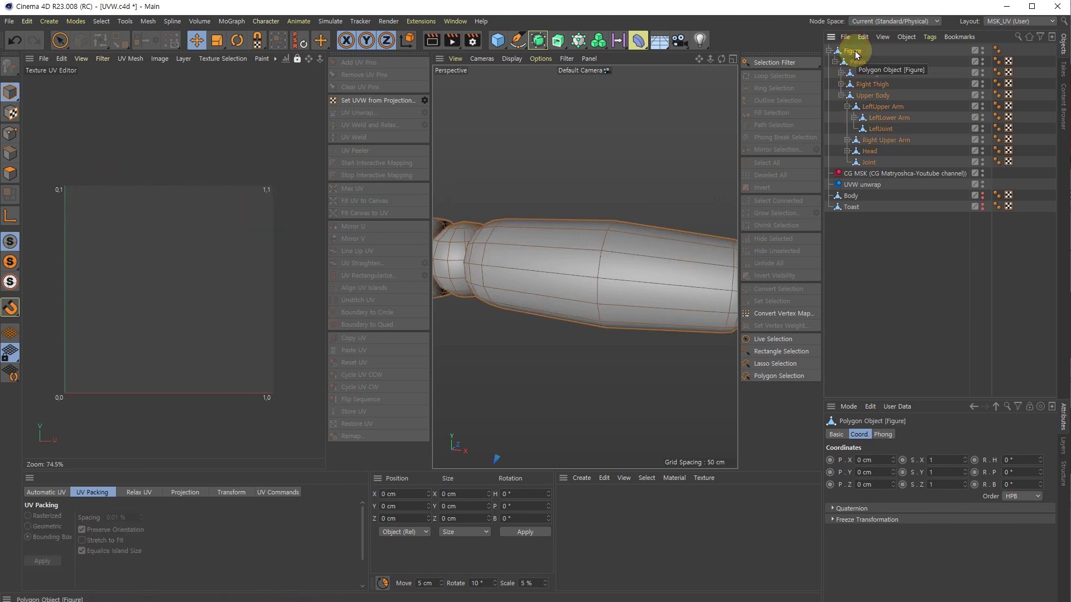
{"action": "middle_click", "coordinate": [856, 51]}
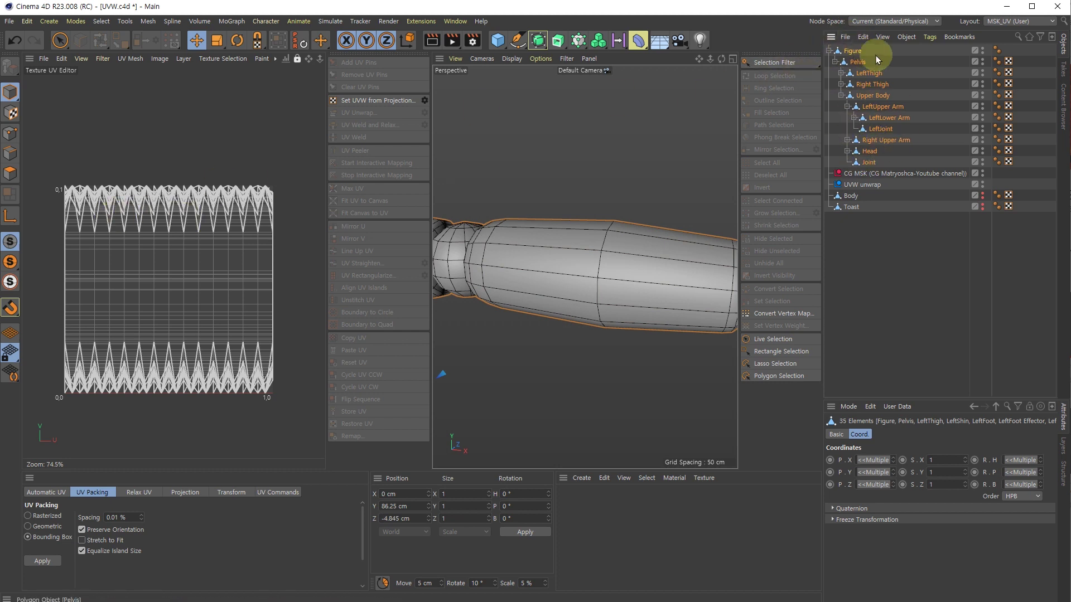
Step: Try Rasterized UV packing at 1024 by 1024 on all Figure parts, examine the layout and undo it
{"action": "left_click", "coordinate": [41, 519]}
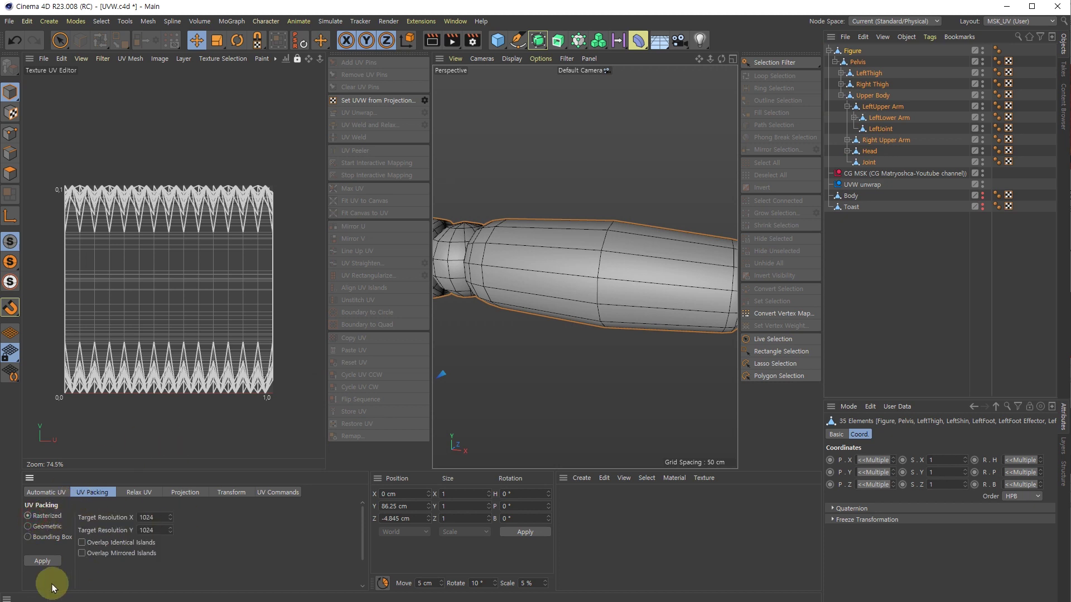
{"action": "left_click", "coordinate": [43, 561]}
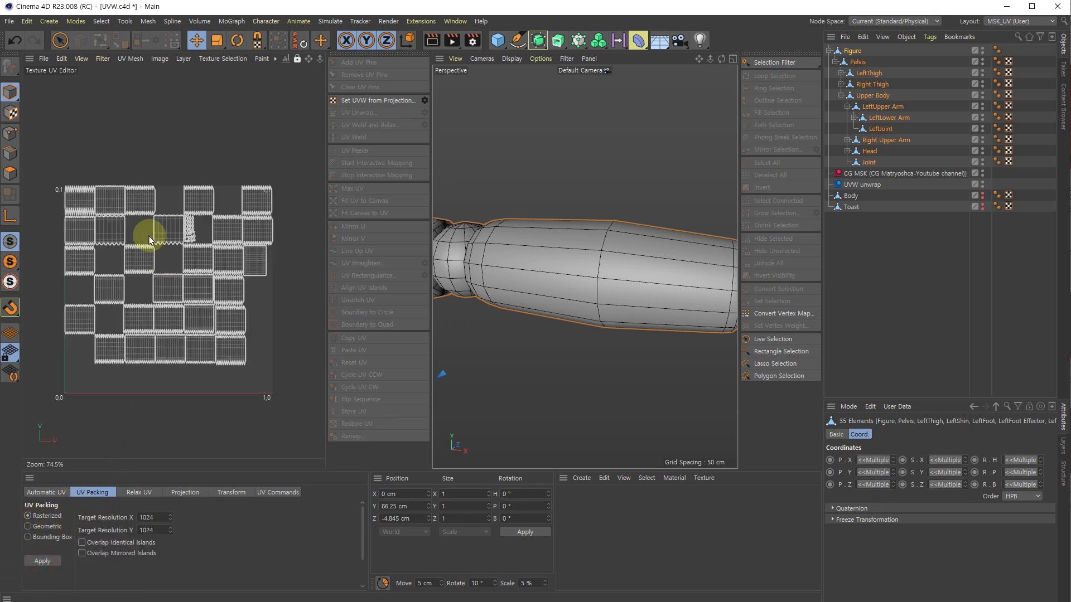
{"action": "scroll", "coordinate": [209, 225], "scroll_direction": "up", "scroll_amount": 6}
{"action": "scroll", "coordinate": [246, 206], "scroll_direction": "down", "scroll_amount": 5}
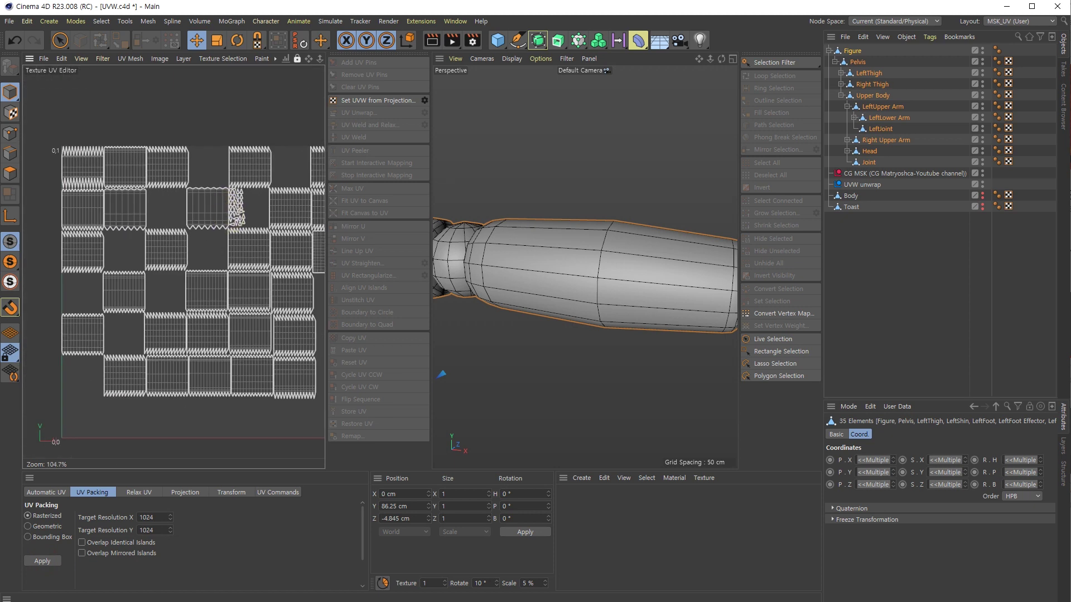
{"action": "key", "text": "ctrl+z"}
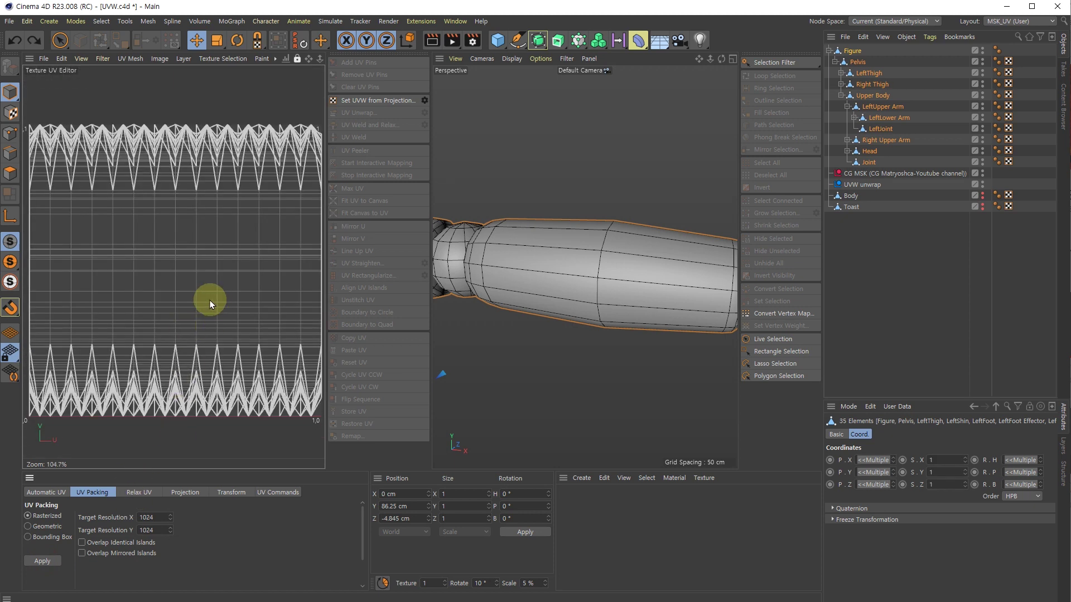
Step: Pack the UVs of all Figure parts with Geometric packing in Texture Space at 1024 by 1024, and examine the layout and remaining options
{"action": "left_click", "coordinate": [28, 526]}
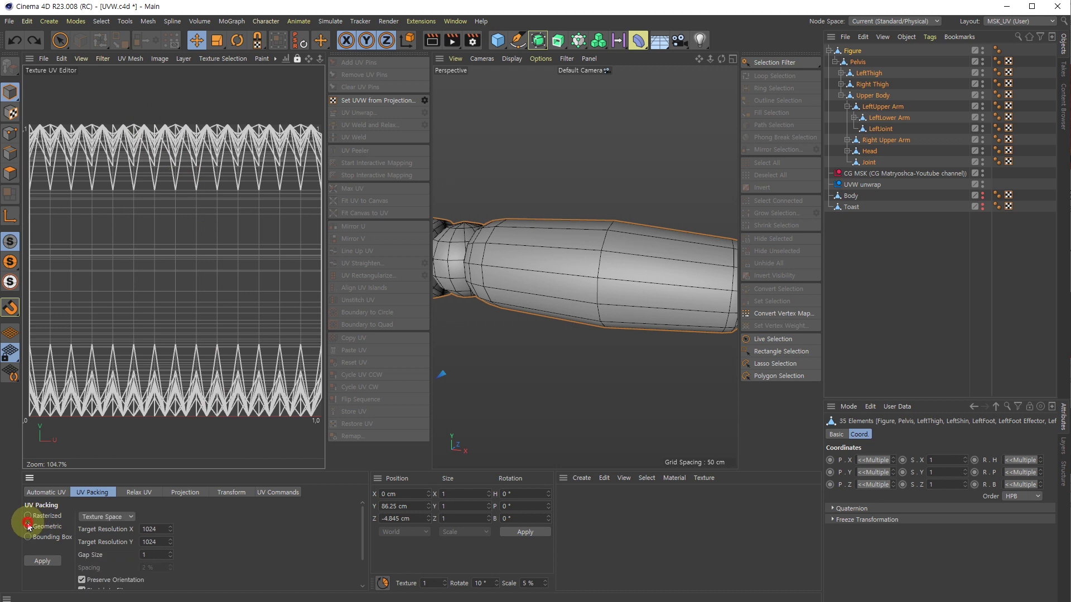
{"action": "left_click", "coordinate": [39, 561]}
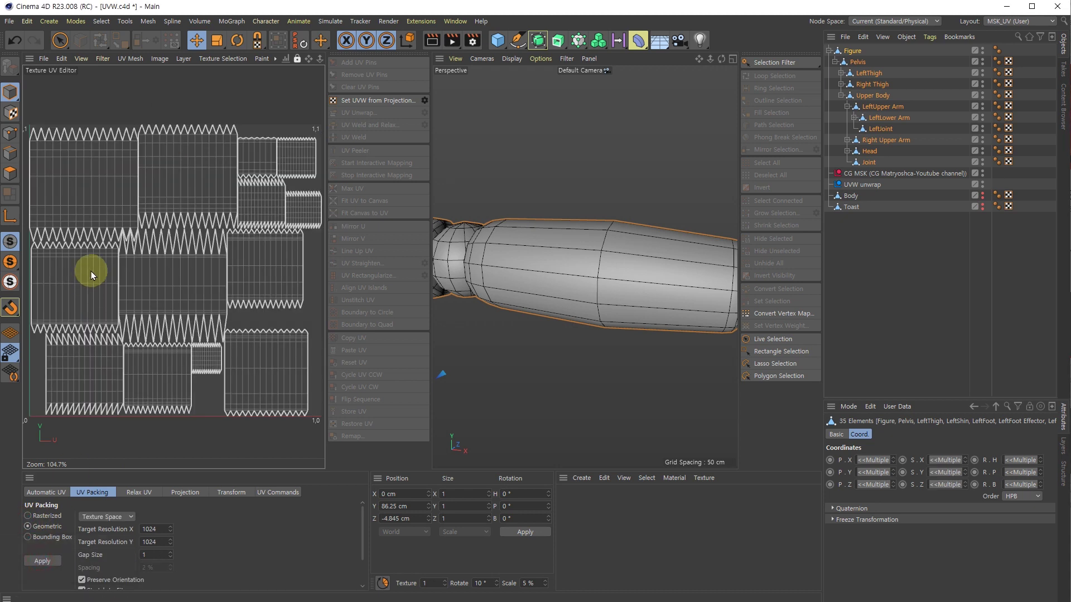
{"action": "scroll", "coordinate": [180, 213], "scroll_direction": "down", "scroll_amount": 2}
{"action": "middle_click_drag", "start_coordinate": [180, 217], "coordinate": [162, 119], "text": "alt"}
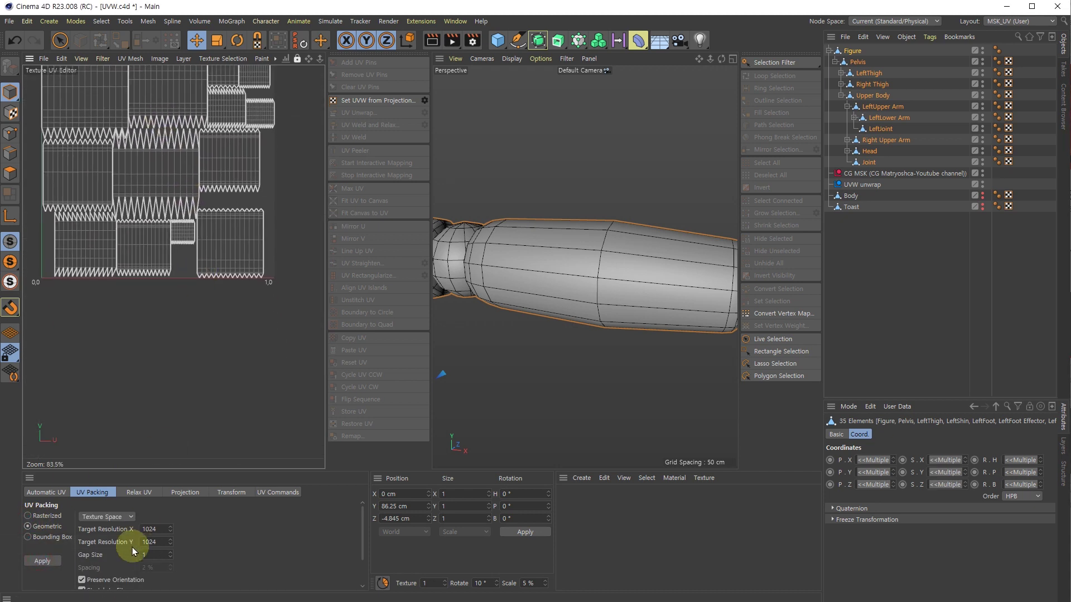
{"action": "scroll", "coordinate": [219, 555], "scroll_direction": "down", "scroll_amount": 2}
{"action": "scroll", "coordinate": [180, 150], "scroll_direction": "up", "scroll_amount": 5}
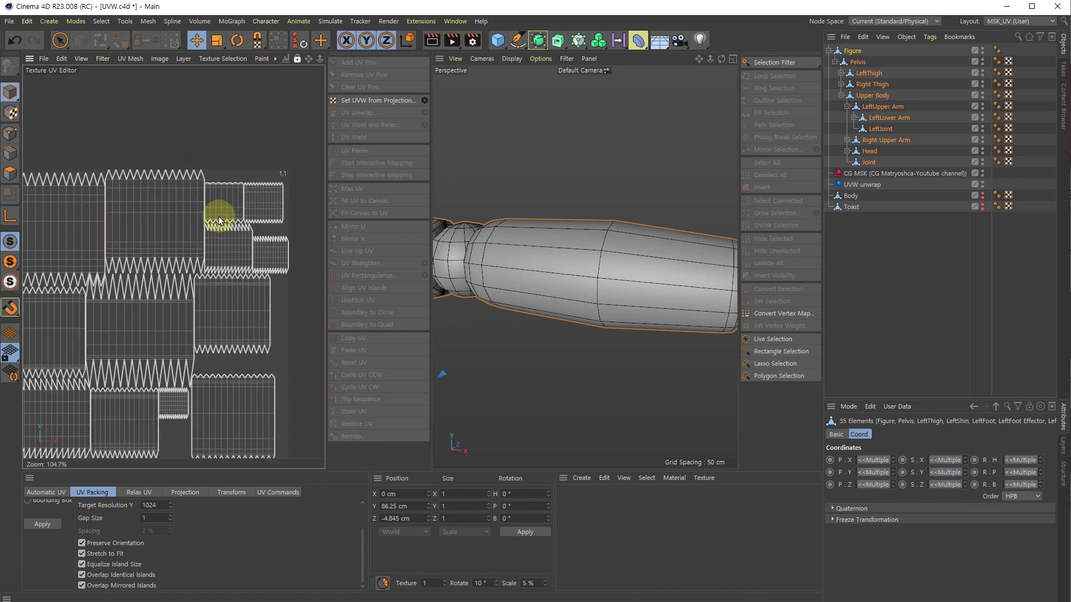
{"action": "scroll", "coordinate": [166, 301], "scroll_direction": "down", "scroll_amount": 4}
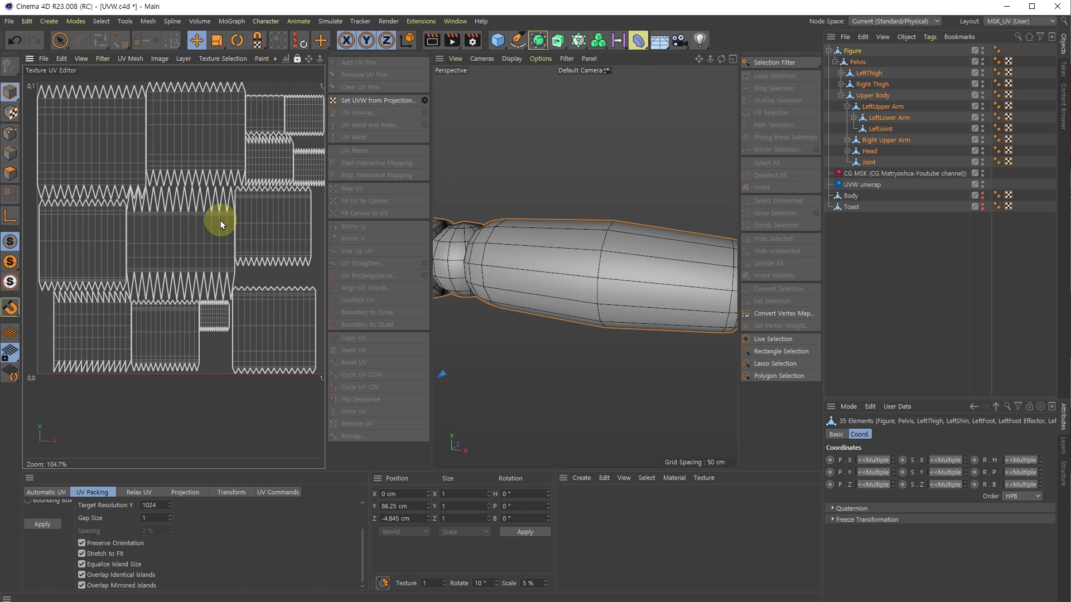
{"action": "middle_click_drag", "start_coordinate": [221, 220], "coordinate": [206, 230], "text": "alt"}
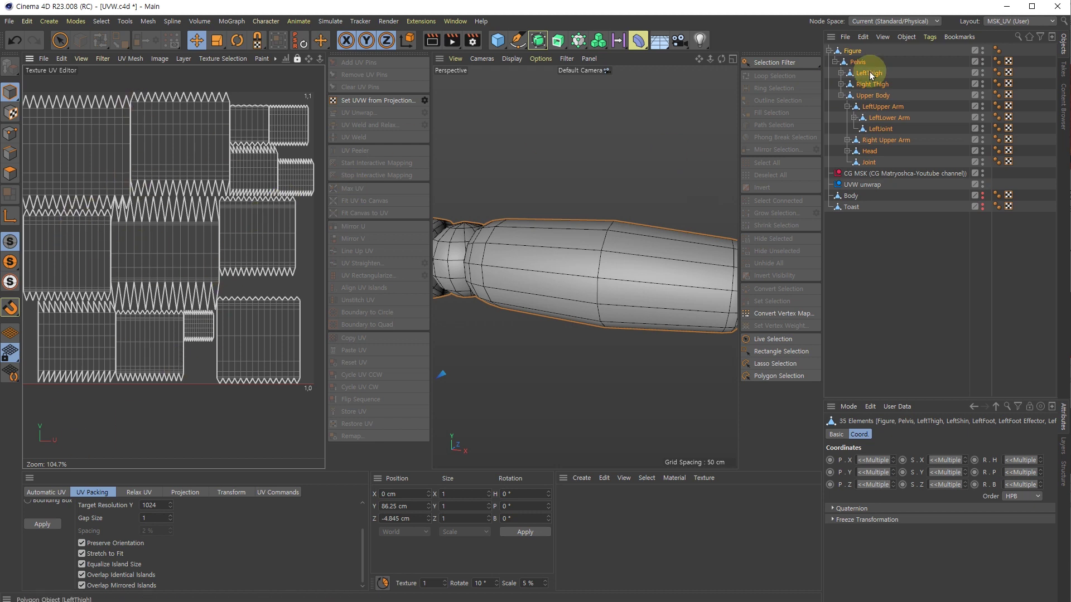
Step: Select the Figure root and the Pelvis separately to view each one's UVs, and check the nested parts
{"action": "left_click", "coordinate": [852, 51]}
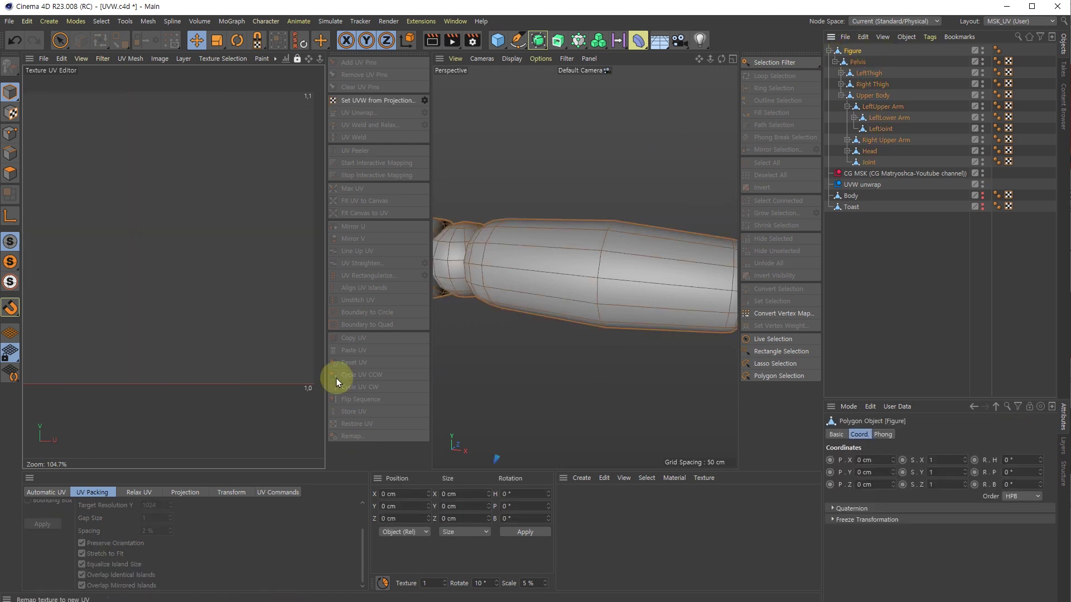
{"action": "left_click", "coordinate": [892, 56]}
{"action": "left_click", "coordinate": [854, 63]}
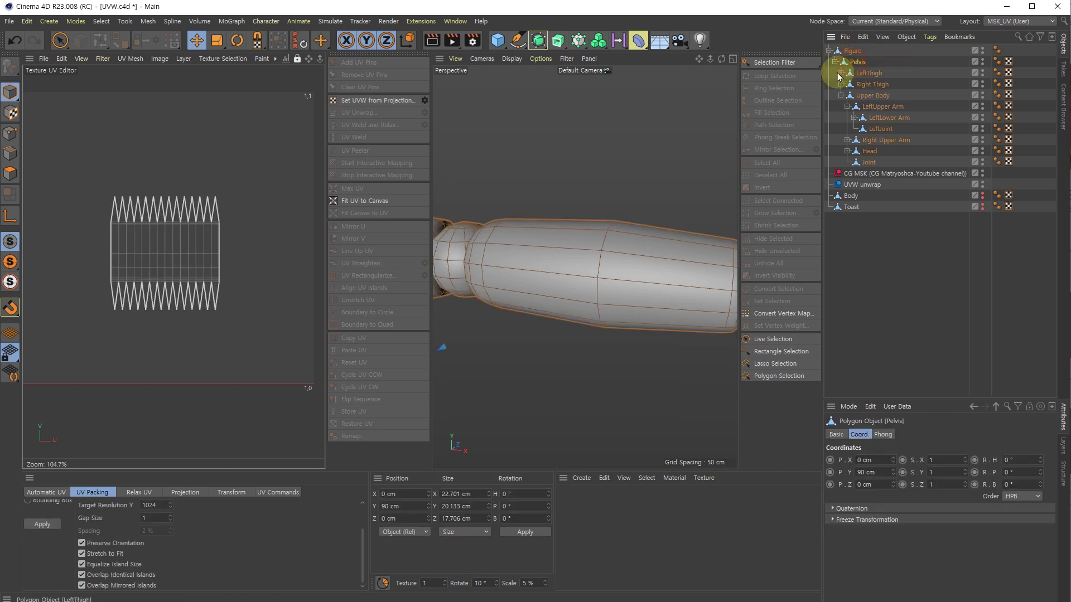
{"action": "left_click", "coordinate": [841, 74]}
{"action": "left_click", "coordinate": [841, 74]}
{"action": "left_click", "coordinate": [842, 74]}
{"action": "left_click", "coordinate": [835, 61]}
{"action": "left_click", "coordinate": [835, 62]}
{"action": "left_click", "coordinate": [841, 77]}
Step: Clear the object selection and reselect the entire Figure hierarchy from its root
{"action": "left_click_drag", "start_coordinate": [874, 48], "coordinate": [838, 163]}
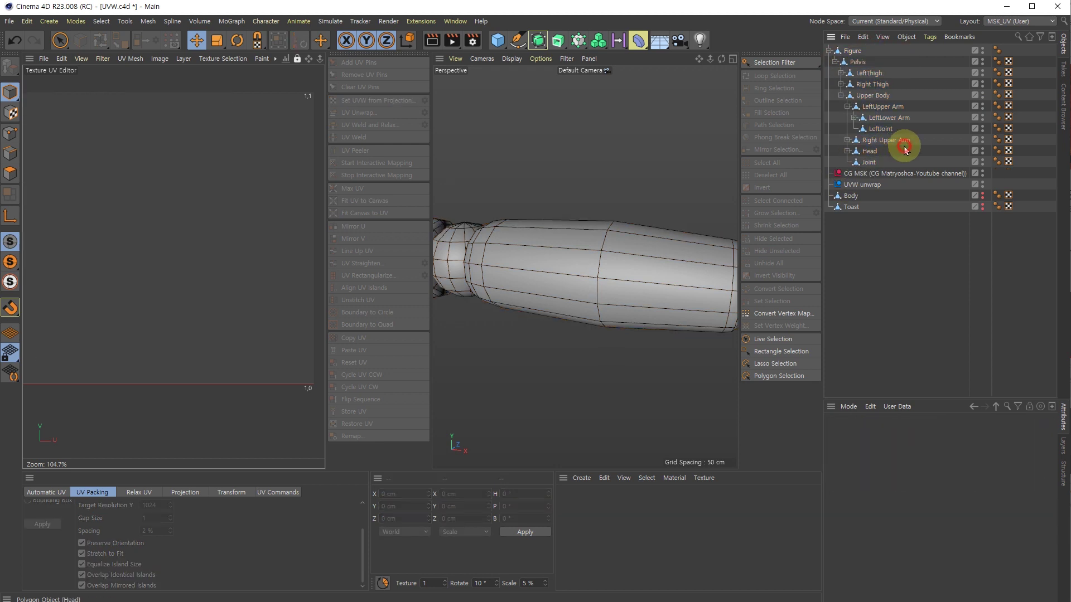
{"action": "left_click", "coordinate": [847, 49]}
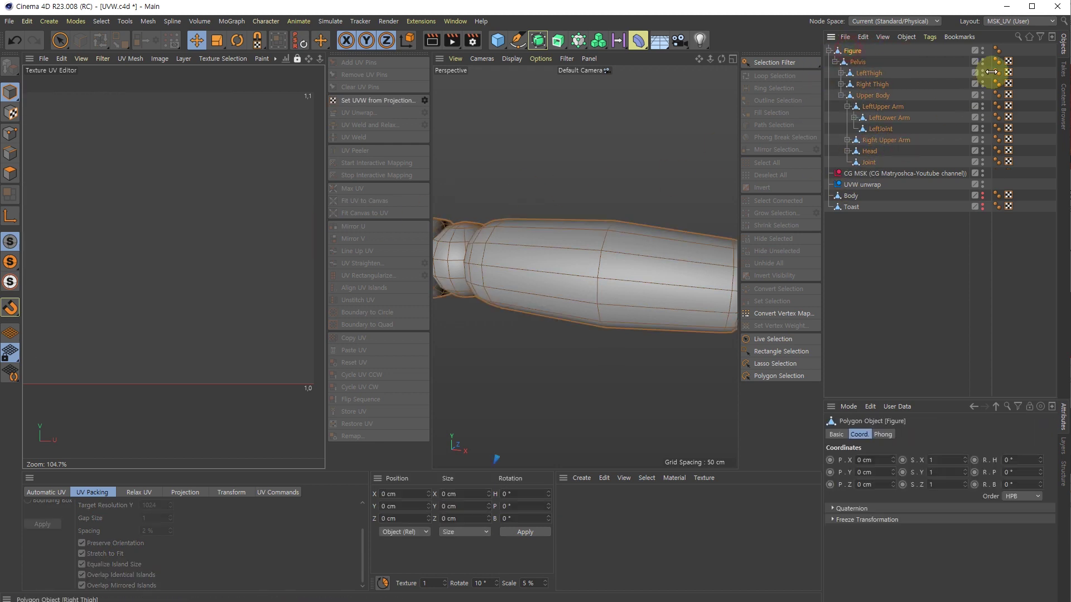
{"action": "middle_click", "coordinate": [858, 52]}
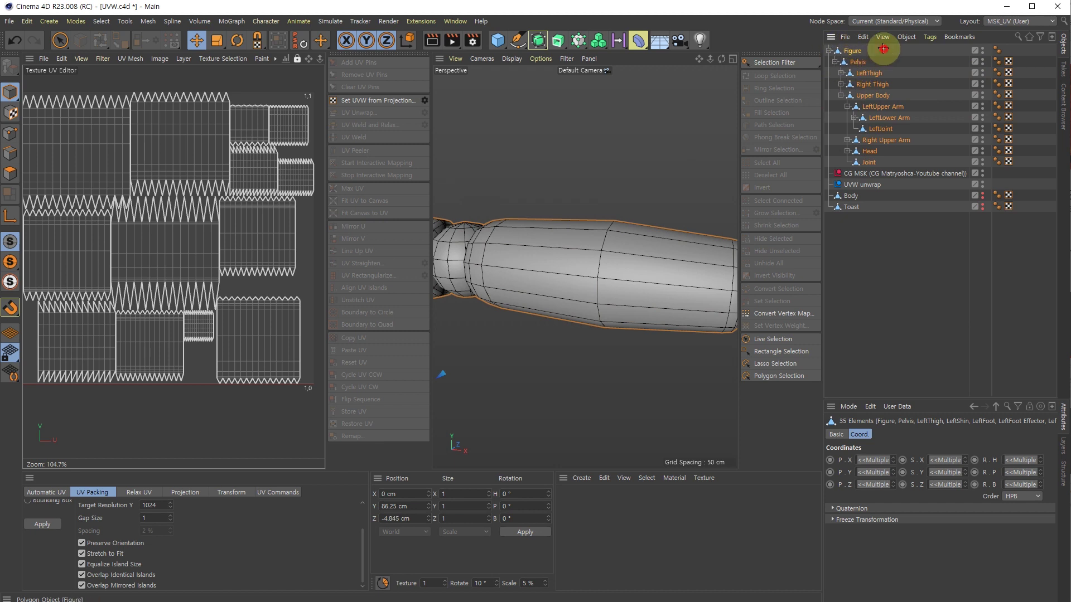
Step: Clear the object selection and expand every nested level of the Figure hierarchy
{"action": "left_click", "coordinate": [830, 54]}
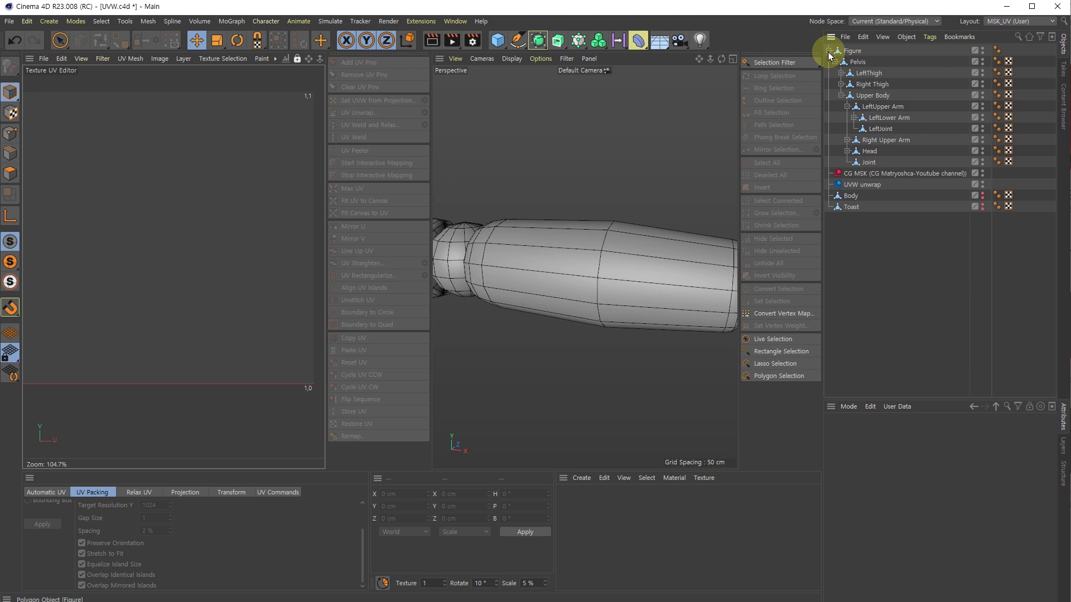
{"action": "left_click", "coordinate": [829, 51]}
{"action": "left_click", "coordinate": [829, 50]}
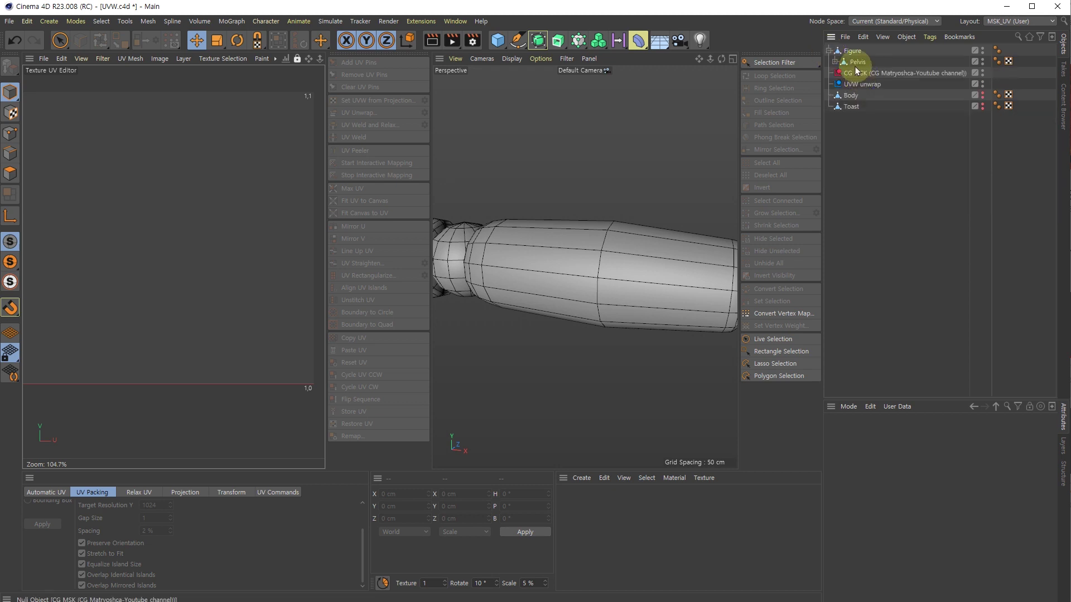
{"action": "left_click", "coordinate": [830, 51]}
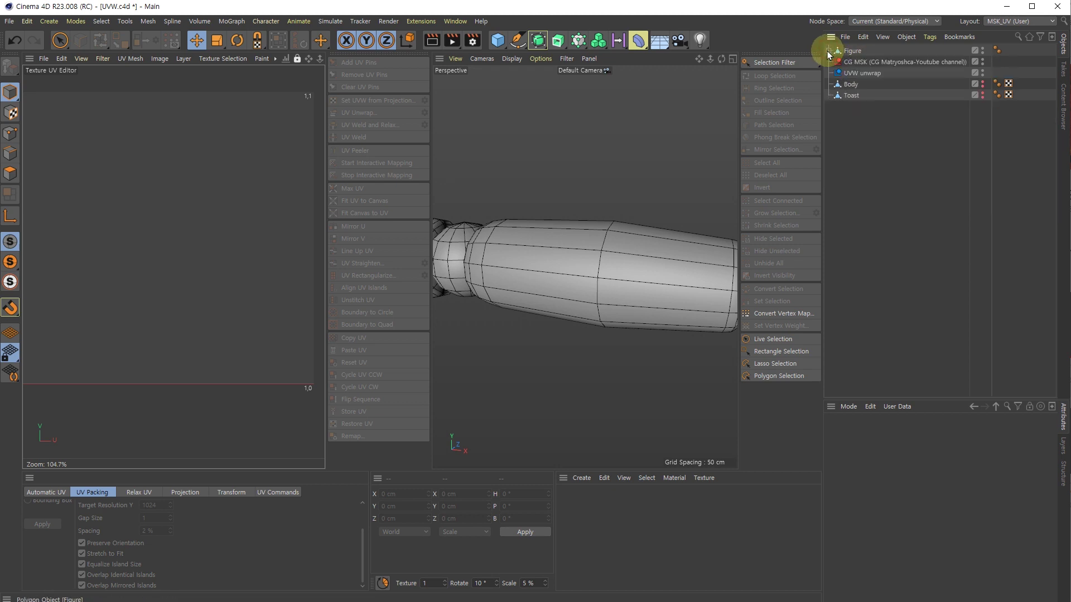
{"action": "left_click", "coordinate": [829, 51], "text": "ctrl"}
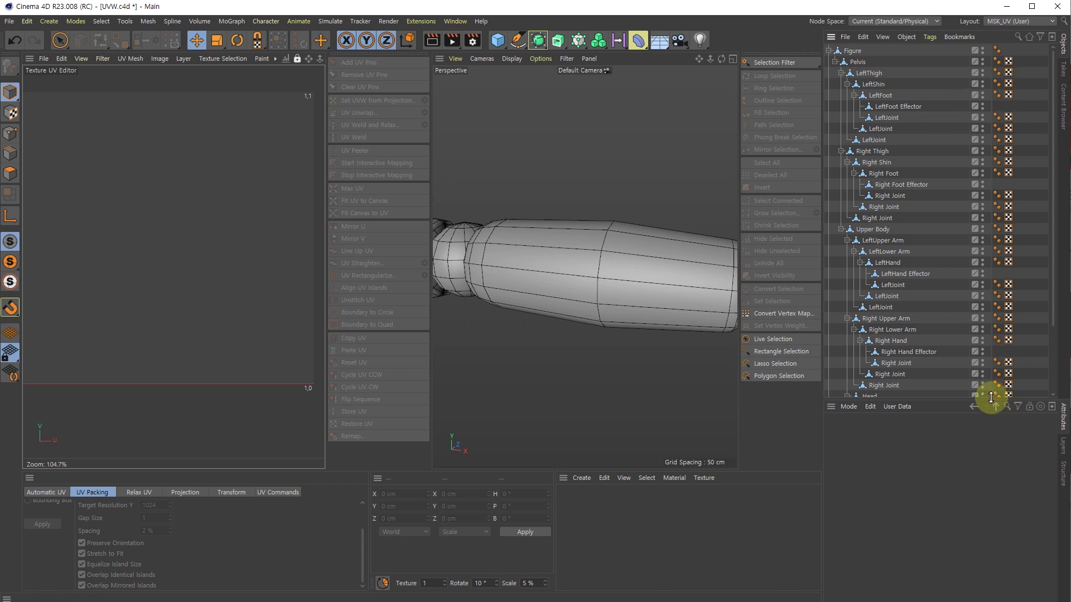
Step: Select the UVW tags of all Figure parts together and pack all their UV polygons with a 1024 target resolution and gap size 1
{"action": "left_click_drag", "start_coordinate": [992, 397], "coordinate": [1002, 540]}
{"action": "left_click_drag", "start_coordinate": [1023, 446], "coordinate": [1013, 35]}
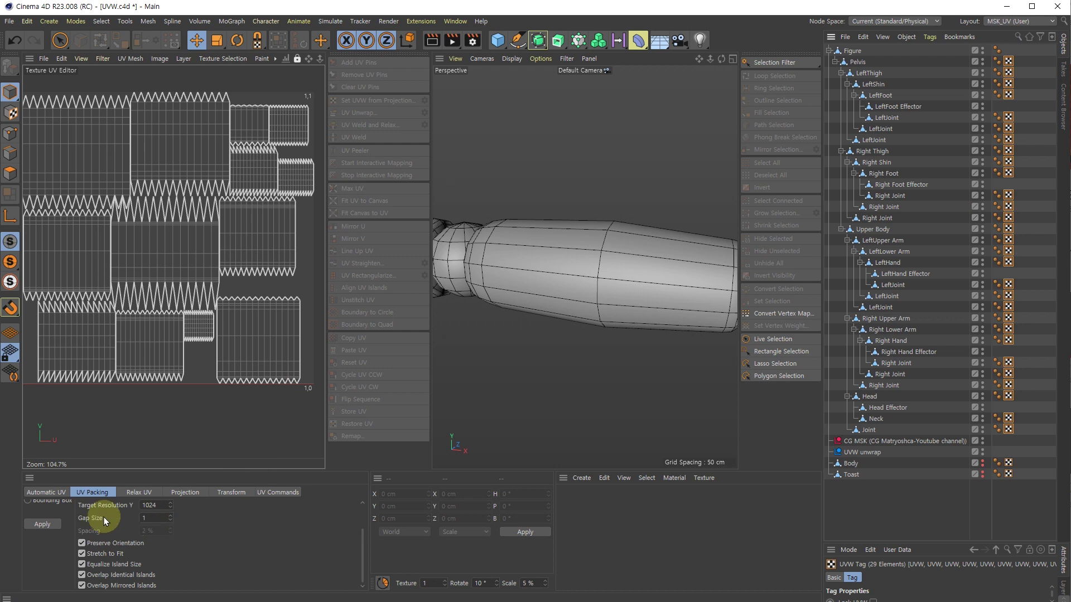
{"action": "left_click", "coordinate": [10, 175]}
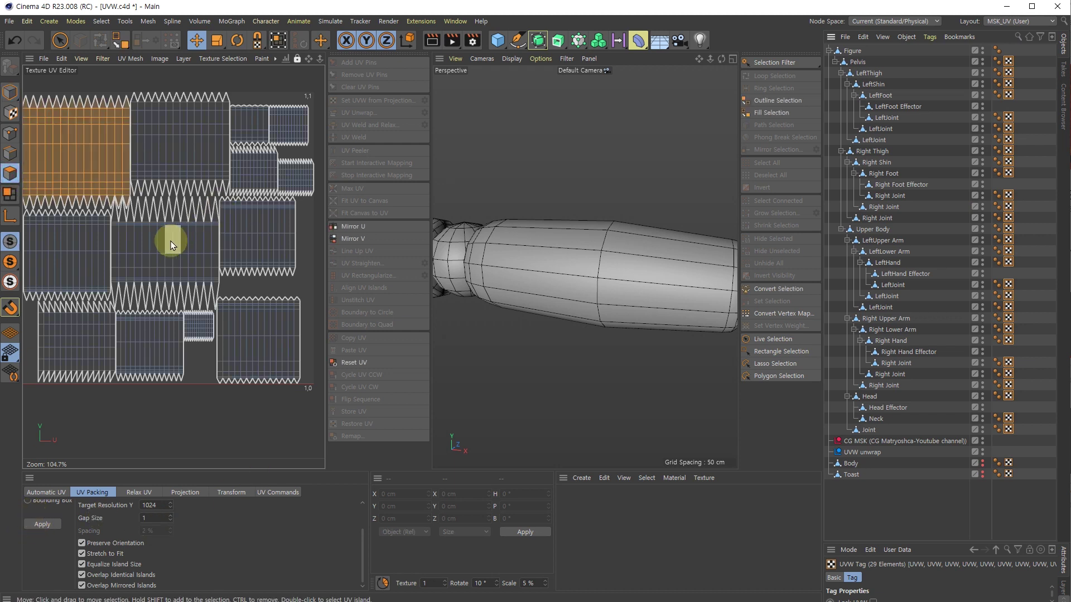
{"action": "key", "text": "ctrl+a"}
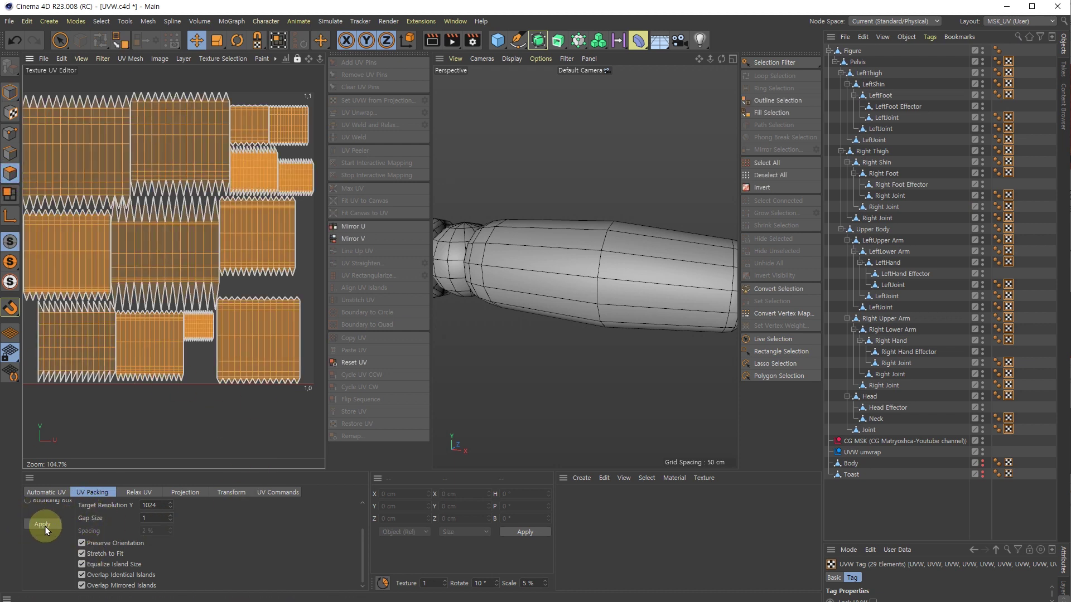
{"action": "left_click", "coordinate": [45, 527]}
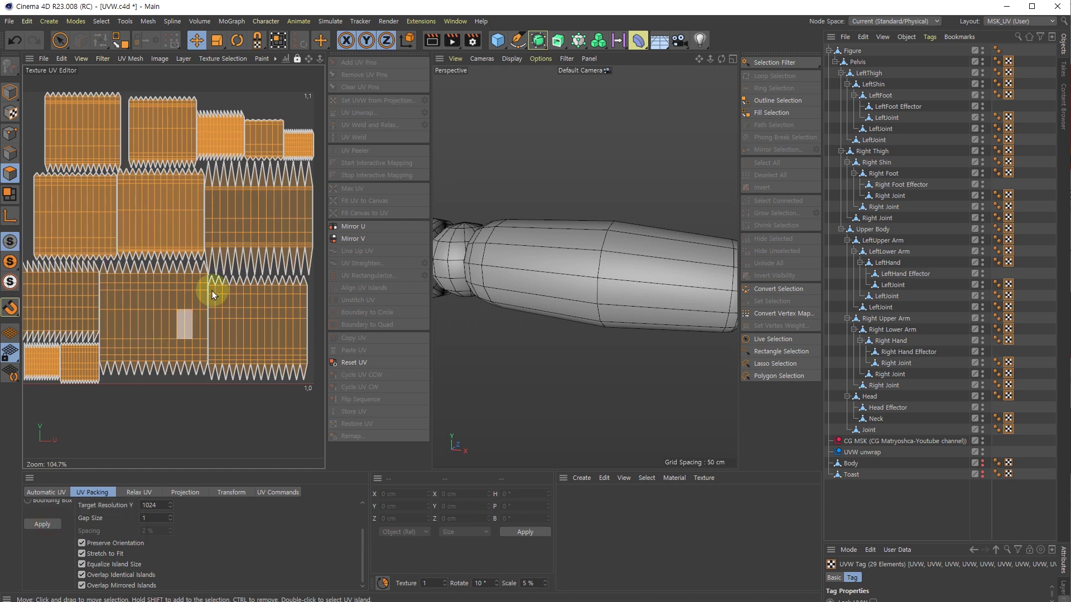
Step: Add the Body's UVW tag to the selection, pack its UVs together with the Figure parts' UVs, and examine the combined layout
{"action": "left_click", "coordinate": [1010, 473], "text": "ctrl"}
{"action": "double_click", "coordinate": [115, 299]}
{"action": "left_click", "coordinate": [41, 524]}
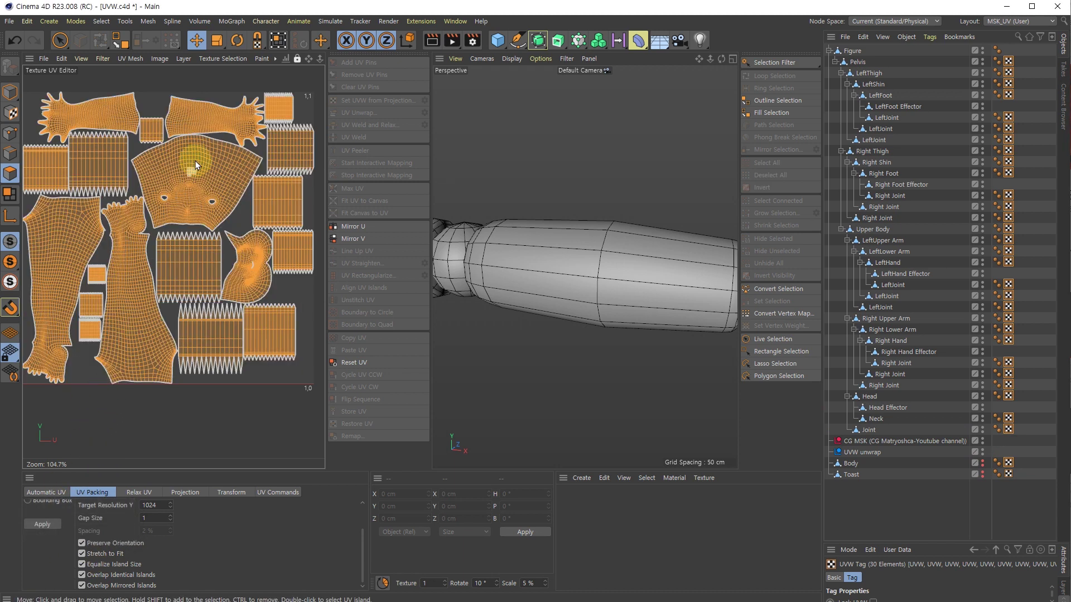
{"action": "scroll", "coordinate": [206, 130], "scroll_direction": "up", "scroll_amount": 4}
{"action": "scroll", "coordinate": [205, 134], "scroll_direction": "down", "scroll_amount": 6}
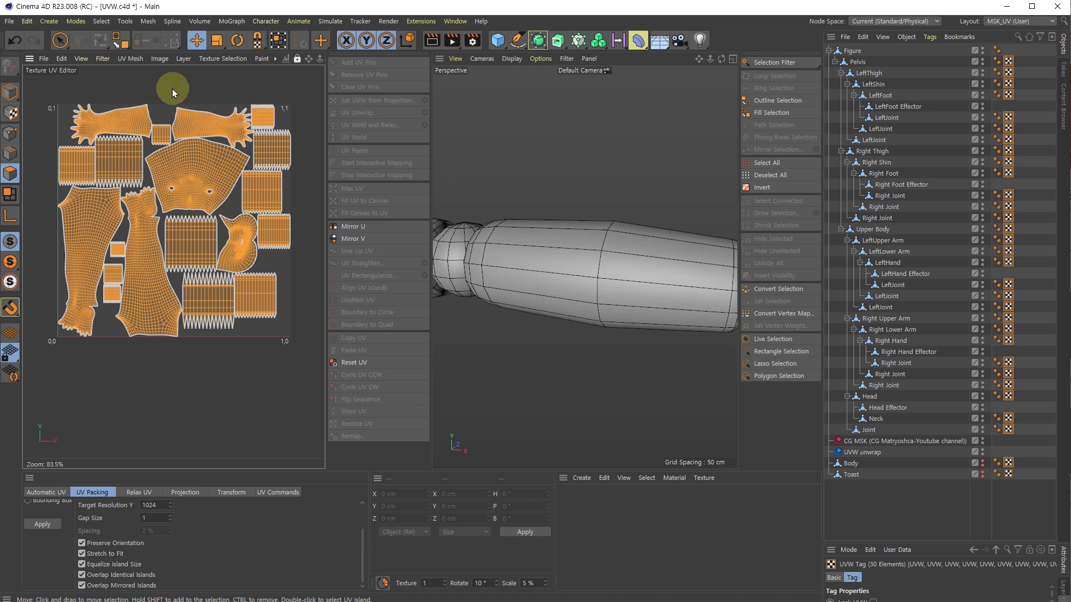
{"action": "scroll", "coordinate": [172, 89], "scroll_direction": "up", "scroll_amount": 4}
{"action": "scroll", "coordinate": [181, 270], "scroll_direction": "down", "scroll_amount": 6}
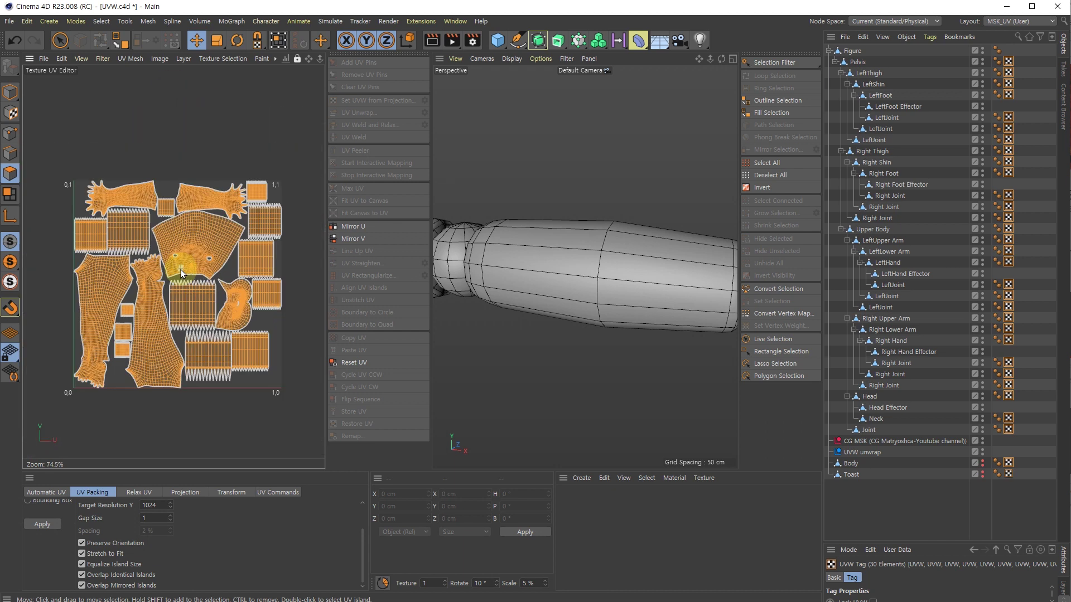
Step: Return to Model mode and collapse the Figure hierarchy, leaving no UVW tags selected
{"action": "key", "text": "Return"}
{"action": "scroll", "coordinate": [159, 162], "scroll_direction": "up", "scroll_amount": 8}
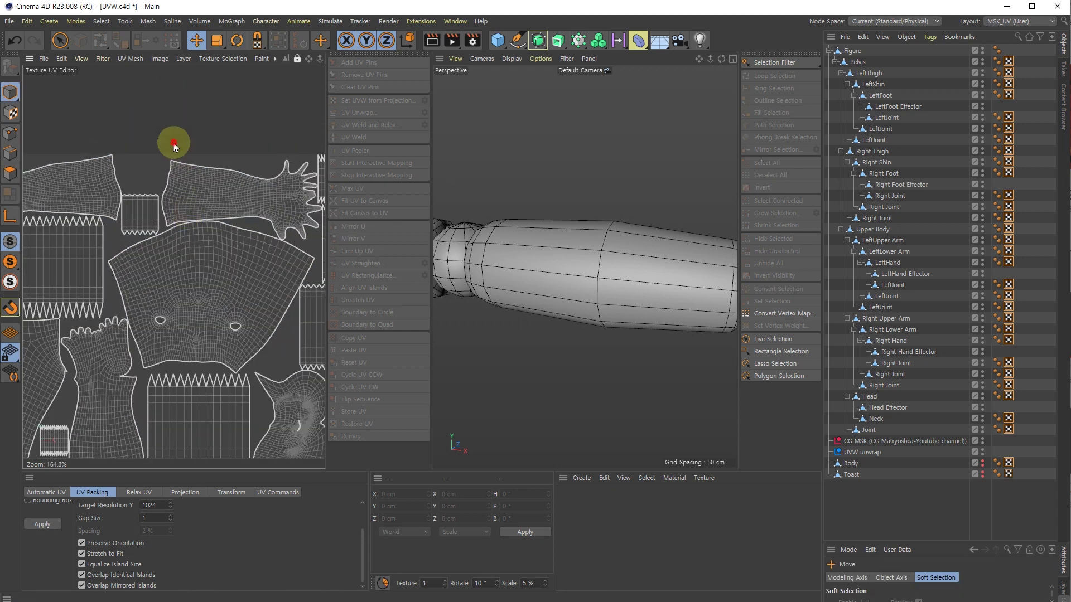
{"action": "left_click", "coordinate": [829, 50]}
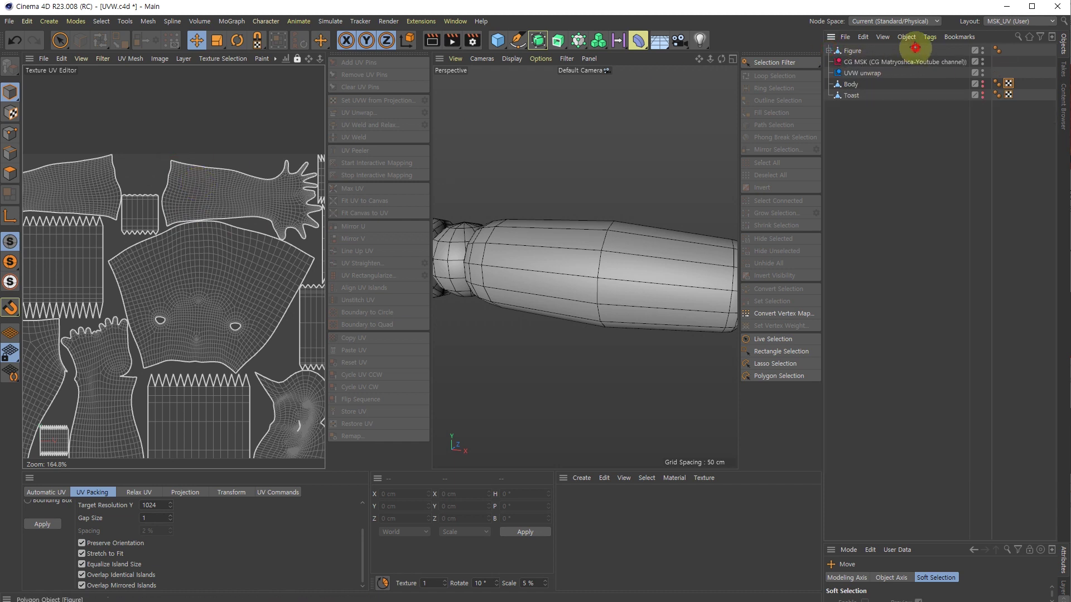
{"action": "scroll", "coordinate": [208, 222], "scroll_direction": "down", "scroll_amount": 7}
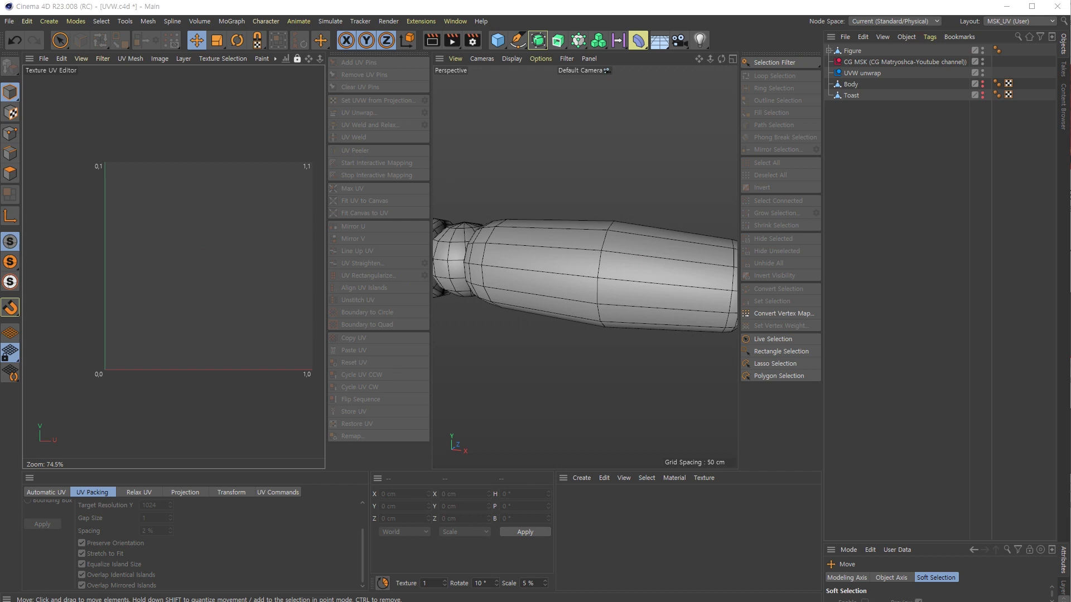
{"action": "middle_click_drag", "start_coordinate": [241, 207], "coordinate": [196, 195], "text": "alt"}
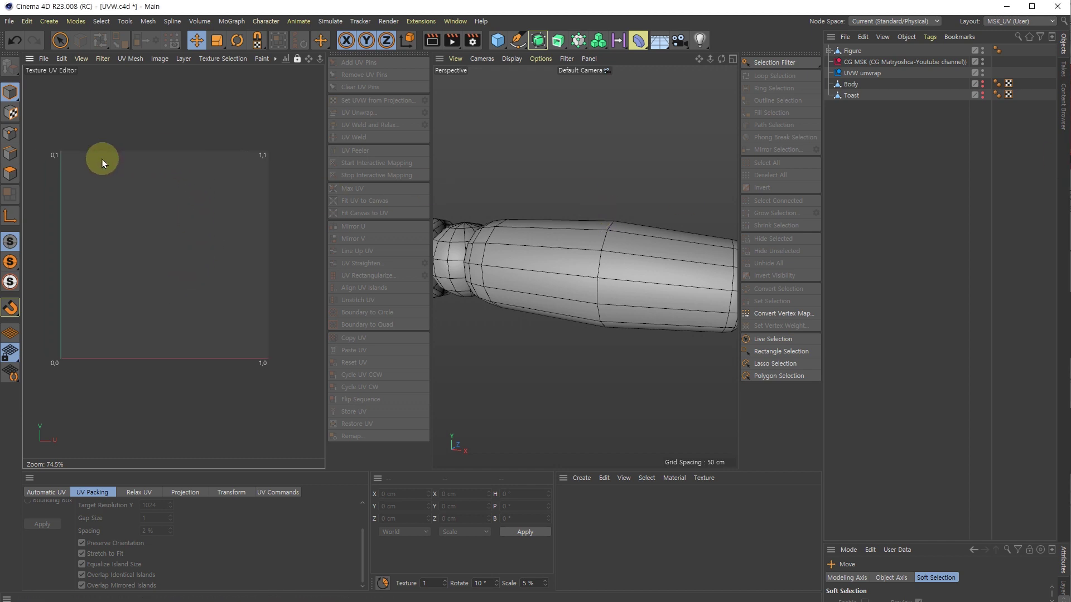